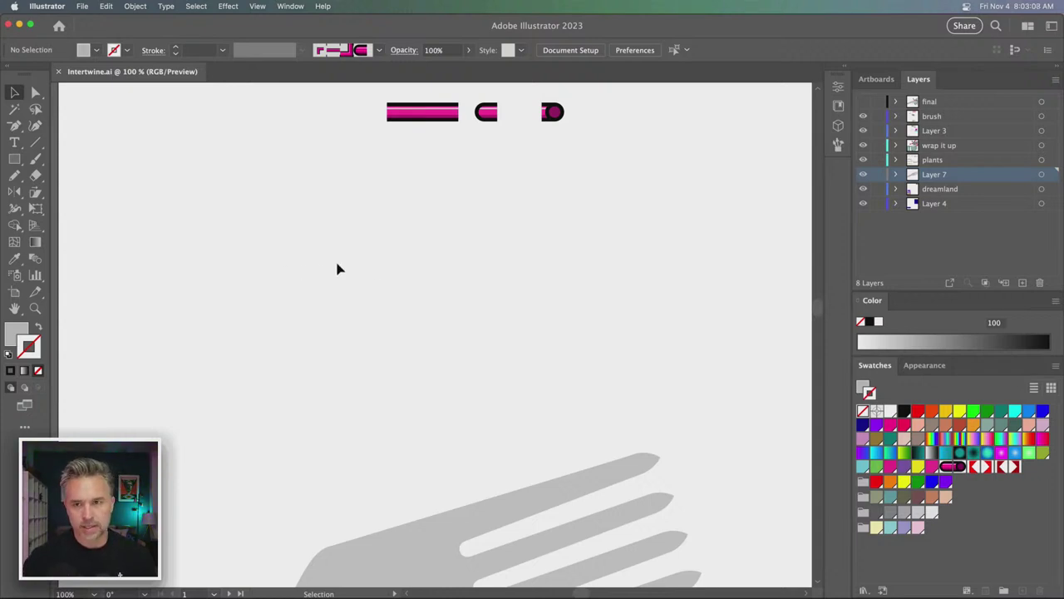
- Look over the three pink brush pieces and the grey fork, then bring up the Brushes panel from the dock
scroll(394, 357, "down", 3)
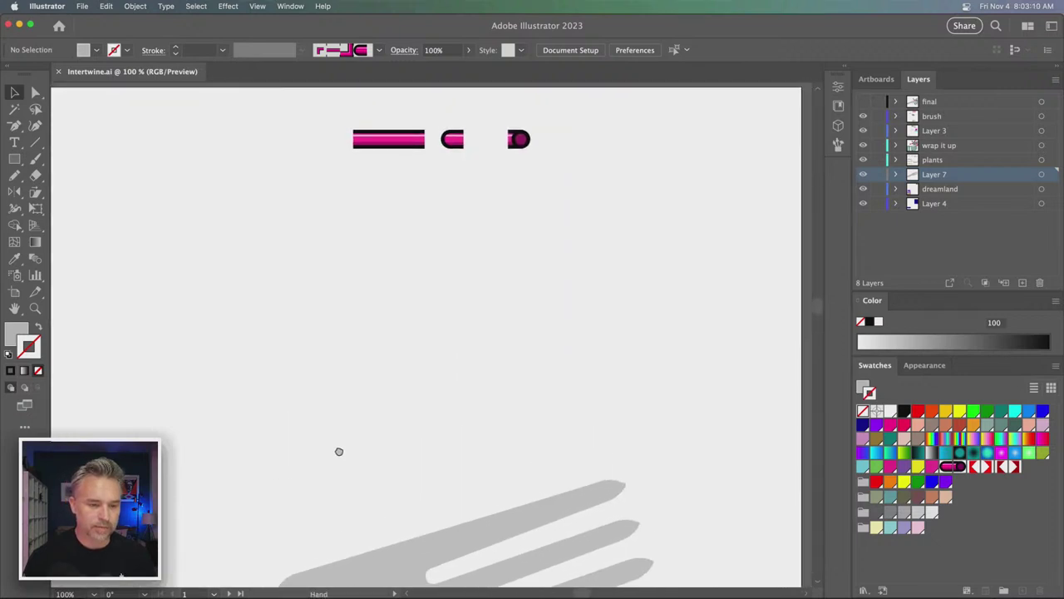
left_click_drag(344, 292, 349, 466)
left_click_drag(293, 118, 747, 268)
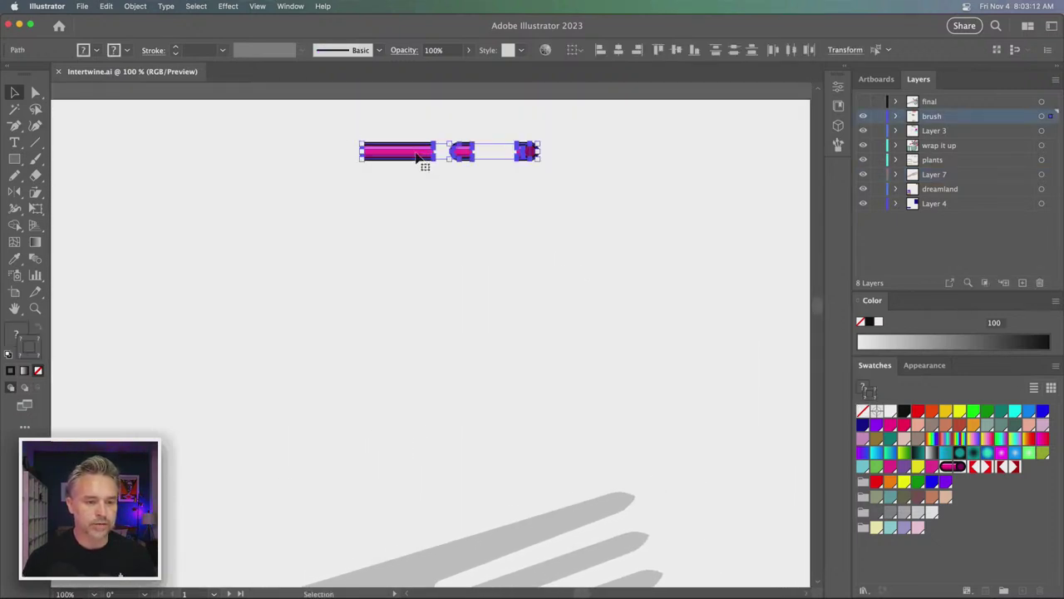
left_click_drag(349, 225, 373, 251)
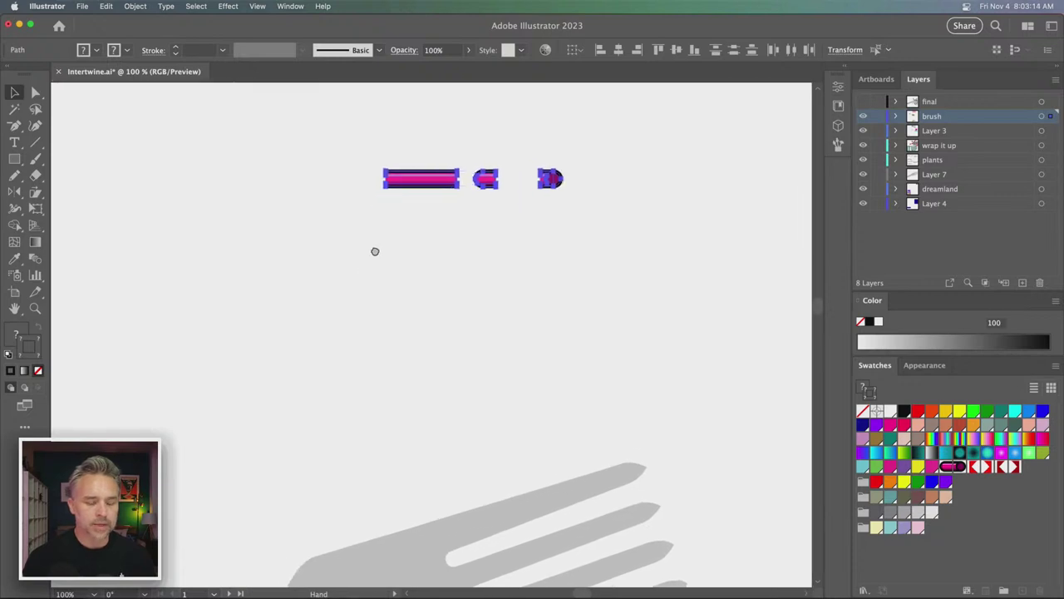
left_click(330, 172)
mouse_move(392, 415)
left_mouse_down()
mouse_move(335, 174)
mouse_move(368, 245)
left_mouse_up()
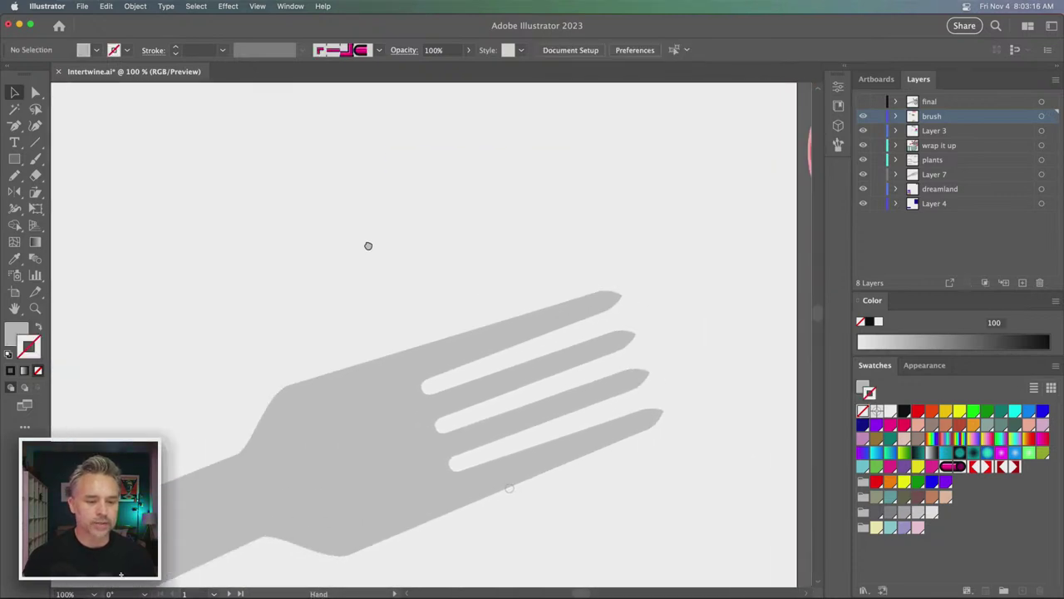
scroll(380, 305, "up", 5)
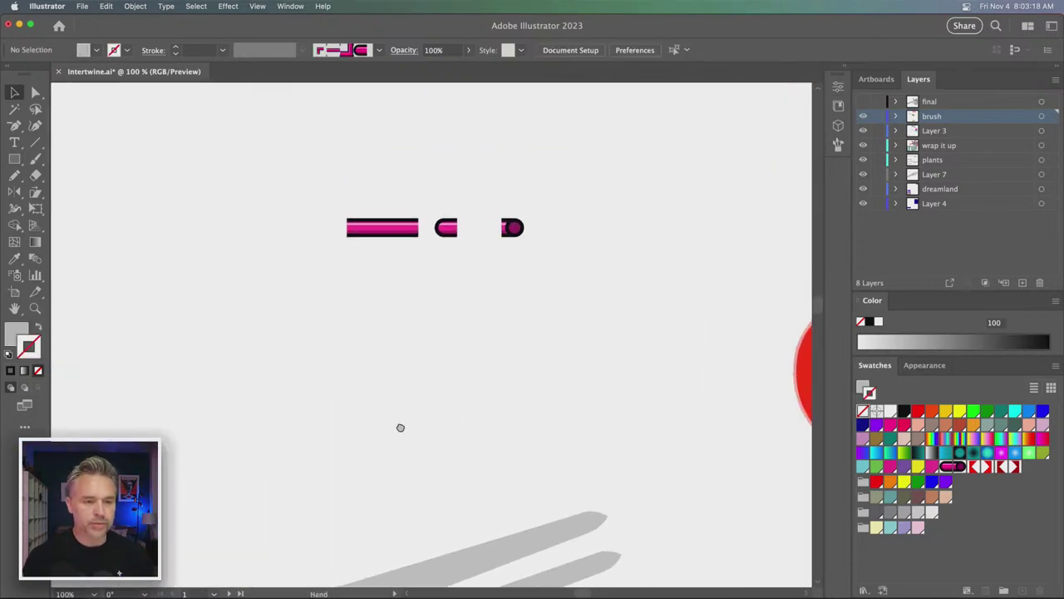
left_click_drag(323, 345, 330, 331)
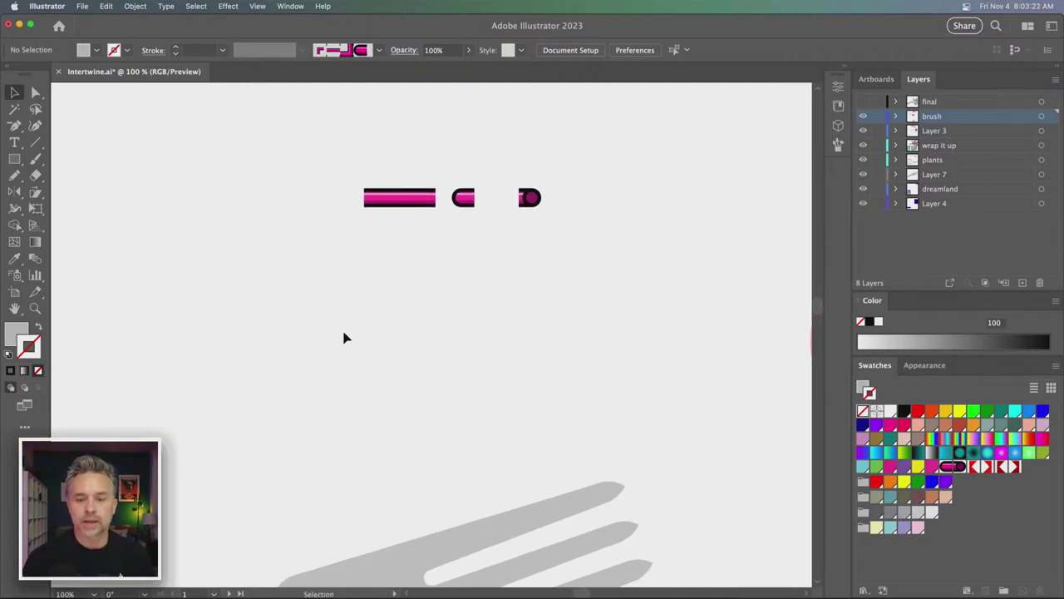
left_click(838, 143)
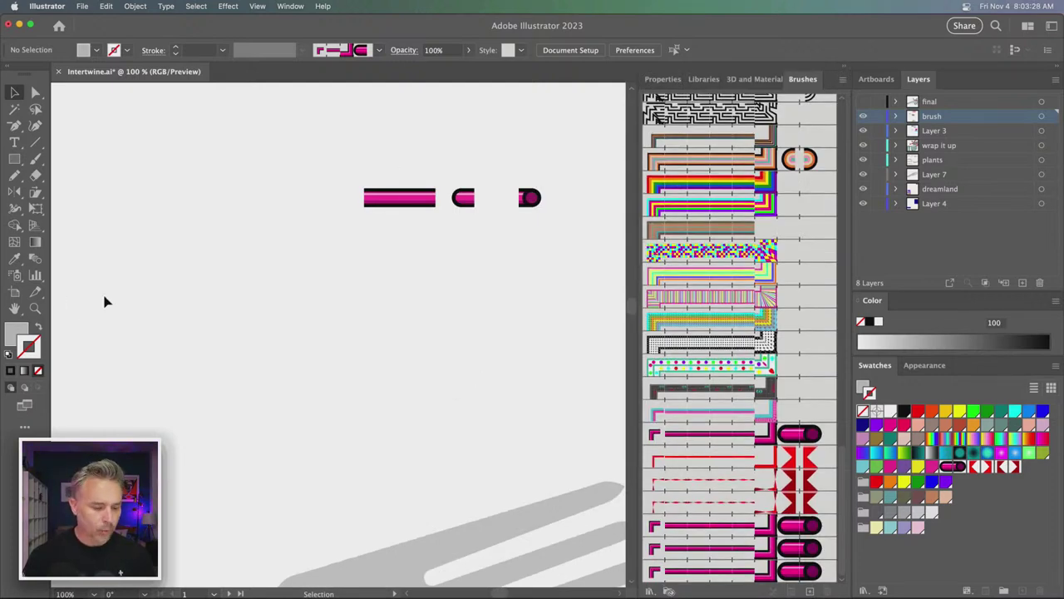
- Pencil a curve below the pink pieces and apply the grey tube Pattern Brush 24
left_click(37, 325)
left_click_drag(256, 301, 588, 415)
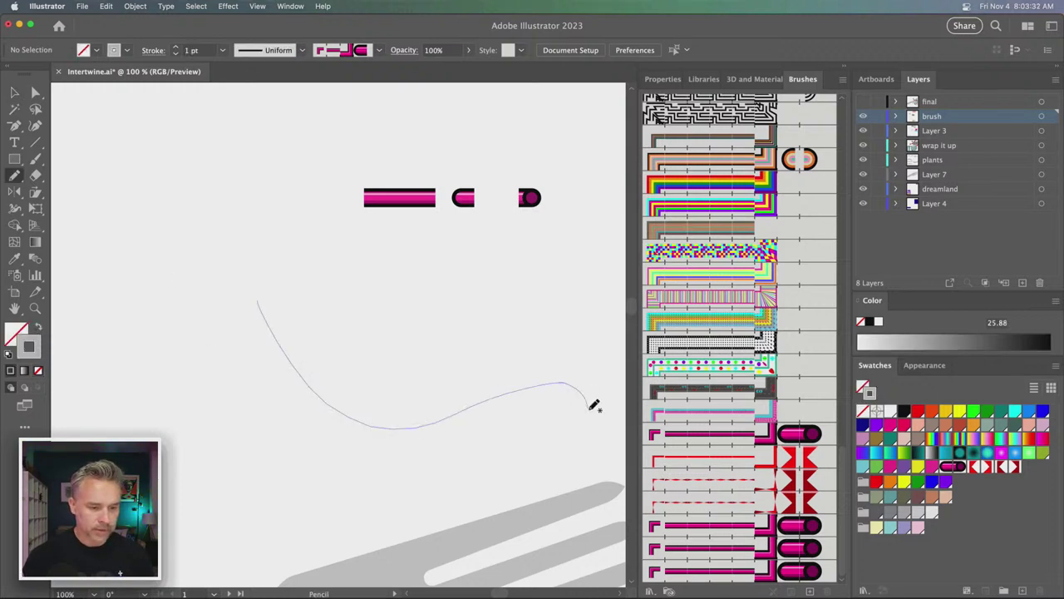
left_click(715, 572)
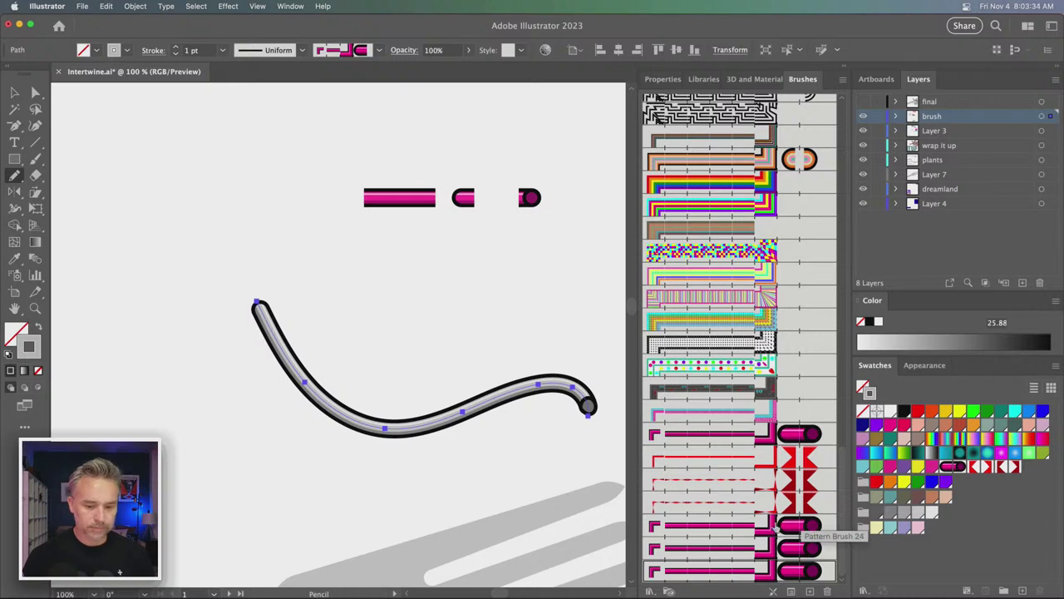
left_click(701, 544)
left_click(700, 573)
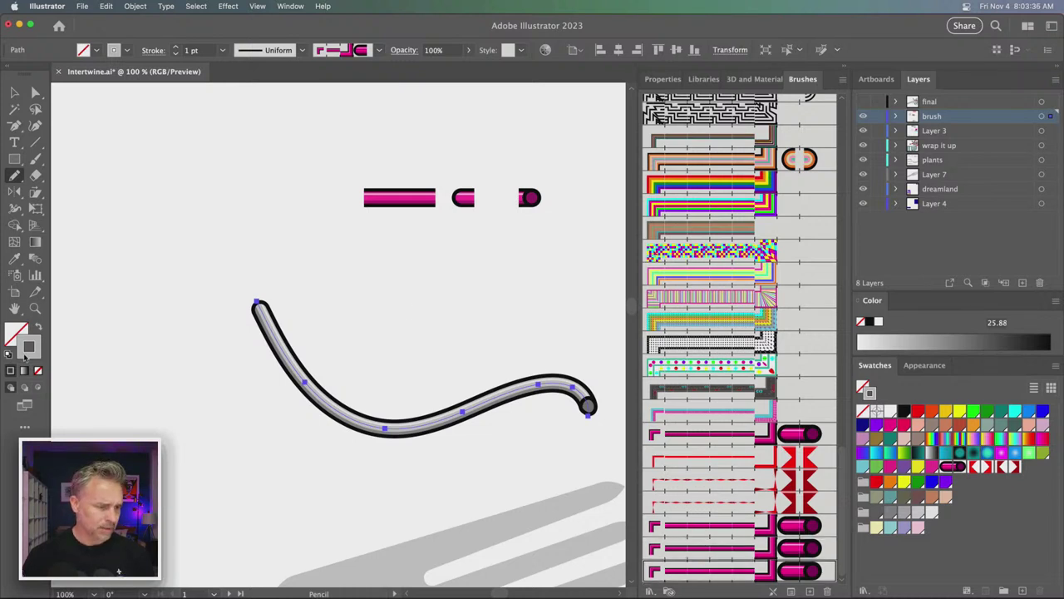
- Set the curve's stroke colour to grey #aeaeae
double_click(25, 355)
left_click(665, 318)
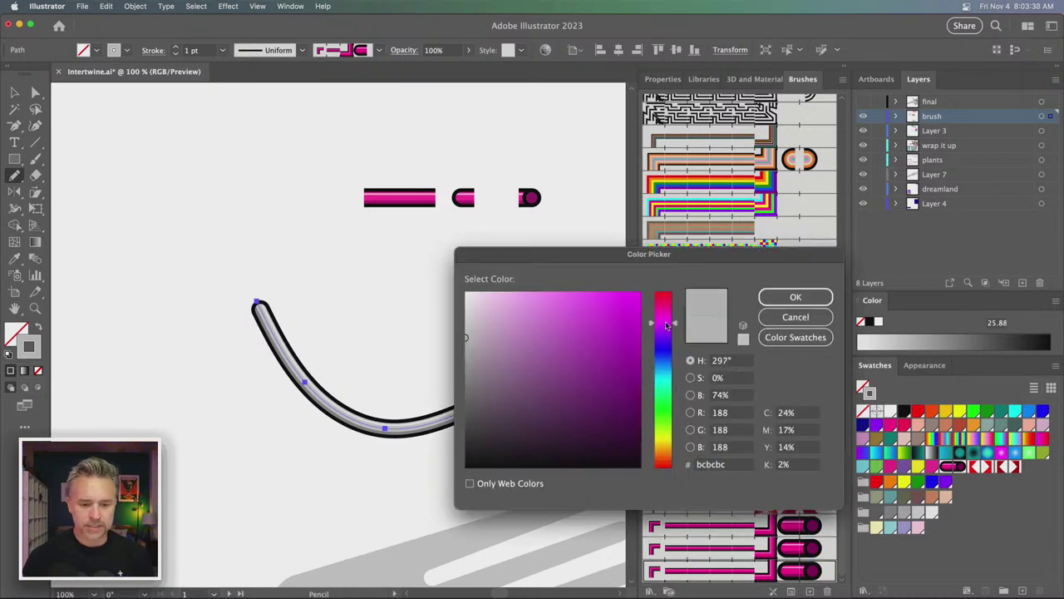
left_click_drag(666, 325, 664, 442)
left_click(589, 299)
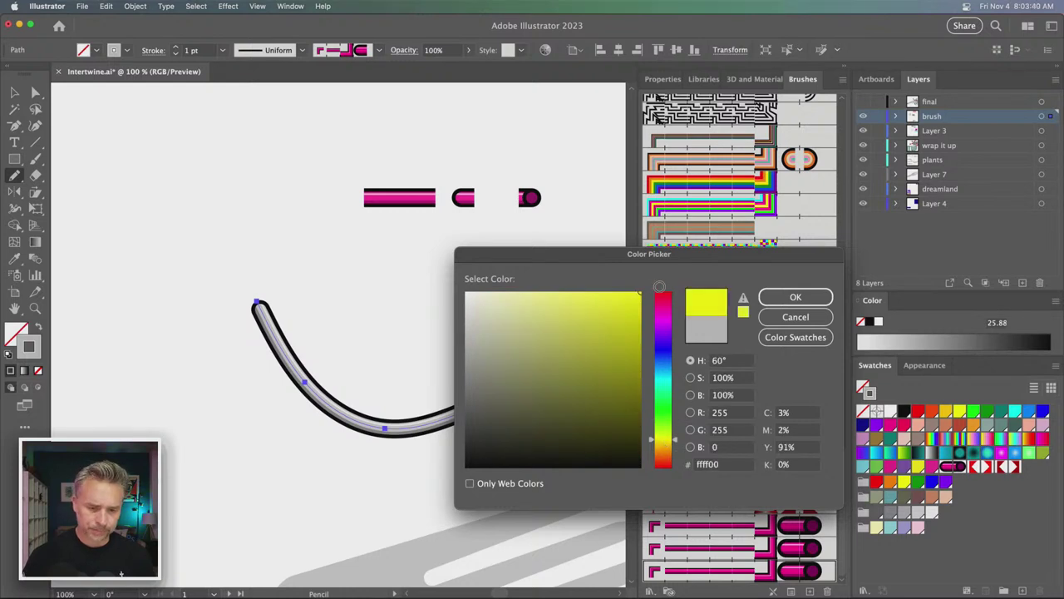
left_click(465, 337)
left_click(796, 297)
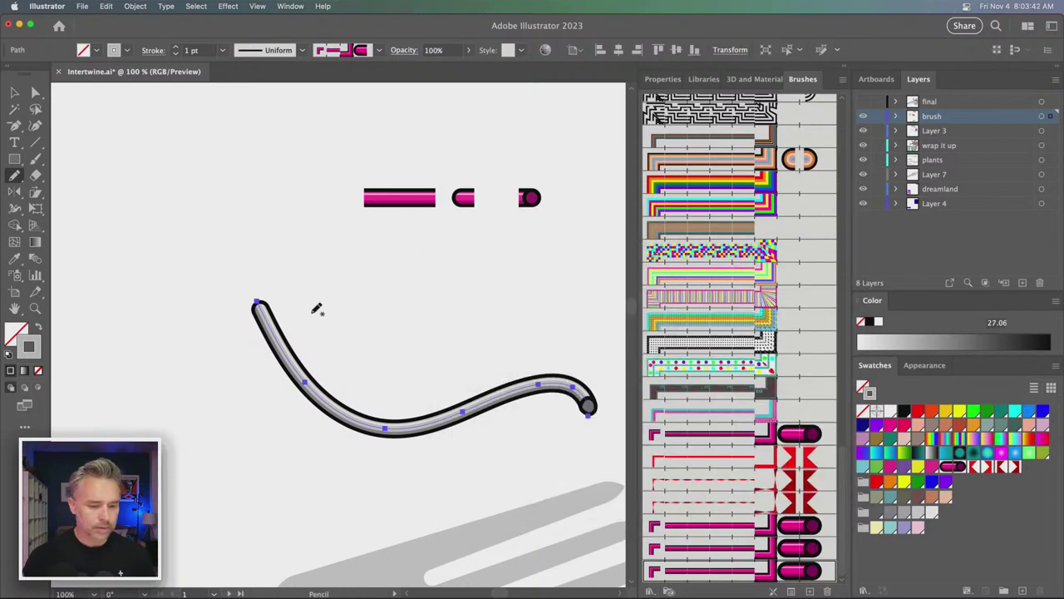
double_click(31, 342)
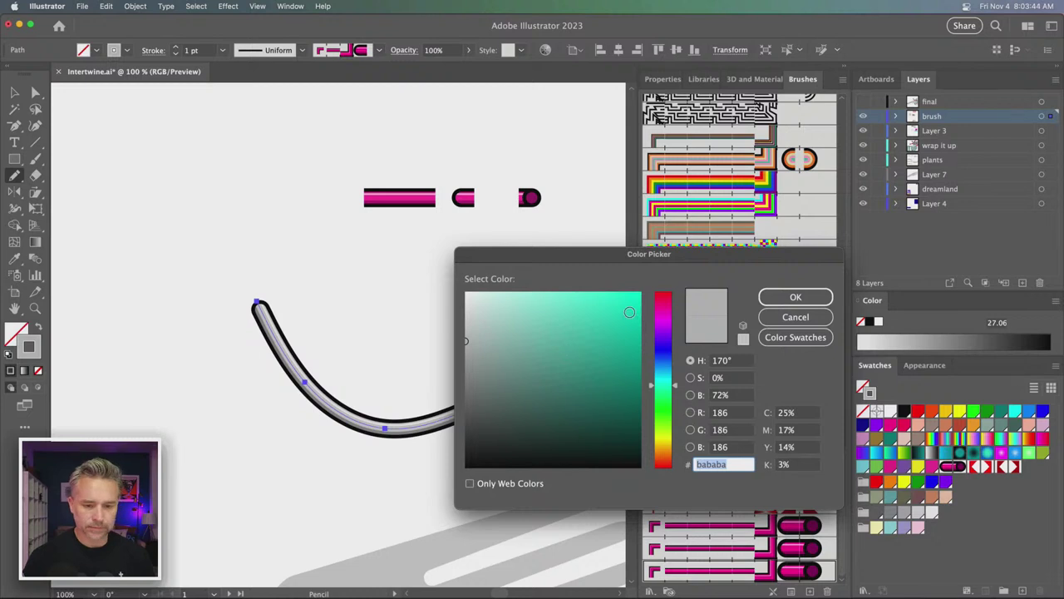
type("aeaeae")
left_click(776, 297)
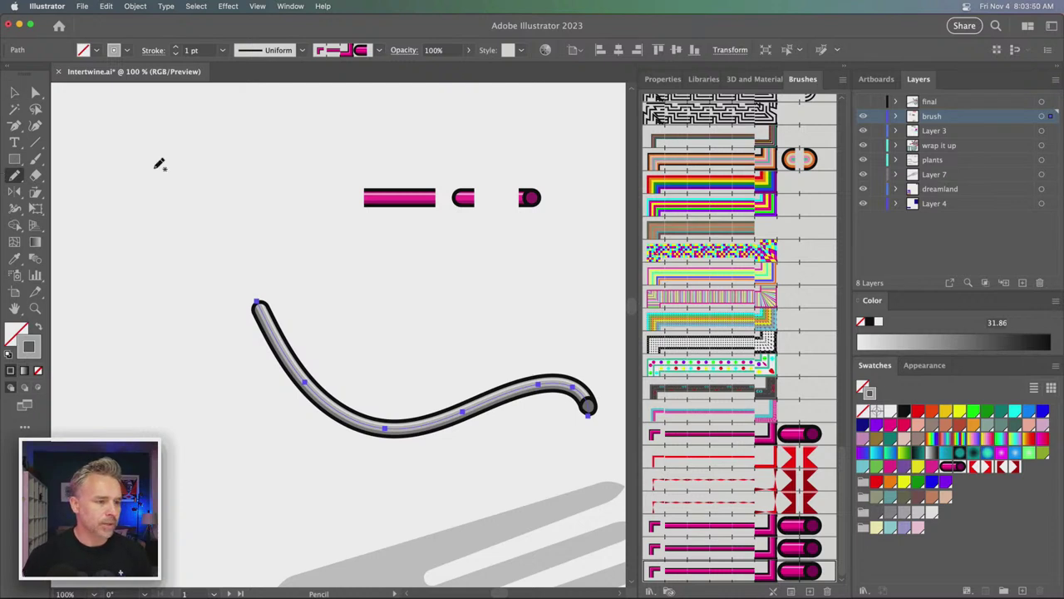
- Draw a second, flatter tube stroke and fill it yellow from the swatches
scroll(233, 239, "down", 3)
scroll(232, 239, "right", 3)
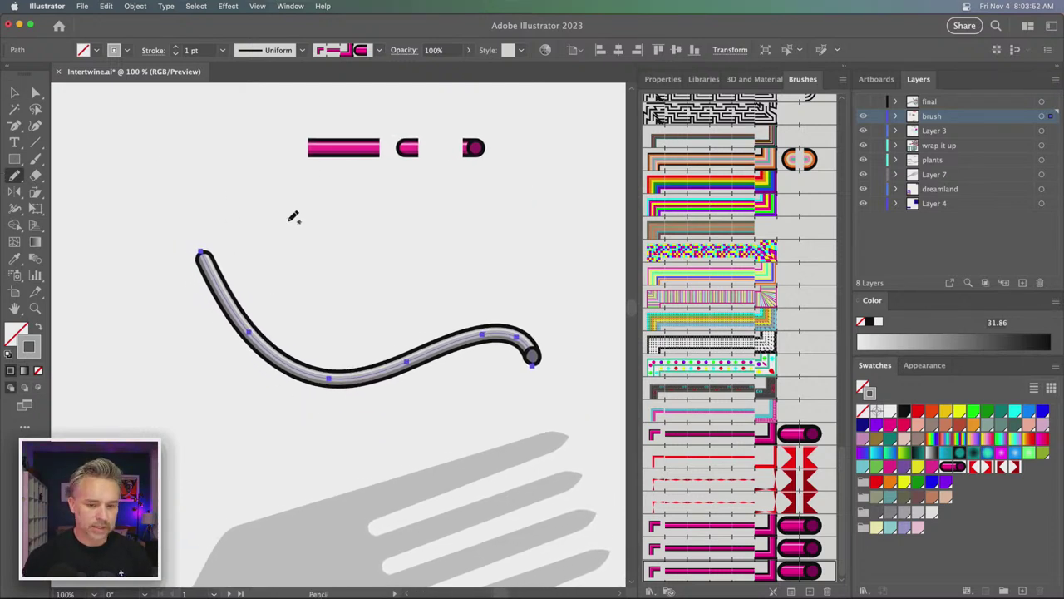
left_click_drag(411, 238, 502, 245)
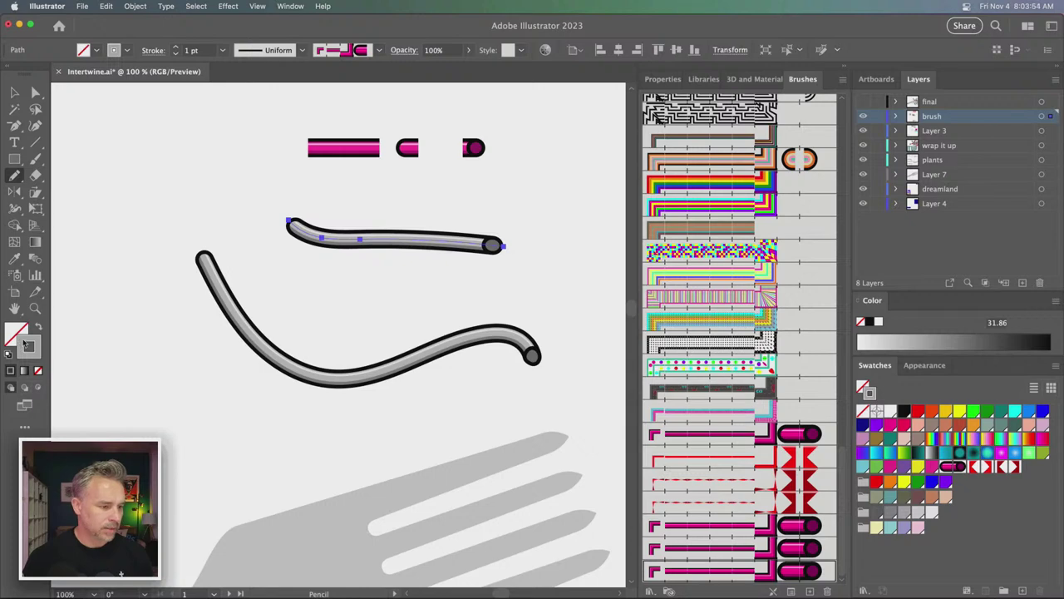
double_click(26, 344)
key("Escape")
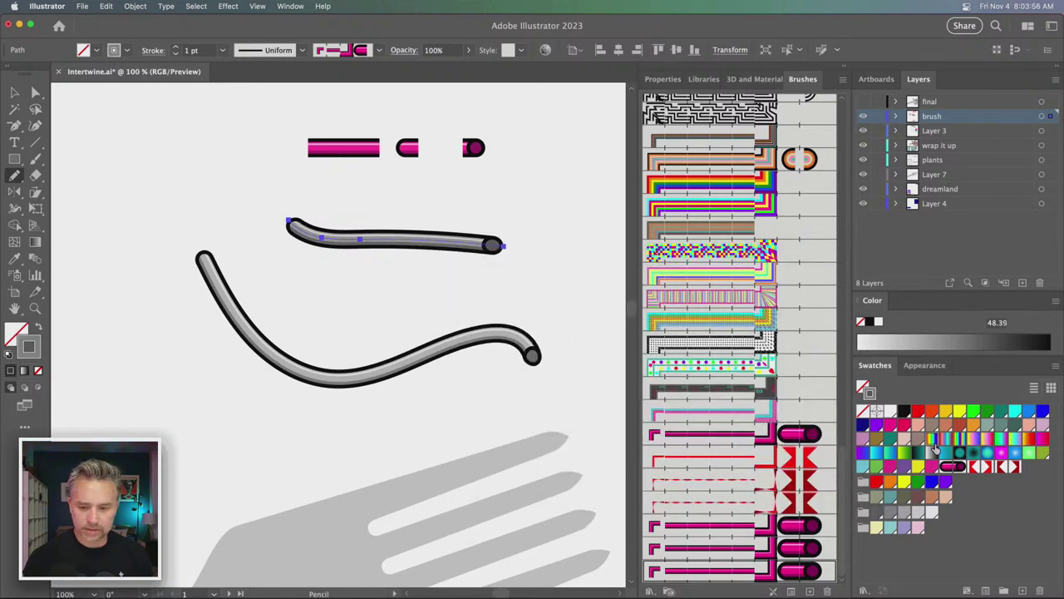
left_click(947, 428)
left_click(958, 412)
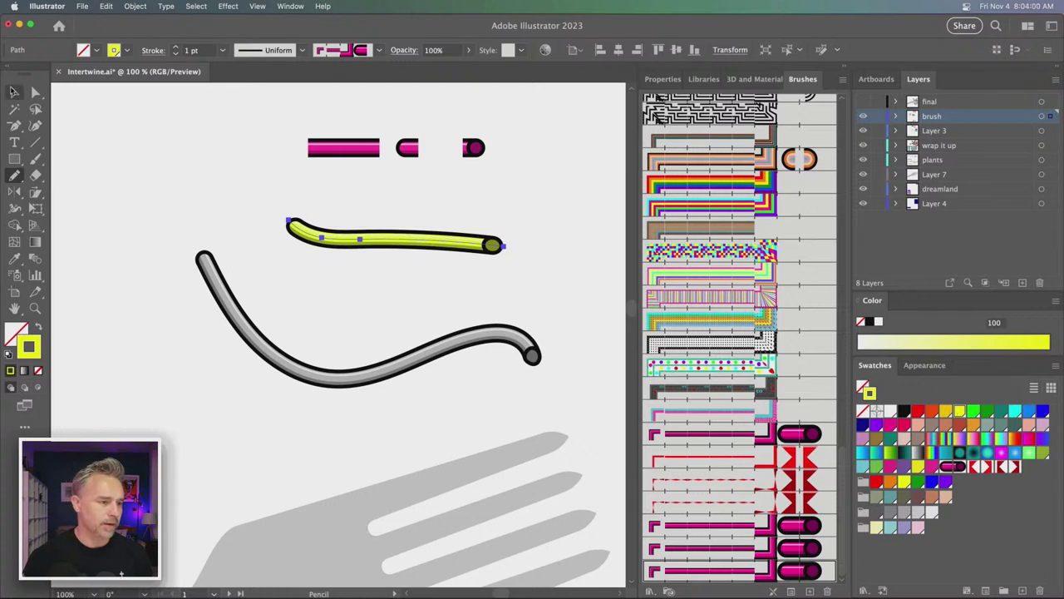
- Delete the grey curve and move the yellow stroke down and left above the fork
key("v")
left_click(254, 333)
key("Delete")
left_click_drag(349, 233, 326, 308)
left_click_drag(353, 413, 353, 241)
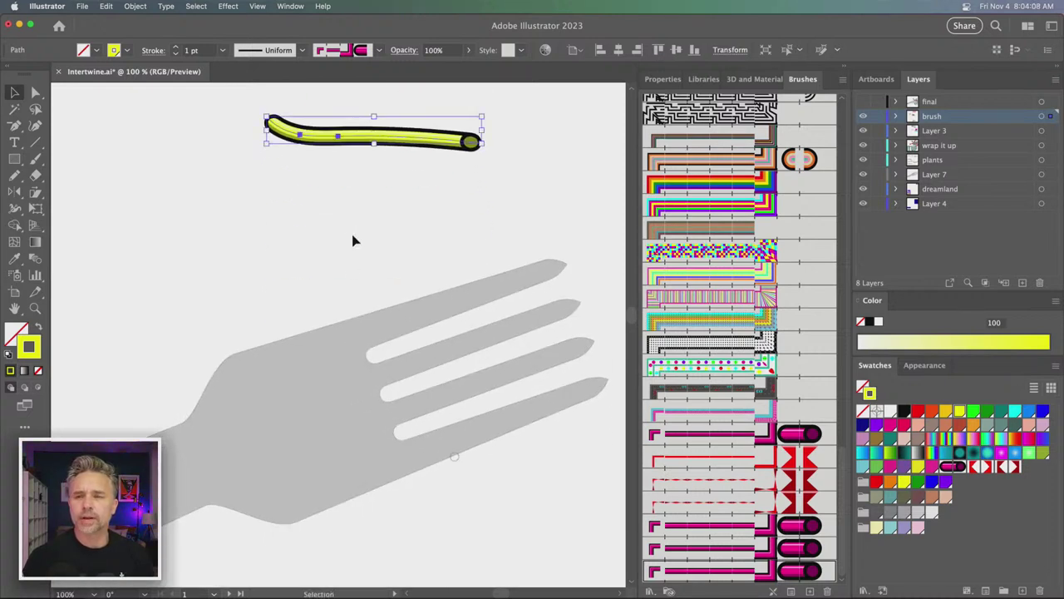
- Cancel the Move dialog and drag the yellow stroke further left
key("Return")
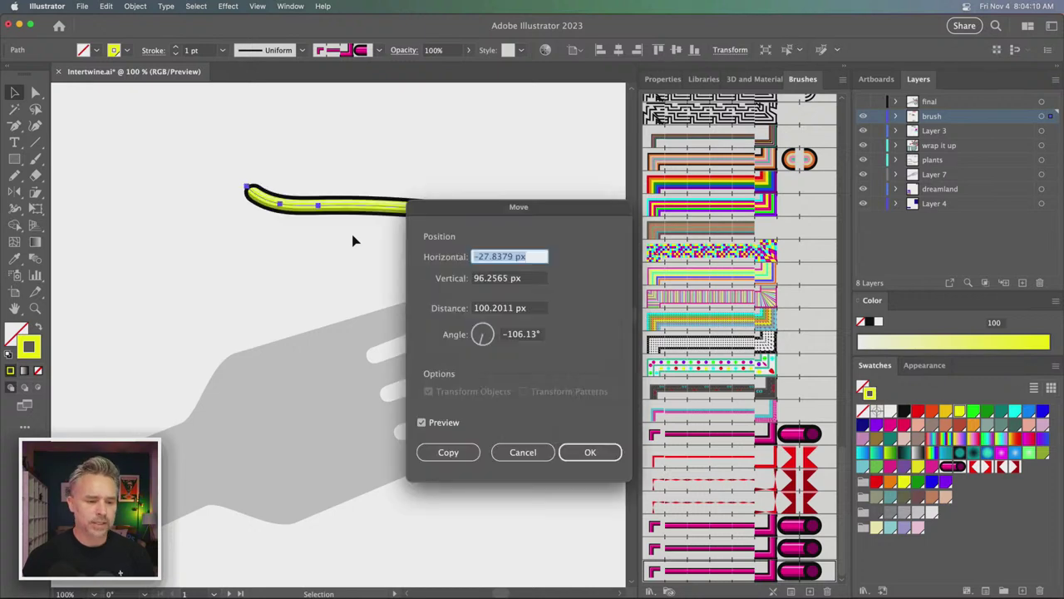
left_click(502, 450)
left_click_drag(297, 137, 221, 136)
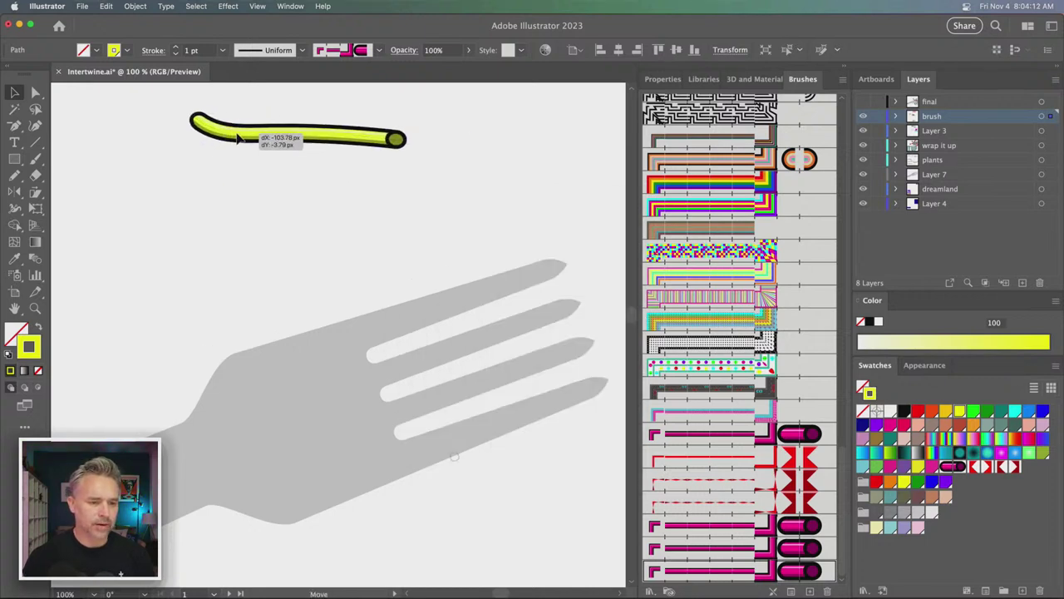
key("a")
key("ctrl+minus")
key("ctrl+minus")
key("ctrl+minus")
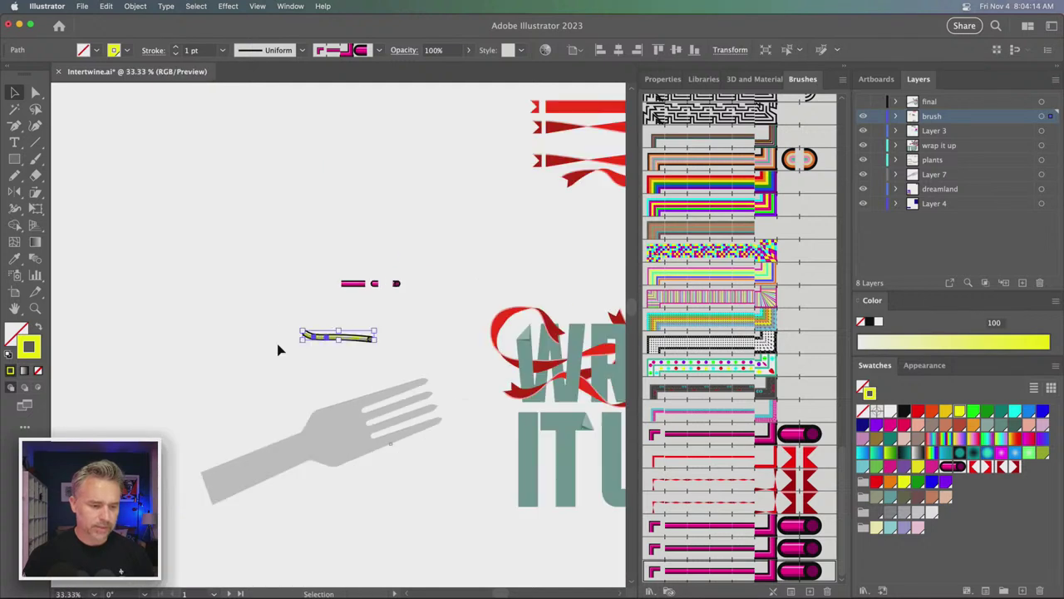
key("ctrl+plus")
key("ctrl+plus")
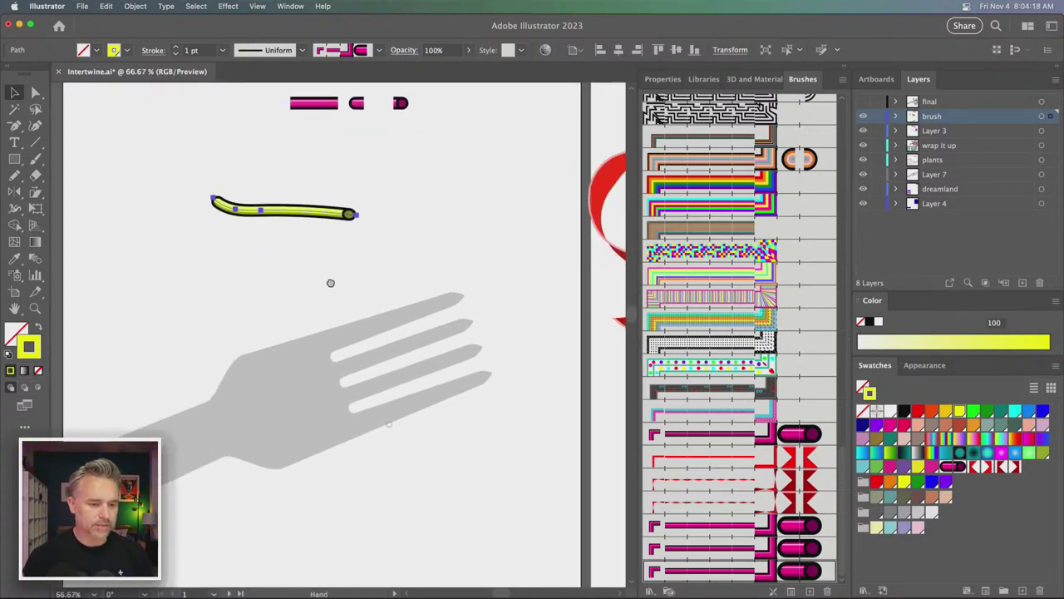
- Enlarge the grey fork, move it lower left, and place the yellow stroke above the pink pieces
left_click_drag(352, 361, 408, 275)
left_click(321, 418)
left_click_drag(321, 418, 157, 447)
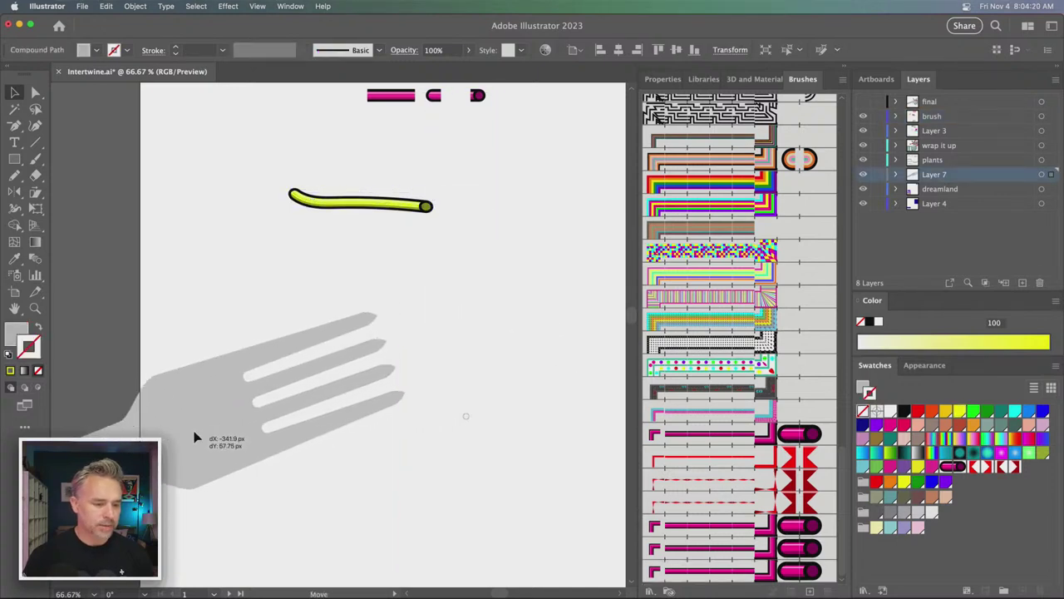
left_click_drag(370, 292, 561, 156)
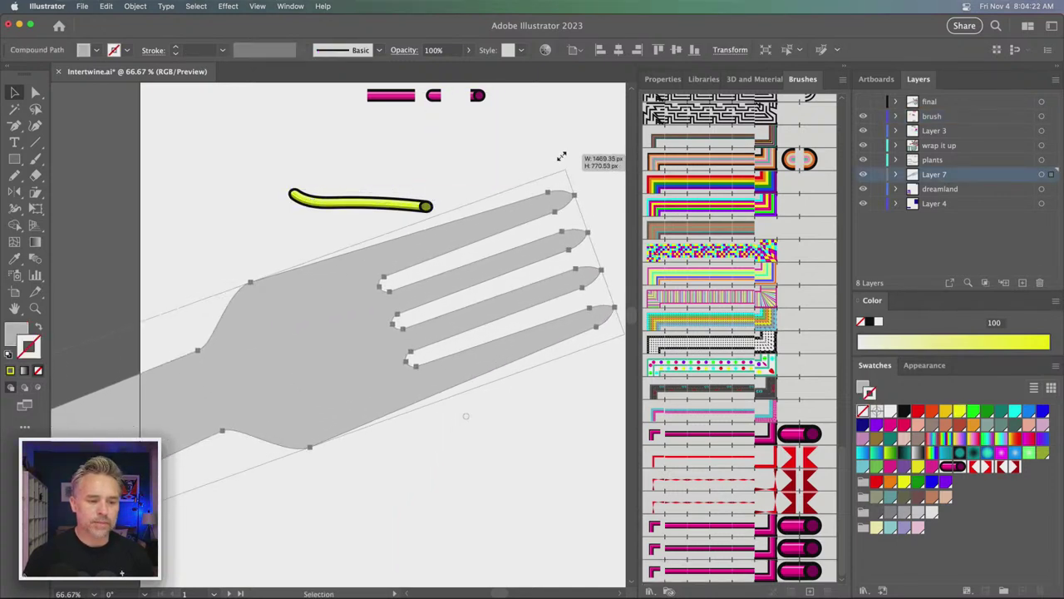
mouse_move(287, 318)
left_mouse_down()
mouse_move(287, 360)
mouse_move(269, 404)
mouse_move(301, 378)
left_mouse_up()
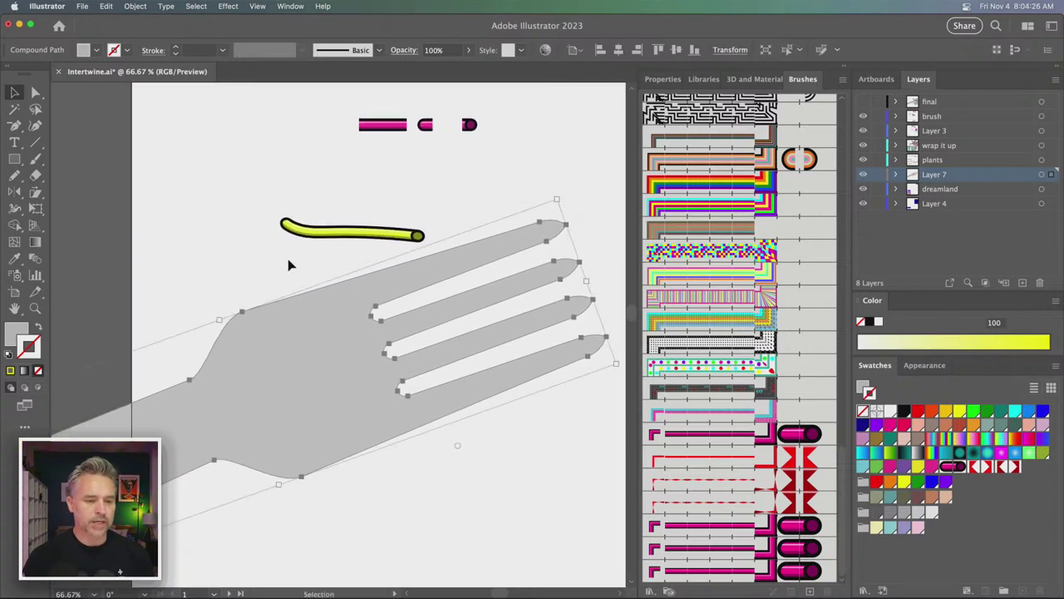
key("ctrl+minus")
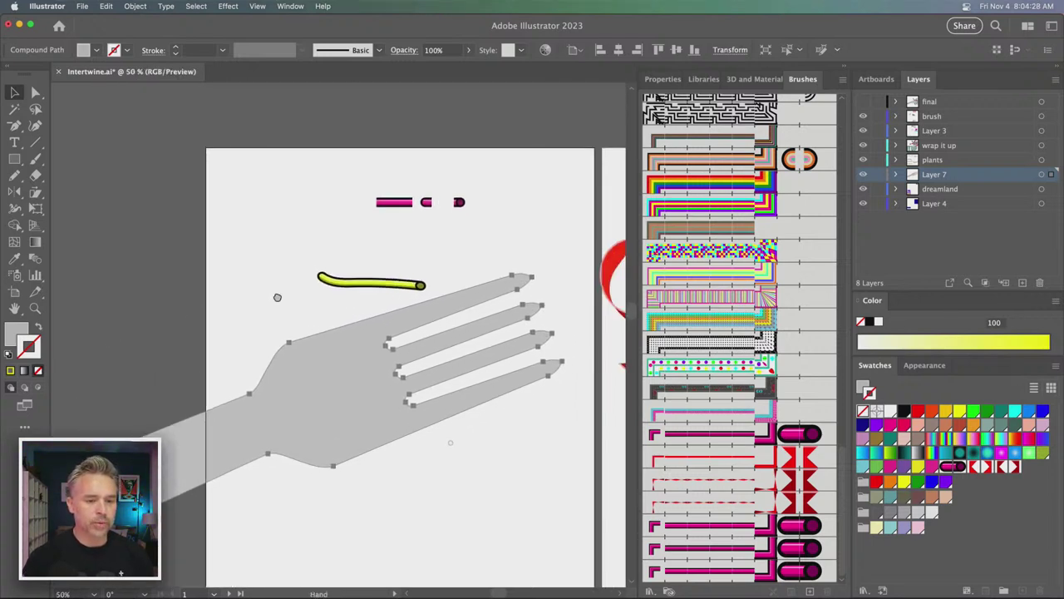
left_click_drag(326, 350, 159, 383)
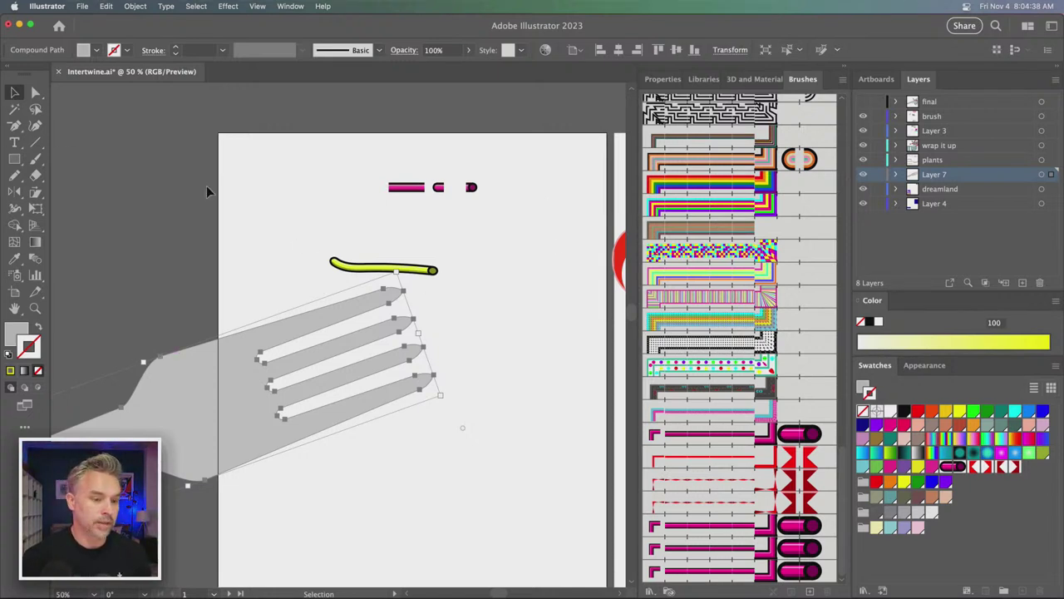
left_click_drag(349, 266, 389, 154)
- Pencil a looping yellow 'y' across the fork, undoing a failed trial stroke
left_click(258, 232)
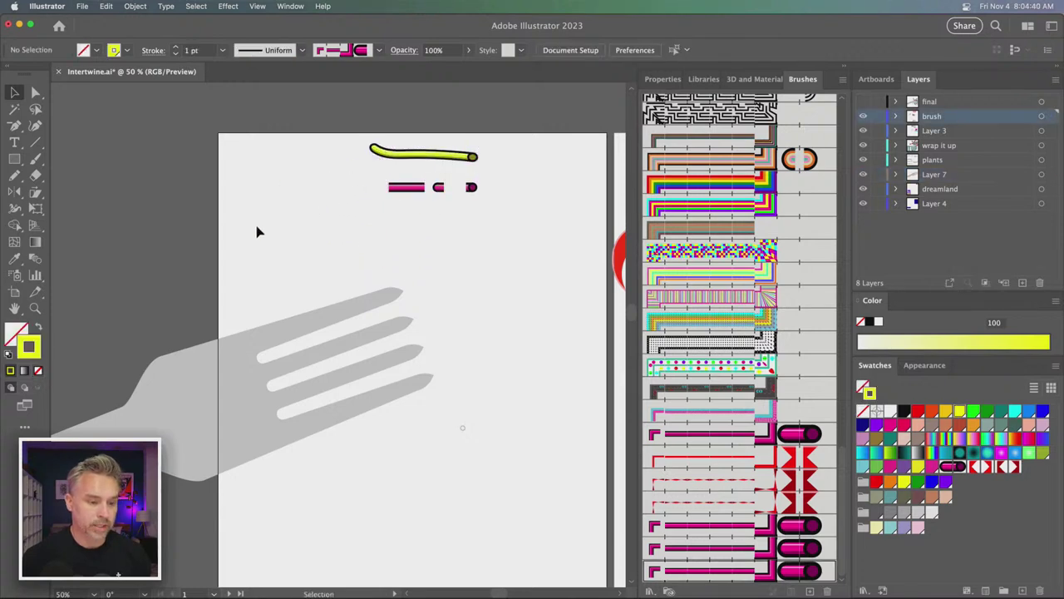
left_click_drag(388, 154, 389, 153)
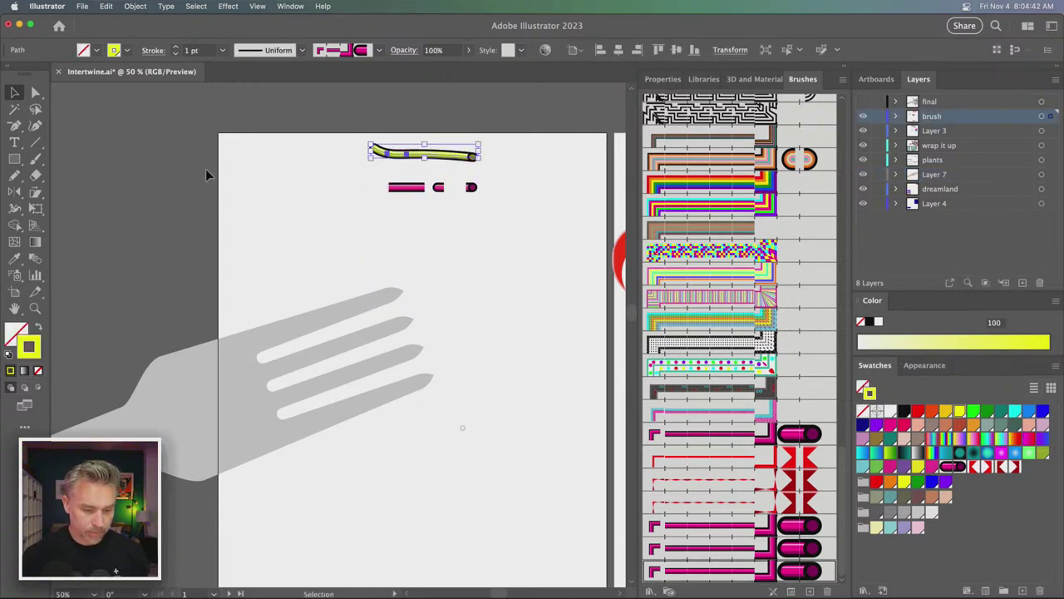
left_click(233, 191)
key("n")
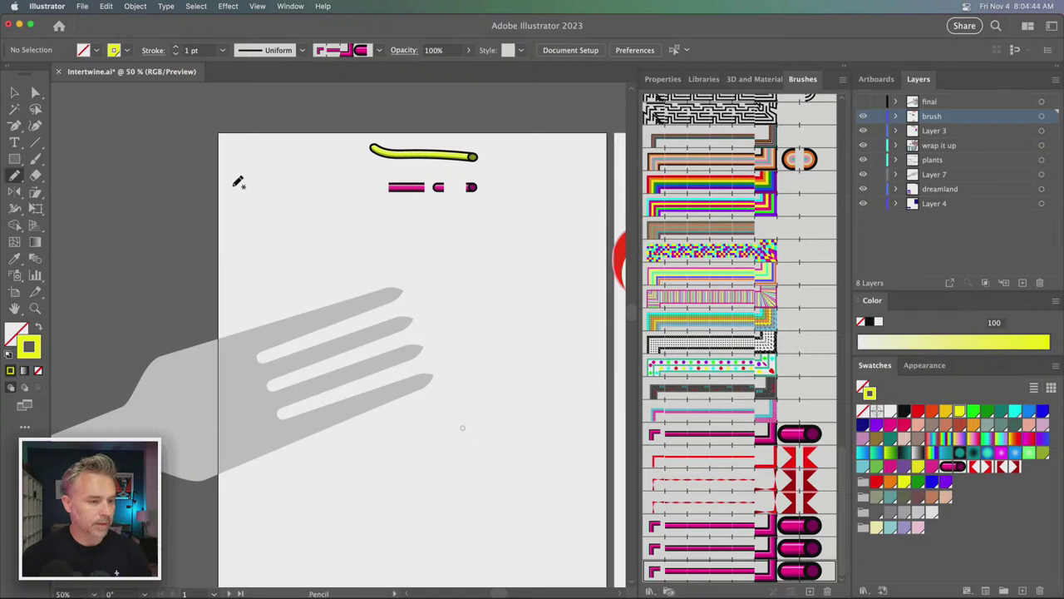
left_click_drag(283, 268, 359, 436)
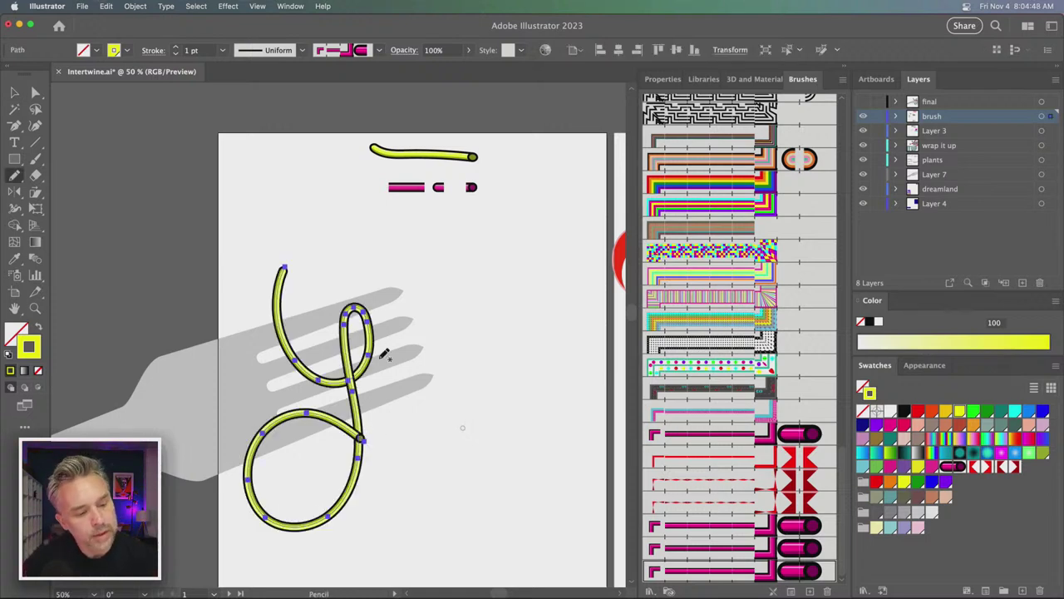
left_click_drag(393, 313, 418, 388)
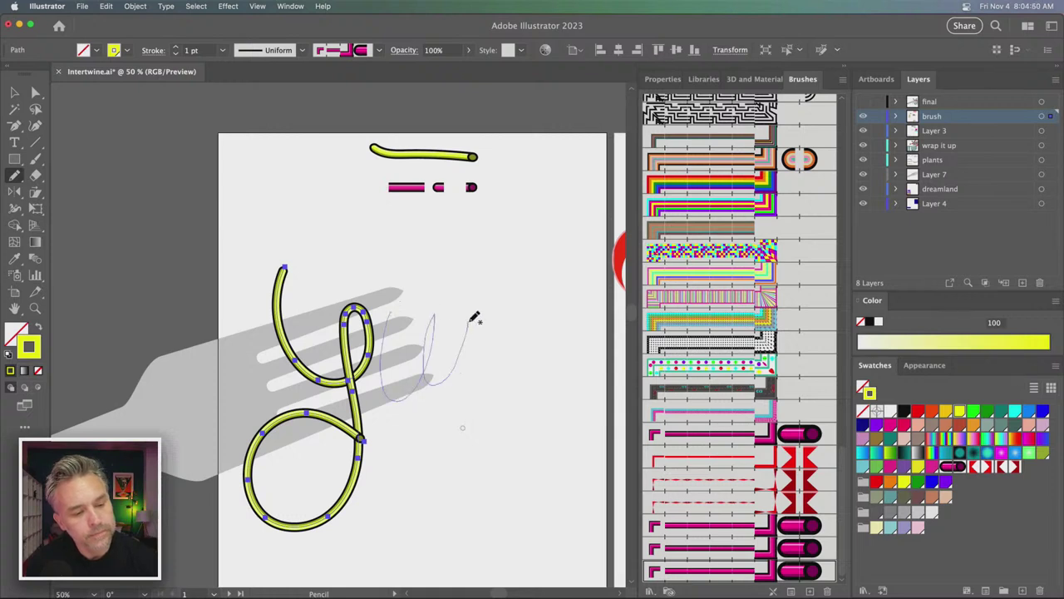
left_click_drag(474, 317, 428, 382)
key("ctrl+z")
key("ctrl+z")
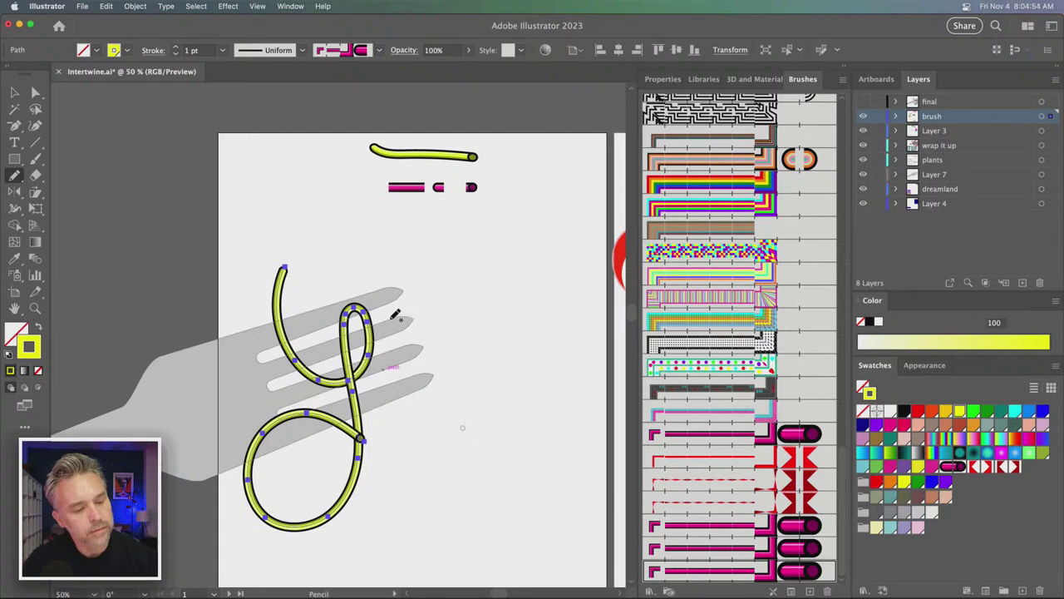
- Draw the looping 'u/e' and 'm' strokes, then nudge the m left and down
left_click_drag(447, 340, 451, 419)
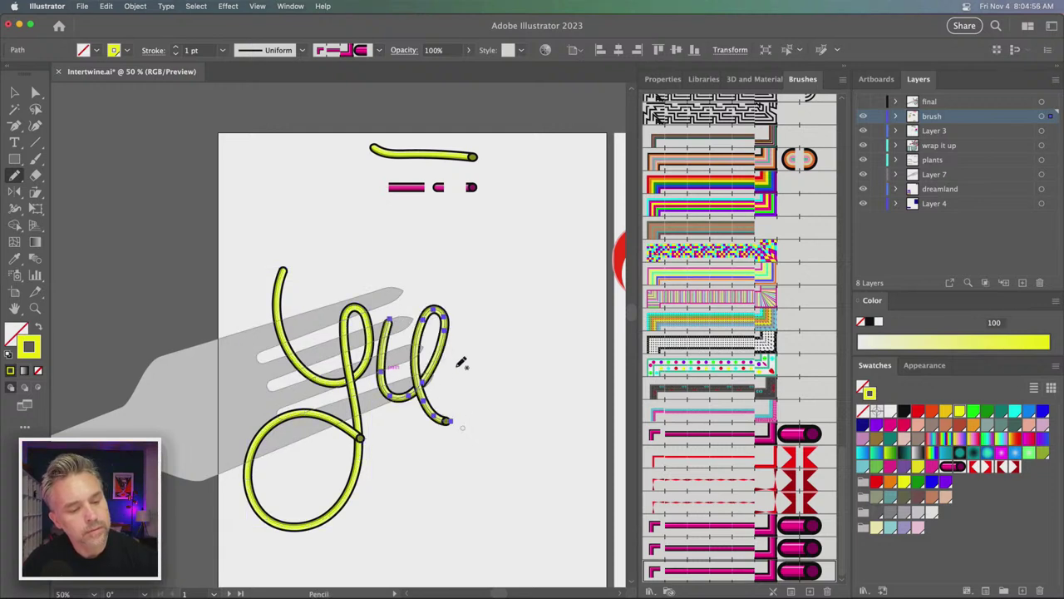
left_click_drag(461, 290, 453, 389)
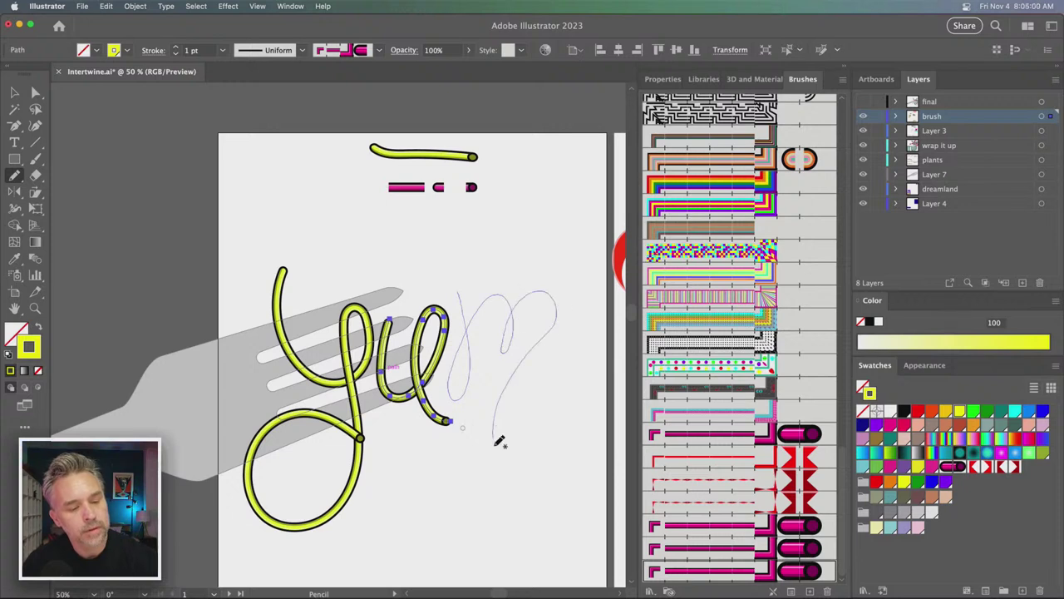
left_click_drag(498, 440, 519, 417)
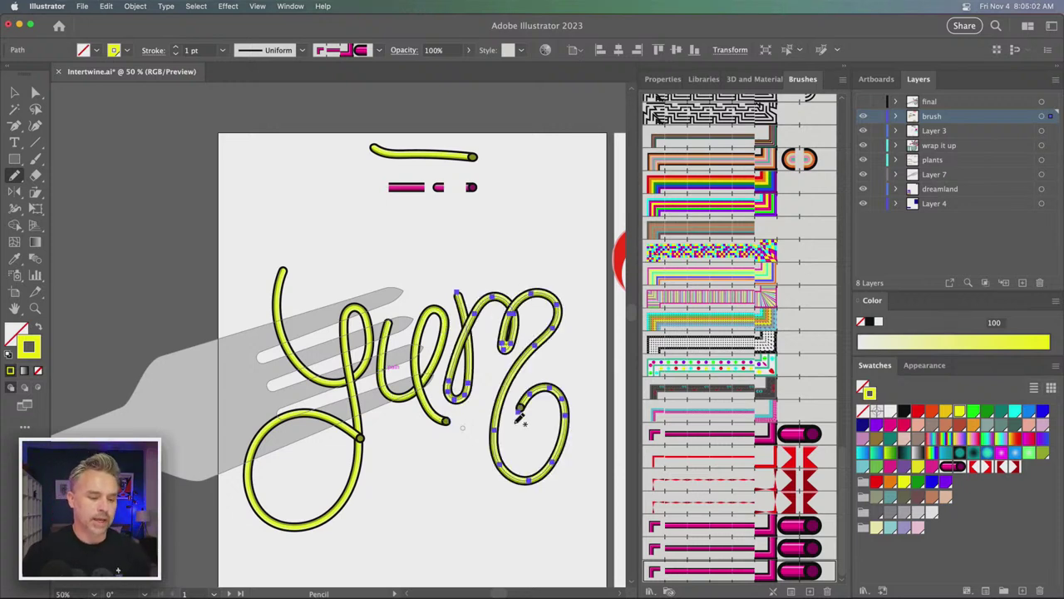
left_click(14, 92)
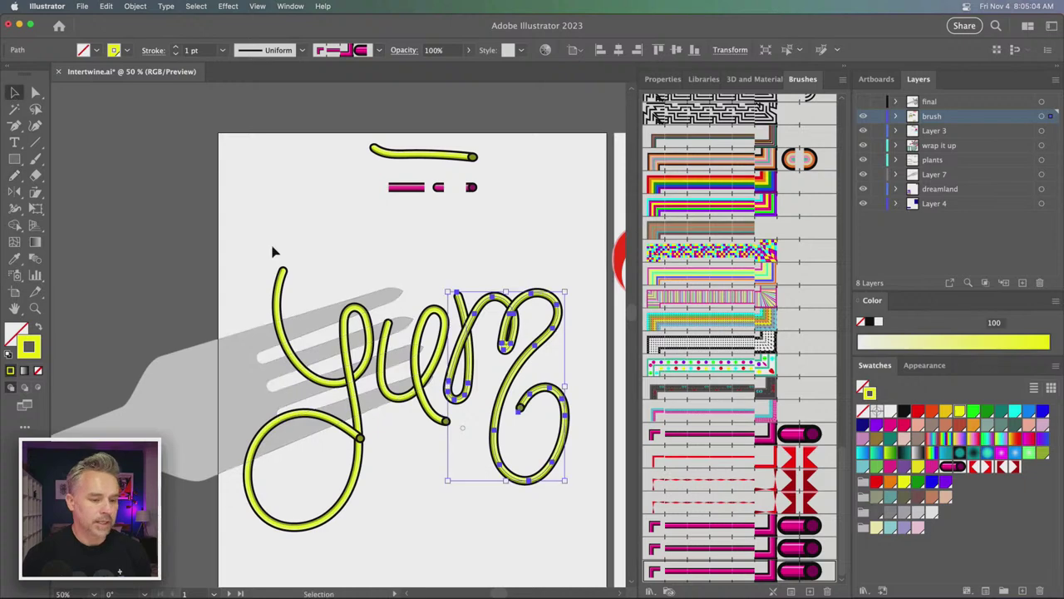
left_click(262, 249)
key("super+equal")
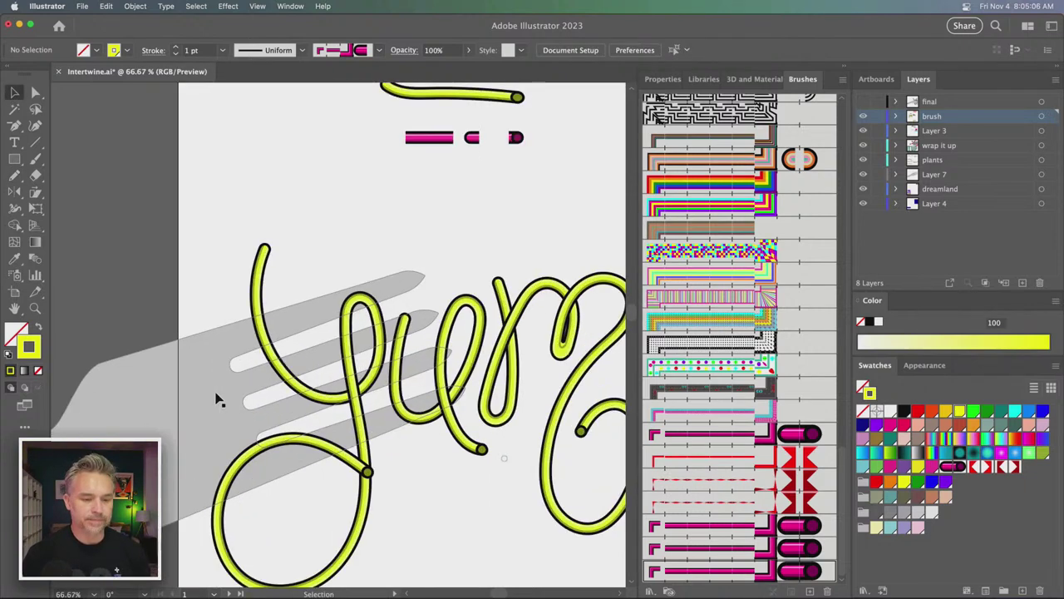
left_click_drag(378, 353, 317, 310)
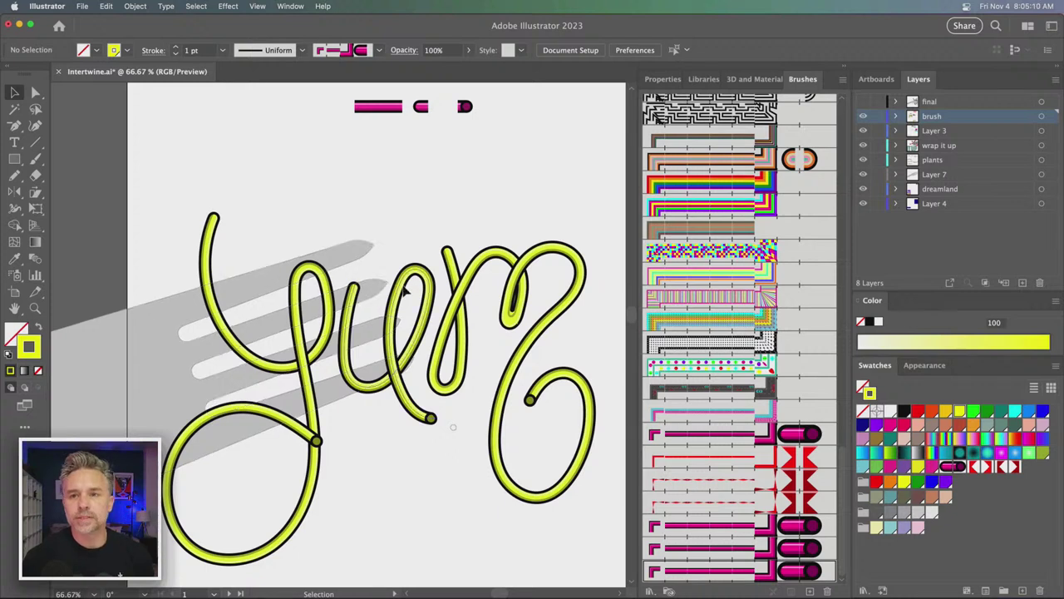
mouse_move(513, 297)
left_mouse_down()
mouse_move(500, 302)
mouse_move(525, 305)
left_mouse_up()
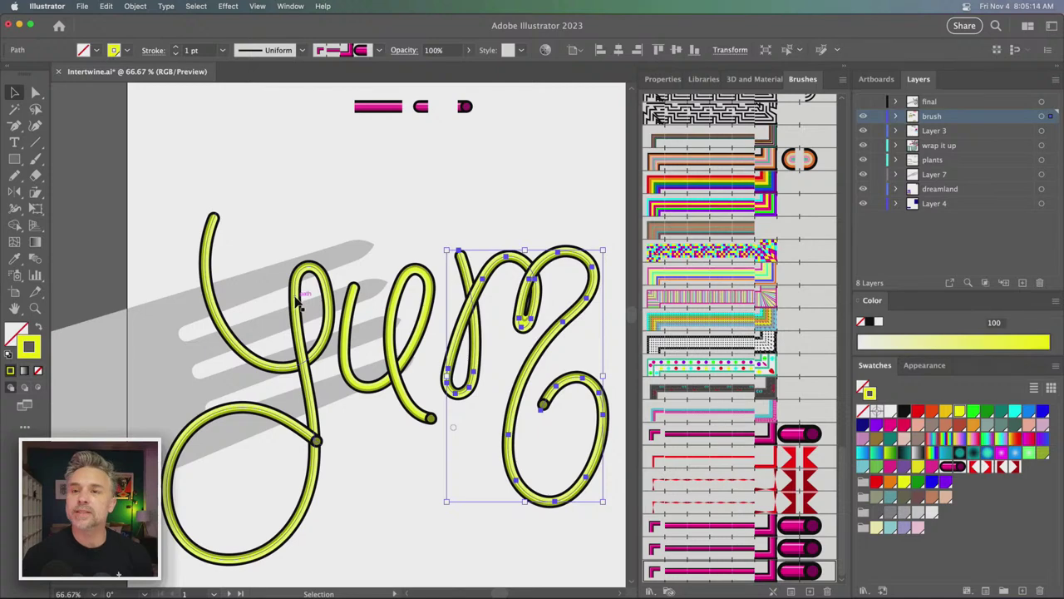
- Shift the y stroke slightly down and the middle e stroke about 24 px right toward the m
left_click_drag(297, 299, 299, 312)
left_click_drag(382, 308, 404, 308)
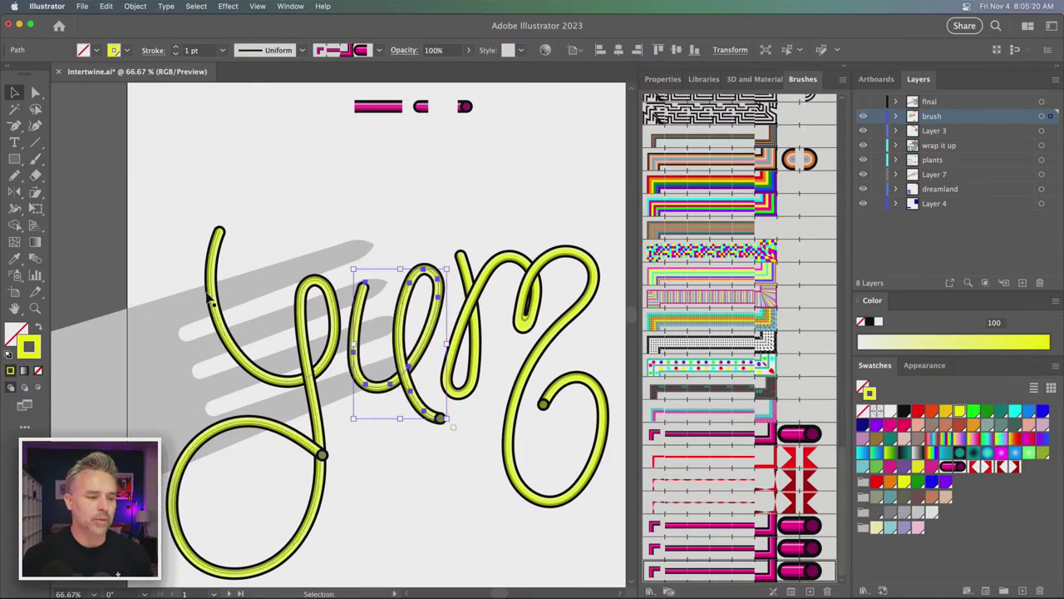
left_click(212, 293)
mouse_move(212, 294)
left_mouse_down()
mouse_move(300, 237)
mouse_move(215, 306)
left_mouse_up()
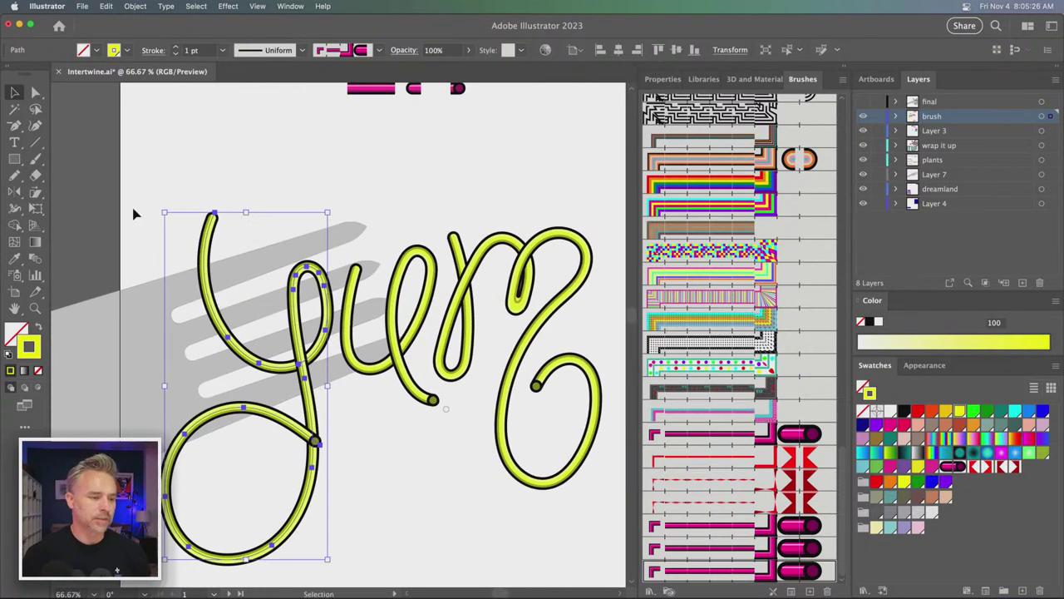
left_click(108, 314)
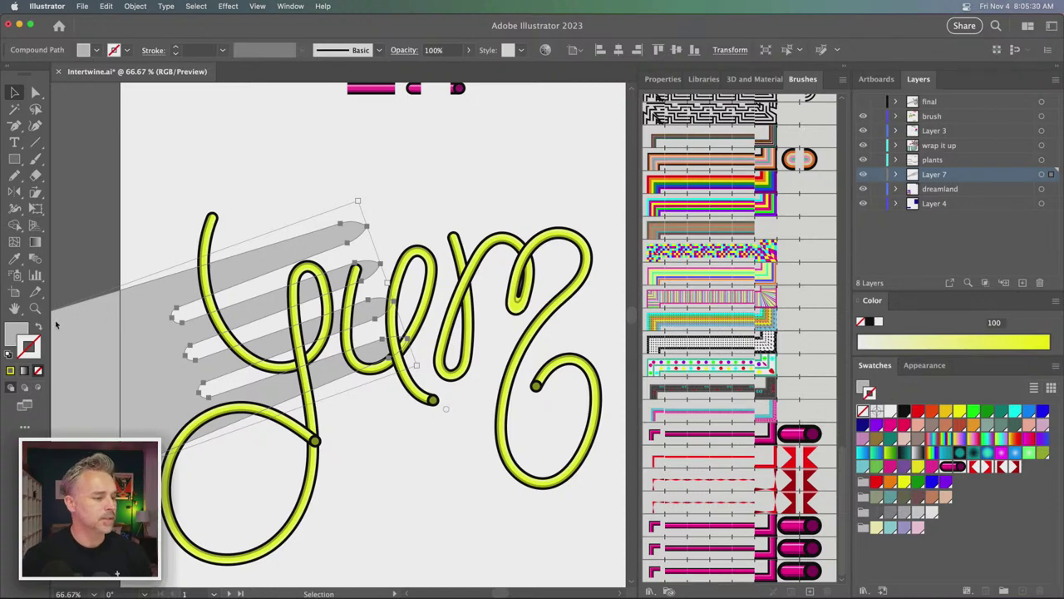
- Give the fork a black outline and a mid-grey #858988 fill
left_click(9, 357)
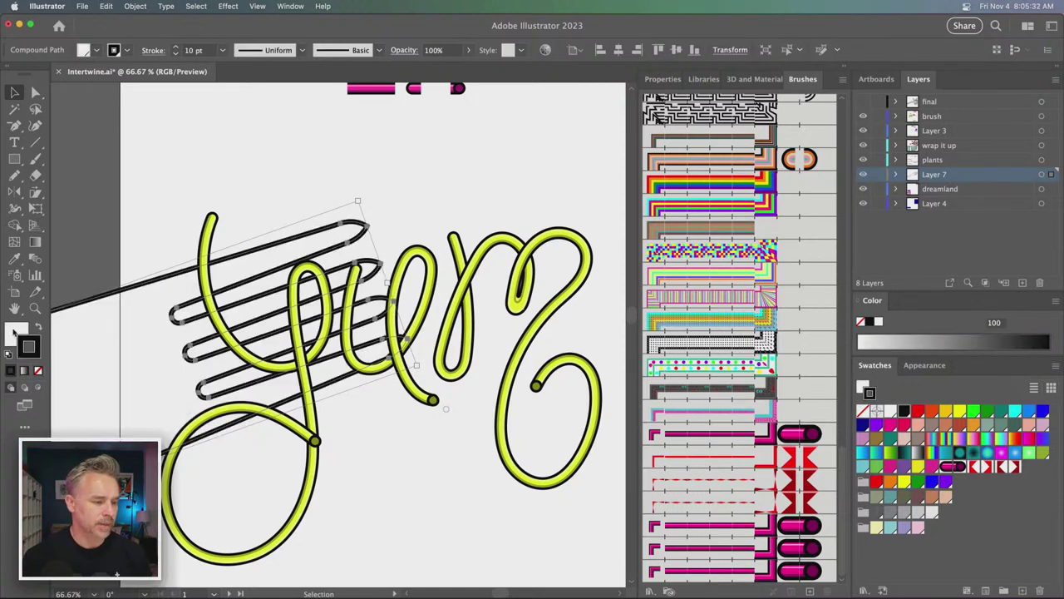
double_click(15, 331)
left_click_drag(587, 359, 446, 370)
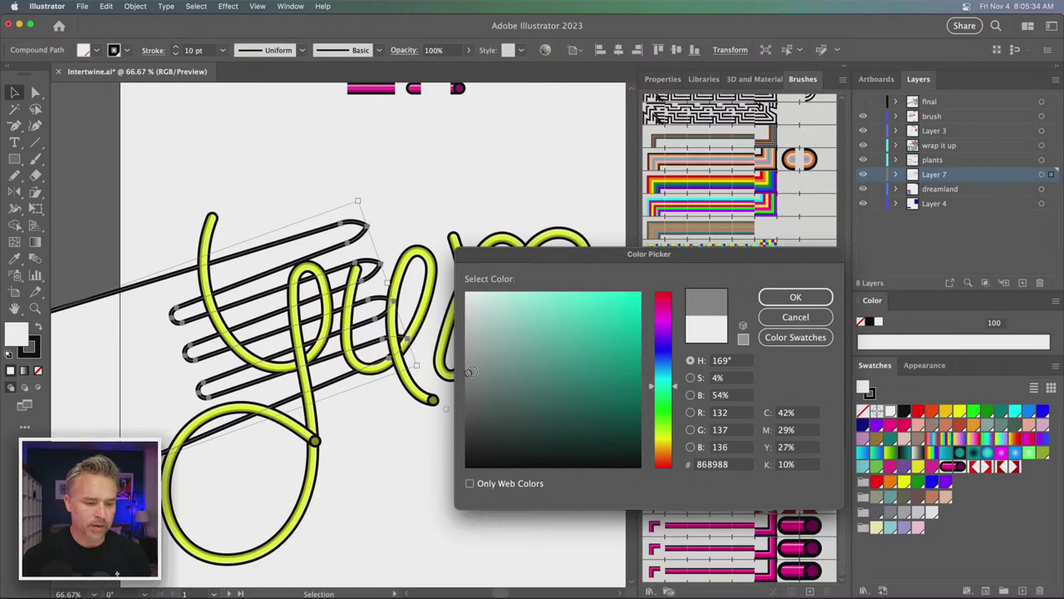
key("Return")
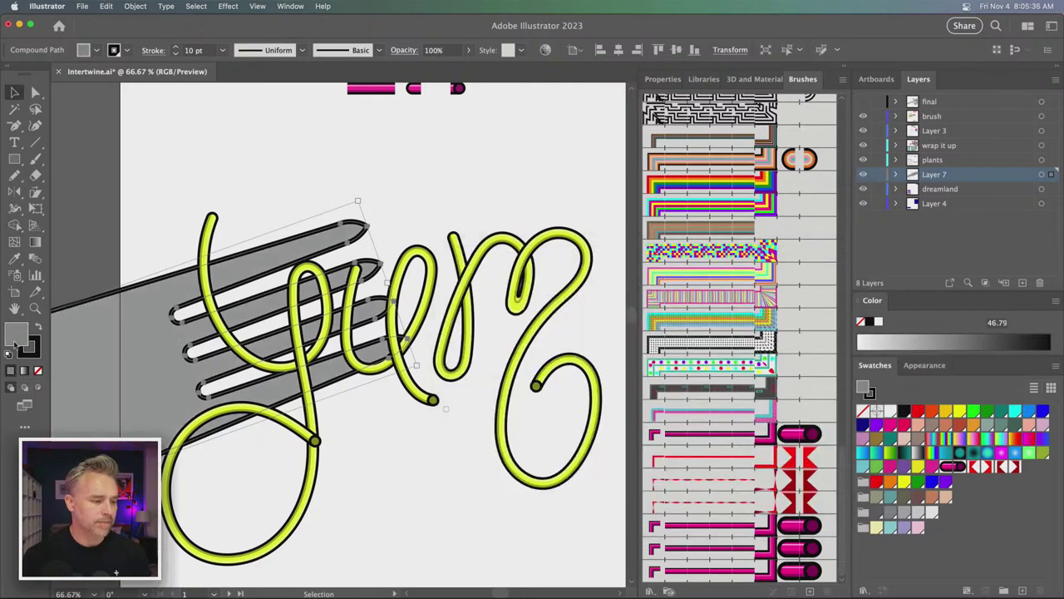
double_click(17, 332)
left_click(771, 298)
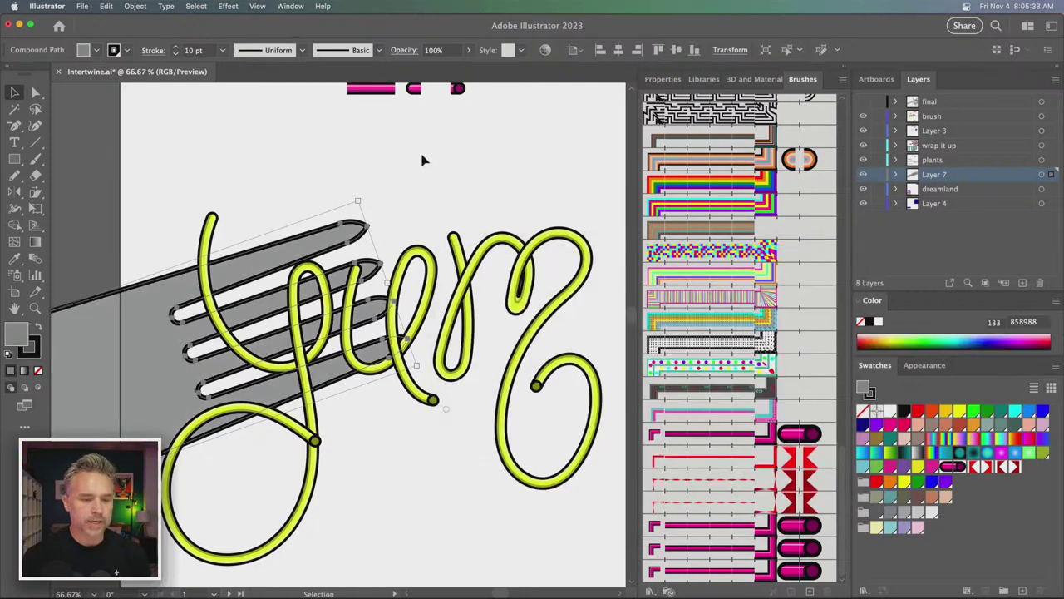
left_click(415, 164)
key("super+minus")
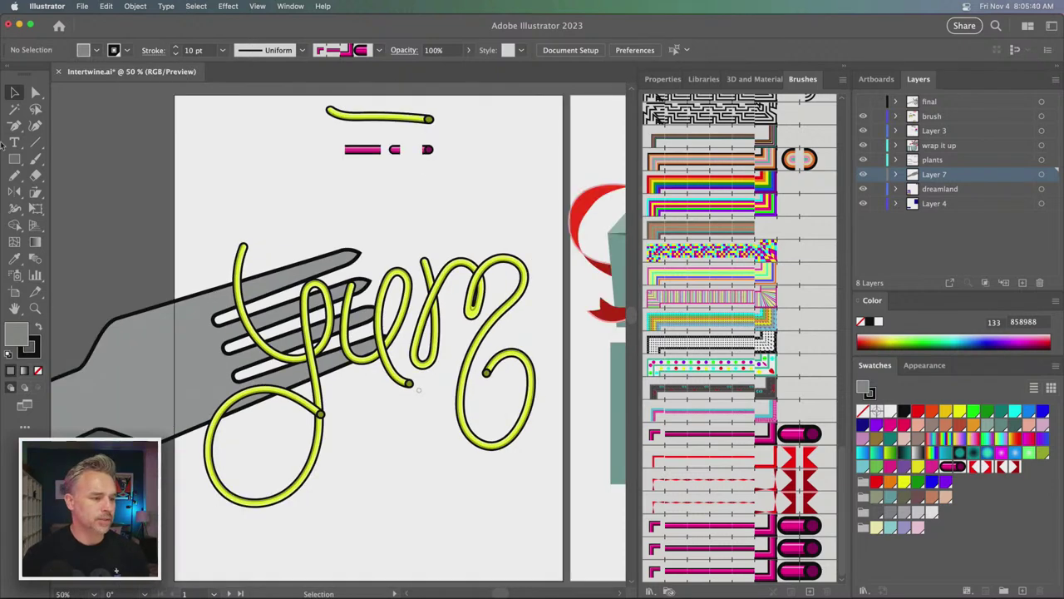
- Draw an artboard-sized, stroke-free light cyan rectangle on Layer 4 and lock that layer
left_click(17, 161)
left_click(932, 205)
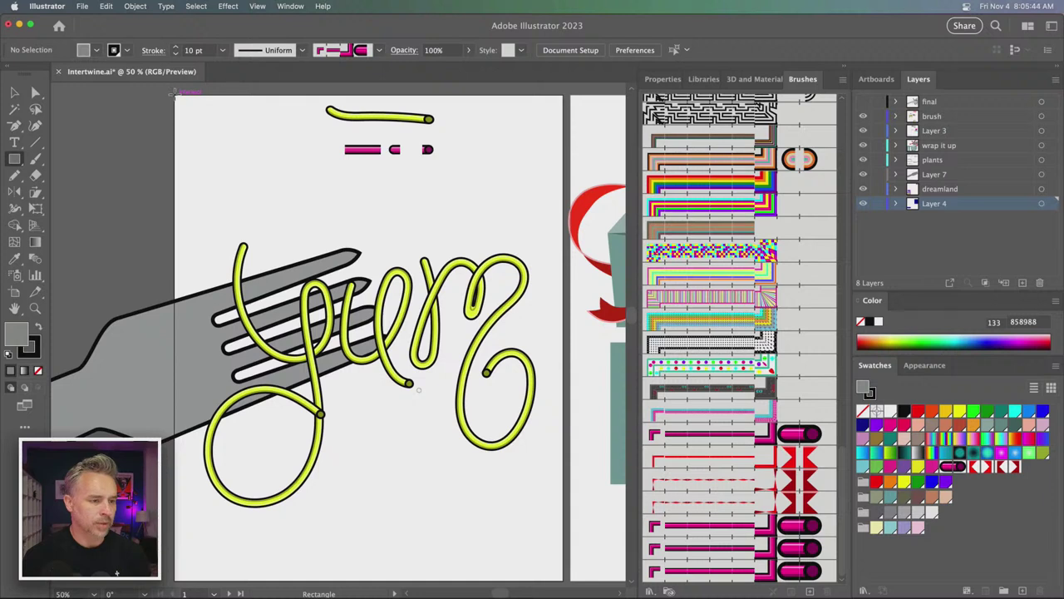
left_click_drag(175, 92, 563, 581)
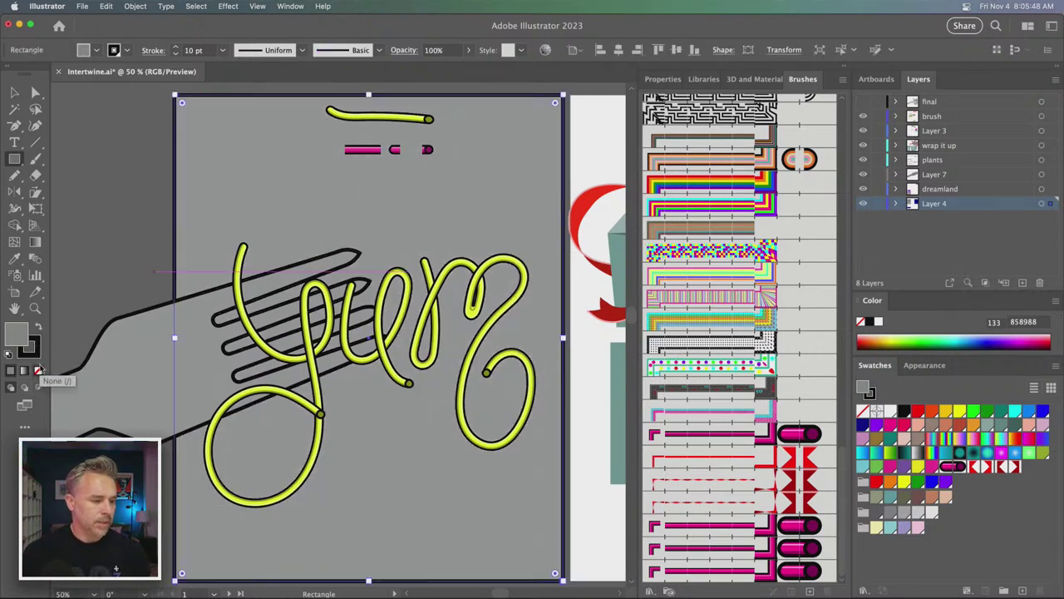
left_click(38, 370)
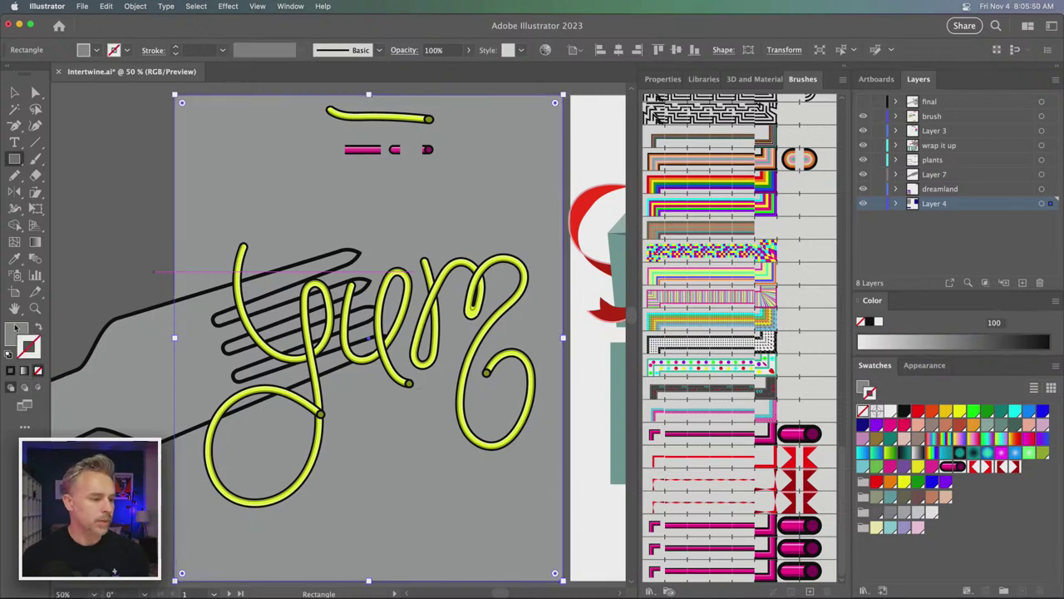
left_click(15, 332)
left_click(15, 93)
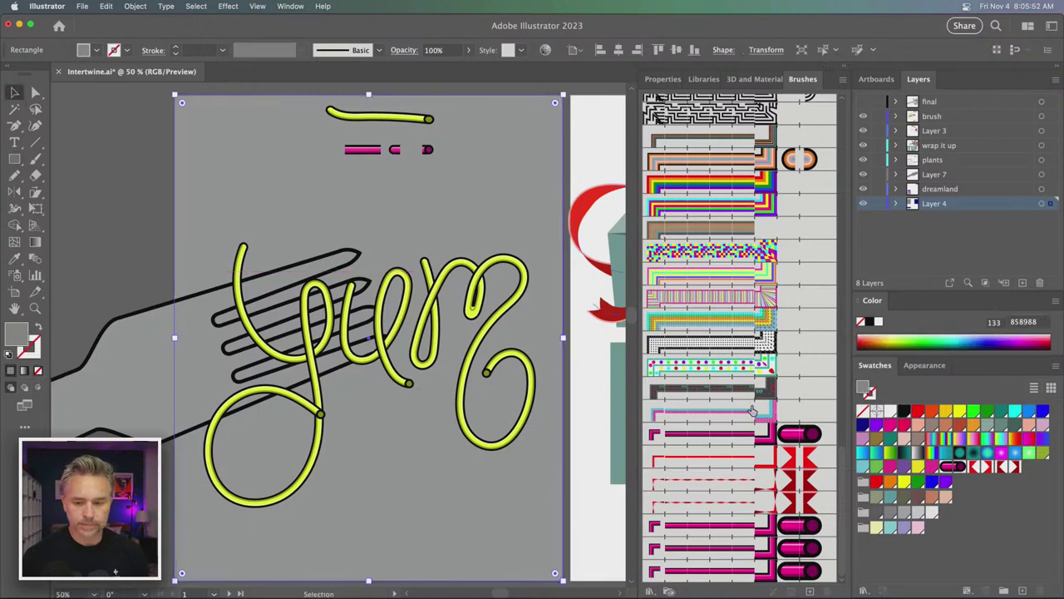
left_click(863, 467)
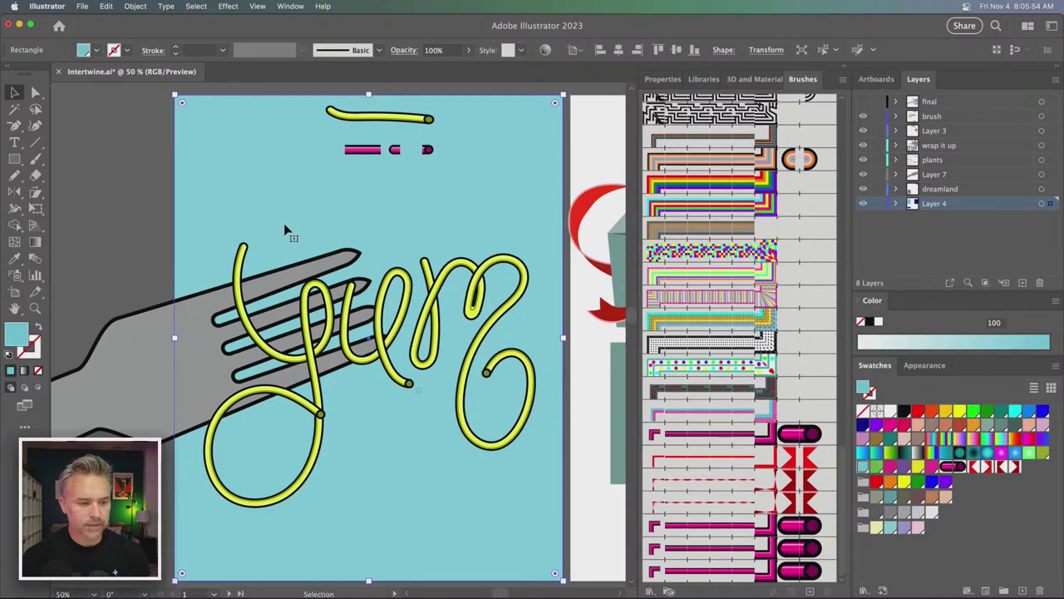
left_click(877, 204)
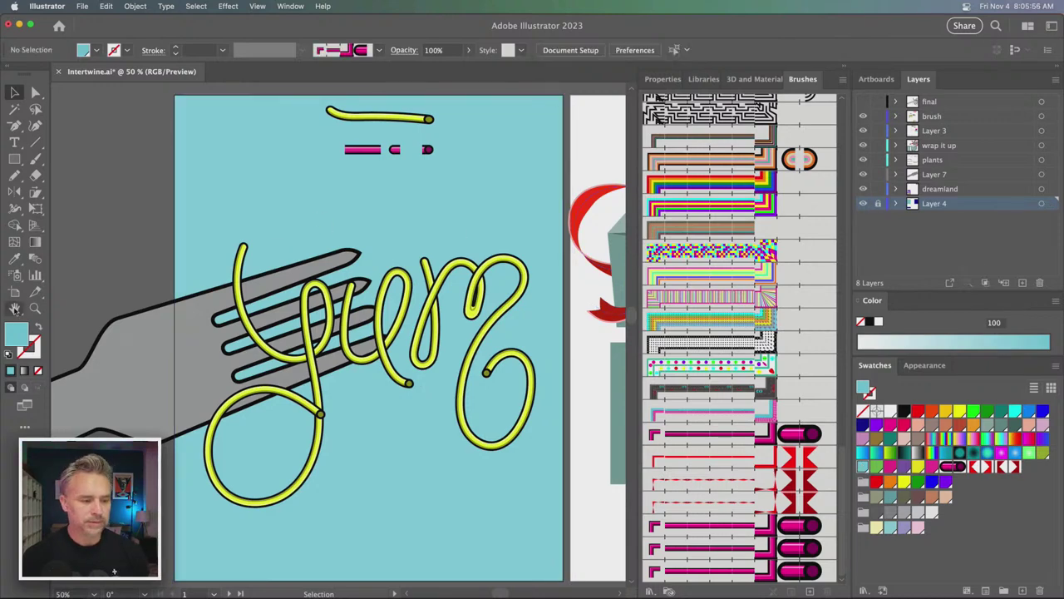
left_click(218, 320)
- Change the fork's fill to pale mint #e1f9f2
double_click(21, 335)
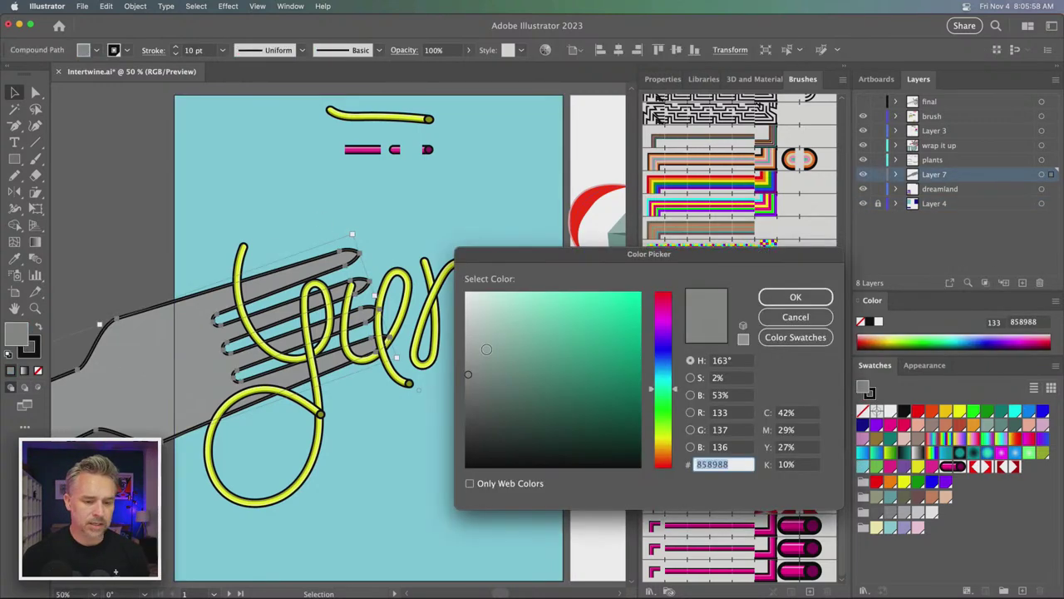
left_click_drag(486, 349, 483, 320)
key("Return")
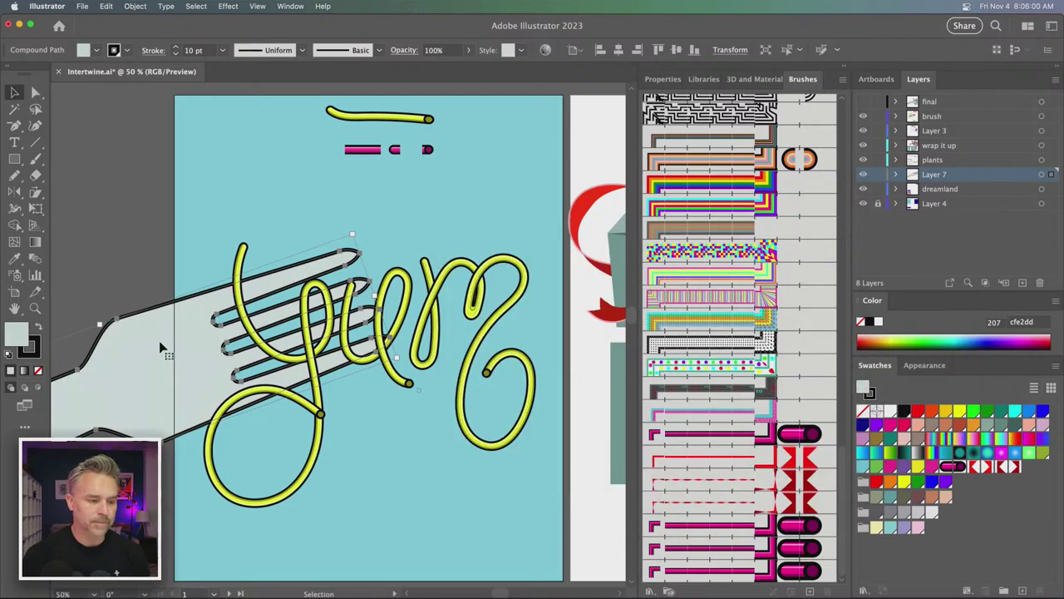
double_click(18, 331)
left_click_drag(494, 313, 483, 294)
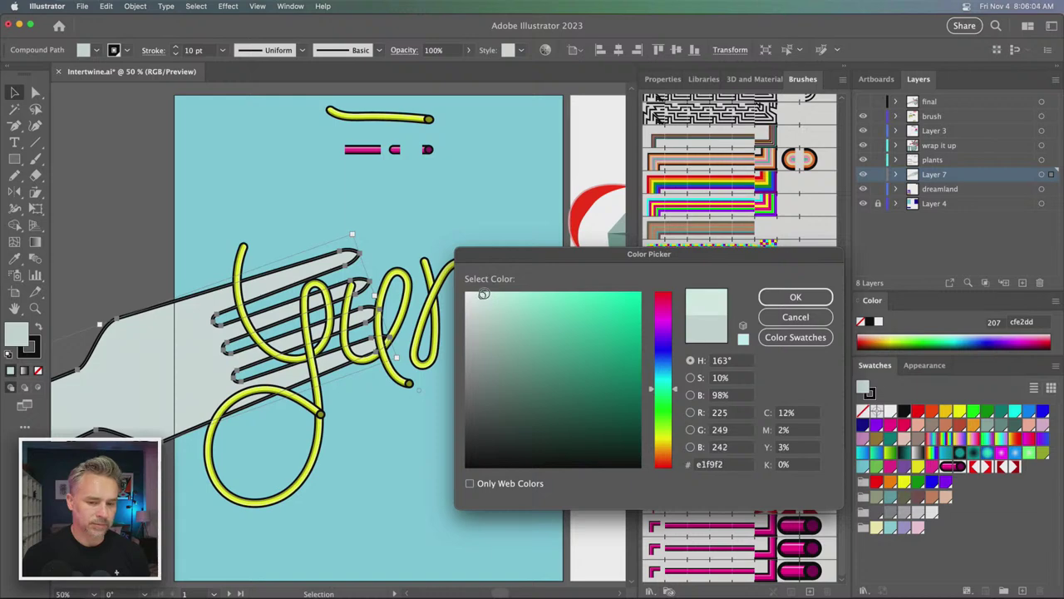
key("Return")
- Set the fork's outline weight to 6 pt
left_click(164, 228)
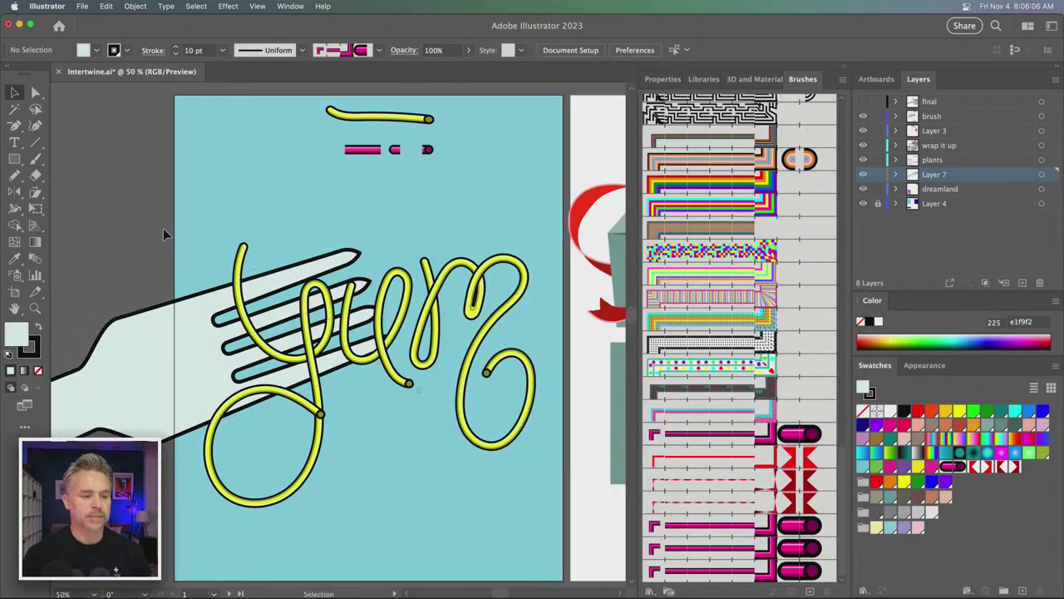
scroll(164, 227, "left", 5)
left_click(249, 393)
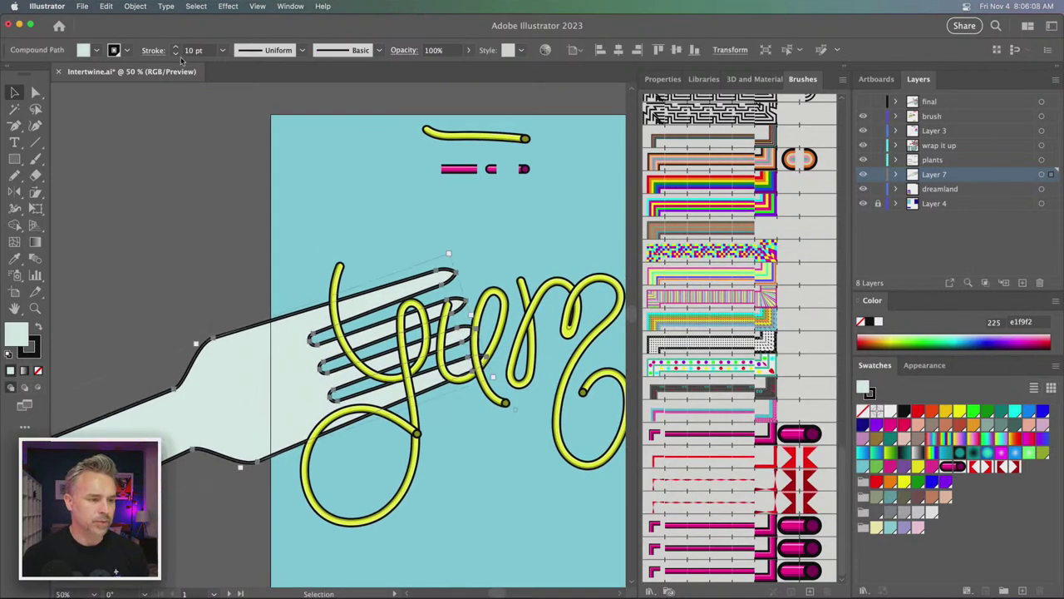
type("6")
left_click(401, 225)
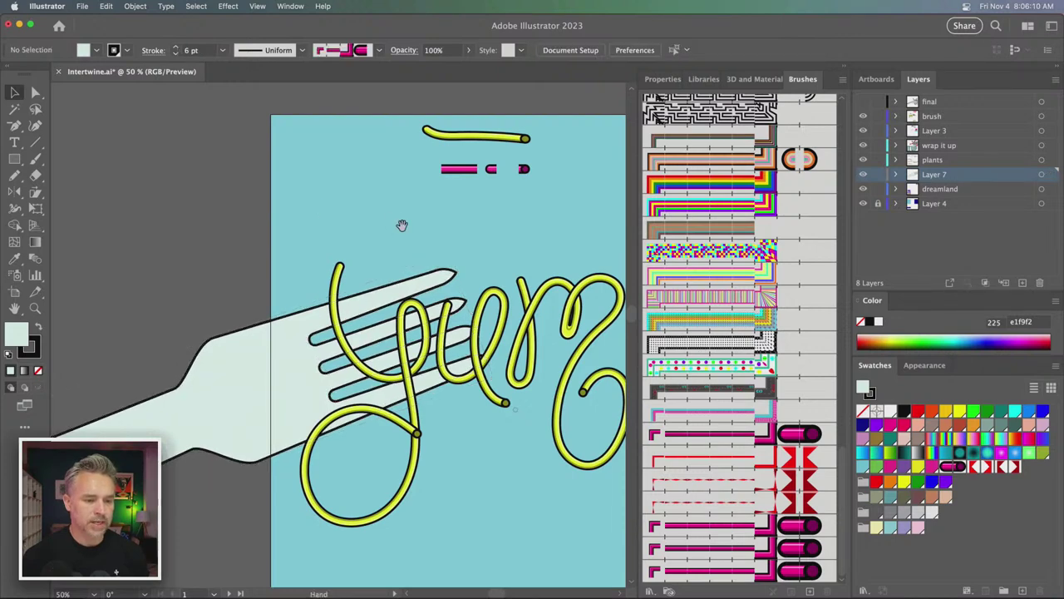
mouse_move(402, 225)
left_mouse_down()
mouse_move(353, 212)
mouse_move(350, 225)
left_mouse_up()
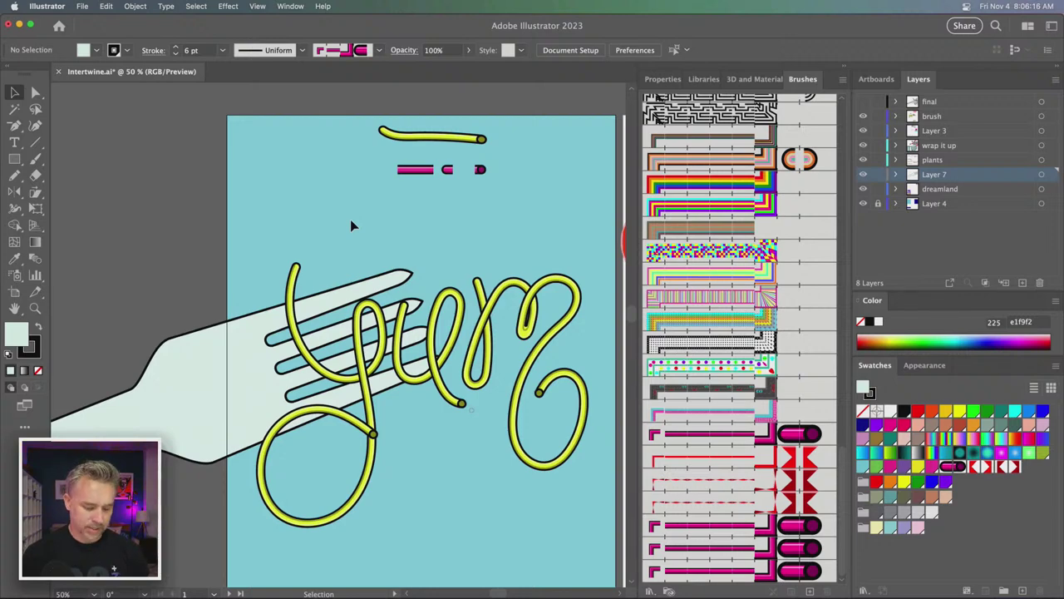
key("ctrl+plus")
- Raise the lettering stroke's top anchor, smooth its curve, and pencil a hook curling left
left_click(38, 92)
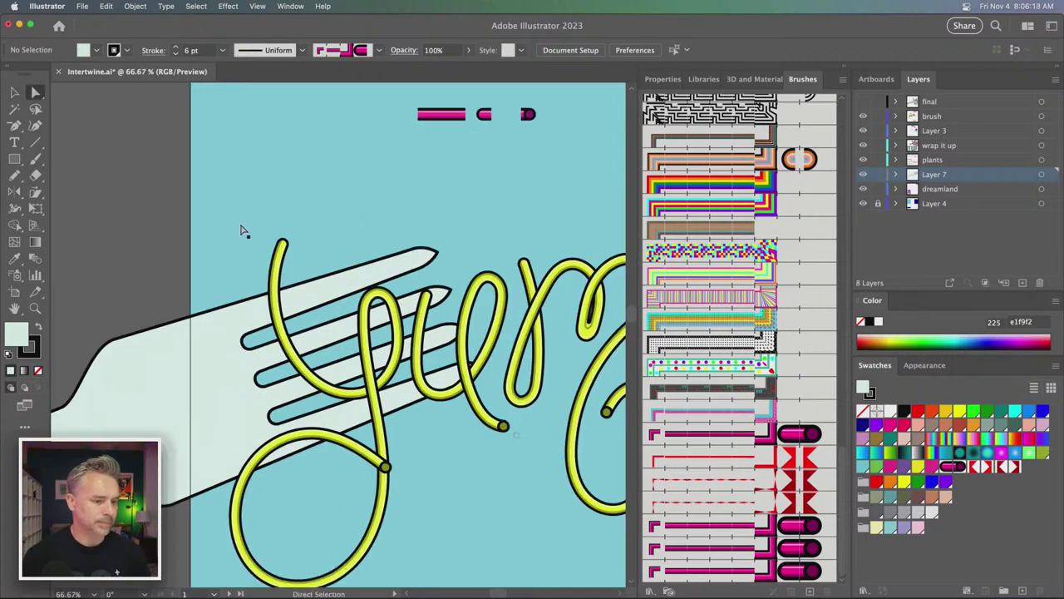
left_click_drag(279, 233, 275, 151)
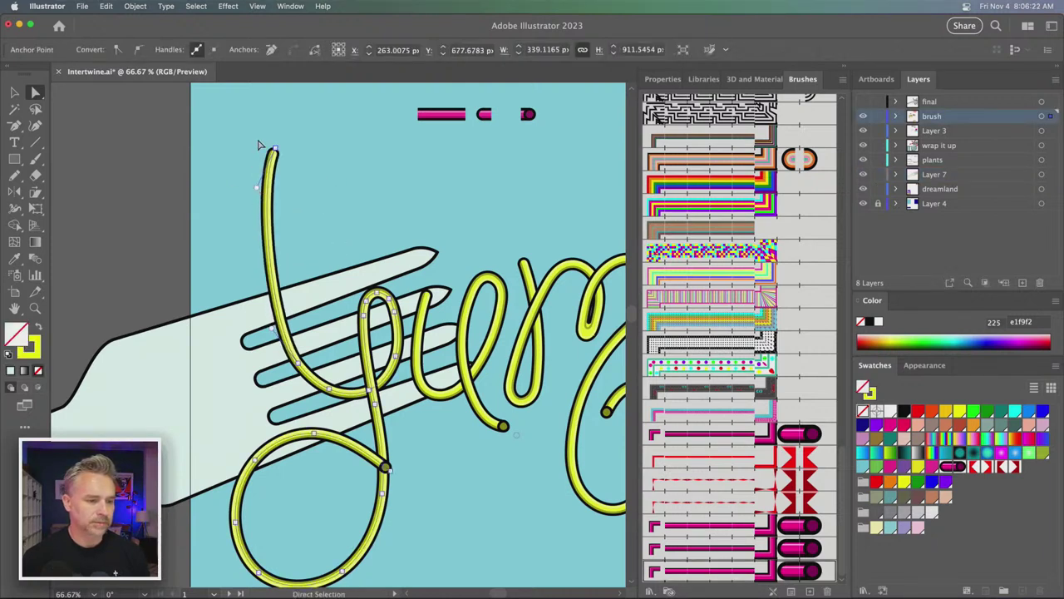
left_click_drag(257, 190, 356, 214)
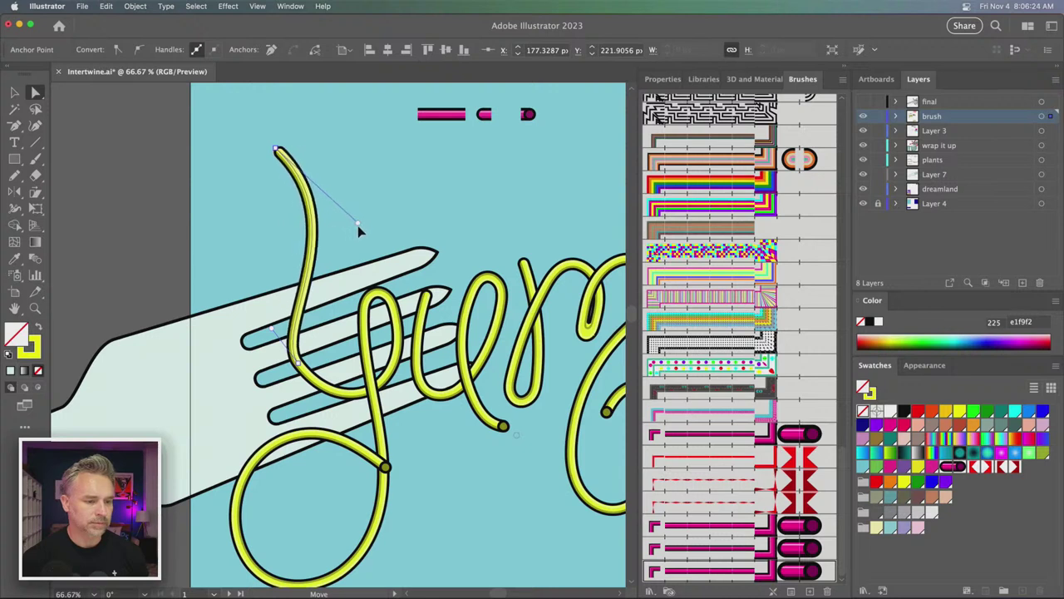
key("n")
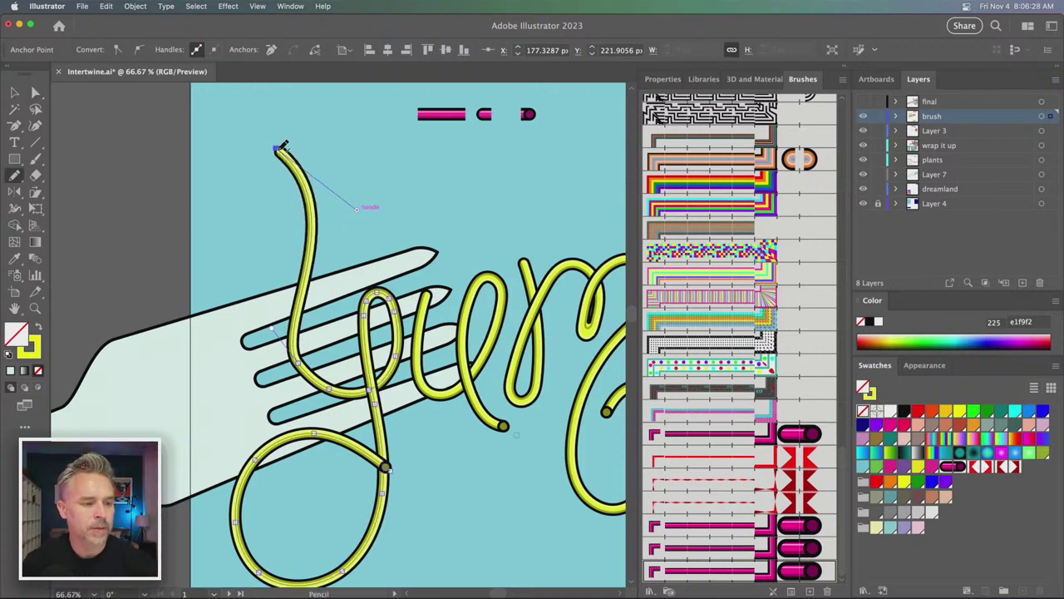
left_click_drag(265, 130, 193, 233)
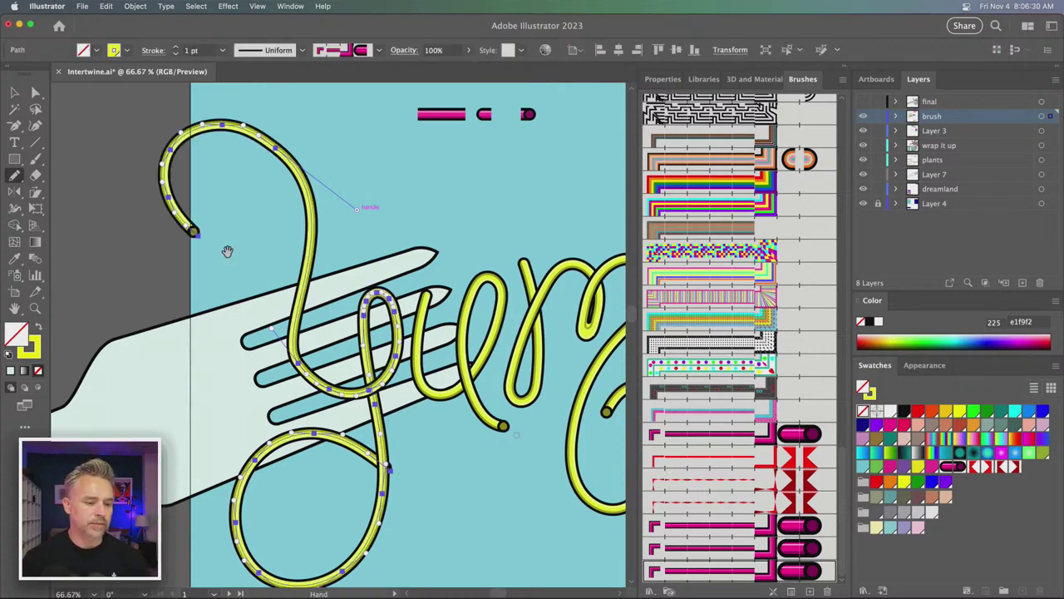
- Extend the stroke's tail with the Pencil, sweeping down to the right
scroll(227, 251, "down", 2)
scroll(224, 262, "down", 3)
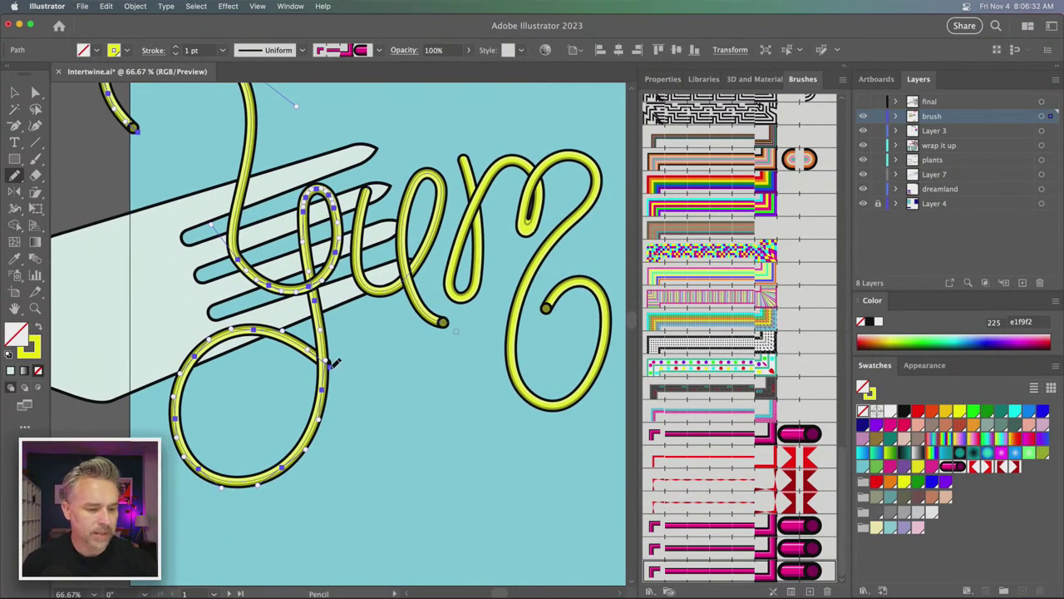
left_click_drag(329, 361, 433, 499)
scroll(423, 417, "up", 3)
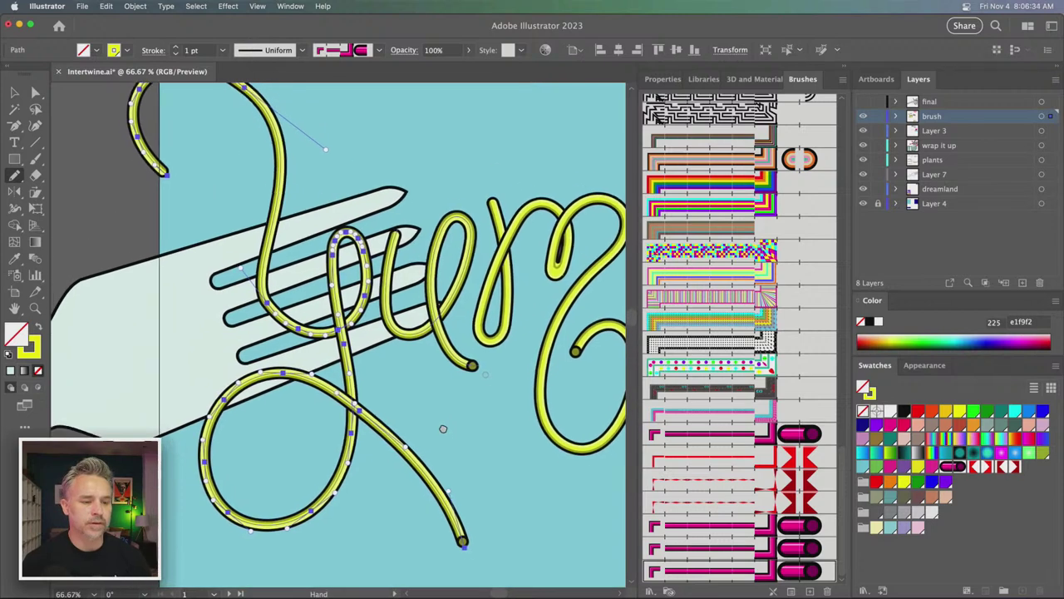
scroll(432, 428, "left", 2)
scroll(418, 427, "down", 3)
scroll(408, 352, "up", 3)
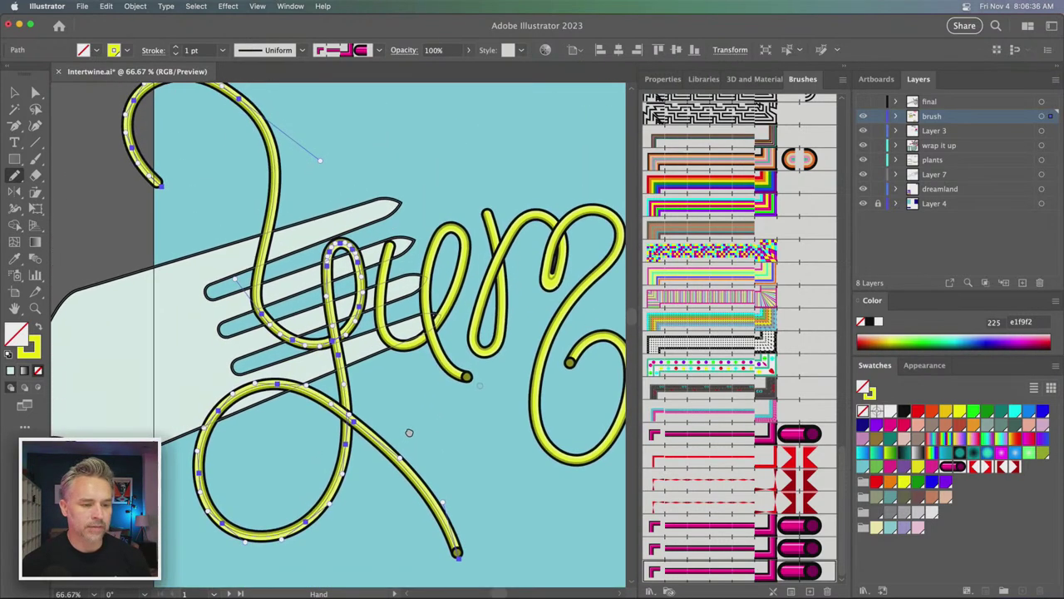
scroll(408, 432, "up", 1)
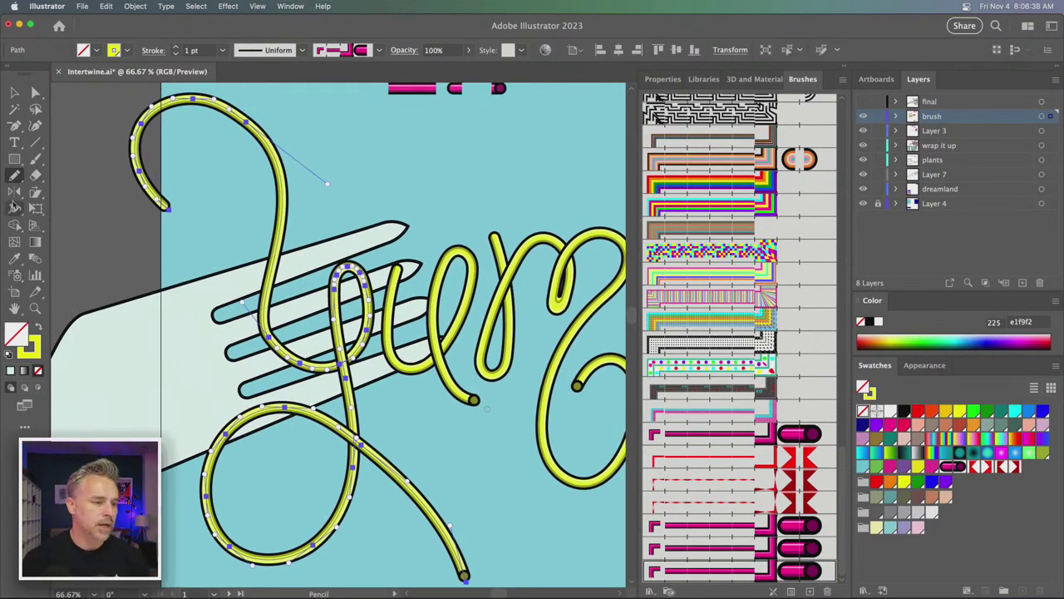
- Move the hook's end point up and left, then select the pale fork
left_click(36, 92)
left_click_drag(160, 209, 135, 167)
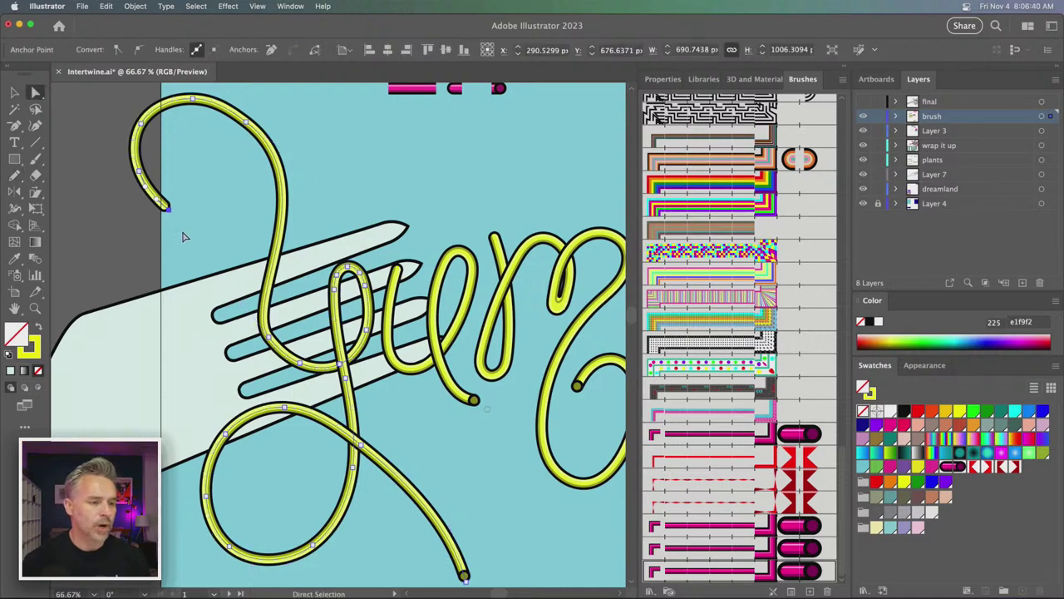
left_click(14, 92)
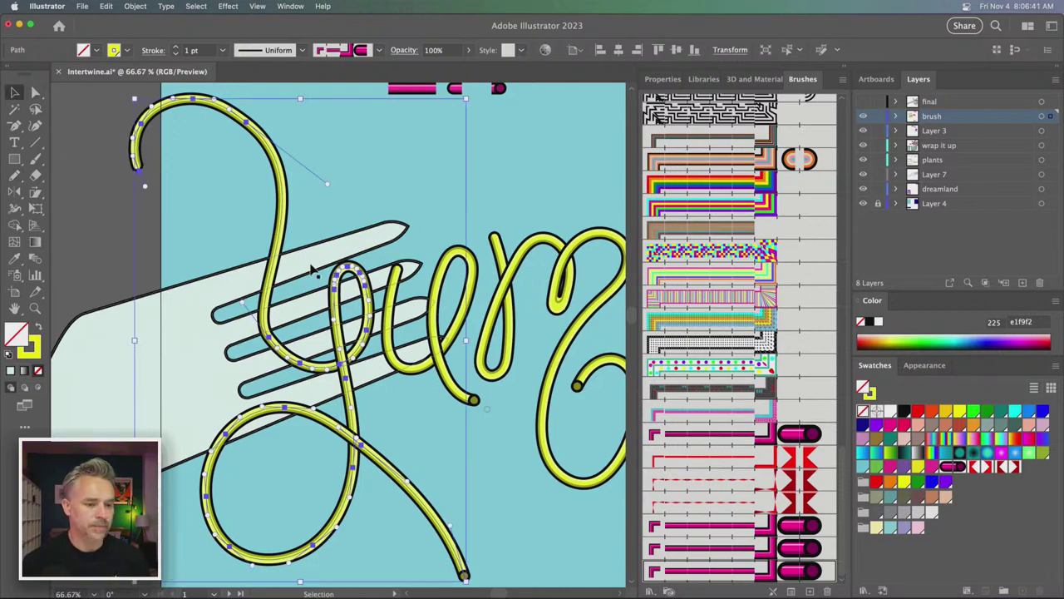
left_click(237, 222)
scroll(225, 216, "right", 2)
scroll(212, 218, "right", 2)
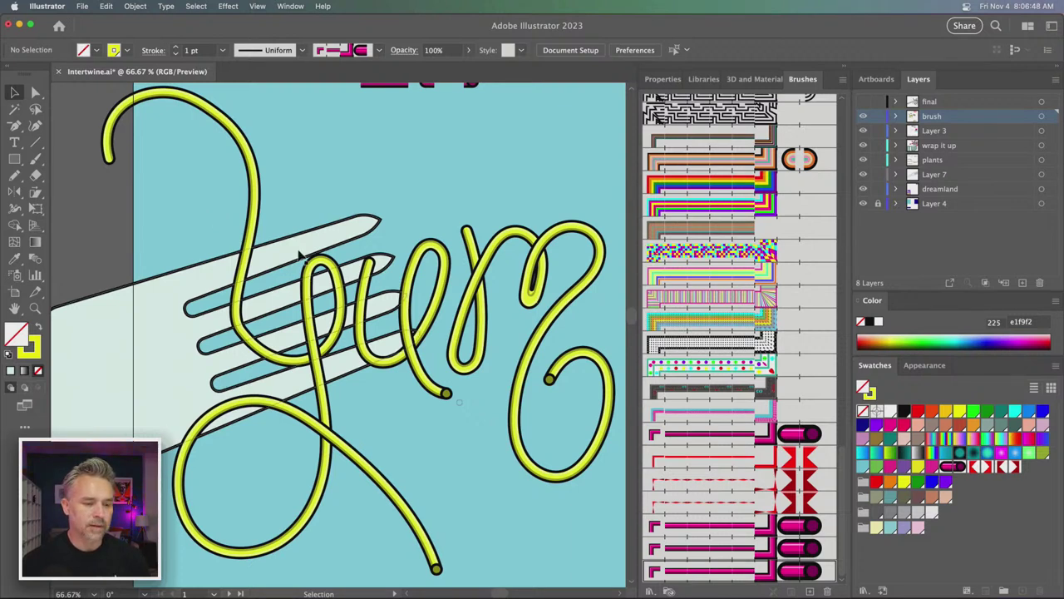
left_click(197, 295)
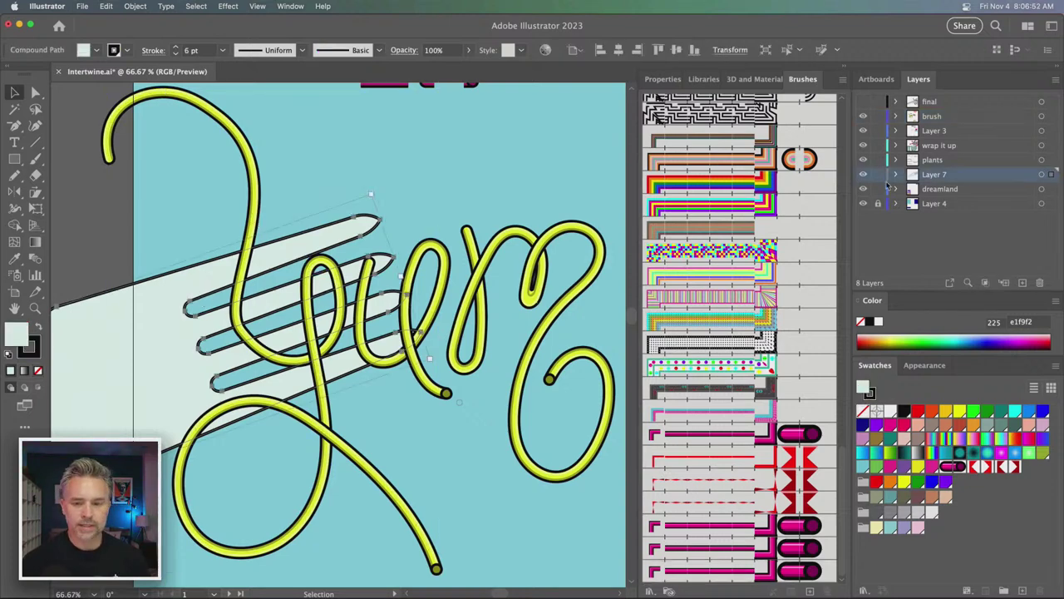
- Set Layer 7's layer colour to Light Blue
double_click(994, 176)
left_click(495, 275)
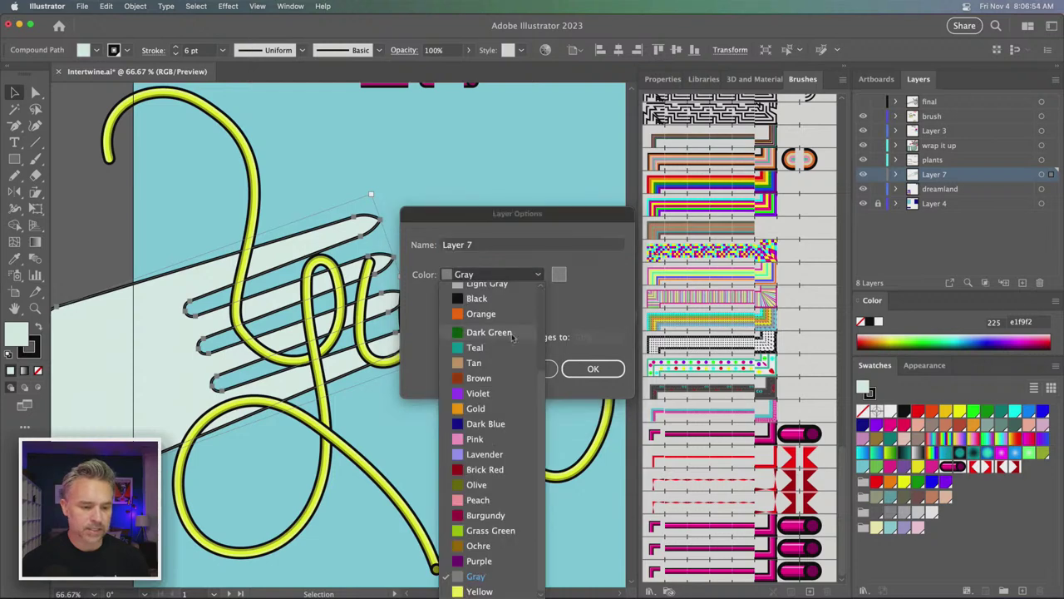
scroll(489, 343, "up", 5)
left_click(486, 309)
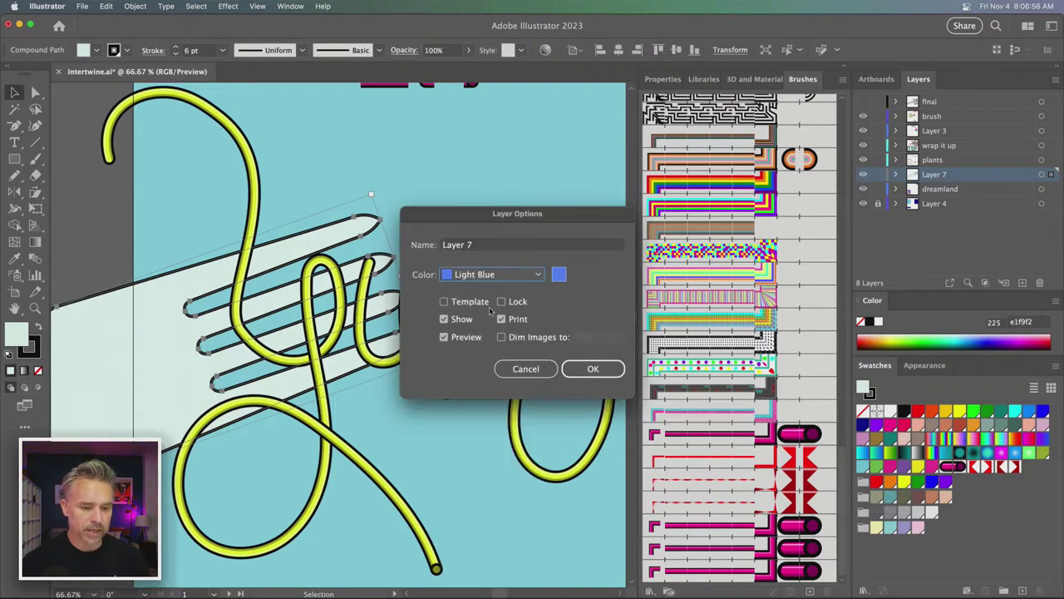
left_click(590, 368)
- Select the yellow lettering strokes and the fork, then make them an Intertwine object
left_click(183, 197)
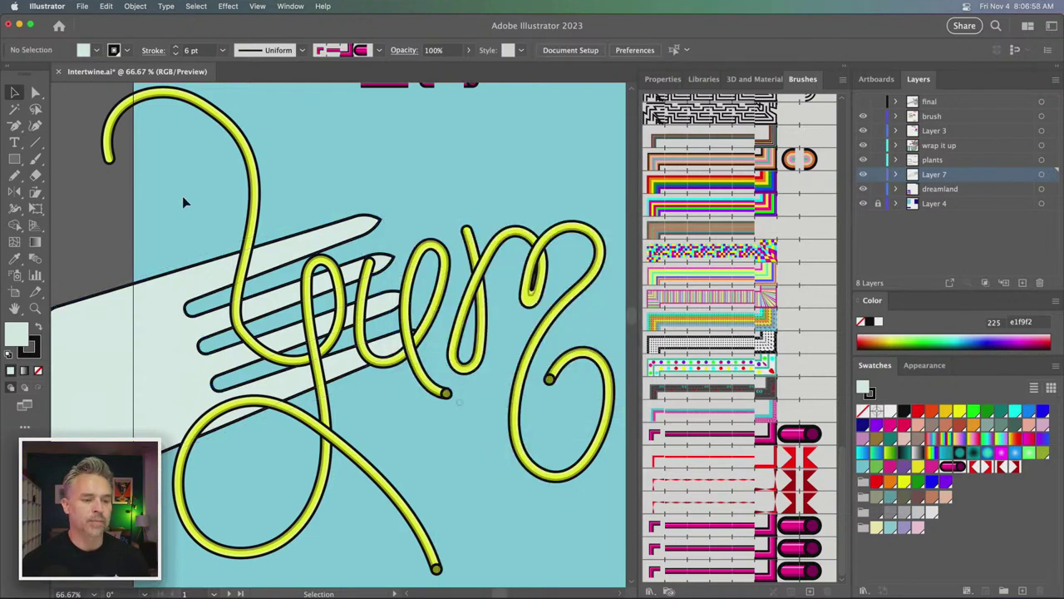
left_click(249, 218)
left_click(199, 275)
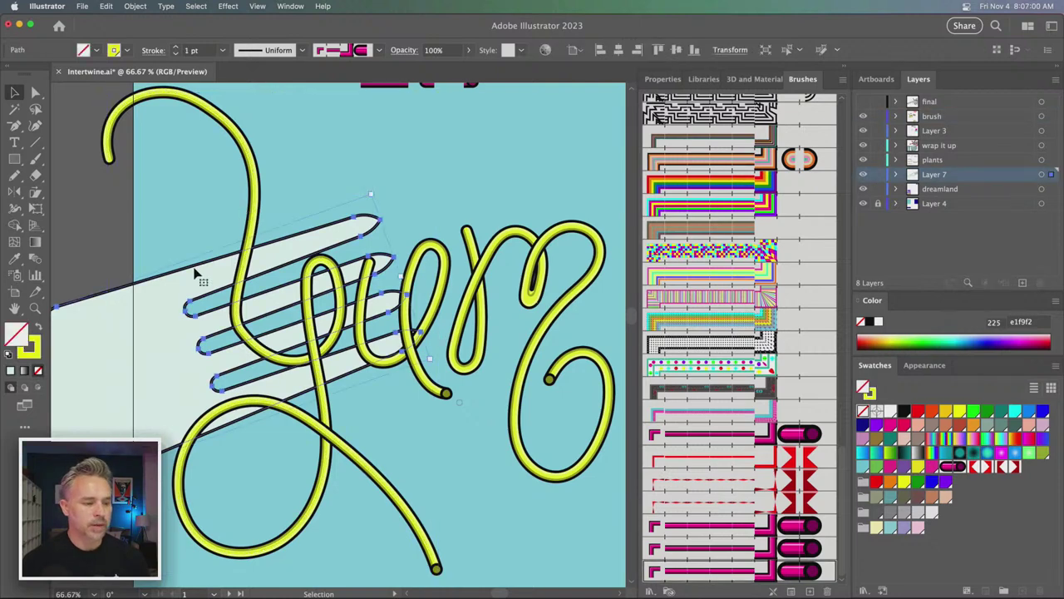
left_click(249, 218)
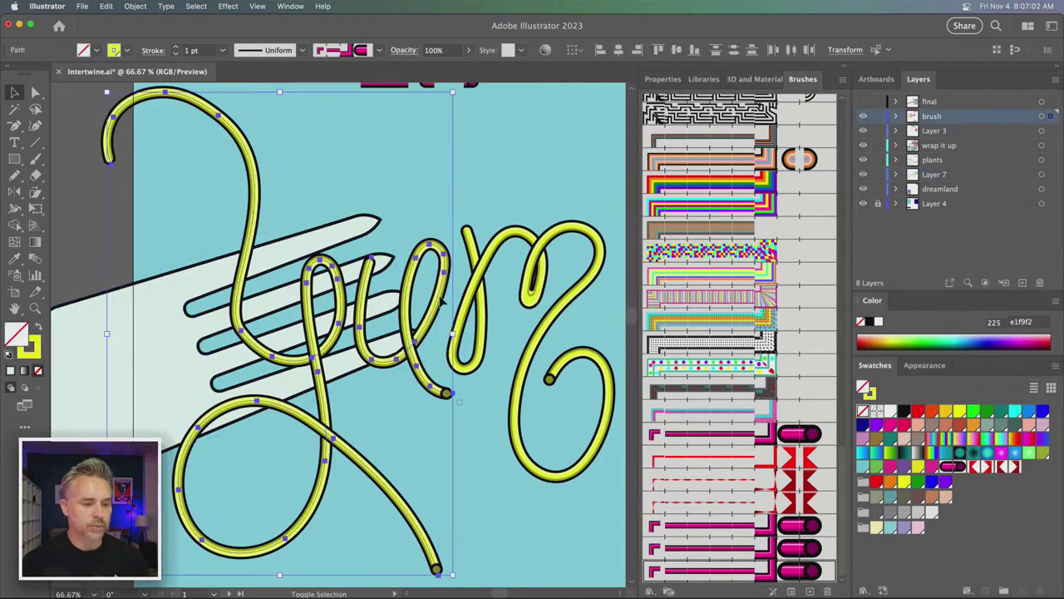
left_click(477, 281, "shift")
right_click(478, 279)
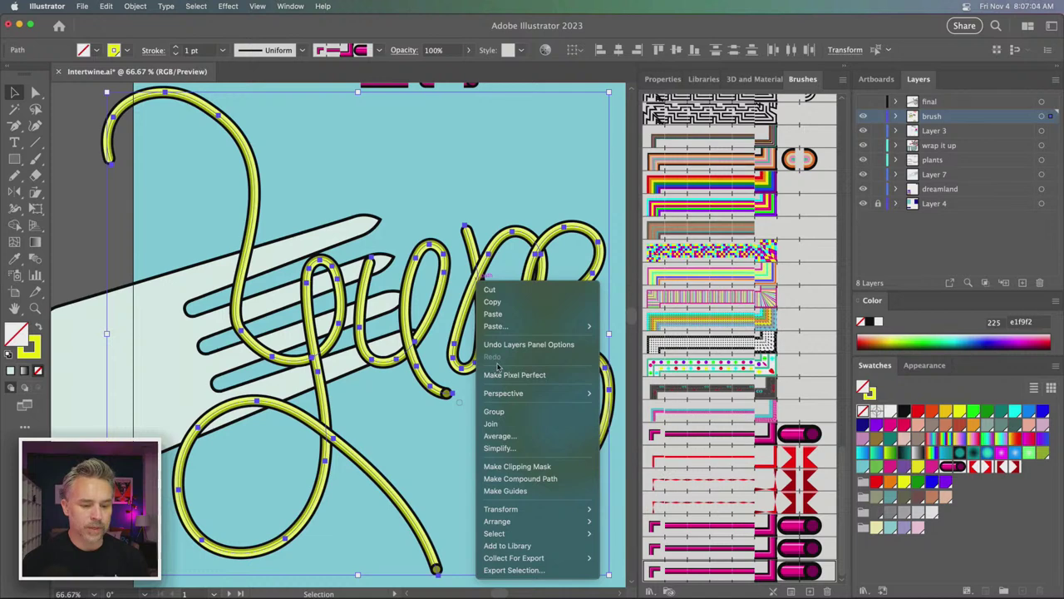
left_click(494, 410)
left_click(166, 278, "shift")
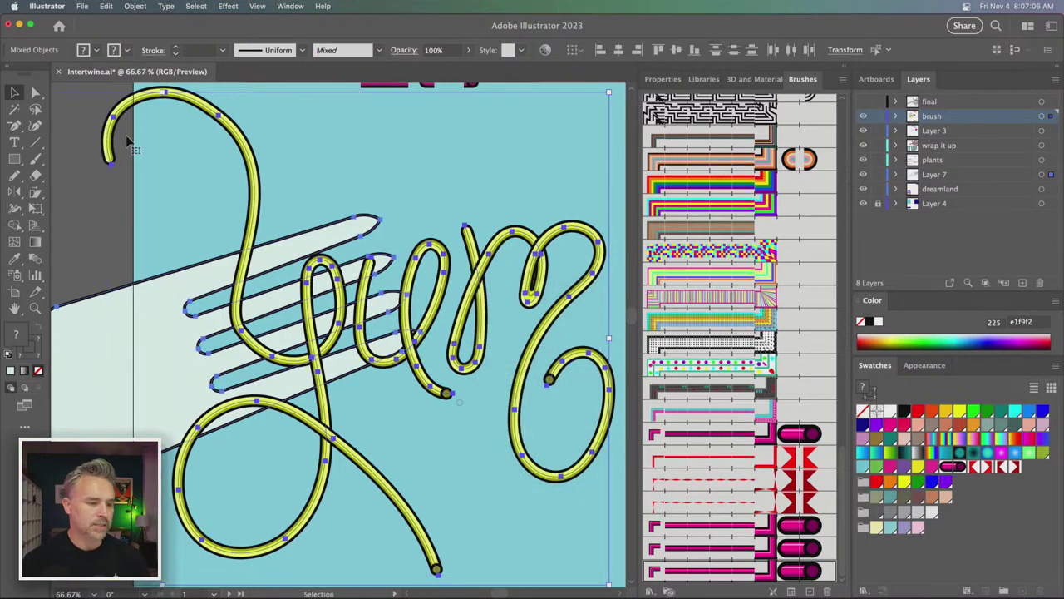
left_click(135, 7)
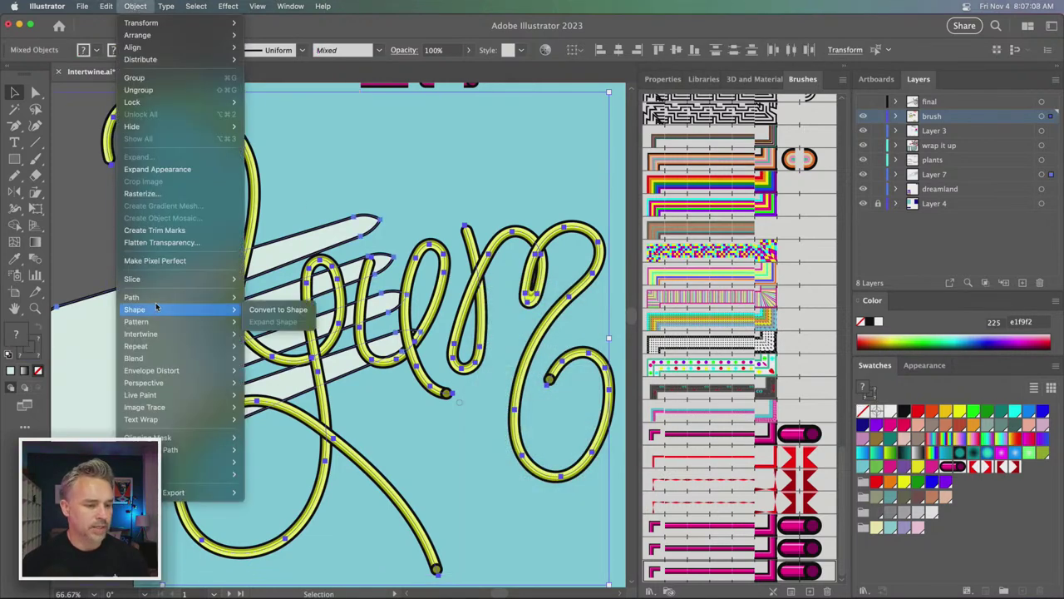
mouse_move(115, 340)
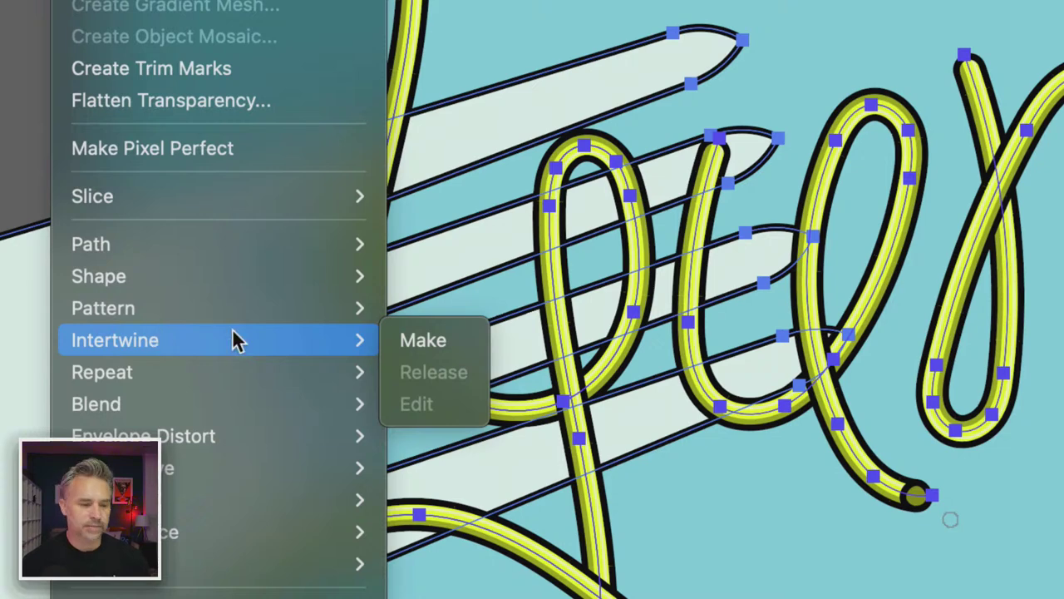
left_click(404, 340)
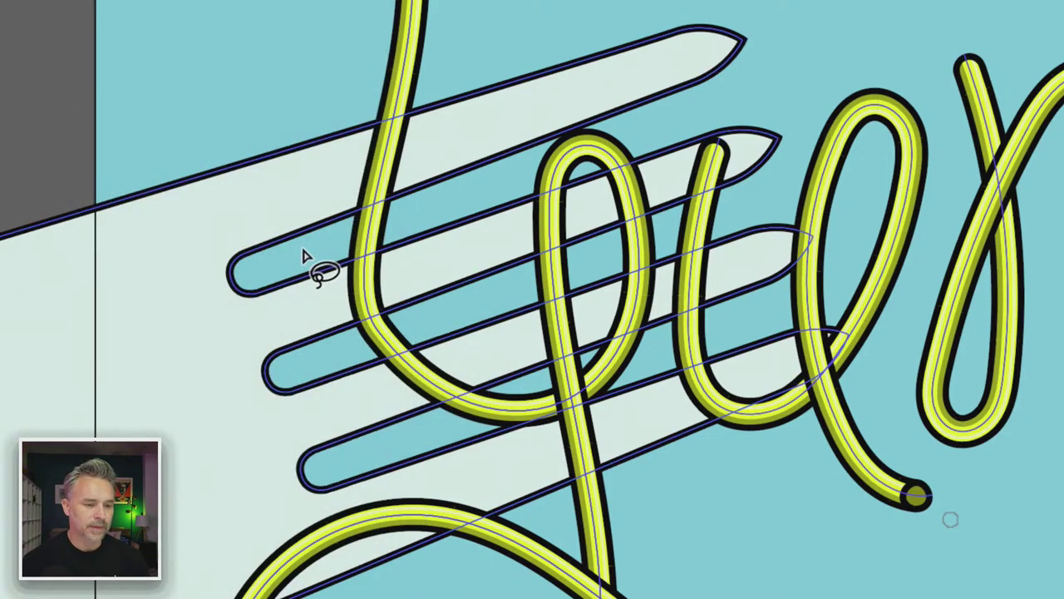
- Lasso the lettering-and-tine crossings so the yellow loop alternates over and under the tines
mouse_move(304, 249)
left_mouse_down()
mouse_move(339, 347)
mouse_move(304, 253)
left_mouse_up()
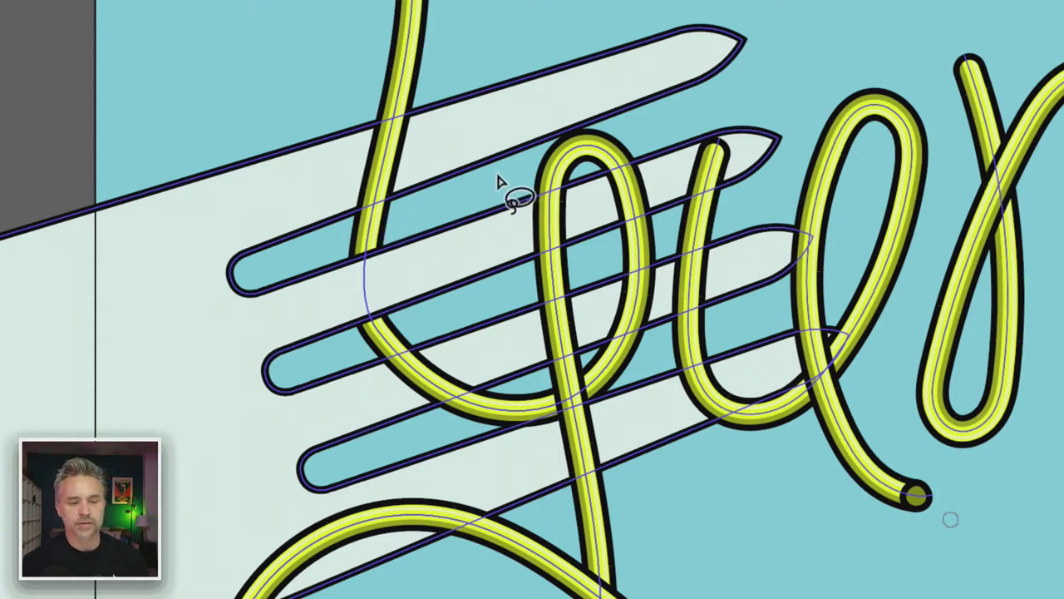
left_click_drag(500, 191, 574, 272)
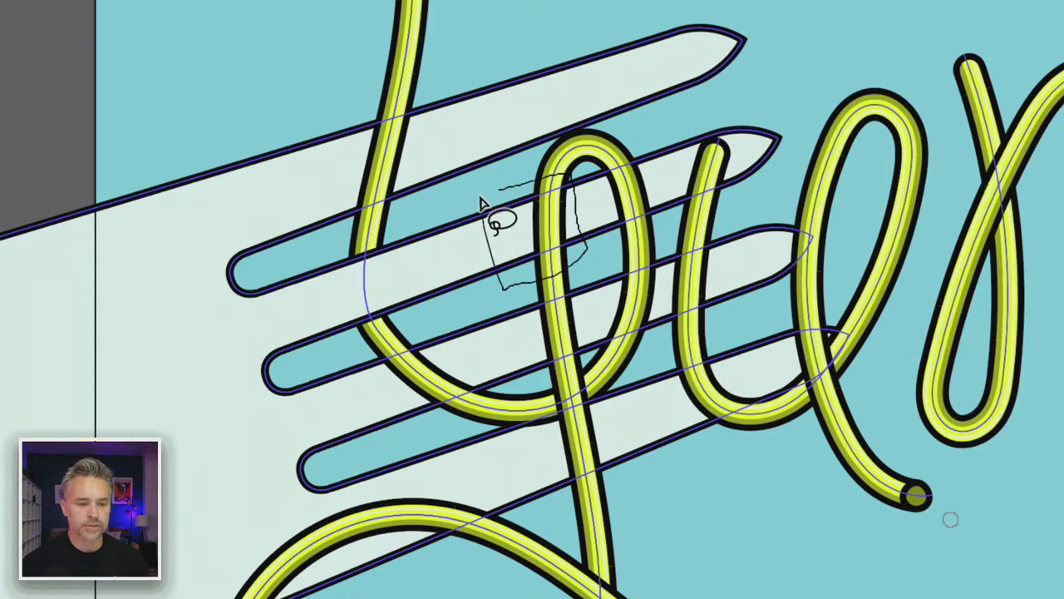
left_click_drag(574, 271, 488, 209)
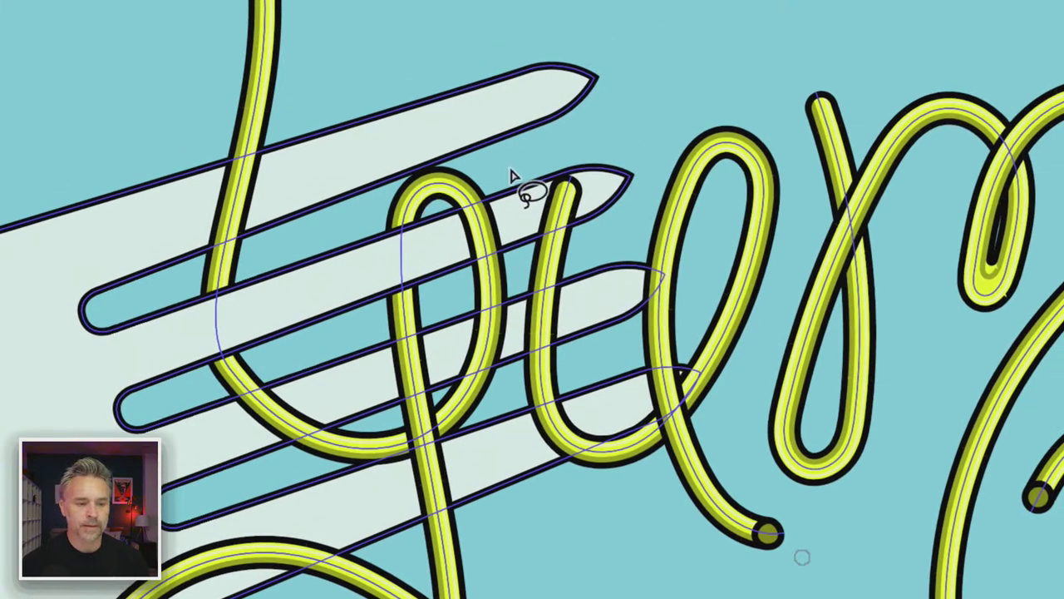
scroll(499, 209, "down", 2)
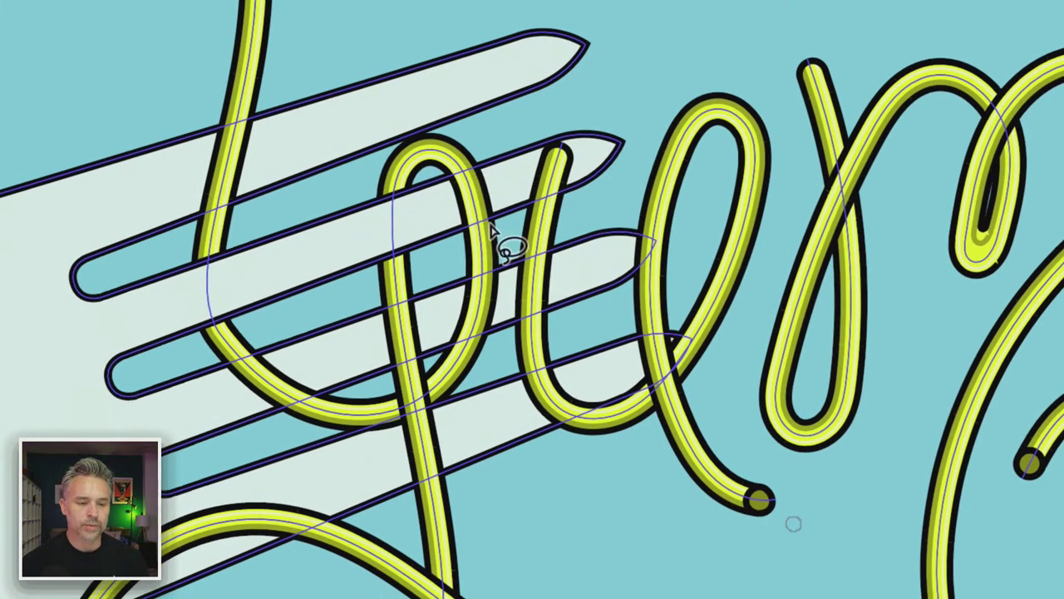
left_click_drag(510, 250, 603, 229)
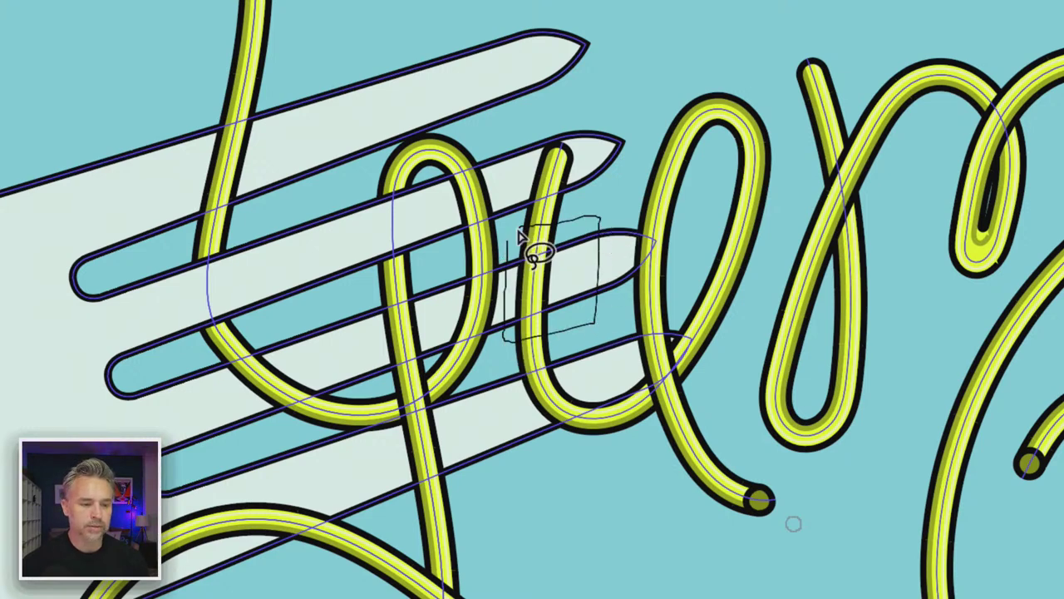
left_click_drag(603, 229, 528, 241)
left_click_drag(390, 247, 451, 179)
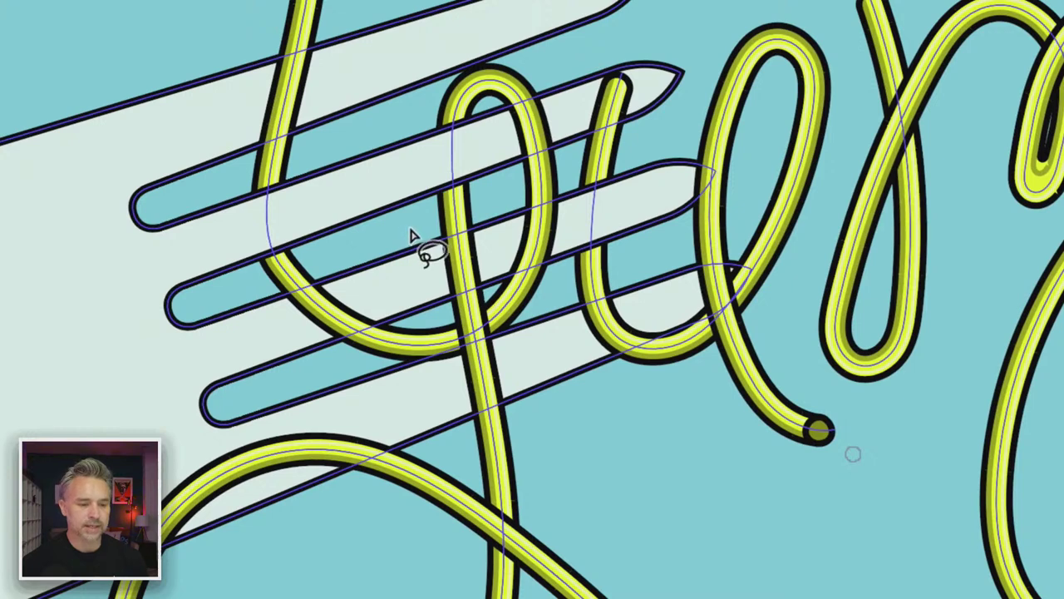
mouse_move(409, 226)
left_mouse_down()
mouse_move(491, 280)
mouse_move(401, 218)
mouse_move(403, 242)
left_mouse_up()
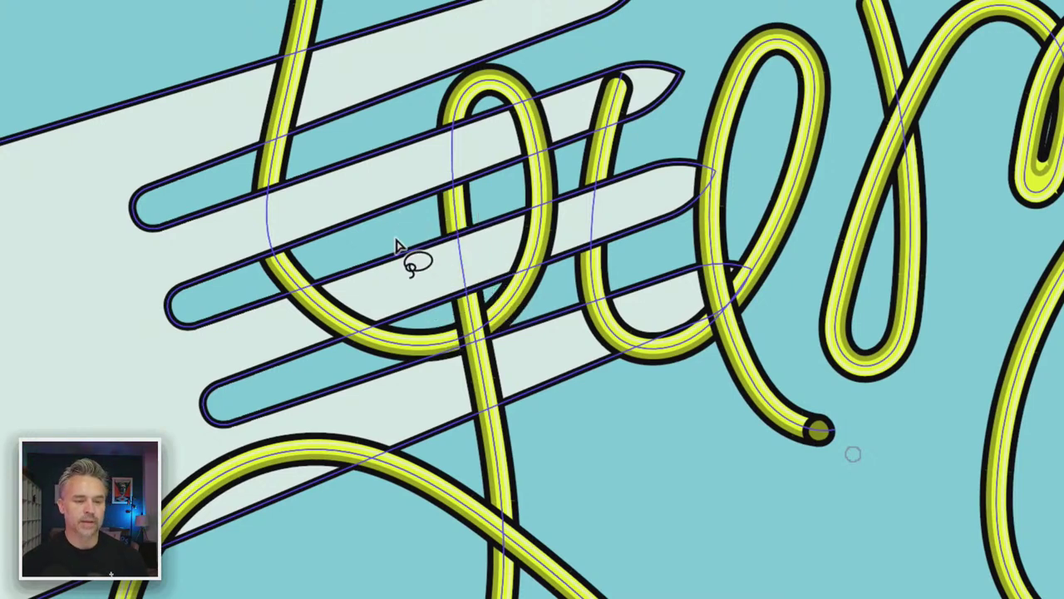
- Zoom out and swap the stacking at the lower loop's crossing
key("ctrl+minus")
scroll(398, 245, "right", 5)
scroll(397, 245, "right", 3)
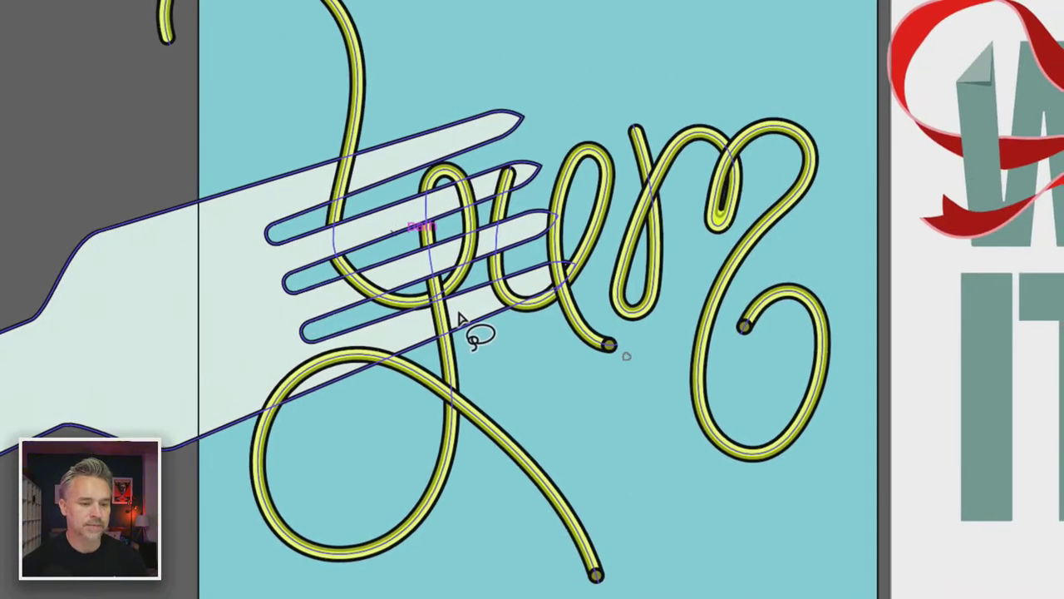
mouse_move(305, 429)
left_mouse_down()
mouse_move(406, 351)
mouse_move(299, 446)
left_mouse_up()
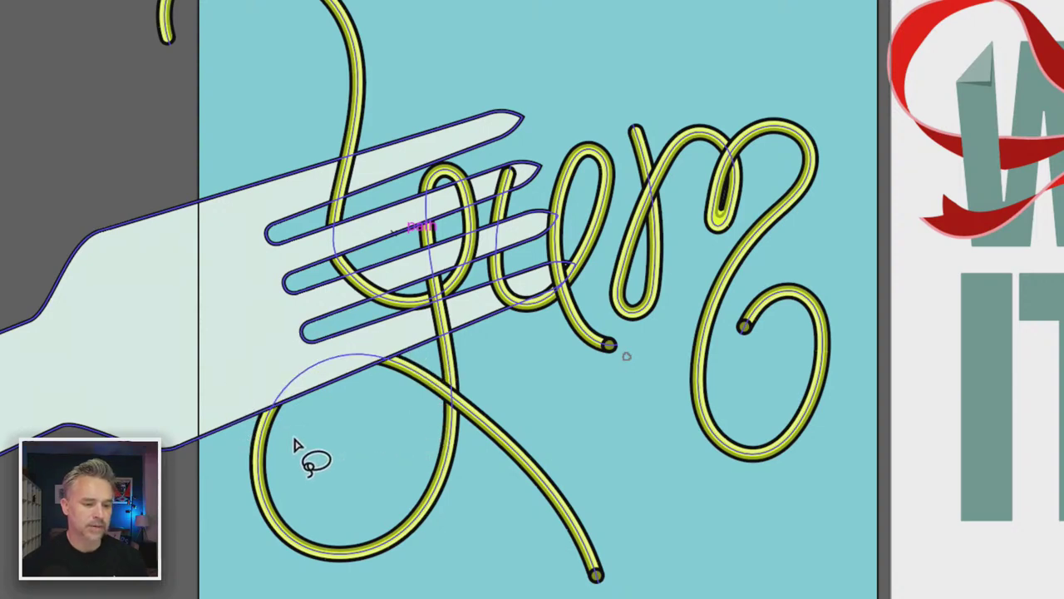
mouse_move(427, 238)
left_mouse_down()
mouse_move(320, 354)
mouse_move(399, 434)
mouse_move(345, 382)
left_mouse_up()
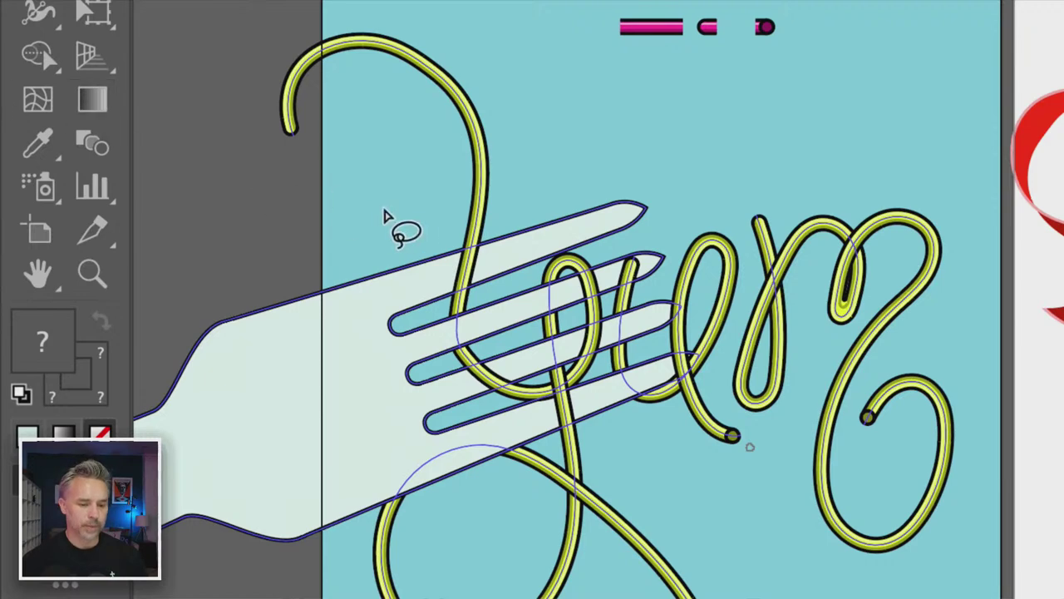
- Zoom to 66.67% on the fork-and-lettering artboard and collapse the Brushes panel to its icon
key("v")
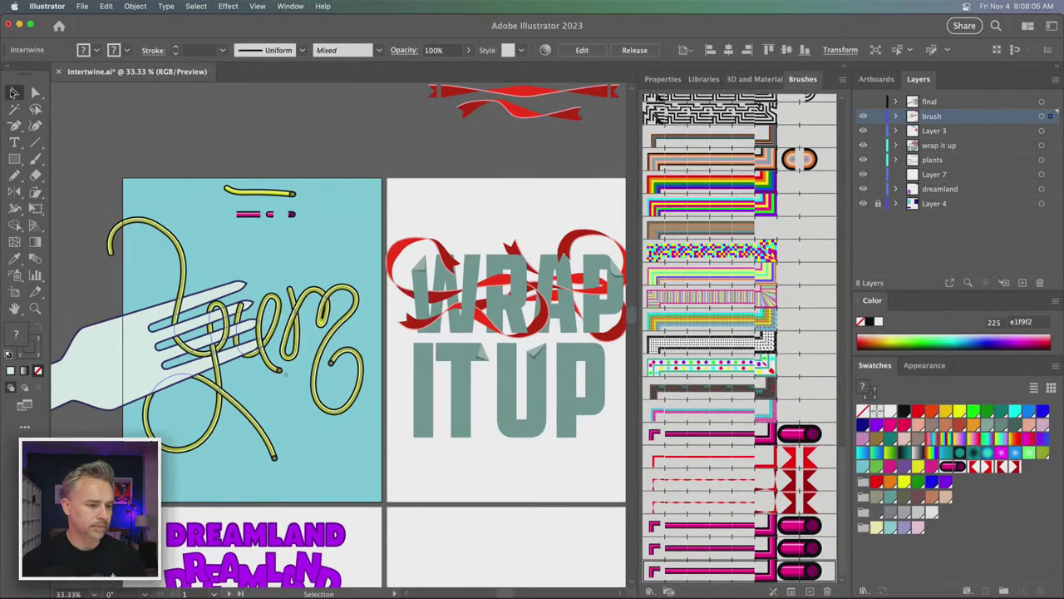
key("super+a")
left_click(136, 130)
key("super+equal")
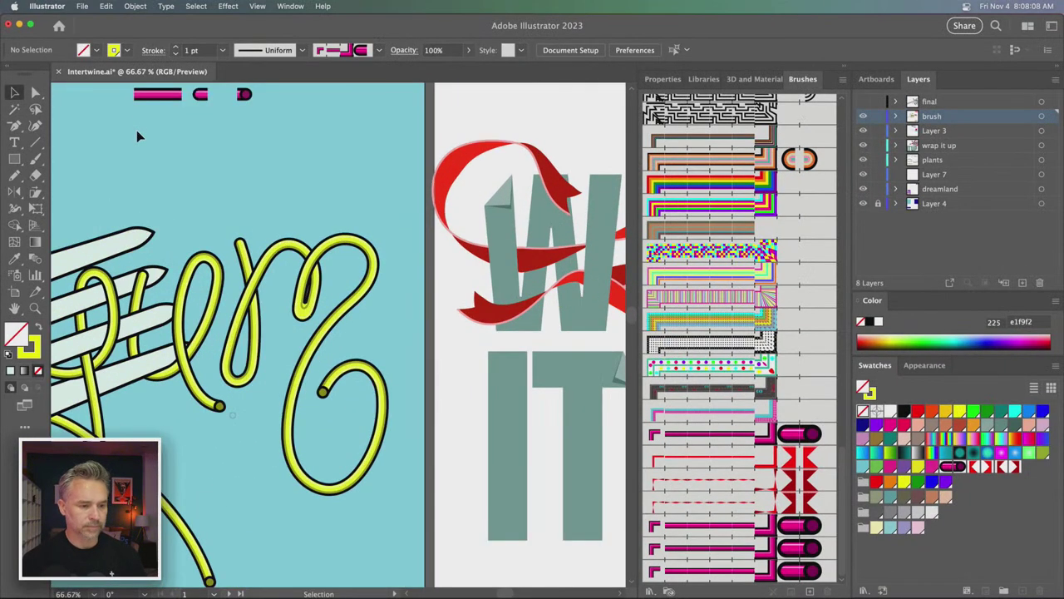
key("super+equal")
key("super+equal")
left_click_drag(138, 135, 443, 211)
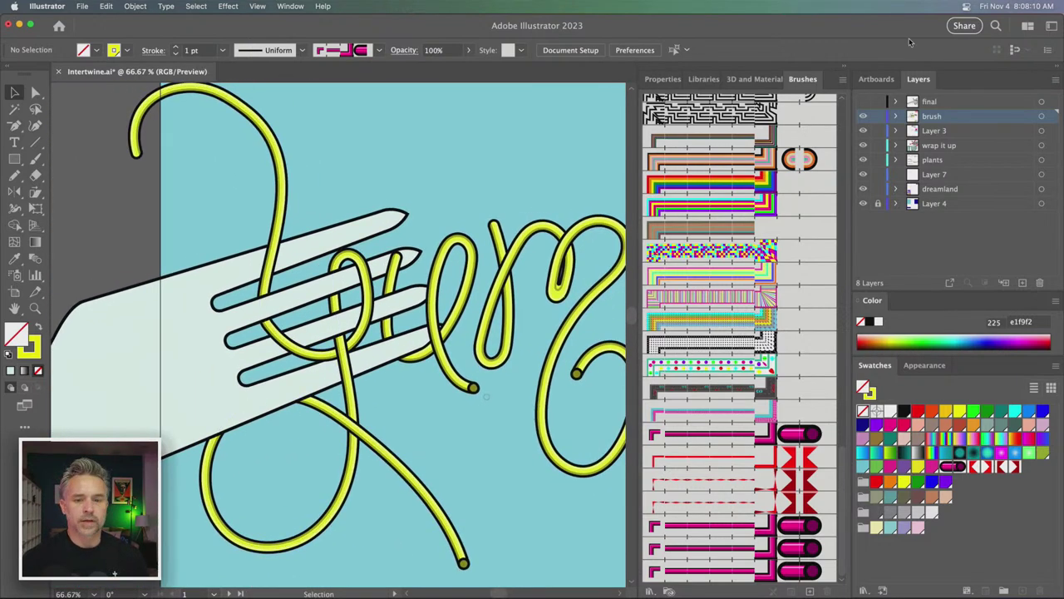
left_click(845, 67)
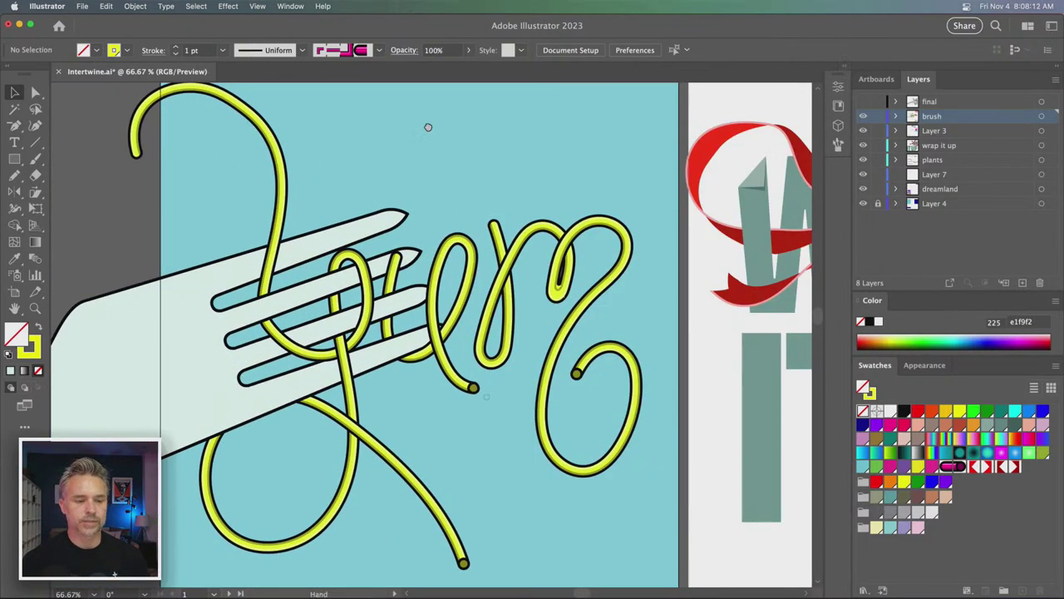
scroll(447, 126, "left", 2)
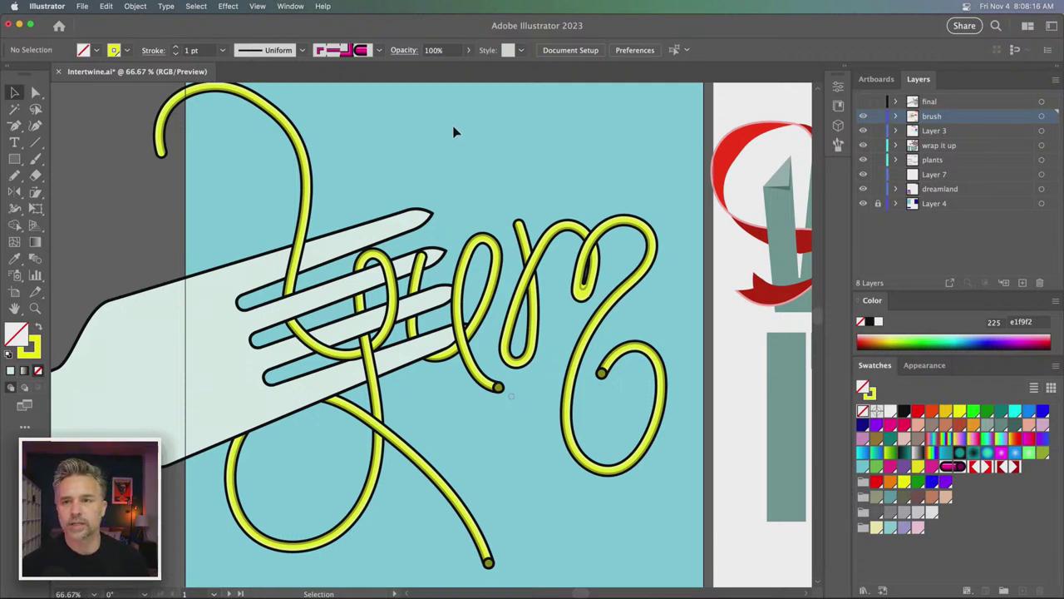
- Put the fork-and-lettering Intertwine object into Edit mode with Direct Selection active
left_click(538, 260)
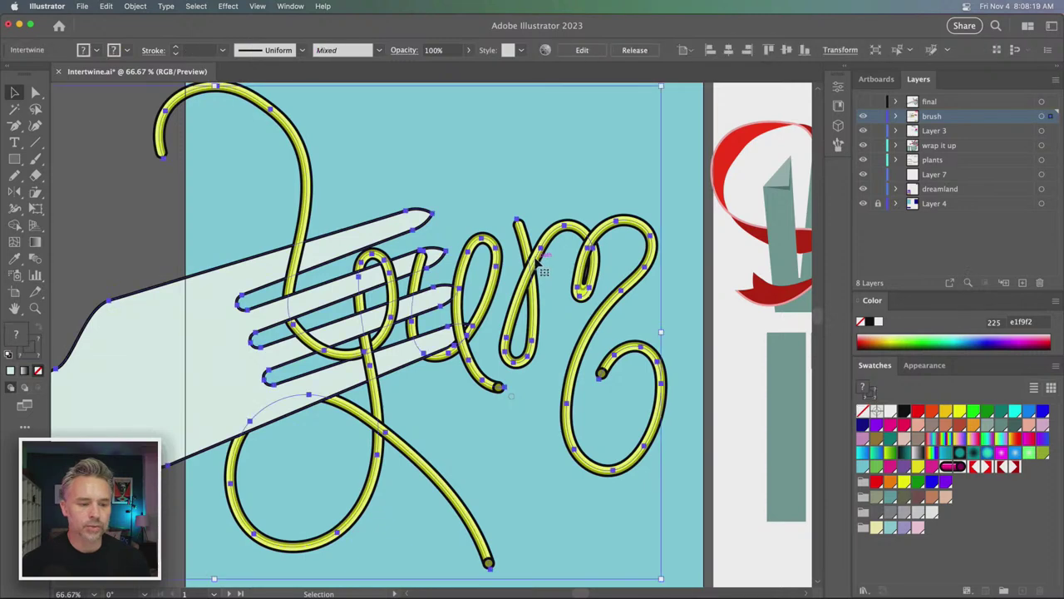
left_click(361, 175)
left_click(307, 227)
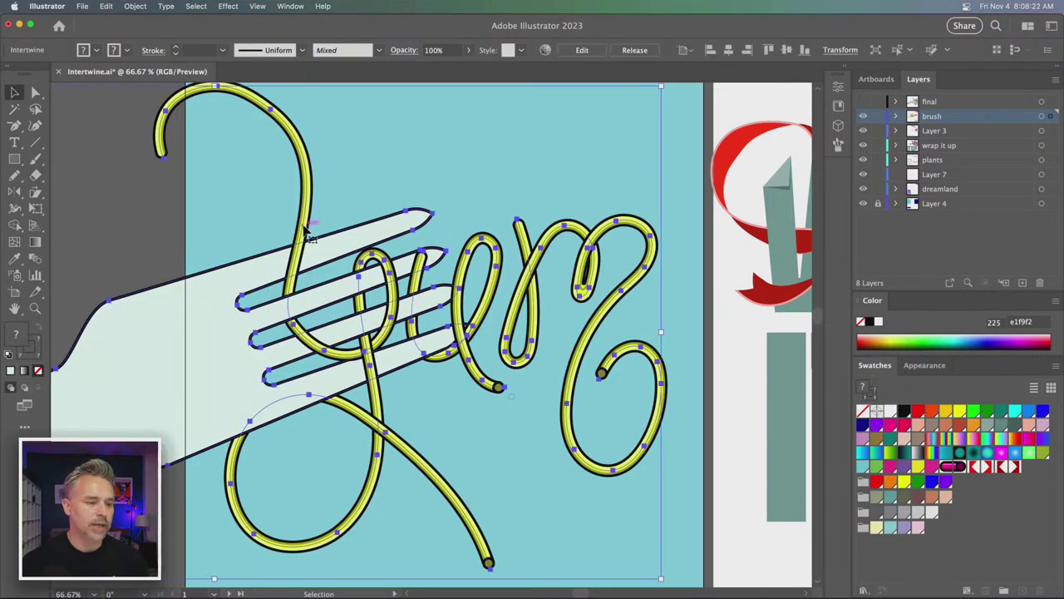
left_click(133, 5)
mouse_move(140, 333)
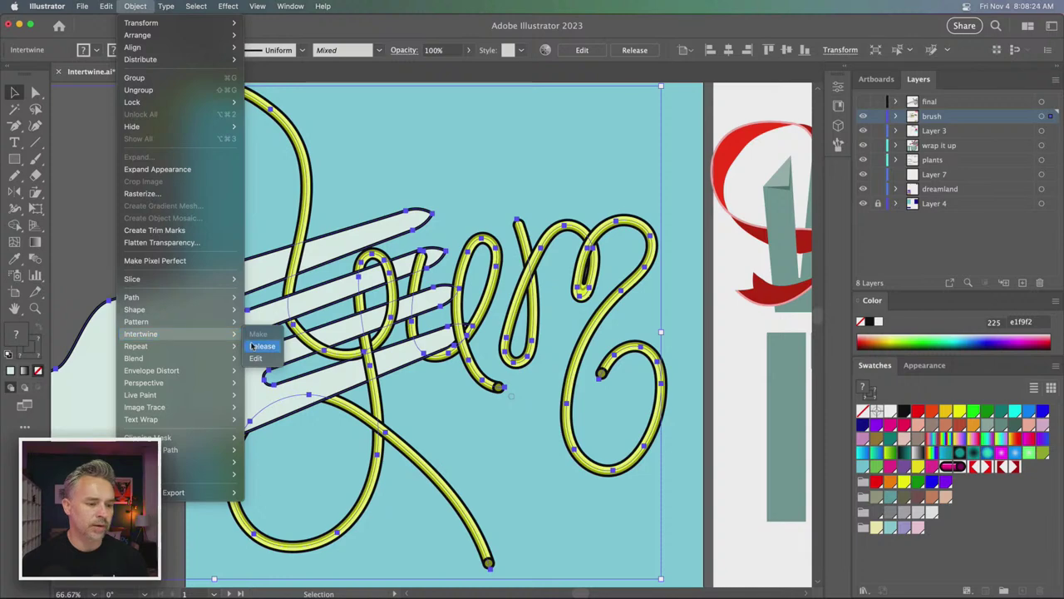
left_click(253, 358)
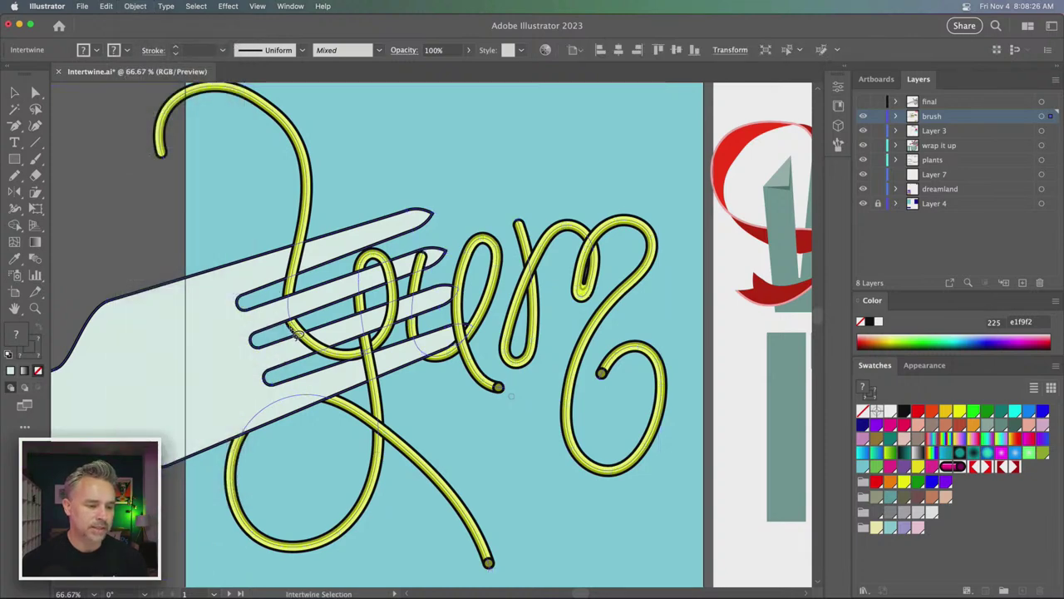
left_click(36, 91)
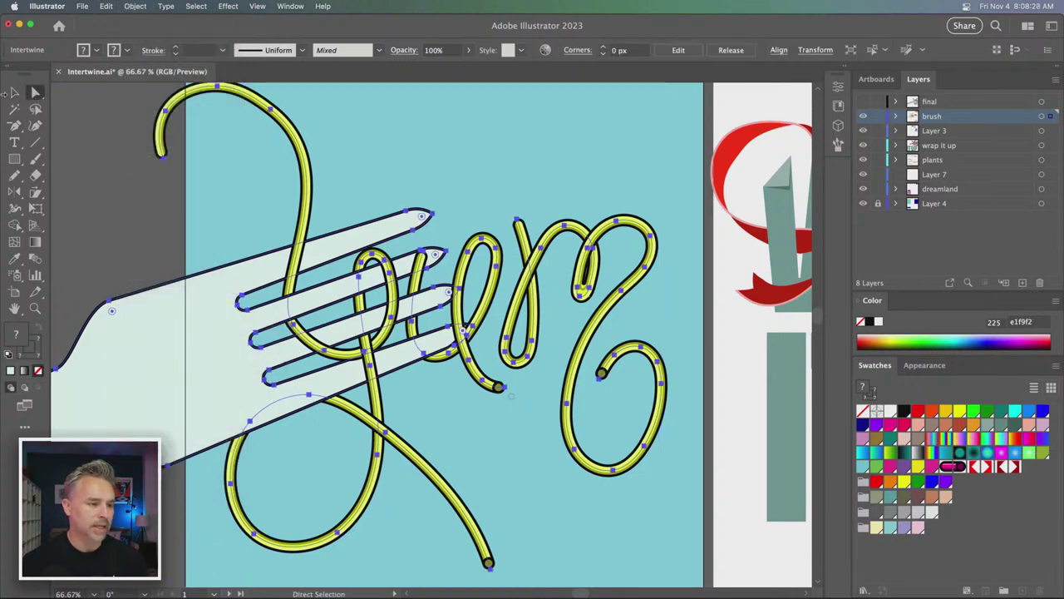
- Reshape the g stroke's loop by dragging its direction handle and anchor at 200% zoom
left_click(160, 155)
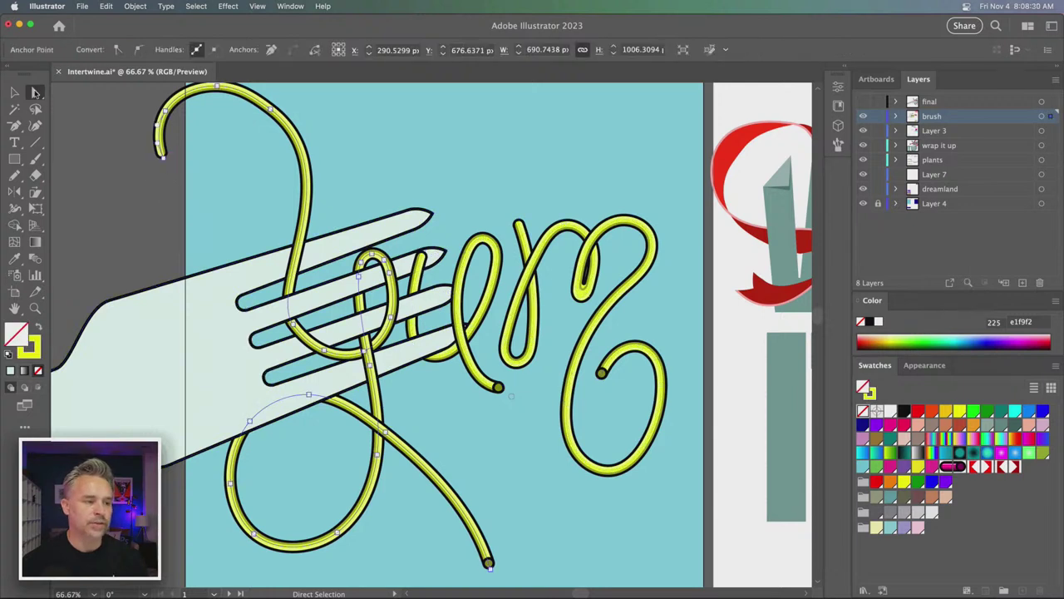
left_click(287, 312)
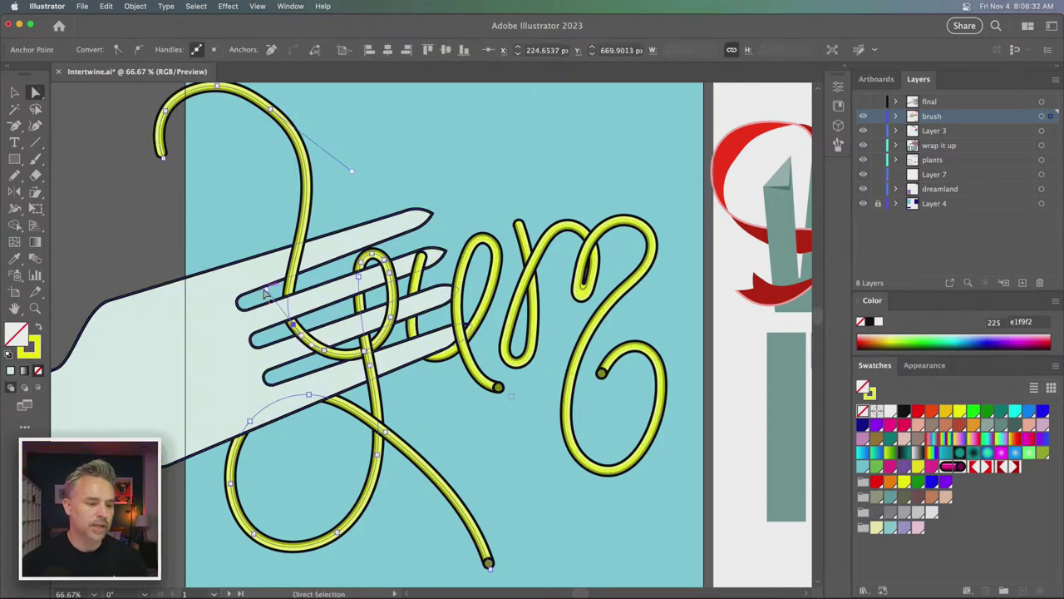
mouse_move(275, 301)
left_mouse_down()
mouse_move(266, 284)
mouse_move(179, 309)
mouse_move(186, 295)
left_mouse_up()
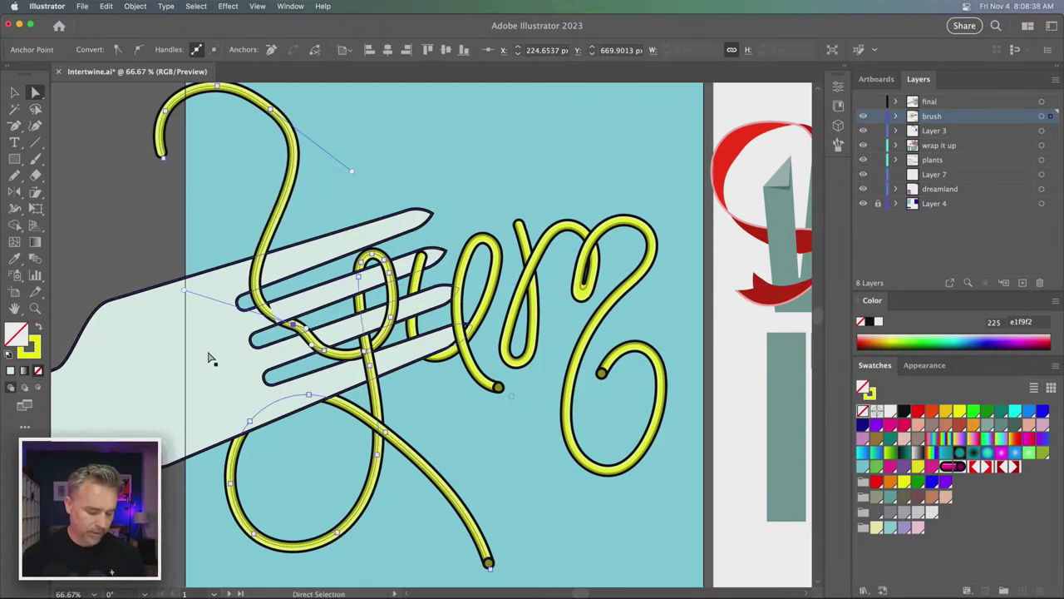
key("super+equal")
key("super+equal")
key("super+equal")
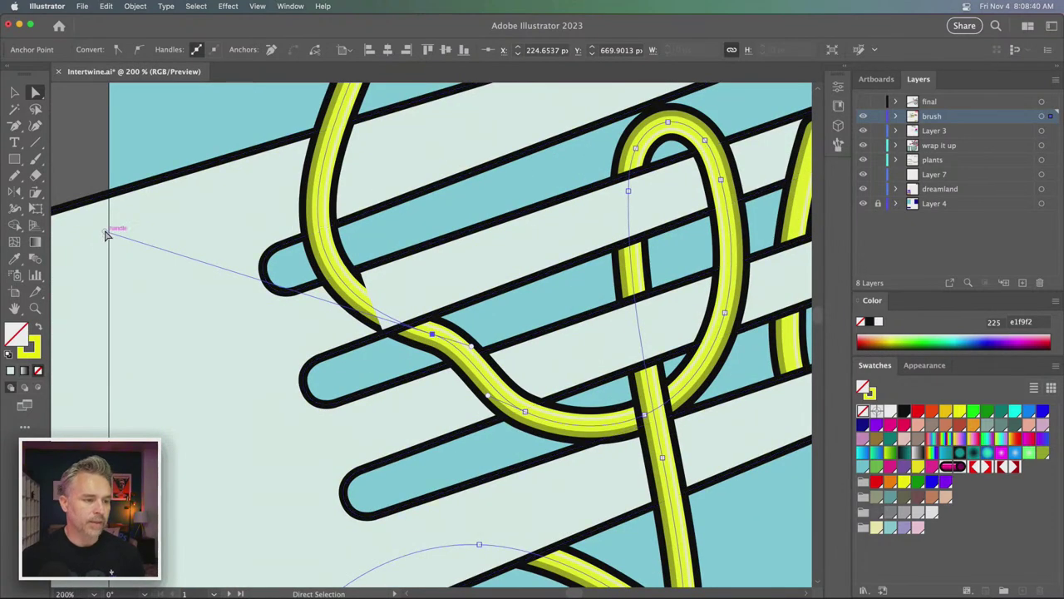
mouse_move(105, 231)
left_mouse_down()
mouse_move(102, 311)
mouse_move(295, 171)
mouse_move(559, 172)
mouse_move(618, 216)
mouse_move(468, 213)
mouse_move(239, 331)
mouse_move(242, 360)
mouse_move(504, 247)
mouse_move(584, 286)
mouse_move(549, 256)
mouse_move(190, 266)
mouse_move(185, 327)
mouse_move(358, 216)
mouse_move(517, 211)
mouse_move(180, 207)
mouse_move(158, 318)
mouse_move(266, 178)
mouse_move(358, 199)
mouse_move(303, 124)
left_mouse_up()
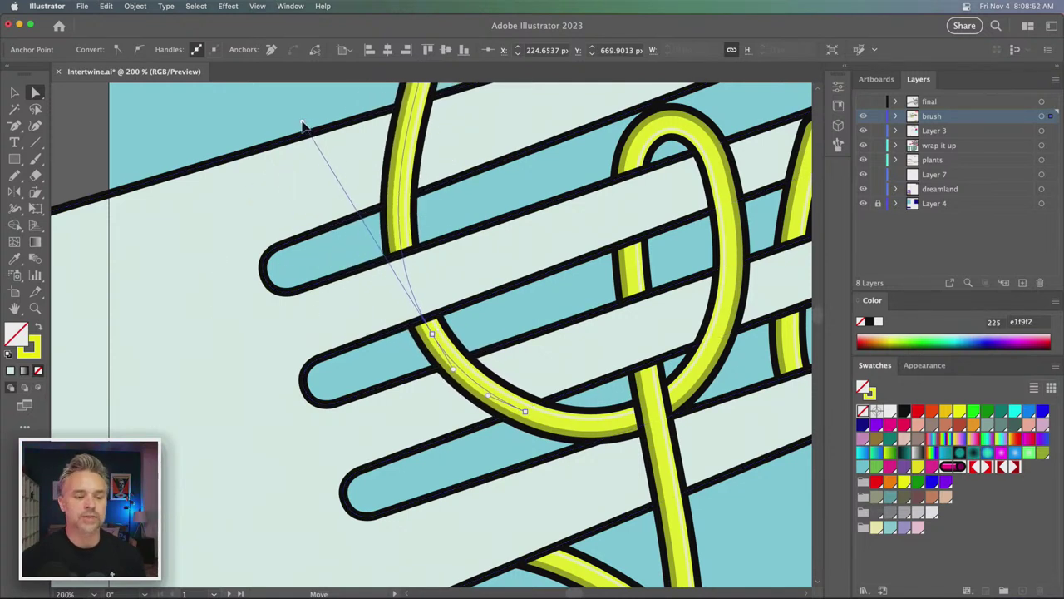
mouse_move(432, 334)
left_mouse_down()
mouse_move(526, 314)
mouse_move(311, 361)
mouse_move(482, 327)
mouse_move(431, 334)
mouse_move(444, 338)
left_mouse_up()
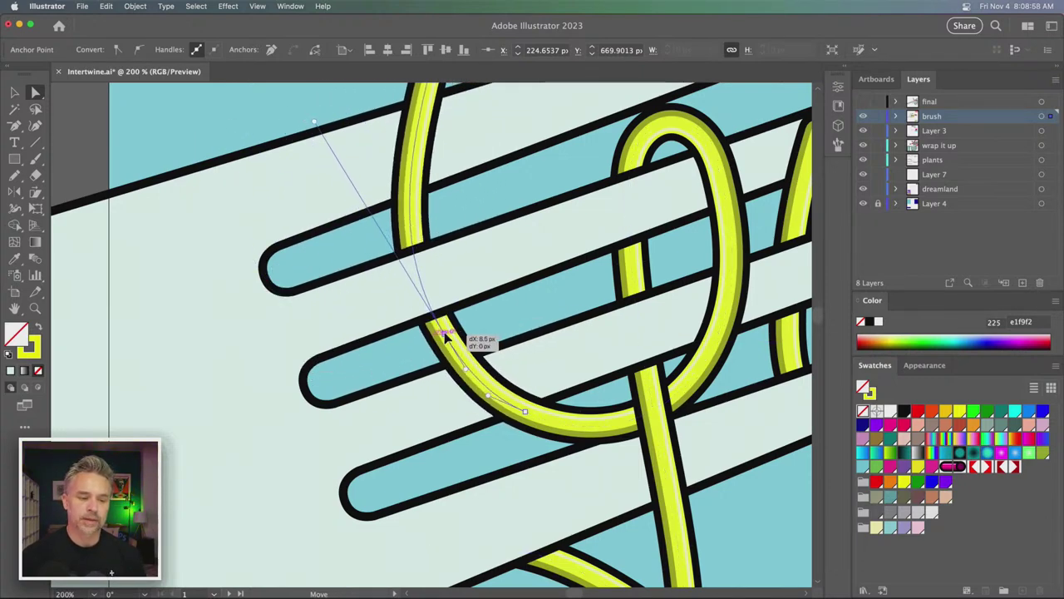
left_click(202, 133)
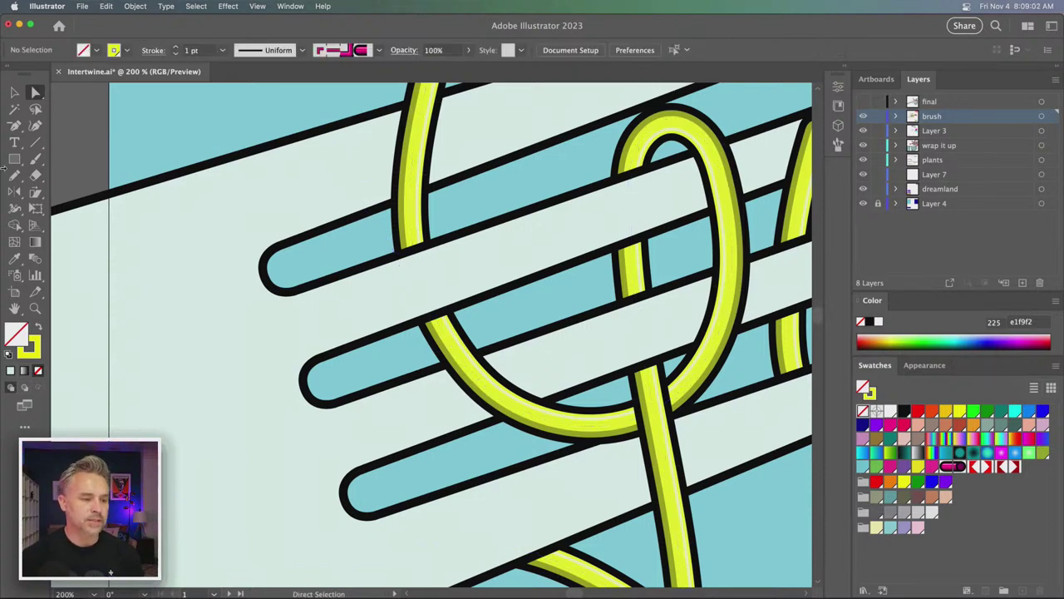
- Re-edit the Intertwine and flip two yellow-loop crossings so it passes over the upper tine
key("v")
left_click(180, 211)
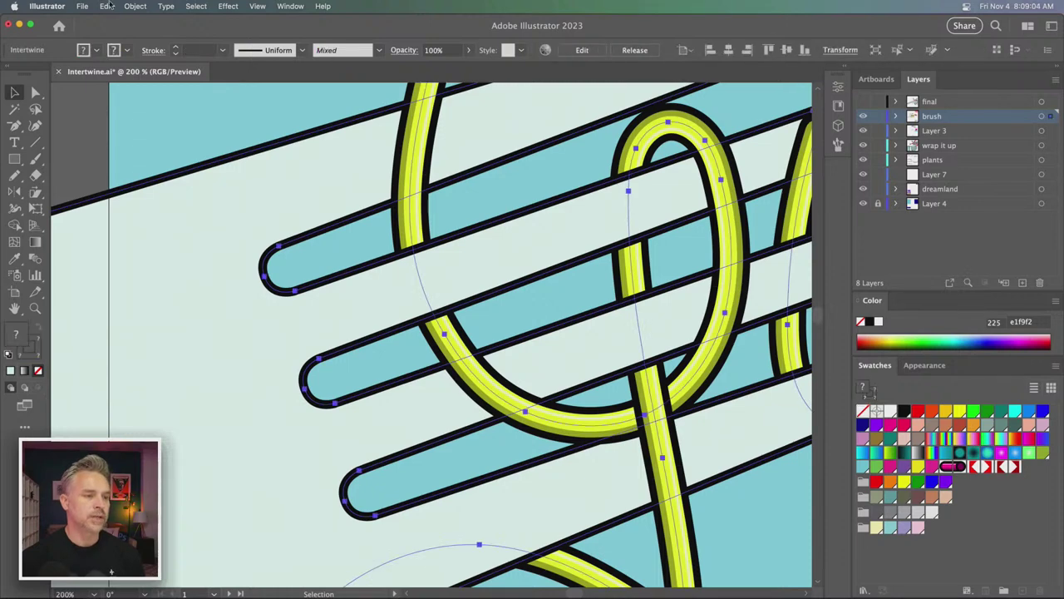
left_click(135, 6)
mouse_move(140, 333)
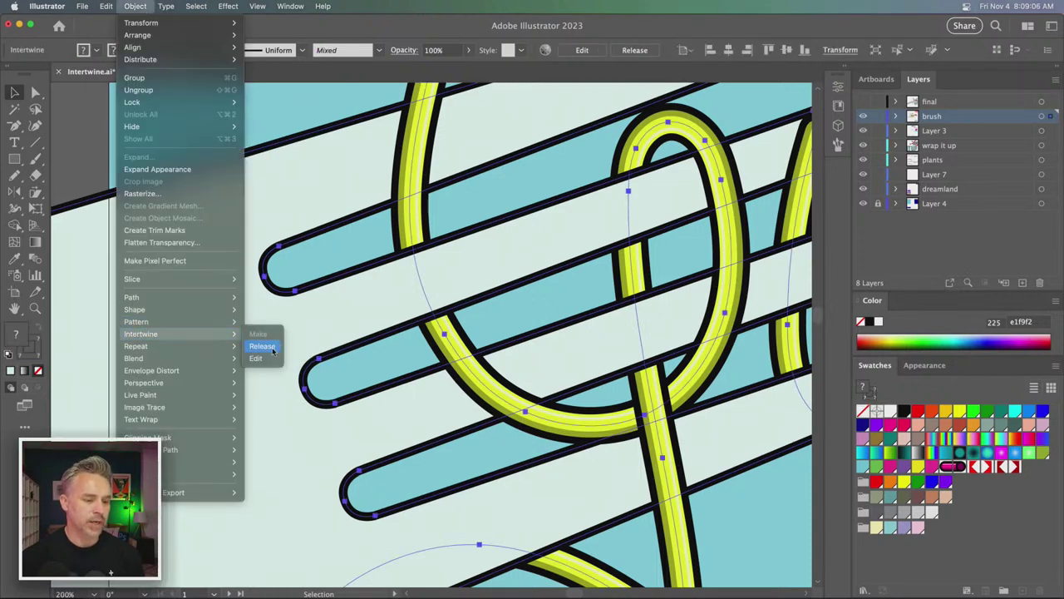
left_click(271, 359)
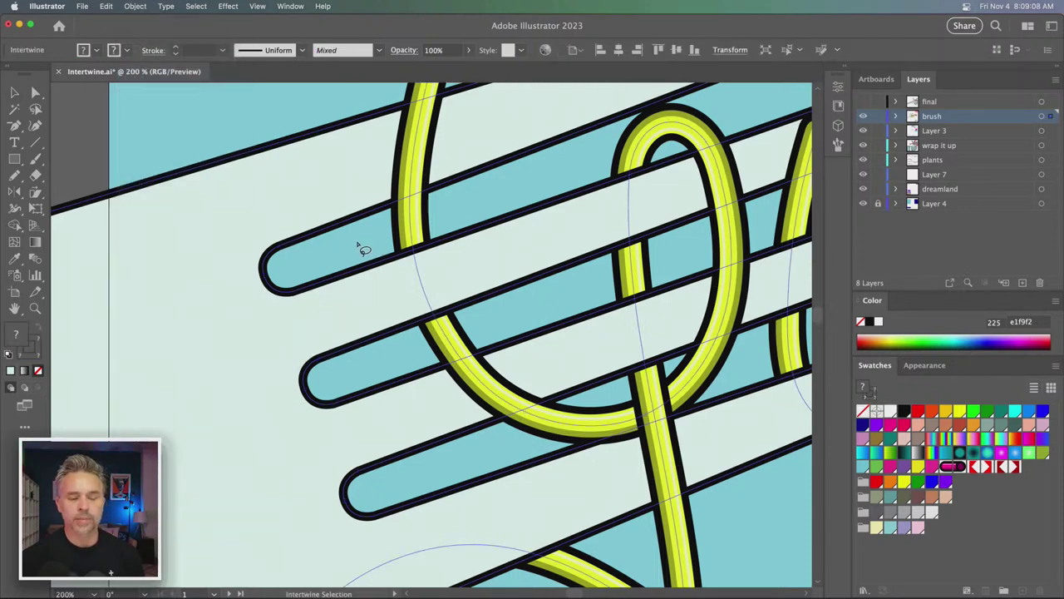
left_click_drag(358, 245, 395, 364)
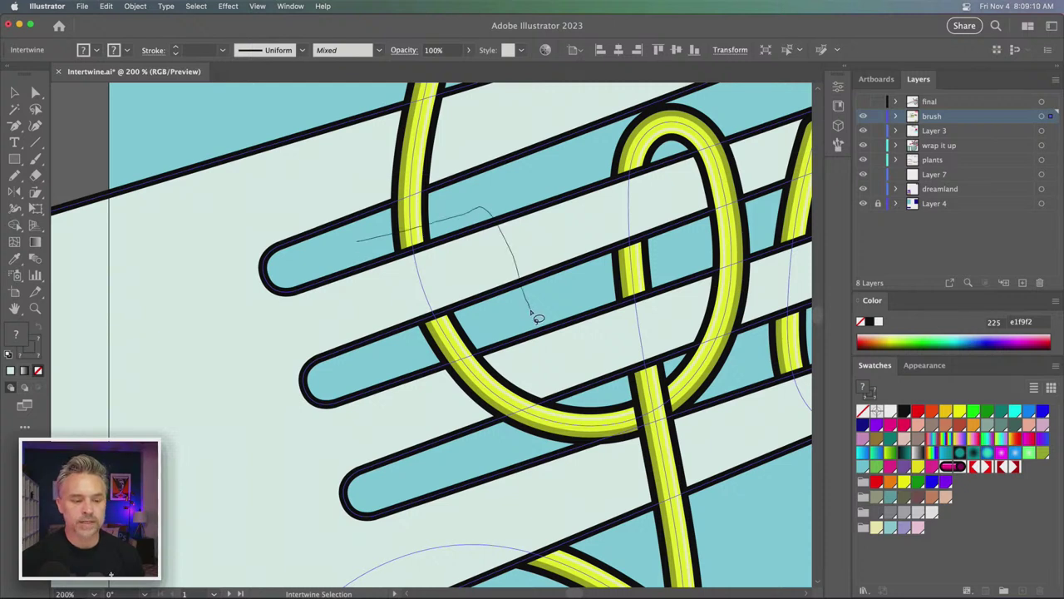
left_click_drag(396, 366, 356, 253)
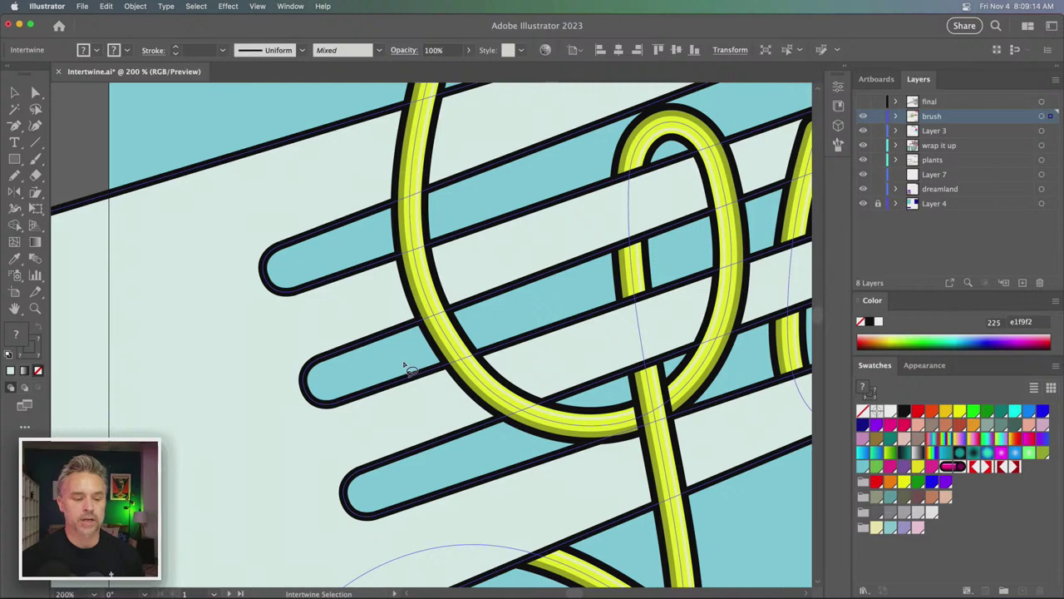
mouse_move(404, 363)
left_mouse_down()
mouse_move(592, 391)
mouse_move(409, 369)
left_mouse_up()
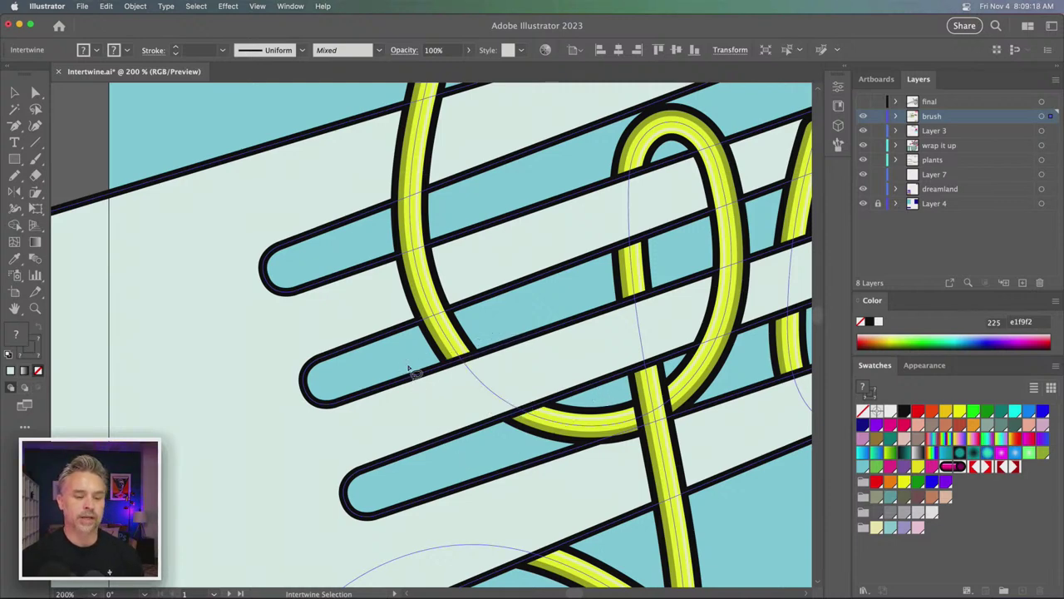
key("ctrl+0")
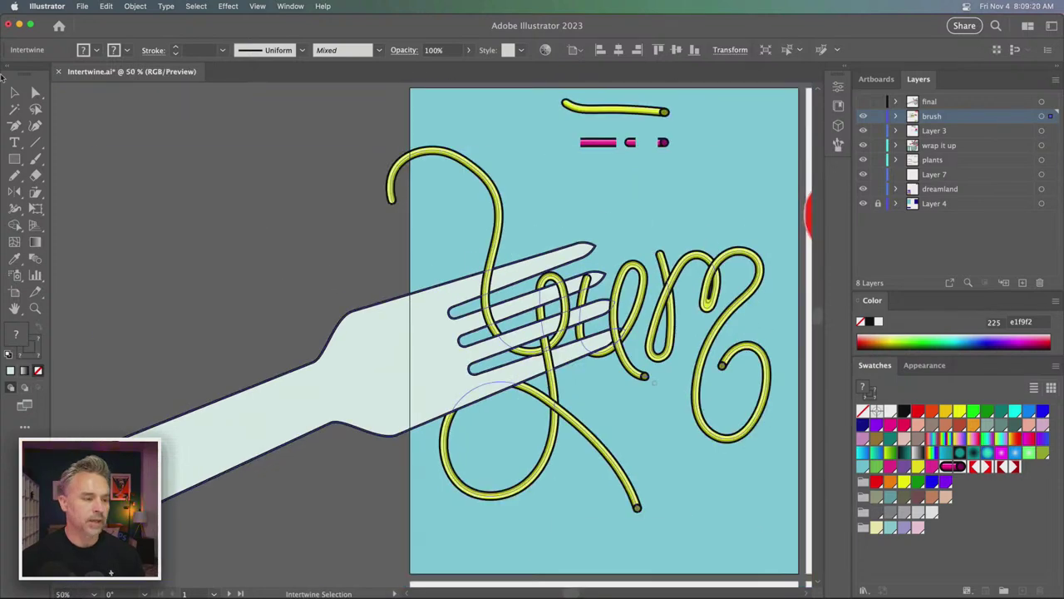
- Delete the stray top yellow stroke and move the pink shapes above the artboard
left_click(14, 91)
left_click(345, 246)
scroll(345, 246, "right", 5)
scroll(341, 233, "up", 2)
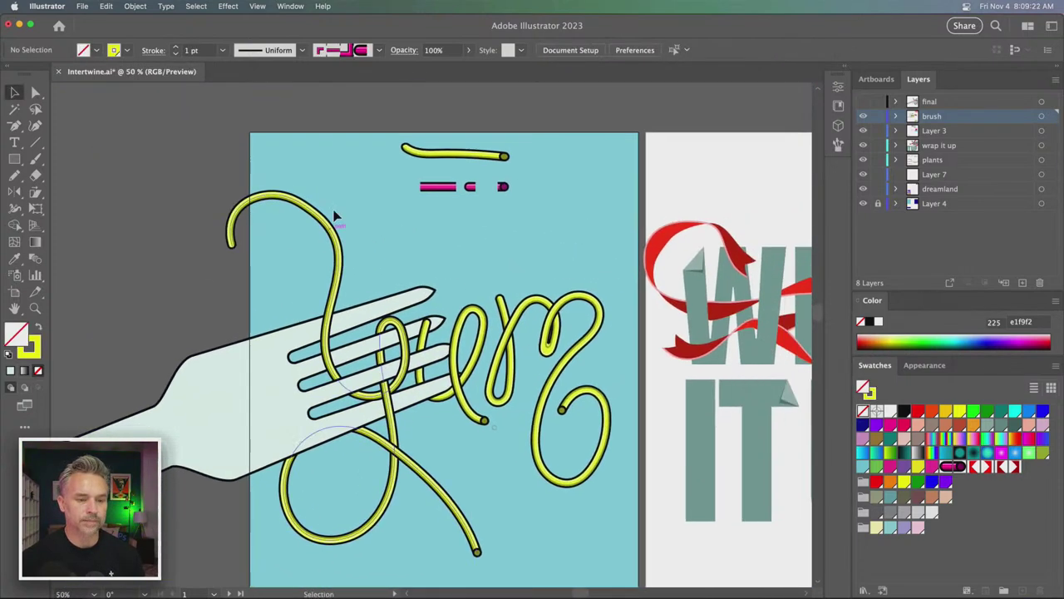
left_click(474, 158)
key("Delete")
left_click_drag(399, 138, 534, 223)
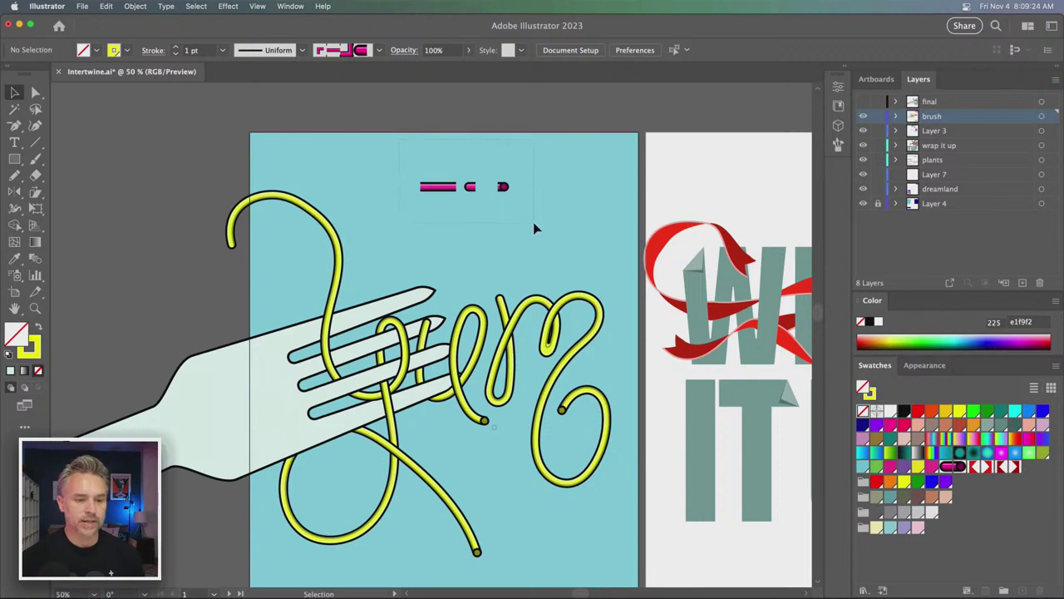
left_click_drag(438, 186, 436, 106)
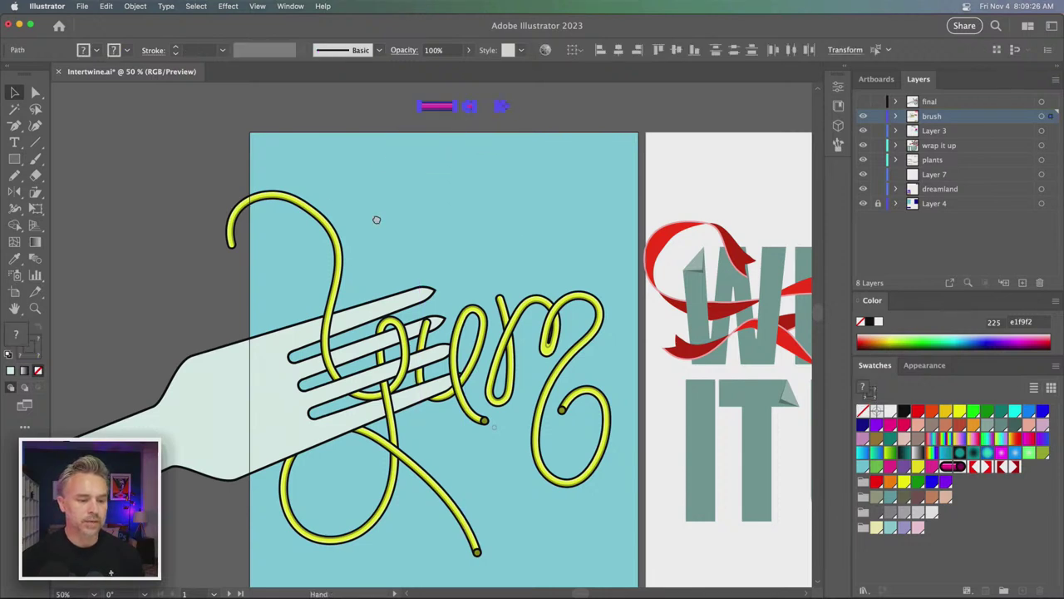
left_click_drag(376, 220, 371, 171)
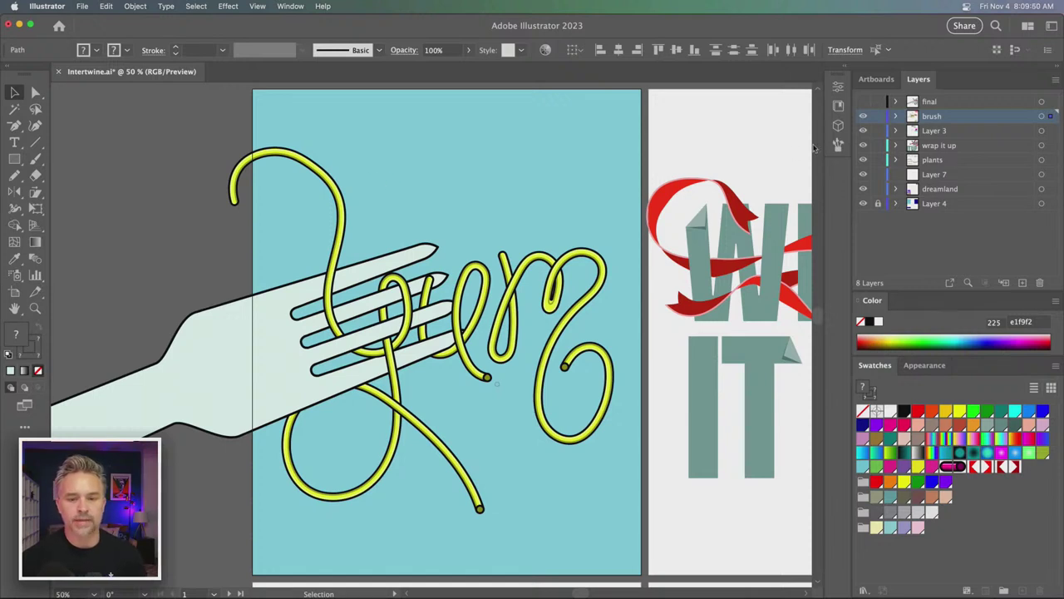
- Select all the fork and lettering artwork and delete it
left_click(196, 231)
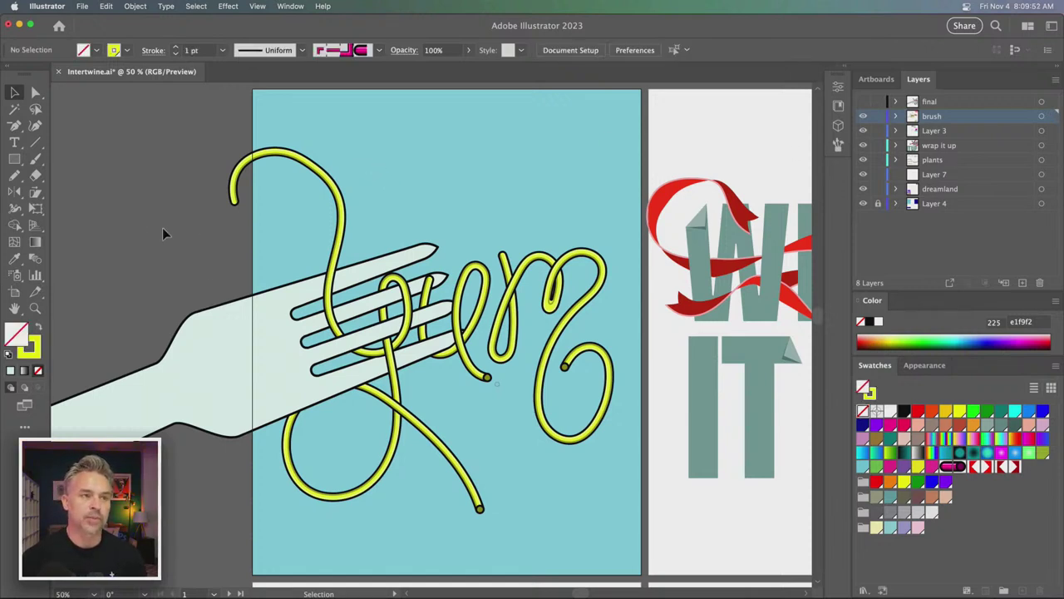
key("ctrl+a")
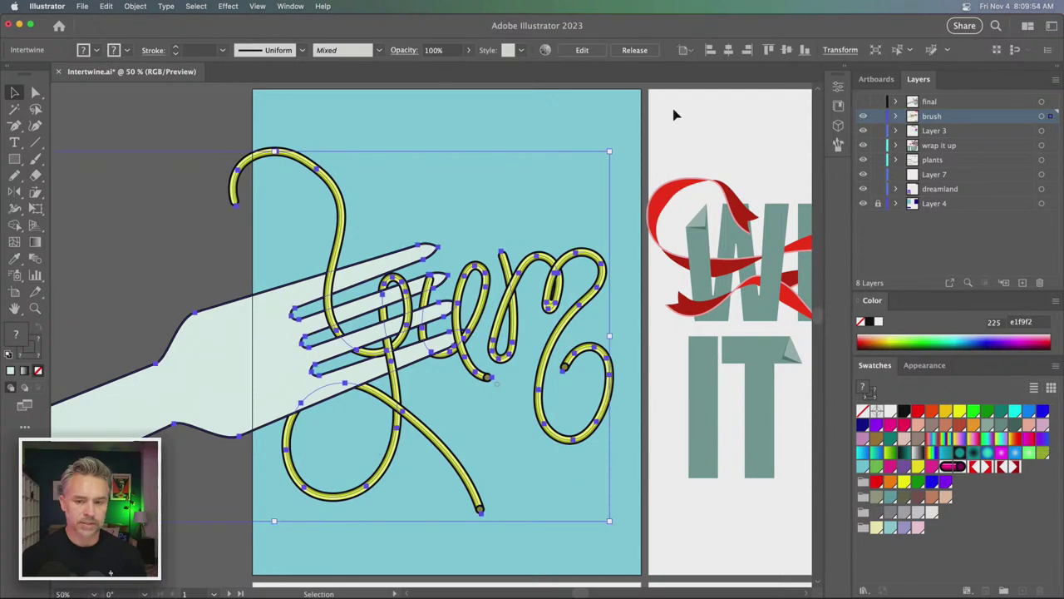
key("a")
key("Delete")
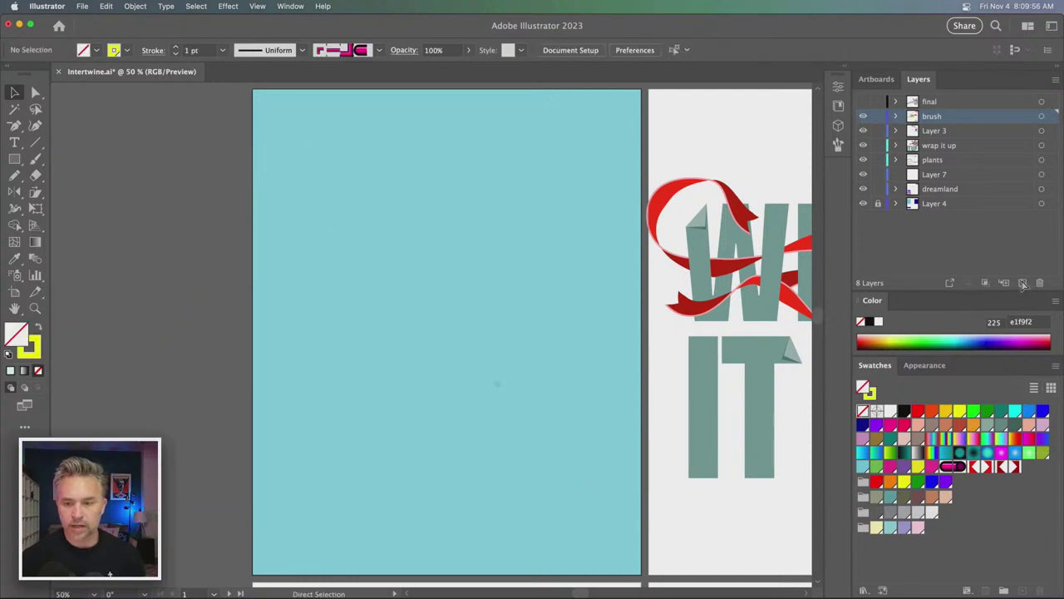
- Add a new layer, lock and hide the brush through Layer 4 layers, and select Layer 9's artwork
left_click(1024, 283)
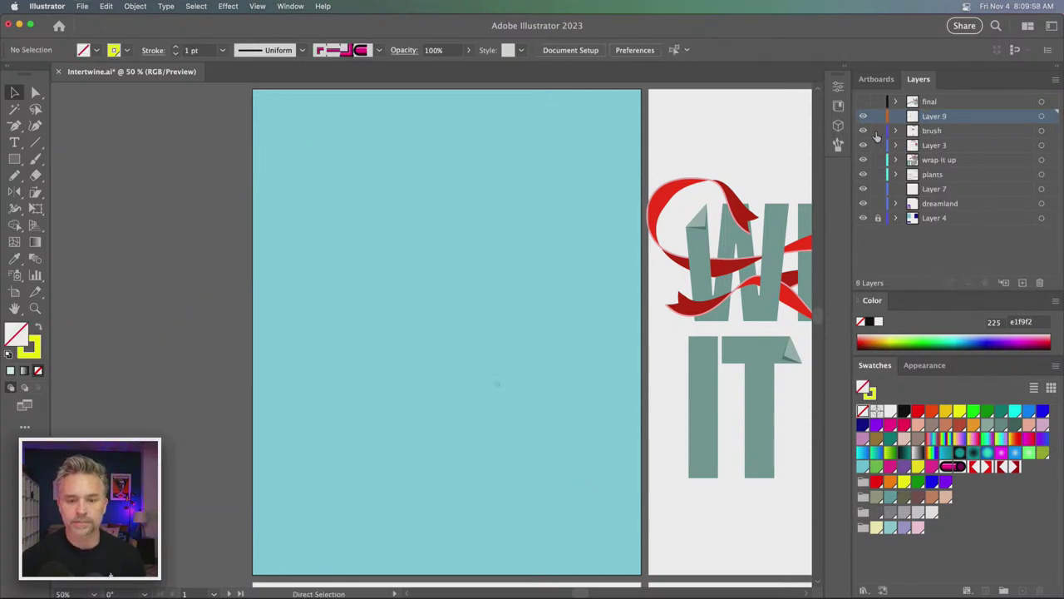
left_click_drag(876, 135, 877, 242)
left_click_drag(863, 130, 858, 261)
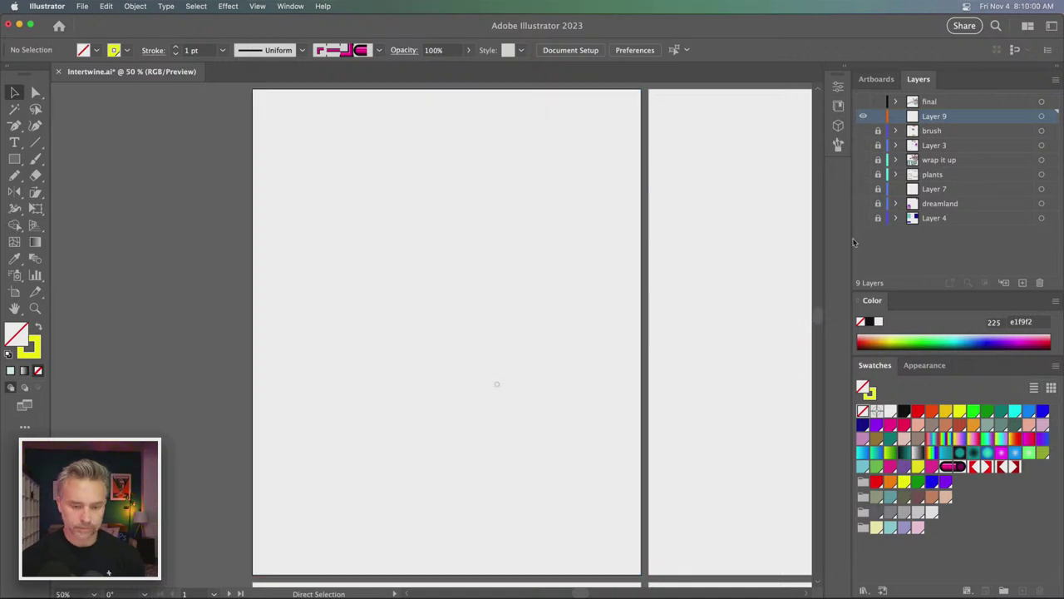
key("ctrl+f")
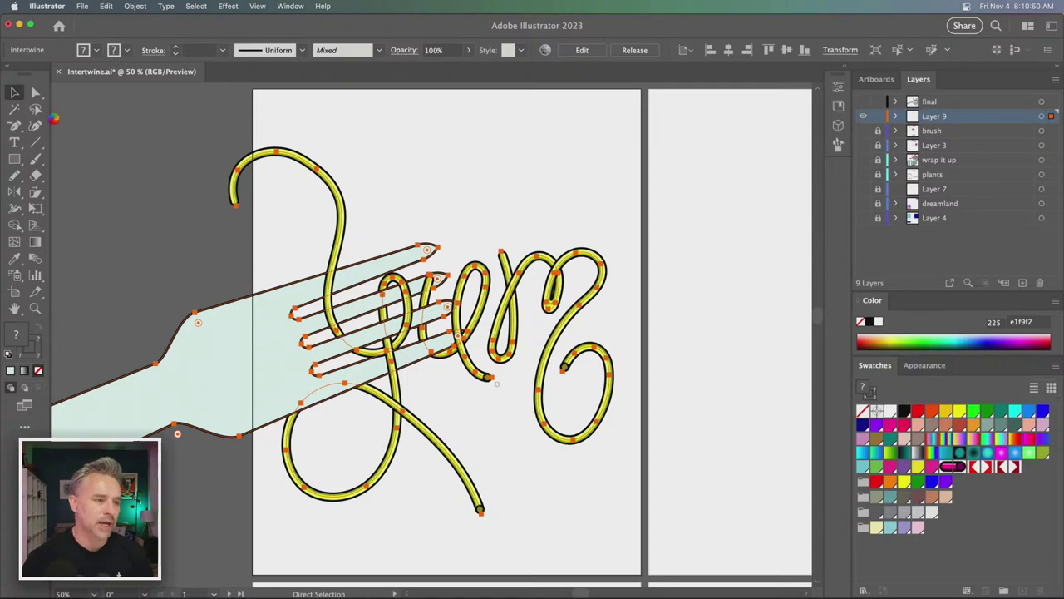
- Open a Finder window on the Desktop folder and bring up Force Quit Applications
left_click(54, 586)
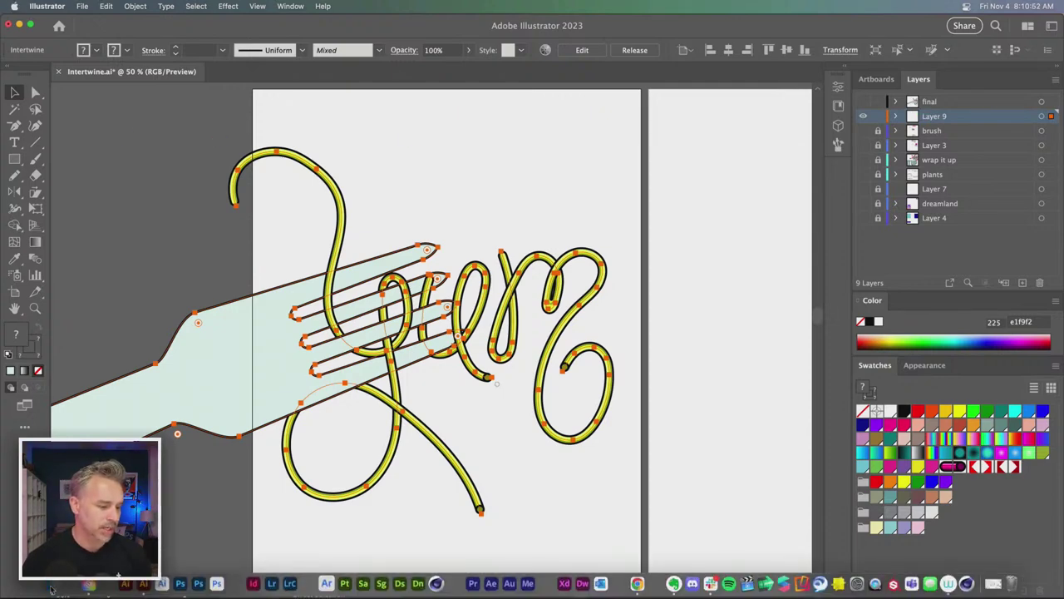
left_click(302, 264)
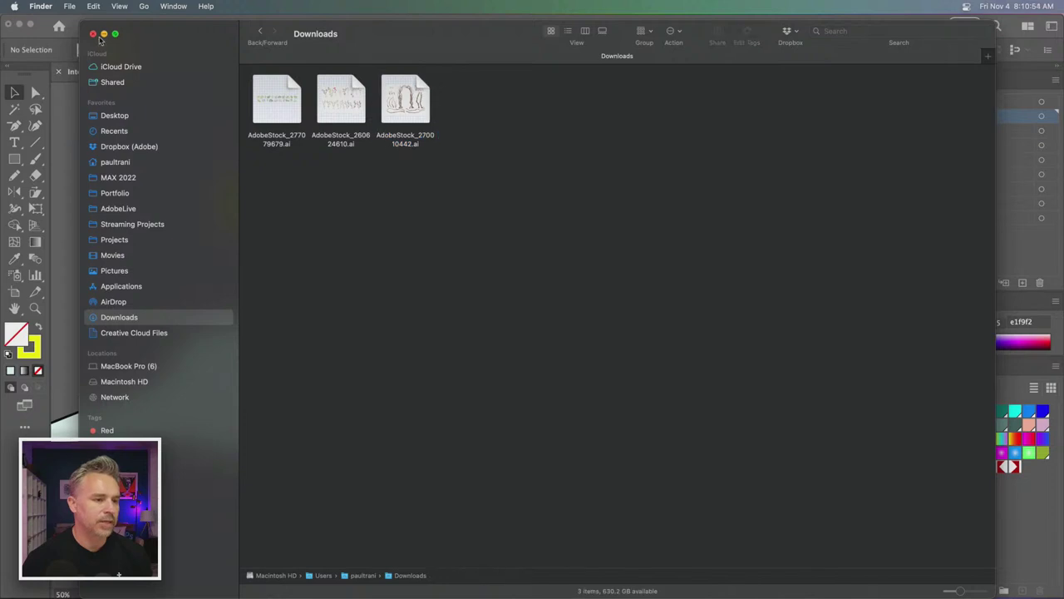
left_click(104, 120)
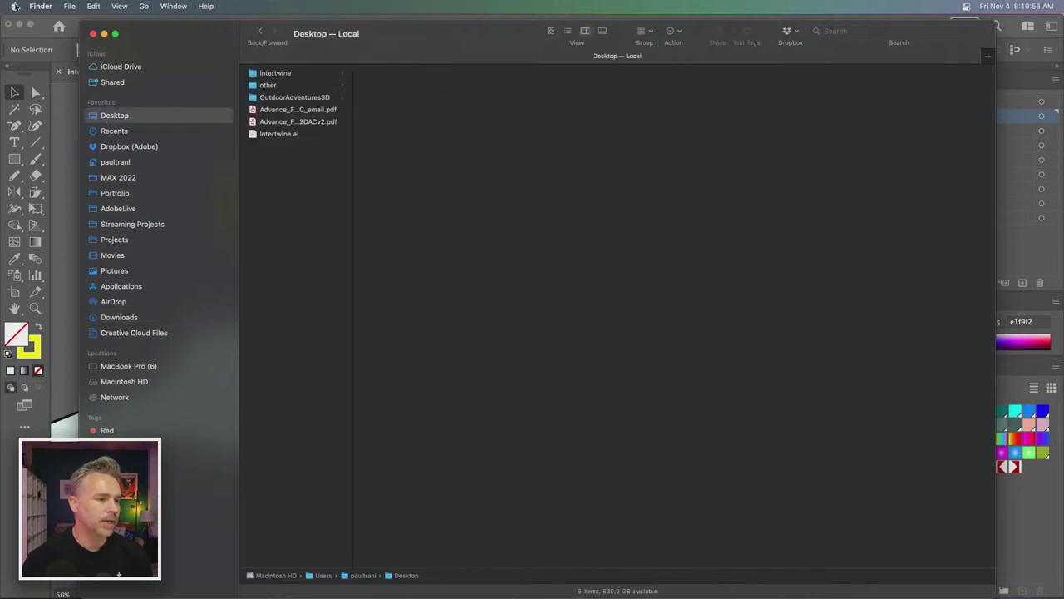
left_click(14, 7)
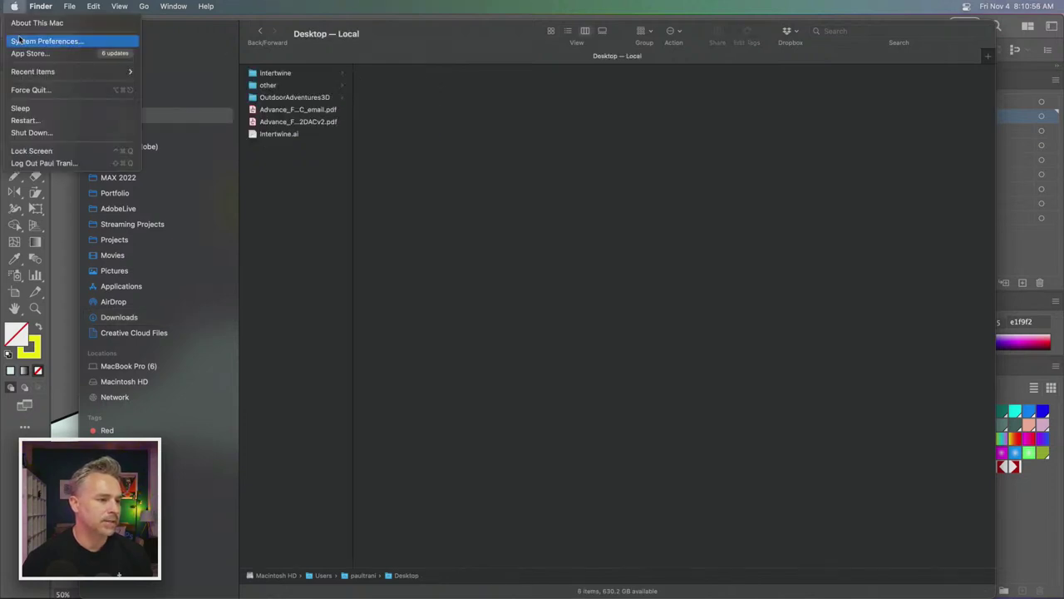
left_click(32, 89)
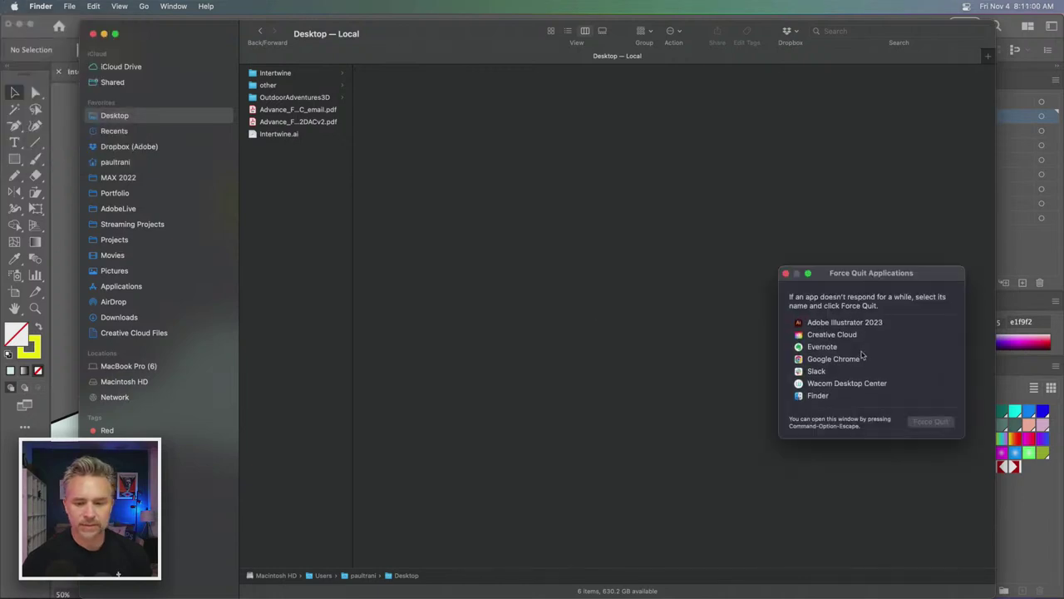
left_click(1014, 302)
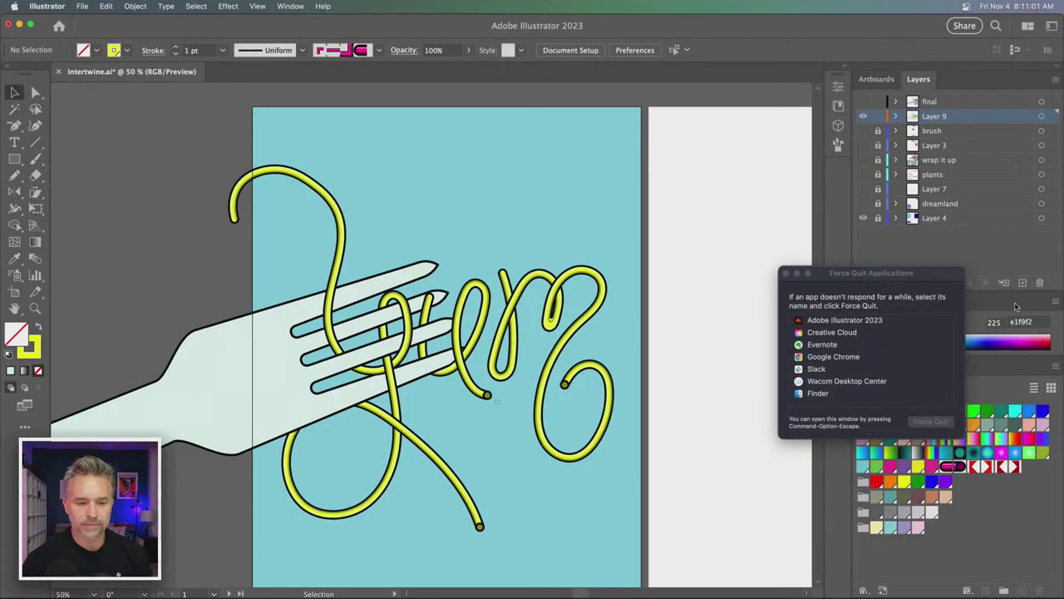
- Close Force Quit, inspect Layer 9's Intertwine and Group contents, then pan to the empty artboard
left_click(785, 275)
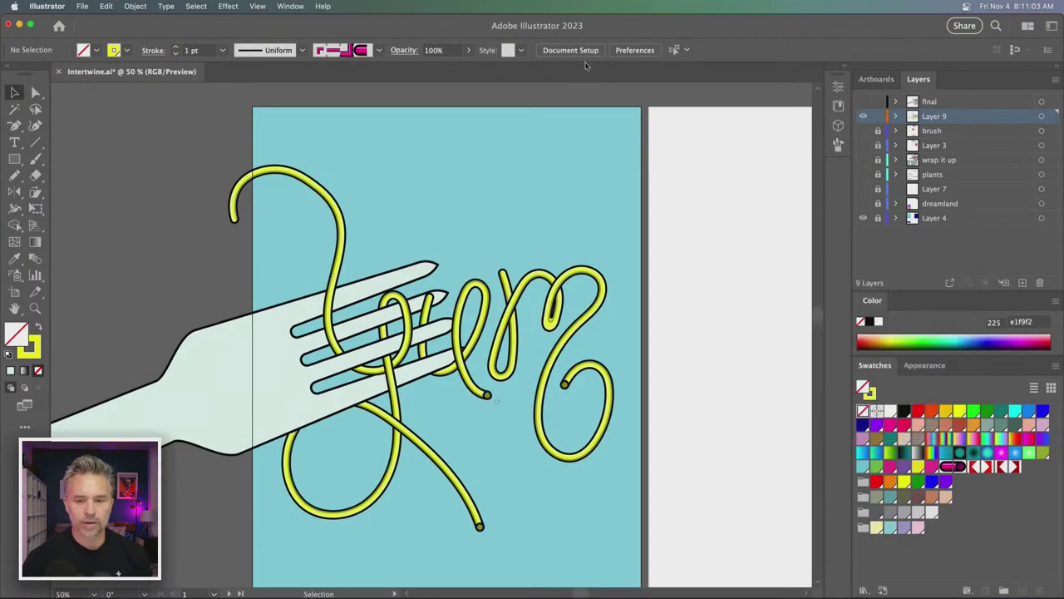
left_click(896, 117)
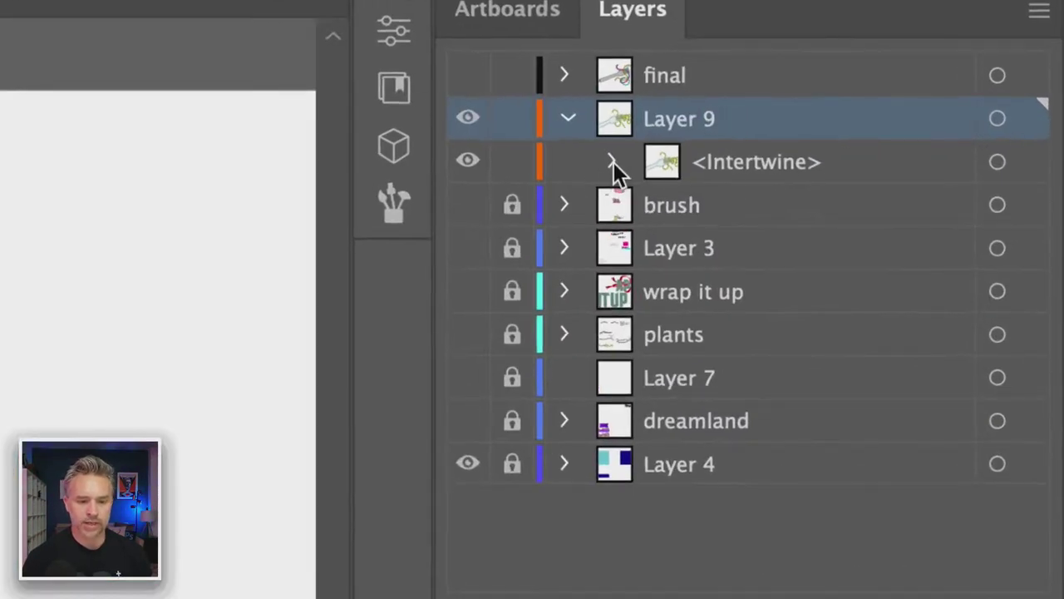
left_click(613, 163)
left_click(785, 253)
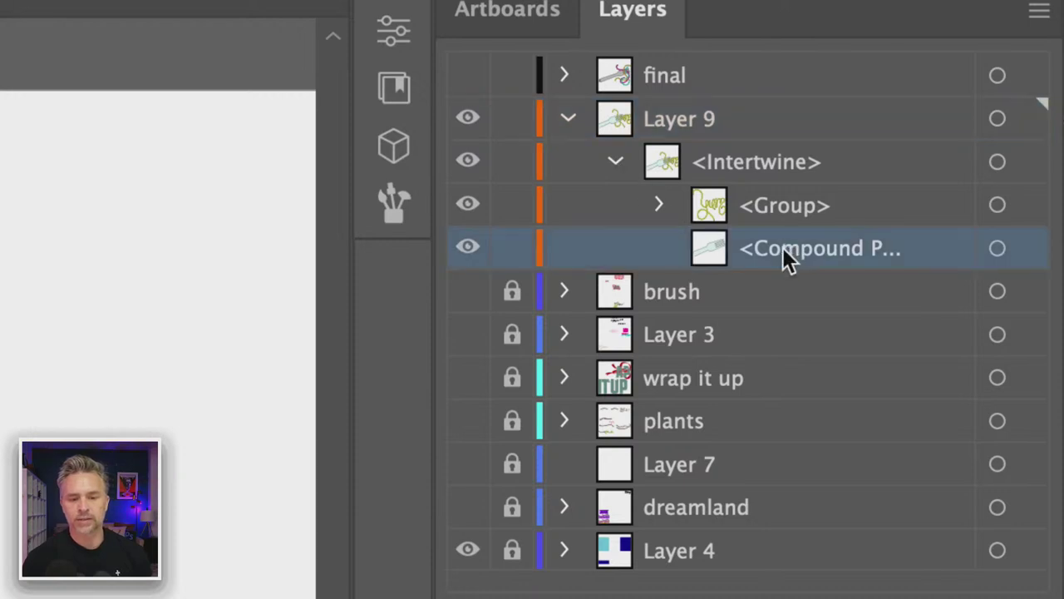
left_click(659, 206)
left_click(660, 208)
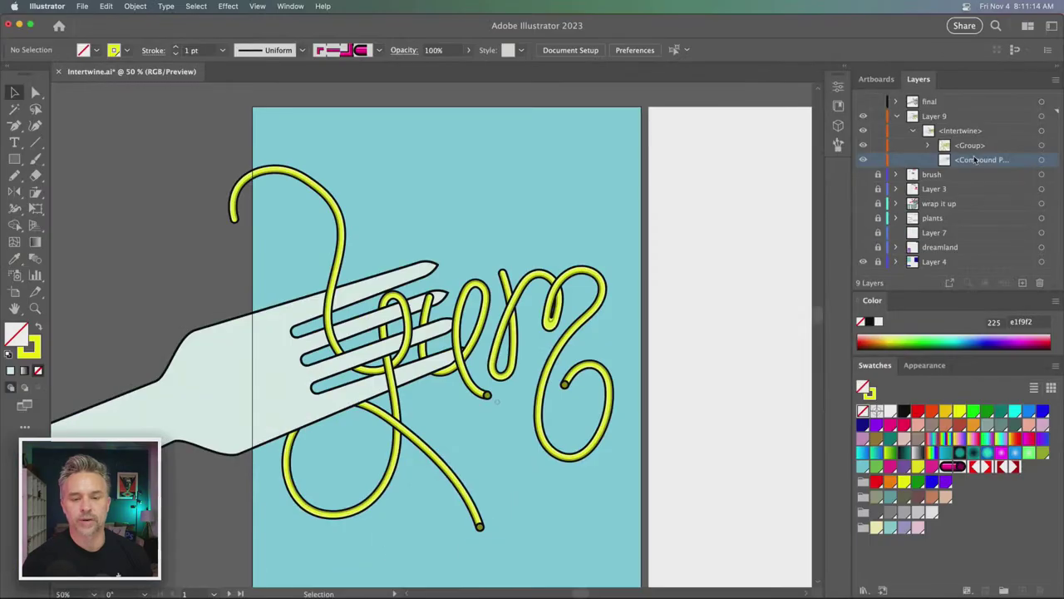
left_click(896, 116)
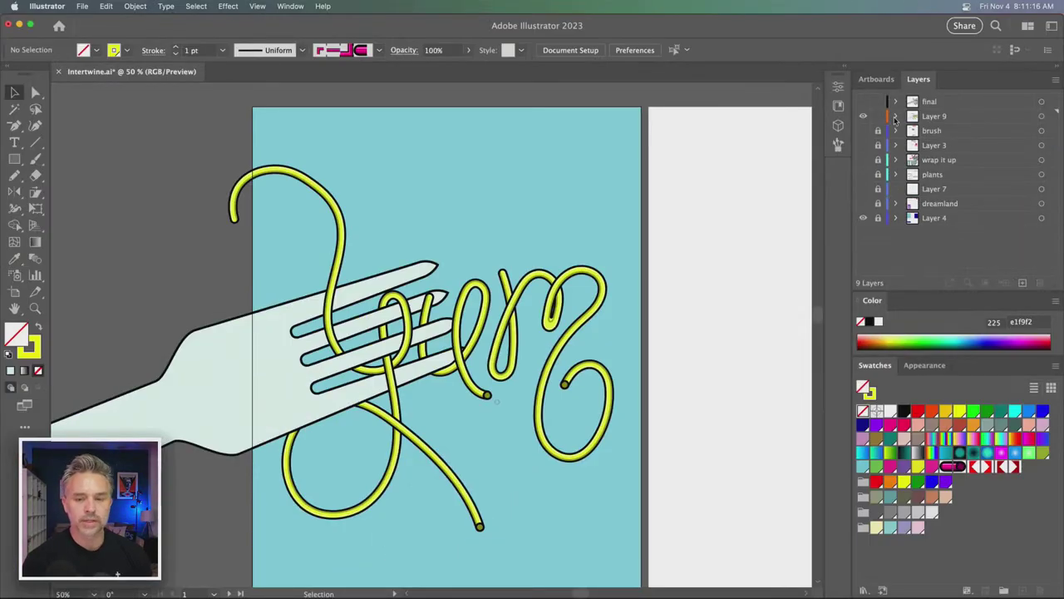
left_click_drag(672, 101, 379, 104)
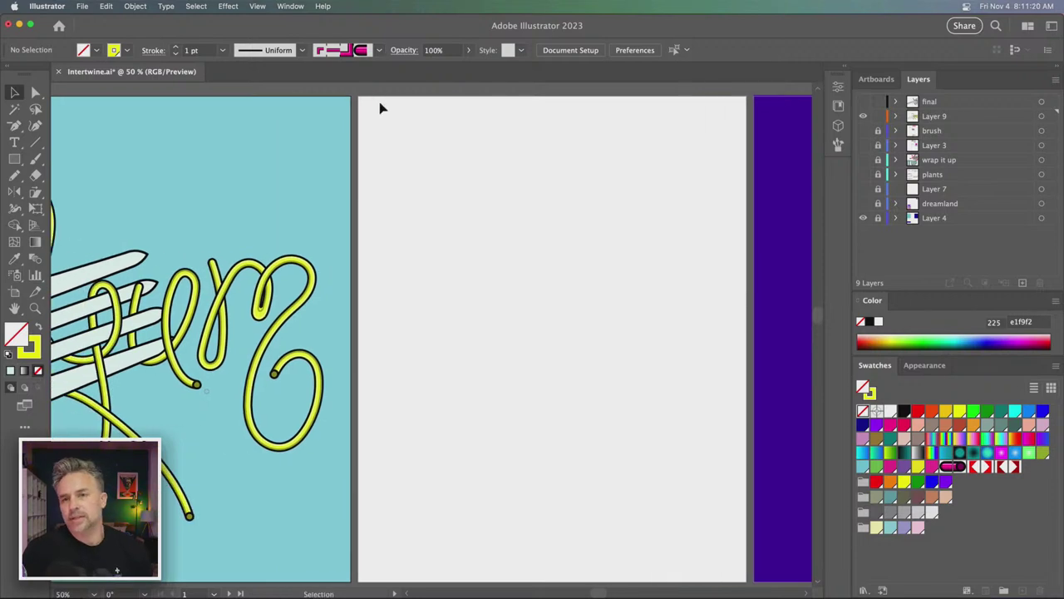
- Hide Layer 9's yellow lettering and show the brush, Layer 3 and wrap it up layers
left_click(863, 117)
left_click(863, 117)
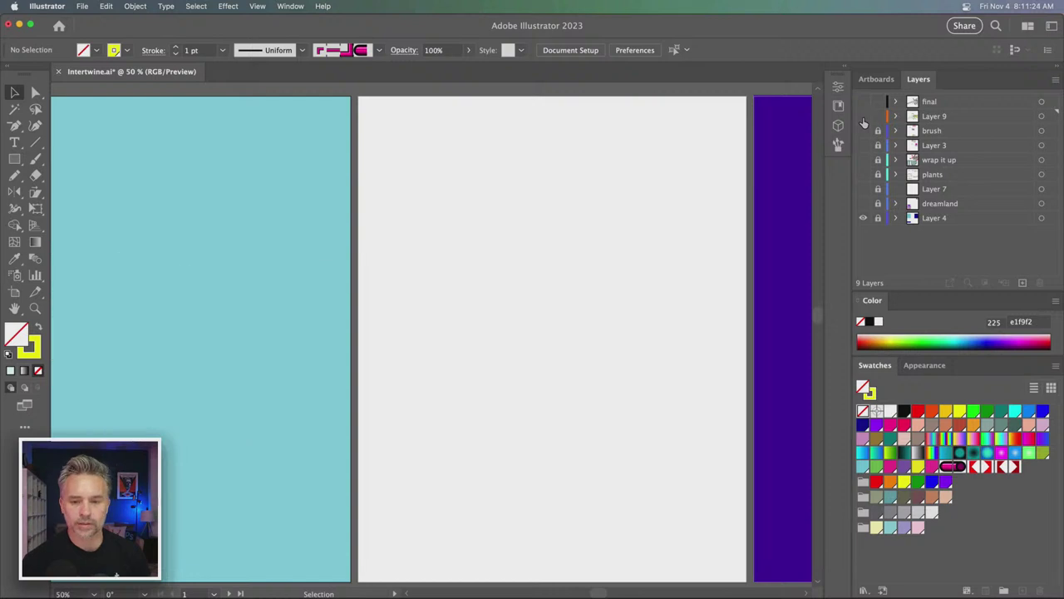
left_click(864, 131)
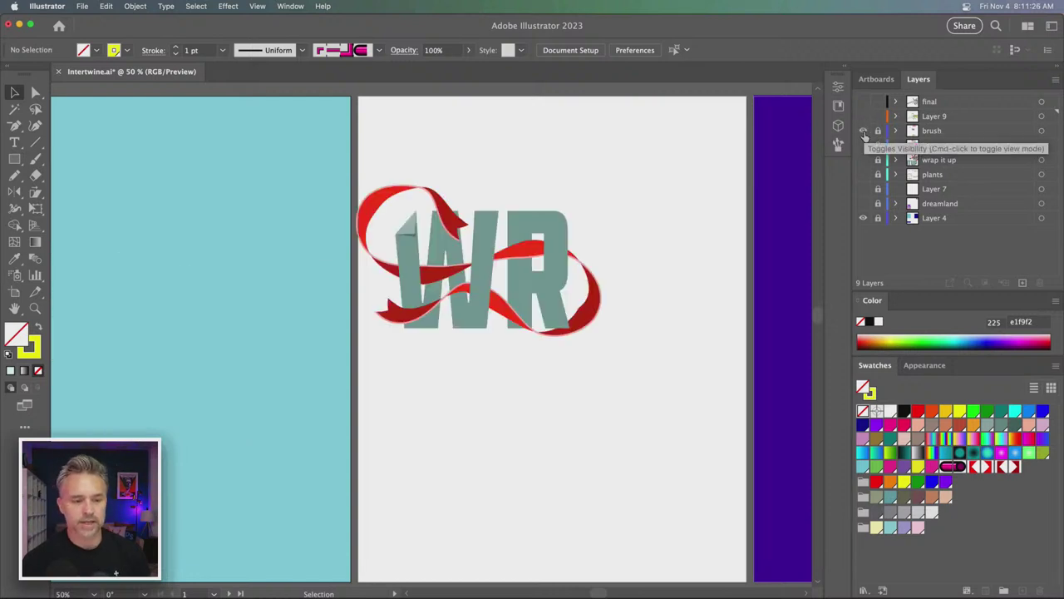
left_click(862, 145)
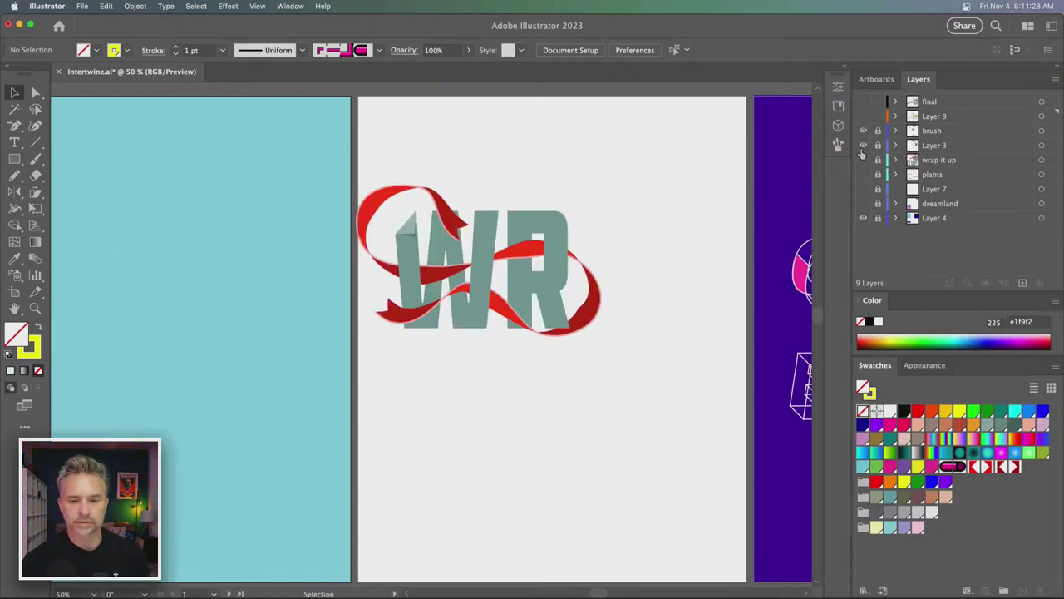
left_click(863, 160)
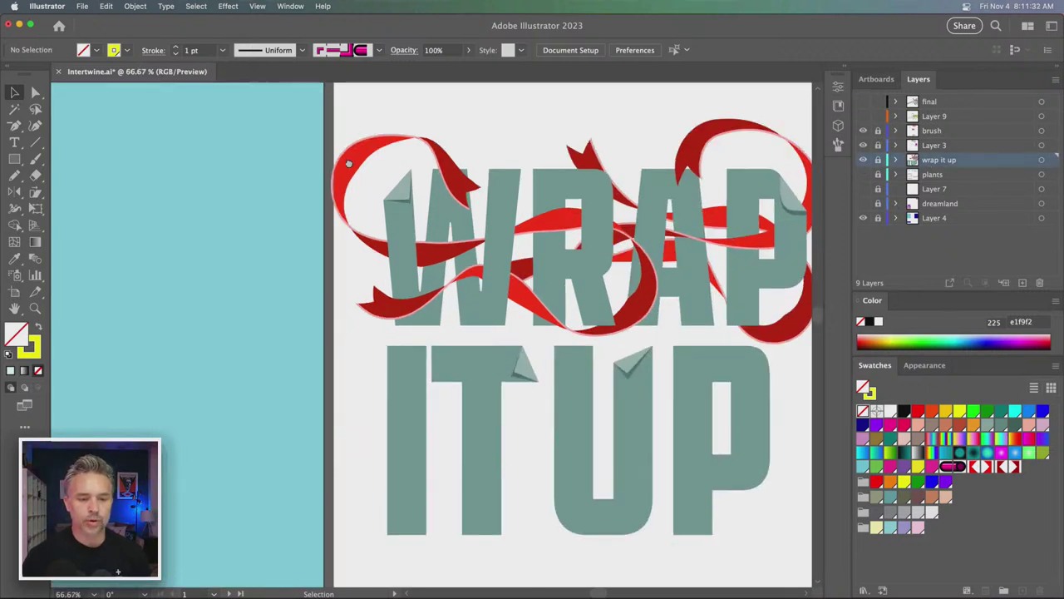
- Hide background Layer 4 and Layer 3, and move the wrap it up layer above Layer 3
key("super+equal")
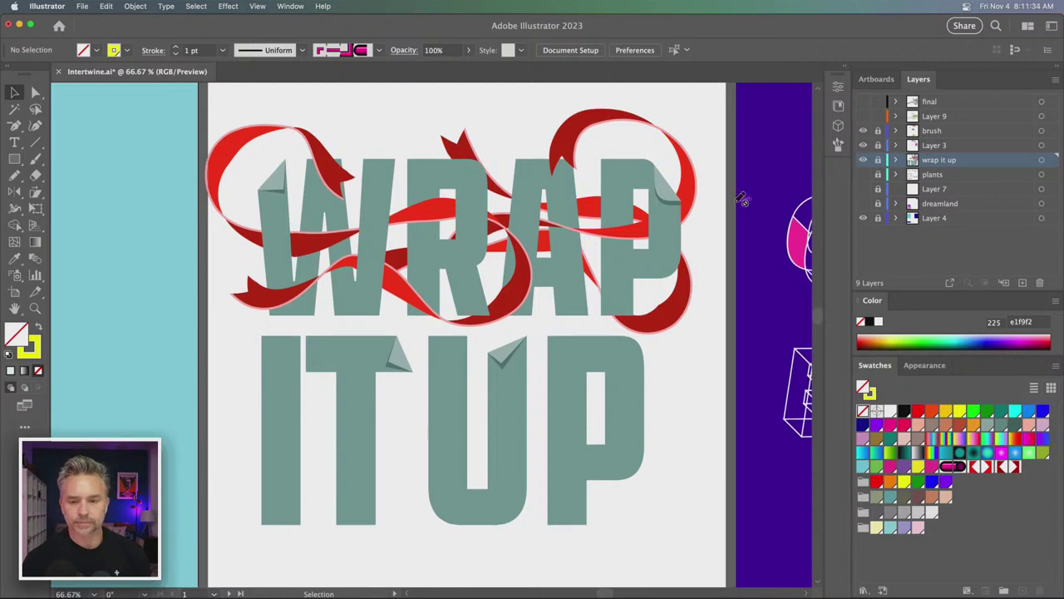
left_click(862, 218)
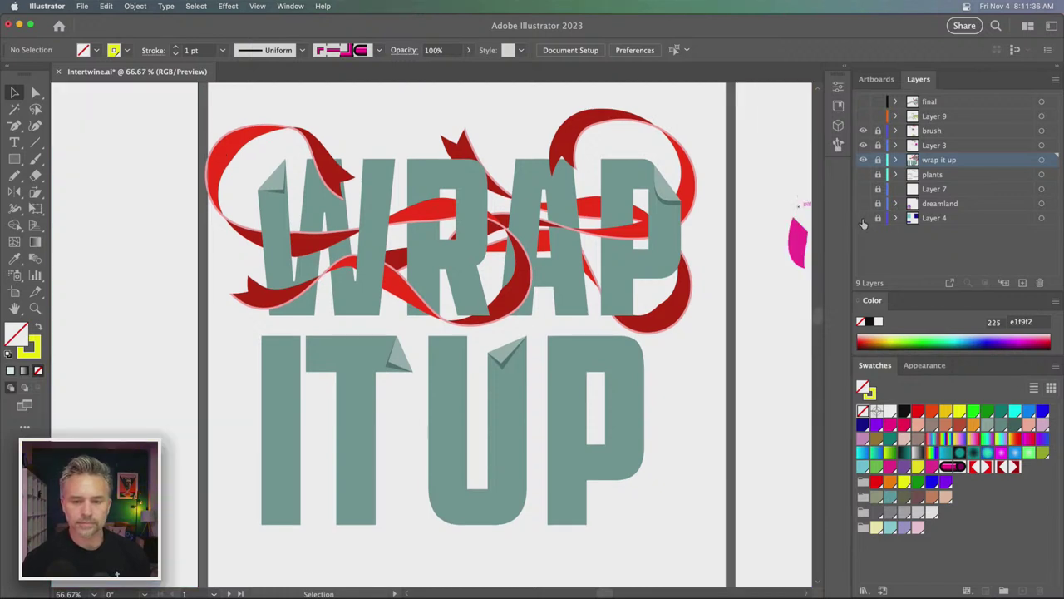
left_click(863, 147)
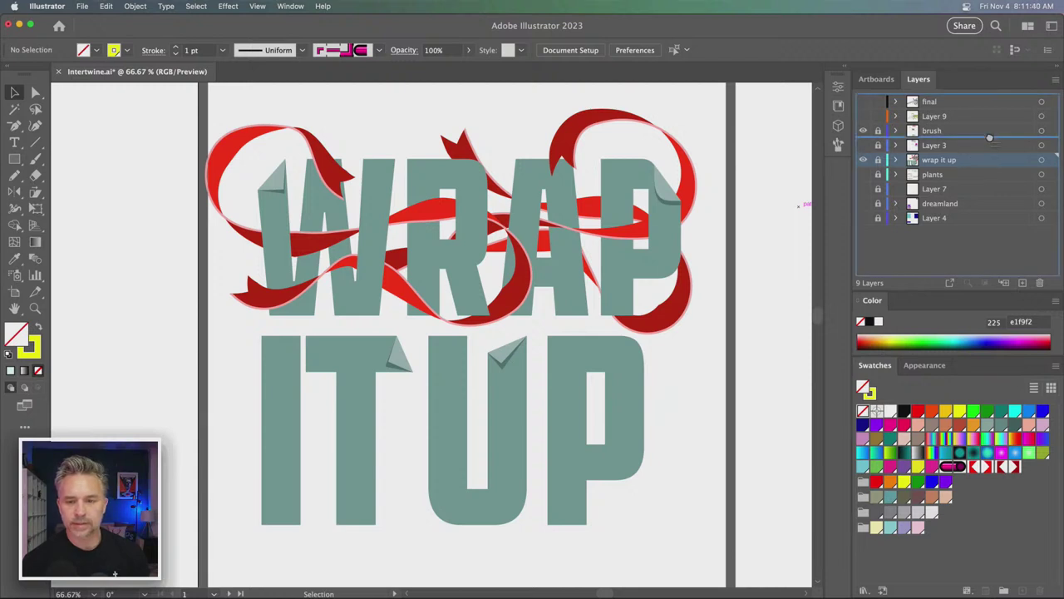
left_click_drag(983, 163, 989, 139)
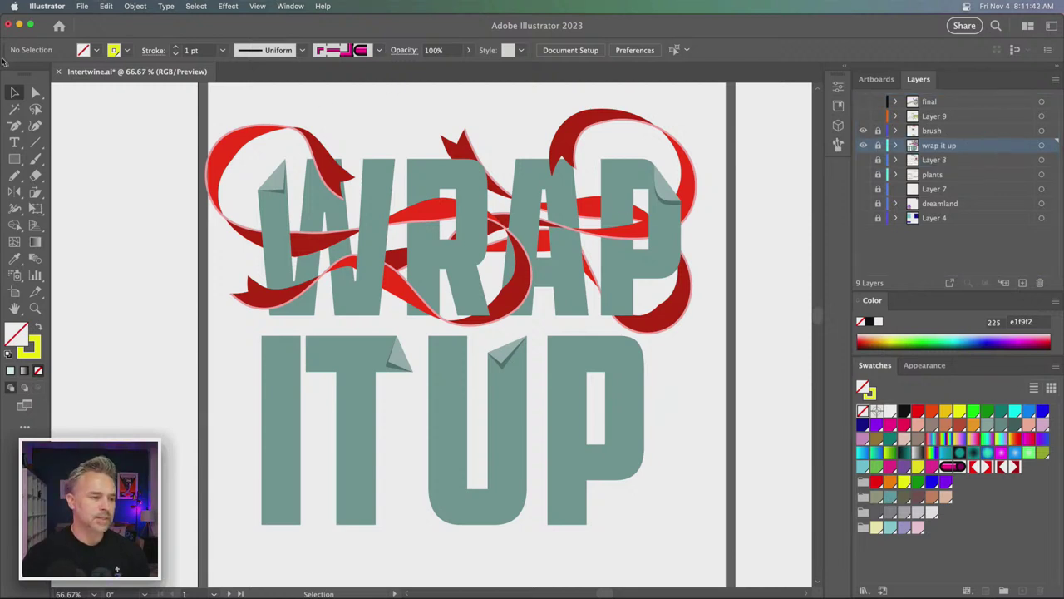
- Hide the artboard edges, view WRAP at 100%, and select the RAP ribbon group
key("super+shift+h")
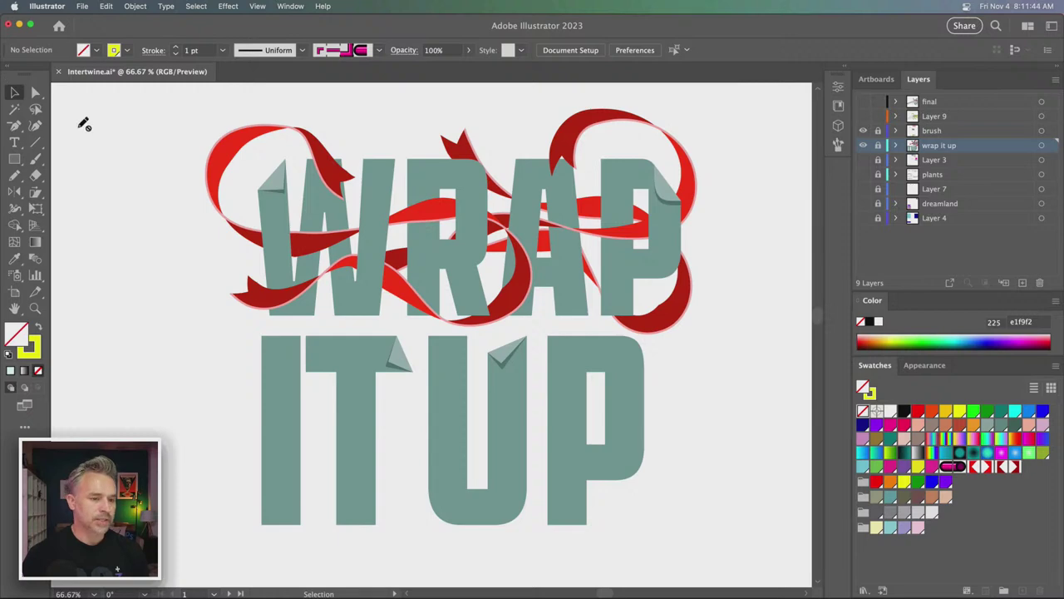
key("super+1")
scroll(490, 465, "up", 3)
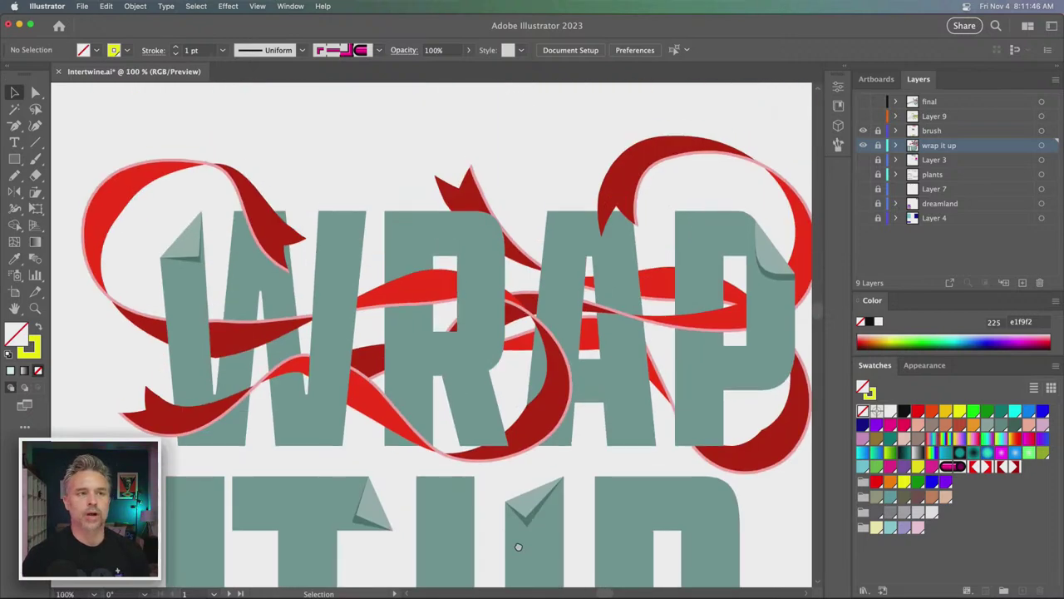
scroll(518, 546, "down", 2)
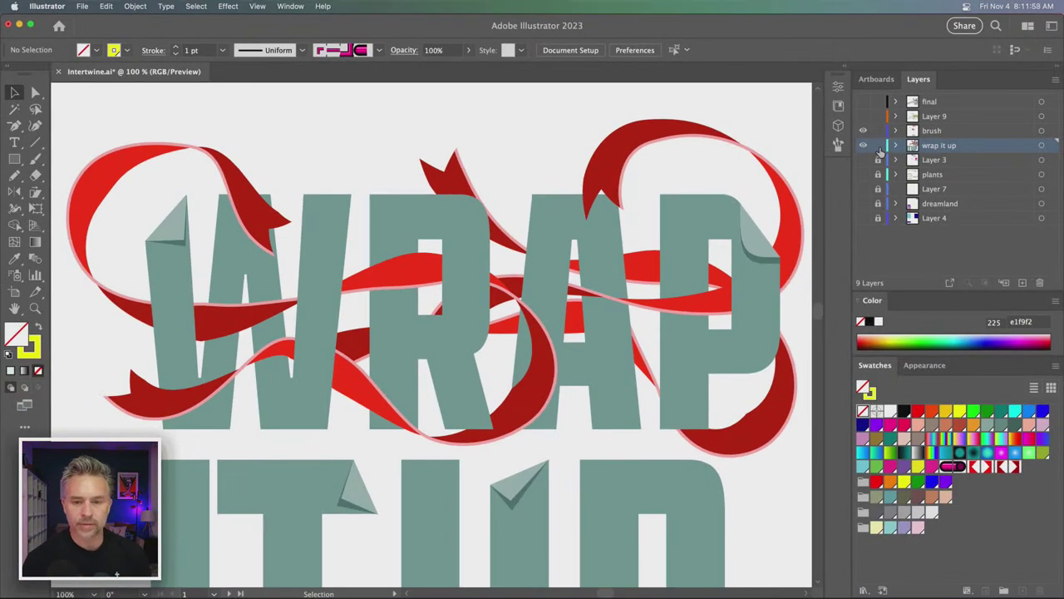
left_click(689, 225)
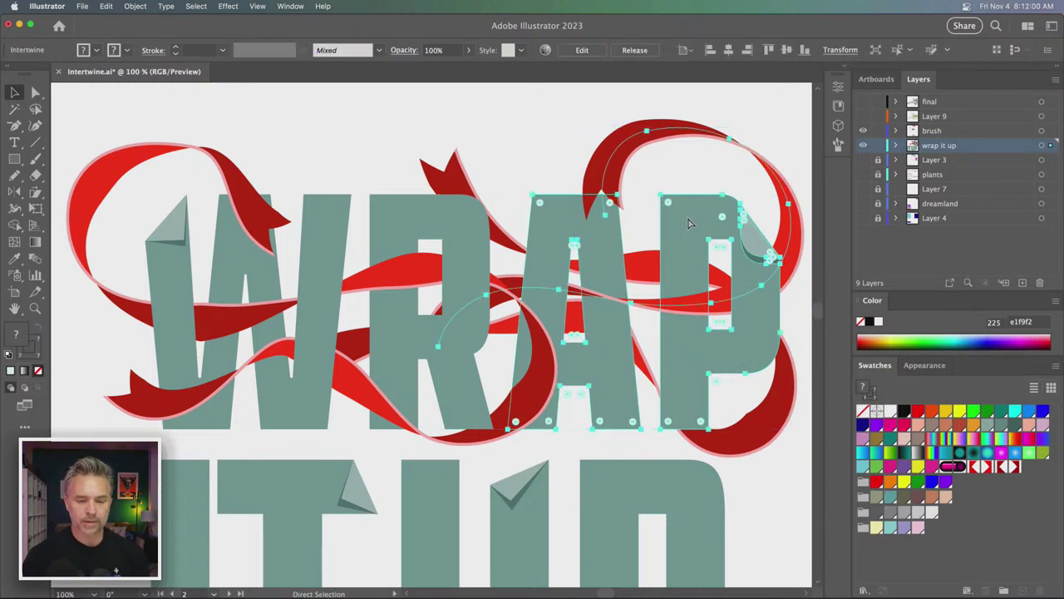
key("super+equal")
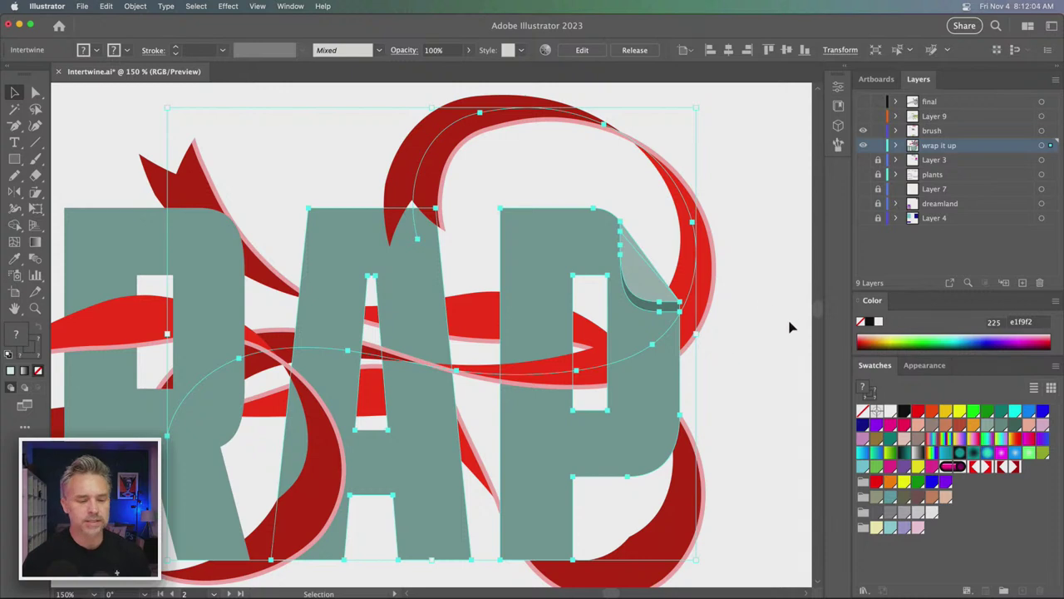
key("super+shift+a")
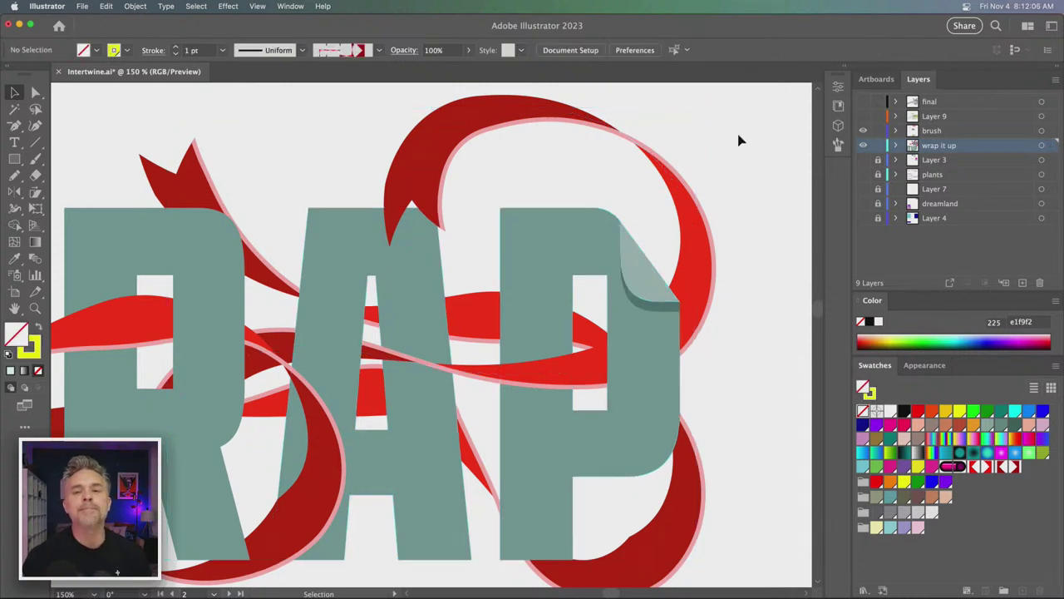
key("super+minus")
key("super+minus")
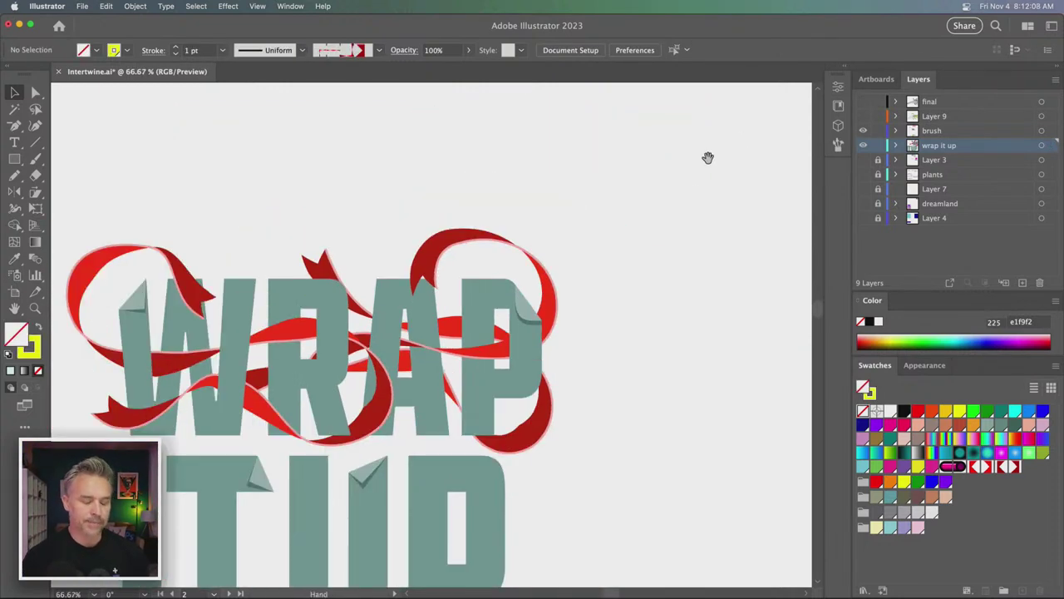
mouse_move(297, 287)
left_mouse_down()
mouse_move(457, 144)
mouse_move(447, 158)
left_mouse_up()
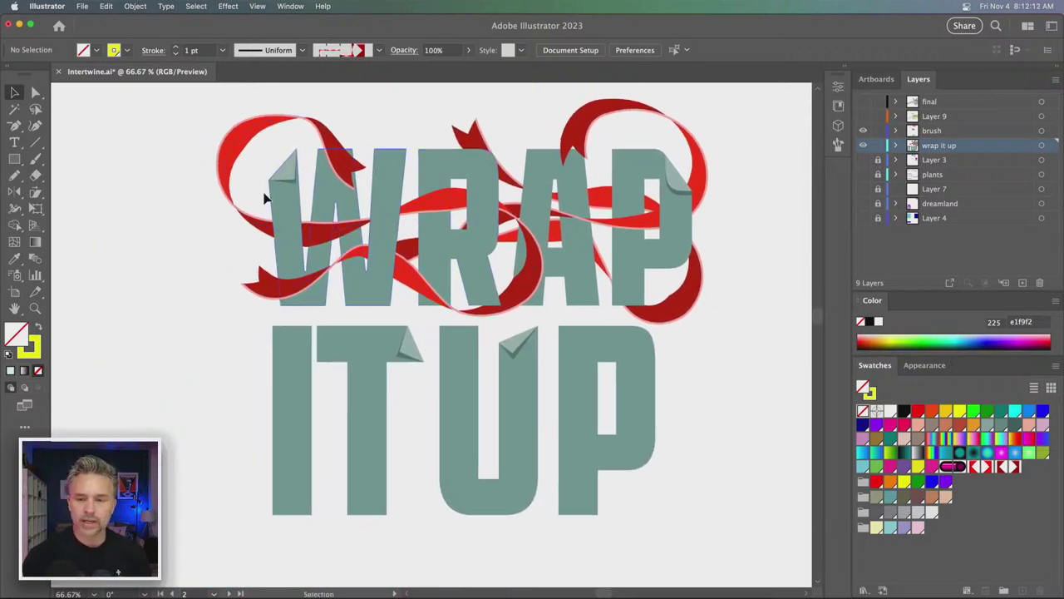
- Ungroup the IT UP letters and group the I and T together
left_click(278, 359)
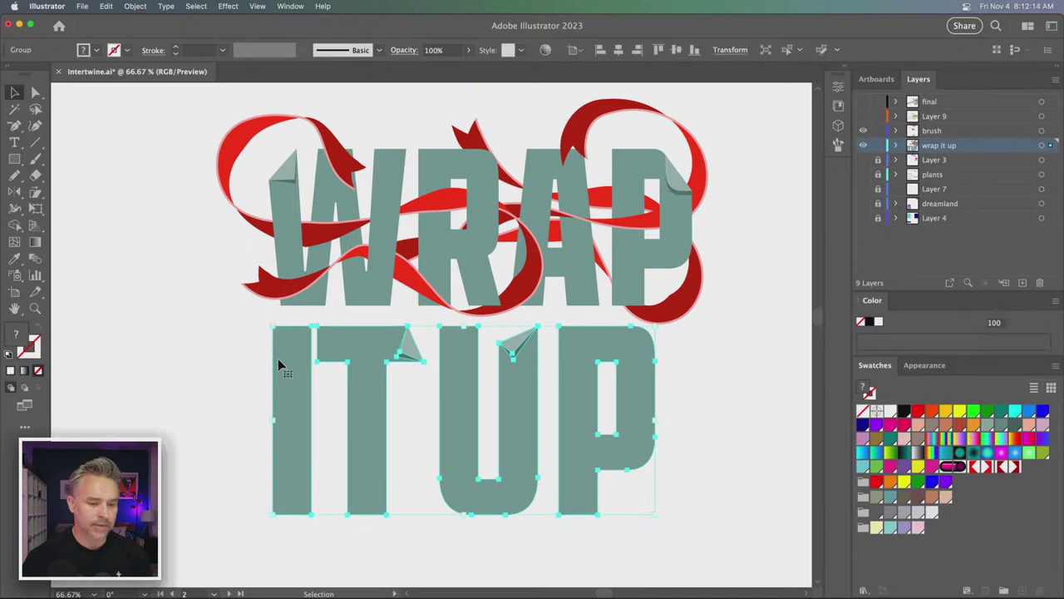
right_click(363, 350)
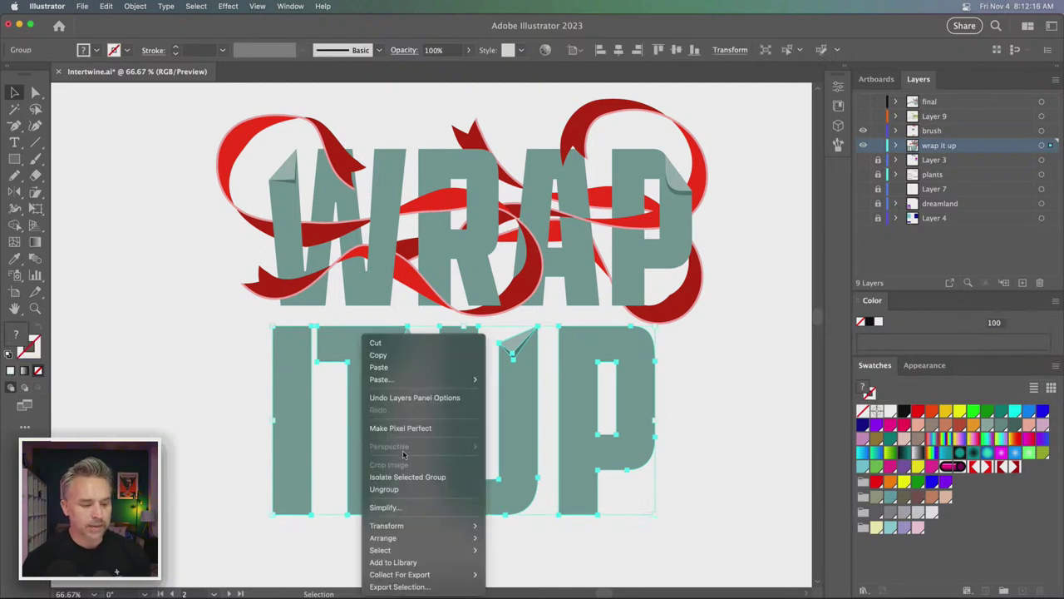
left_click(384, 489)
left_click(209, 364)
left_click(324, 349)
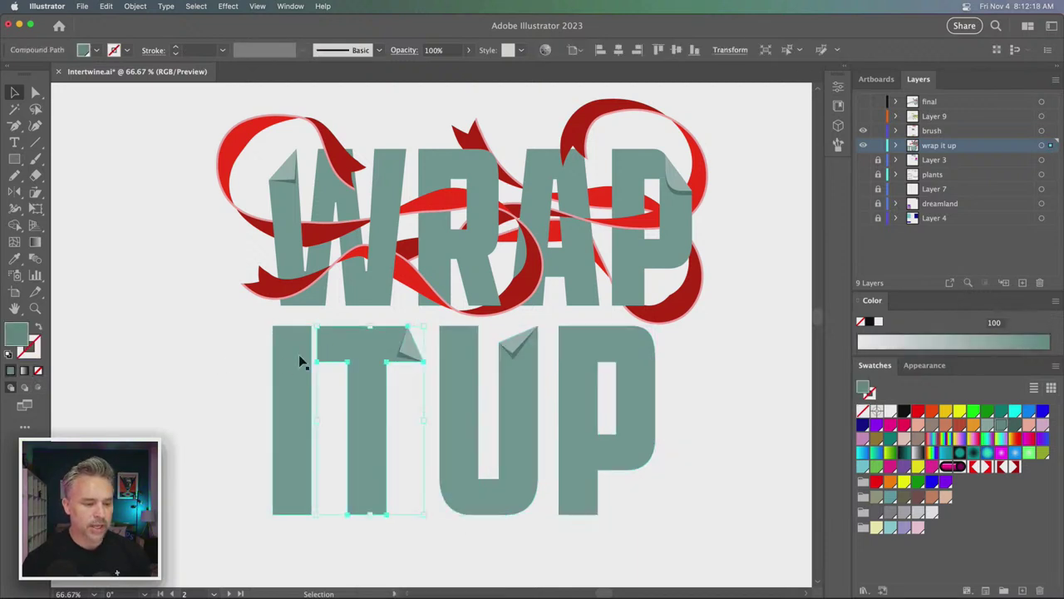
mouse_move(237, 326)
left_mouse_down()
mouse_move(415, 424)
mouse_move(359, 365)
left_mouse_up()
key("ctrl+g")
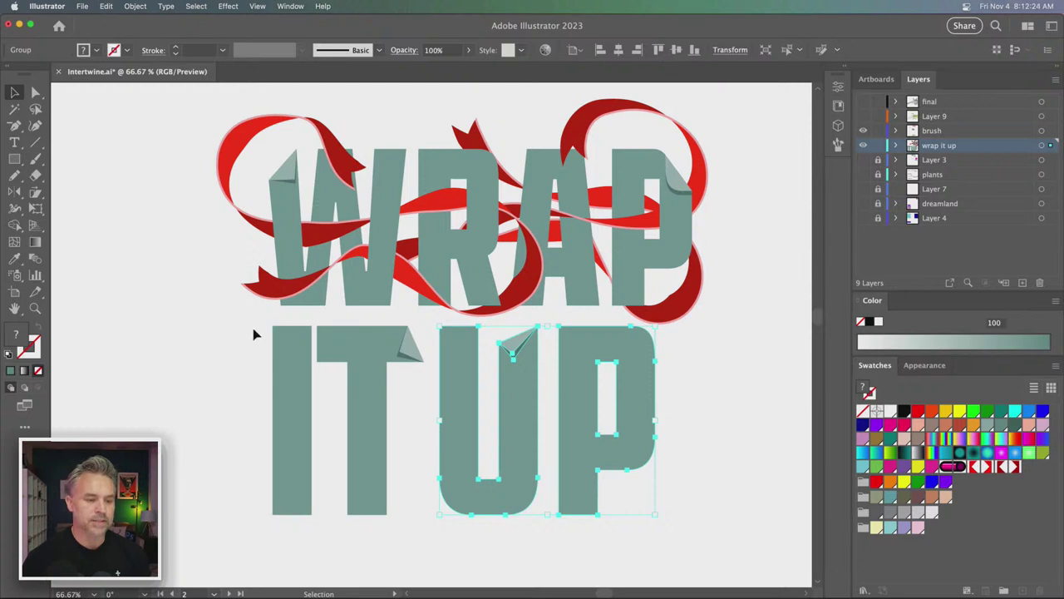
- Undo the accidental move of the IT group and select a ribbon to activate the brush layer
left_click_drag(356, 348, 277, 459)
key("ctrl+z")
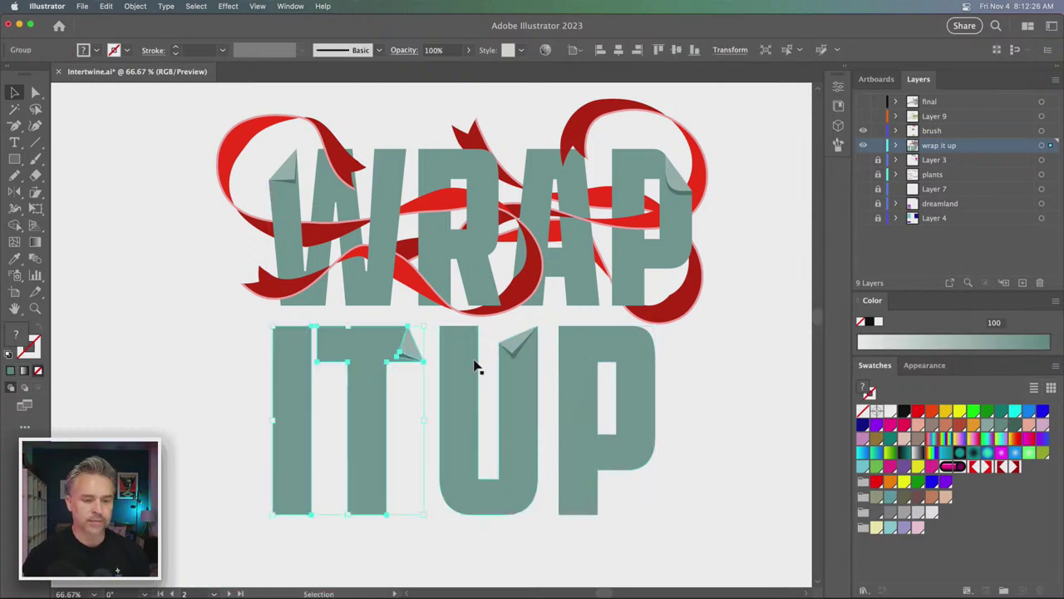
left_click(211, 341)
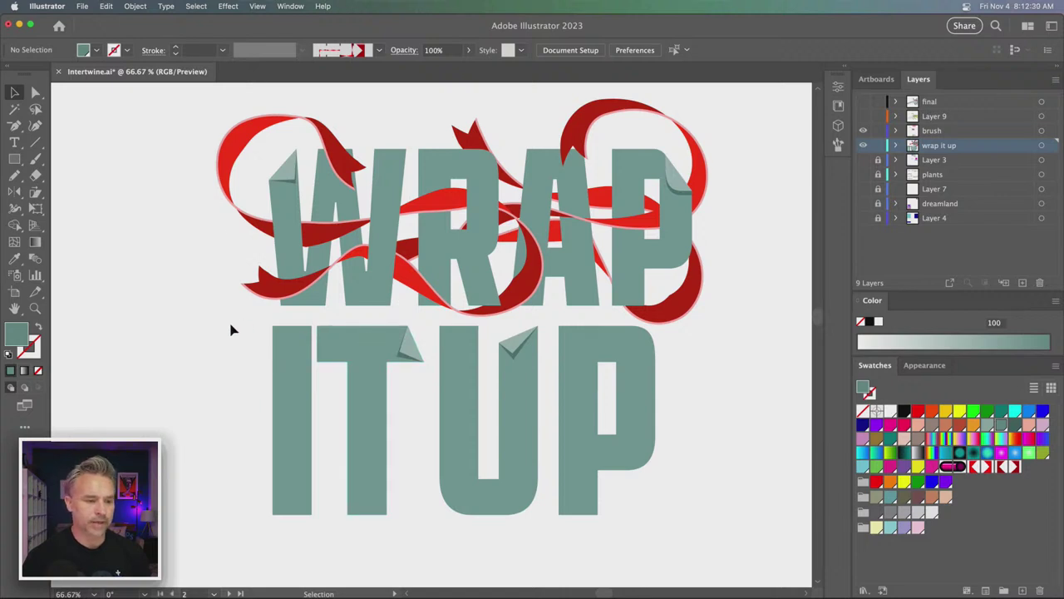
left_click(235, 163)
left_click(58, 242)
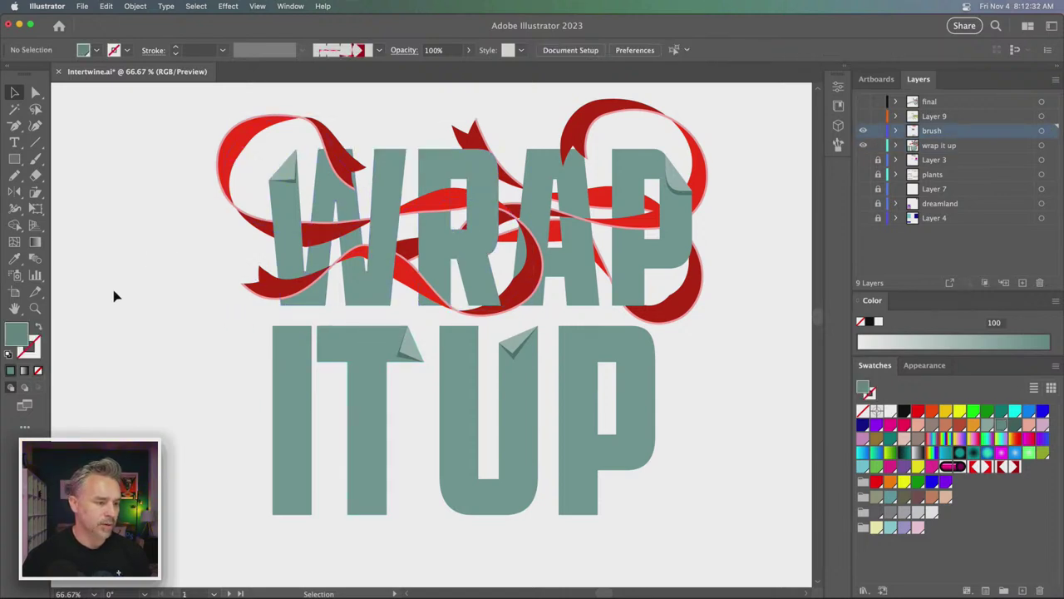
- Choose the red ribbon pattern brush with no fill, and zoom the view to 100%
left_click(843, 69)
key("shift+x")
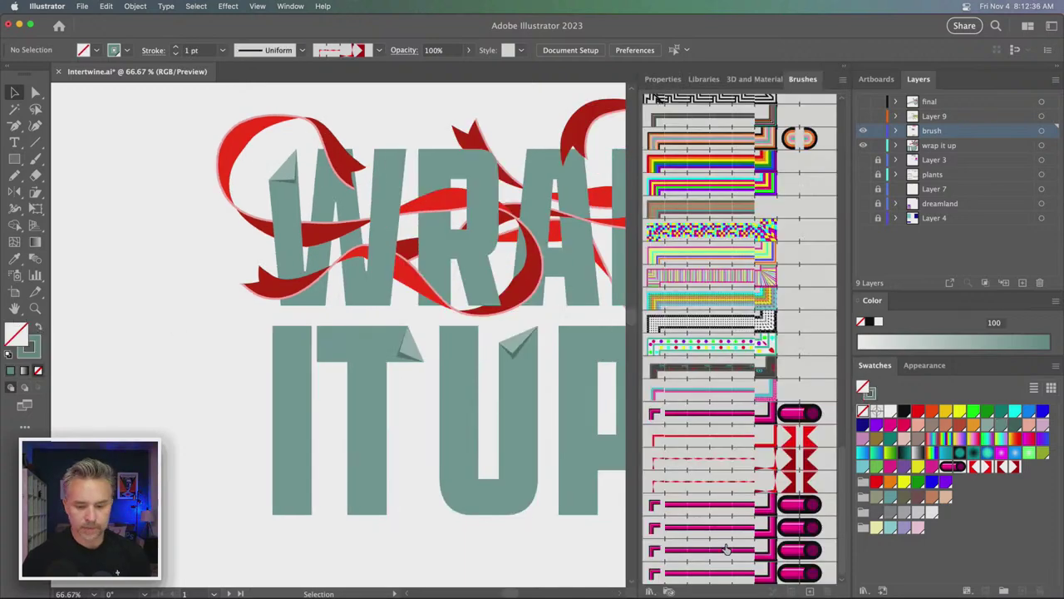
scroll(726, 548, "down", 1)
left_click(731, 484)
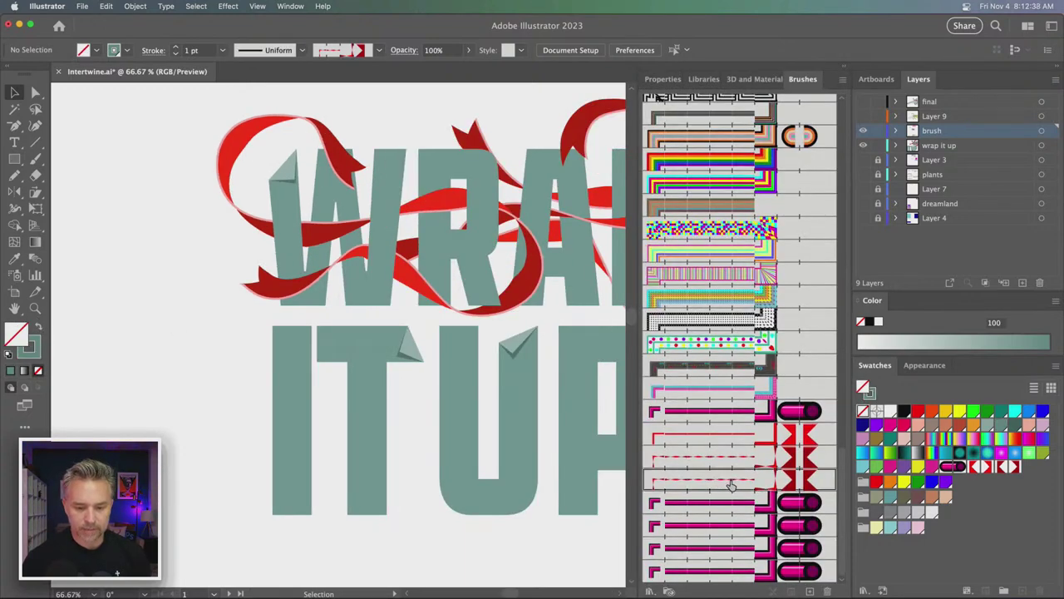
left_click(844, 65)
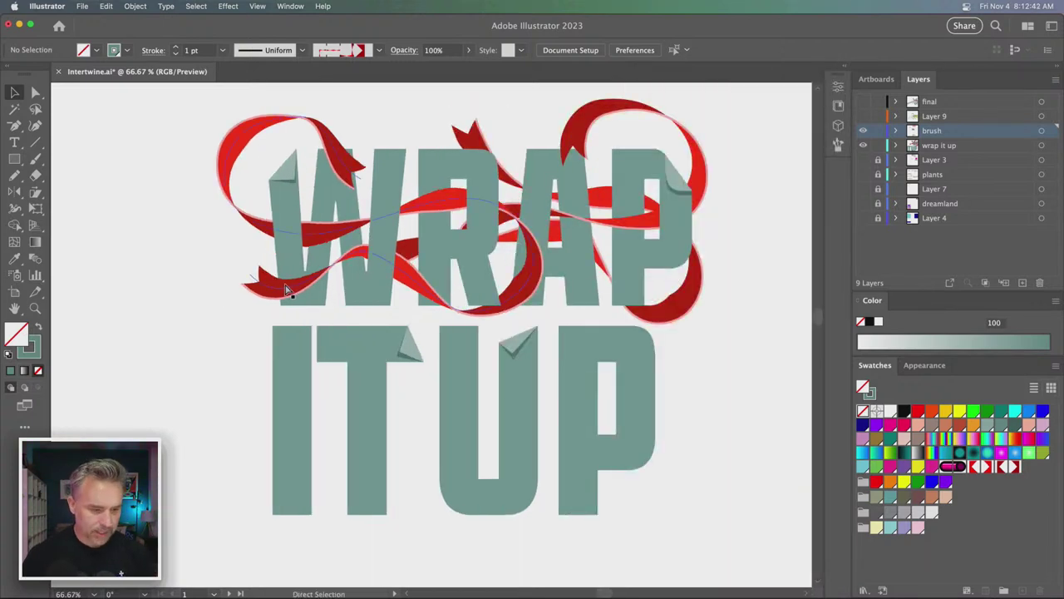
key("super+equal")
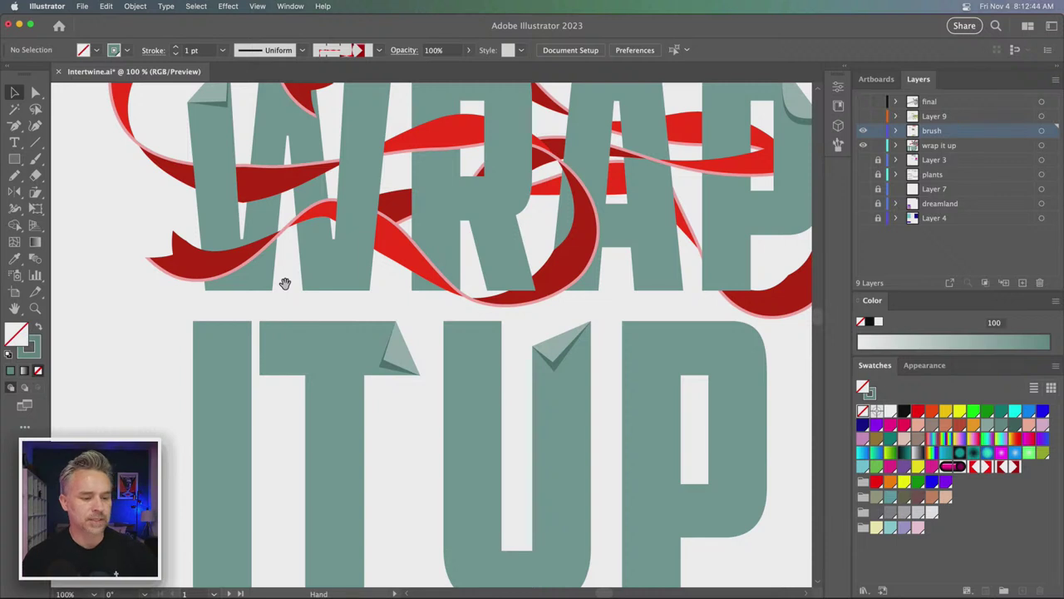
- Ungroup the IT group so the I and T are separate shapes
left_click_drag(284, 283, 365, 248)
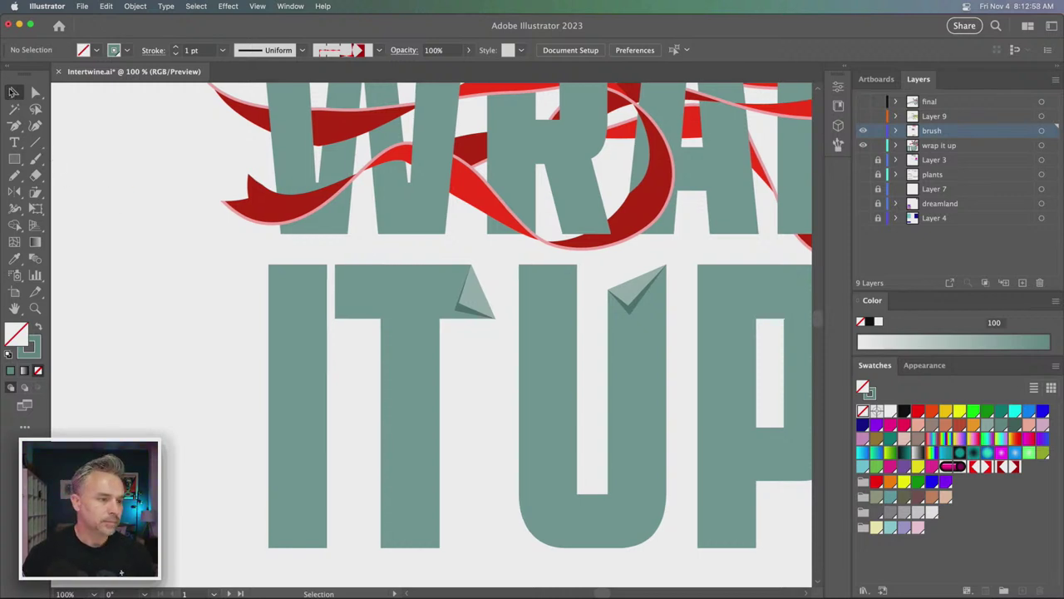
left_click(13, 91)
left_click(287, 316)
right_click(284, 296)
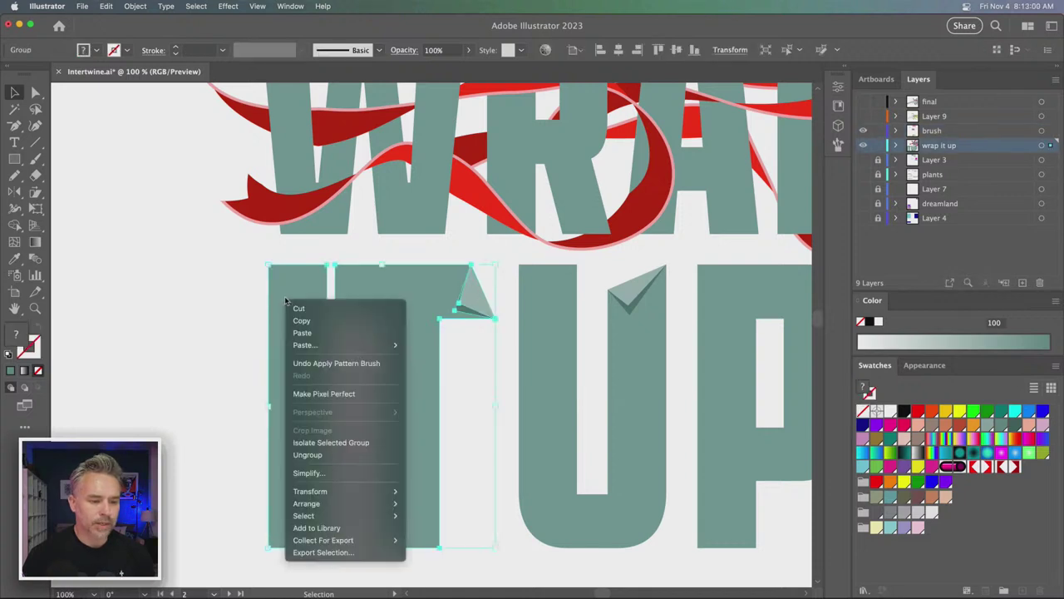
left_click(308, 453)
left_click(178, 360)
- Group the T with its folded corner, then deselect everything
left_click(424, 315)
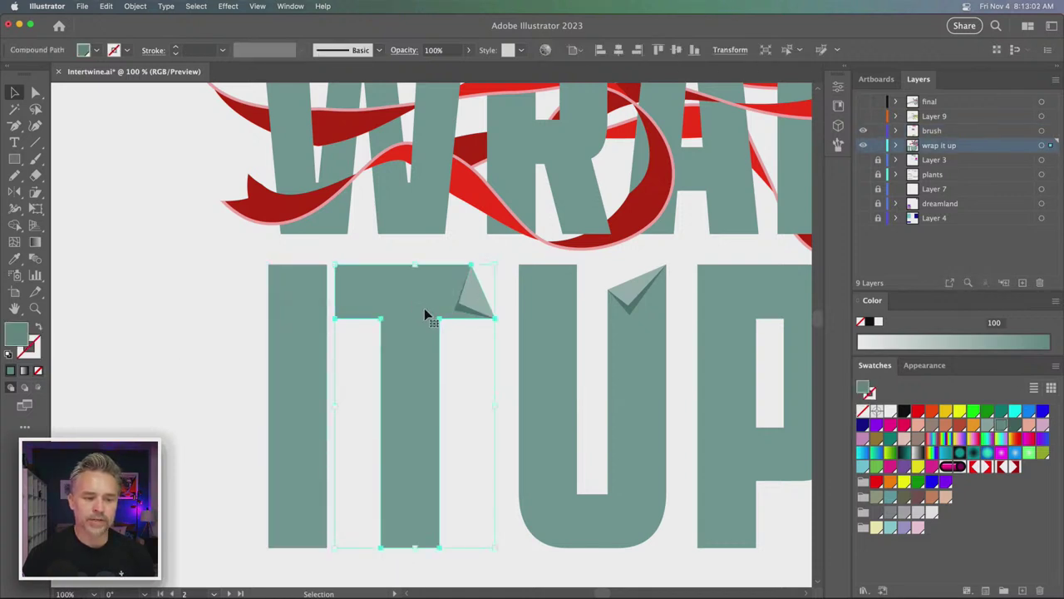
left_click(465, 375)
left_click_drag(492, 377, 468, 351)
left_click_drag(423, 288, 423, 288)
right_click(387, 285)
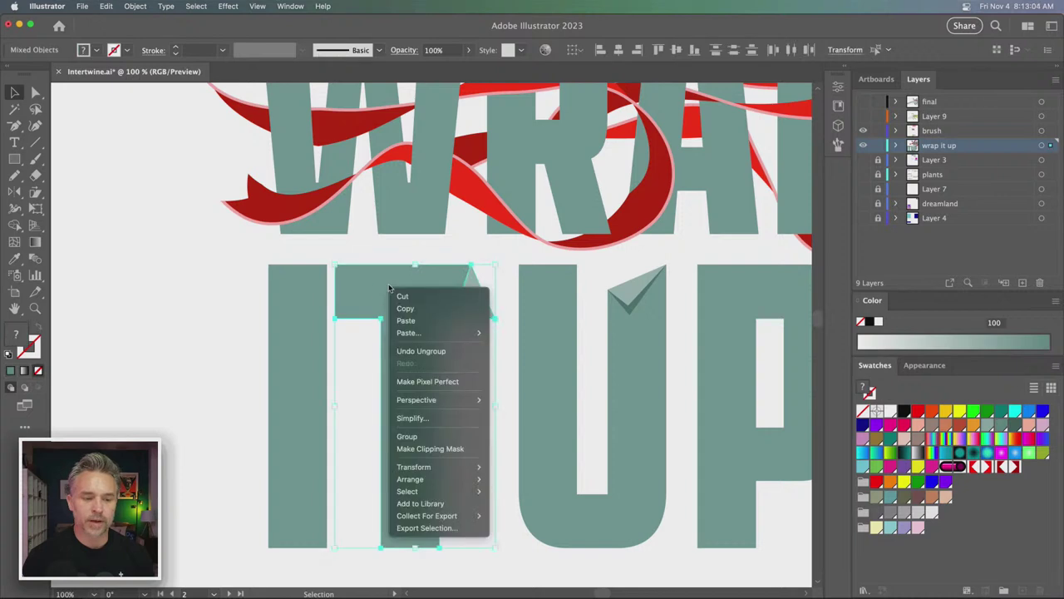
left_click(407, 436)
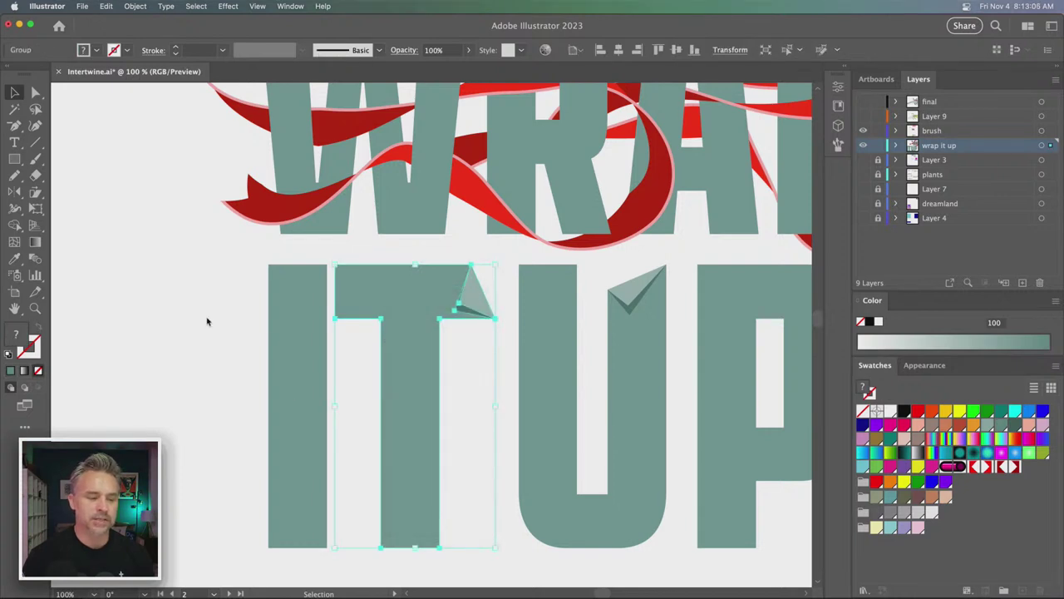
left_click(301, 339)
key("super+shift+a")
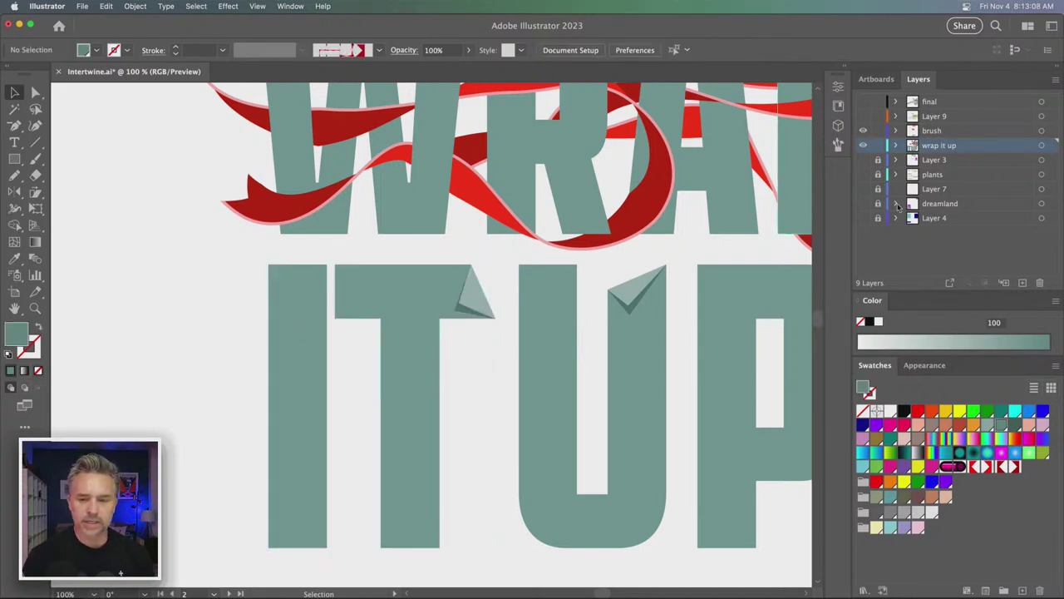
- Set the wrap it up layer colour to Light Red
double_click(1002, 148)
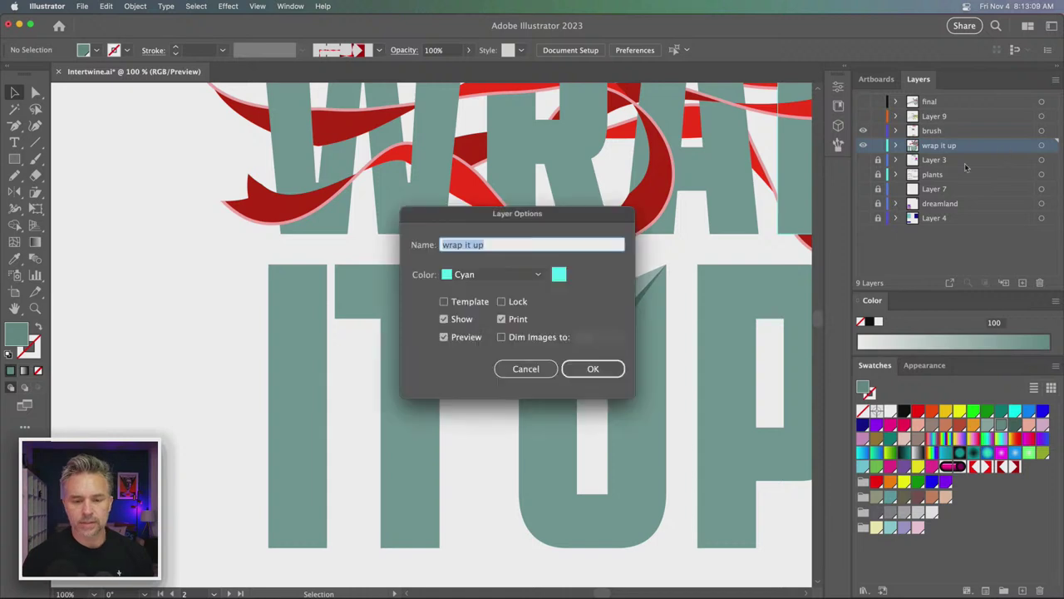
left_click(495, 274)
scroll(480, 363, "up", 3)
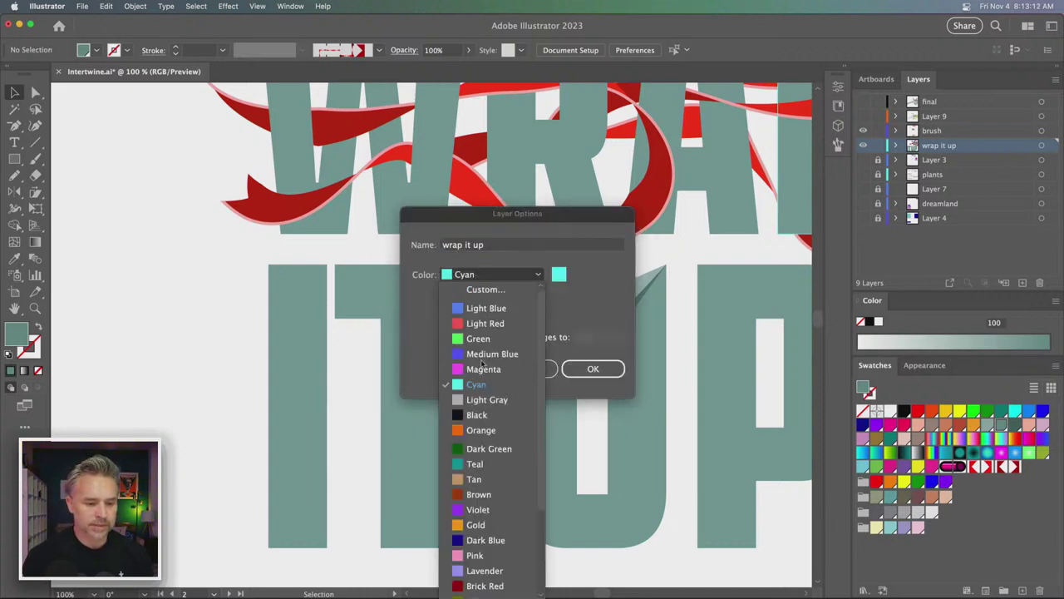
left_click(486, 325)
left_click(593, 369)
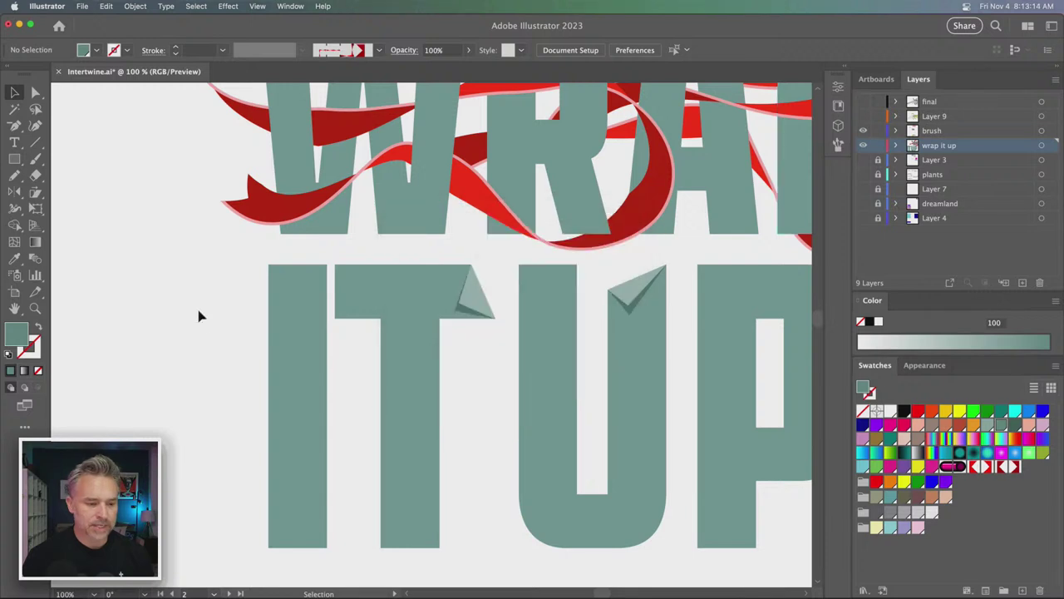
- Swap fill and stroke so drawing uses no fill and a stroke
left_click(301, 314)
scroll(250, 299, "left", 5)
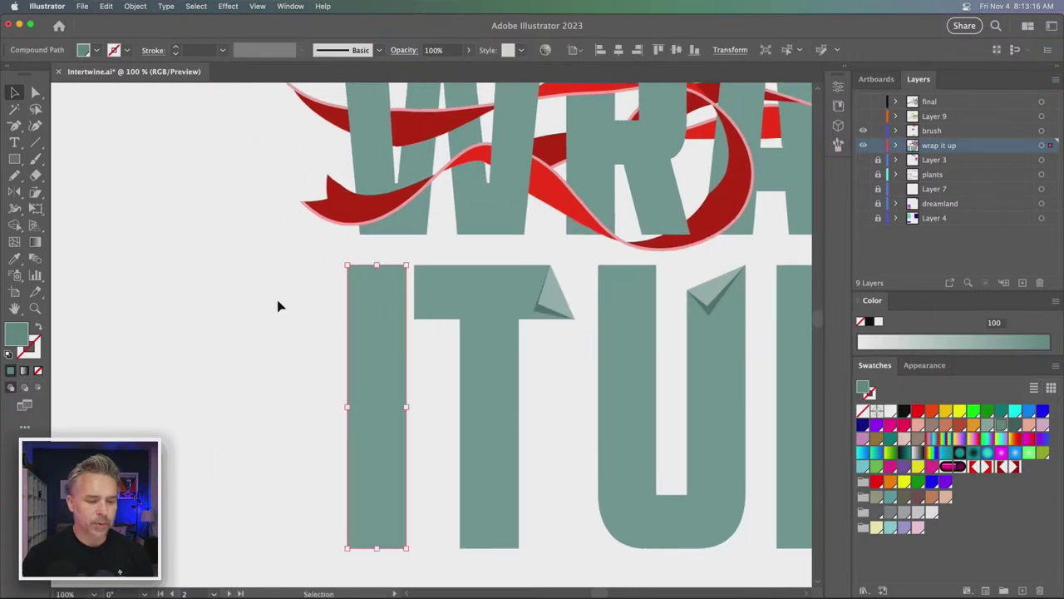
left_click(282, 306)
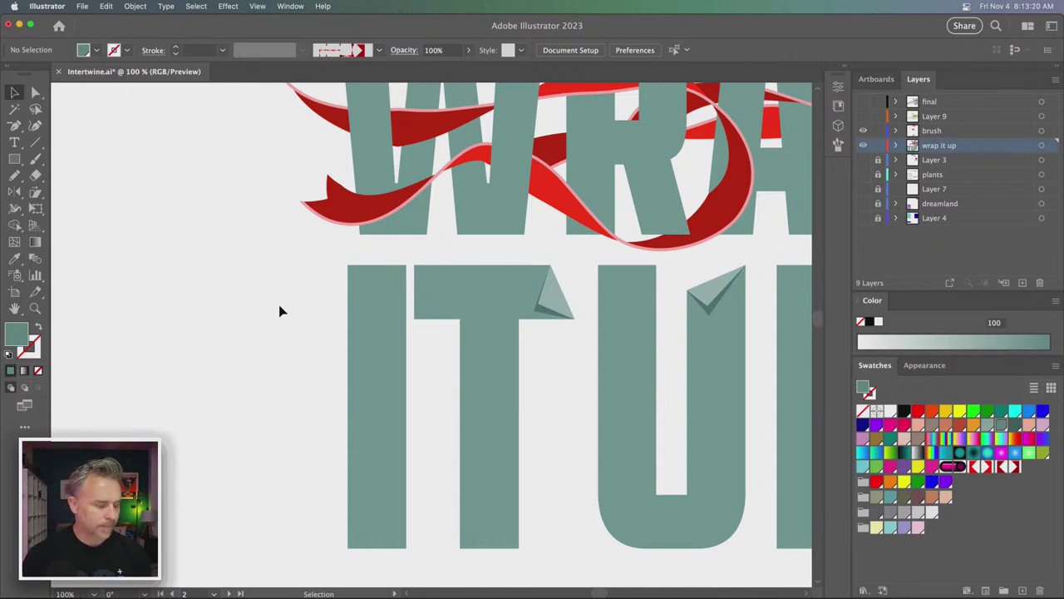
left_click(38, 326)
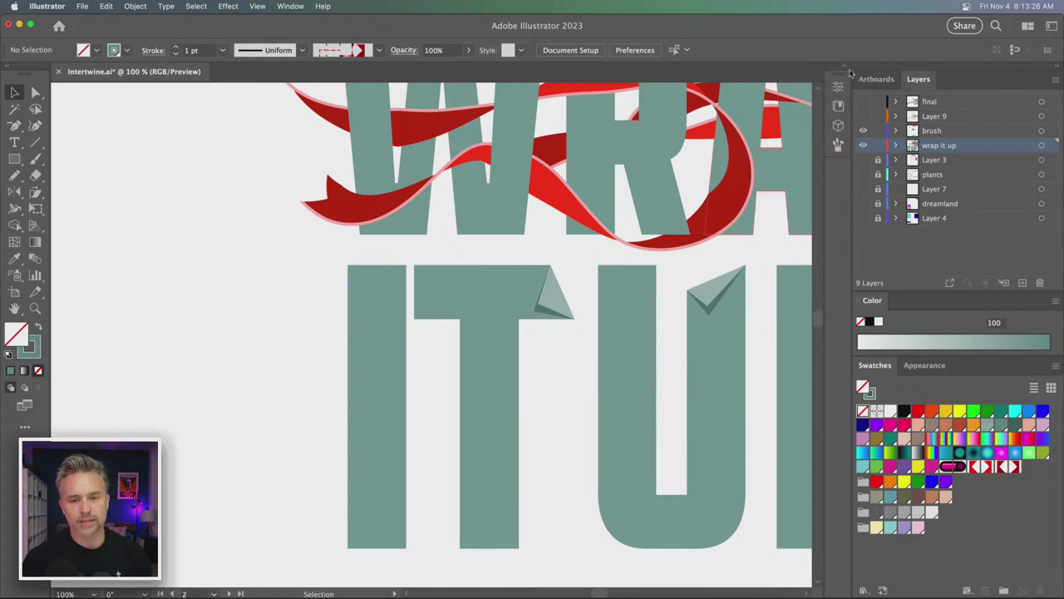
- Pick the red ribbon brush, dock Brushes beside Layers, and switch to the Pencil tool
left_click(837, 144)
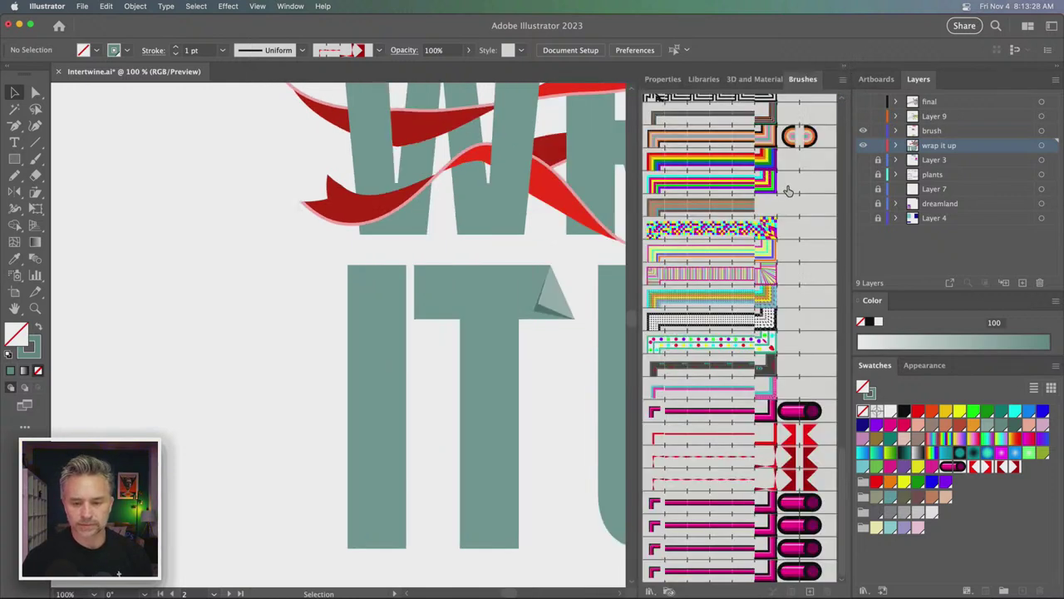
left_click(732, 487)
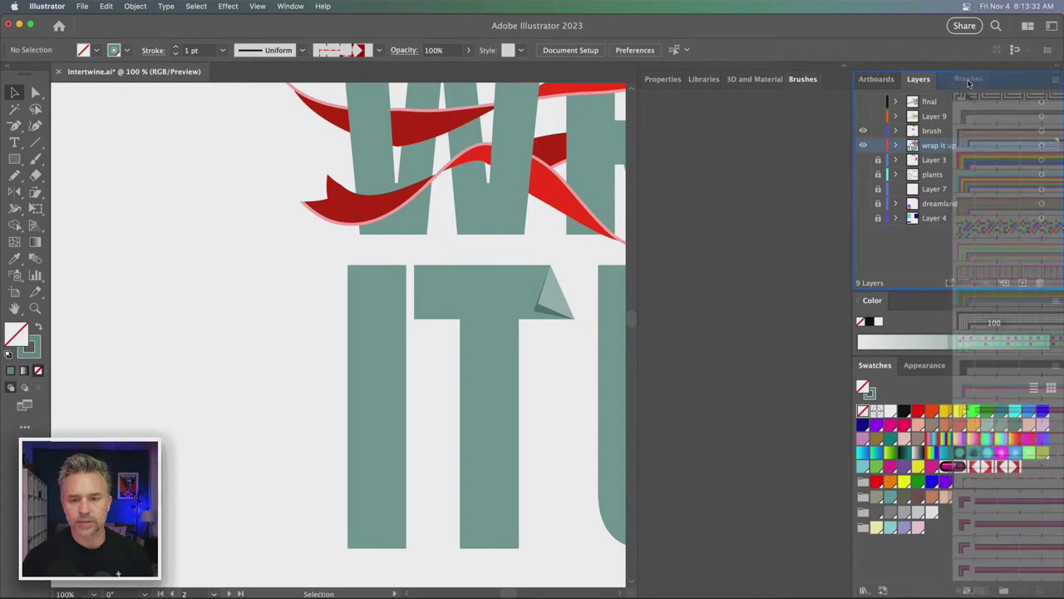
left_click_drag(809, 81, 968, 84)
left_click(843, 71)
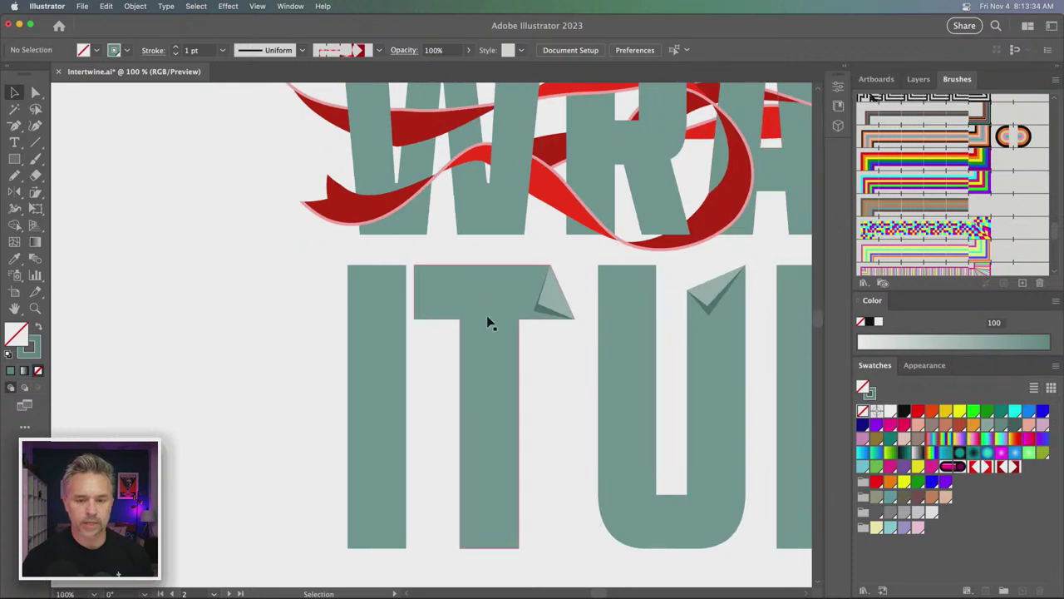
left_click(918, 79)
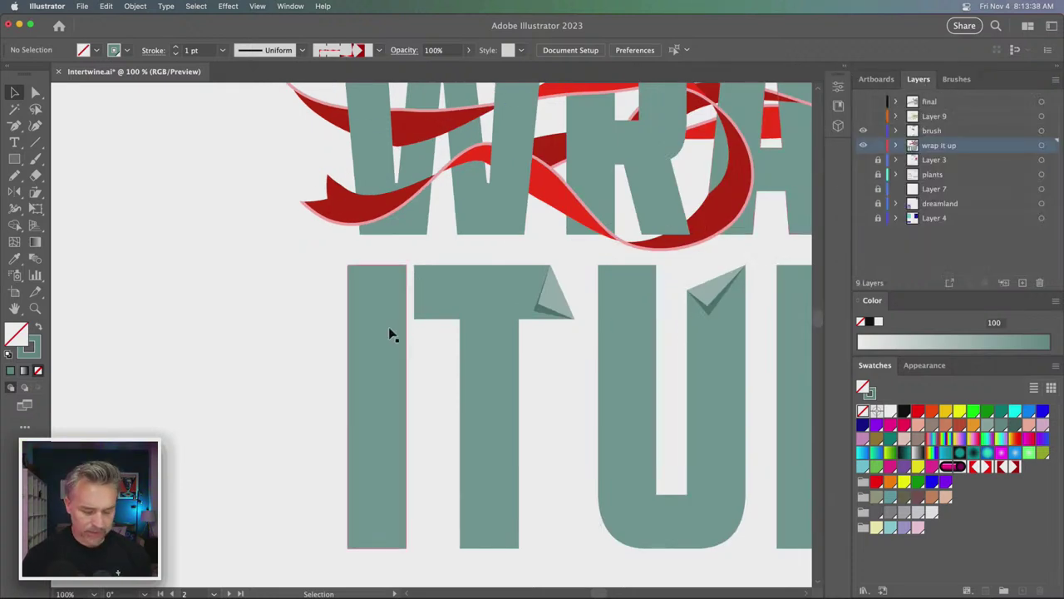
key("n")
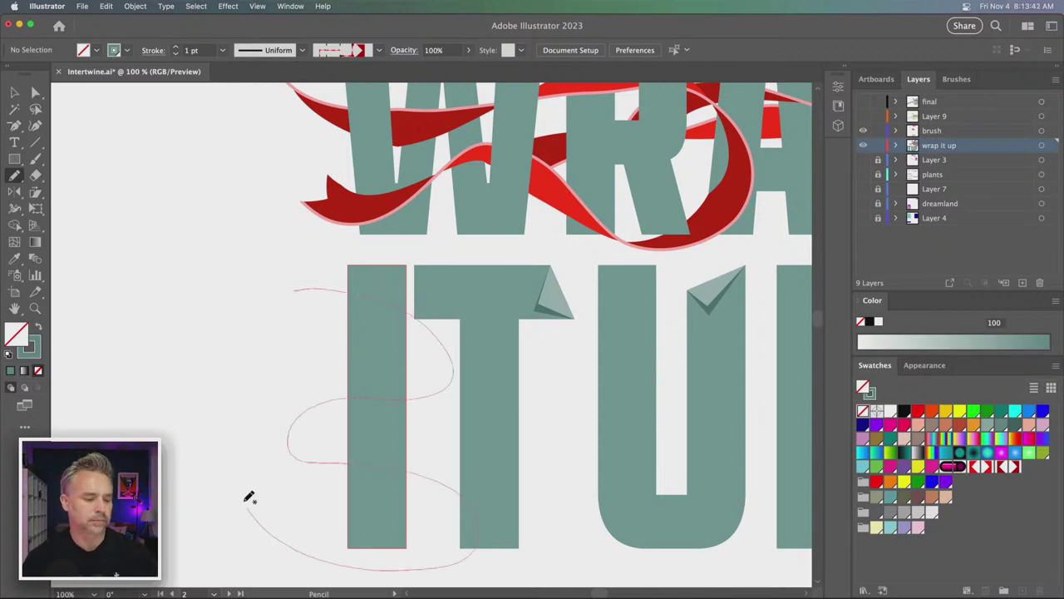
- Draw an S-curve pencil ribbon through the I and select it together with the I stem
left_click_drag(384, 296, 242, 500)
scroll(237, 475, "down", 3)
scroll(237, 475, "right", 2)
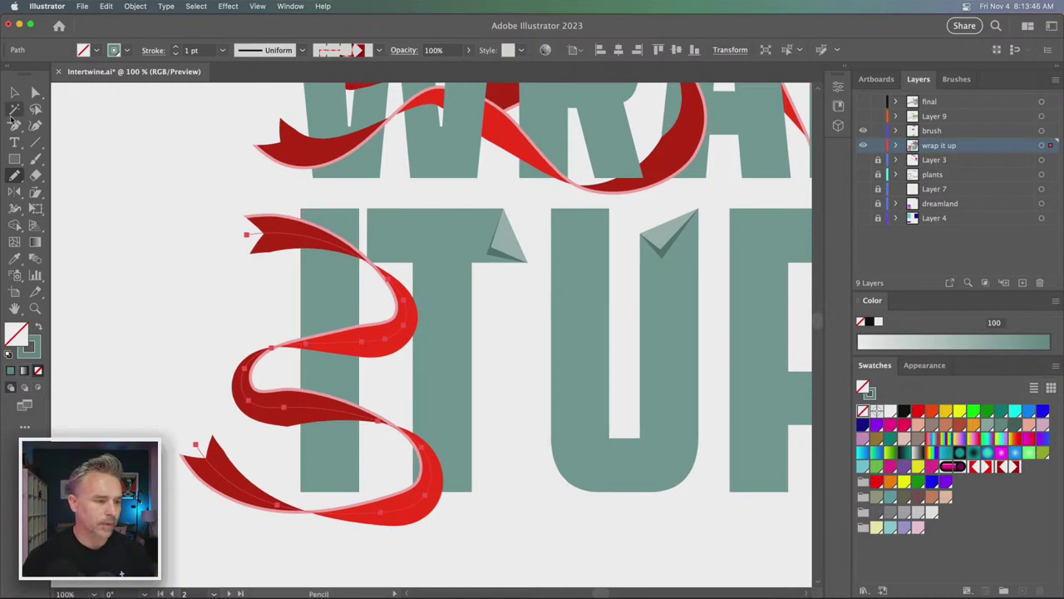
key("v")
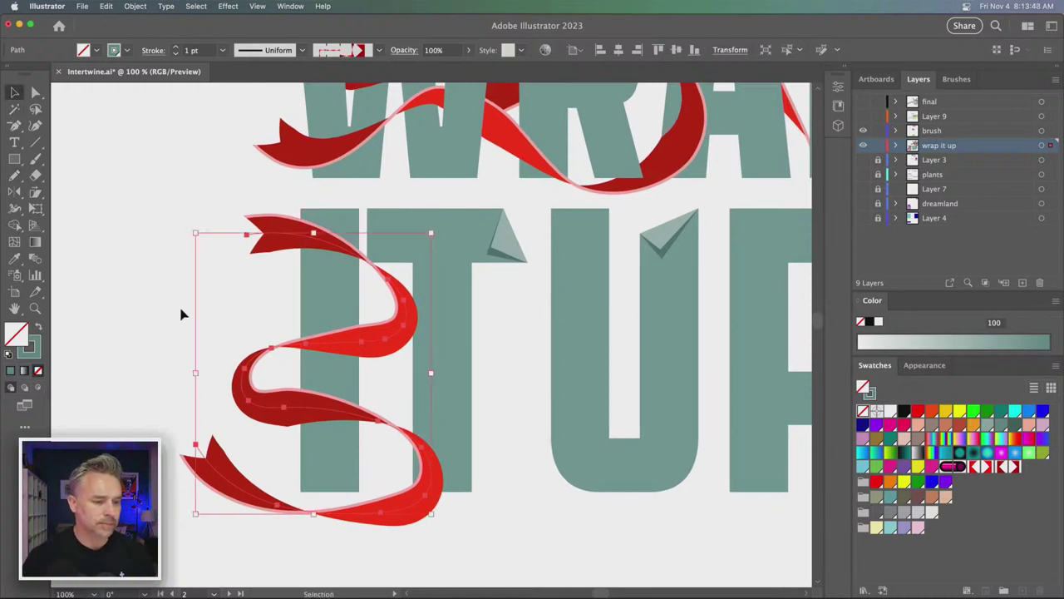
left_click_drag(158, 310, 323, 329)
left_click(136, 6)
mouse_move(140, 333)
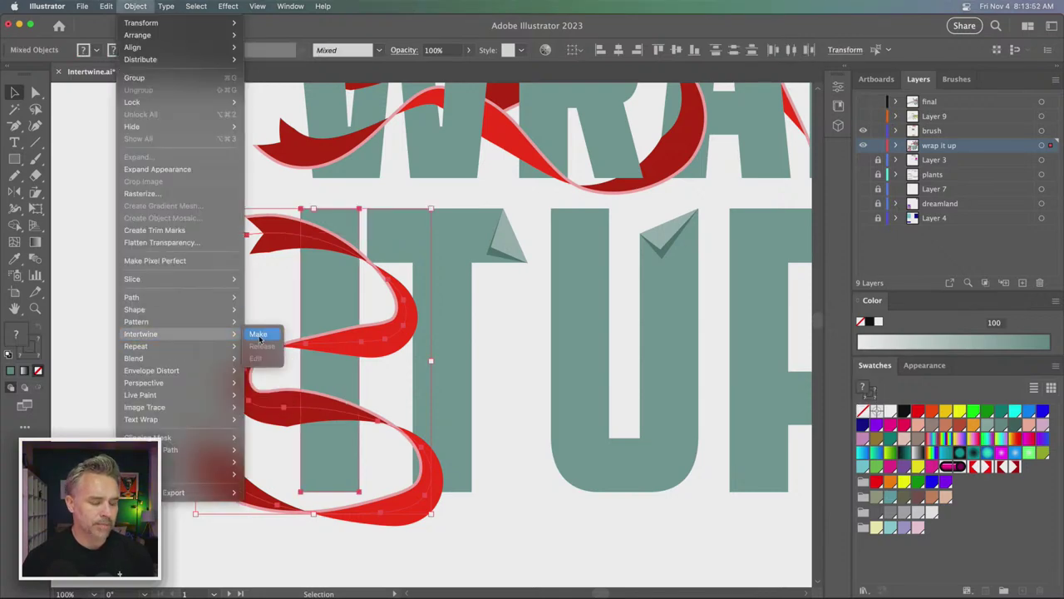
- Intertwine the ribbon with the I, tracing the area where they cross
left_click(258, 336)
scroll(258, 336, "up", 2)
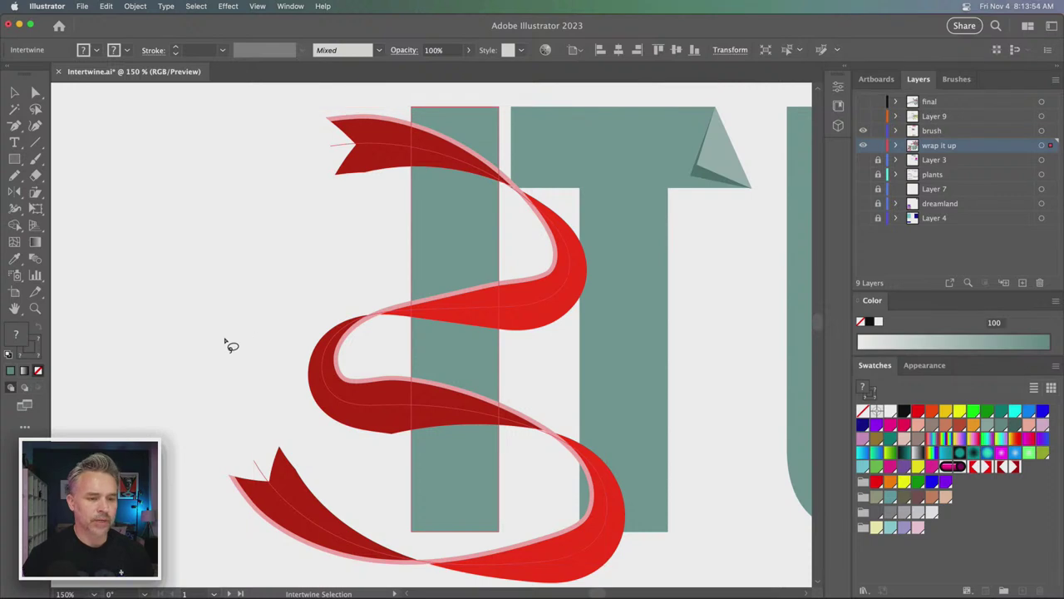
scroll(340, 263, "up", 3)
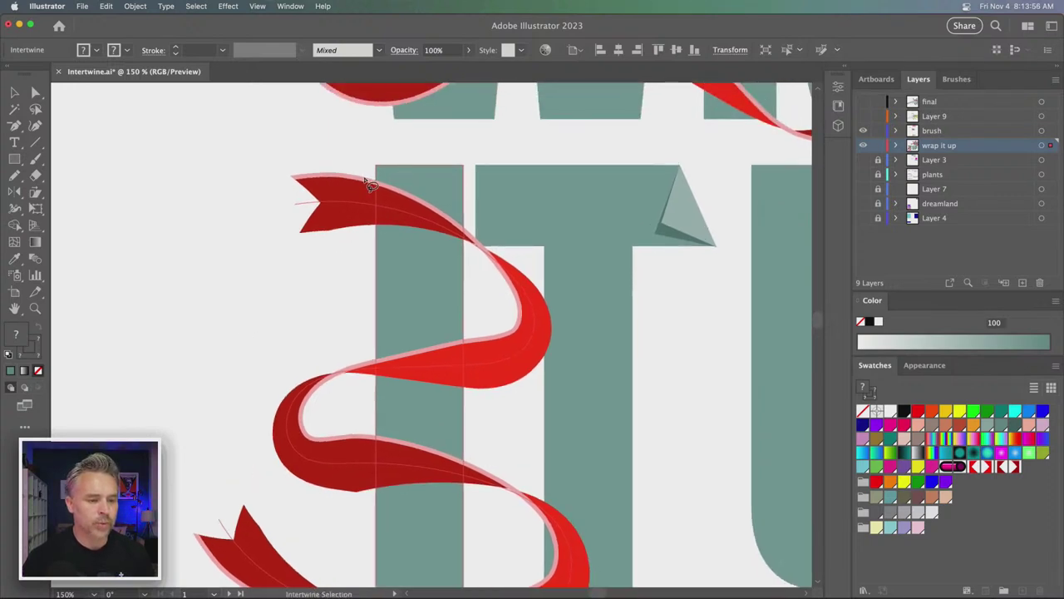
left_click_drag(351, 332, 355, 413)
key("v")
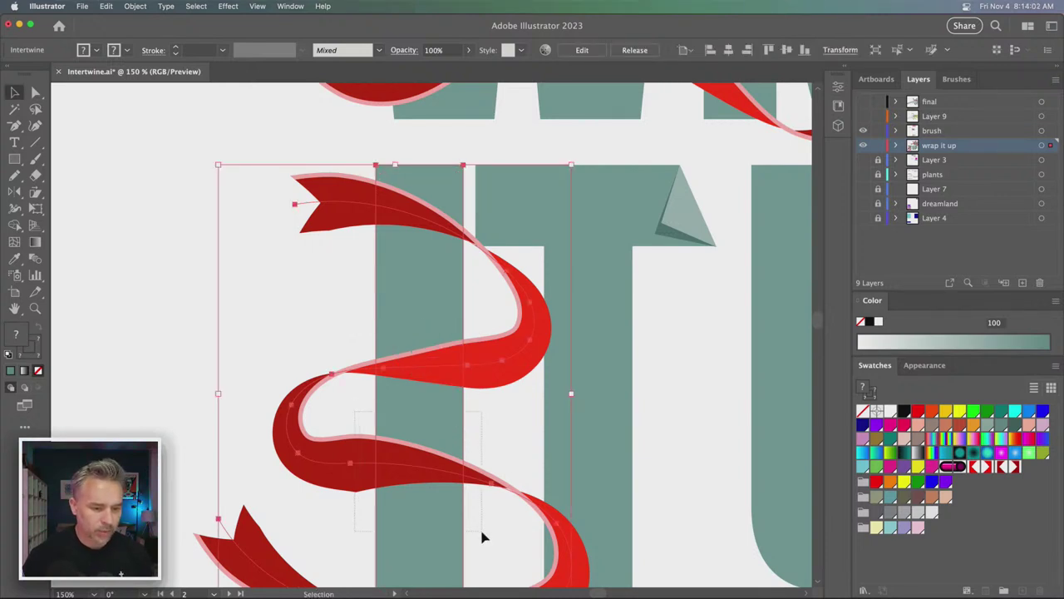
- Edit the intertwine to bring the ribbon forward at the lower crossing, then delete the ribbon
left_click(134, 6)
mouse_move(141, 333)
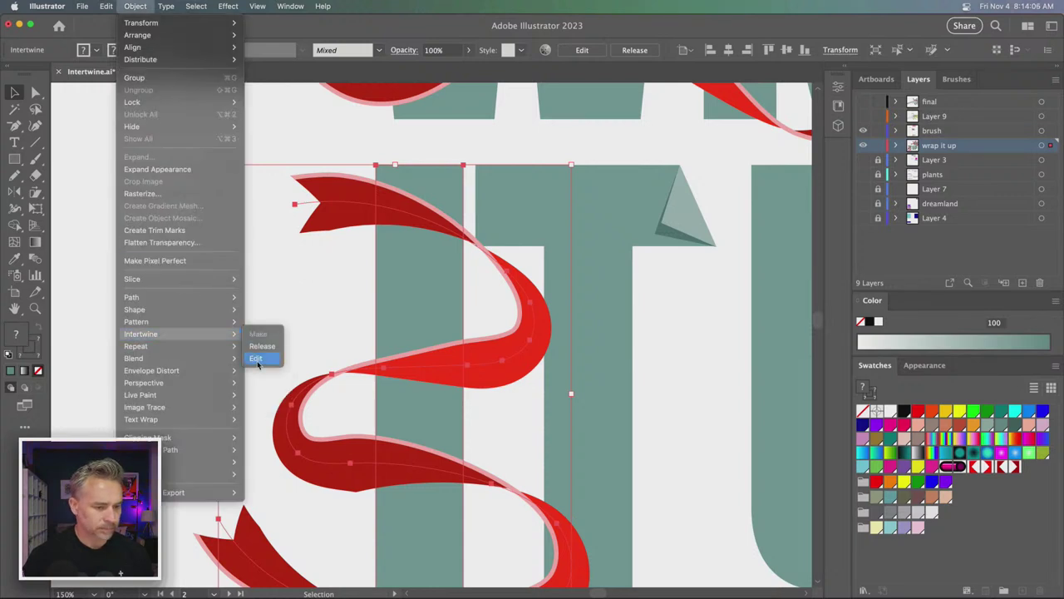
left_click(257, 364)
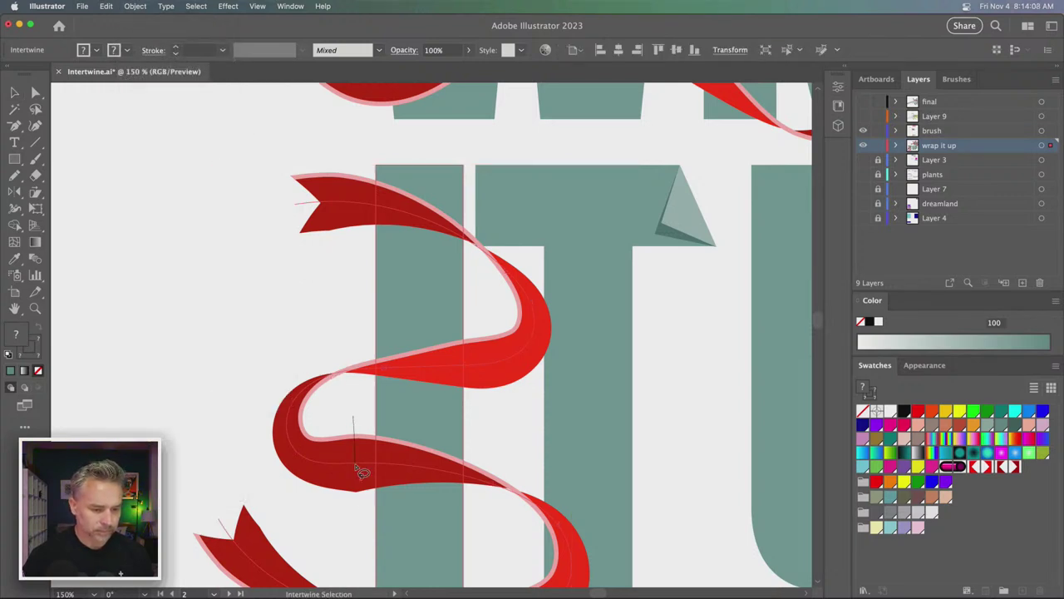
mouse_move(362, 472)
left_mouse_down()
mouse_move(476, 541)
mouse_move(320, 420)
mouse_move(361, 270)
mouse_move(341, 349)
left_mouse_up()
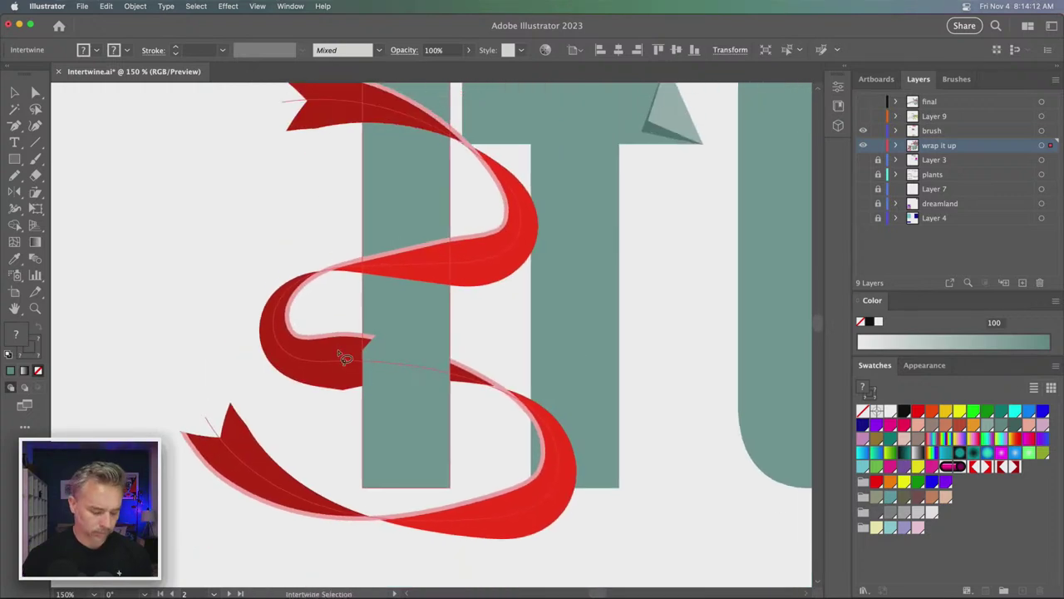
left_click(342, 348)
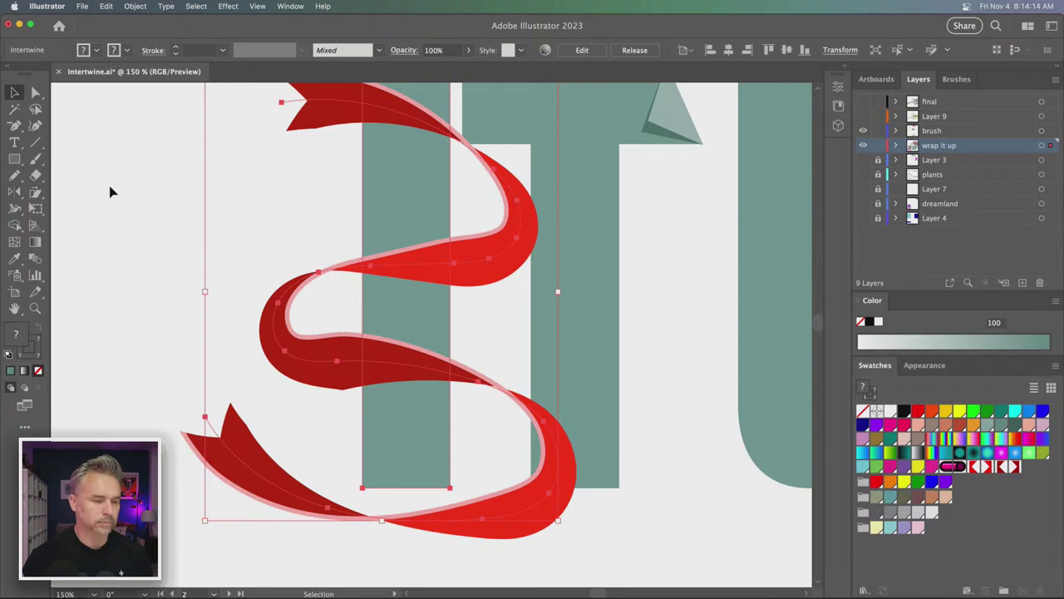
key("Delete")
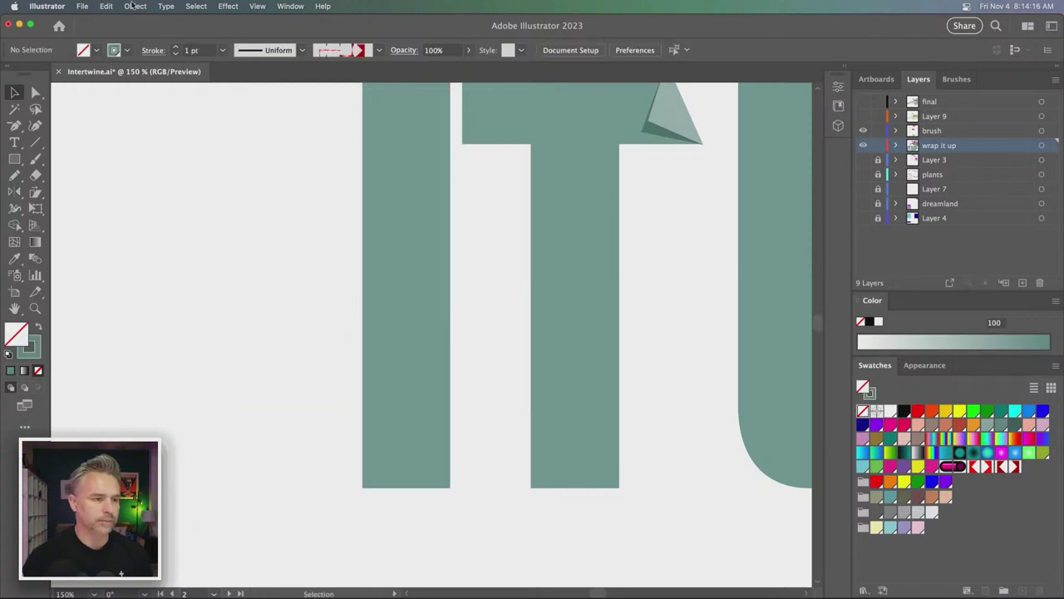
- Redo the pencil stroke to restore the ribbon and add the I stem to the selection
left_click(135, 7)
mouse_move(106, 6)
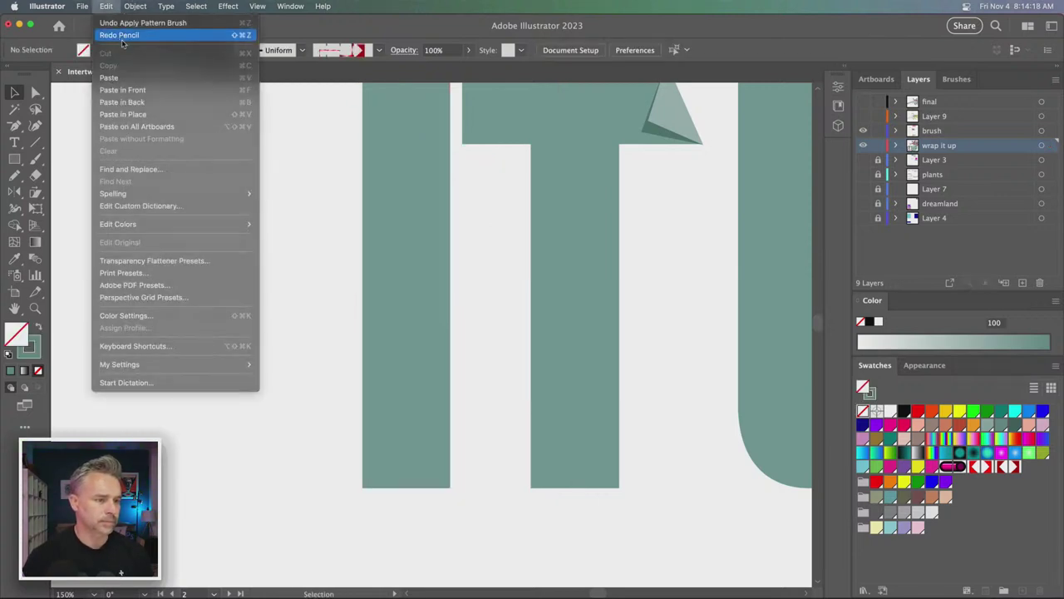
left_click(122, 38)
left_click(411, 98, "shift")
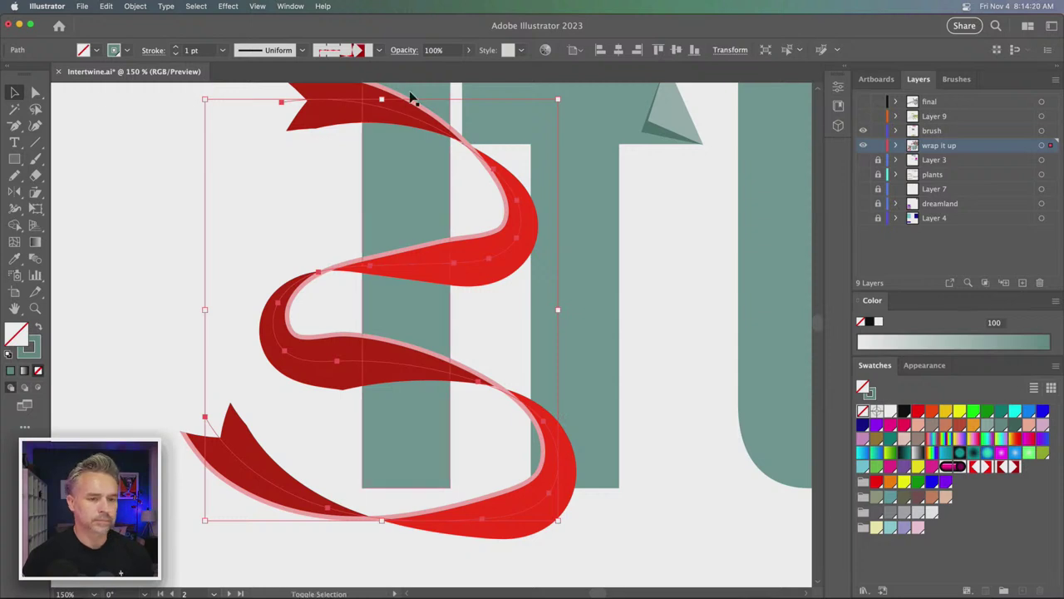
- Intertwine the ribbon with the I stem, tucking it behind the stem at the crossings
left_click(136, 7)
mouse_move(142, 334)
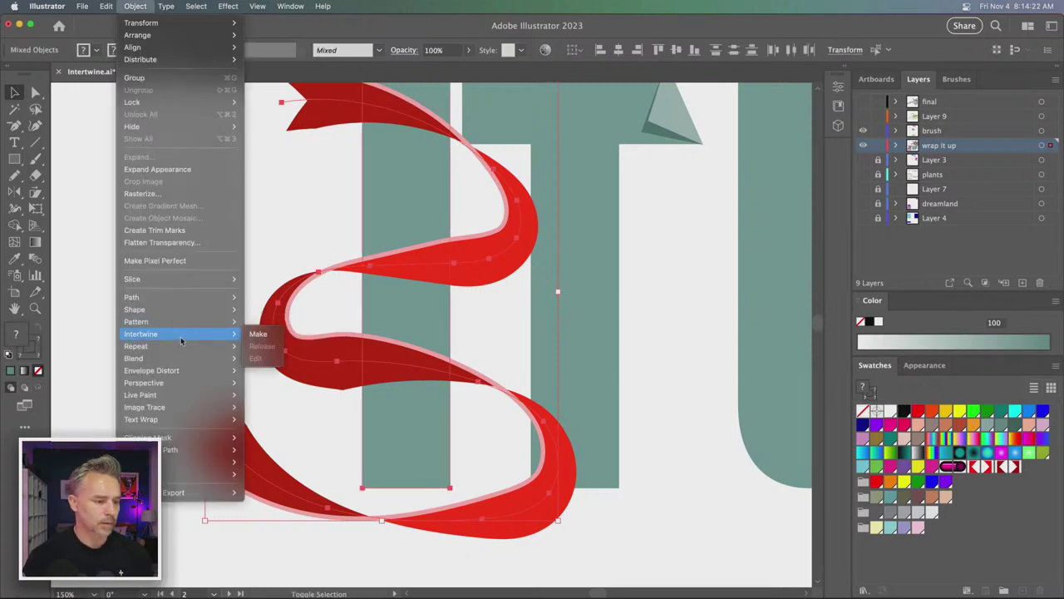
left_click(255, 334)
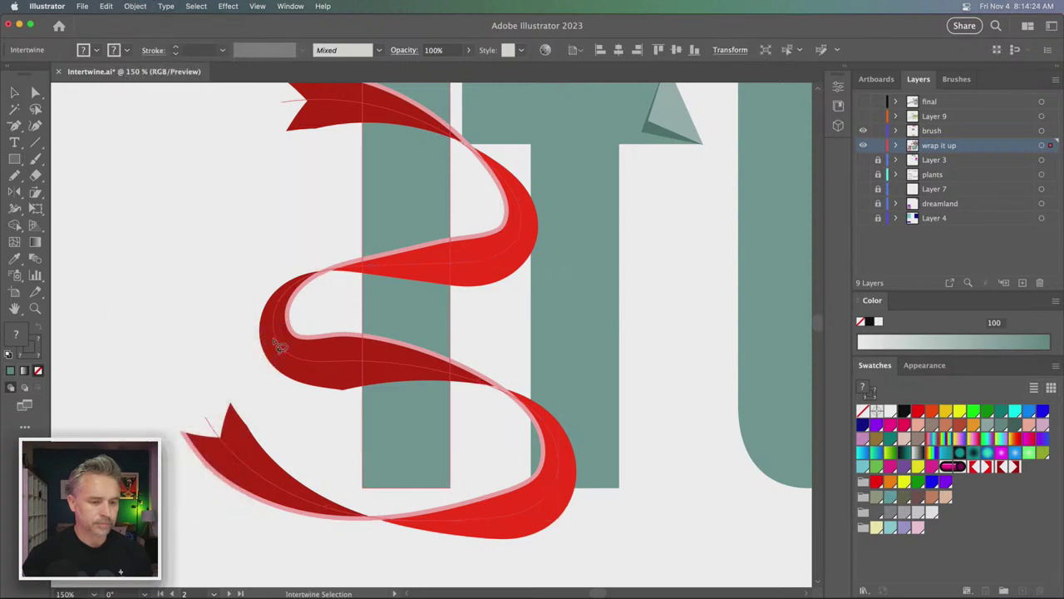
mouse_move(346, 318)
left_mouse_down()
mouse_move(475, 428)
mouse_move(475, 373)
mouse_move(345, 317)
left_mouse_up()
mouse_move(291, 273)
left_mouse_down()
mouse_move(304, 333)
mouse_move(309, 225)
mouse_move(288, 391)
left_mouse_up()
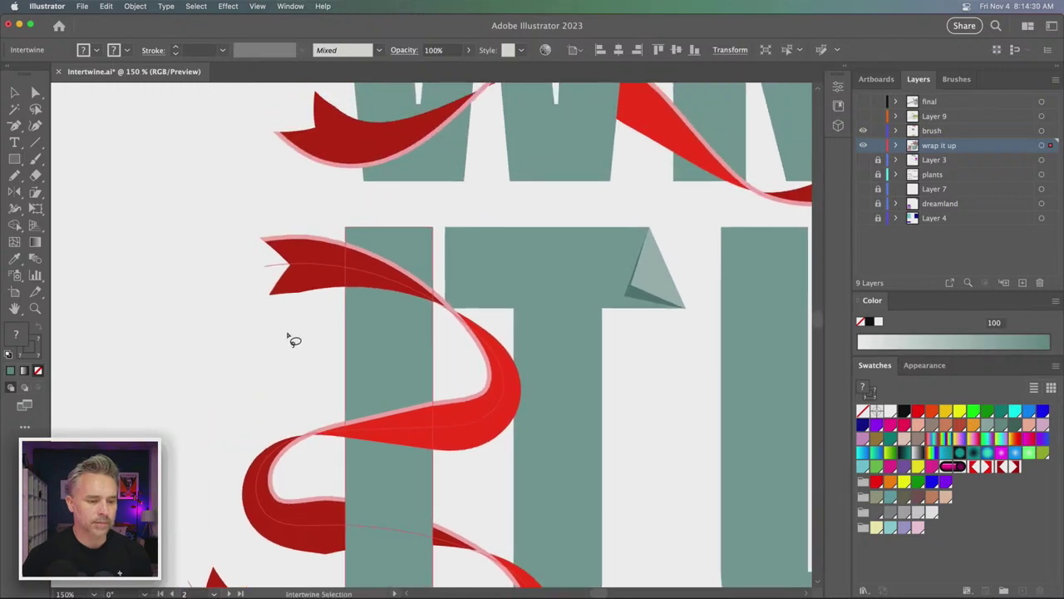
mouse_move(330, 228)
left_mouse_down()
mouse_move(331, 261)
mouse_move(408, 328)
mouse_move(441, 313)
mouse_move(441, 235)
mouse_move(332, 233)
left_mouse_up()
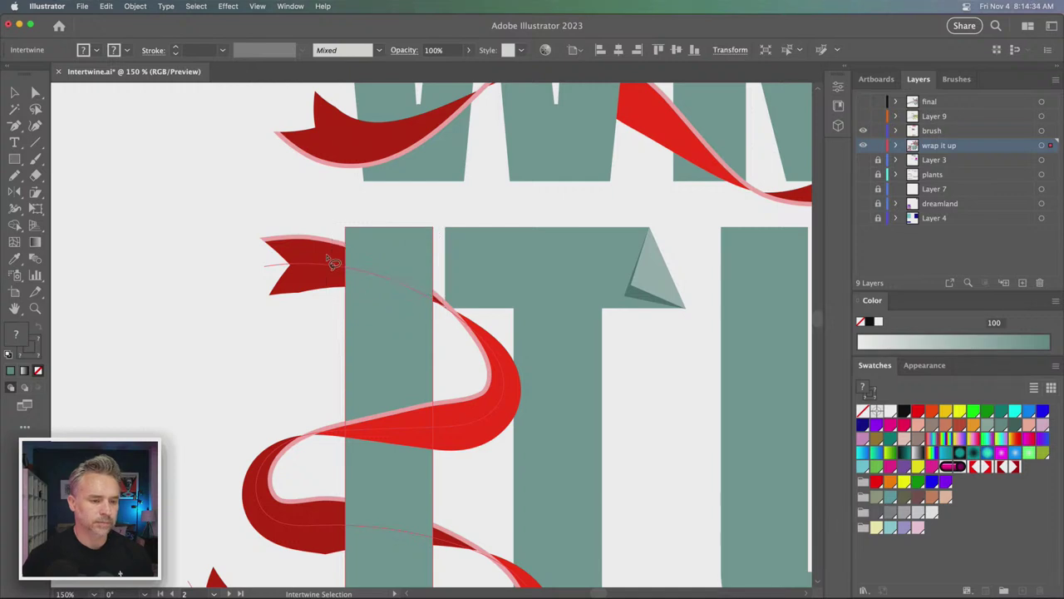
- Lower the ribbon's left tail end with the Direct Selection tool
left_click(36, 92)
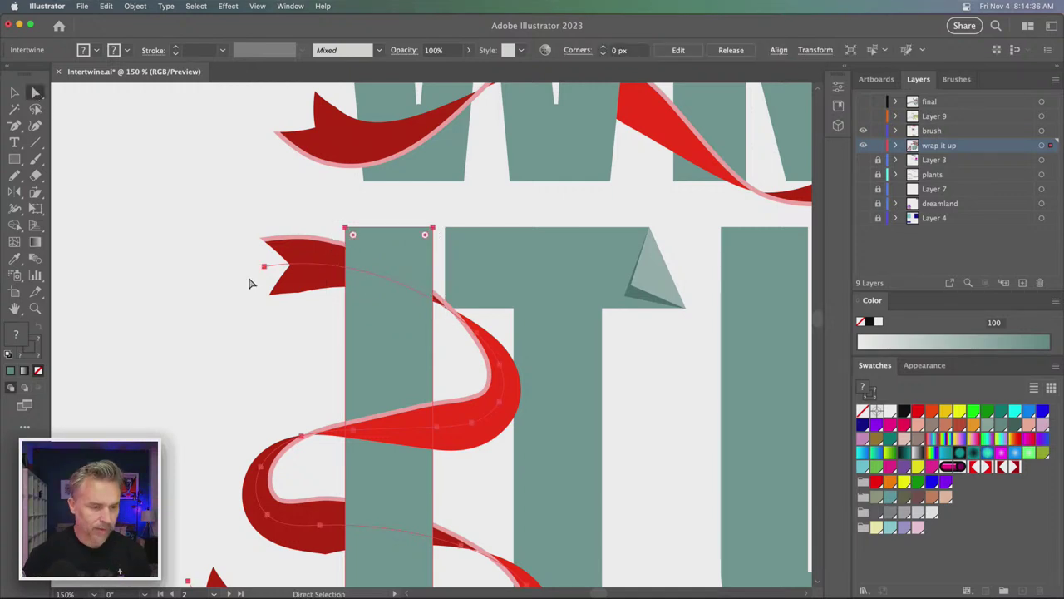
left_click_drag(263, 268, 263, 299)
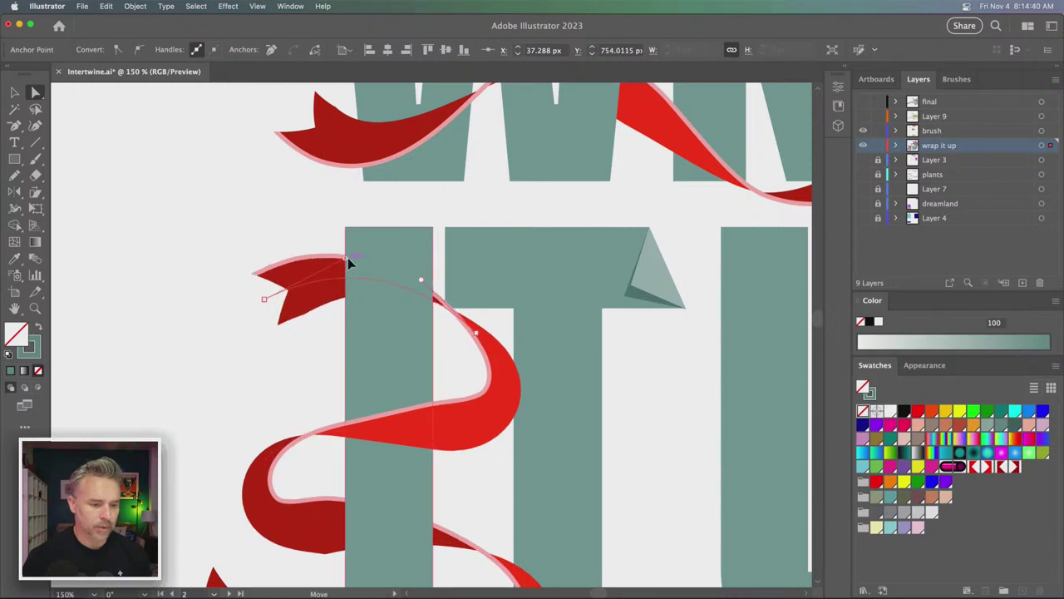
scroll(316, 357, "down", 4)
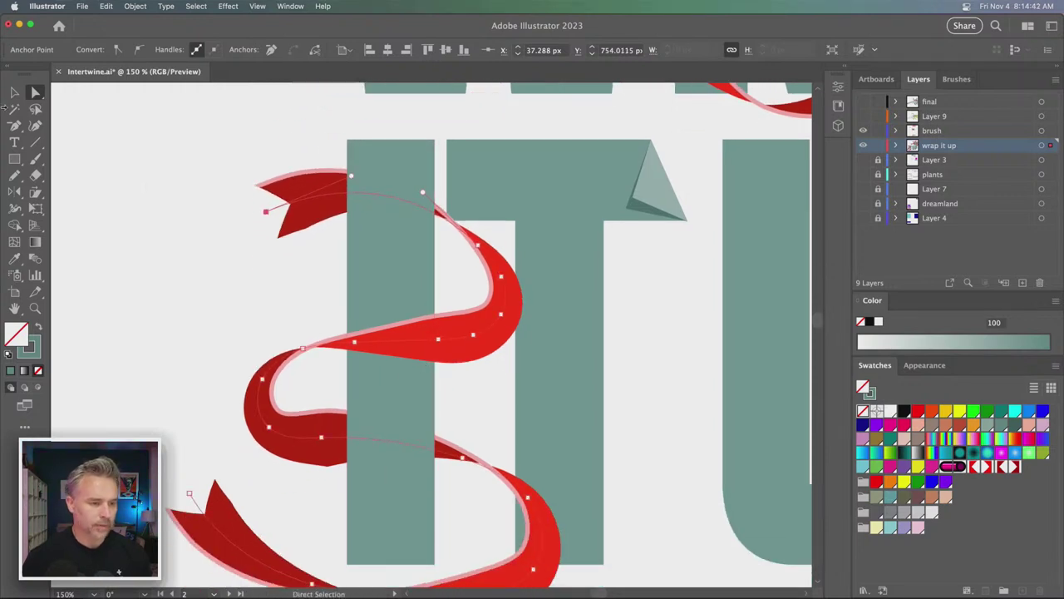
left_click(14, 92)
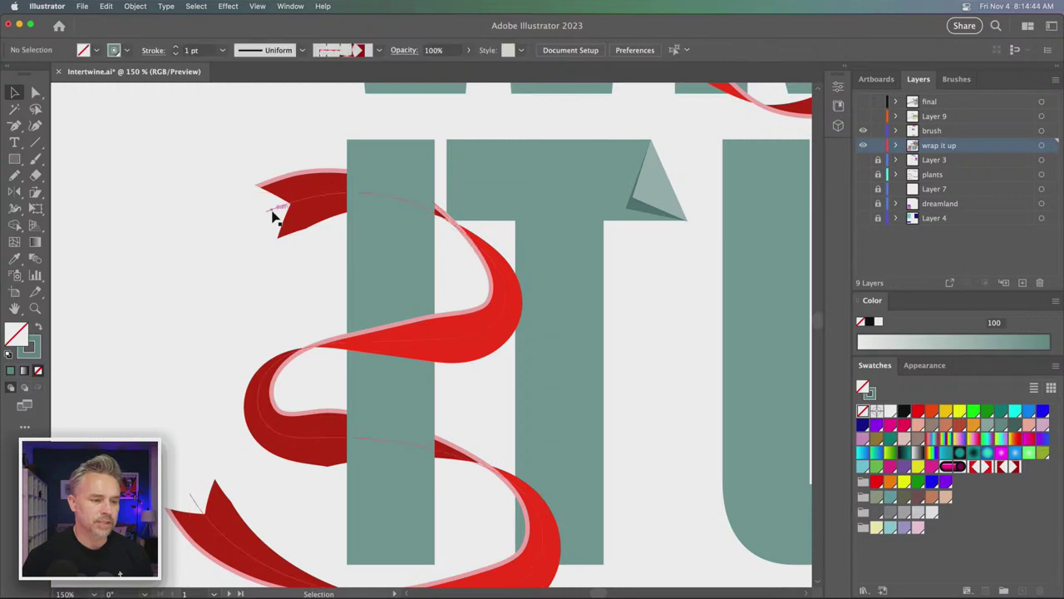
- Simplify the whole intertwined ribbon path with Object > Path > Simplify
left_click(274, 216)
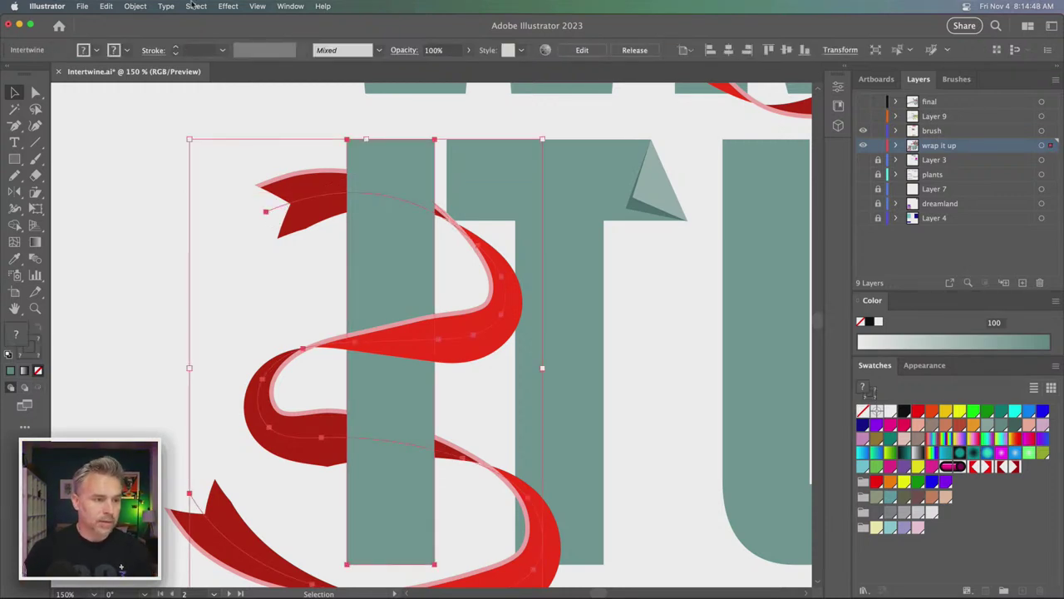
left_click(134, 6)
mouse_move(131, 296)
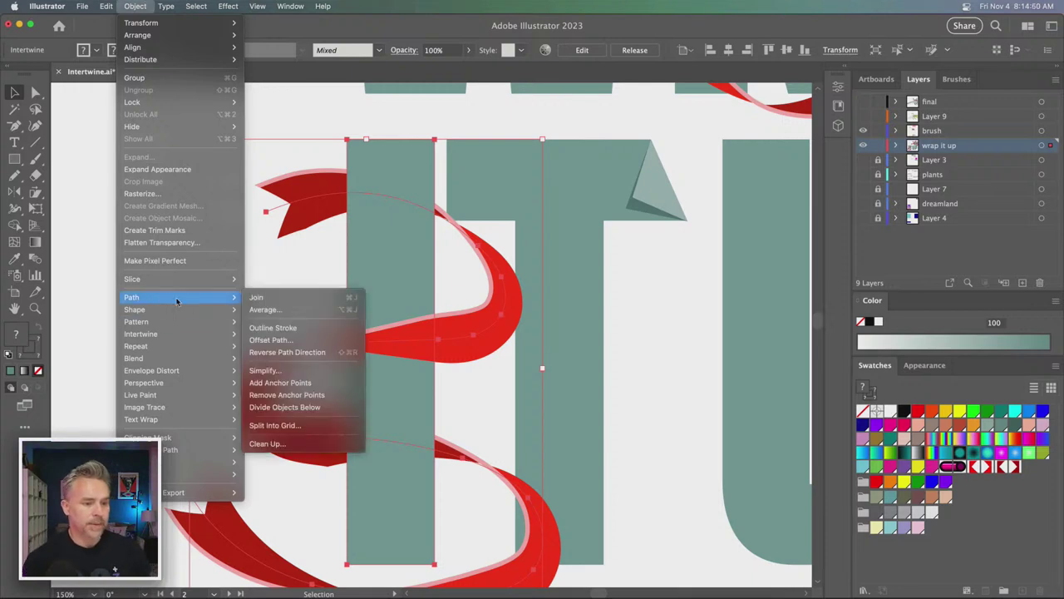
left_click(299, 370)
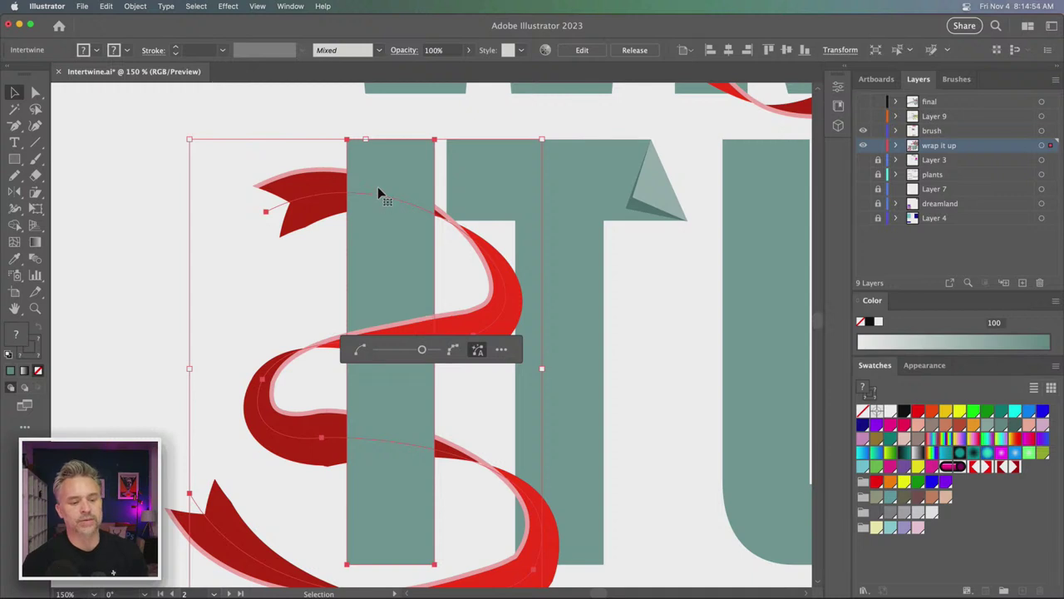
left_click(163, 215)
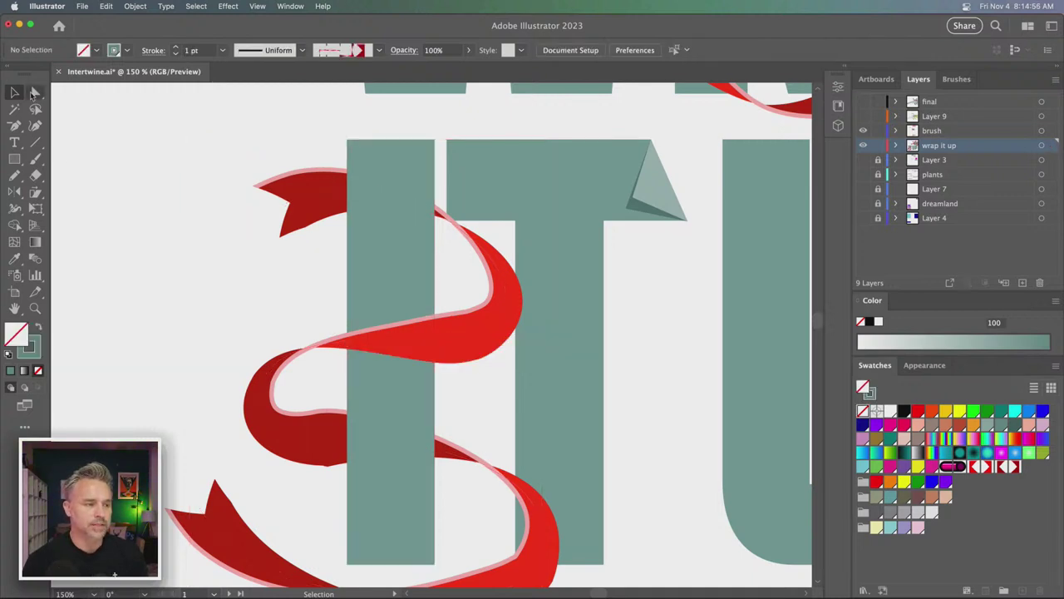
- Shift the ribbon's middle-bend anchor right and reshape its lower-right curve
left_click(33, 93)
scroll(230, 375, "down", 3)
left_click(332, 363)
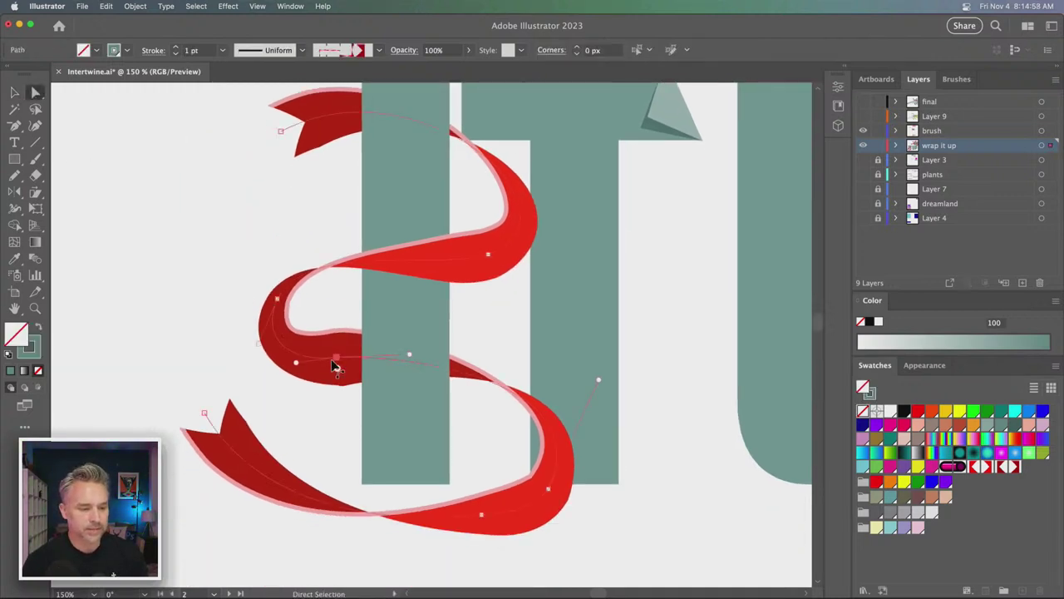
left_click_drag(334, 359, 402, 360)
left_click_drag(546, 489, 524, 481)
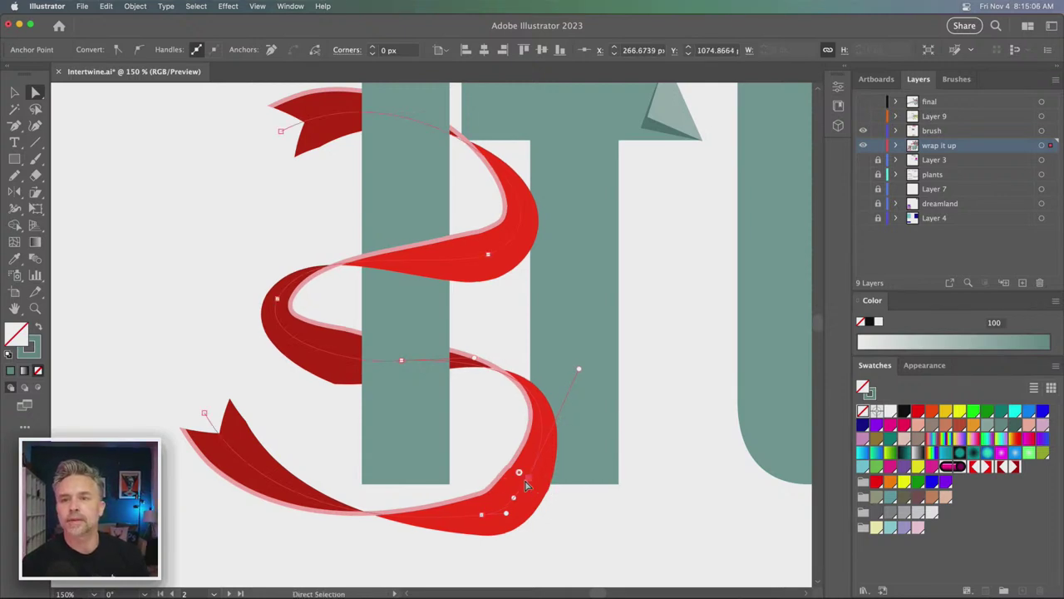
mouse_move(482, 514)
left_mouse_down()
mouse_move(409, 513)
mouse_move(458, 515)
left_mouse_up()
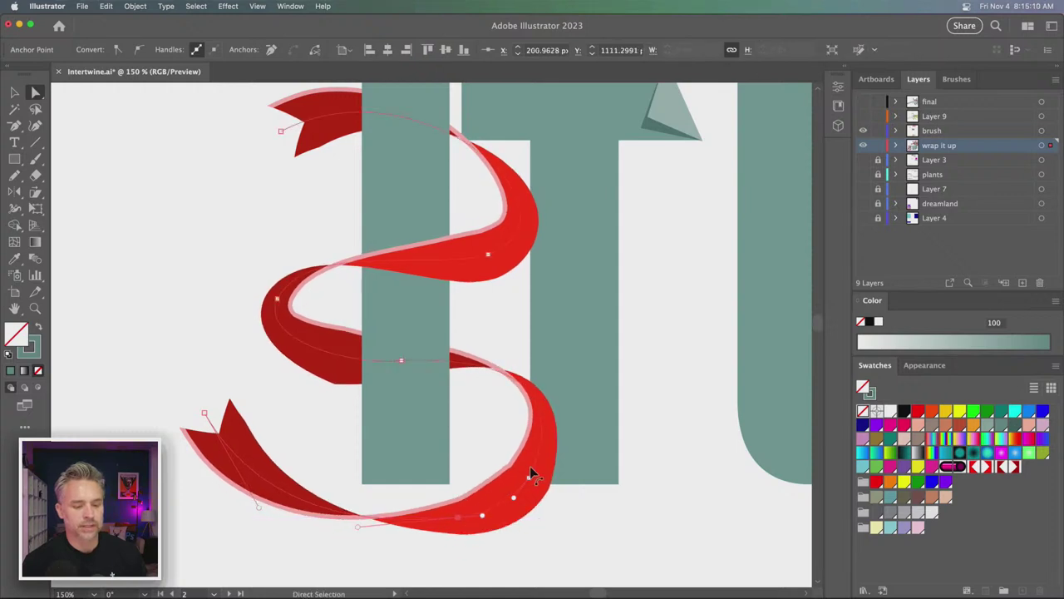
left_click_drag(530, 470, 517, 462)
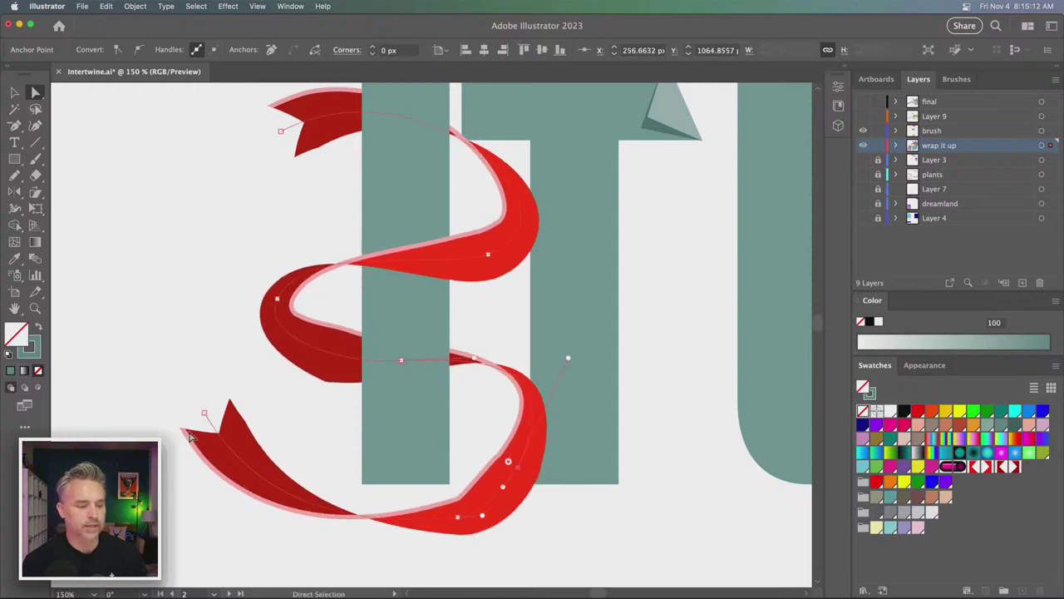
- Reshape the lower-left tail, left curve and bottom anchor, then zoom out to review
left_click_drag(189, 435, 262, 407)
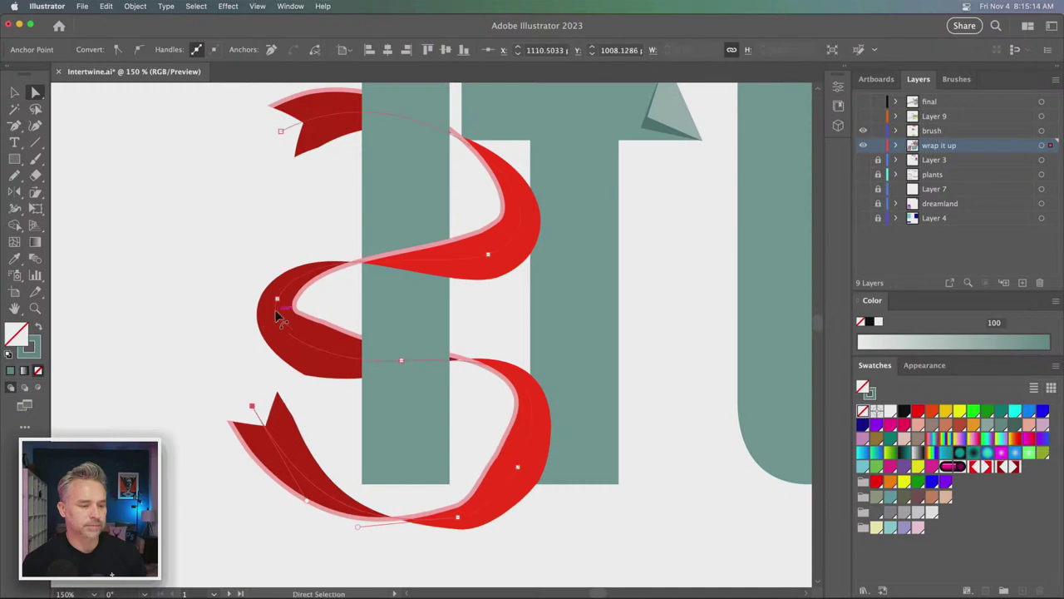
left_click_drag(276, 310, 320, 313)
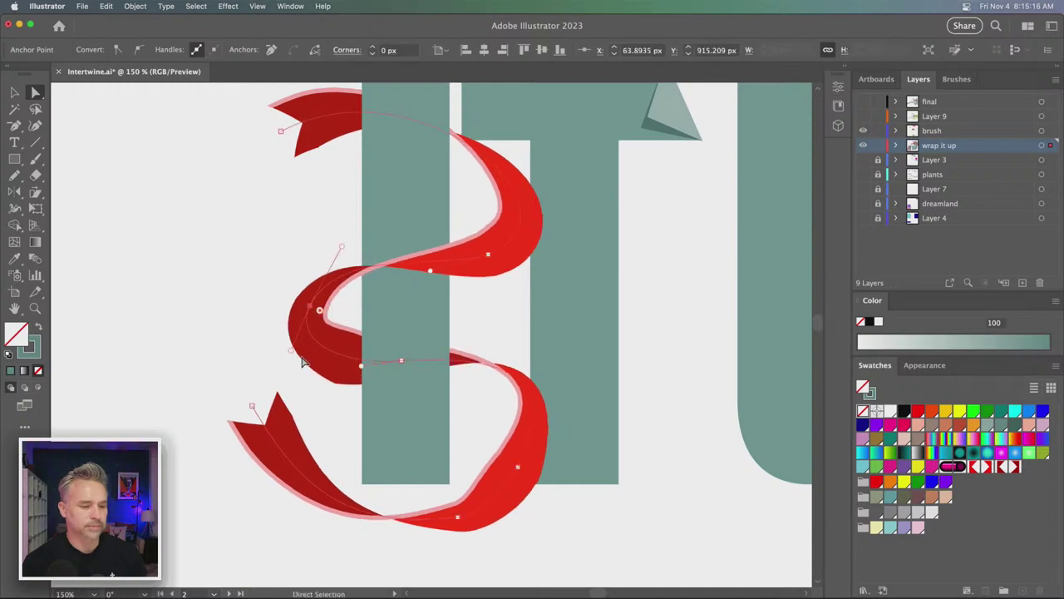
mouse_move(291, 353)
left_mouse_down()
mouse_move(326, 397)
mouse_move(297, 354)
left_mouse_up()
mouse_move(401, 361)
left_mouse_down()
mouse_move(439, 363)
mouse_move(395, 391)
mouse_move(375, 368)
mouse_move(439, 363)
left_mouse_up()
left_click(419, 357)
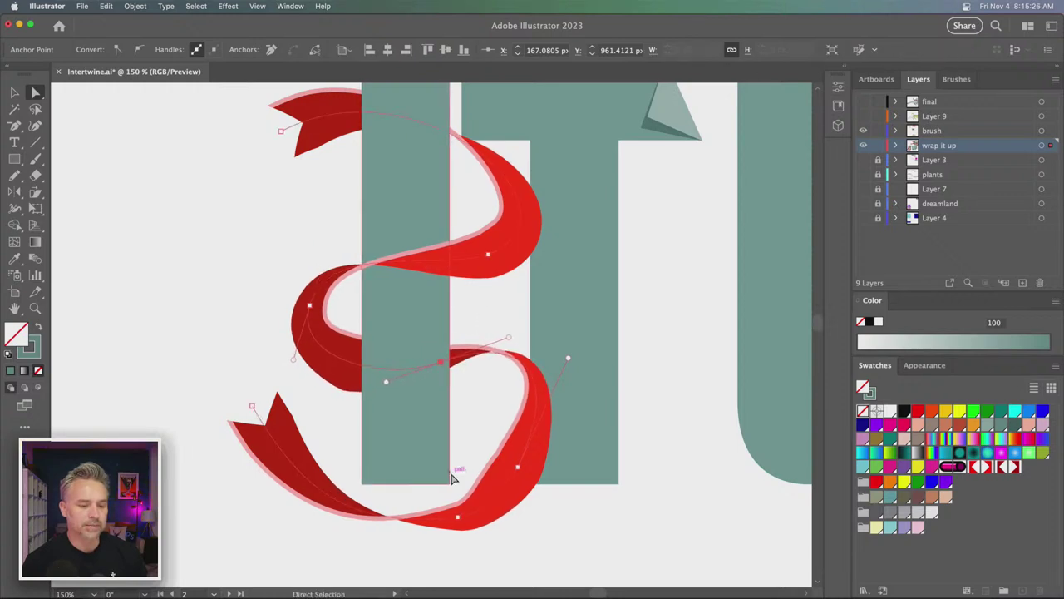
left_click_drag(457, 521, 441, 517)
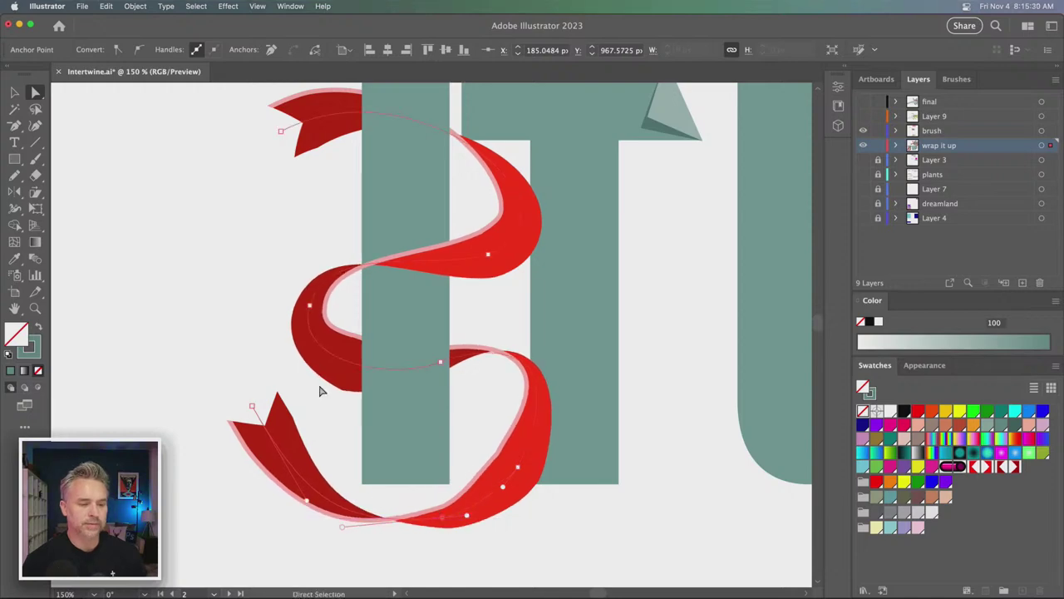
left_click(210, 273)
key("super+minus")
key("super+minus")
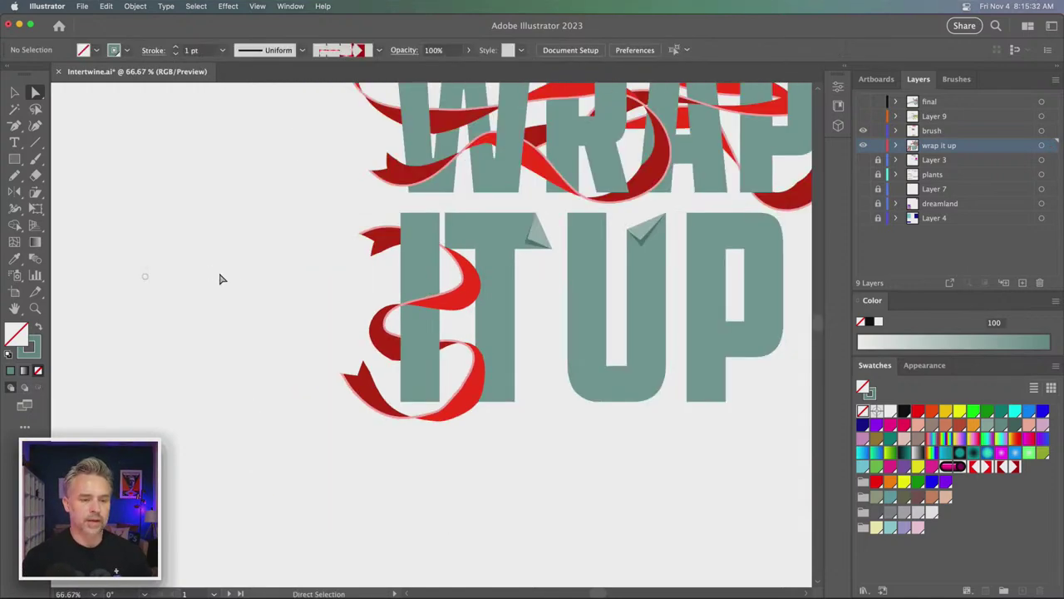
- Zoom in and center the view on the ribbon brush samples
mouse_move(219, 277)
left_mouse_down()
mouse_move(273, 349)
mouse_move(224, 468)
left_mouse_up()
left_click_drag(324, 252, 321, 287)
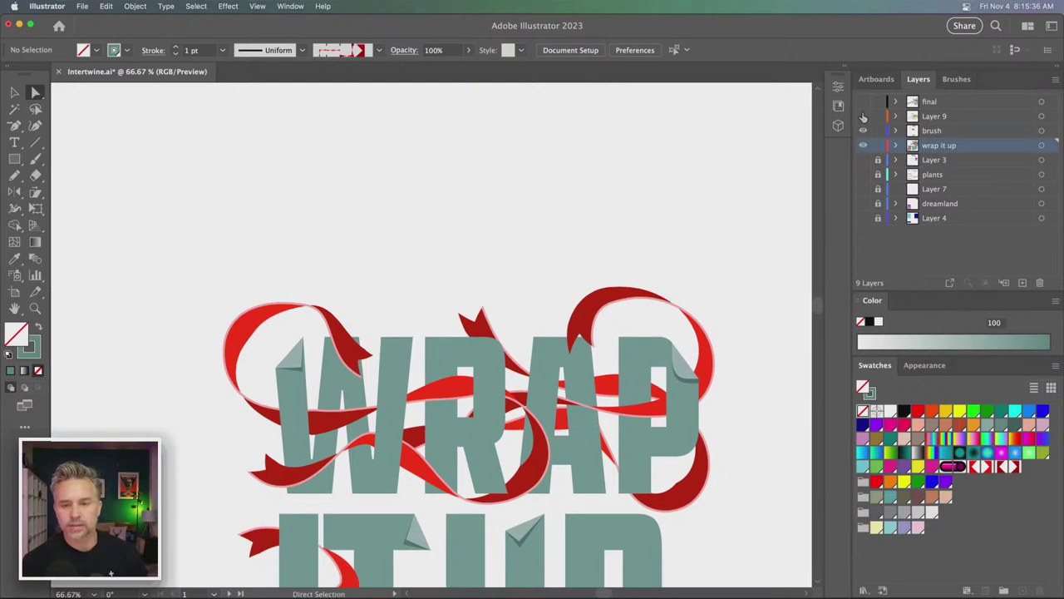
left_click(863, 161)
left_click(862, 162)
key("super+minus")
key("super+minus")
key("super+minus")
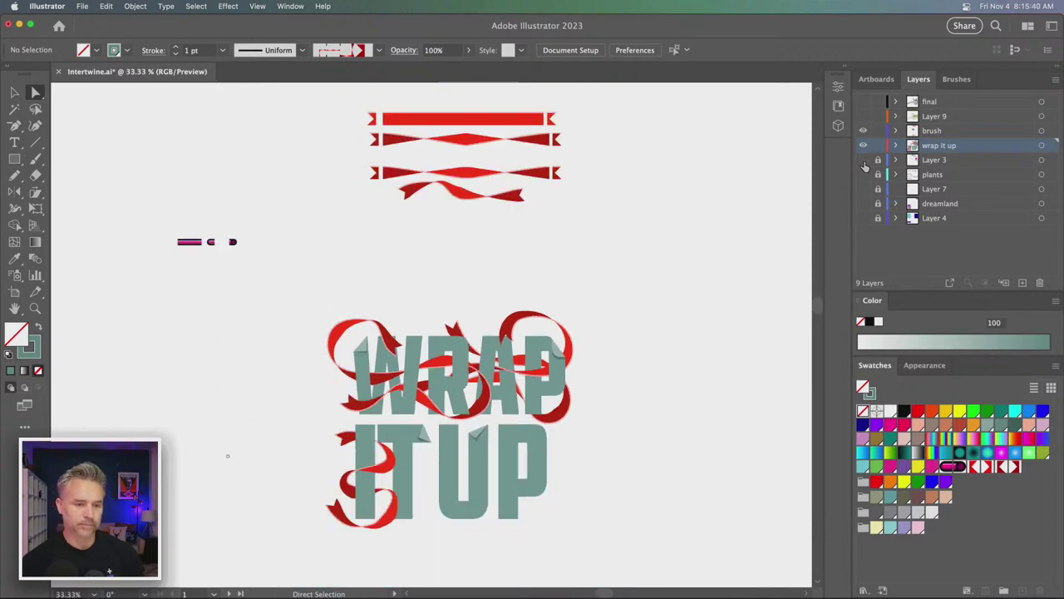
left_click(35, 308)
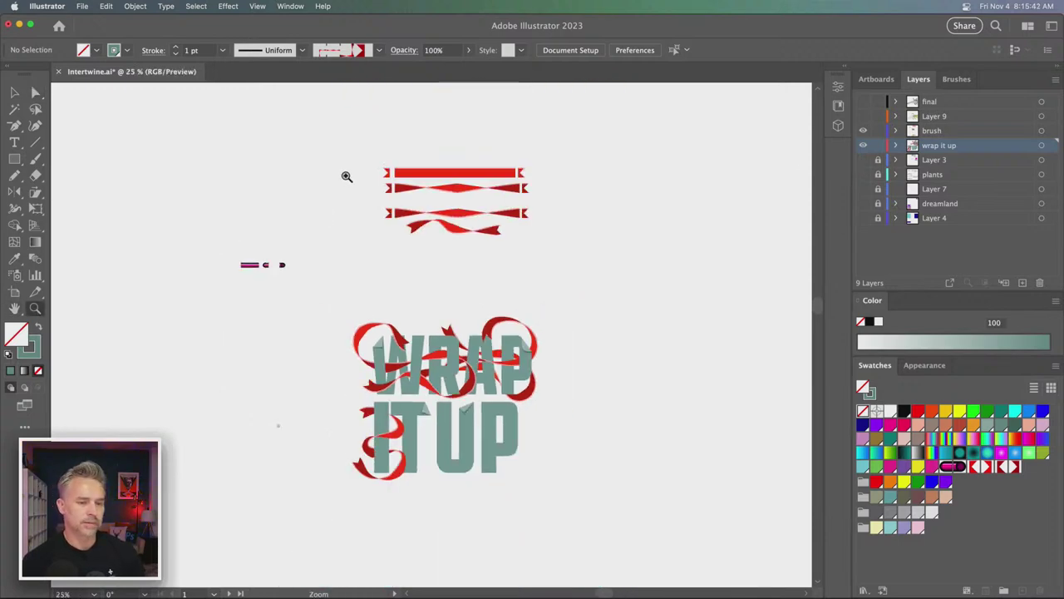
left_click_drag(365, 155, 523, 266)
left_click_drag(579, 301, 427, 373)
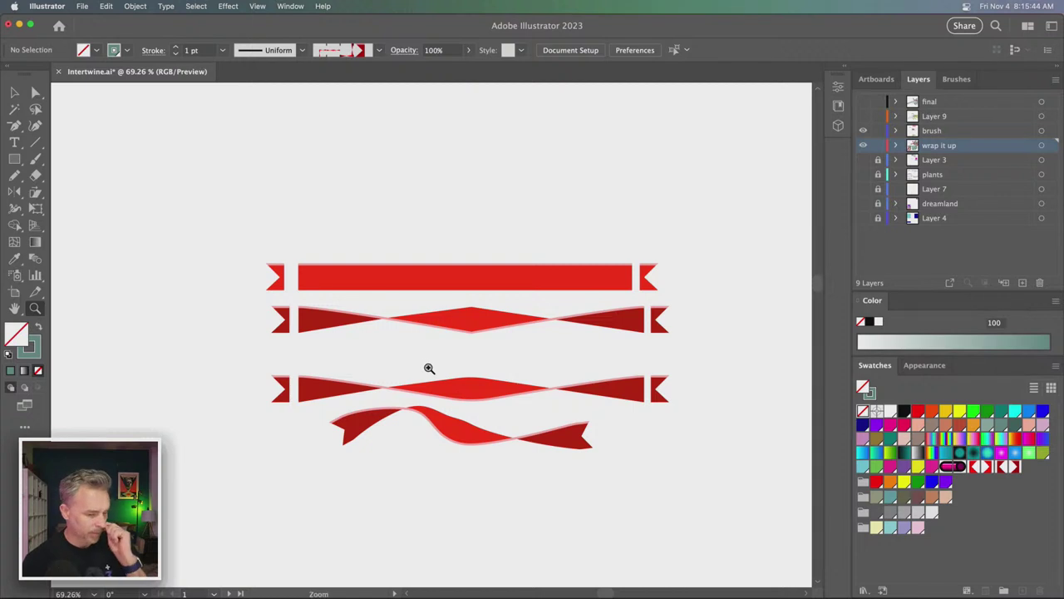
- Replace the old wavy sample ribbon with a longer Pencil-drawn S-curved red ribbon
left_click(14, 92)
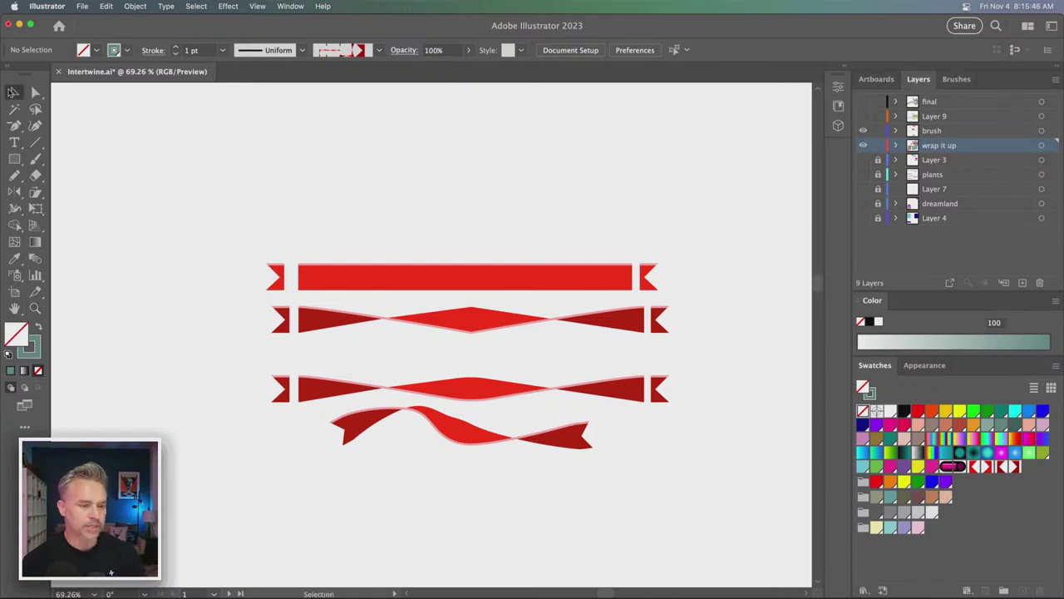
left_click(446, 438)
key("Delete")
key("n")
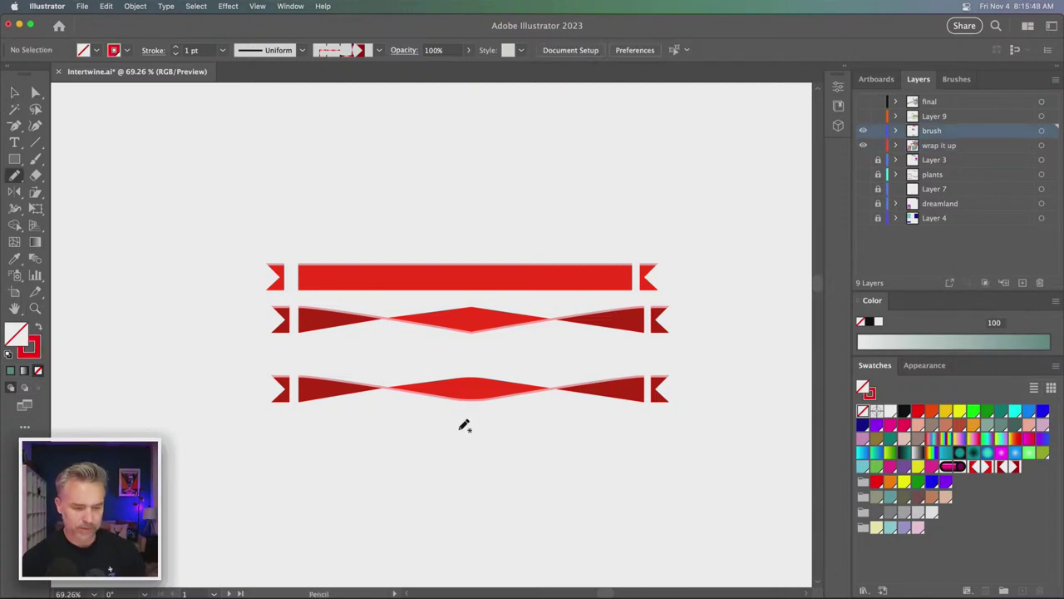
mouse_move(309, 499)
left_mouse_down()
mouse_move(565, 484)
mouse_move(705, 491)
left_mouse_up()
key("ctrl+z")
mouse_move(276, 434)
left_mouse_down()
mouse_move(408, 473)
mouse_move(668, 497)
left_mouse_up()
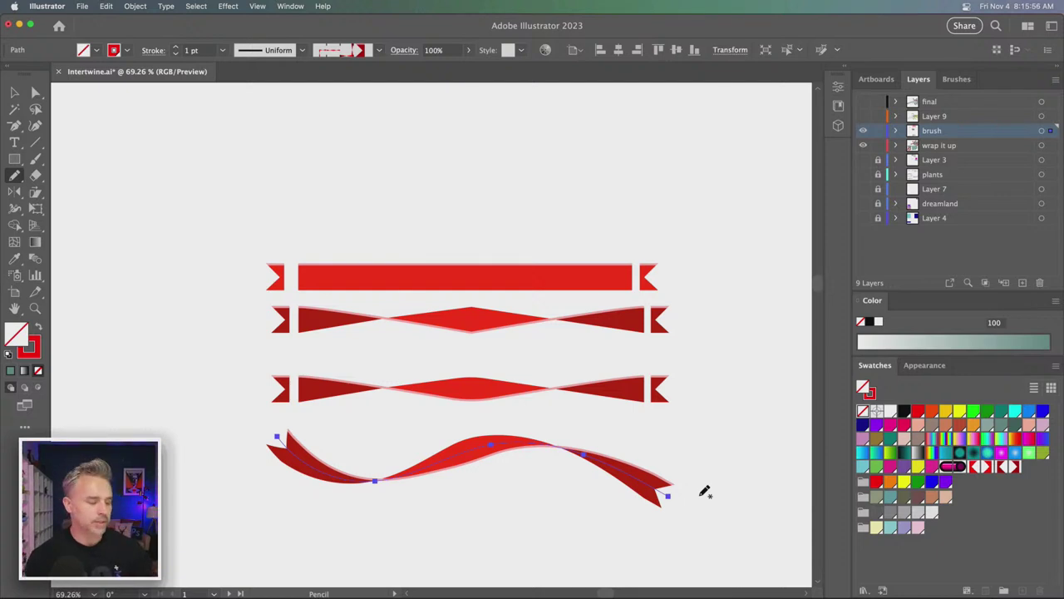
key("v")
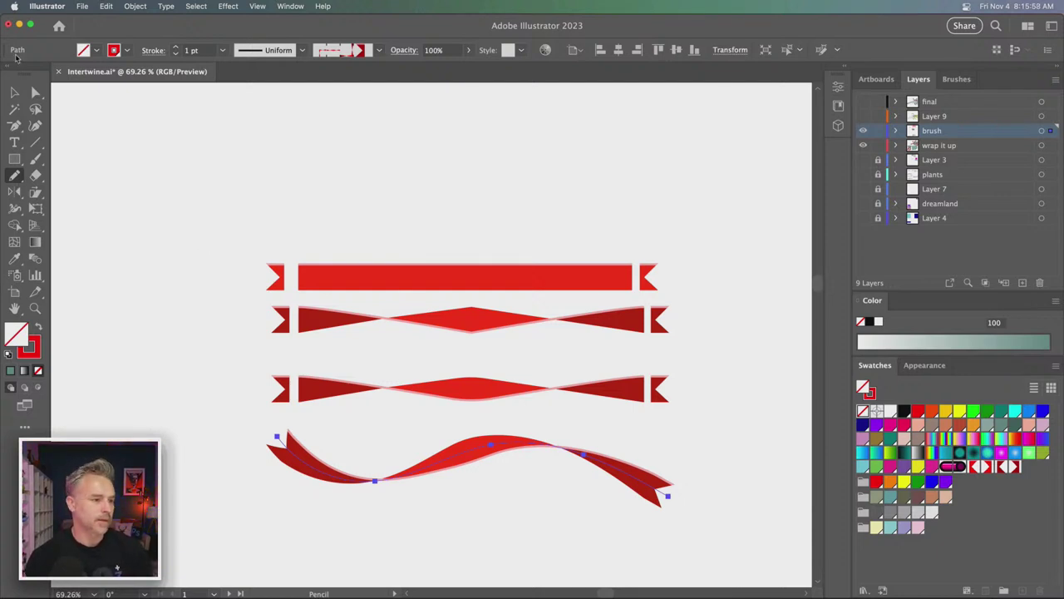
left_click(215, 295)
- Scroll down to the lettering and check the T and ribbon-wrapped I groups
scroll(214, 295, "down", 4)
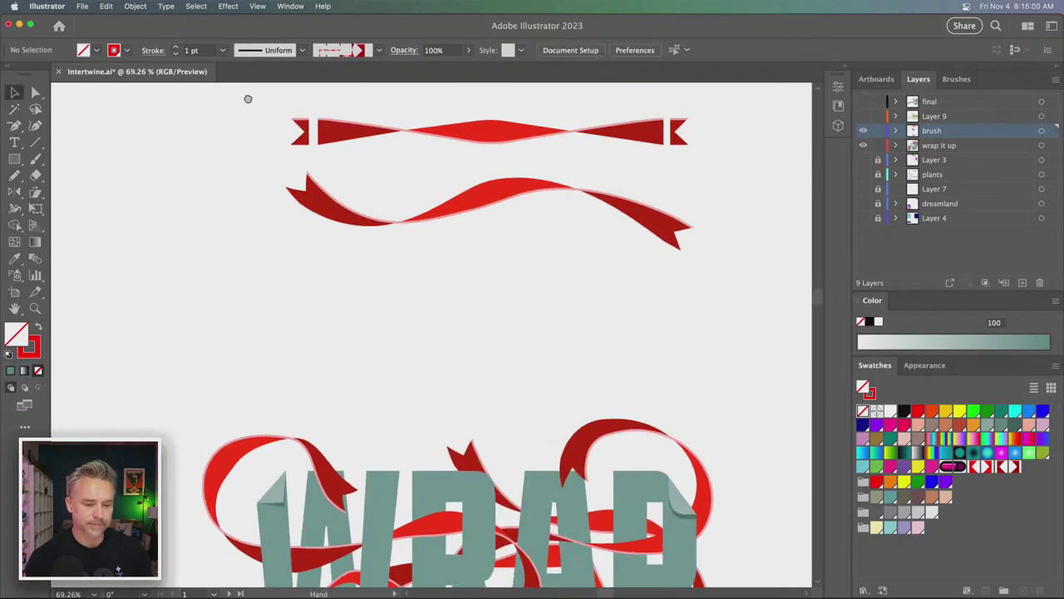
scroll(247, 97, "down", 2)
scroll(277, 240, "down", 3)
scroll(250, 302, "down", 4)
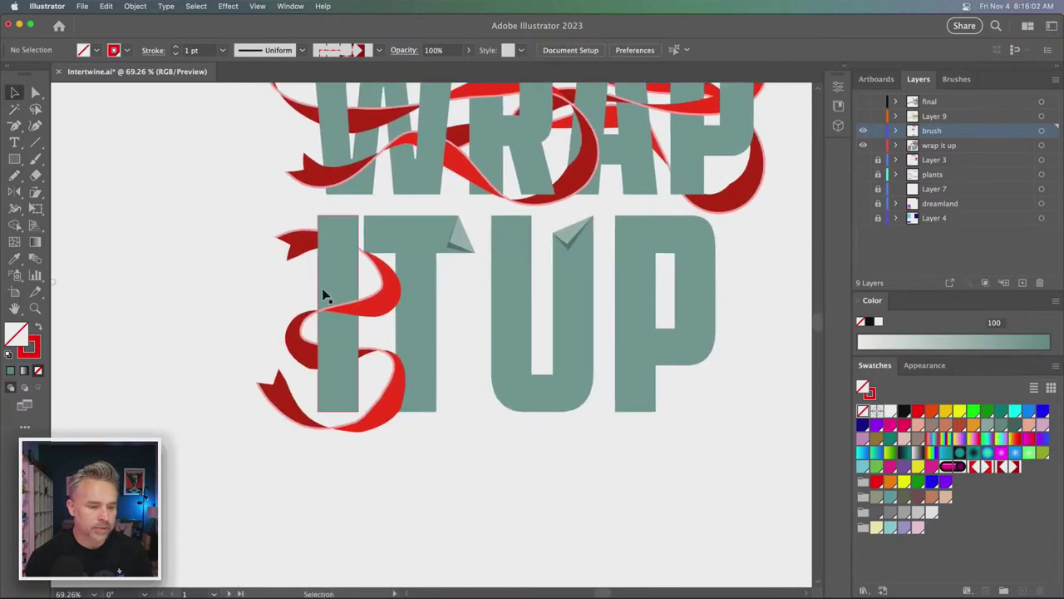
left_click(409, 246)
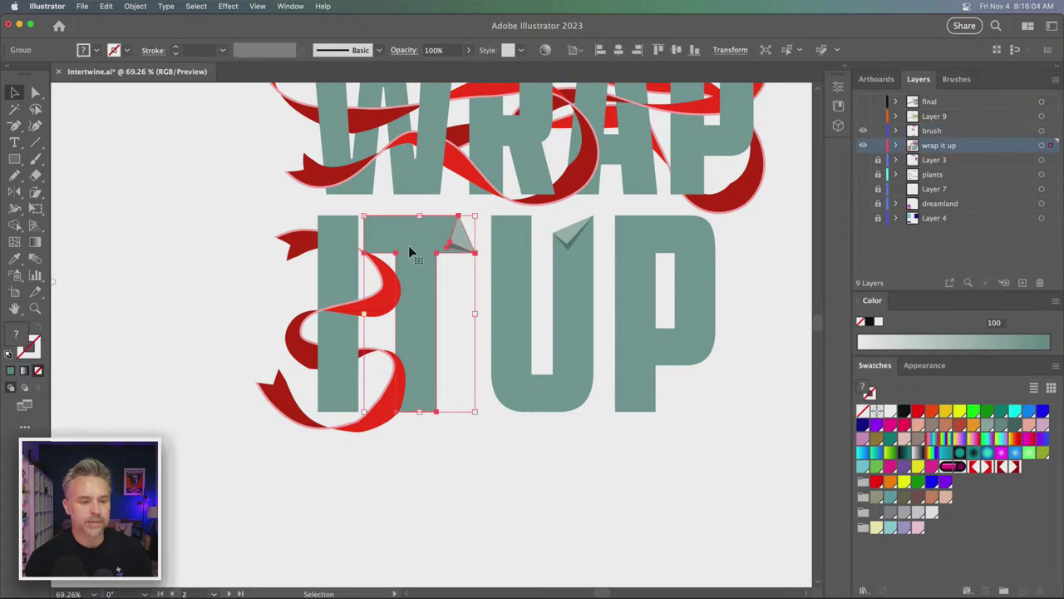
left_click(379, 304)
left_click(240, 278)
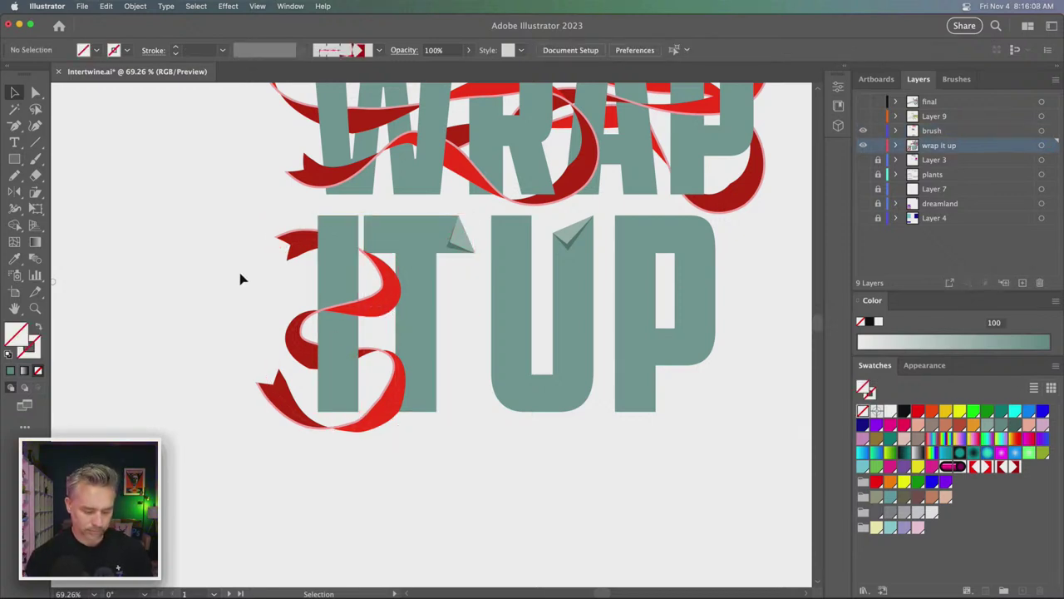
- Select the red ribbon pattern brush for the Pencil and discard a trial stroke
key("n")
left_click_drag(236, 260, 249, 336)
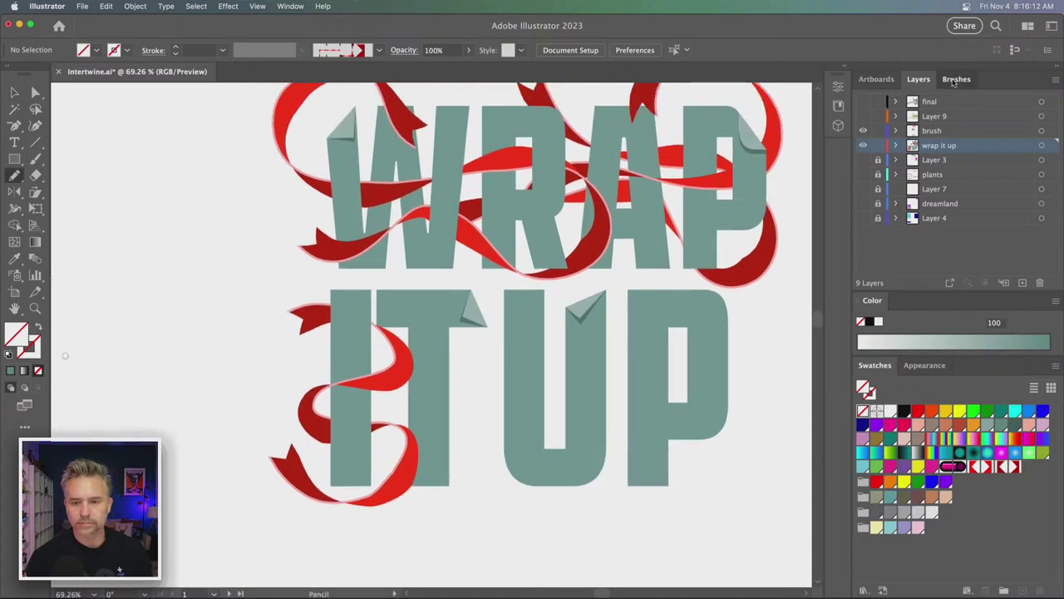
left_click(957, 79)
left_click(971, 268)
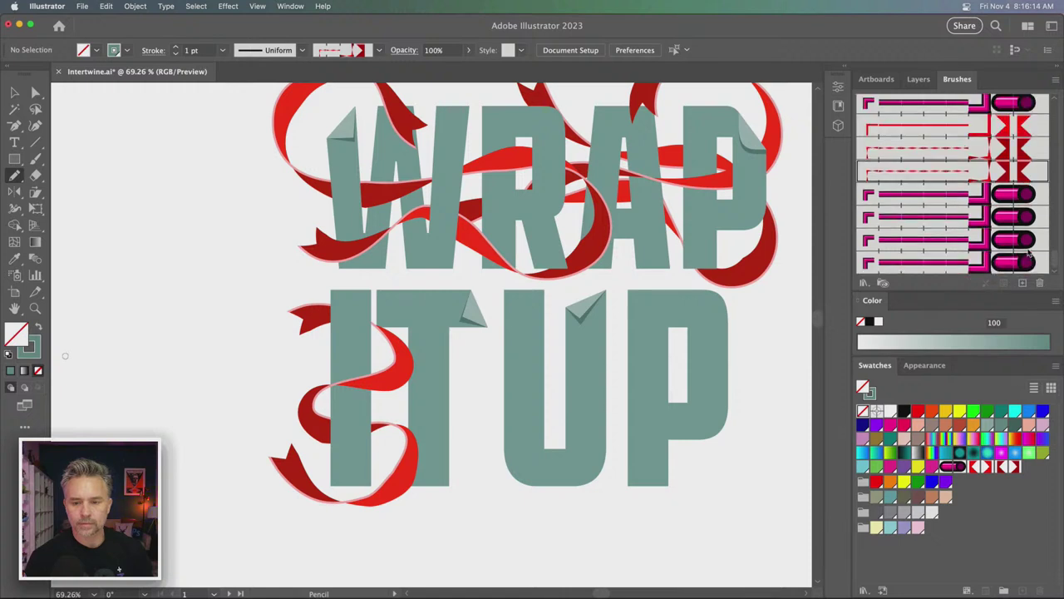
scroll(969, 249, "down", 3)
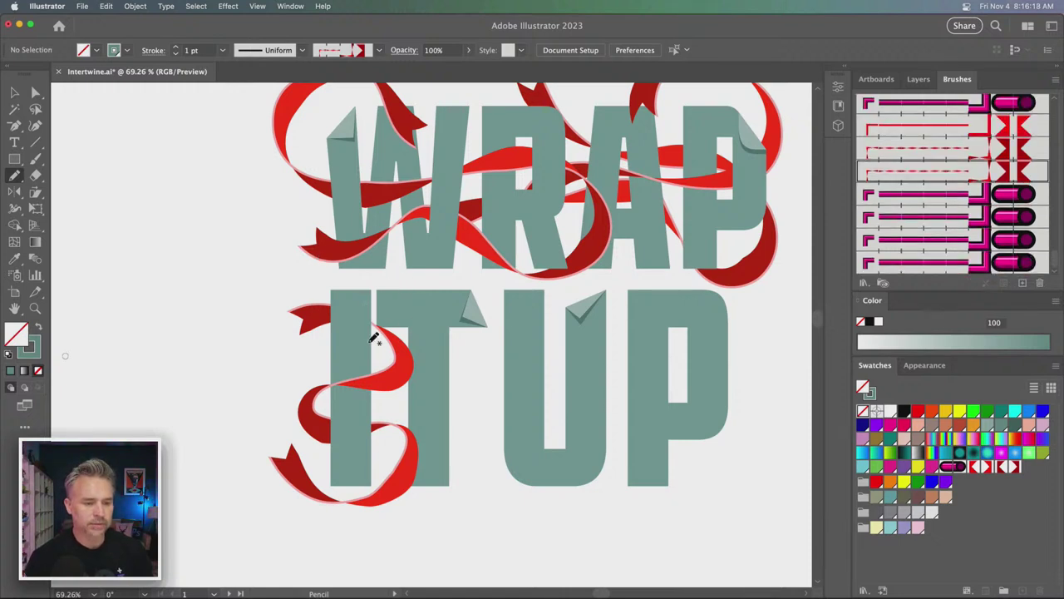
left_click_drag(384, 362, 410, 271)
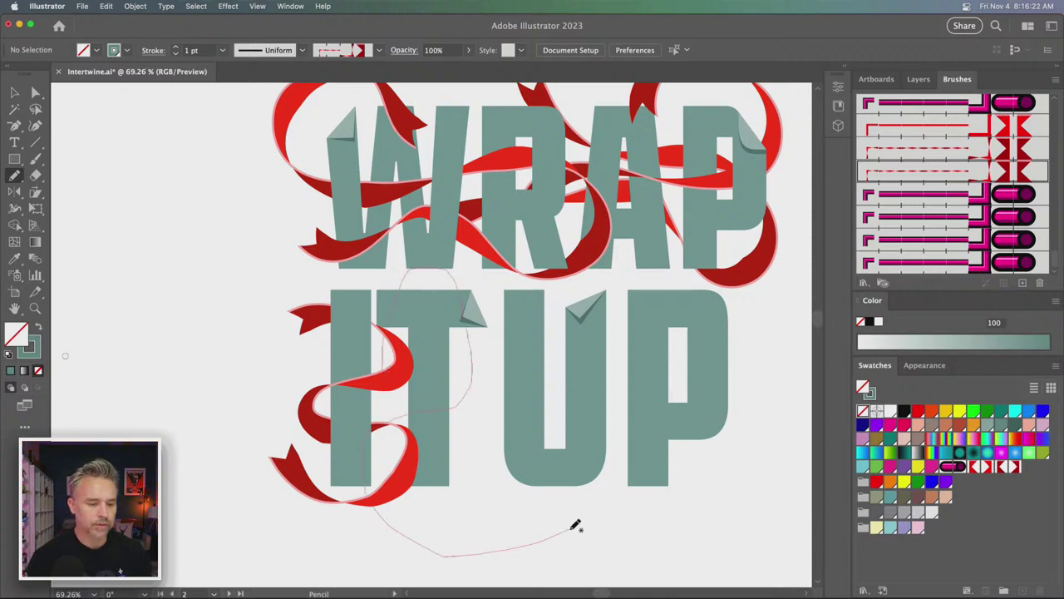
left_click_drag(378, 506, 595, 519)
key("Delete")
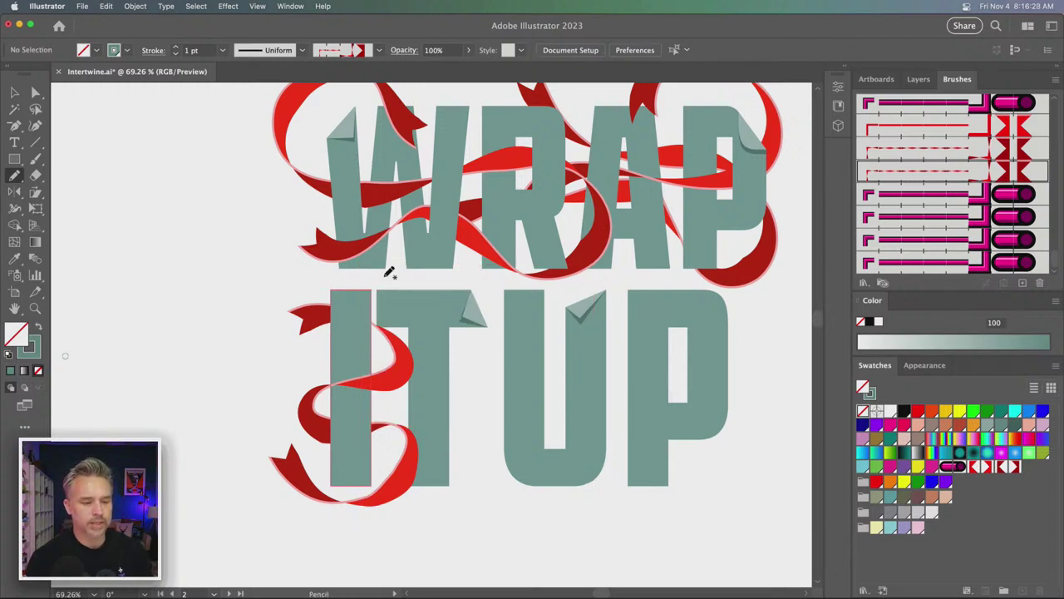
- Draw a ribbon curling from above the T around the I toward the U
left_click_drag(471, 326, 373, 359)
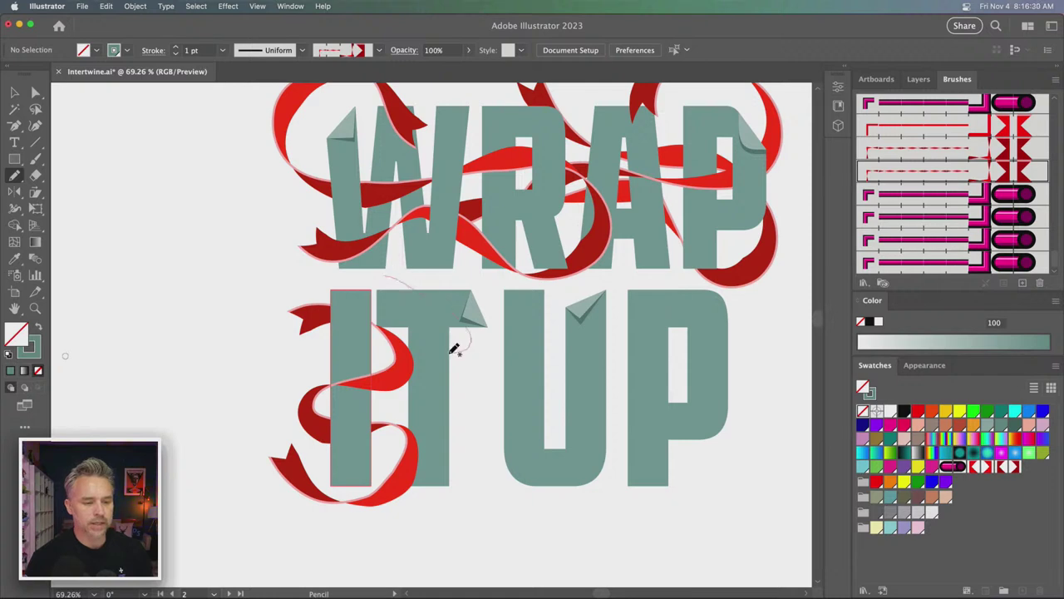
left_click_drag(511, 406, 548, 435)
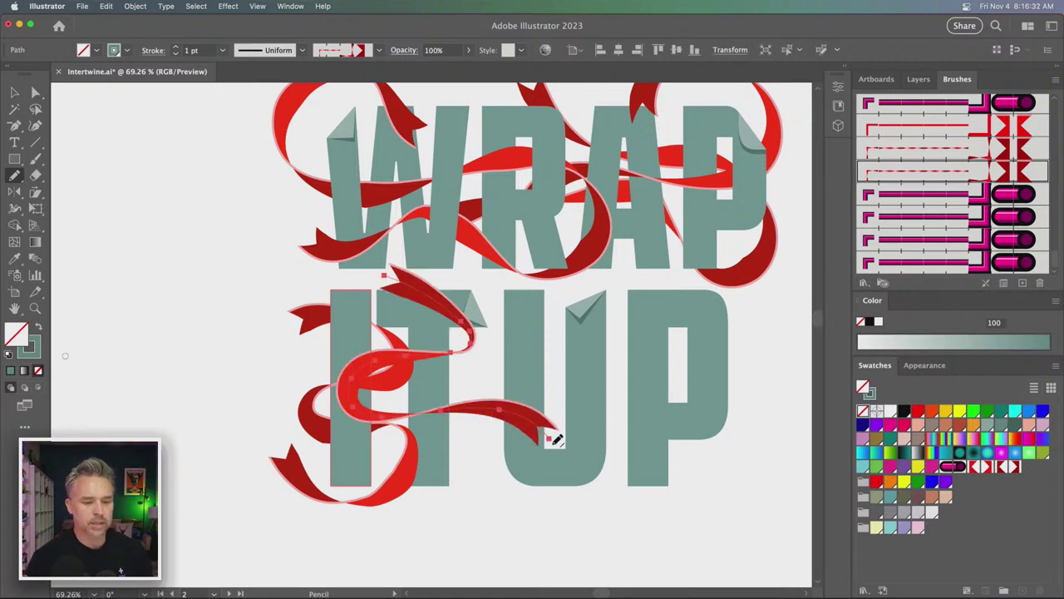
key("super+1")
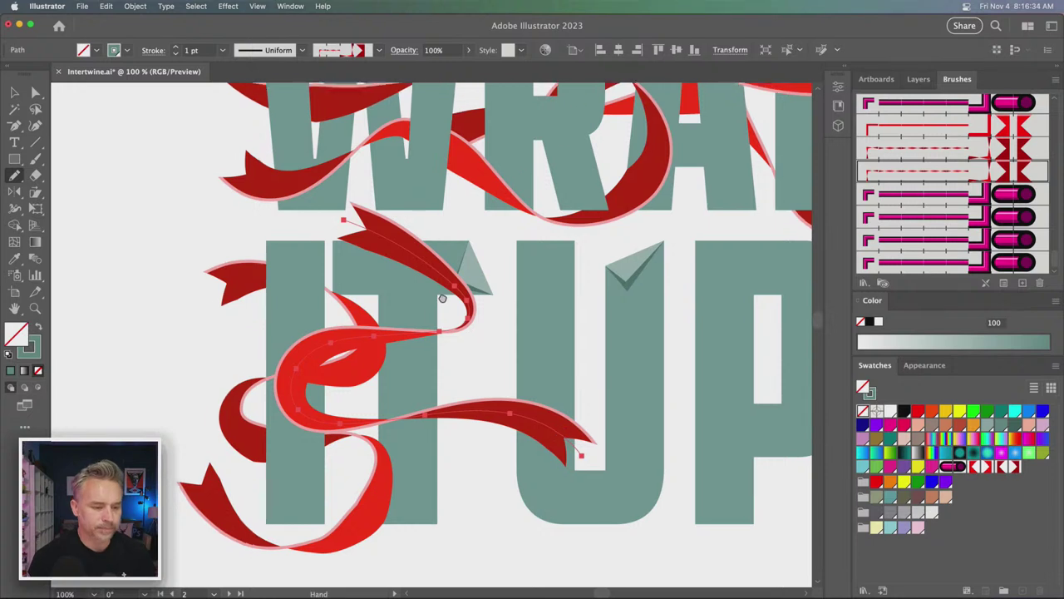
scroll(441, 302, "left", 2)
- Intertwine the new ribbon with the T, sending the ribbon behind at the overlap
key("v")
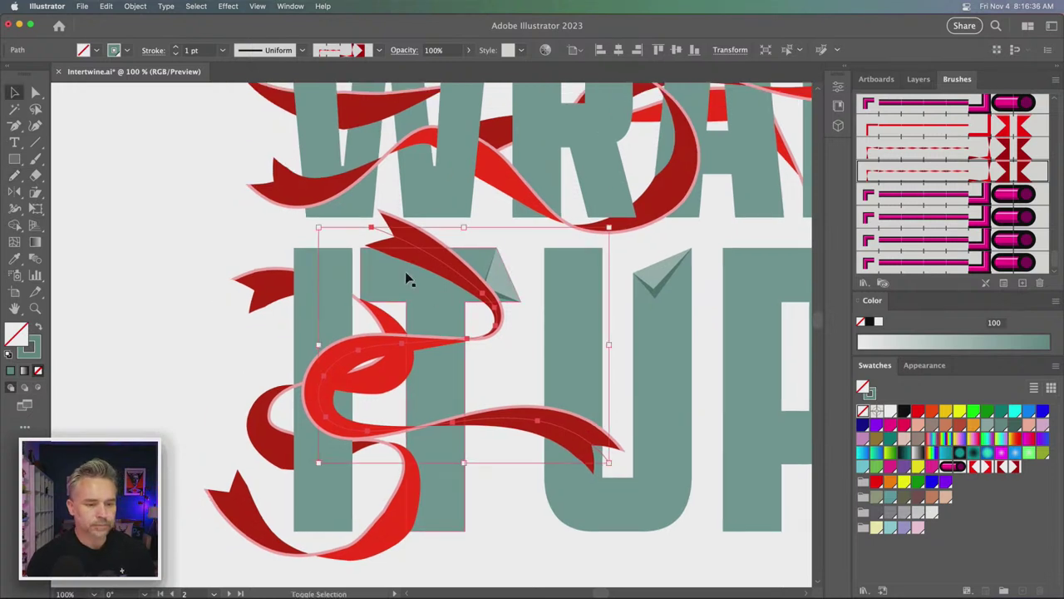
left_click(405, 271, "shift")
left_click(135, 6)
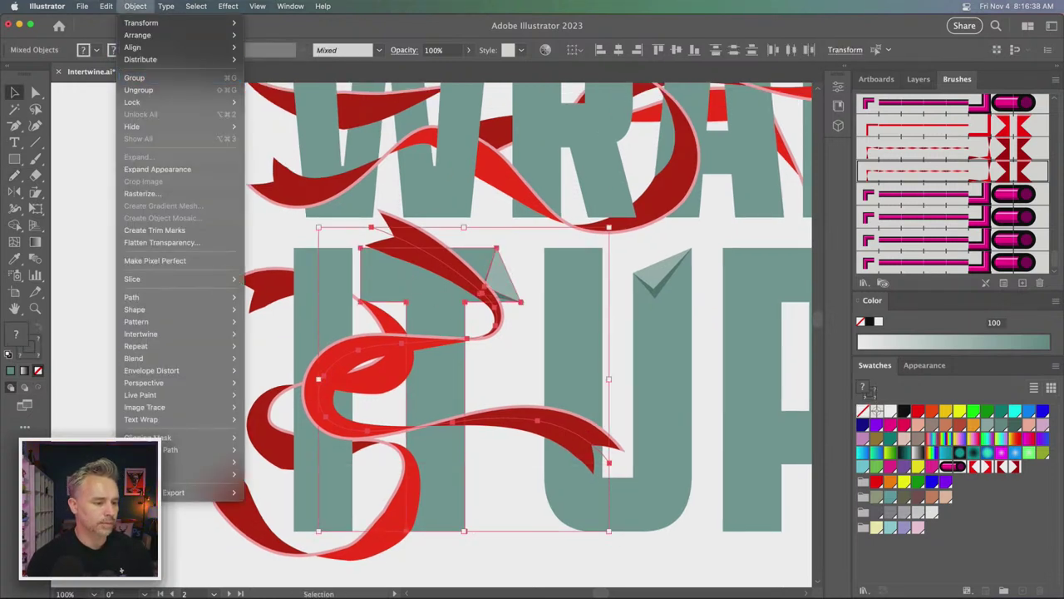
mouse_move(140, 333)
left_click(259, 334)
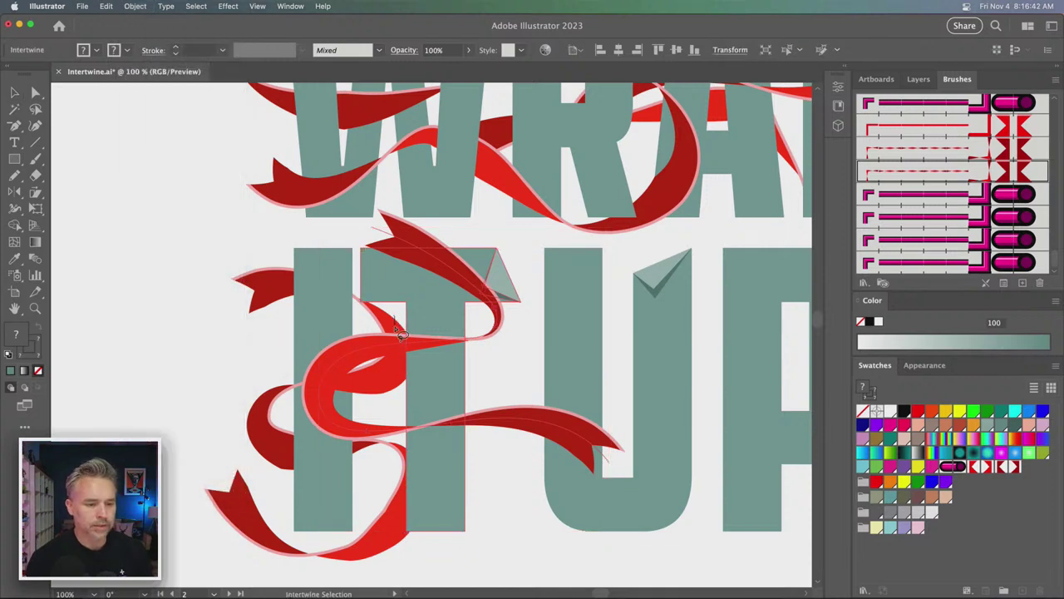
left_click_drag(400, 334, 379, 315)
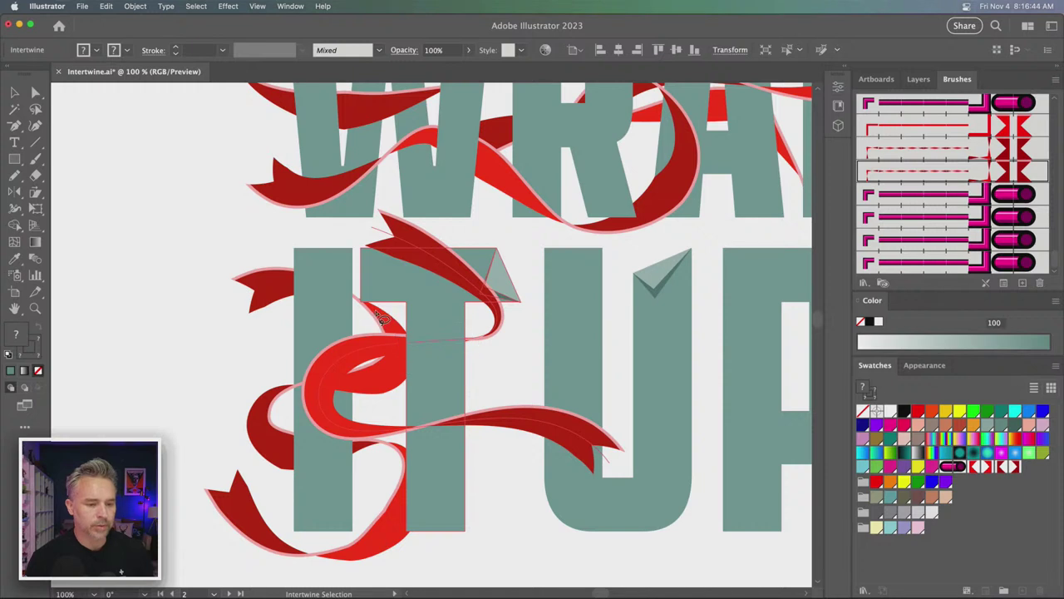
- Check the intertwined T and ribbon, then select the UP letters and pan to them
left_click(34, 92)
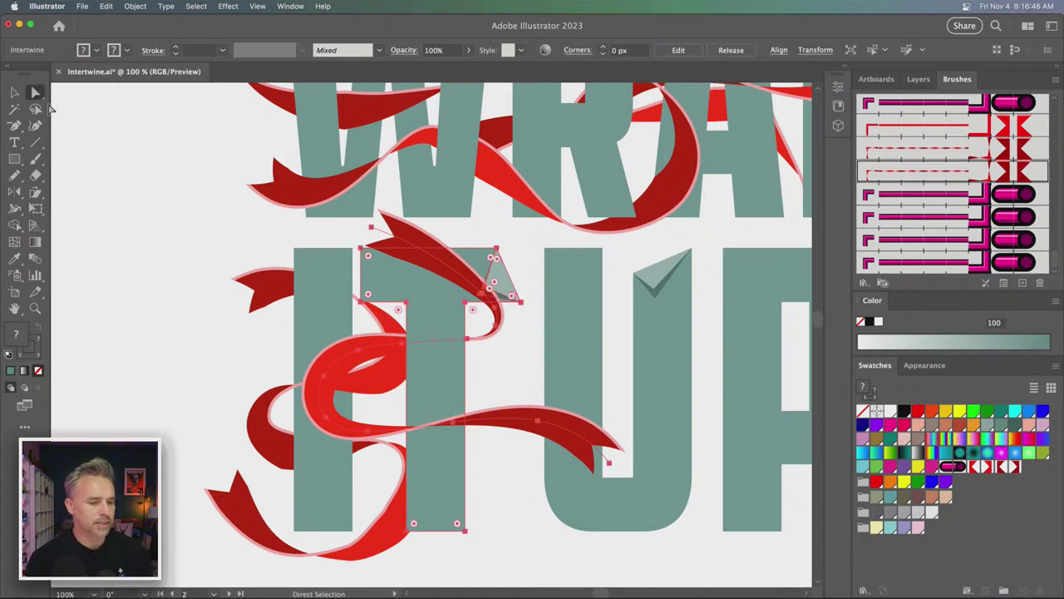
left_click(152, 228)
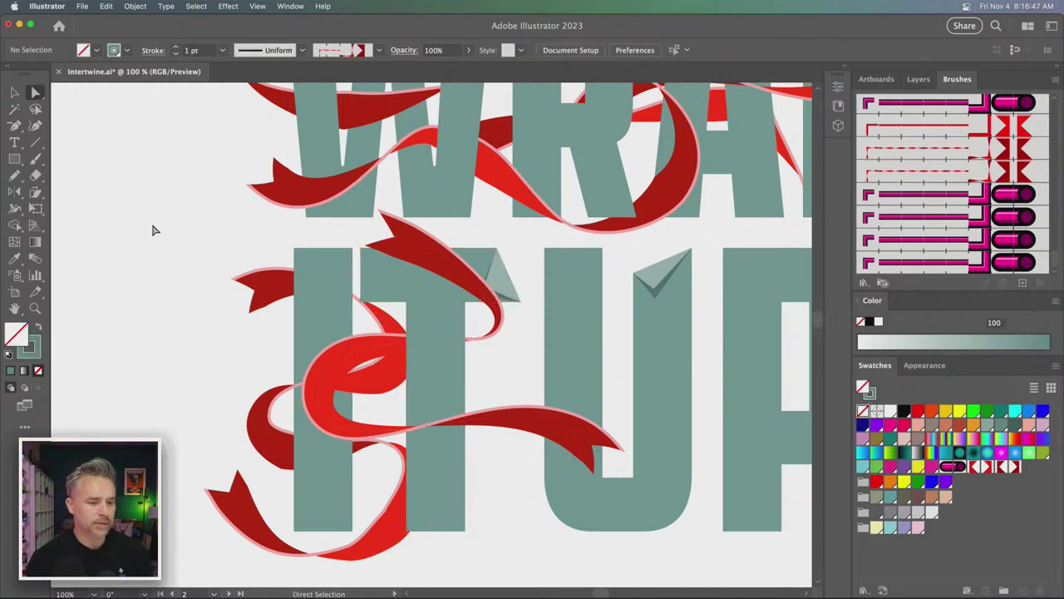
left_click(380, 272)
scroll(380, 273, "left", 1)
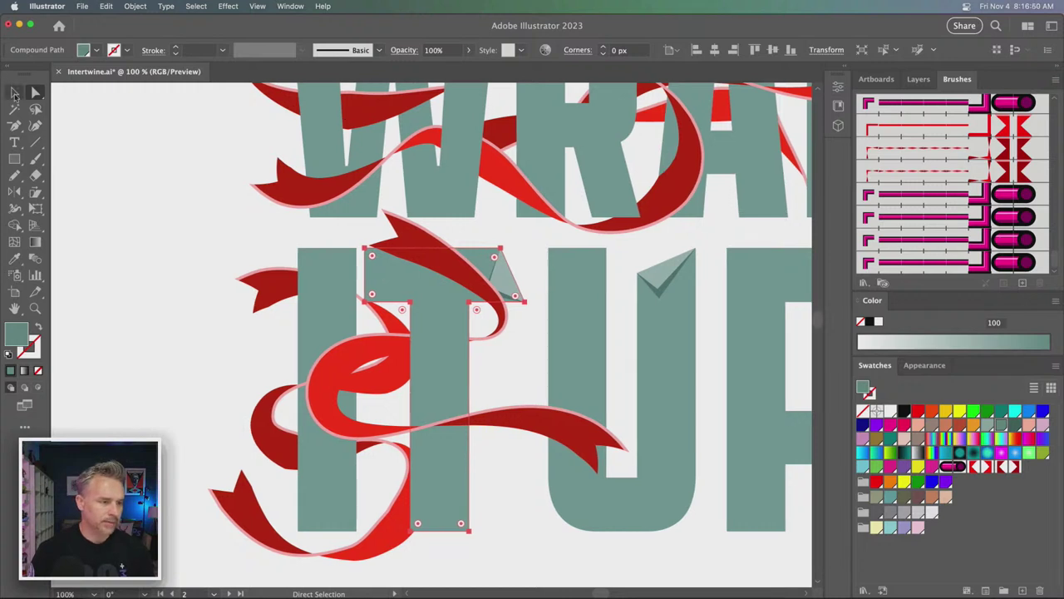
left_click(14, 94)
left_click(92, 202)
left_click(380, 280)
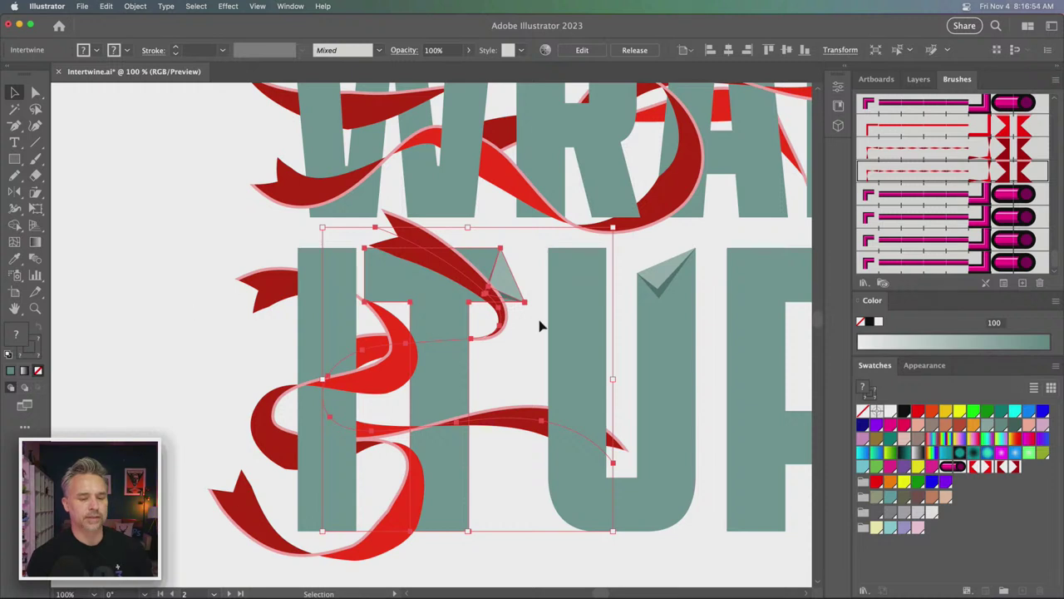
left_click(562, 327)
left_click_drag(563, 327, 389, 305)
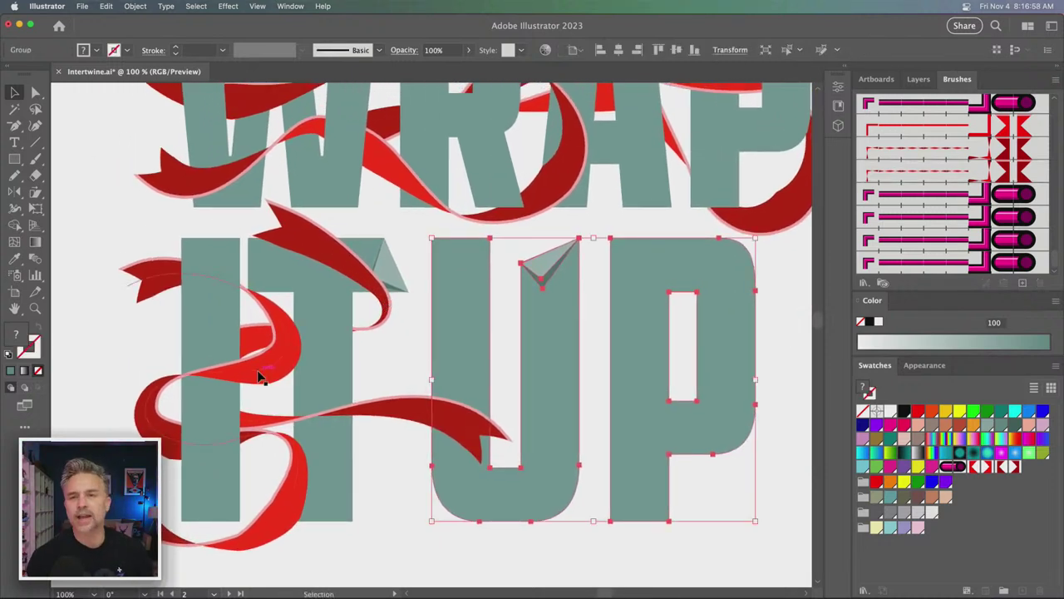
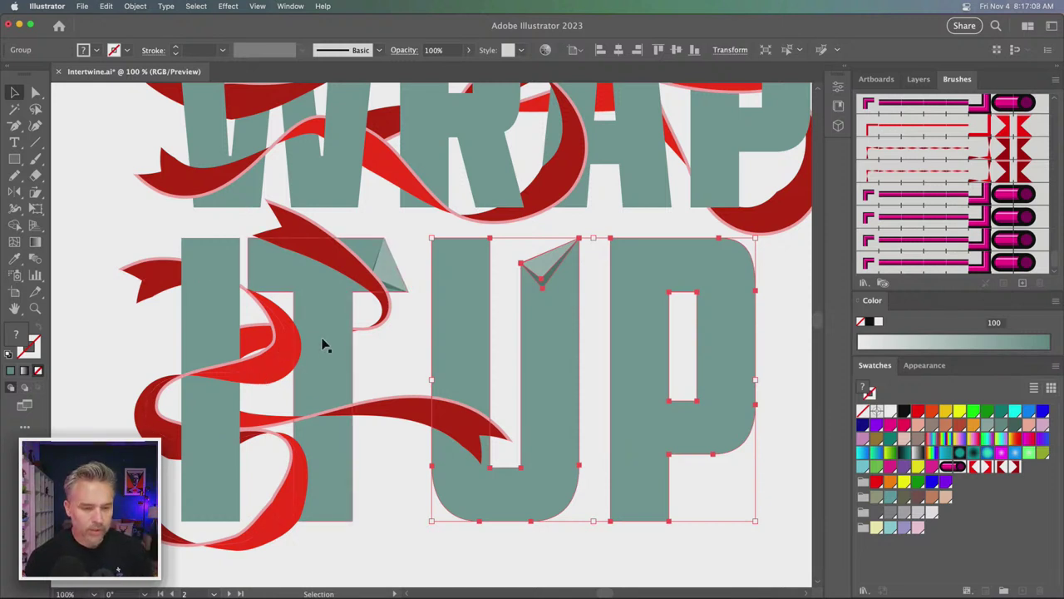
- Clear the selection and set up the Pencil with fill and stroke swapped so paths have no fill
left_click(409, 355)
key("n")
key("i")
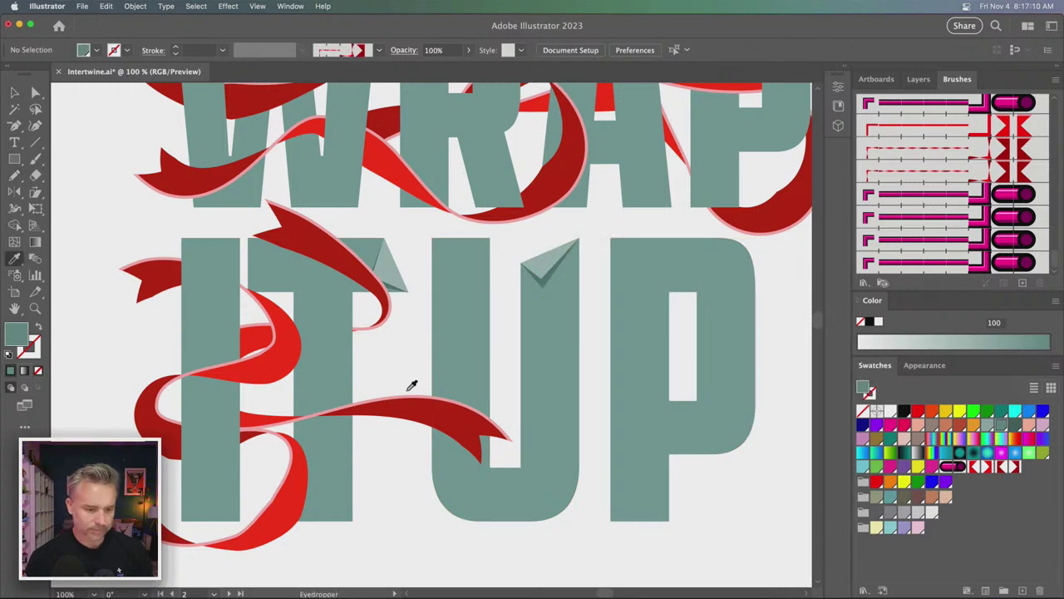
key("shift+x")
key("n")
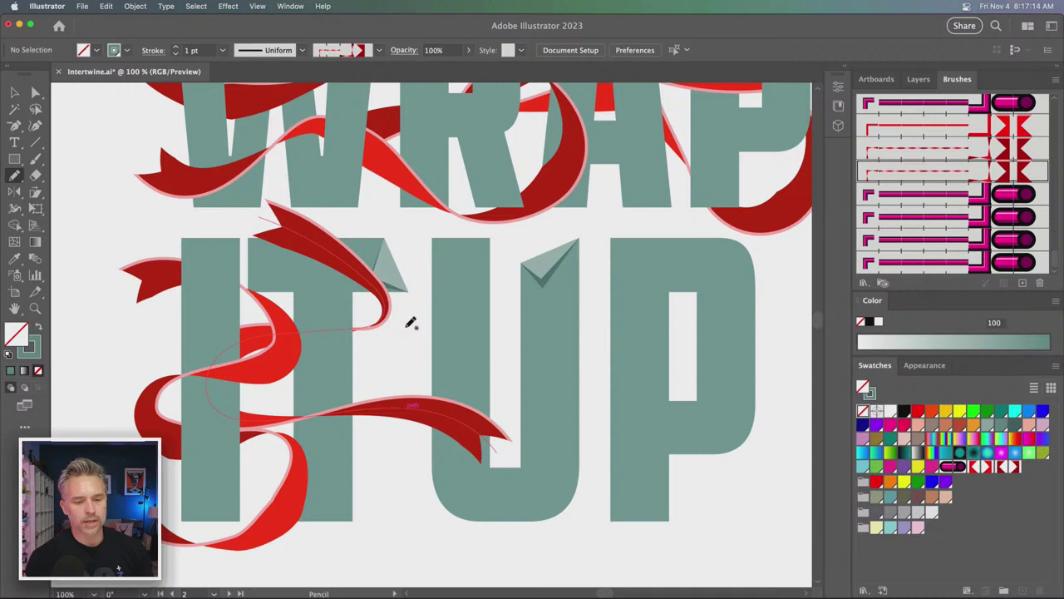
- Draw a freehand red ribbon path from the T across the U and around the P
left_click_drag(400, 325, 423, 352)
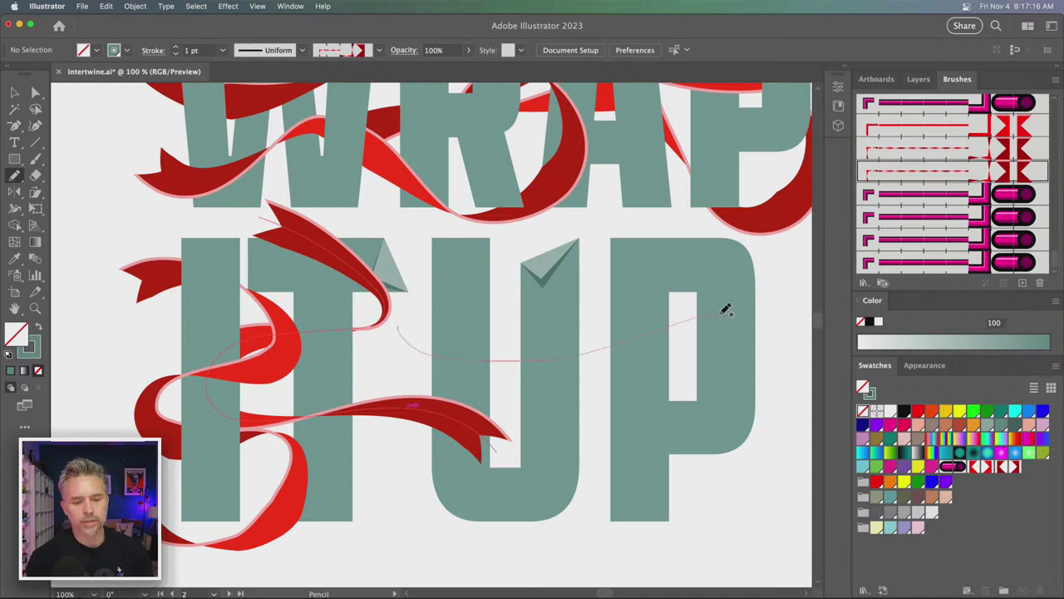
left_click_drag(756, 484, 678, 468)
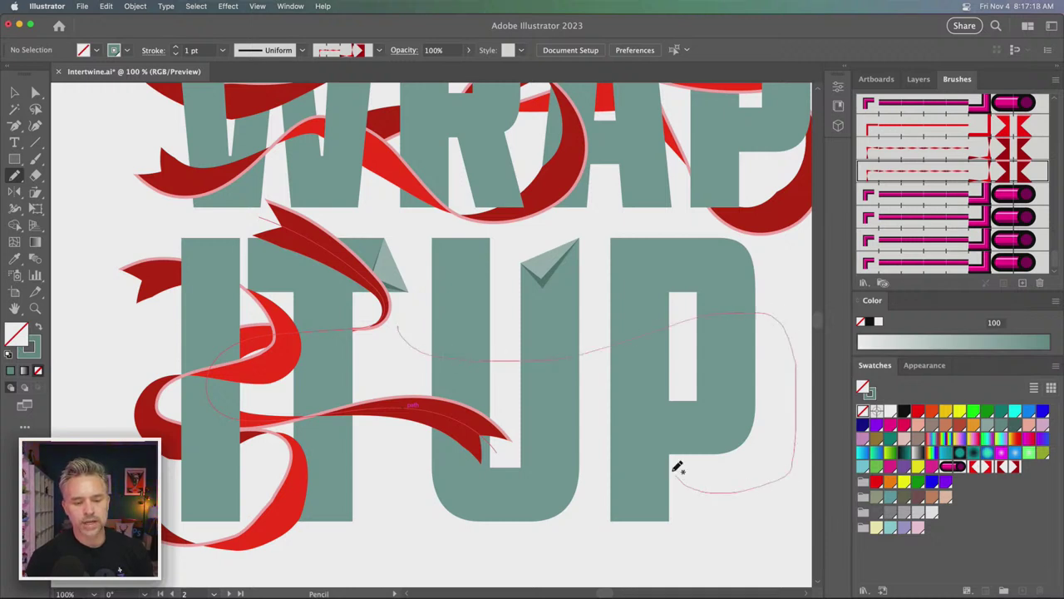
left_click_drag(578, 423, 532, 443)
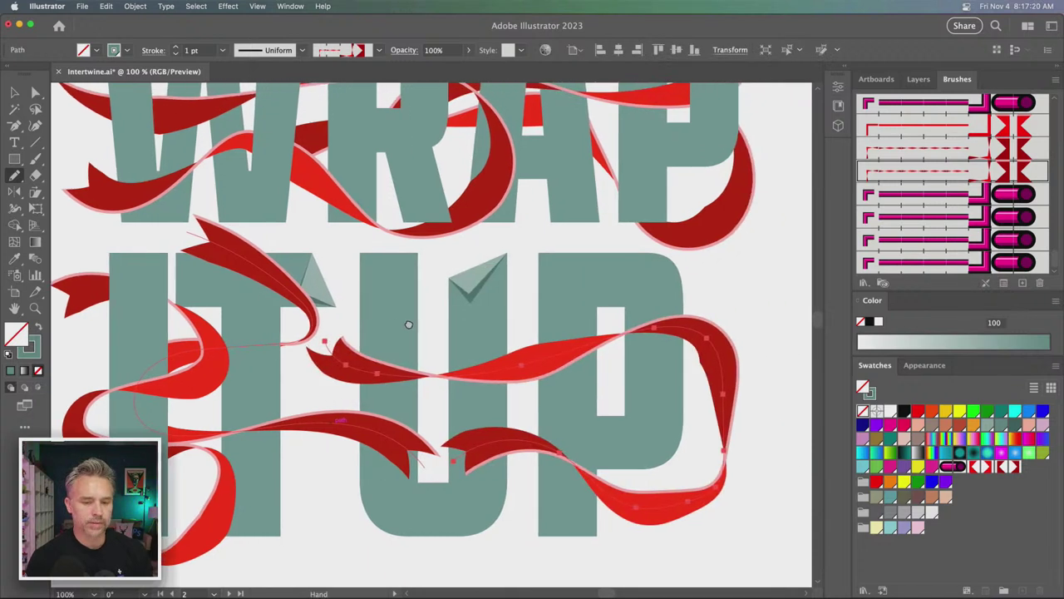
left_click_drag(442, 304, 377, 327)
- Make an Intertwine from the new ribbon and the U and P letters
key("v")
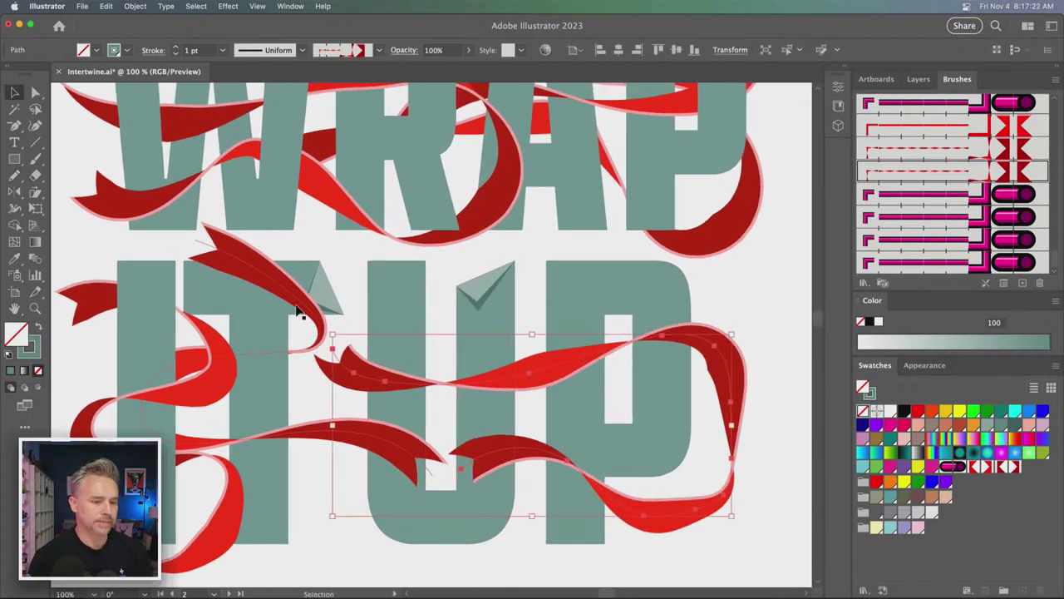
left_click(408, 297, "shift")
left_click(135, 6)
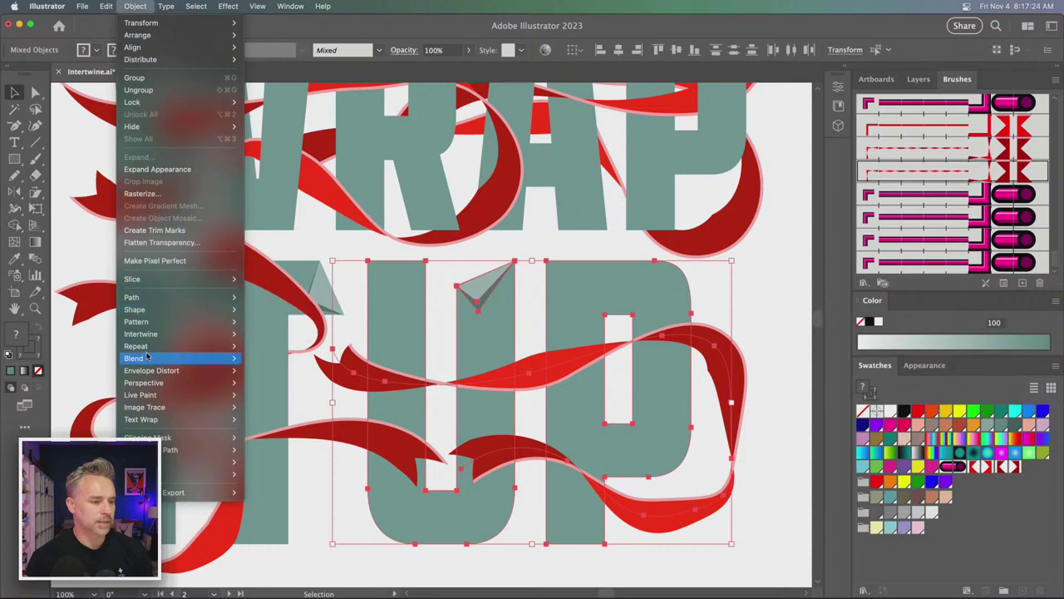
mouse_move(141, 333)
left_click(258, 334)
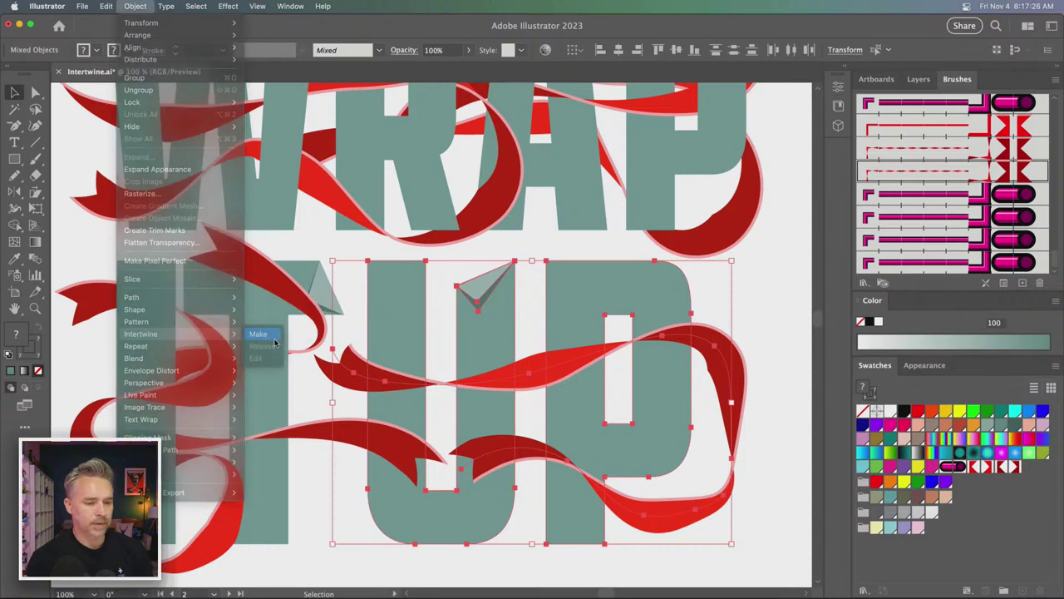
- Lasso the crossing at the P's right stroke to send the ribbon behind it
left_click_drag(445, 394, 514, 407)
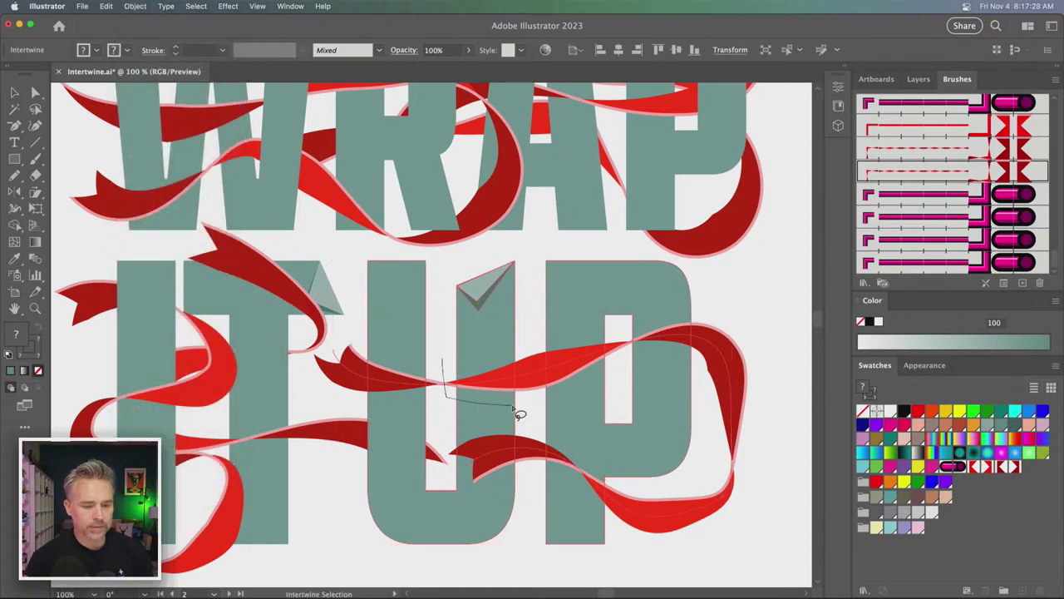
left_click_drag(526, 366, 442, 343)
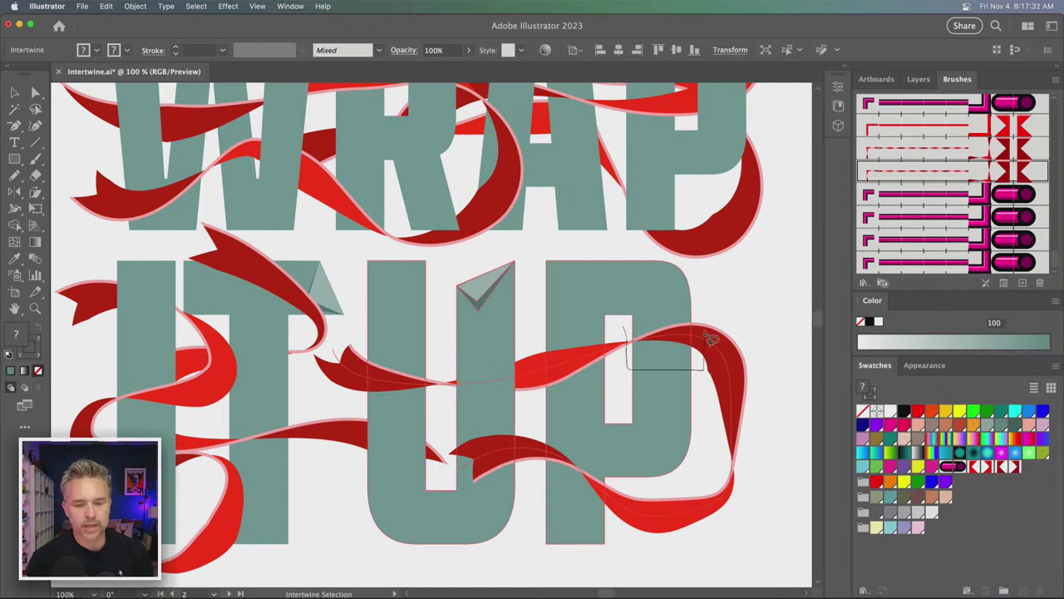
left_click_drag(627, 312, 623, 307)
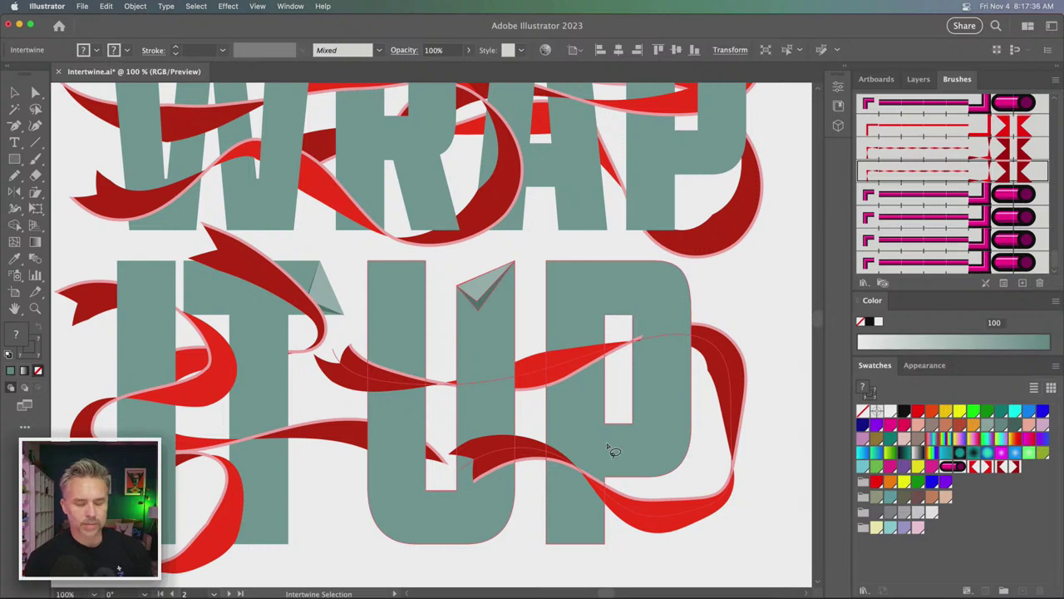
key("v")
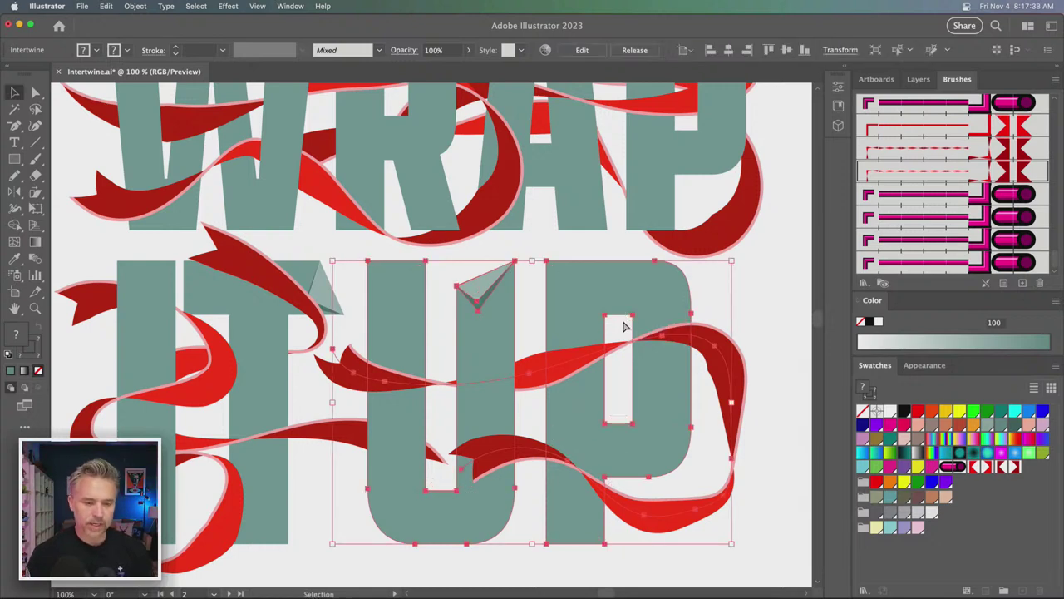
key("ctrl+equal")
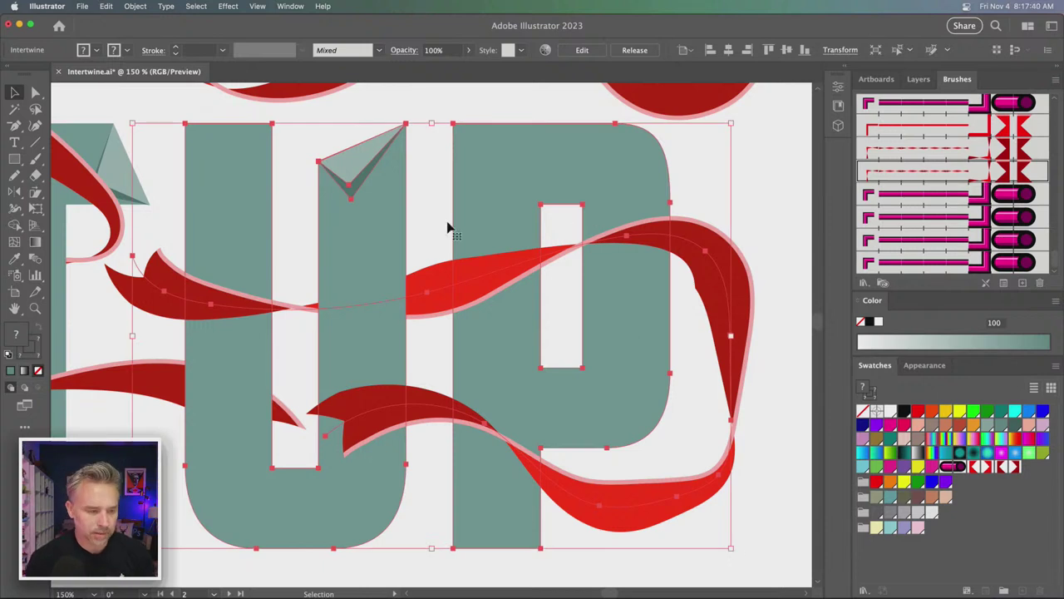
- Edit the intertwine, lassoing the upper and lower ribbon crossings so the ribbon goes behind the P's stem
scroll(143, 131, "up", 2)
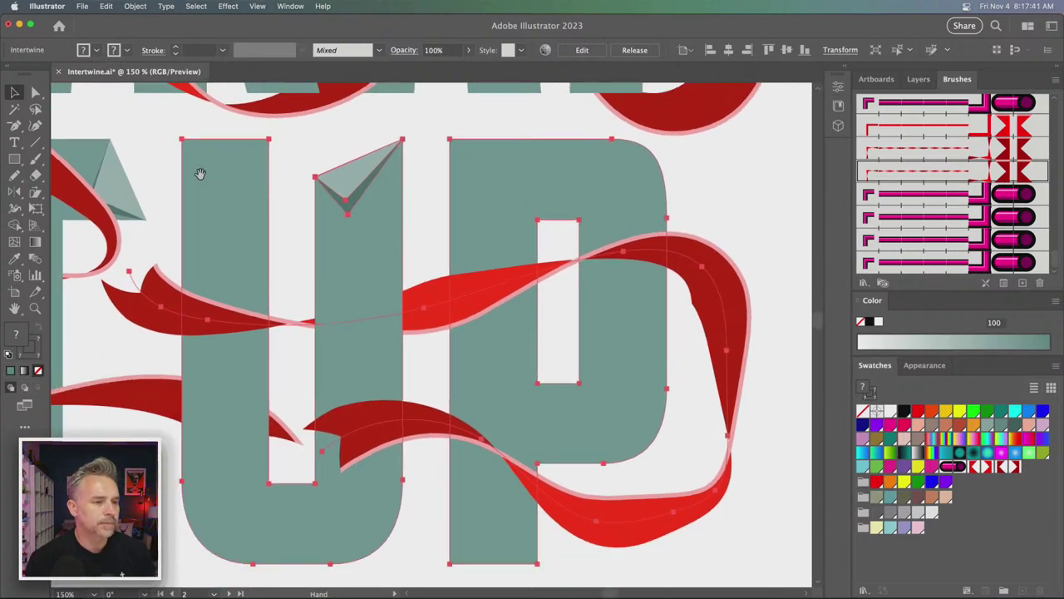
left_click(133, 7)
mouse_move(140, 333)
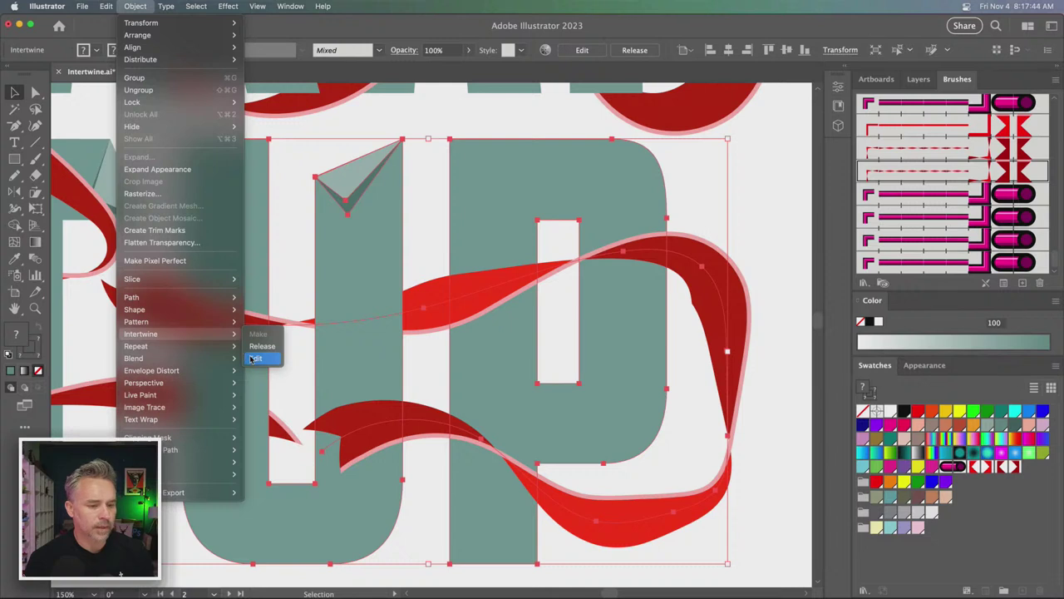
left_click(254, 359)
mouse_move(564, 301)
left_mouse_down()
mouse_move(696, 311)
mouse_move(698, 255)
left_mouse_up()
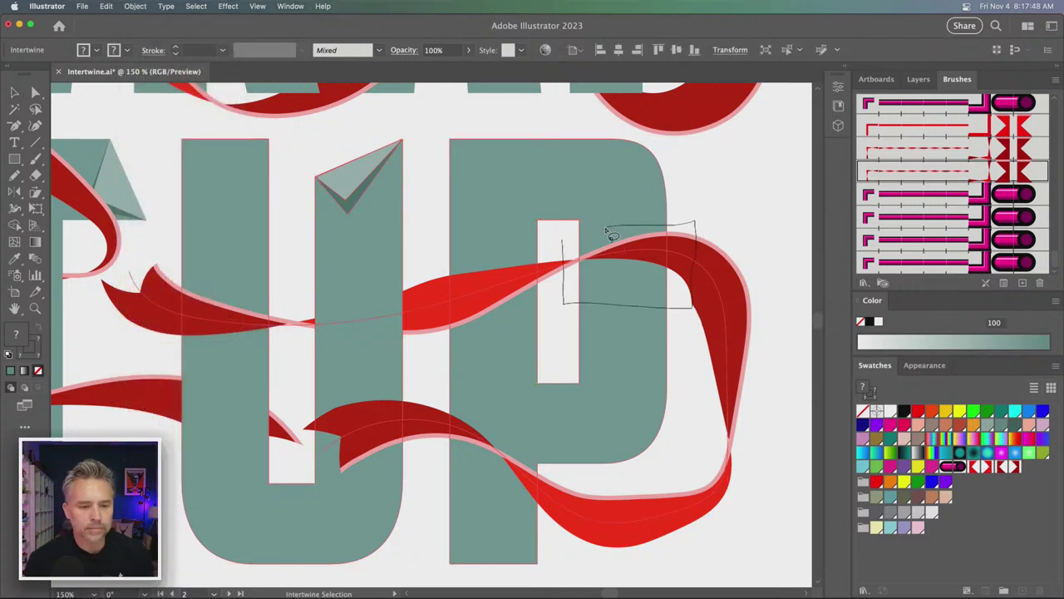
left_click_drag(556, 233, 558, 234)
mouse_move(418, 428)
left_mouse_down()
mouse_move(450, 397)
mouse_move(474, 399)
left_mouse_up()
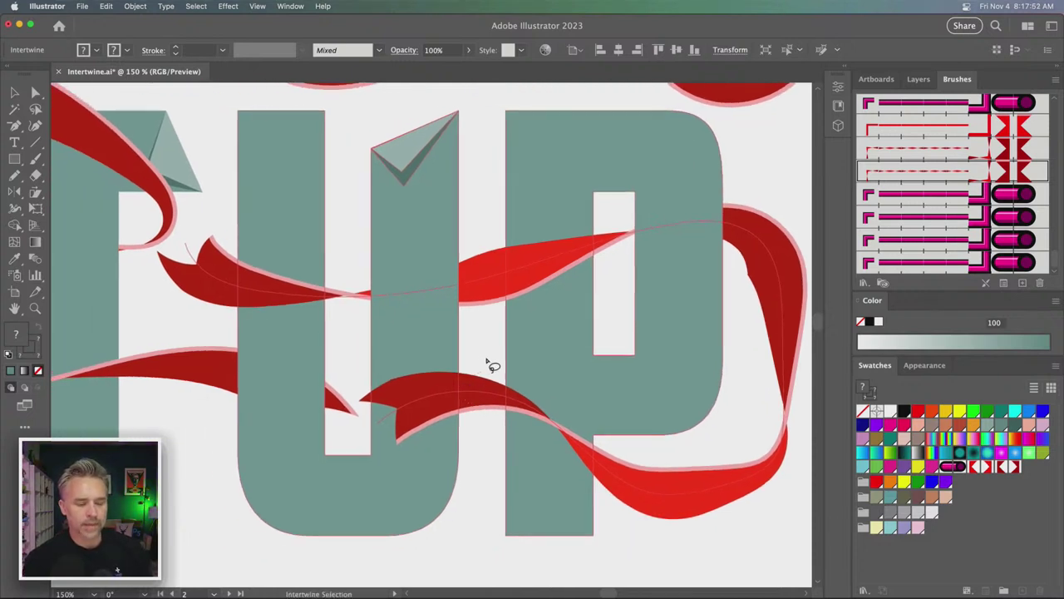
mouse_move(493, 496)
left_mouse_down()
mouse_move(595, 509)
mouse_move(672, 435)
mouse_move(518, 351)
mouse_move(480, 357)
left_mouse_up()
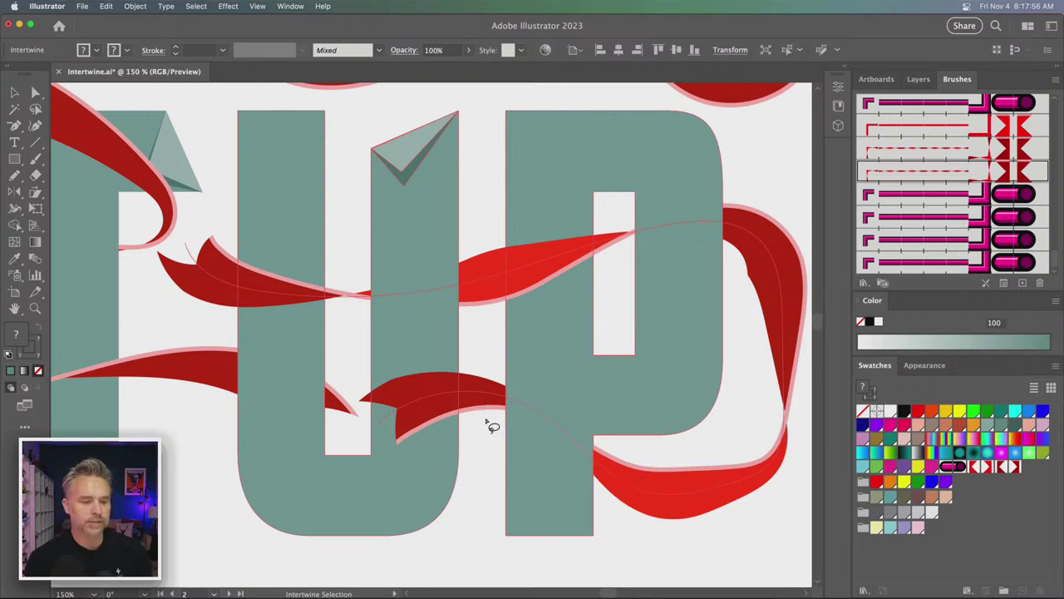
left_click(36, 93)
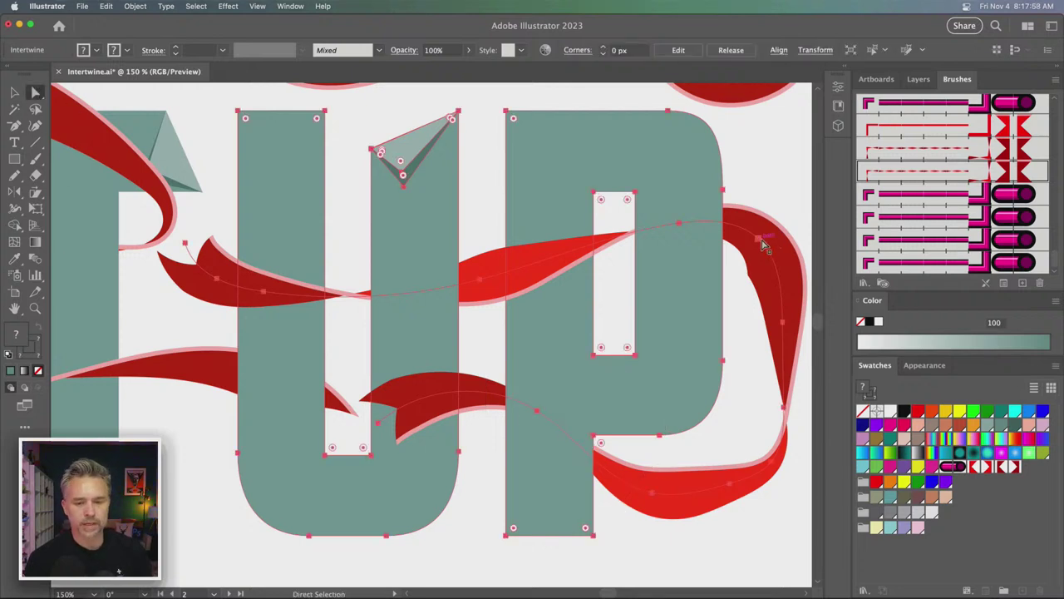
- Move the ribbon's upper-right anchor left beside the P and delete an extra anchor on the loop
left_click(758, 244)
left_click_drag(758, 245, 679, 226)
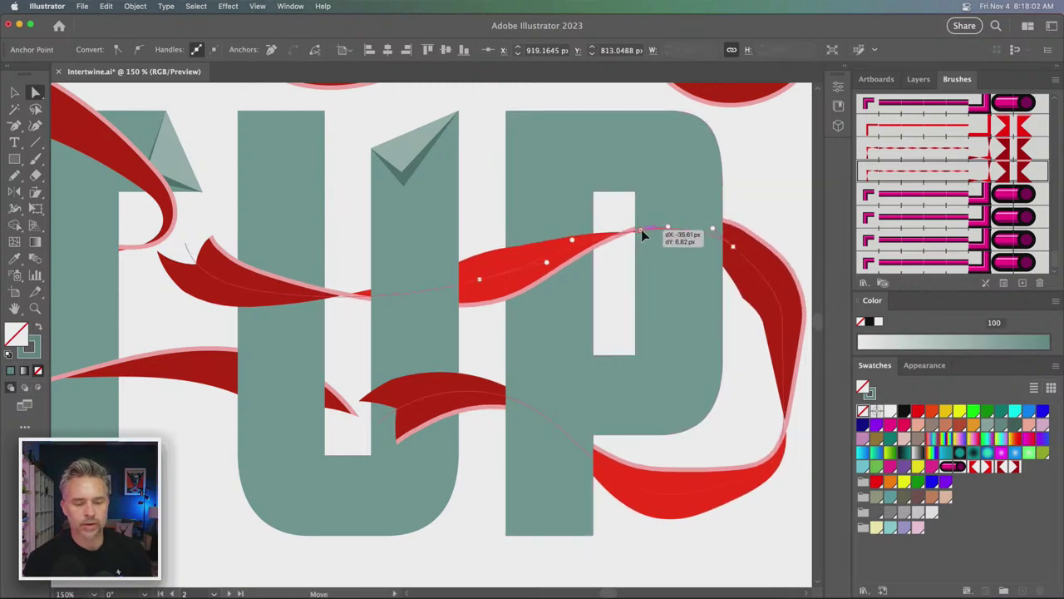
left_click_drag(679, 226, 642, 229)
key("minus")
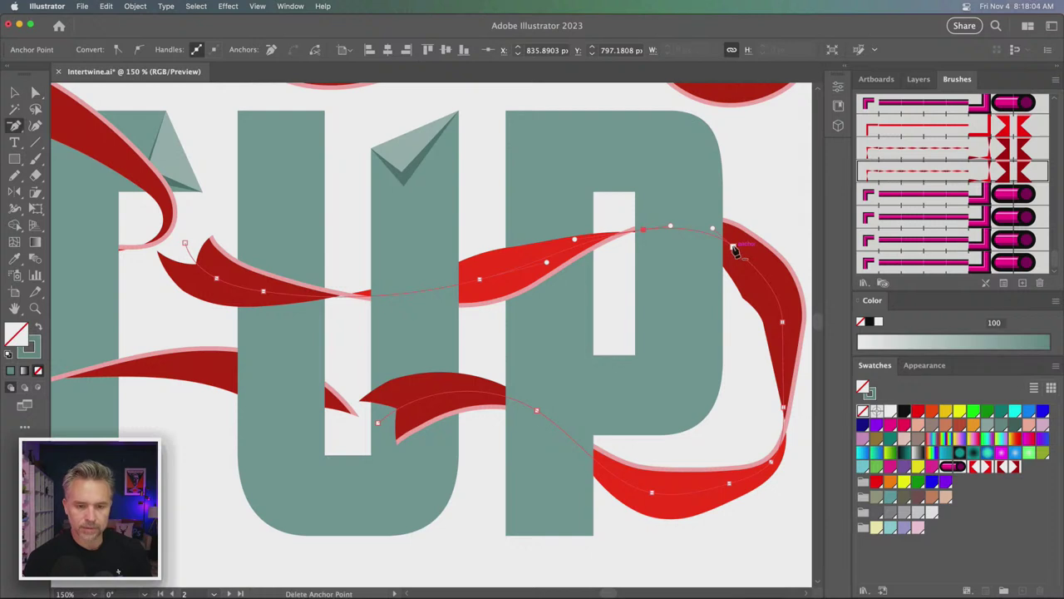
left_click(714, 229)
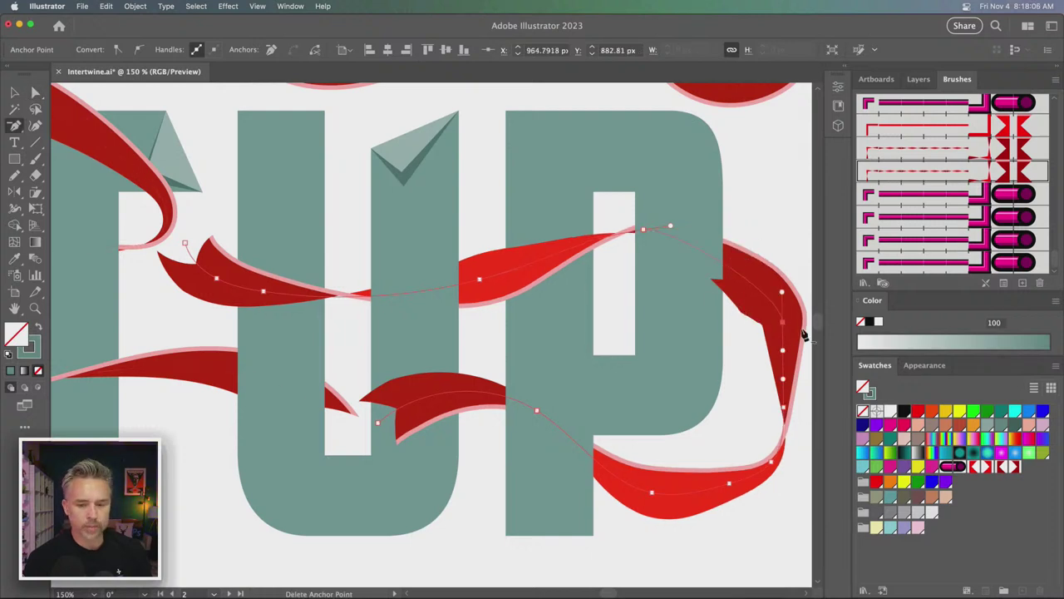
- Raise the right loop's anchors to smooth the ribbon's curve around the P's bowl
key("a")
left_click_drag(783, 322, 768, 273)
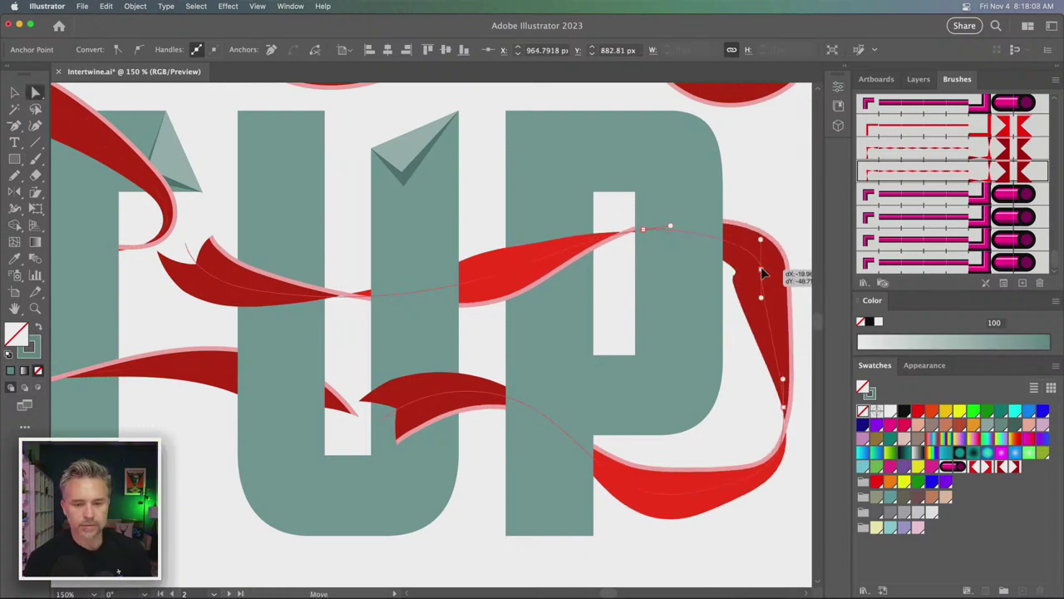
scroll(665, 273, "right", 3)
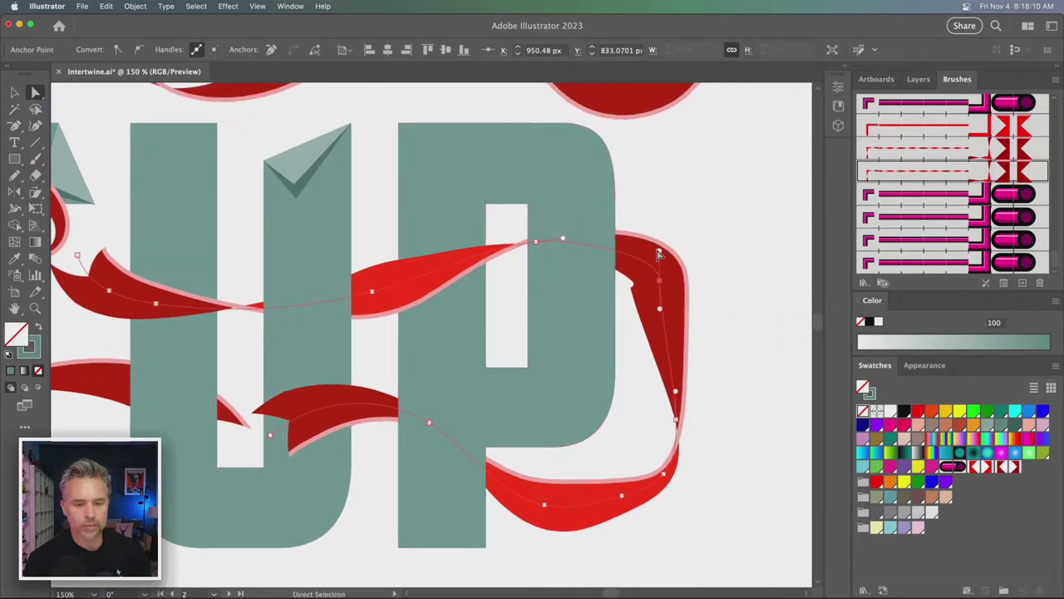
left_click_drag(659, 280, 644, 269)
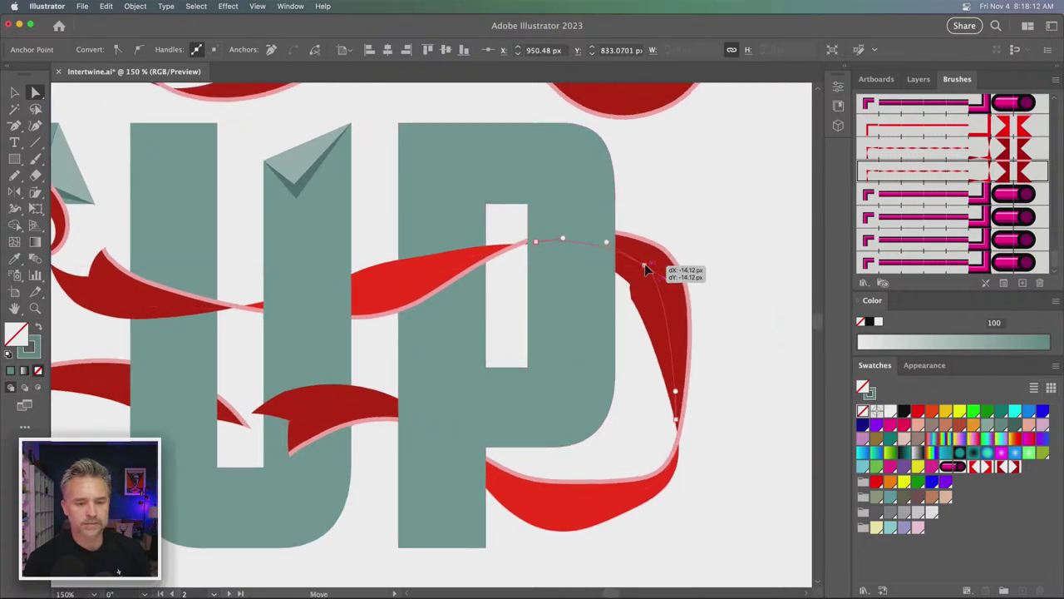
left_click_drag(678, 418, 689, 399)
key("v")
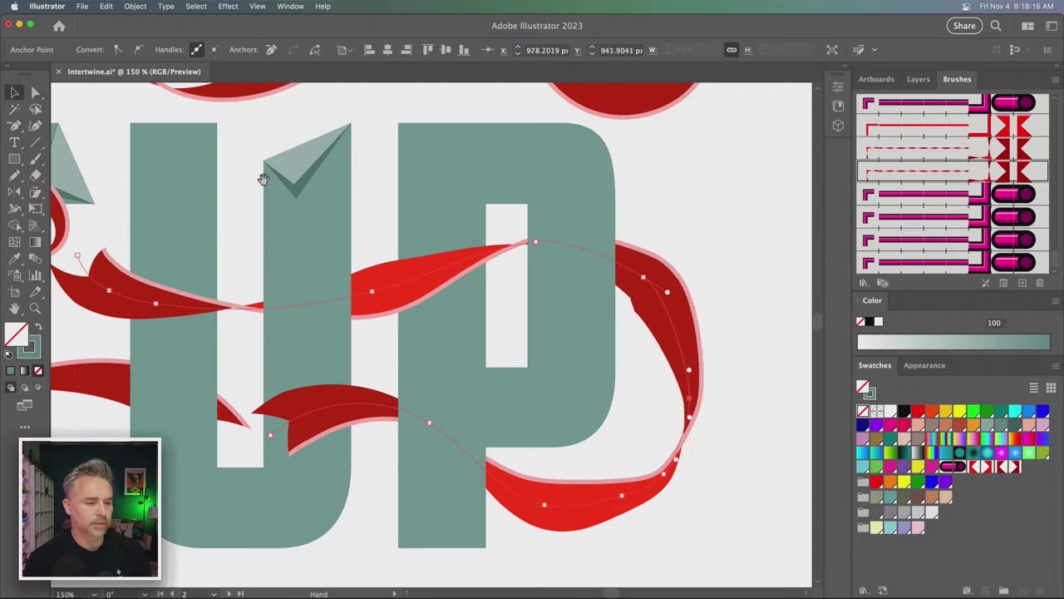
left_click_drag(263, 179, 358, 182)
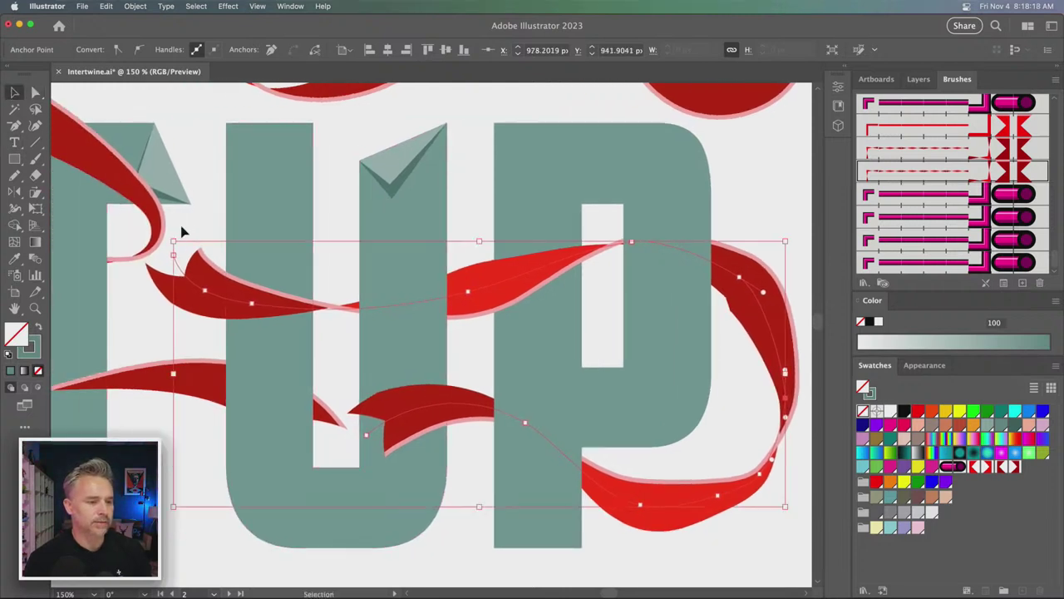
- Simplify all the artwork paths to 35 Pts
key("ctrl+a")
left_click(135, 6)
mouse_move(137, 321)
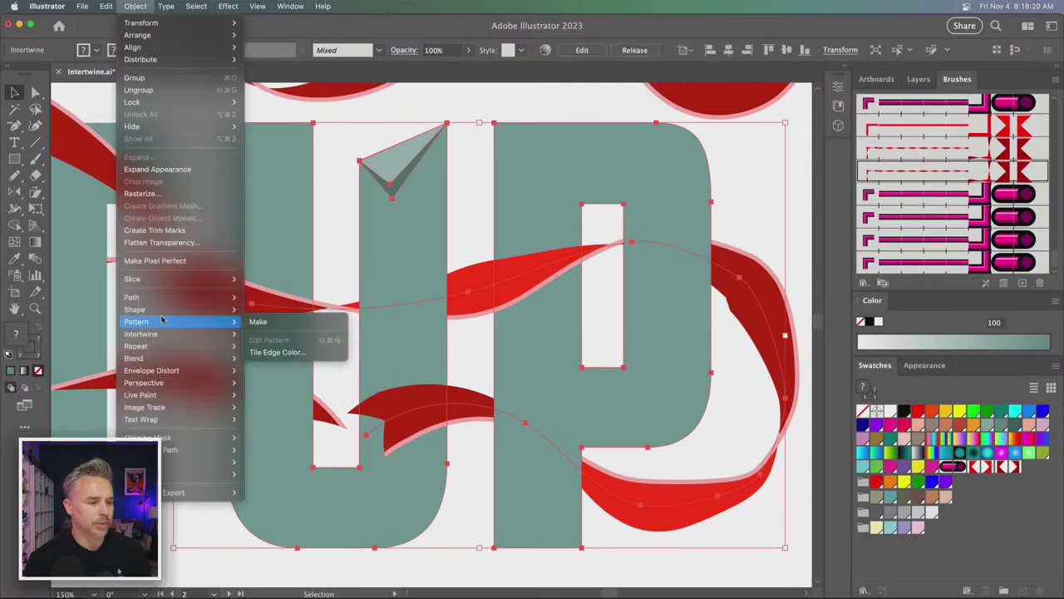
left_click(324, 366)
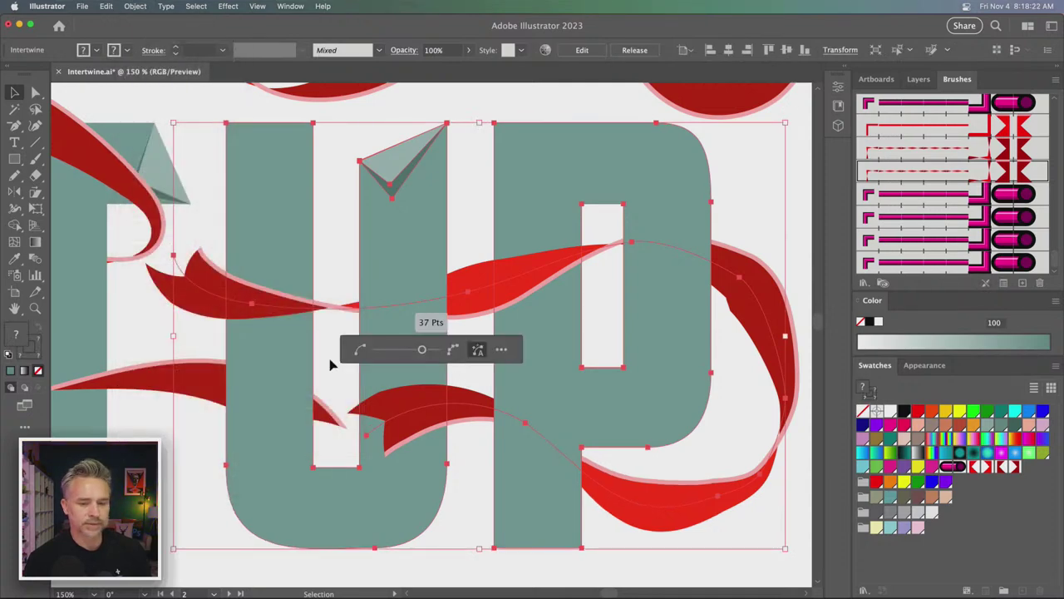
left_click(404, 350)
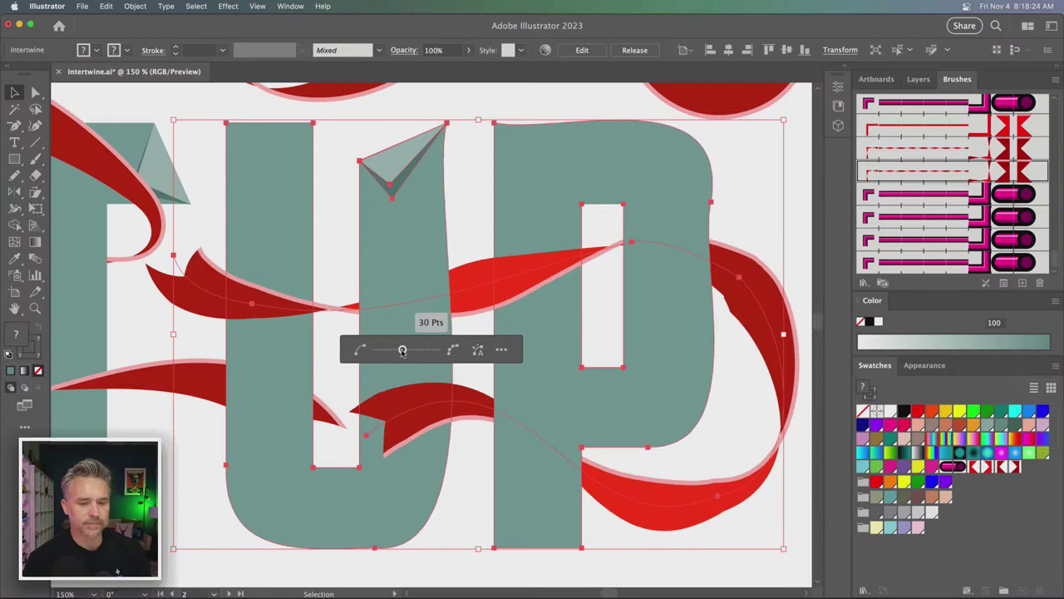
left_click(419, 350)
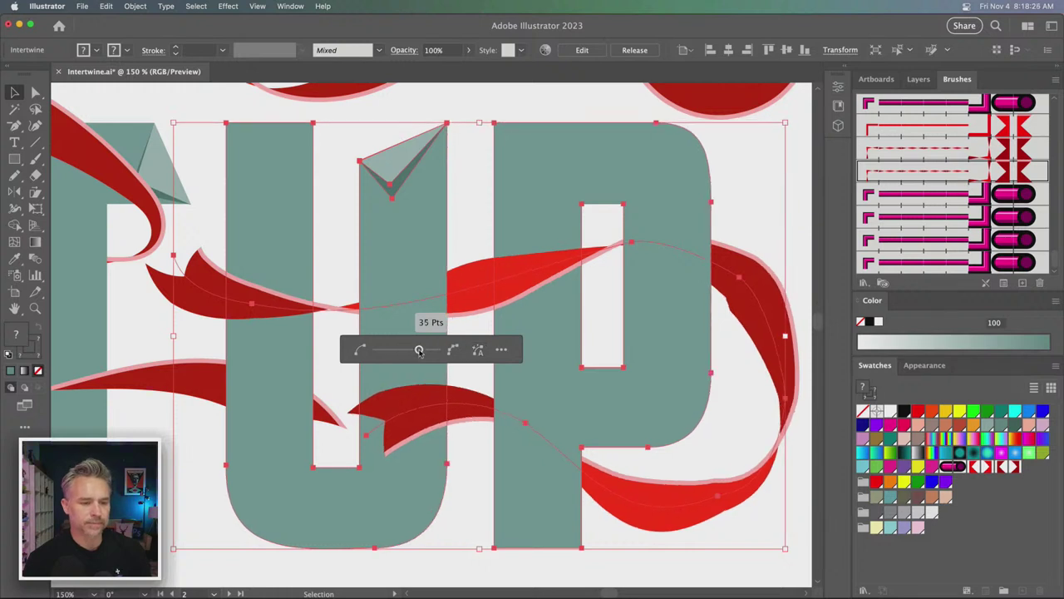
left_click(169, 476)
- Double-click the Intertwine group to enter isolation mode
left_click(753, 299)
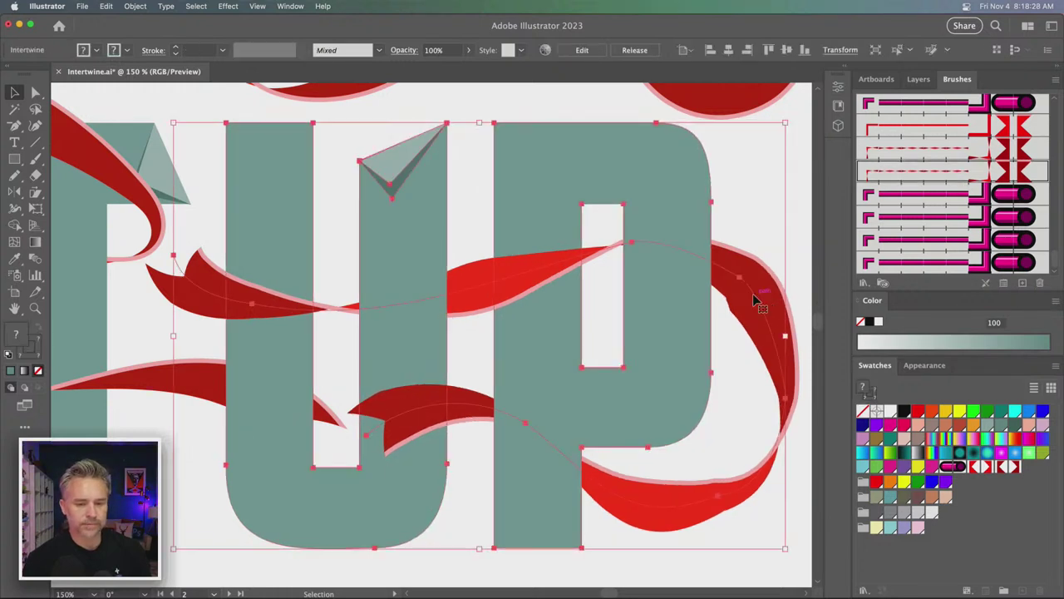
double_click(753, 300)
scroll(700, 282, "right", 3)
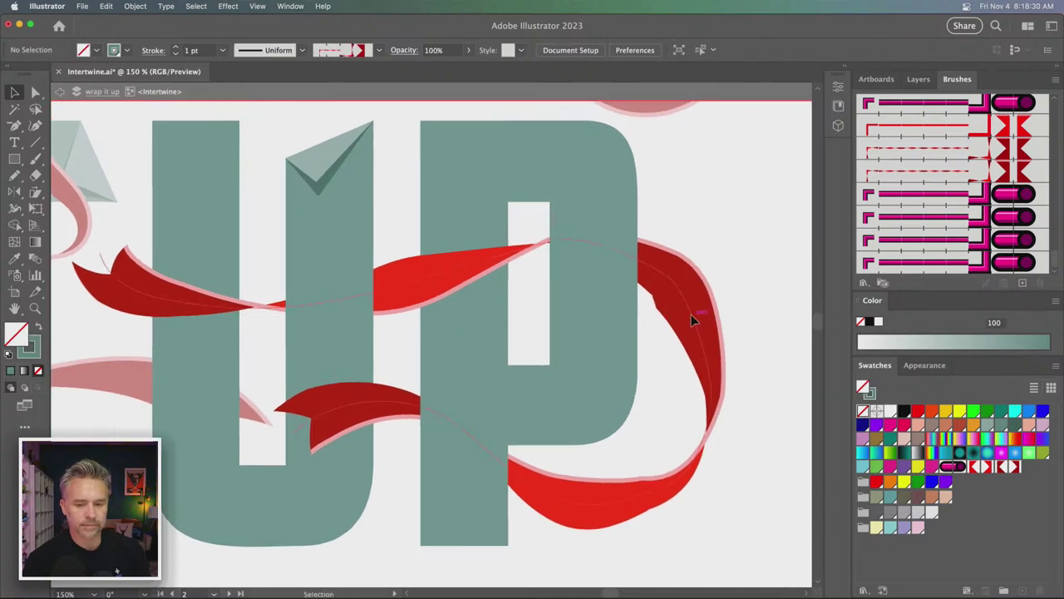
- Simplify the red ribbon path to 4 Pts
left_click(692, 320)
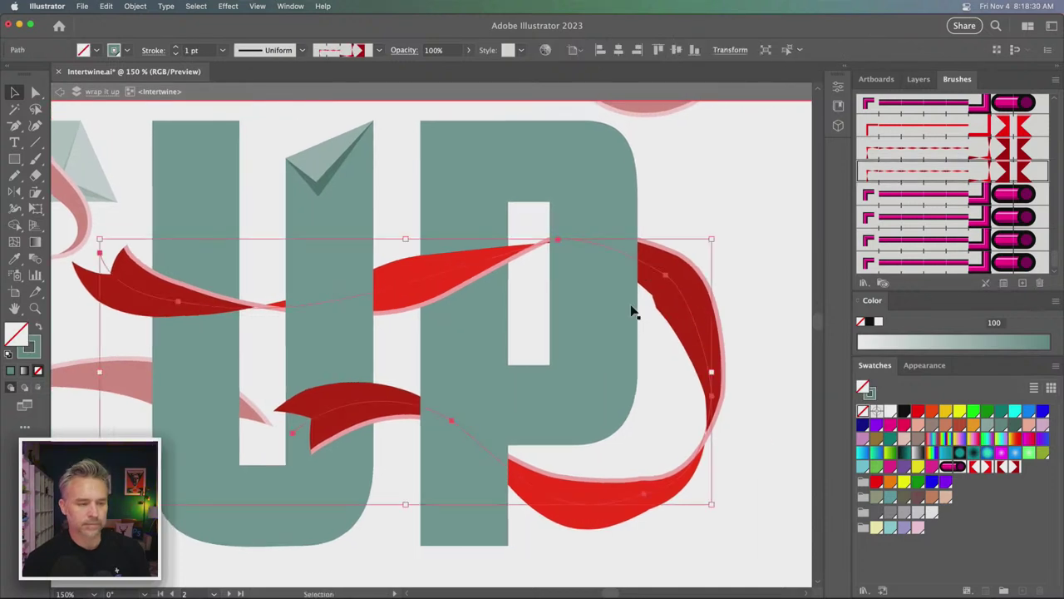
left_click(126, 7)
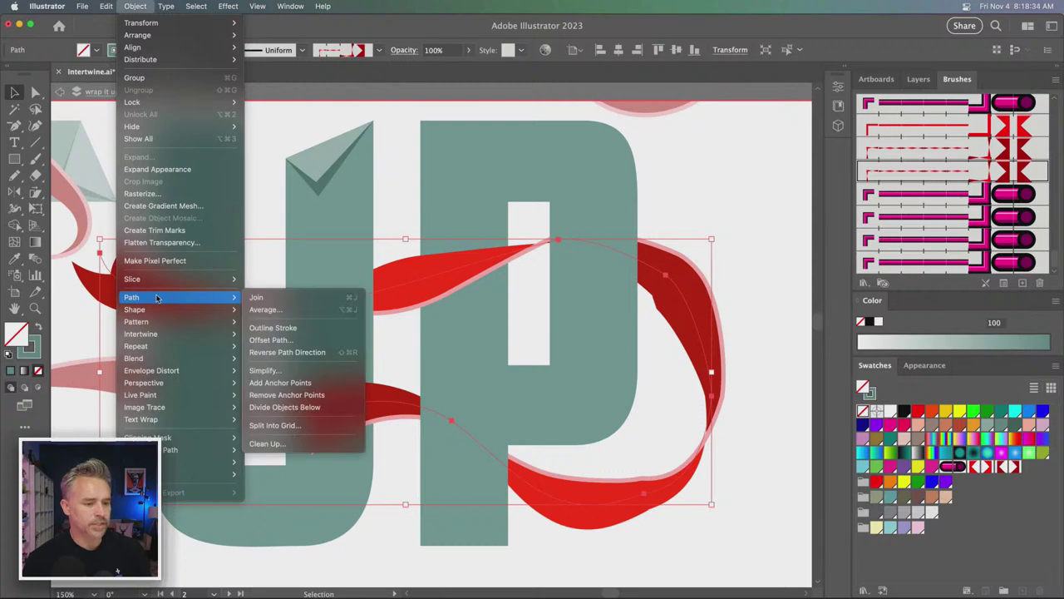
mouse_move(131, 297)
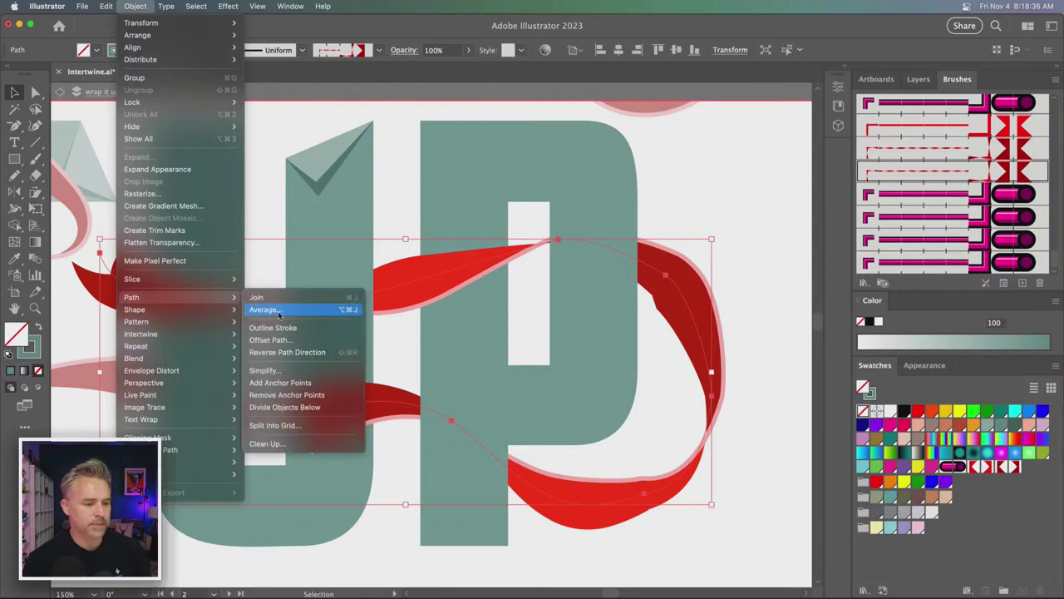
left_click(263, 371)
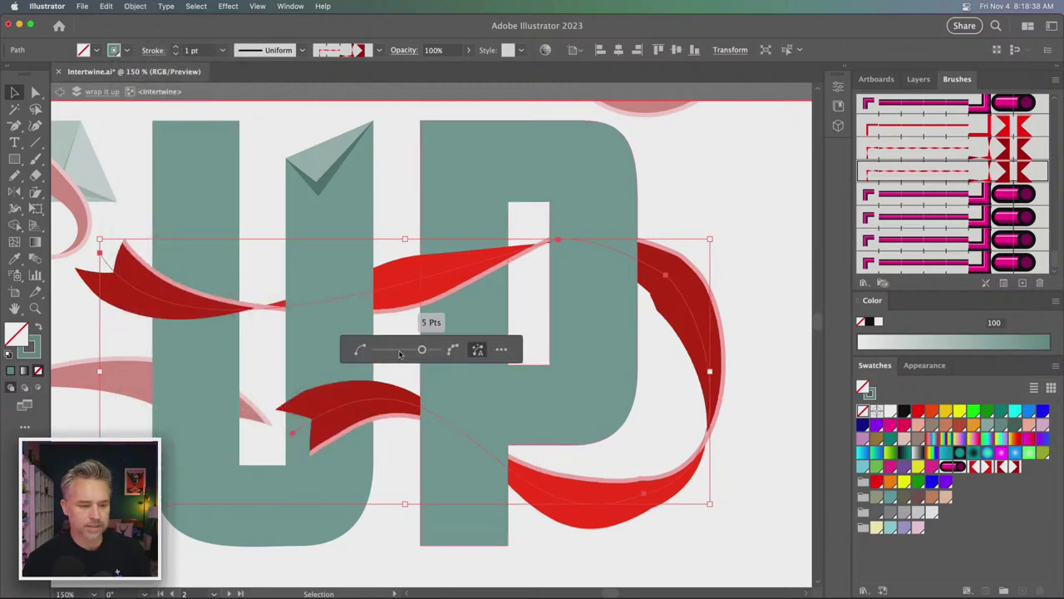
left_click_drag(387, 352, 385, 352)
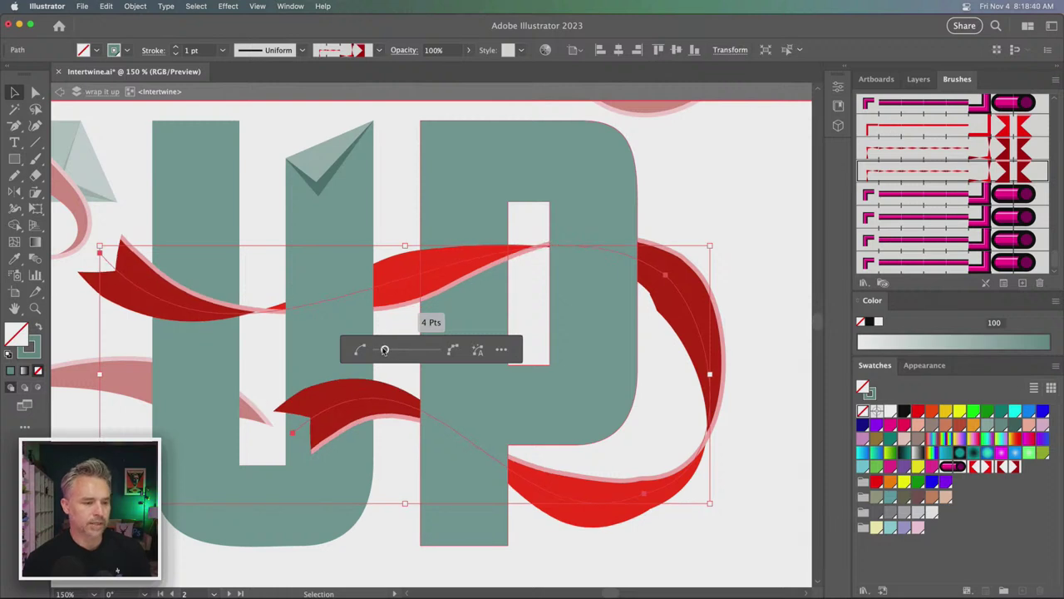
- Drag the ribbon's anchors and handles to narrow its right loop and reshape the lower curve
key("a")
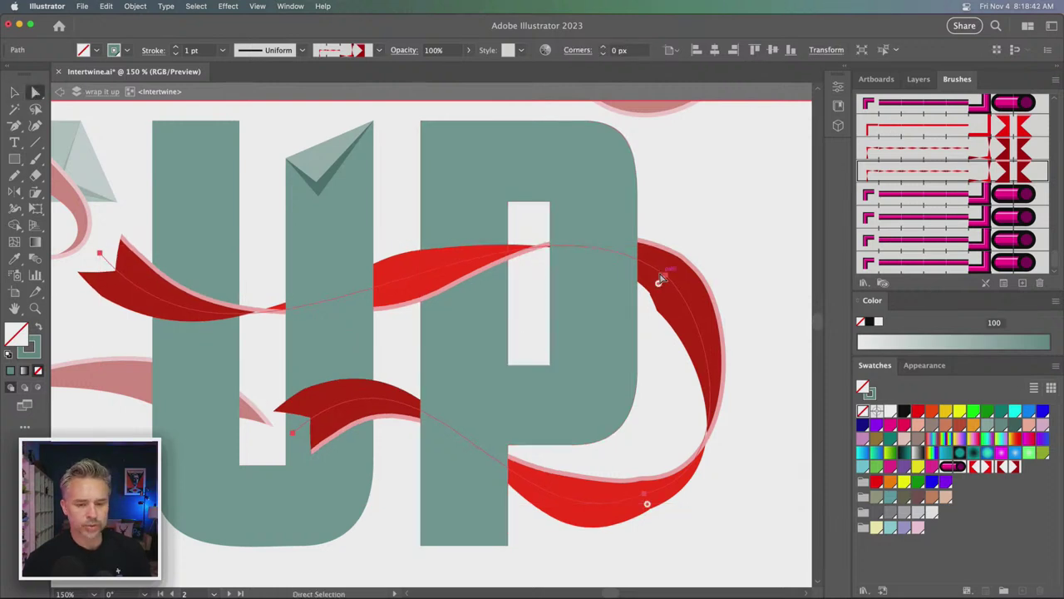
left_click_drag(663, 277, 654, 246)
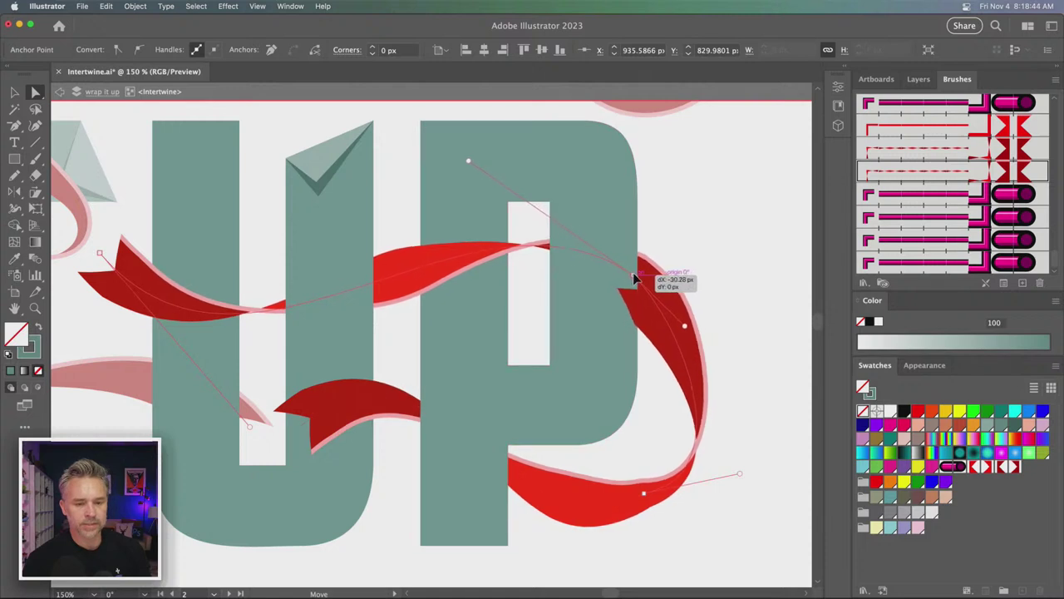
left_click_drag(654, 245, 637, 252)
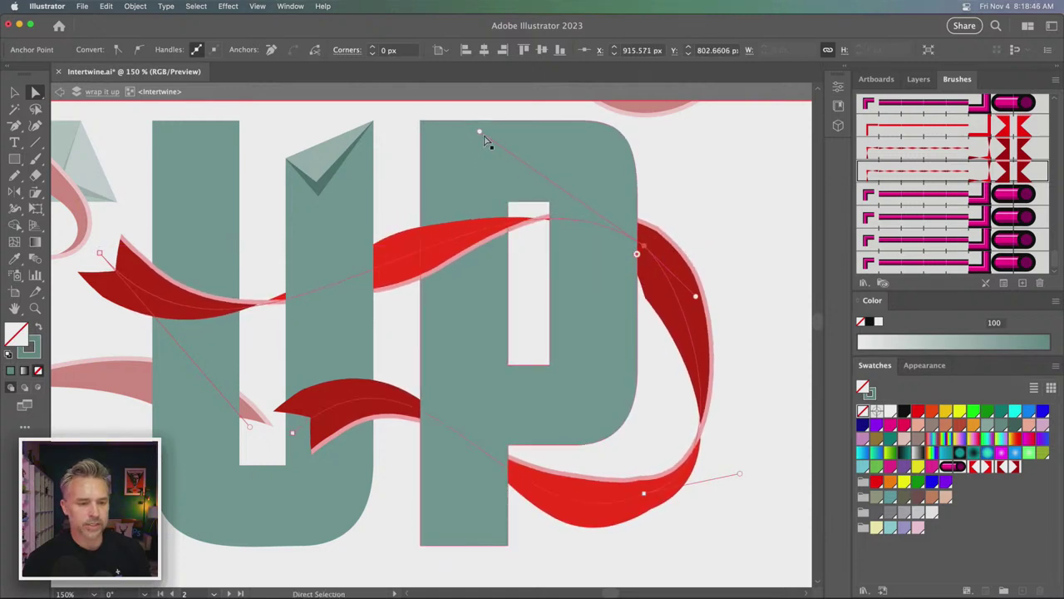
left_click_drag(478, 132, 502, 184)
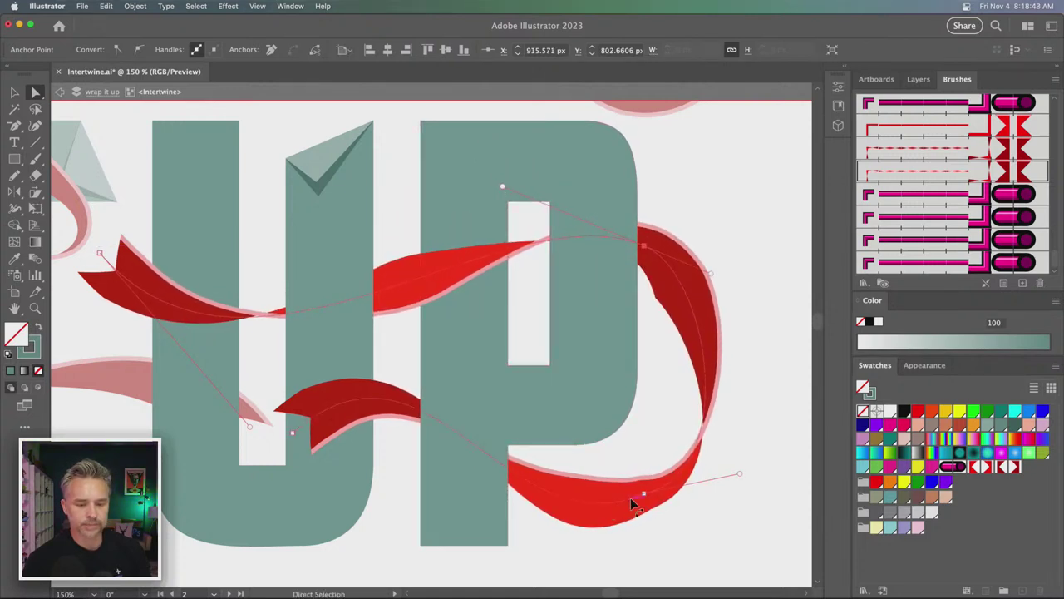
left_click_drag(642, 494, 640, 497)
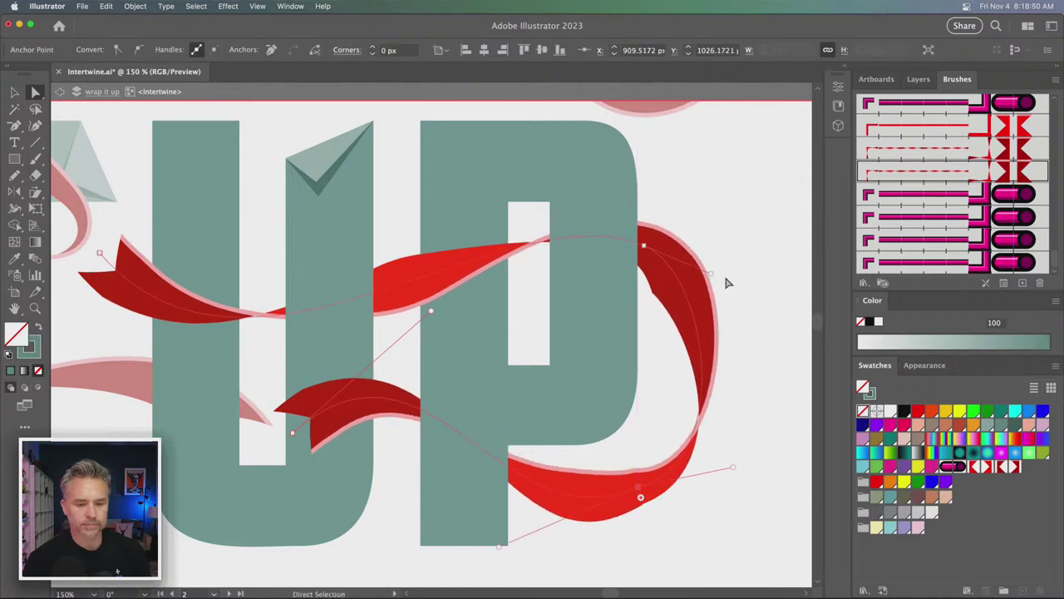
left_click_drag(709, 272, 666, 260)
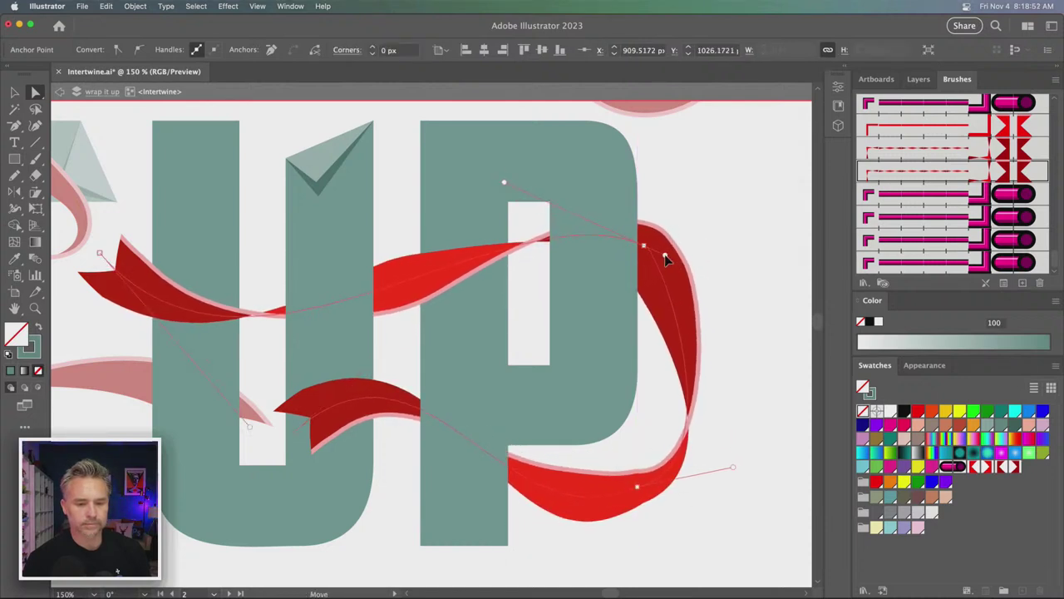
left_click(676, 407)
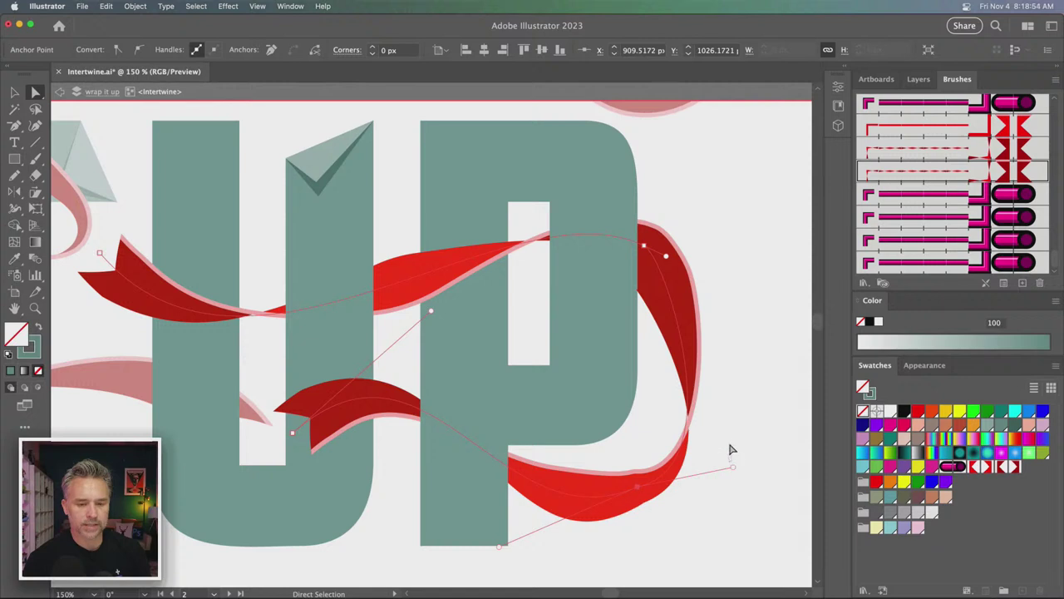
left_click(728, 456)
- Convert the ribbon's lower anchor, pulling out new curve handles to reshape the lower curve
left_click(640, 497)
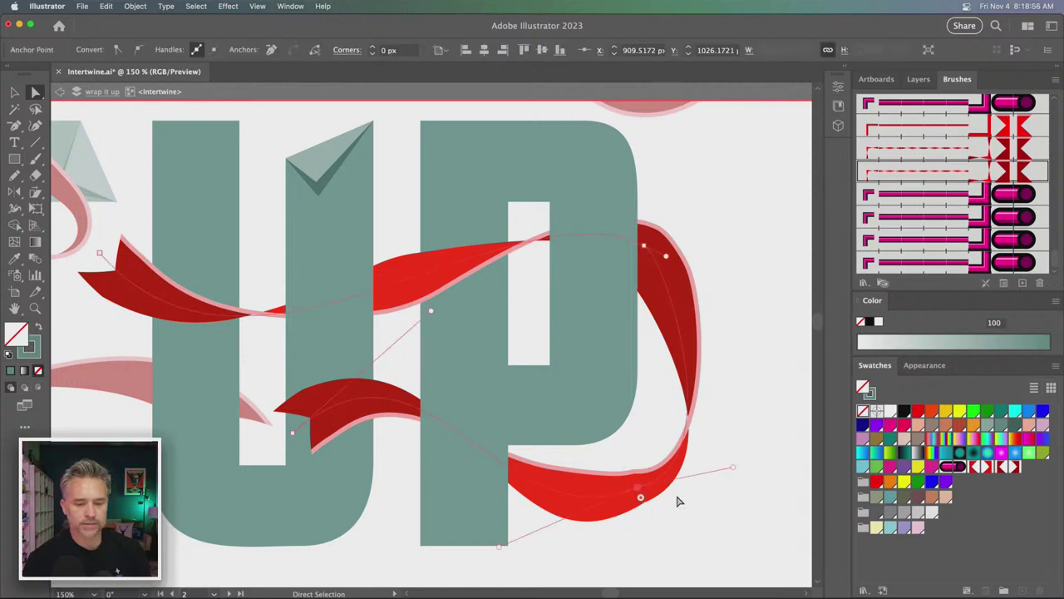
key("shift+c")
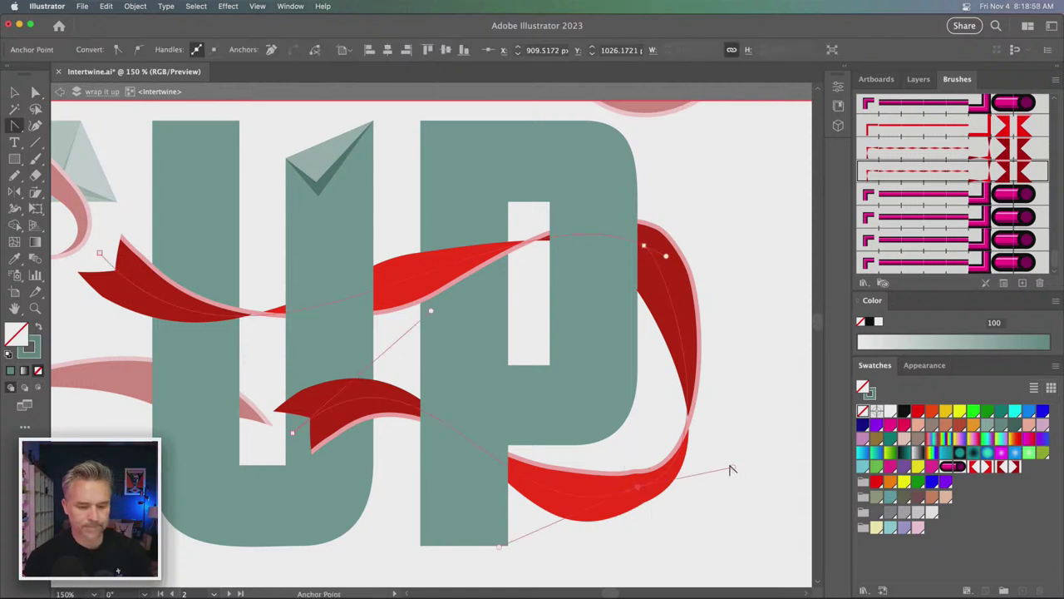
mouse_move(635, 491)
left_mouse_down()
mouse_move(449, 535)
mouse_move(514, 528)
left_mouse_up()
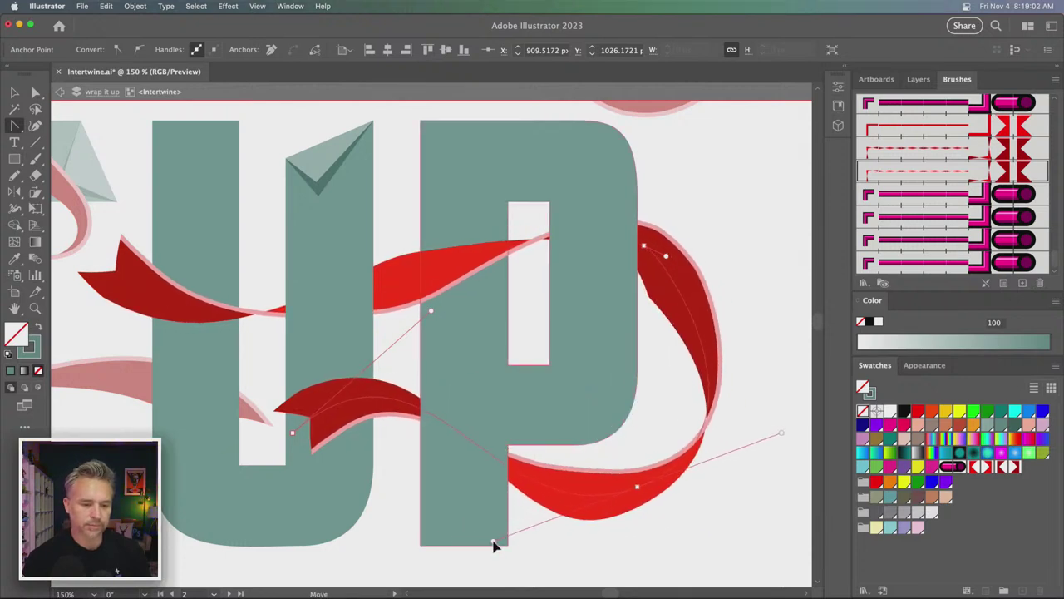
left_click_drag(513, 528, 481, 523)
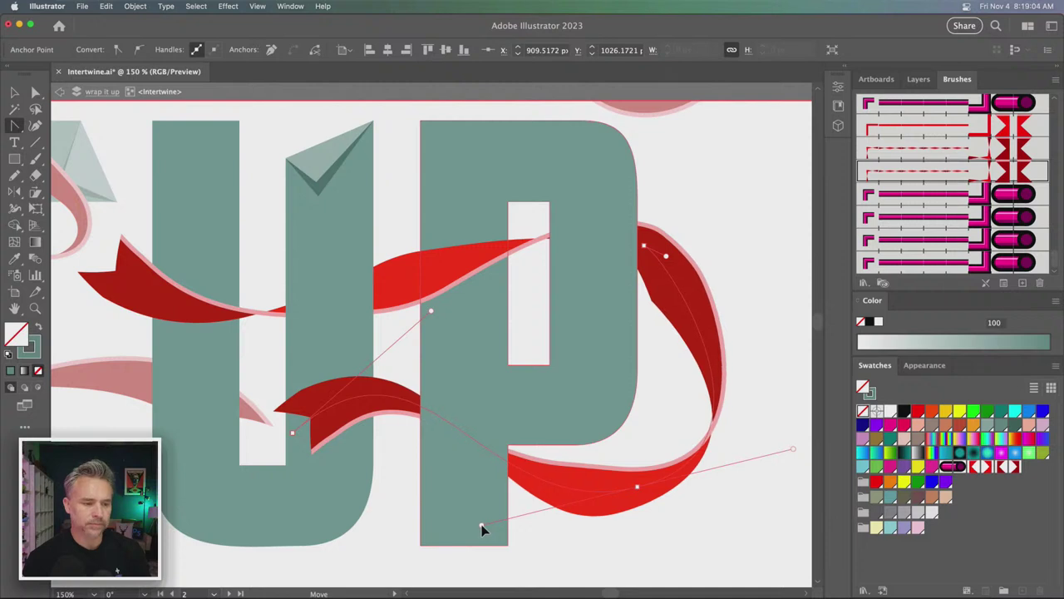
left_click(36, 92)
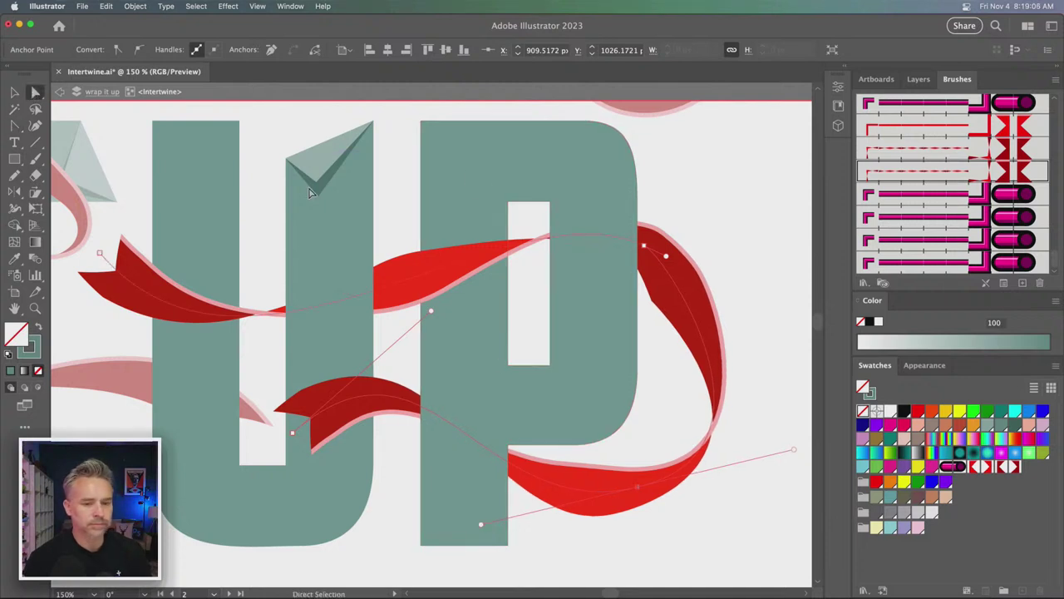
left_click_drag(643, 247, 638, 253)
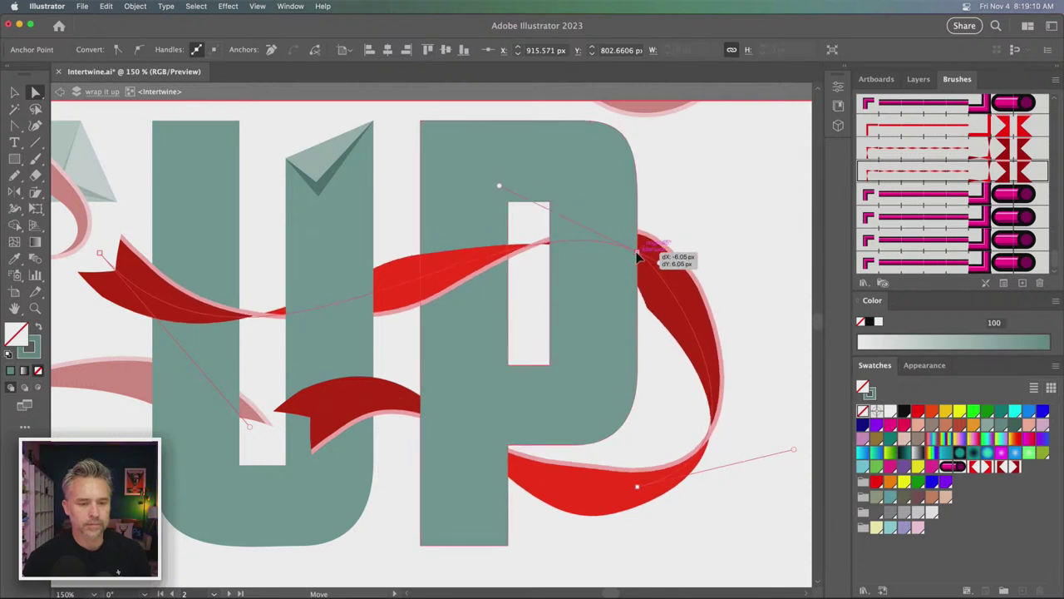
left_click(723, 210)
- At 200% zoom, move the anchor beside the P's top right to form a sharper fold
key("super+equal")
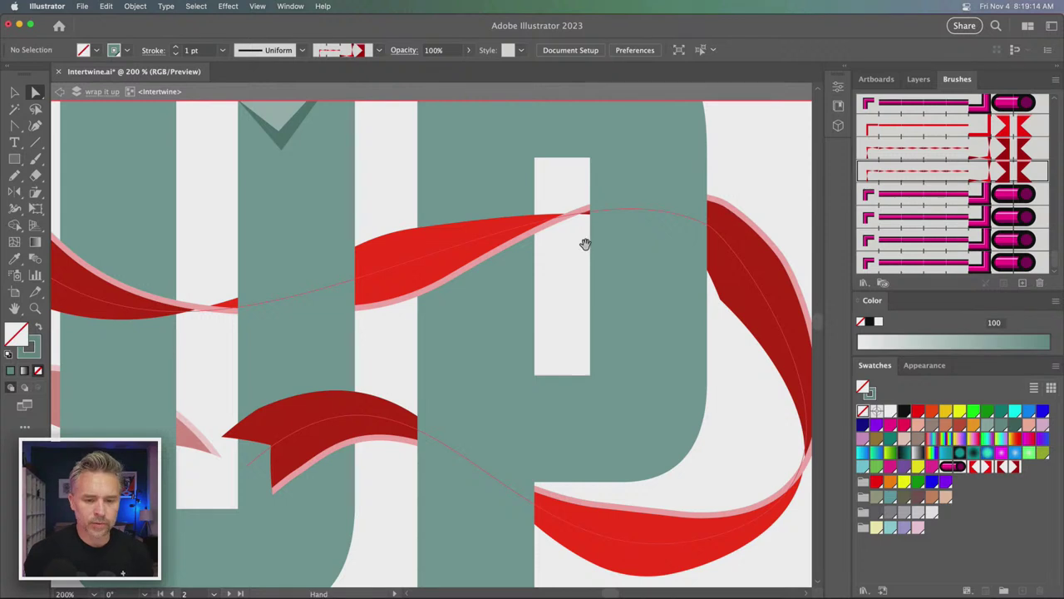
left_click_drag(587, 240, 425, 276)
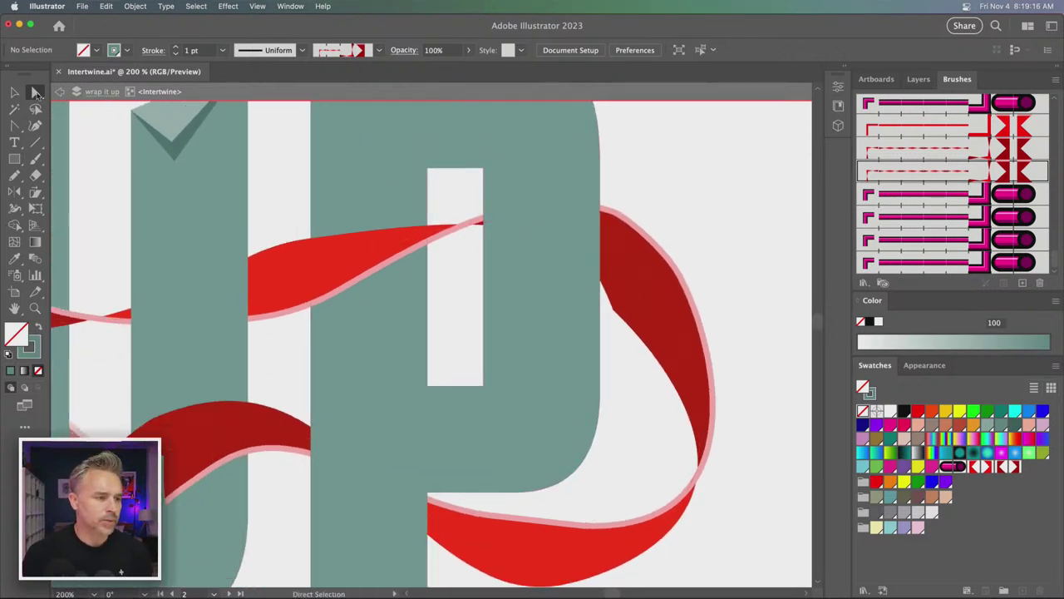
left_click(630, 279)
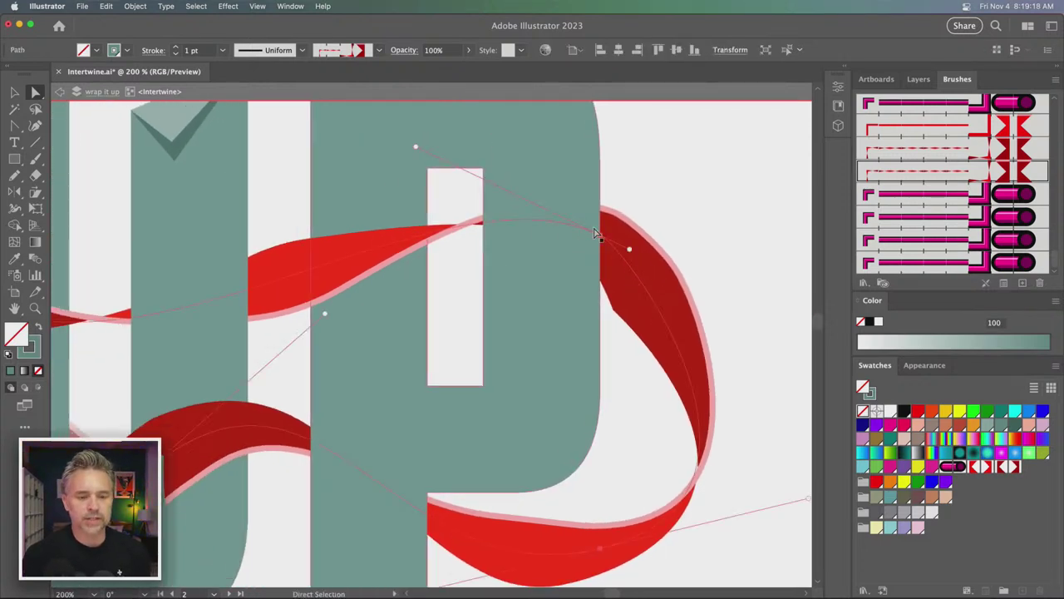
left_click(601, 236)
mouse_move(601, 237)
left_mouse_down()
mouse_move(599, 178)
mouse_move(586, 182)
mouse_move(590, 306)
mouse_move(610, 237)
mouse_move(657, 274)
mouse_move(645, 302)
mouse_move(643, 175)
mouse_move(608, 238)
mouse_move(589, 183)
mouse_move(596, 251)
mouse_move(590, 205)
mouse_move(610, 244)
mouse_move(611, 282)
left_mouse_up()
left_click(611, 281)
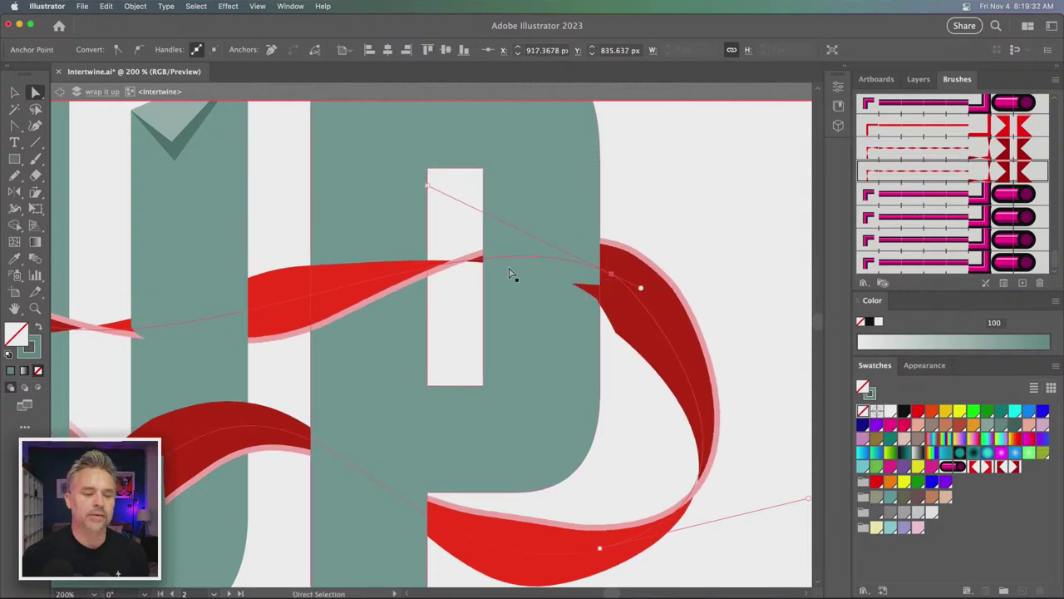
left_click(16, 92)
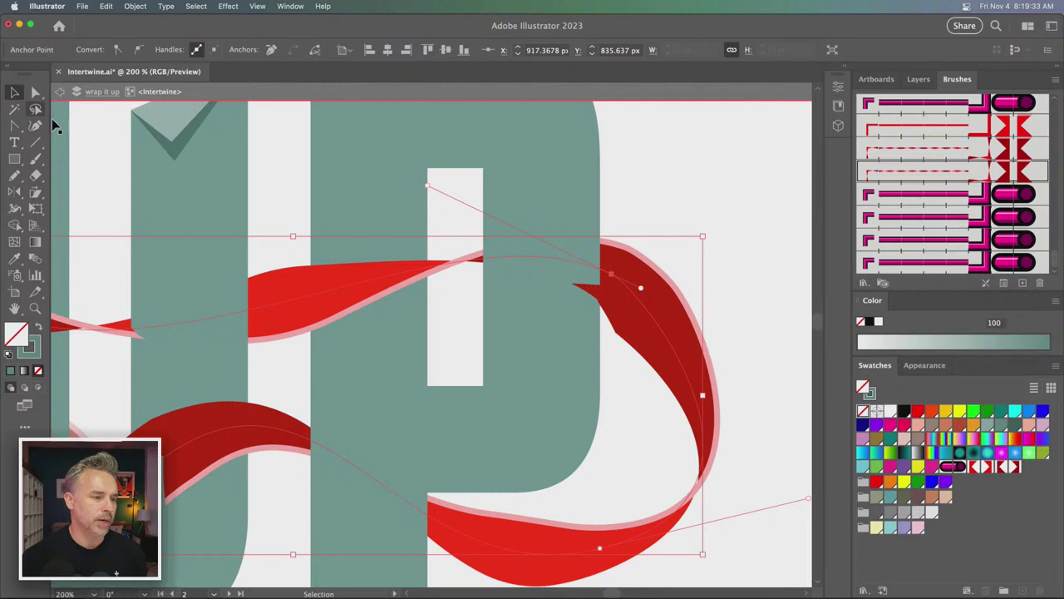
- At 400% zoom in Intertwine edit mode, lasso the ribbon overlap beside the P's counter to restack it
left_click(285, 171)
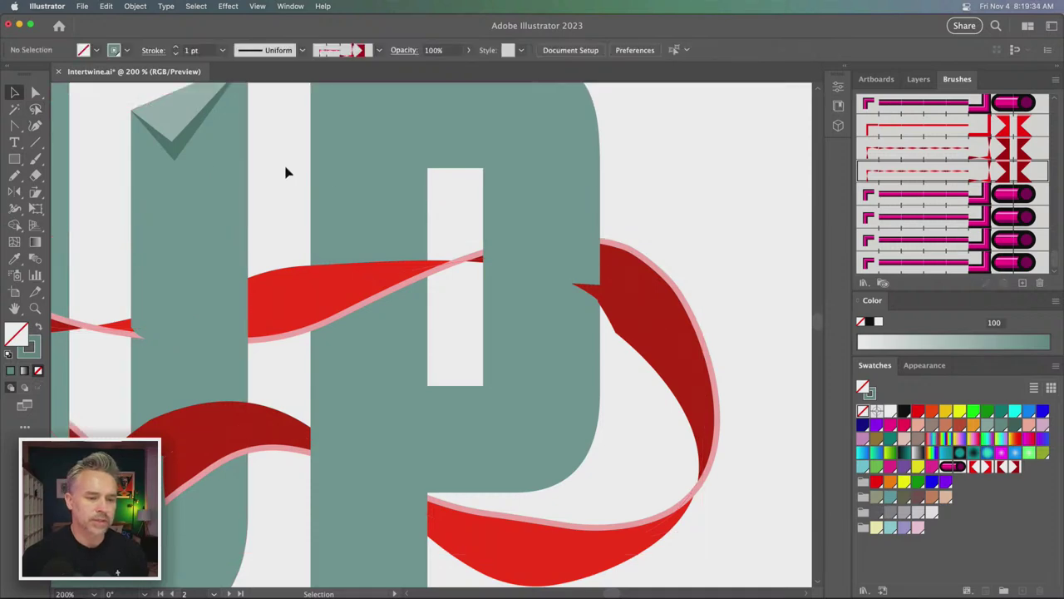
left_click(135, 6)
mouse_move(120, 335)
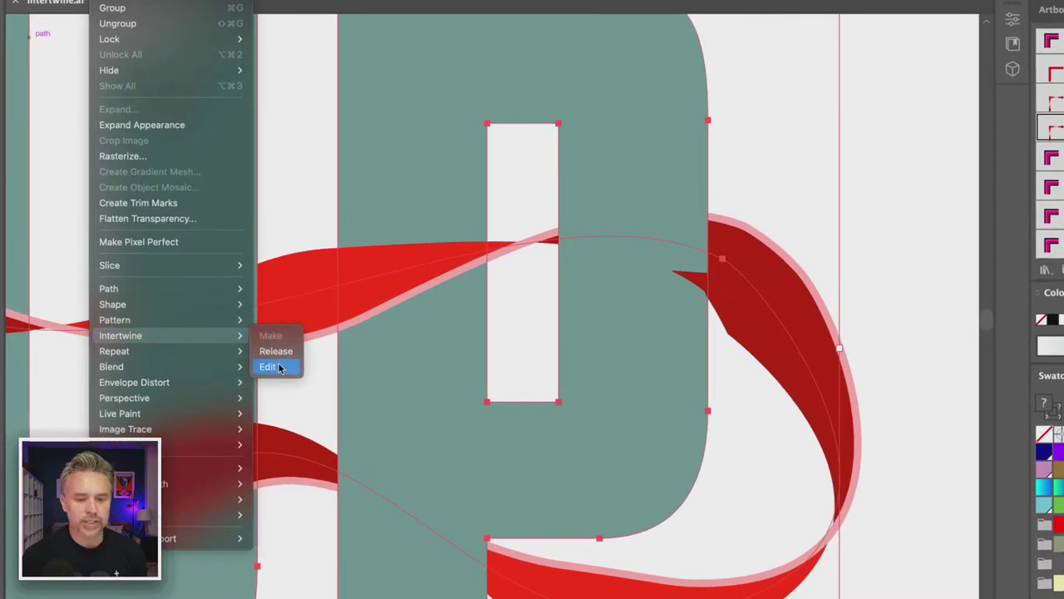
left_click(280, 368)
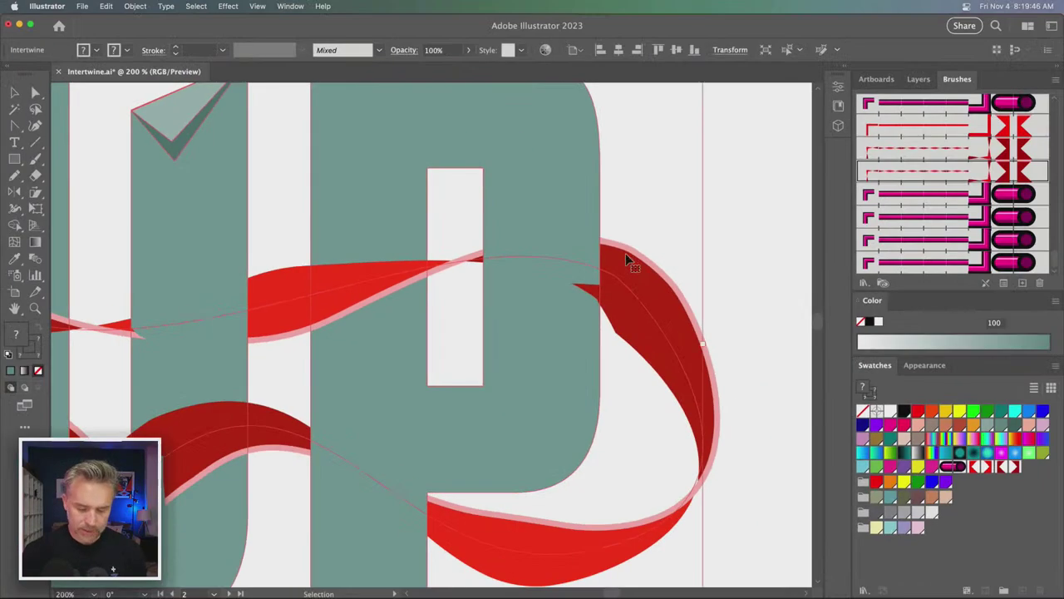
key("super+equal")
left_click_drag(602, 252, 453, 202)
left_click_drag(64, 307, 137, 320)
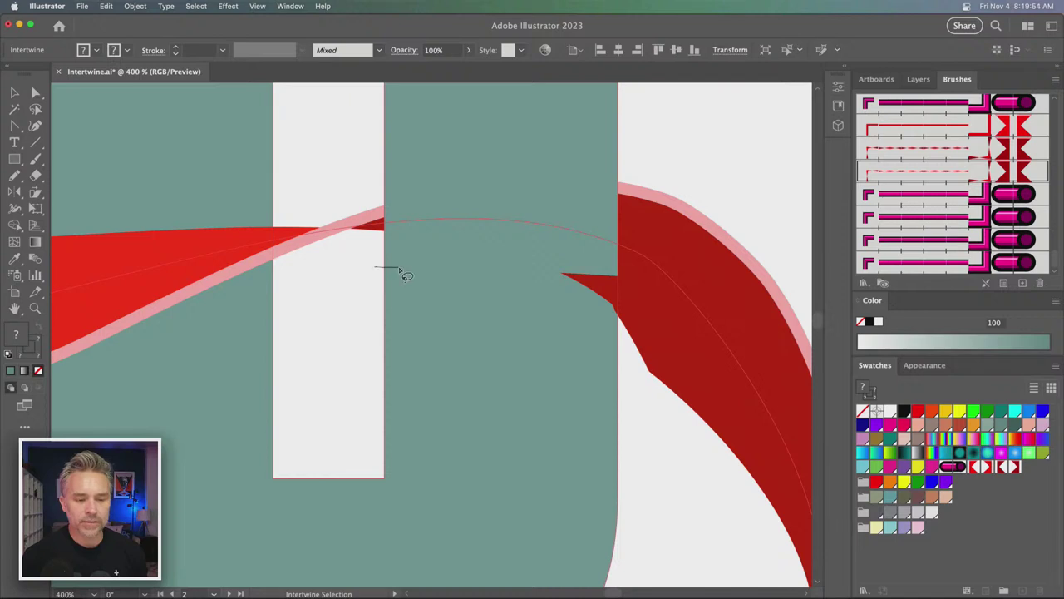
left_click_drag(399, 269, 513, 271)
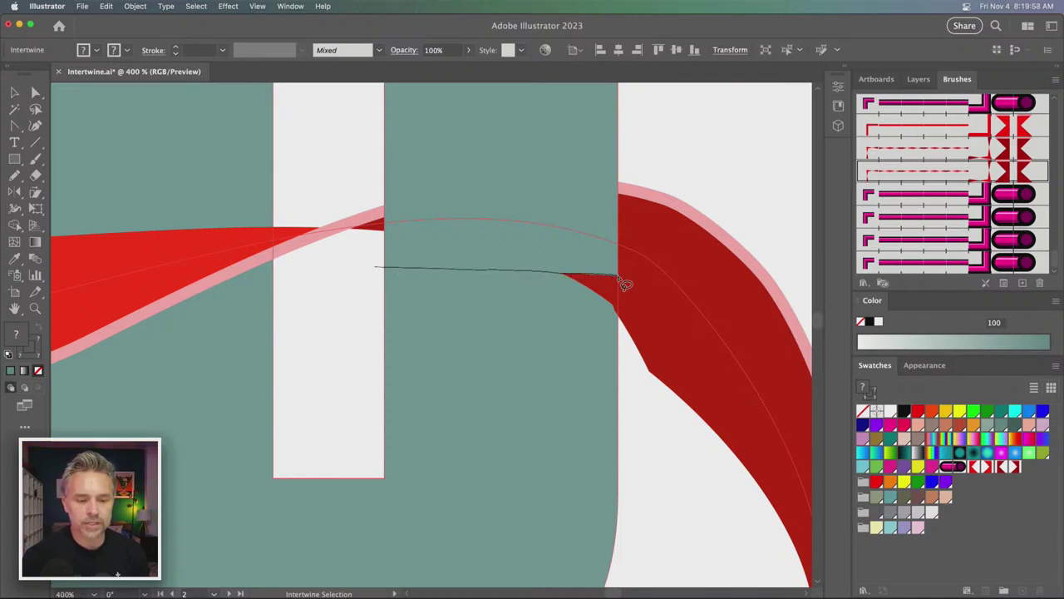
left_click_drag(569, 412, 349, 354)
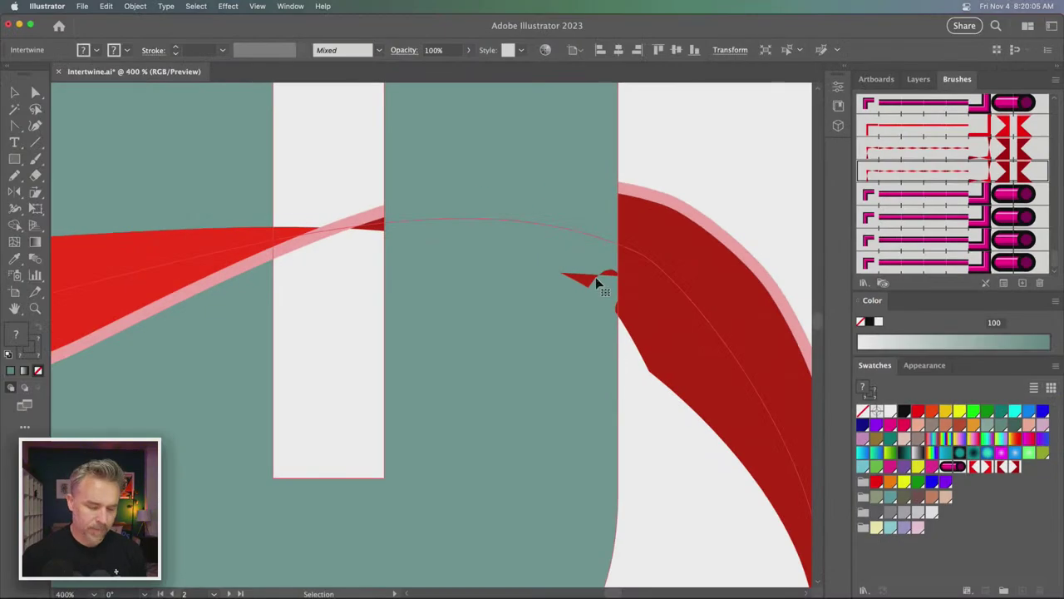
key("v")
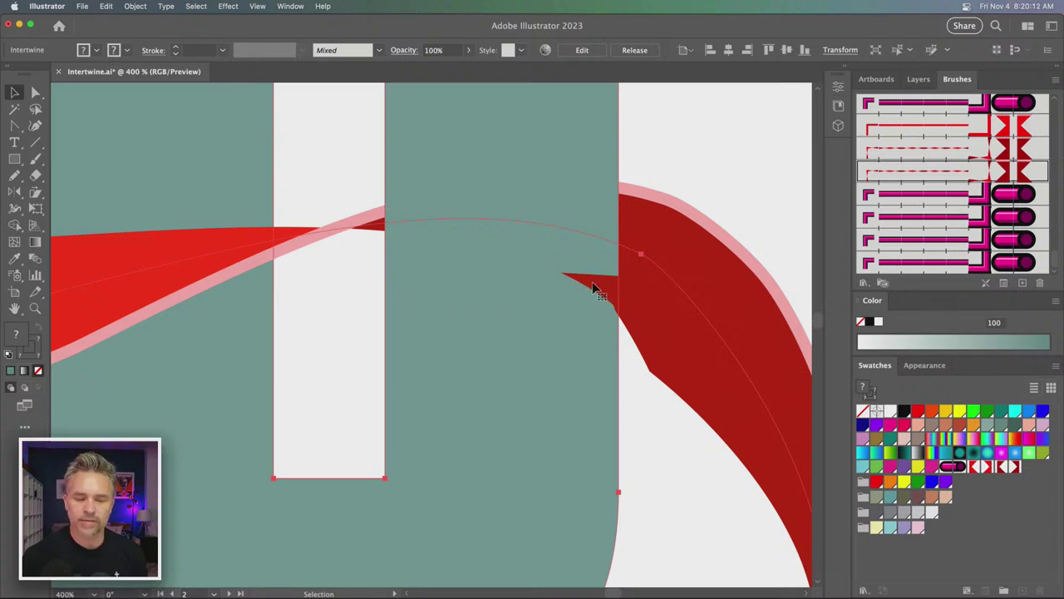
- Lasso the ribbon-and-P crossing in Intertwine edit mode, then undo the unwanted overlap
left_click(131, 10)
mouse_move(141, 333)
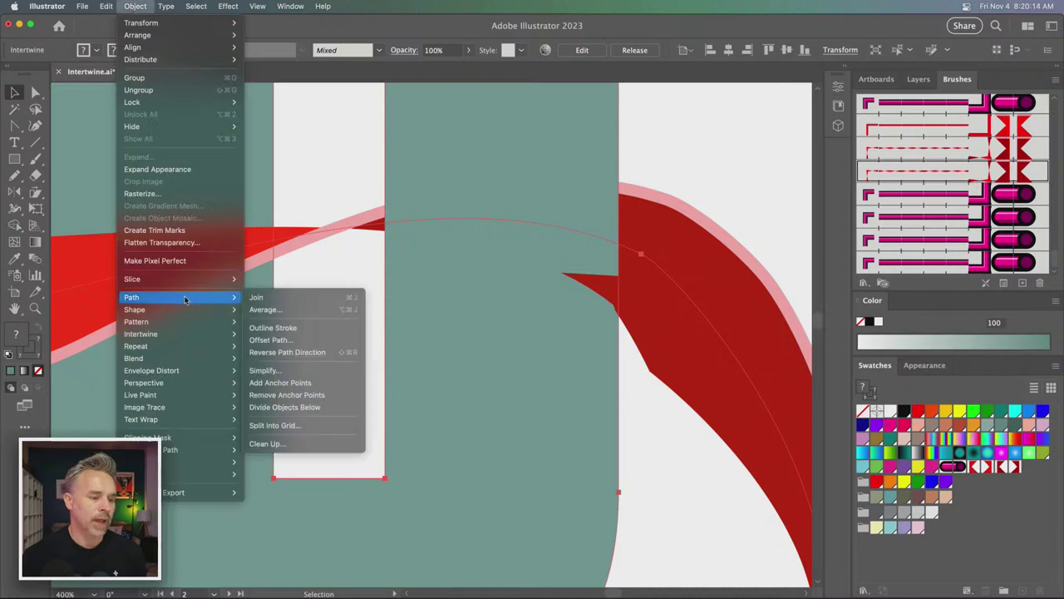
left_click(274, 365)
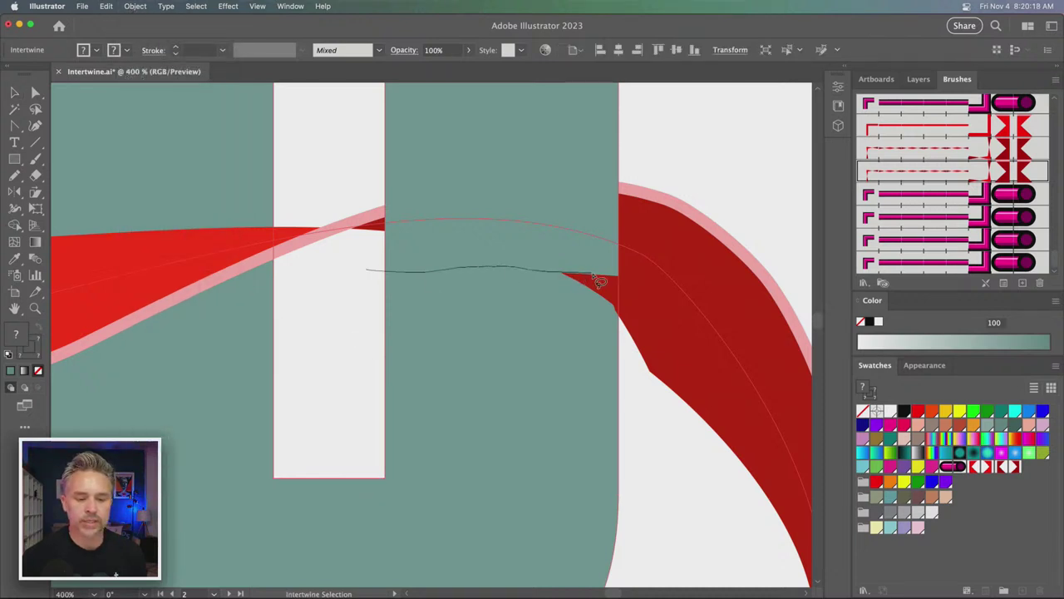
left_click_drag(594, 276, 625, 279)
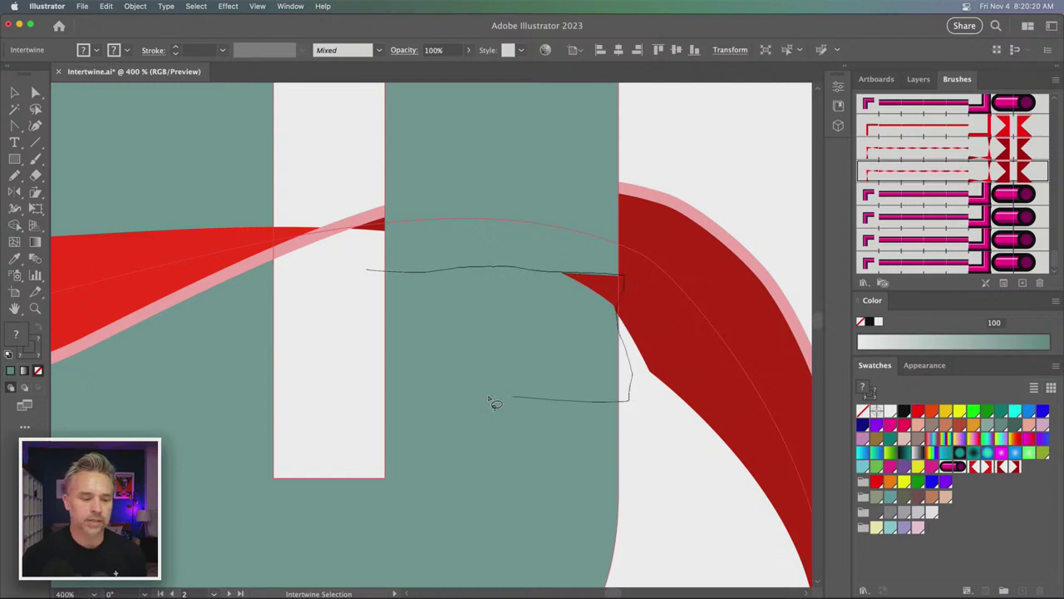
left_click_drag(490, 403, 325, 373)
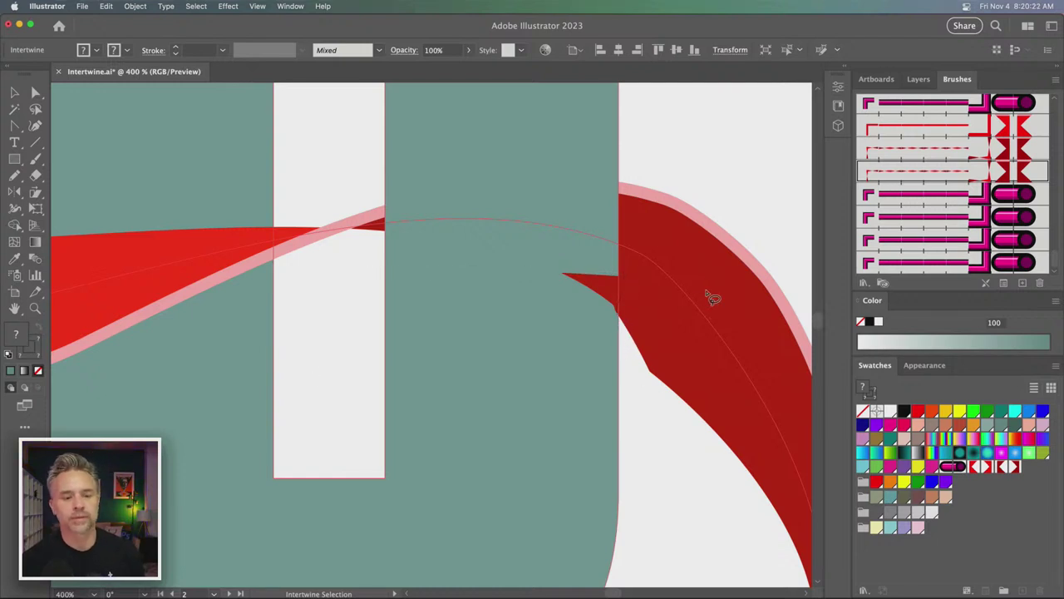
left_click_drag(391, 210, 328, 320)
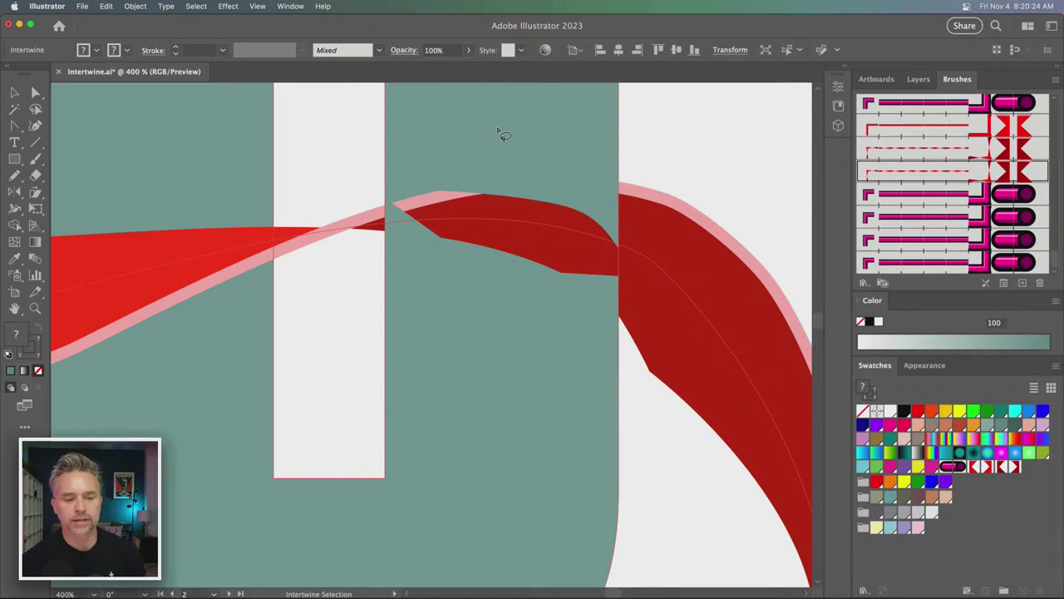
key("super+z")
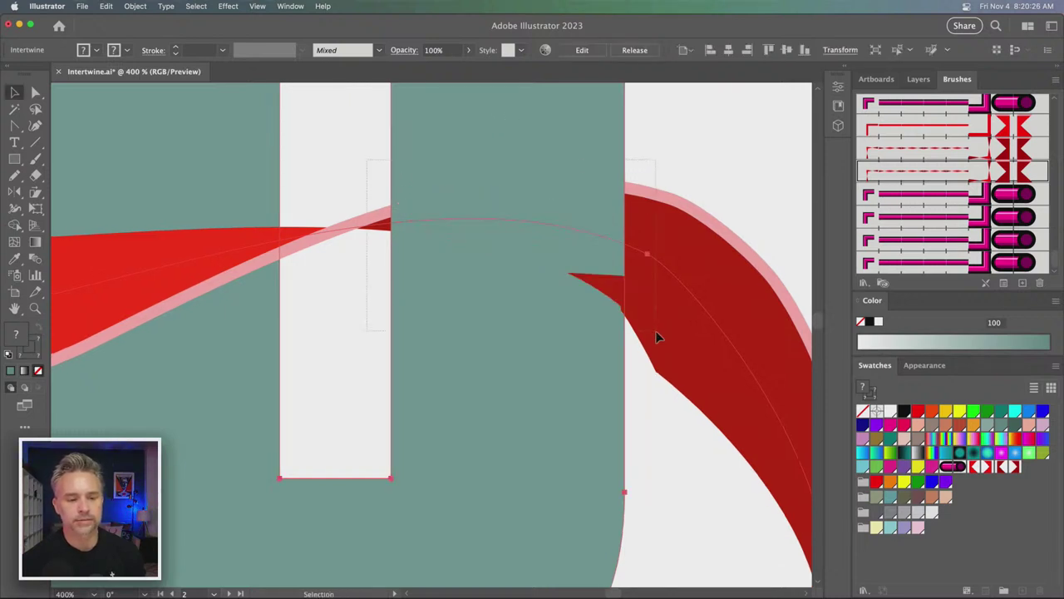
left_click(104, 160)
- Re-edit the intertwine and lasso the crossing along the P's top to restack the ribbon
left_click(582, 168)
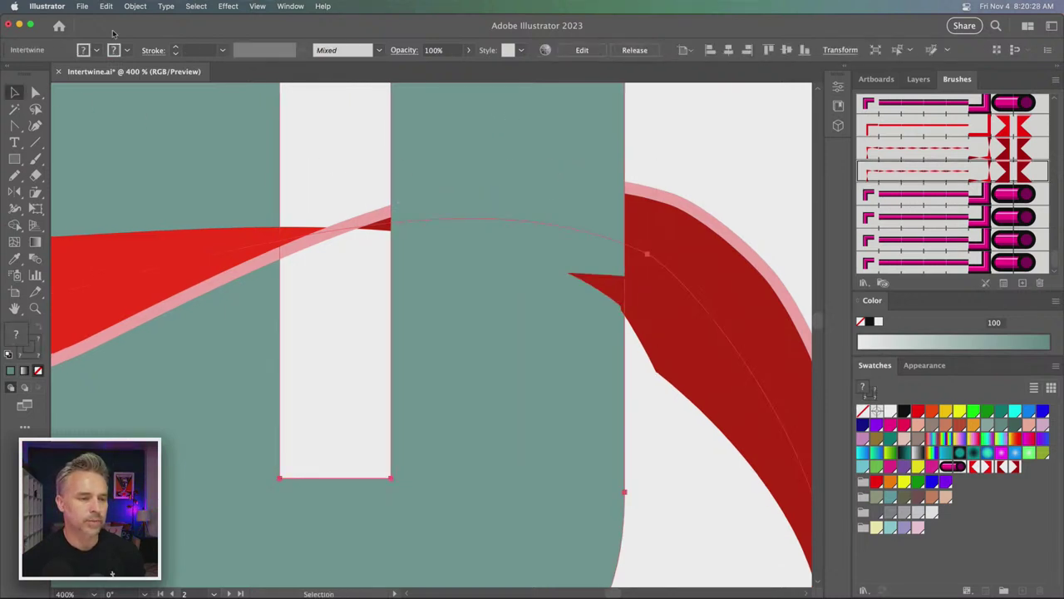
left_click(135, 6)
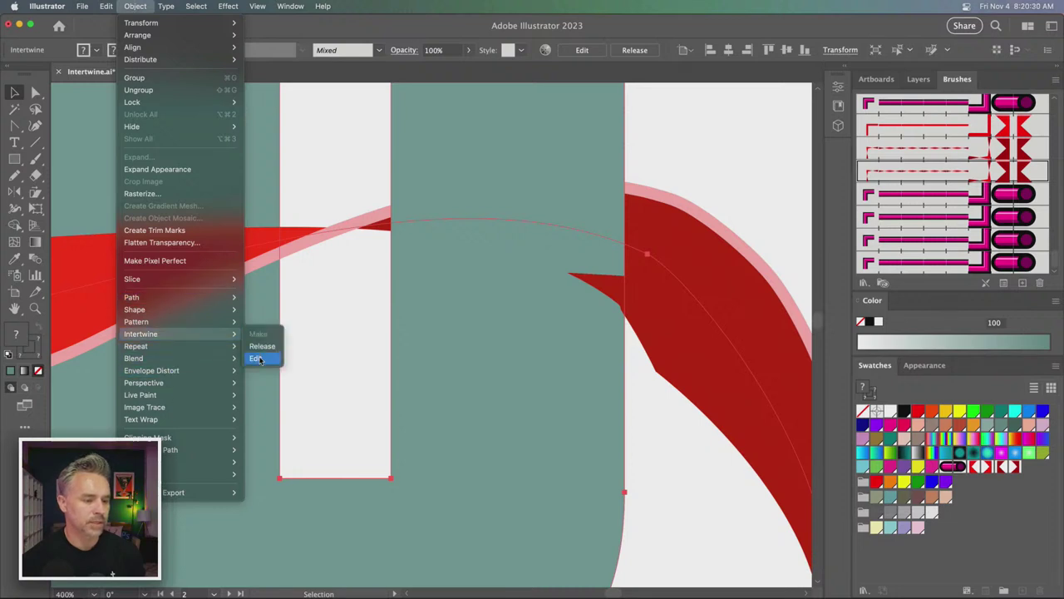
left_click(255, 358)
mouse_move(370, 142)
left_mouse_down()
mouse_move(373, 339)
mouse_move(574, 397)
mouse_move(649, 226)
left_mouse_up()
mouse_move(651, 127)
left_mouse_down()
mouse_move(360, 130)
mouse_move(387, 359)
mouse_move(648, 386)
left_mouse_up()
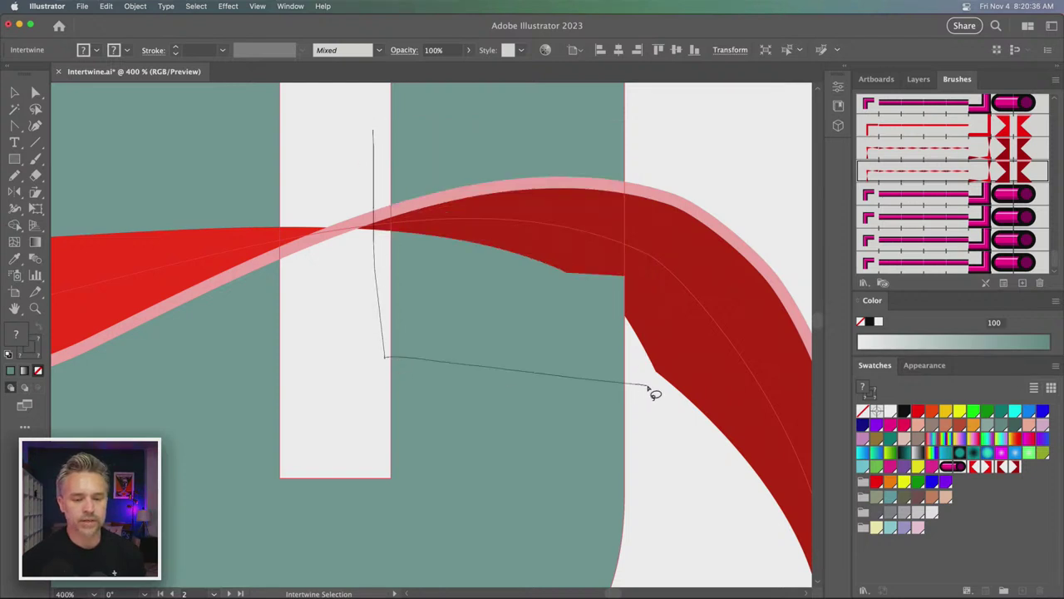
mouse_move(646, 137)
left_mouse_down()
mouse_move(360, 135)
mouse_move(374, 153)
left_mouse_up()
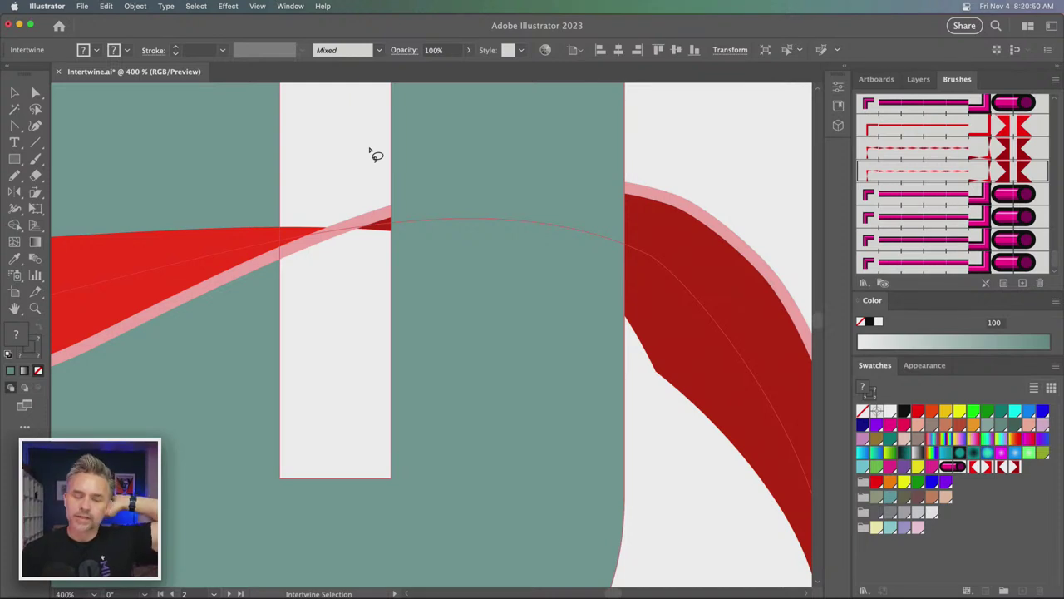
- Re-edit the intertwine, lassoing the P's stem area so the red band goes behind the teal P
key("ctrl+z")
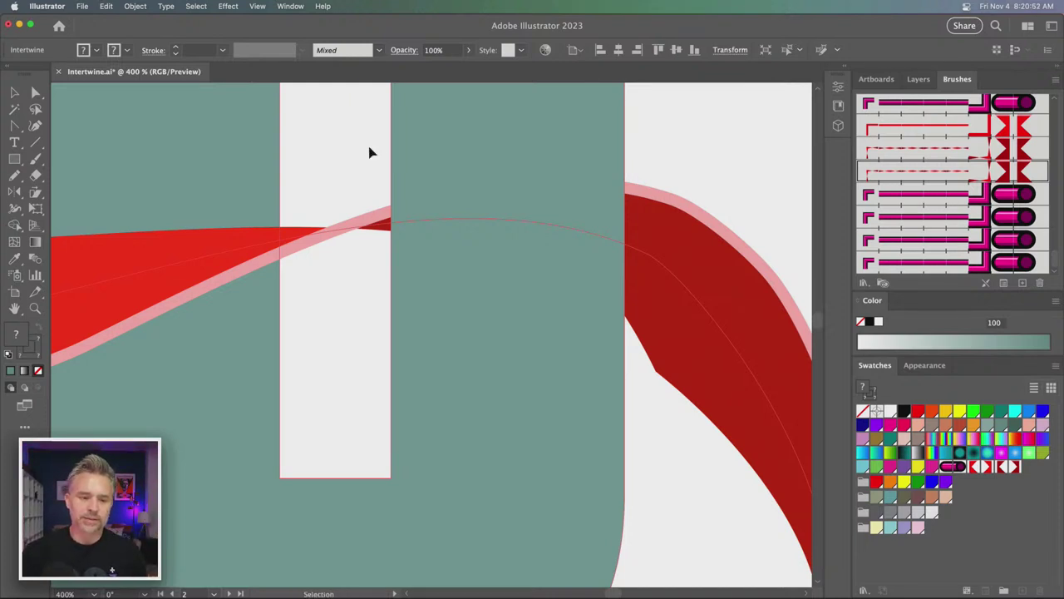
left_click(527, 231)
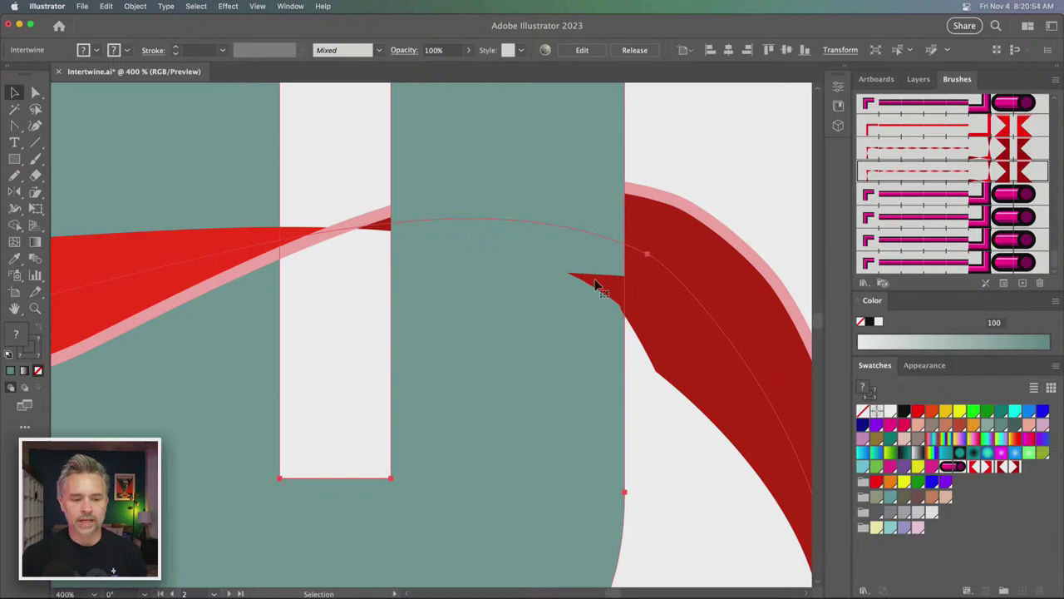
left_click(132, 7)
mouse_move(141, 334)
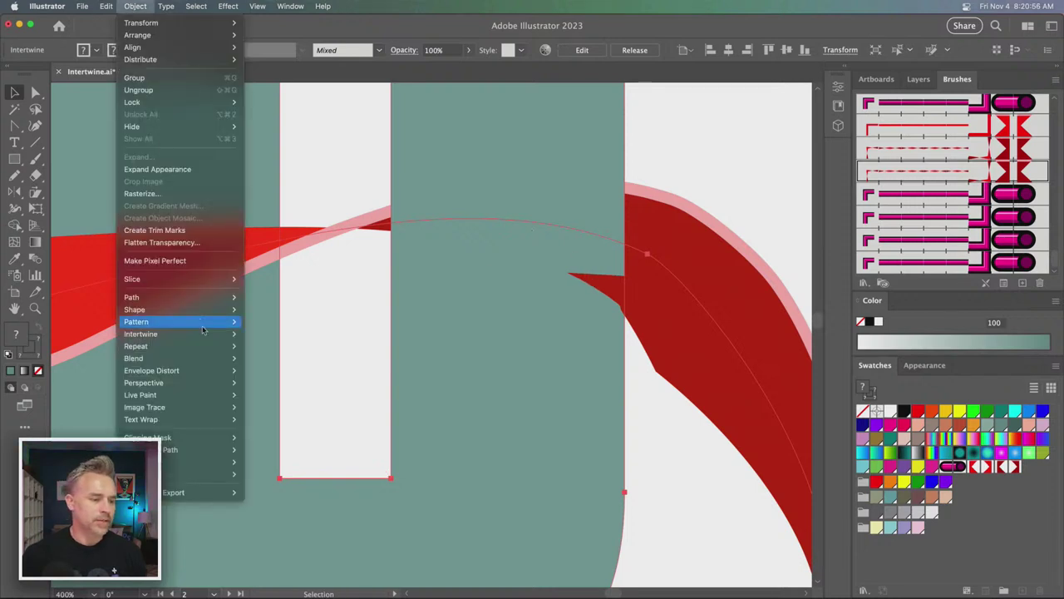
left_click(264, 359)
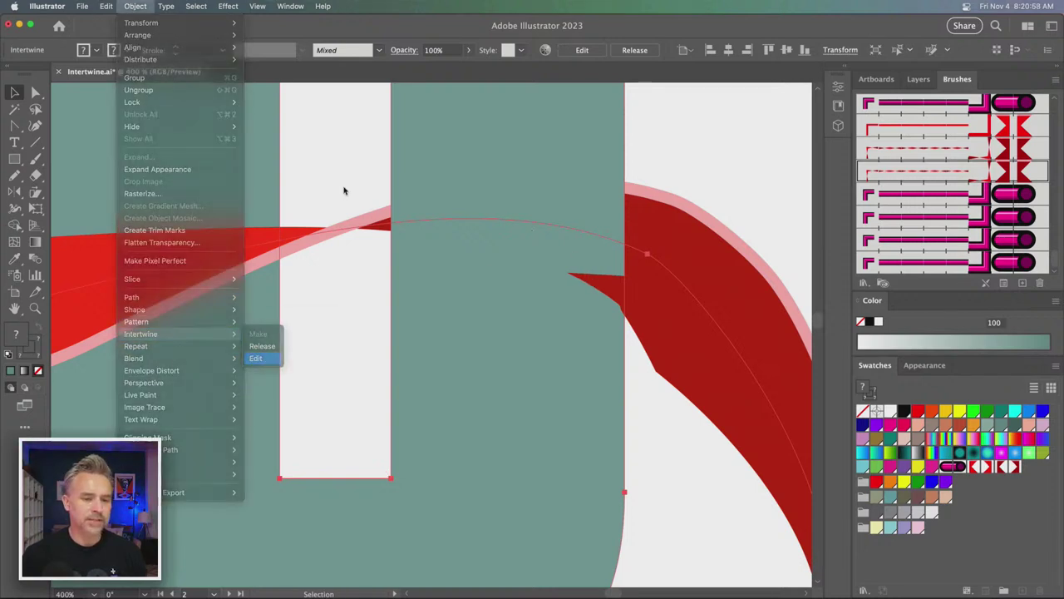
left_click_drag(376, 104, 372, 333)
left_click_drag(374, 400, 563, 434)
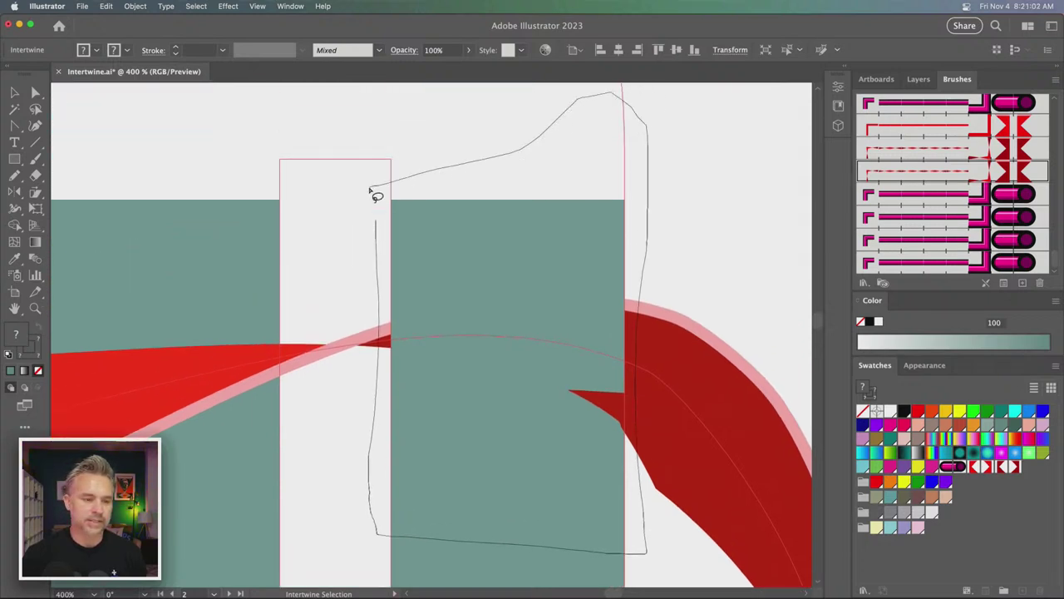
left_click_drag(651, 433, 363, 255)
left_click_drag(377, 182, 651, 481)
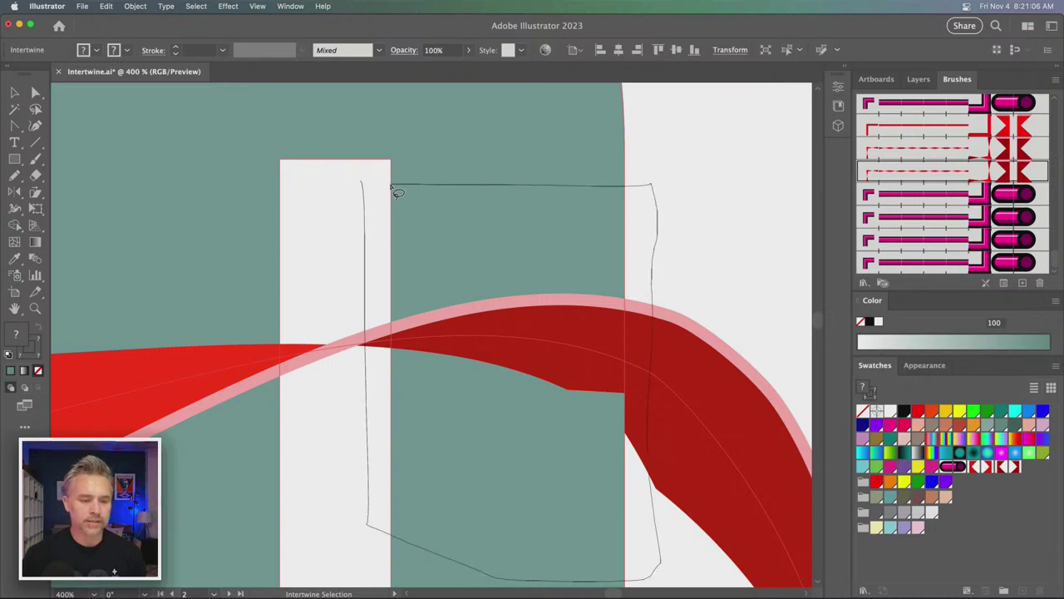
left_click_drag(653, 188, 384, 185)
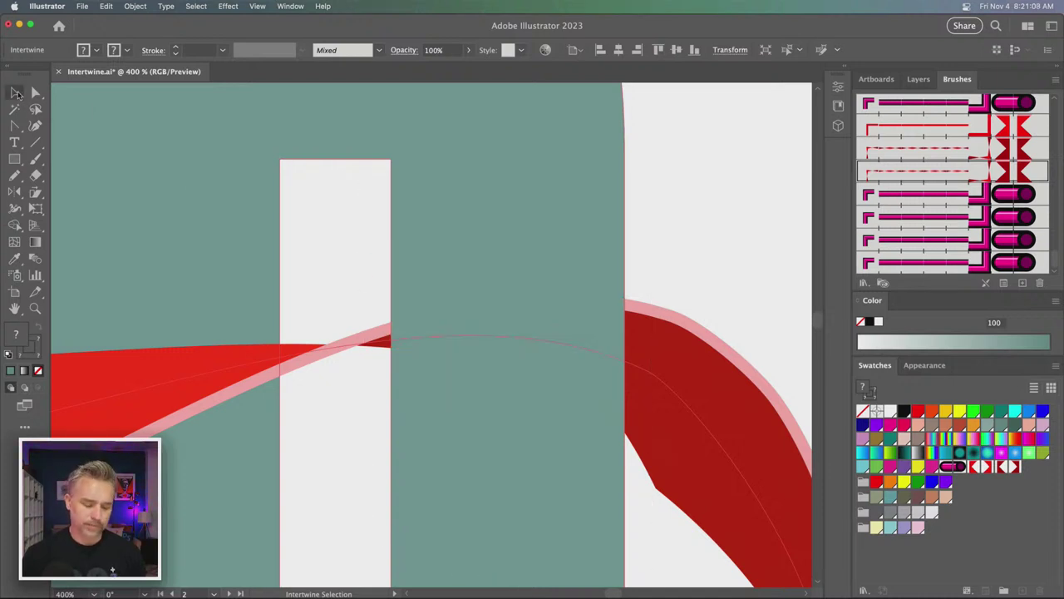
key("super+minus")
- Move the ribbon's top anchor left to smooth its curve around the P's bowl
left_click(17, 93)
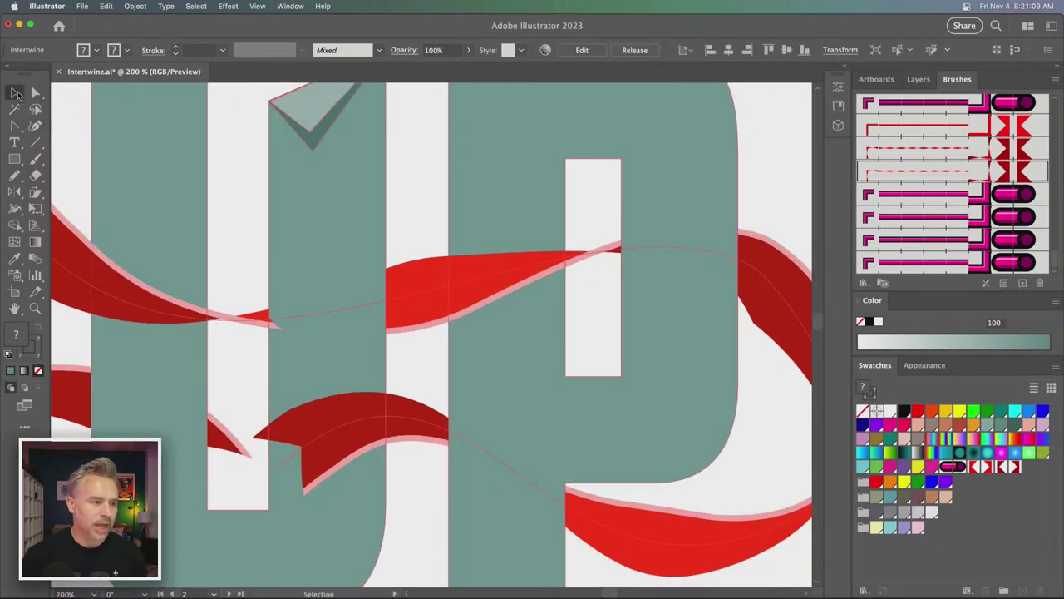
left_click(527, 225)
scroll(527, 226, "right", 5)
key("a")
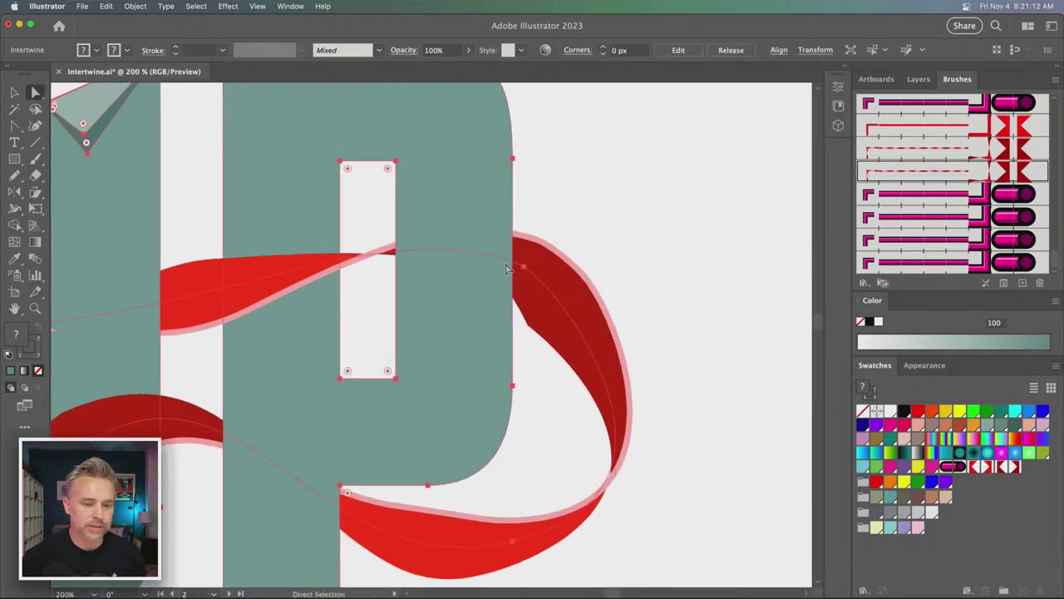
left_click_drag(524, 271, 491, 273)
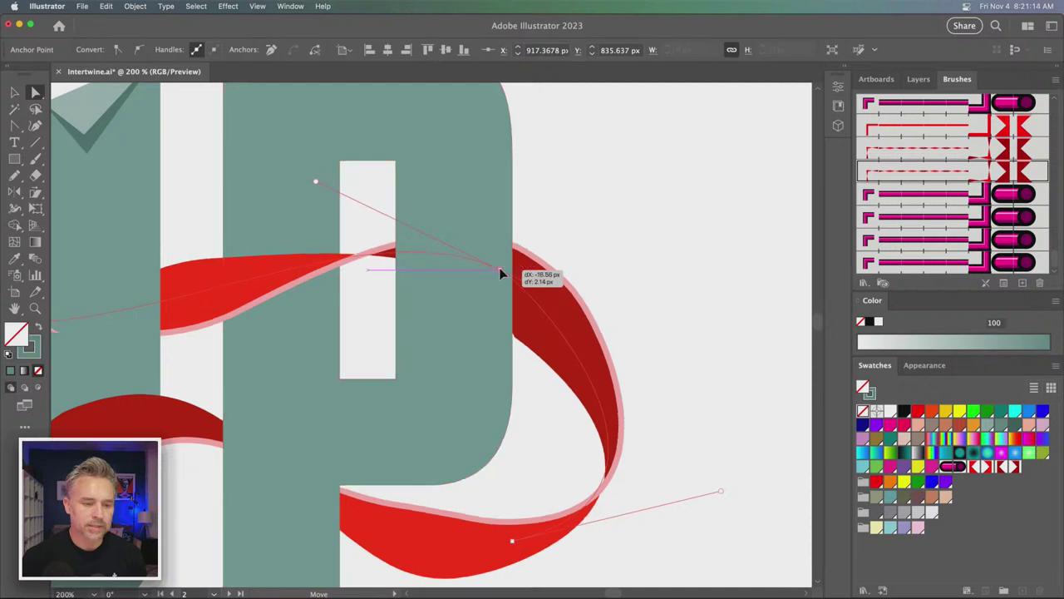
left_click_drag(490, 273, 496, 274)
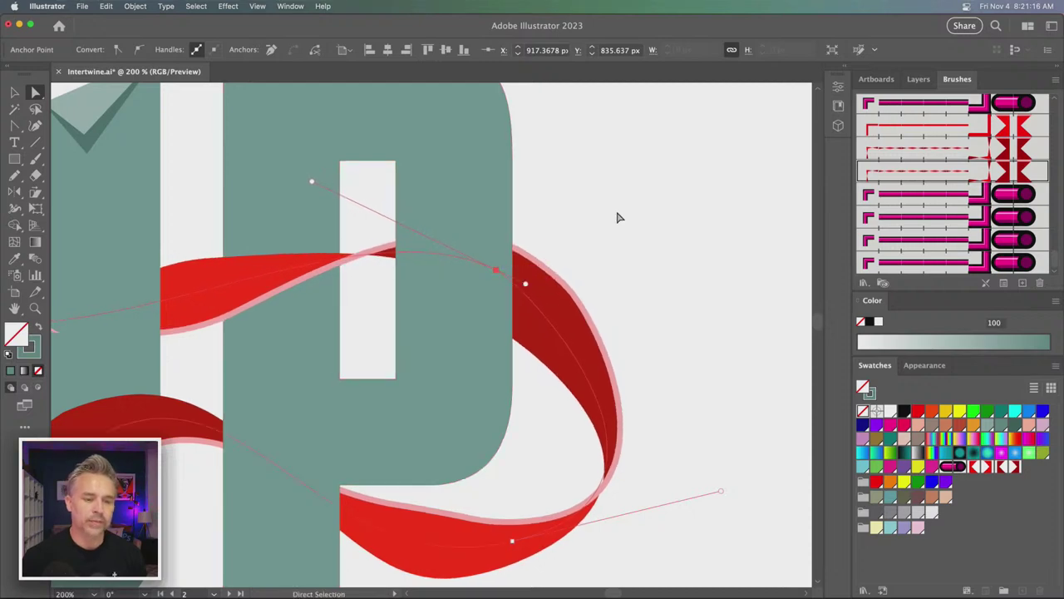
left_click(618, 218)
key("super+minus")
key("super+minus")
key("super+minus")
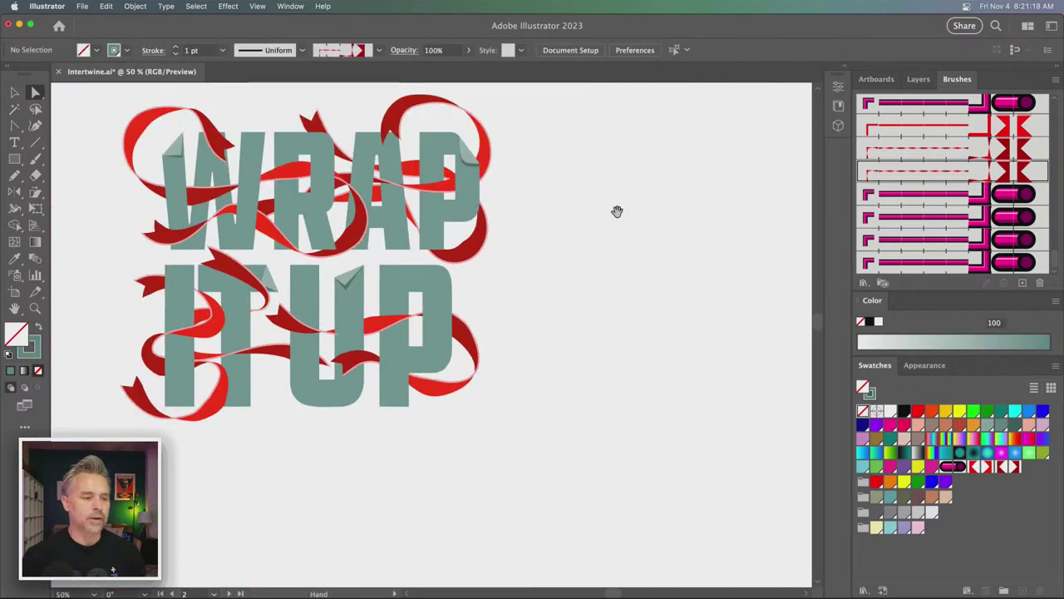
- Review the finished WRAP IT UP artwork and save it as Intertwine.ai
left_click_drag(619, 318, 625, 328)
key("super+equal")
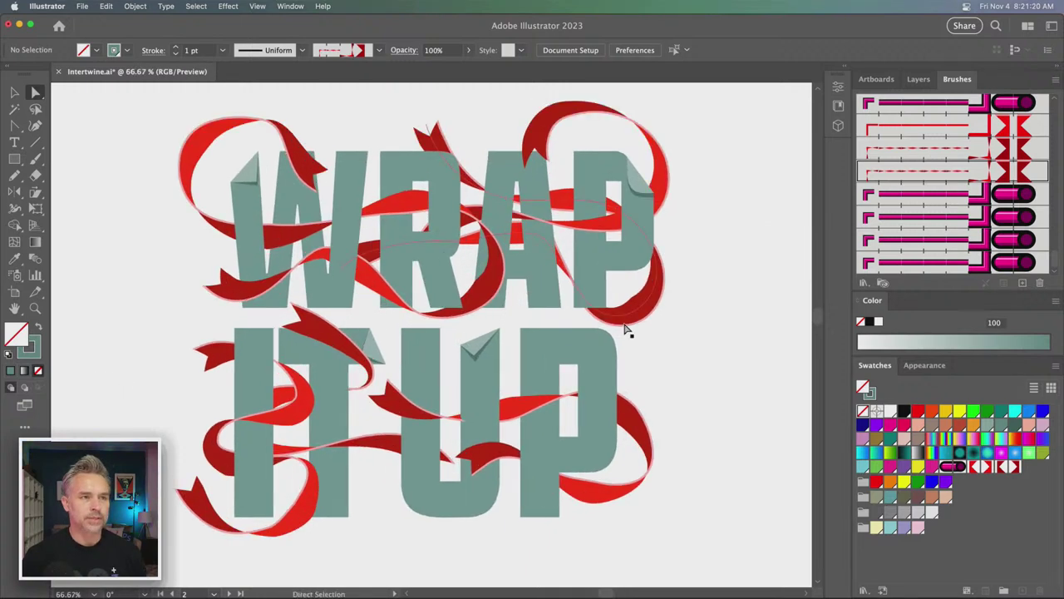
scroll(516, 295, "left", 1)
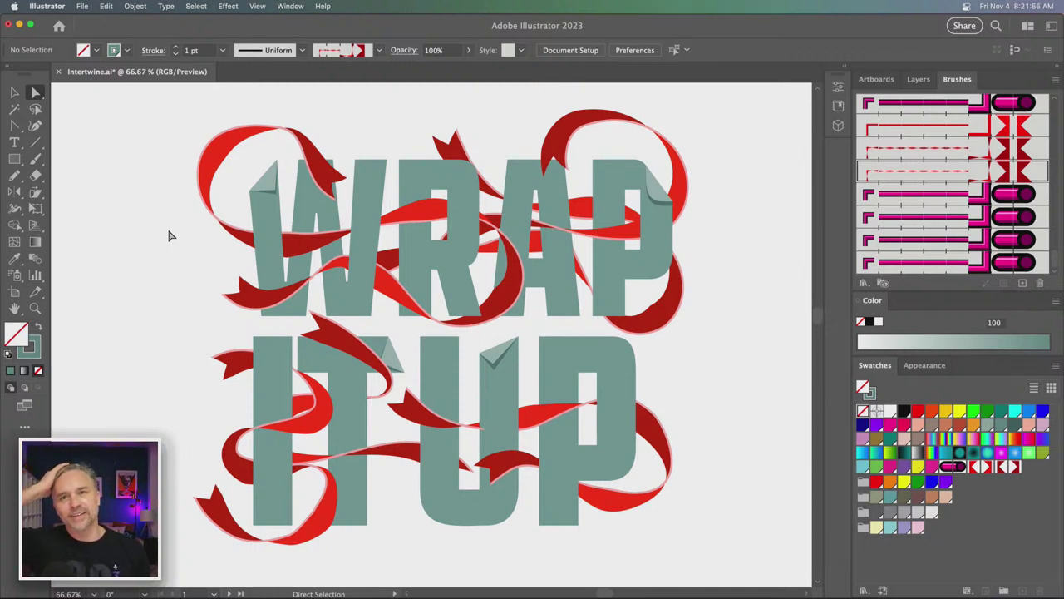
left_click(17, 94)
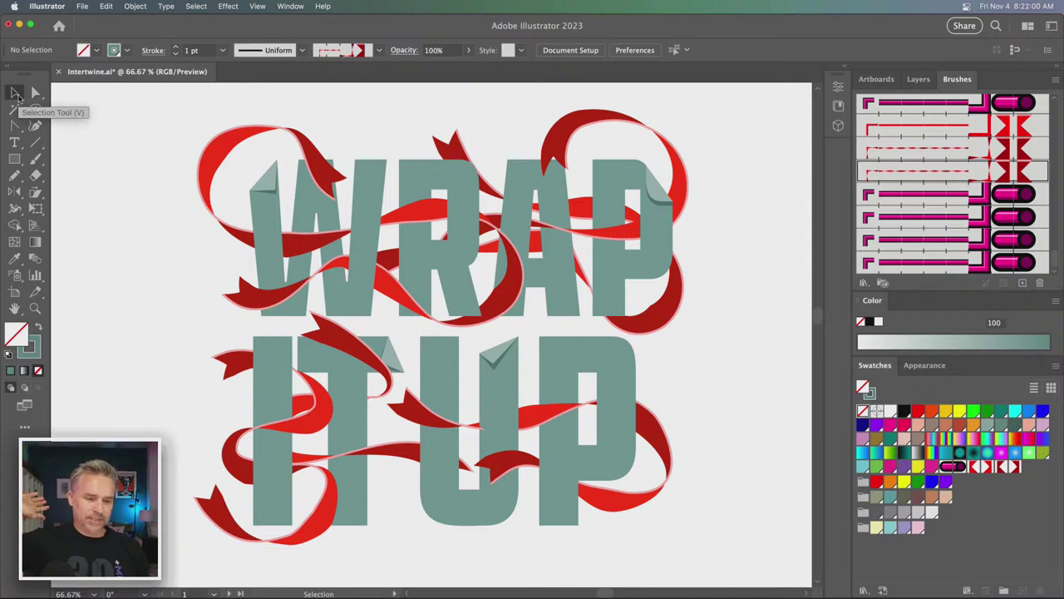
key("super+s")
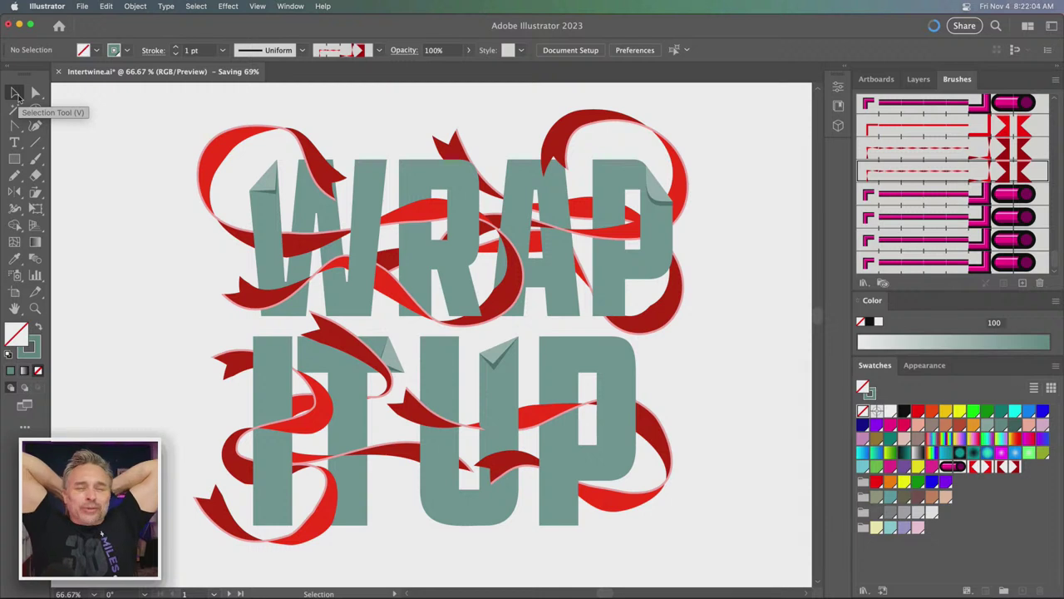
- Zoom out and turn the 'final' layer's visibility back on in the Layers panel
key("super+minus")
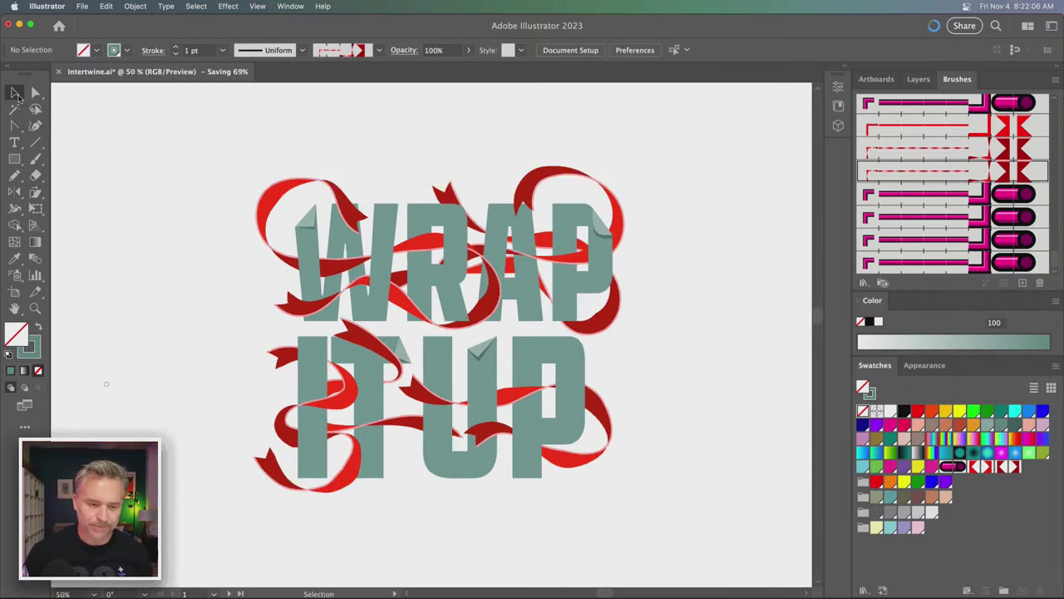
key("super+minus")
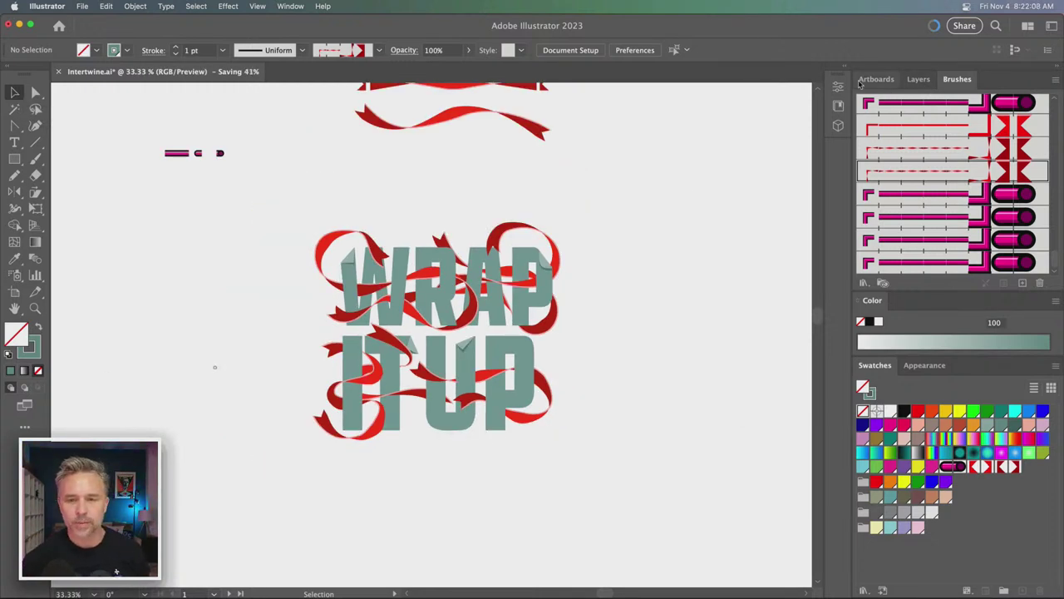
left_click(918, 79)
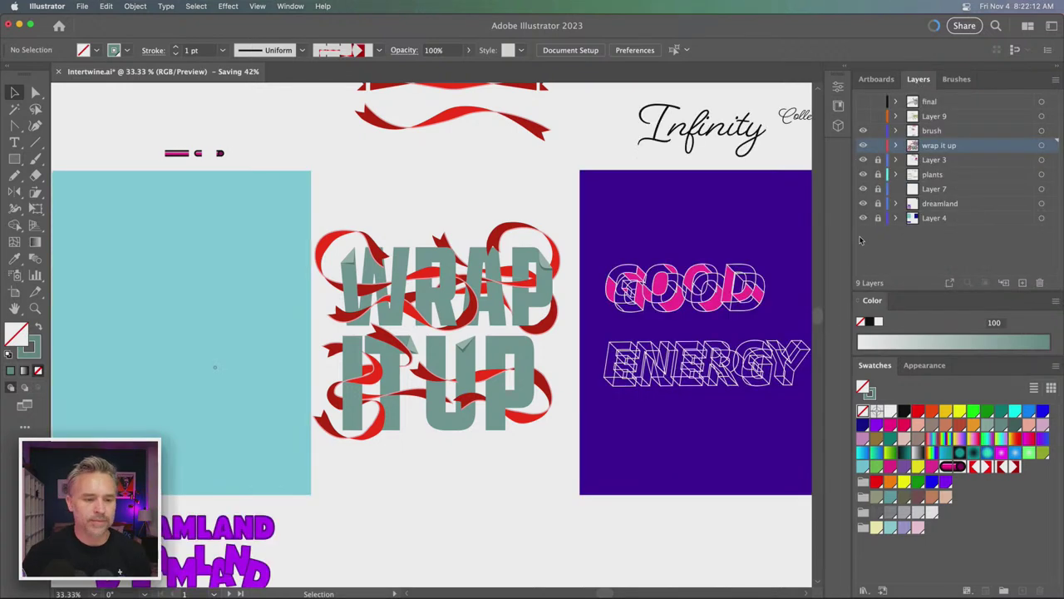
left_click(863, 116)
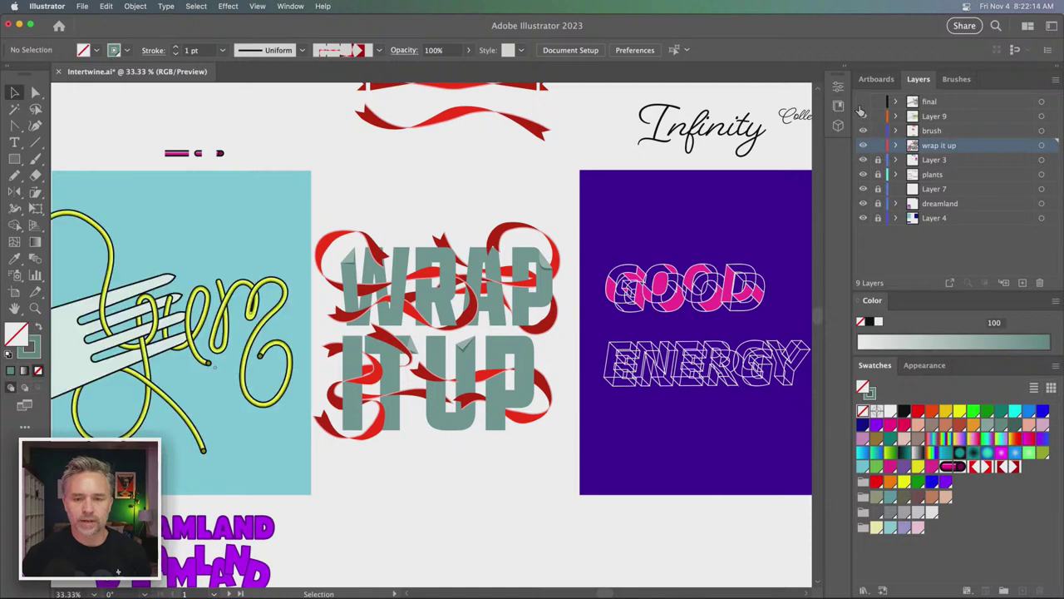
- Move the grey fork-and-noodles artwork up and to the left, then deselect it
scroll(665, 170, "down", 5)
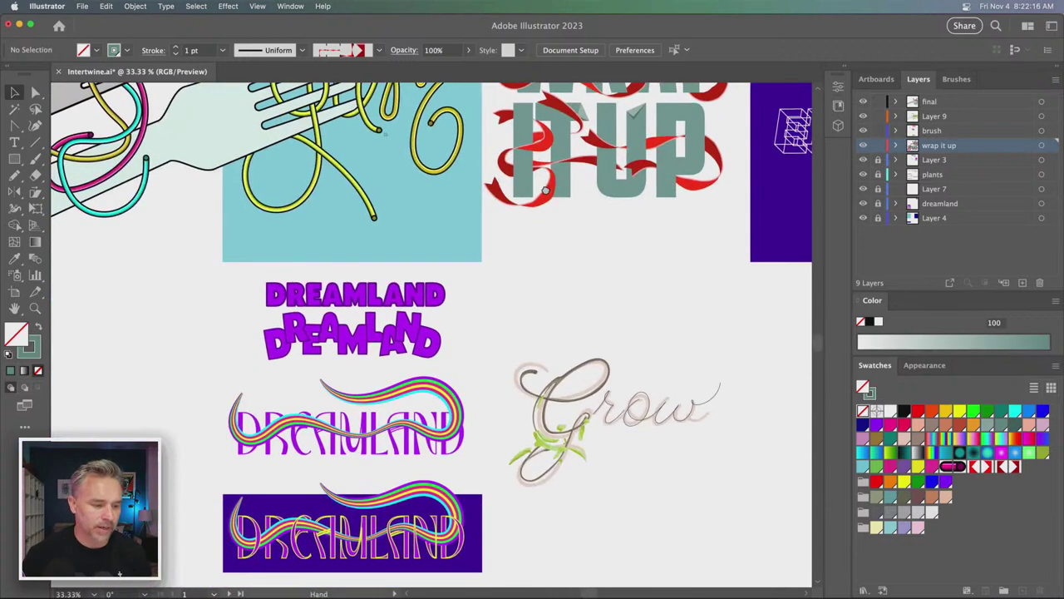
scroll(498, 374, "up", 5)
scroll(499, 374, "left", 6)
scroll(534, 473, "left", 2)
scroll(534, 472, "down", 2)
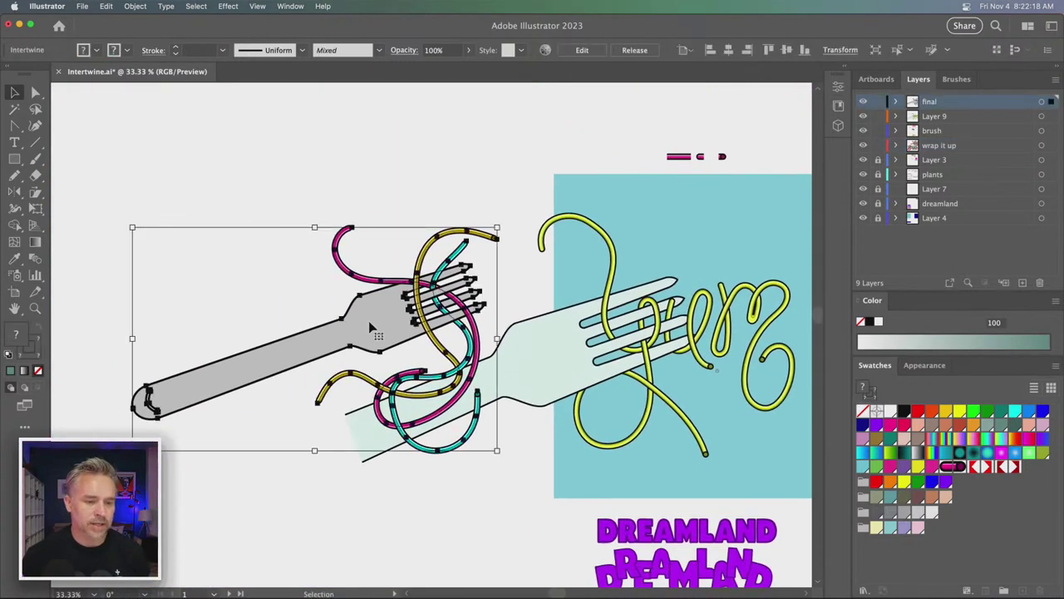
left_click_drag(381, 325, 316, 216)
left_click(173, 148)
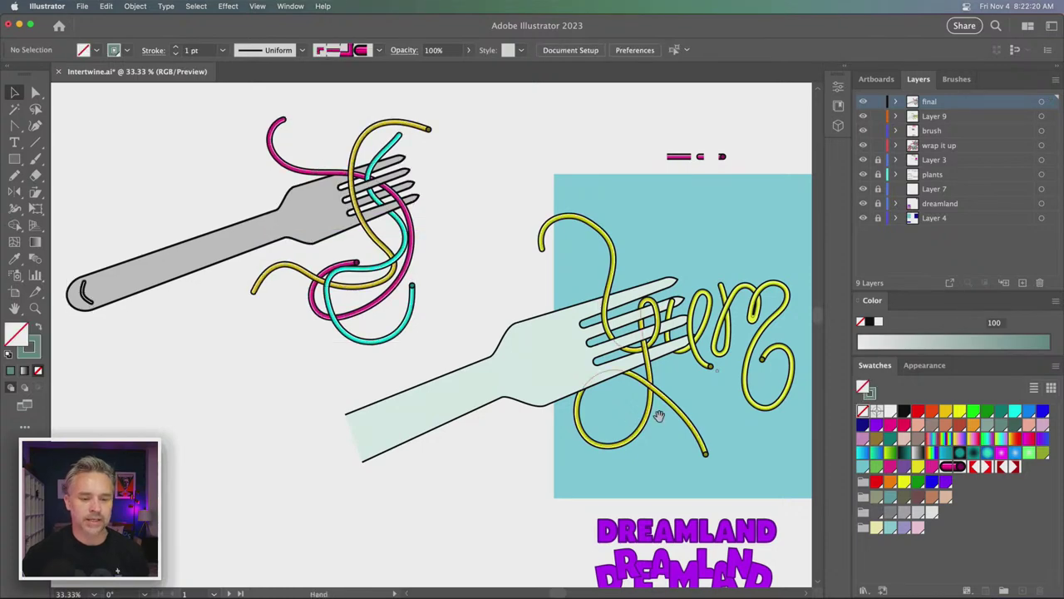
- Pan and zoom down past the DREAMLAND artwork toward the Grow lettering
scroll(388, 241, "right", 5)
scroll(388, 242, "down", 1)
scroll(388, 241, "down", 3)
scroll(432, 166, "down", 3)
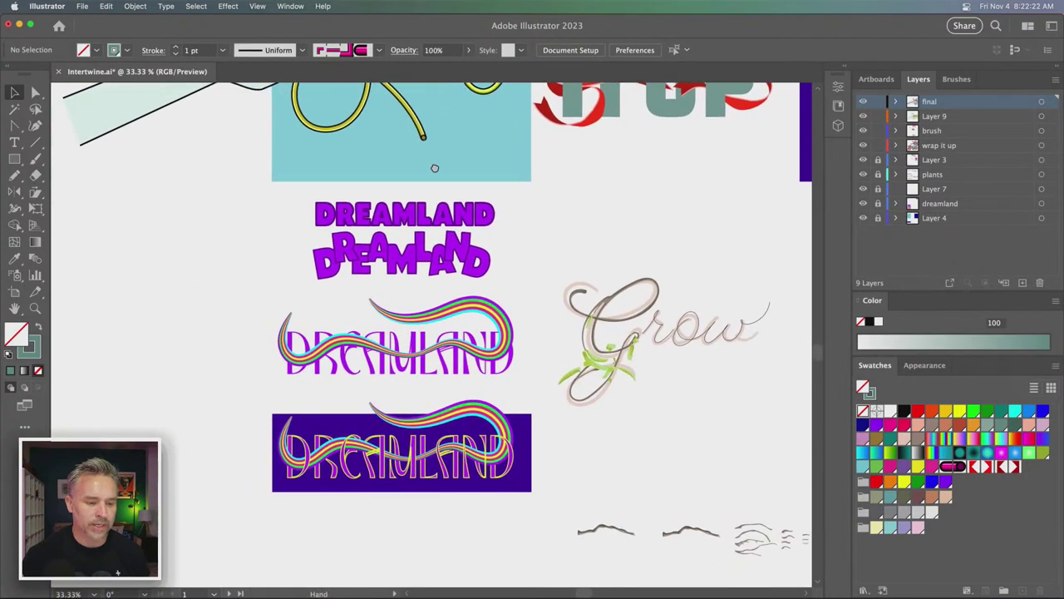
key("ctrl+plus")
key("ctrl+plus")
scroll(363, 357, "down", 4)
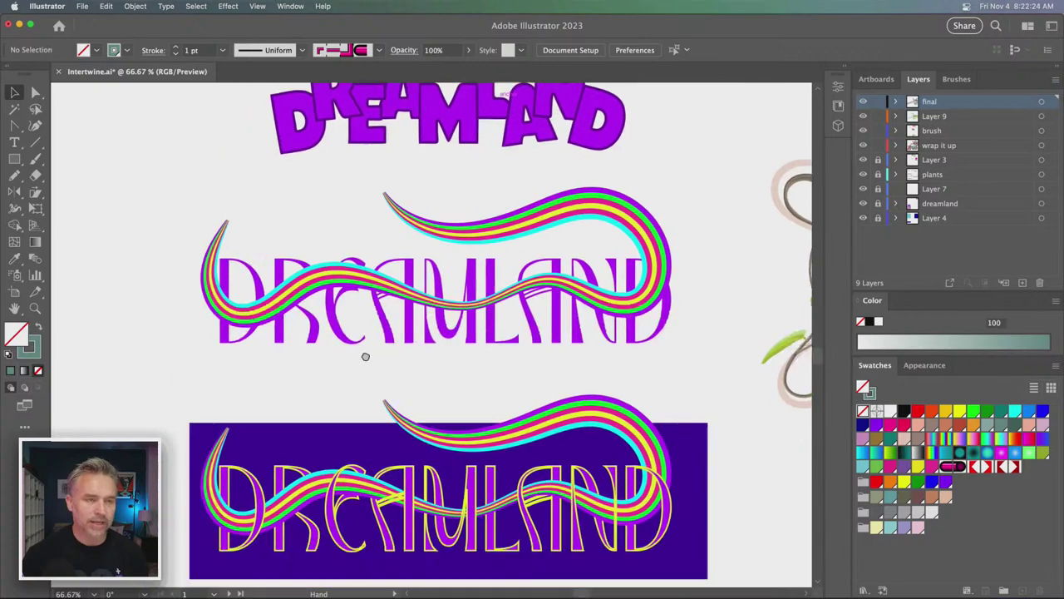
scroll(363, 204, "down", 3)
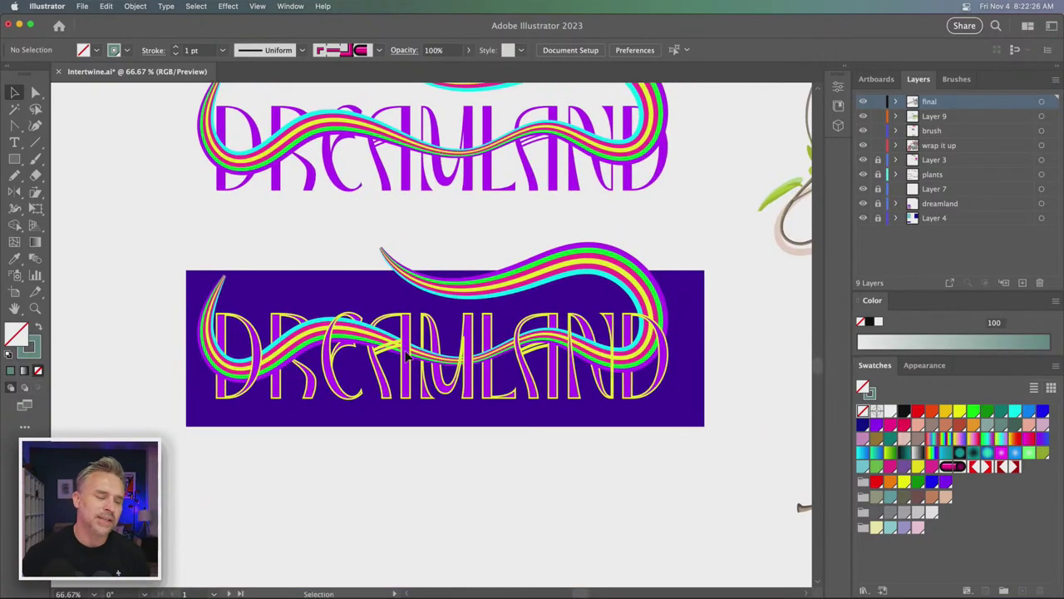
left_click_drag(543, 345, 408, 379)
scroll(383, 383, "right", 8)
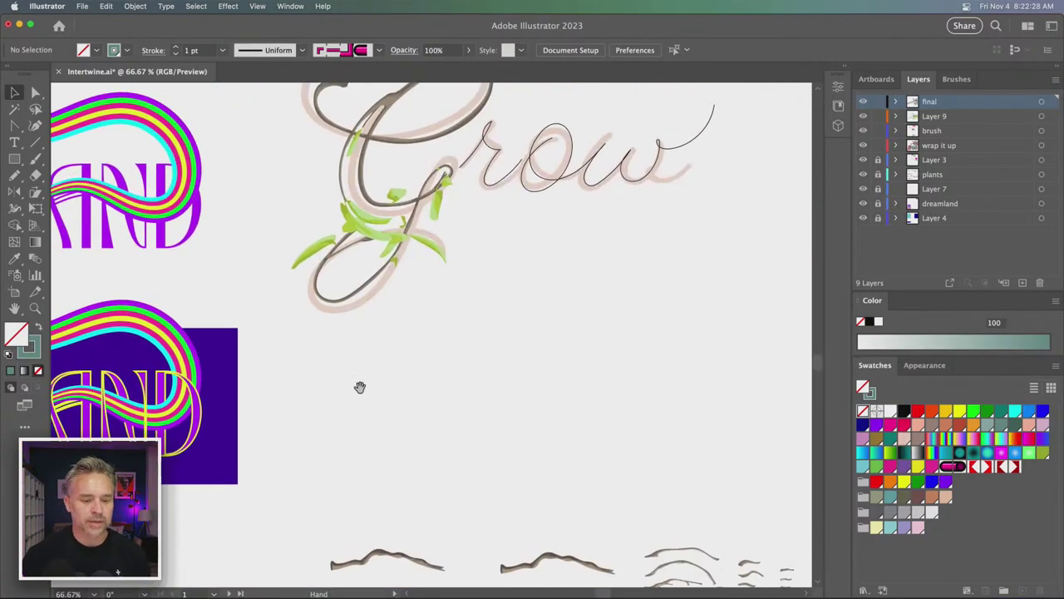
scroll(328, 249, "down", 3)
scroll(316, 374, "up", 6)
- Zoom out, pan to the WRAP IT UP and GOOD ENERGY artboards, and zoom in on GOOD ENERGY
key("ctrl+minus")
key("ctrl+minus")
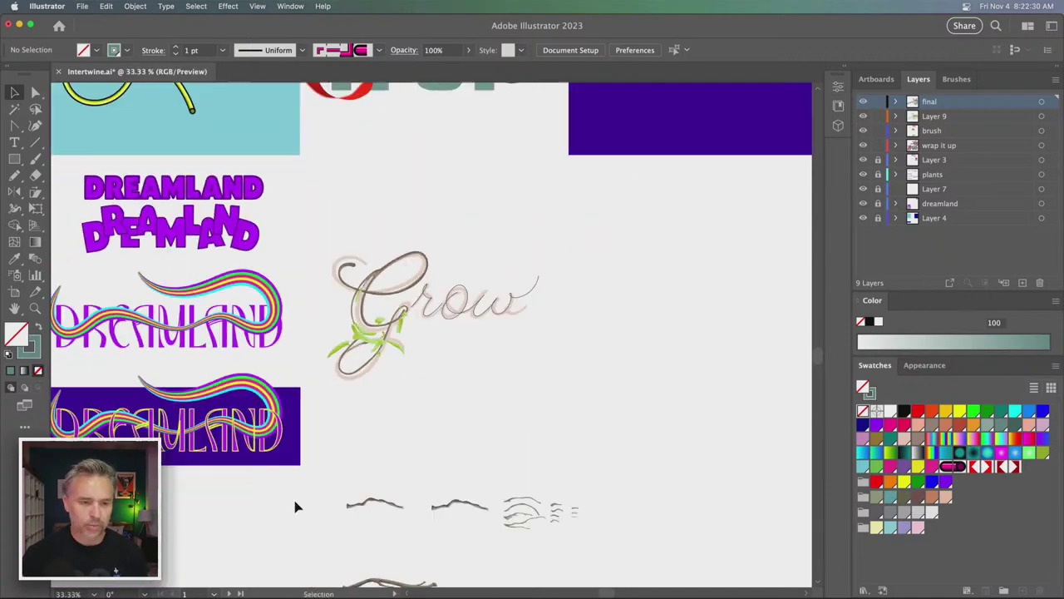
left_click_drag(332, 435, 358, 560)
scroll(333, 302, "up", 2)
scroll(333, 302, "up", 5)
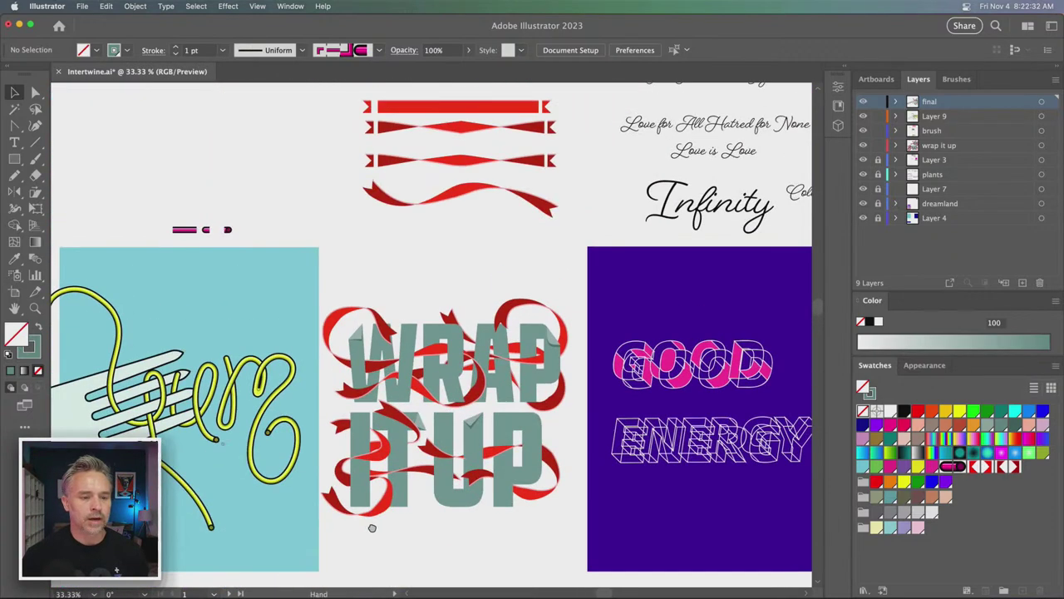
scroll(375, 333, "right", 3)
scroll(416, 359, "right", 3)
key("ctrl+plus")
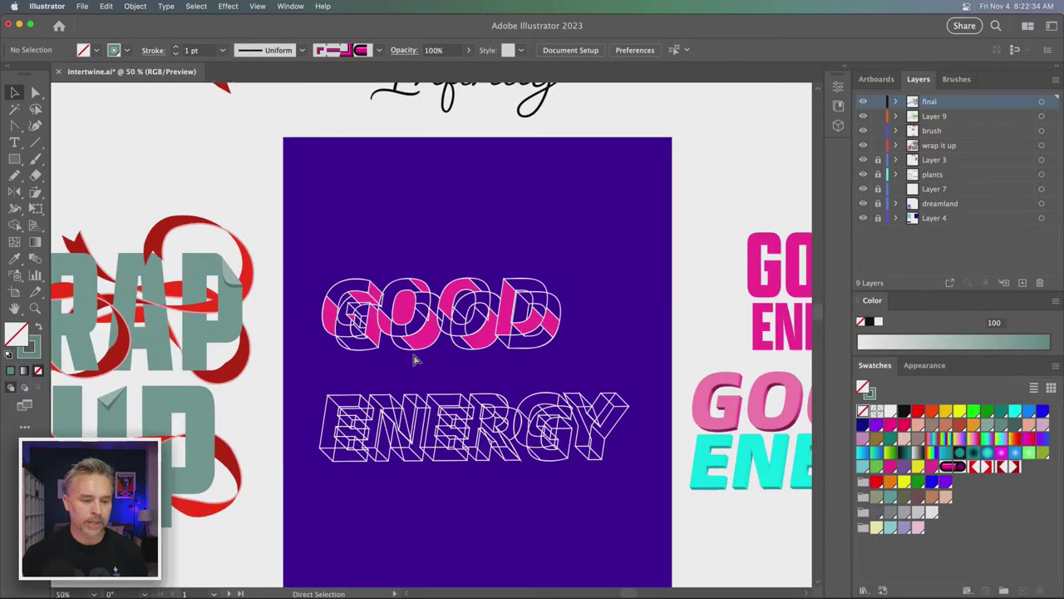
scroll(491, 301, "down", 1)
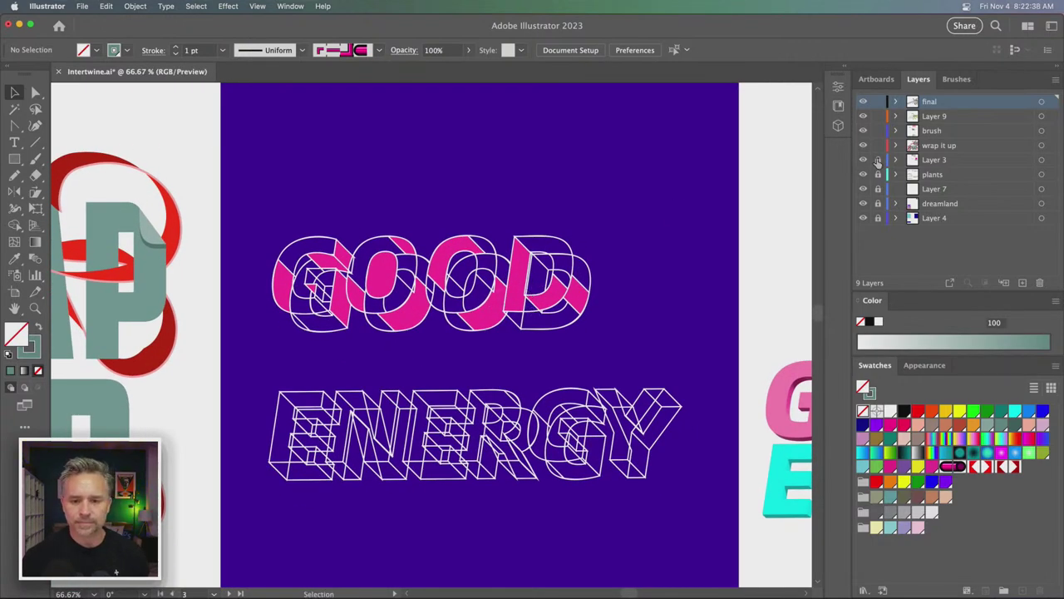
- Select the ENERGY wireframe group and drag it up closer to GOOD
left_click(397, 306)
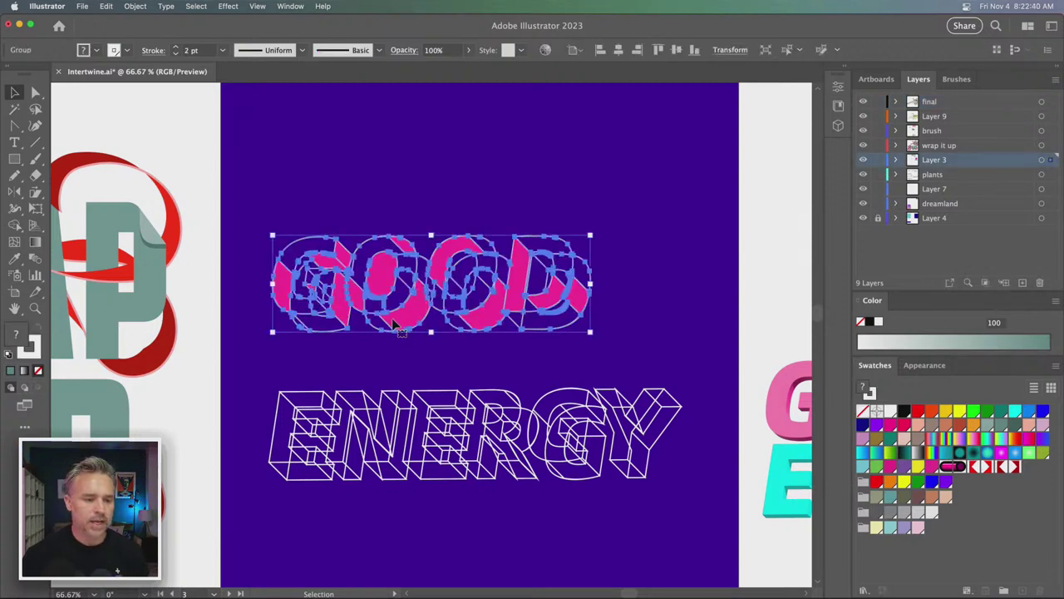
left_click(477, 446)
left_click(496, 428)
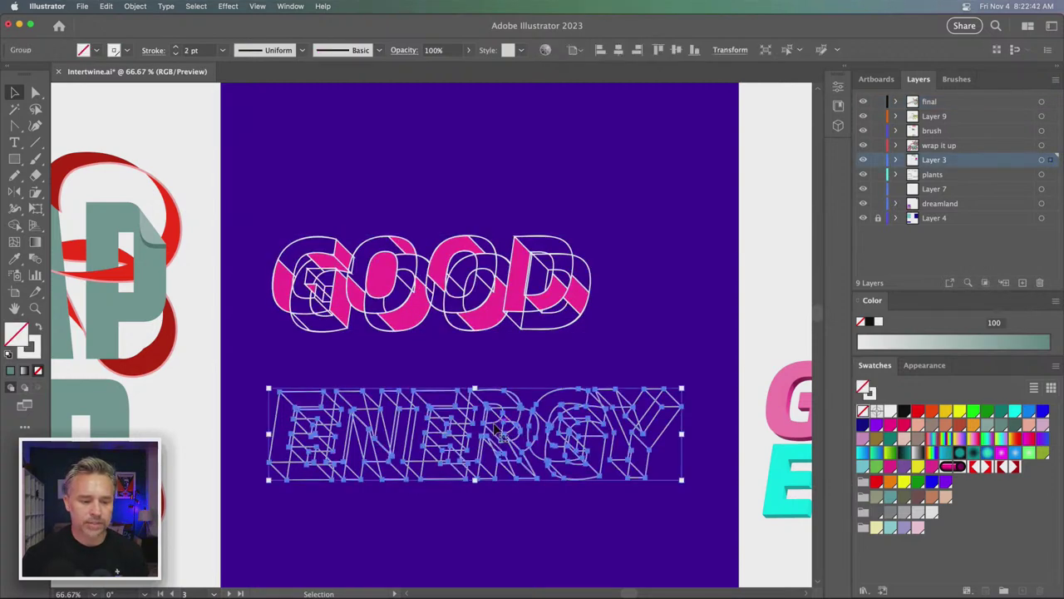
key("super+1")
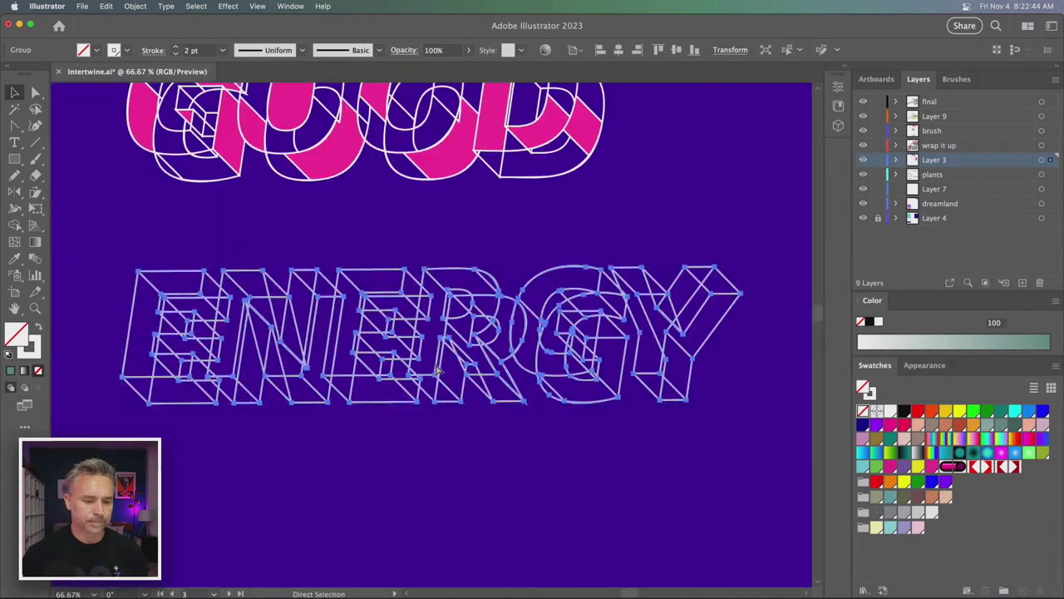
left_click_drag(399, 382, 417, 423)
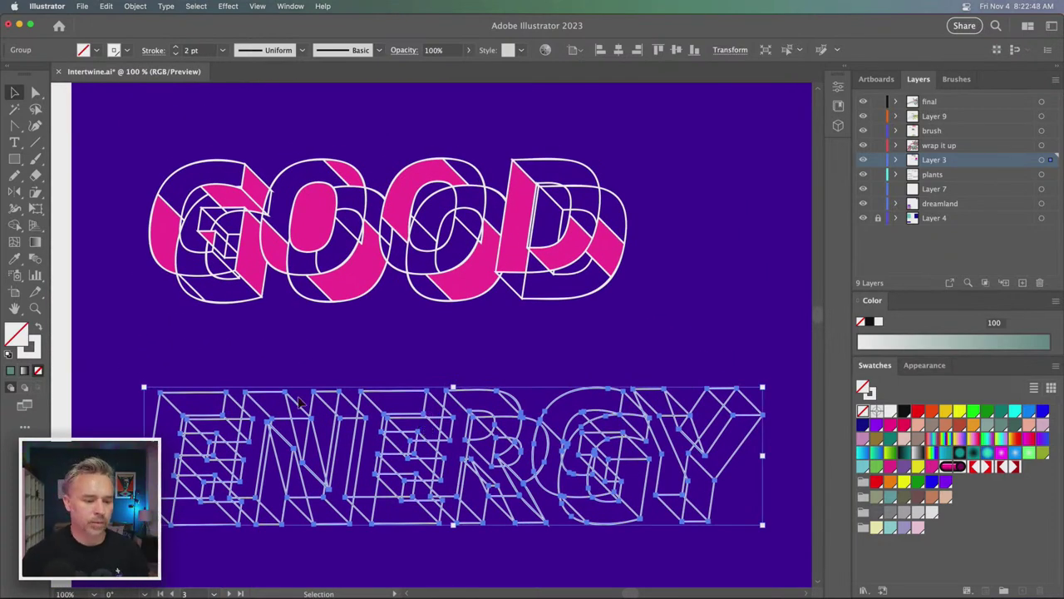
left_click_drag(402, 426, 403, 370)
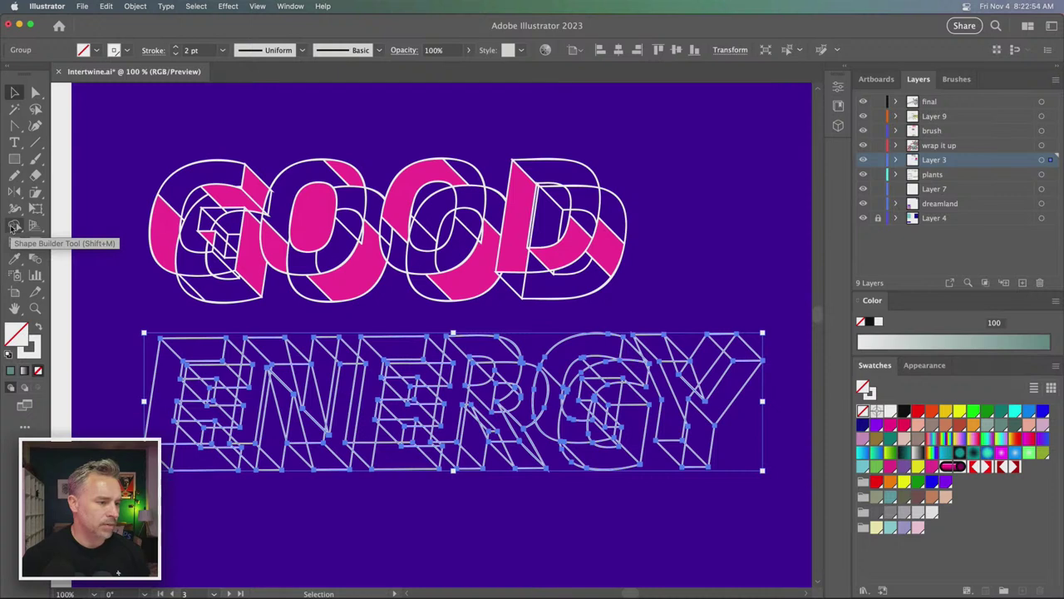
- Activate the Shape Builder Tool and zoom in to 150% on the ENERGY wireframe
left_click(14, 224)
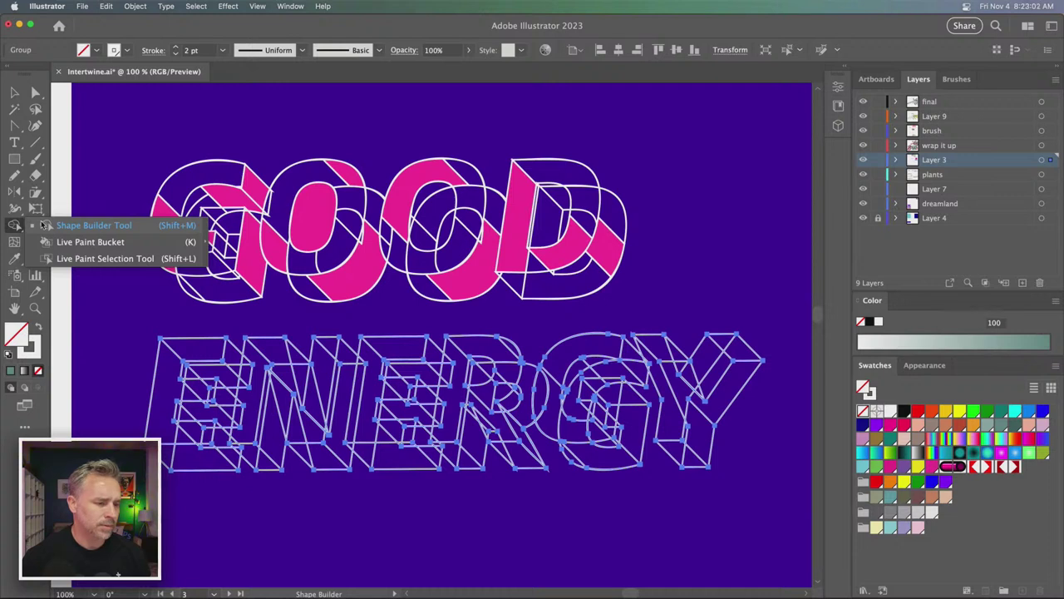
left_click(42, 225)
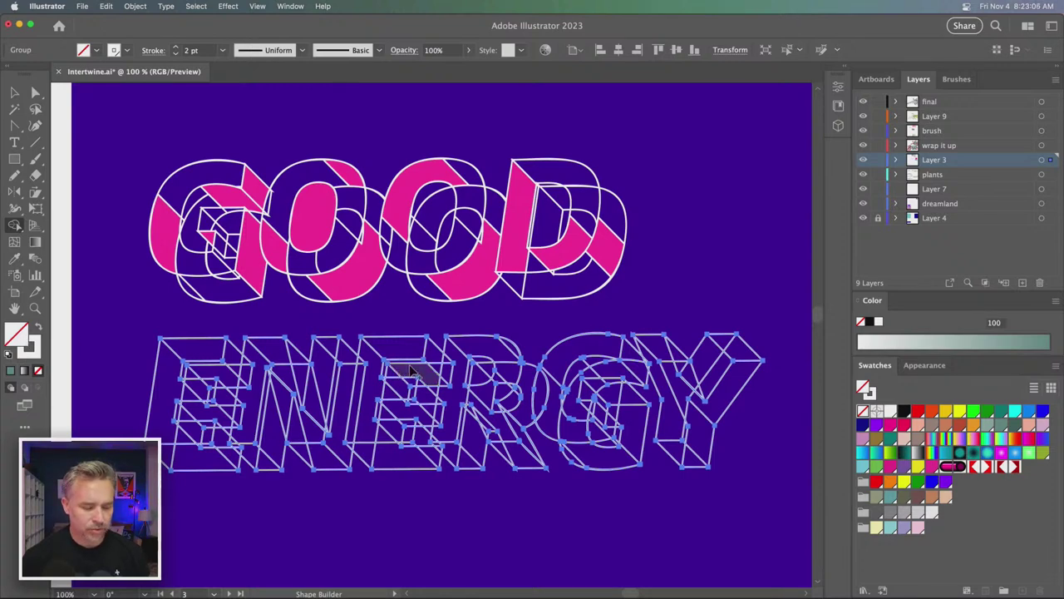
key("super+equal")
scroll(491, 311, "left", 3)
scroll(491, 312, "up", 2)
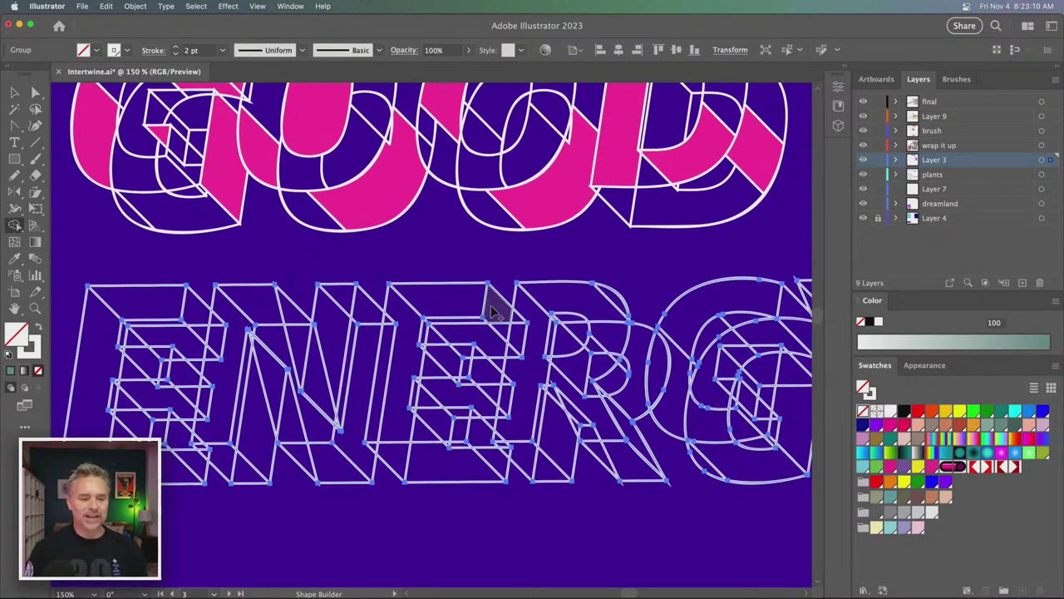
scroll(341, 320, "left", 2)
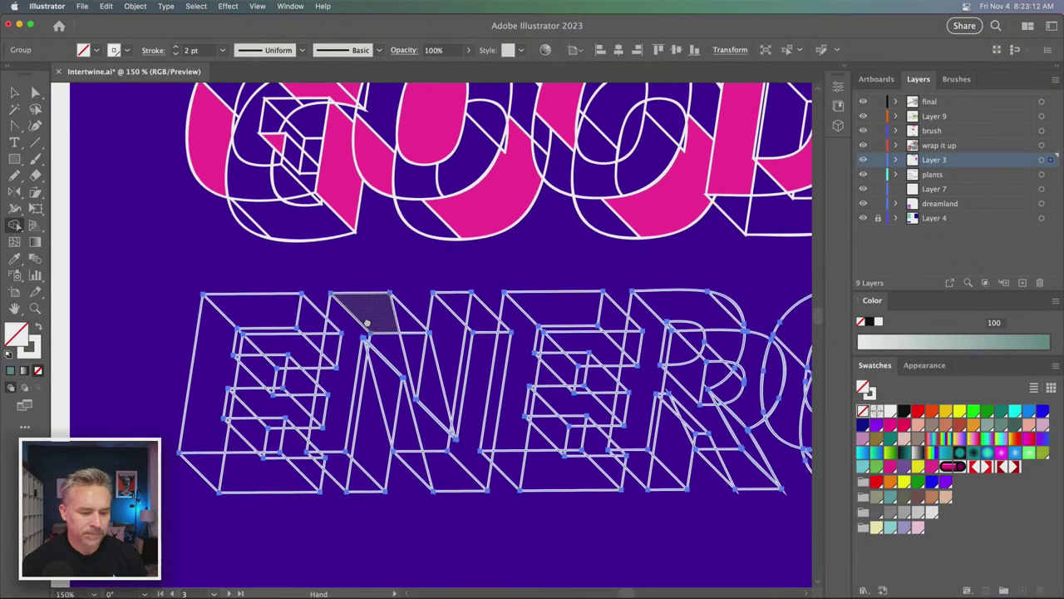
scroll(349, 312, "left", 2)
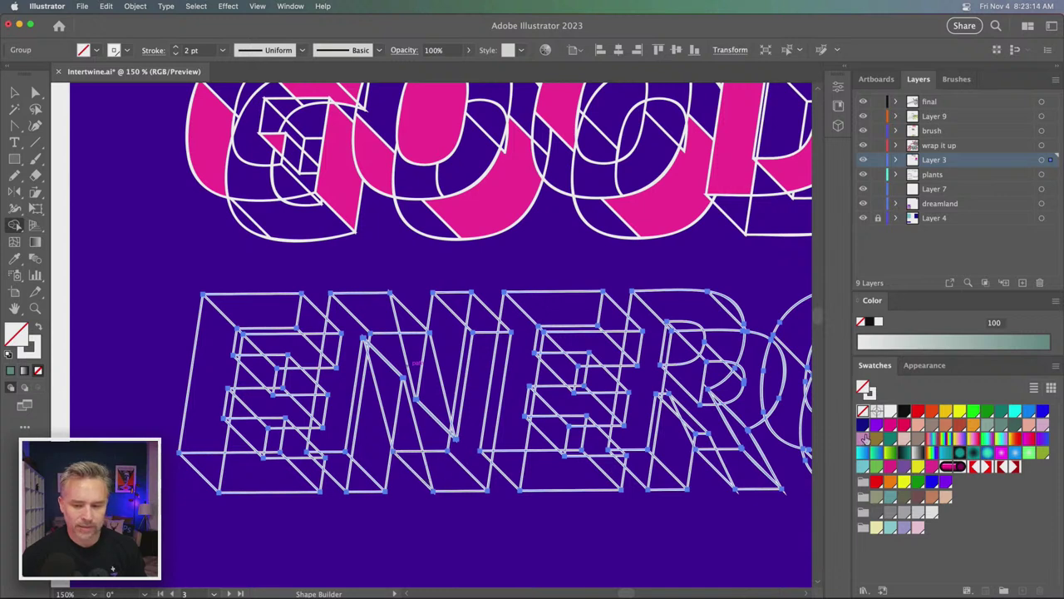
- Set a pink fill and fill the N's bottom and top faces and the first E's bottom and top faces
left_click(903, 425)
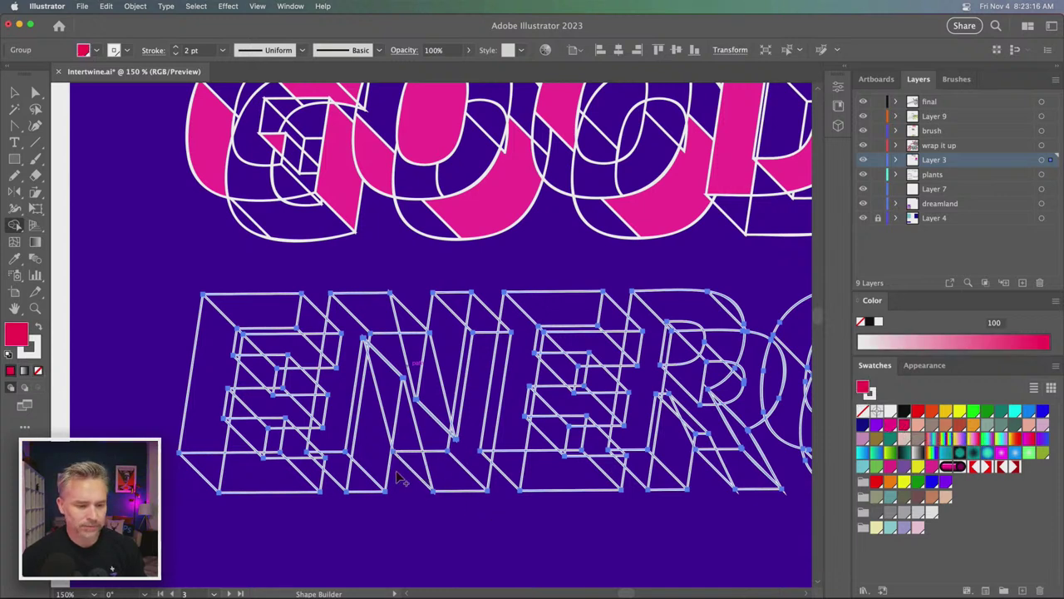
left_click(438, 470)
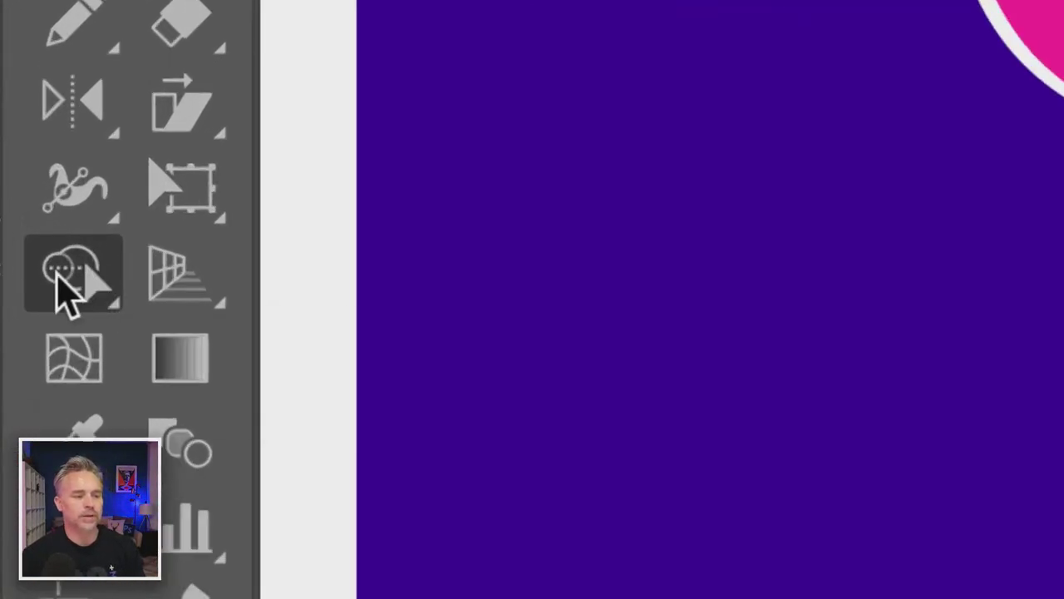
left_click(12, 223)
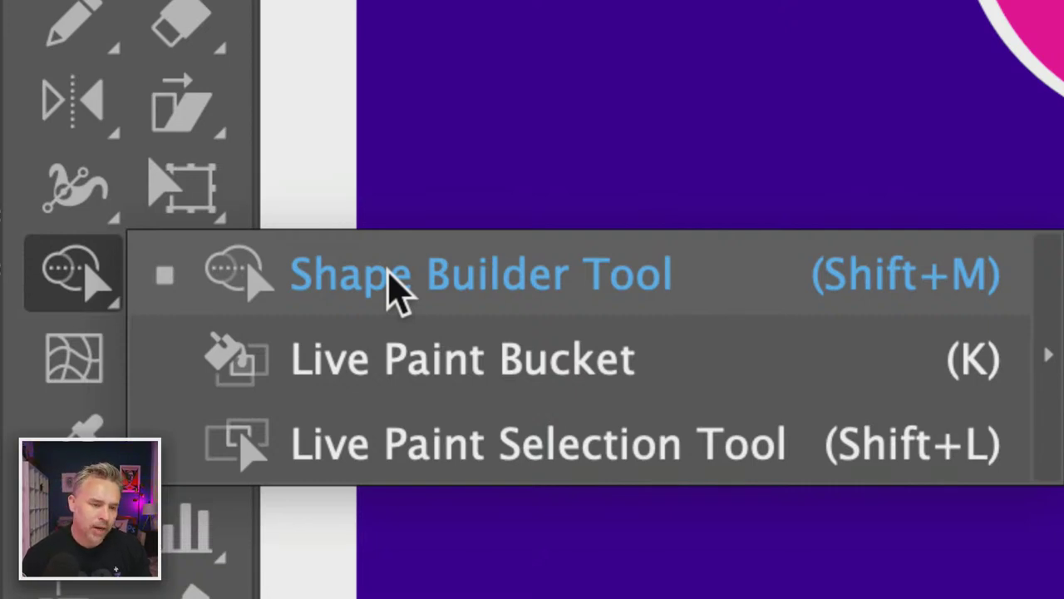
left_click(397, 287)
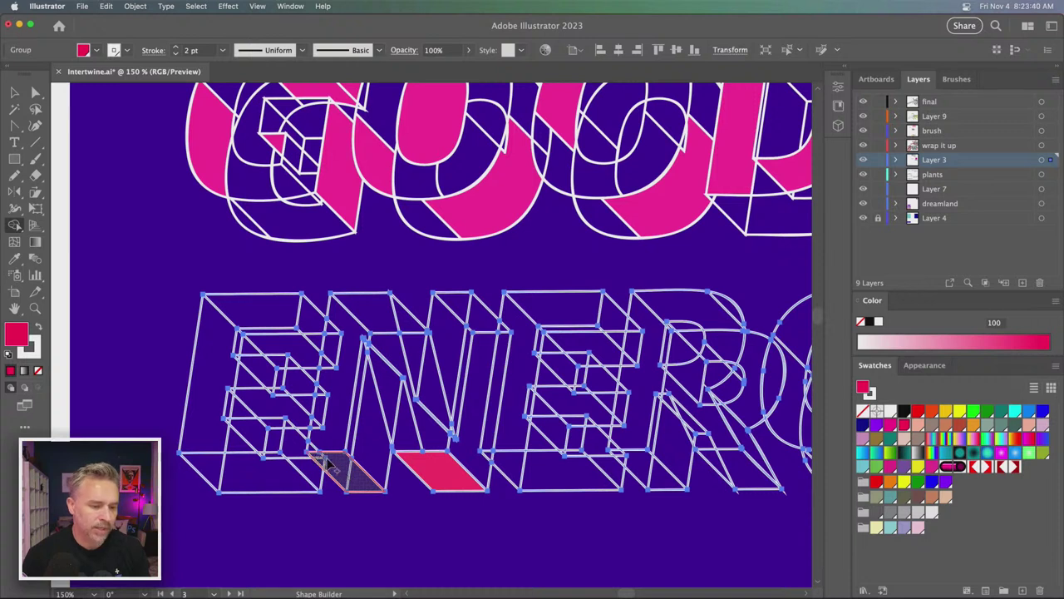
left_click(350, 477)
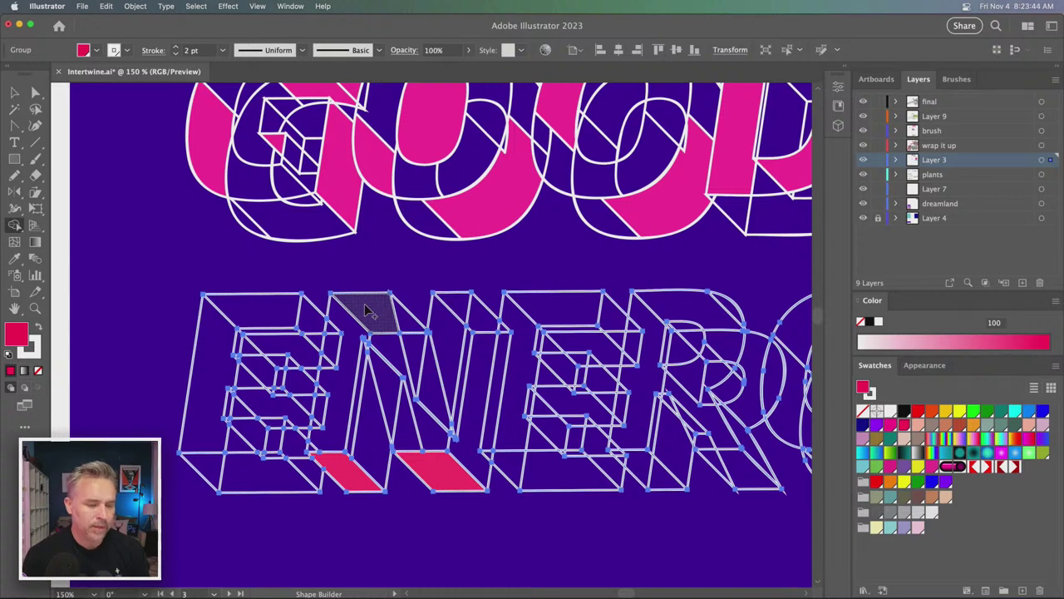
left_click(366, 311)
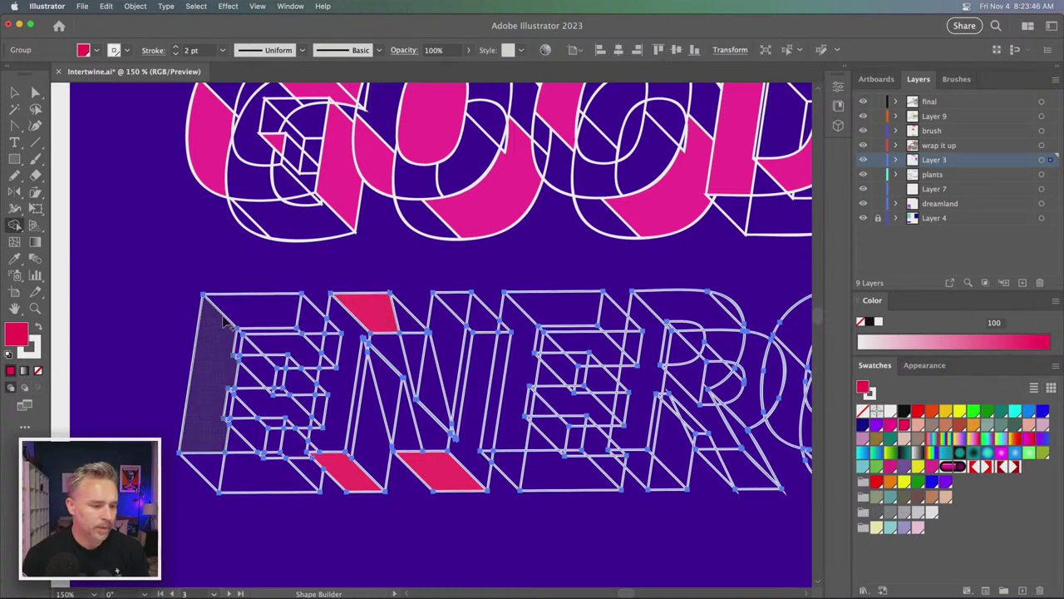
left_click(316, 341)
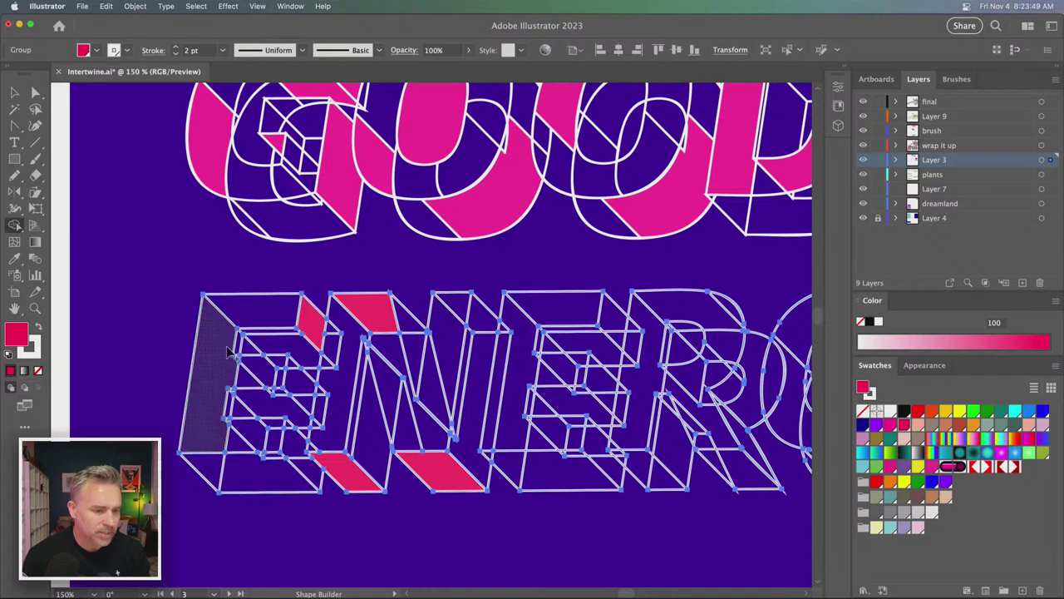
left_click(283, 346)
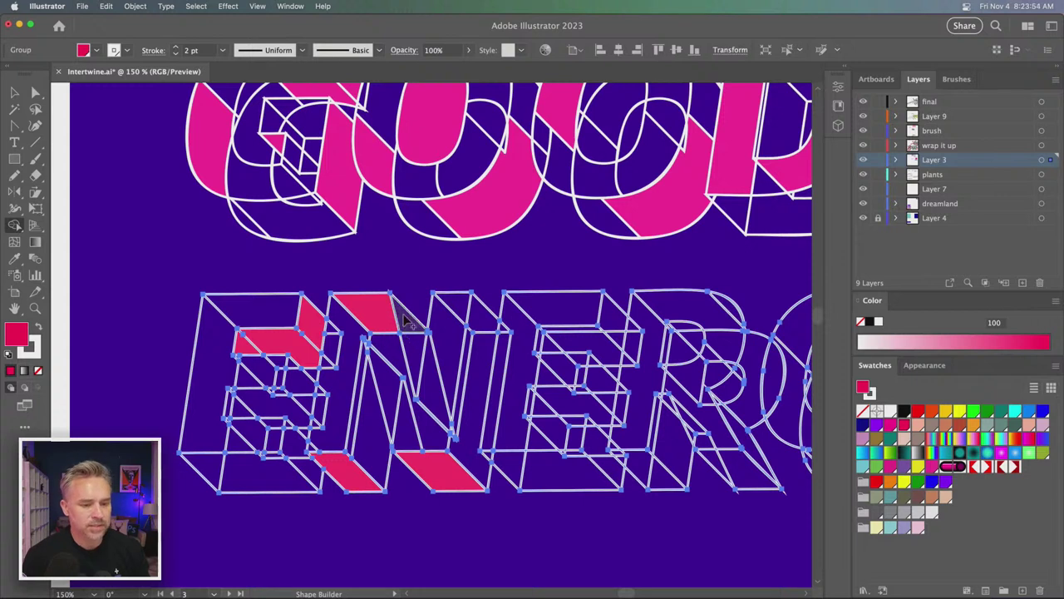
- Fill the N's diagonal and right vertical faces and the second E's top, middle and bottom arms pink
left_click(409, 350)
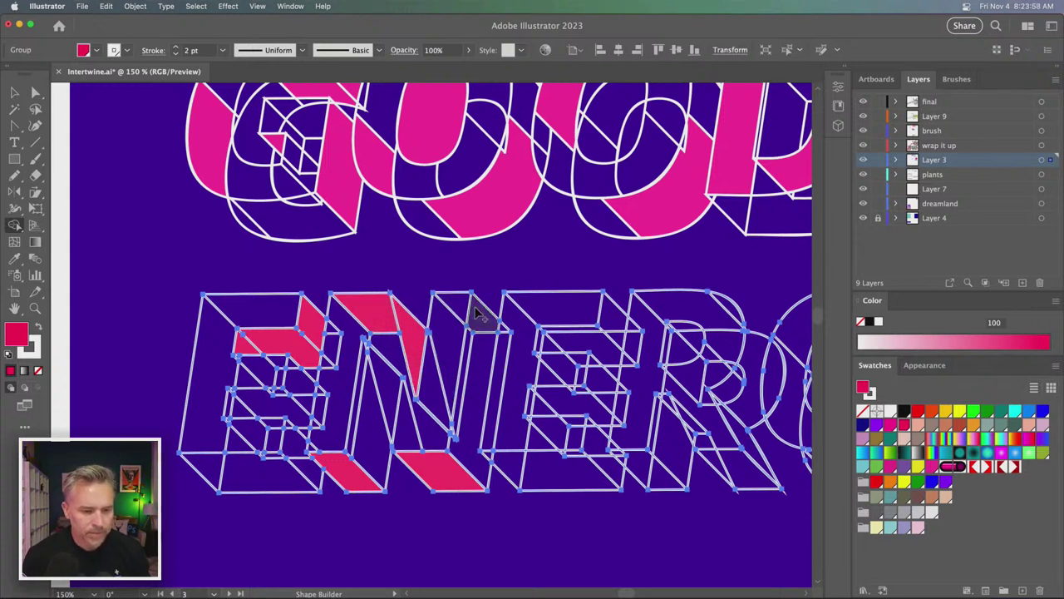
left_click(432, 383, "alt")
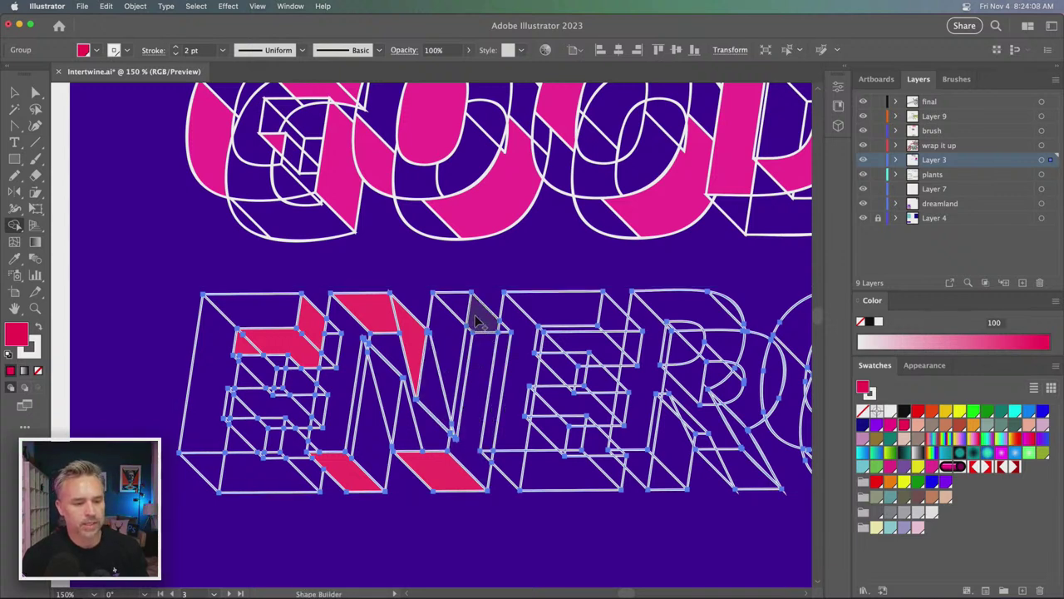
left_click_drag(478, 320, 466, 350)
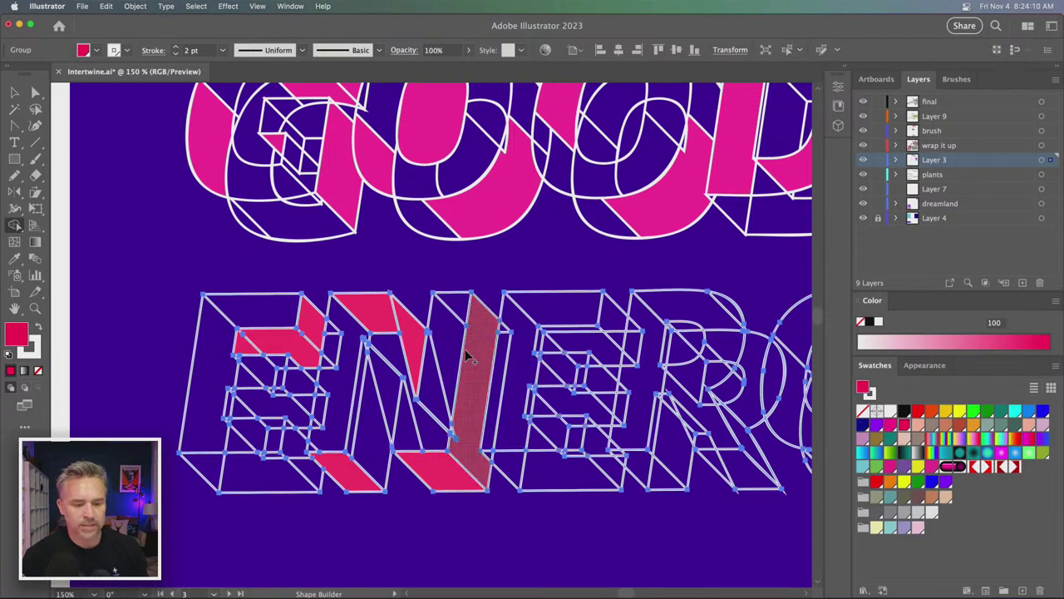
left_click(469, 421)
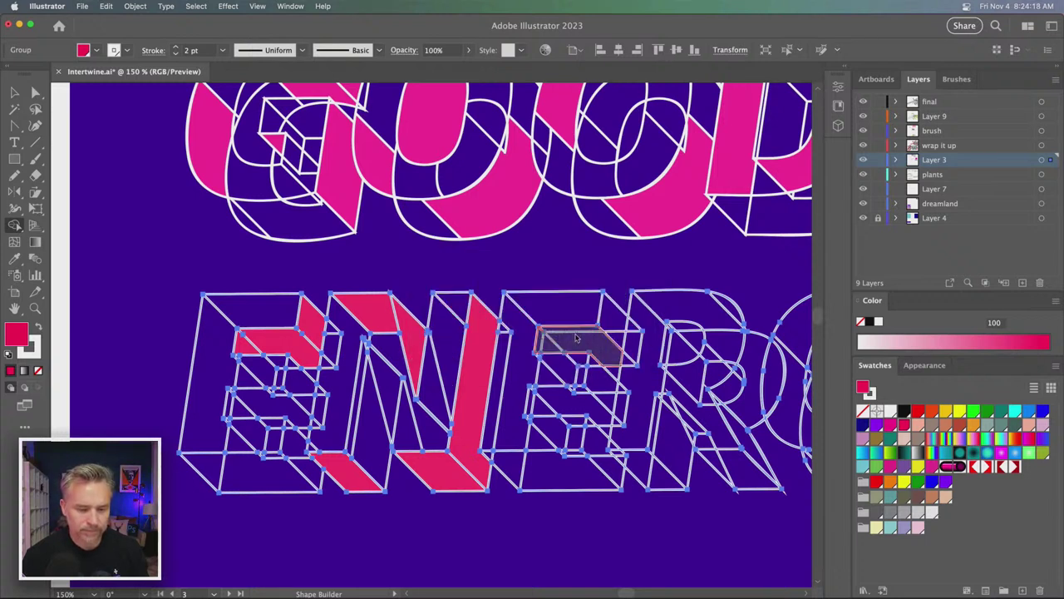
left_click(575, 338)
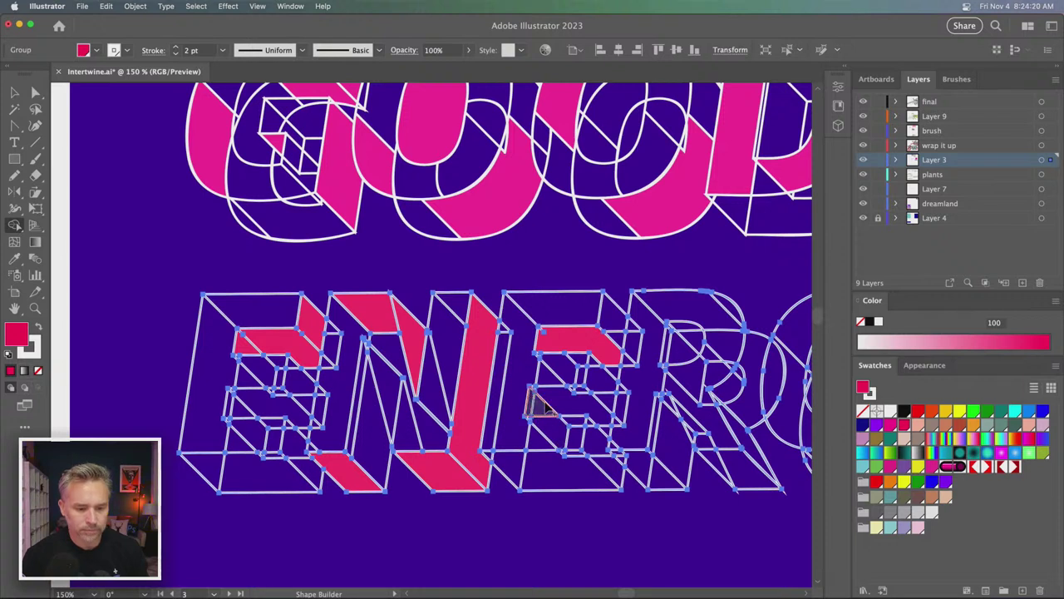
left_click(590, 416)
left_click(588, 417)
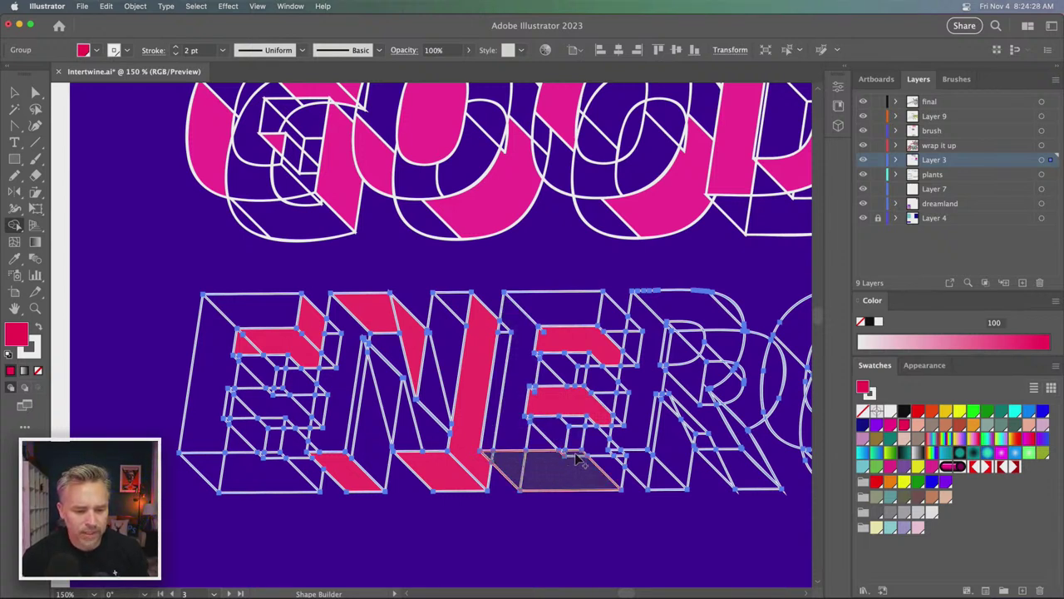
left_click(536, 468)
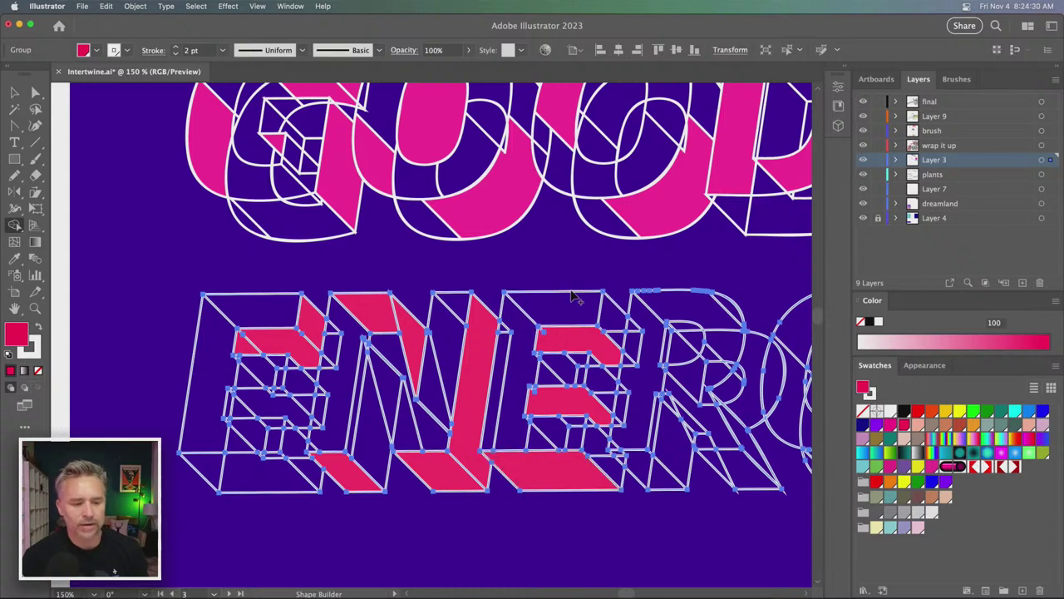
- Fill the first E's bottom face, middle arm and the merged strip beside its stem pink
scroll(264, 438, "left", 5)
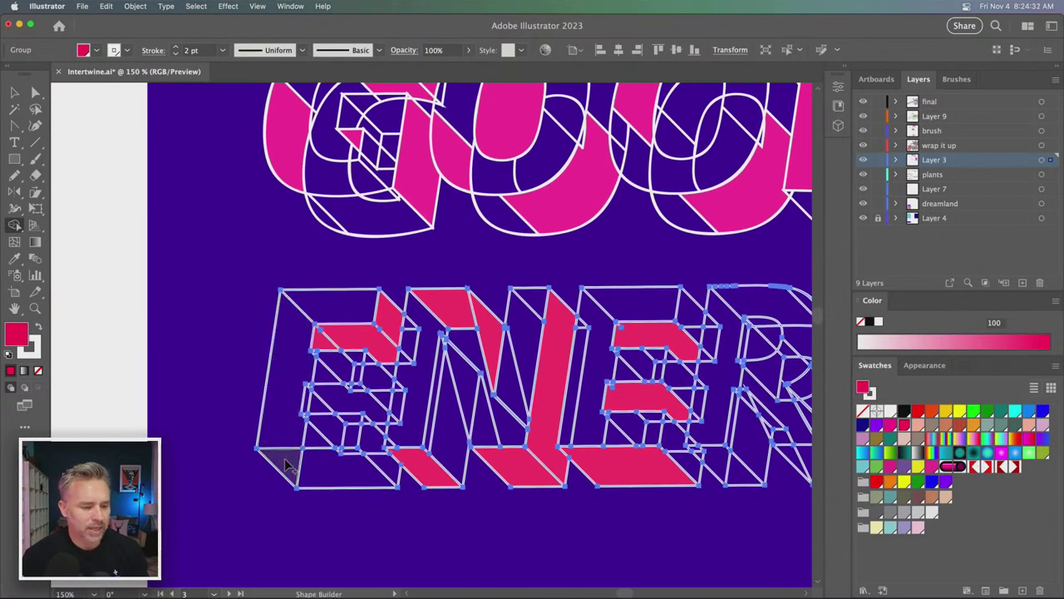
left_click(333, 456)
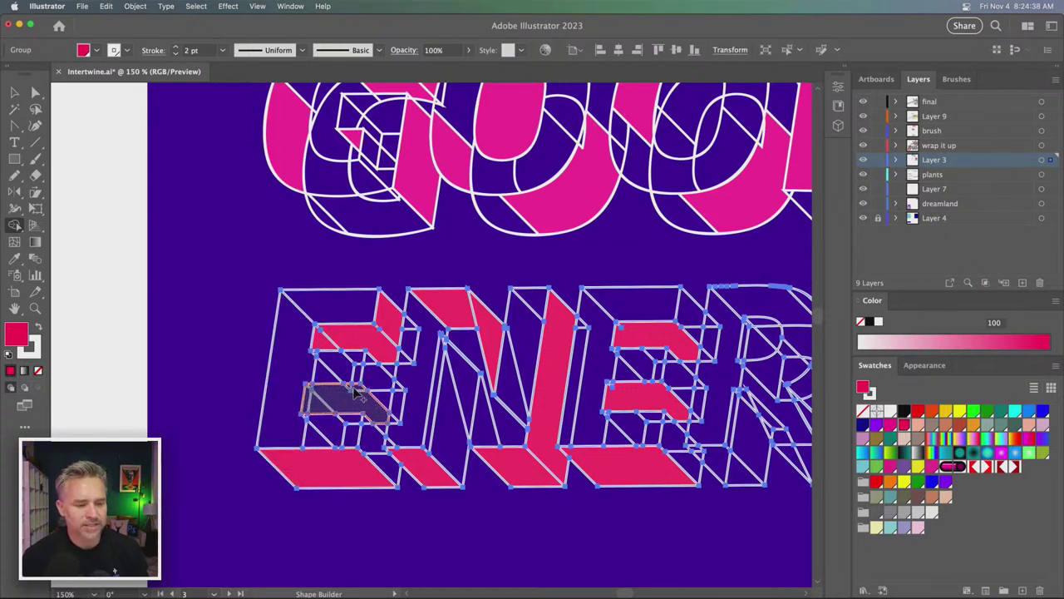
left_click(369, 405)
left_click_drag(430, 335, 201, 335)
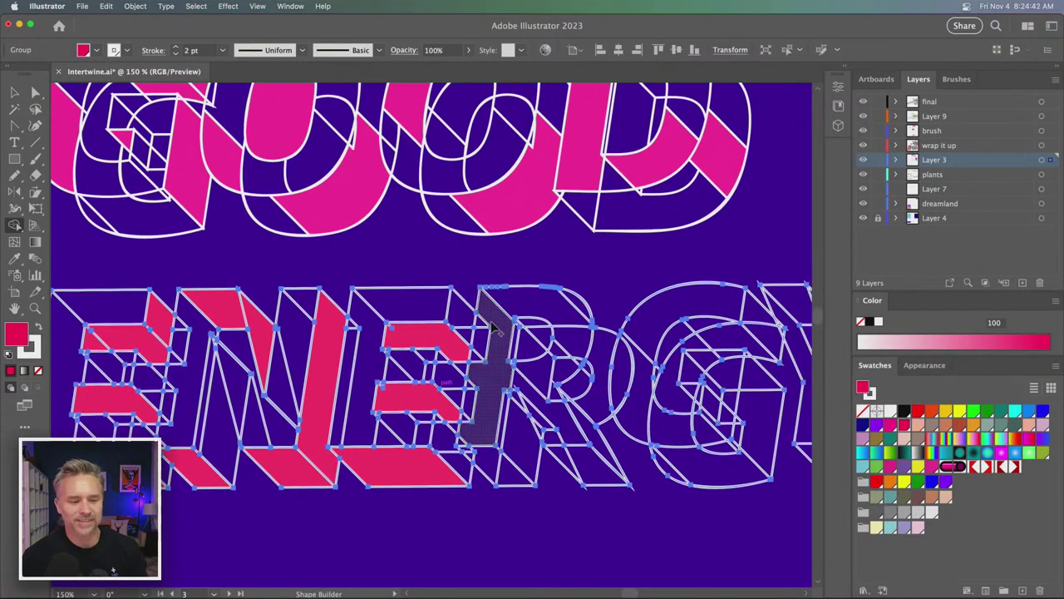
left_click_drag(480, 344, 467, 434)
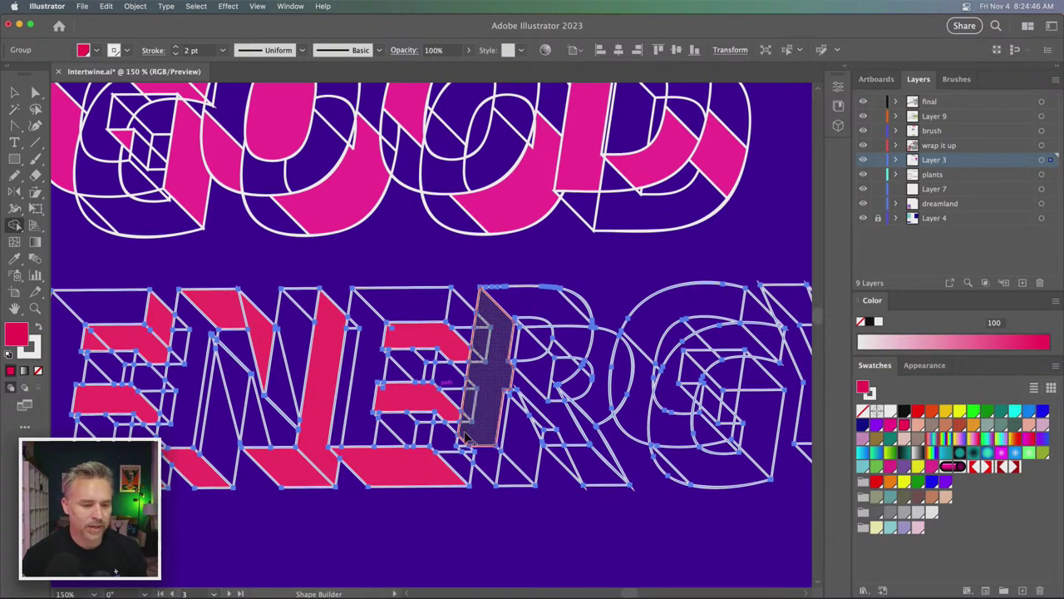
left_click_drag(464, 447, 485, 418)
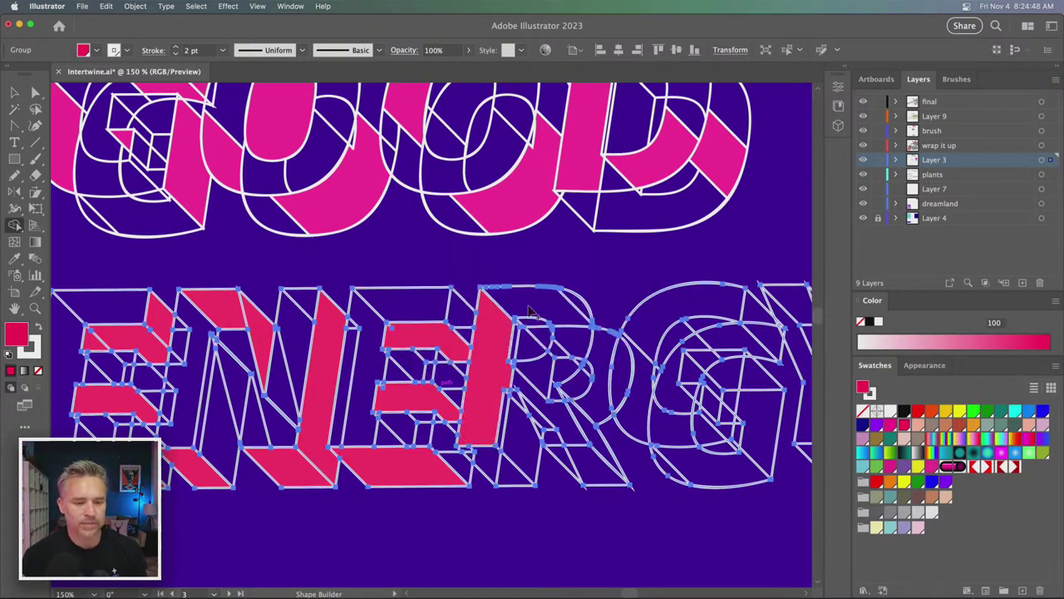
- Fill the R's leg, the region beside it and the oval between R and G pink
scroll(458, 351, "right", 5)
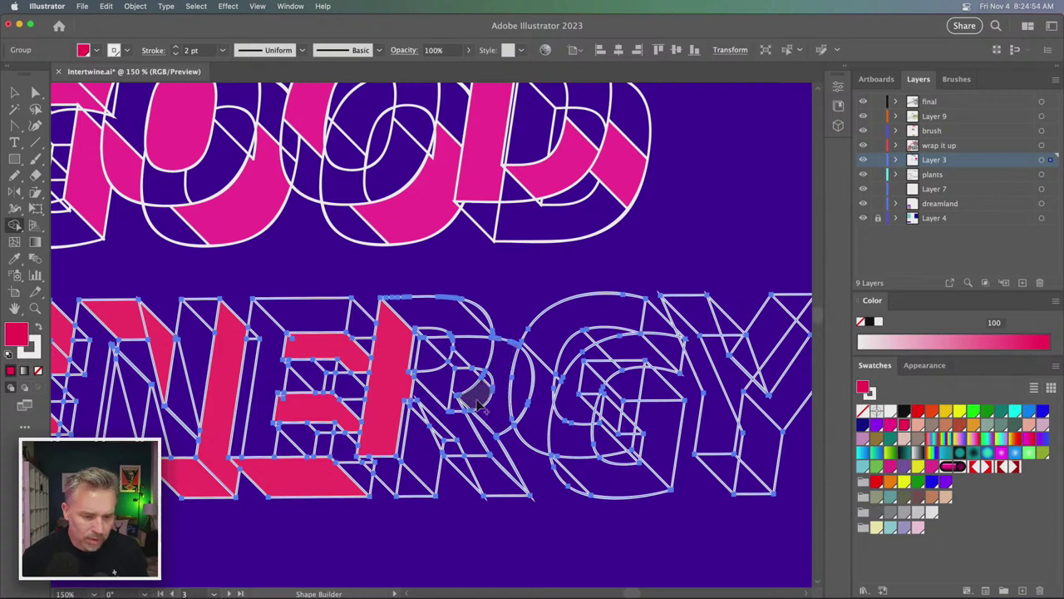
scroll(478, 407, "down", 1)
left_click(488, 473)
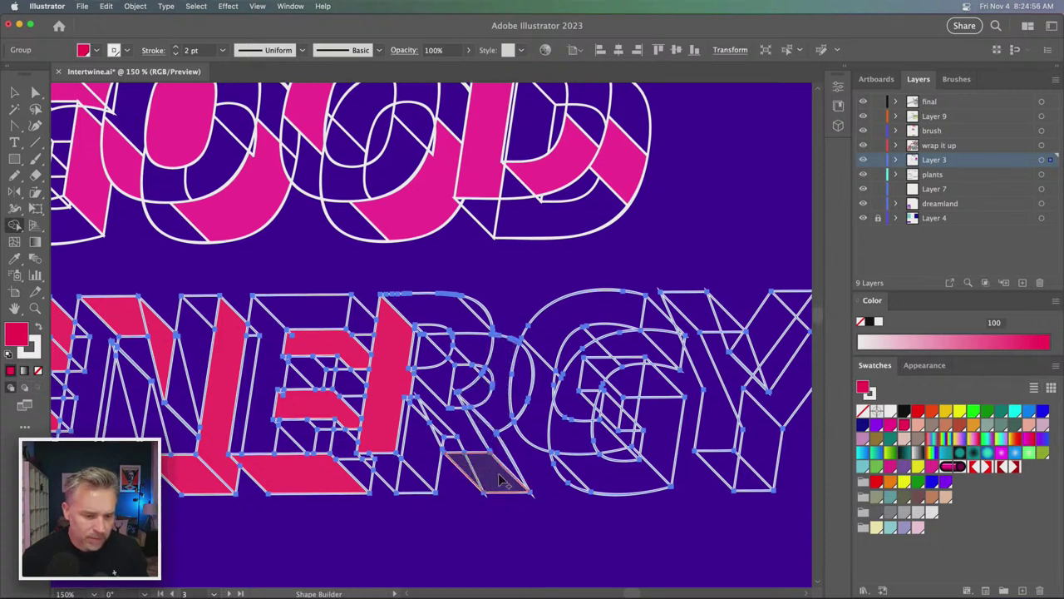
left_click(378, 462)
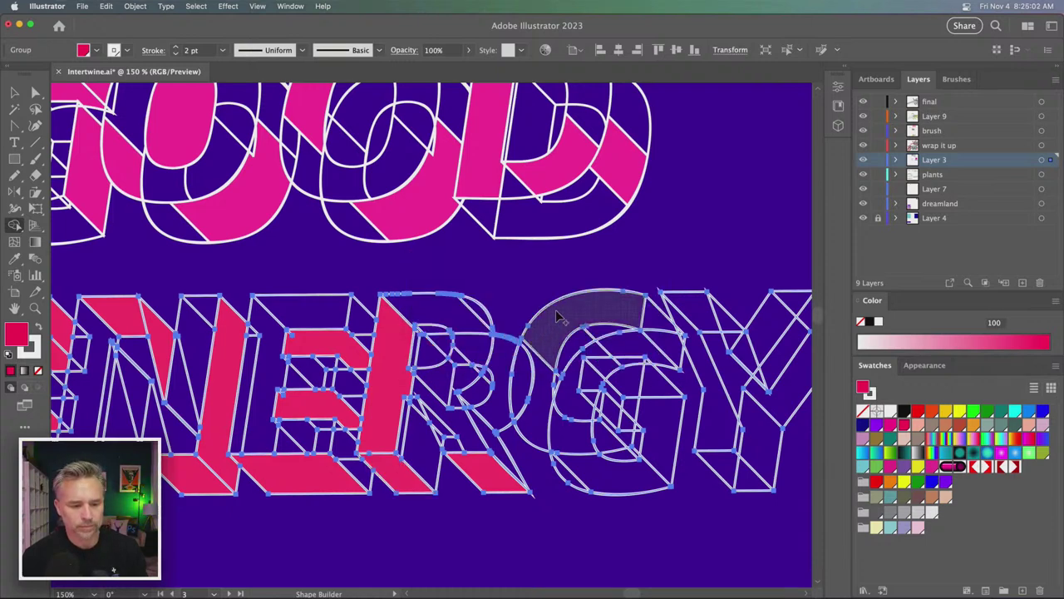
scroll(483, 321, "right", 5)
scroll(482, 321, "up", 2)
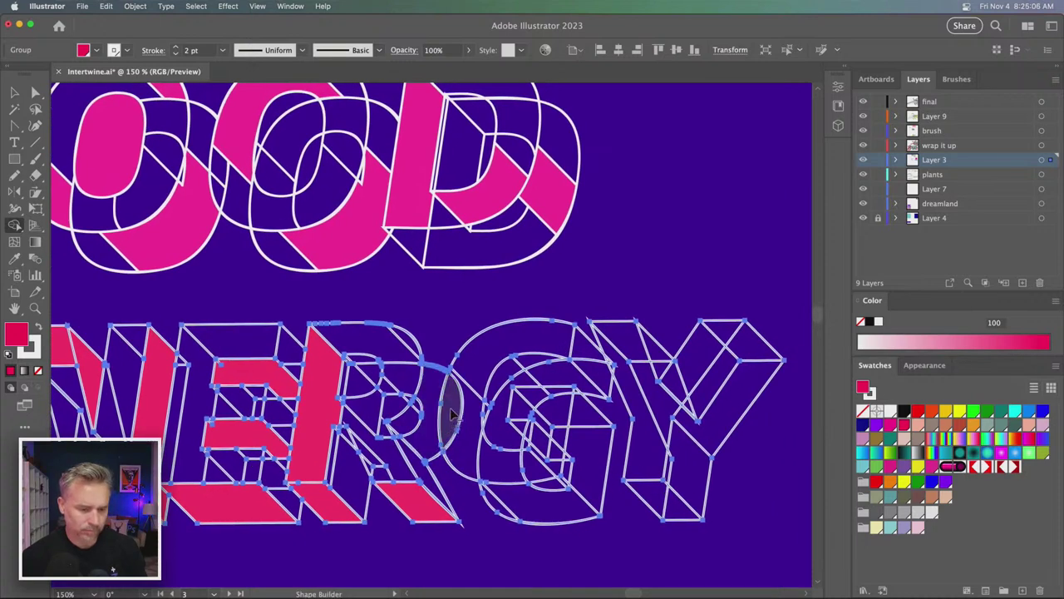
left_click_drag(452, 414, 455, 445)
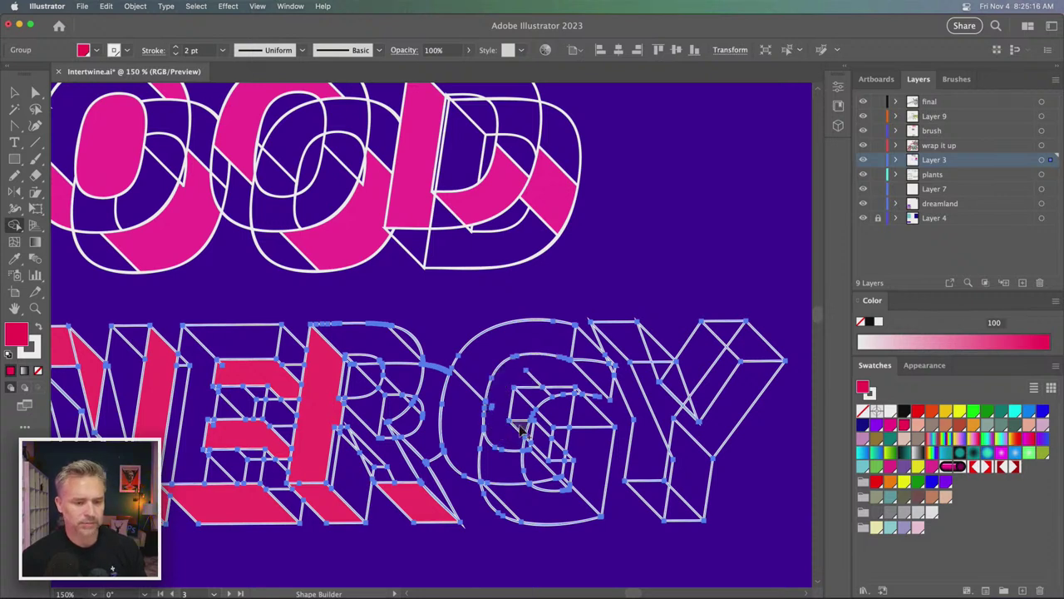
key("v")
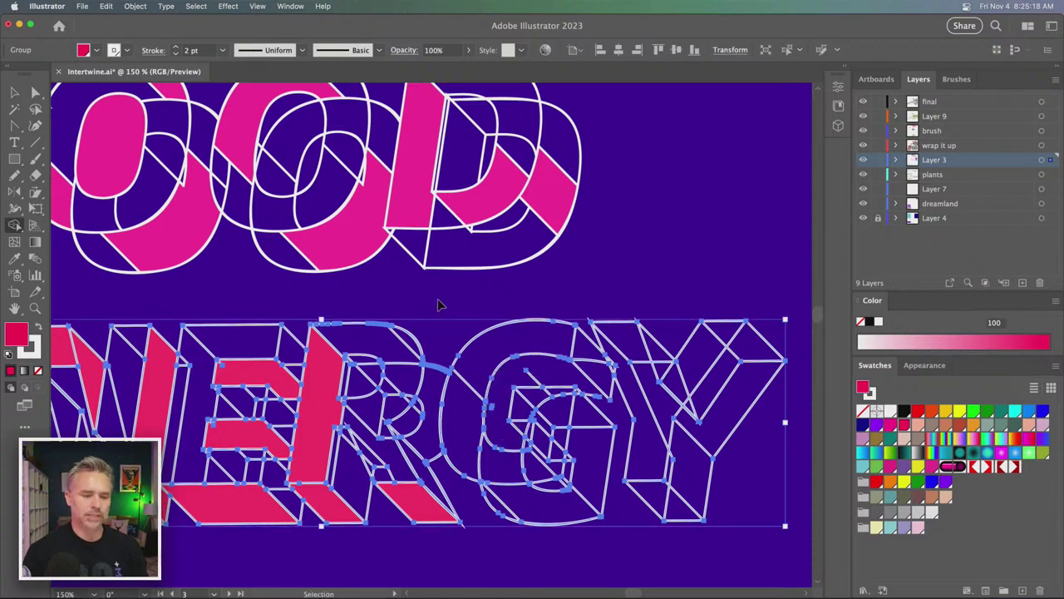
- With Shape Builder, merge and fill the G's upper, inner and lower faces pink
key("shift+m")
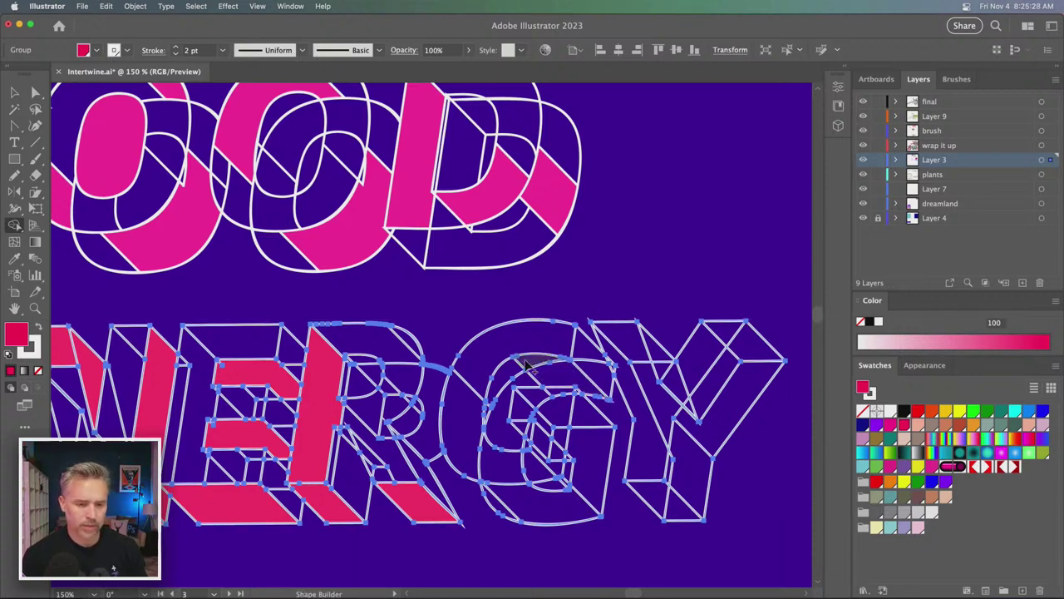
left_click(560, 376)
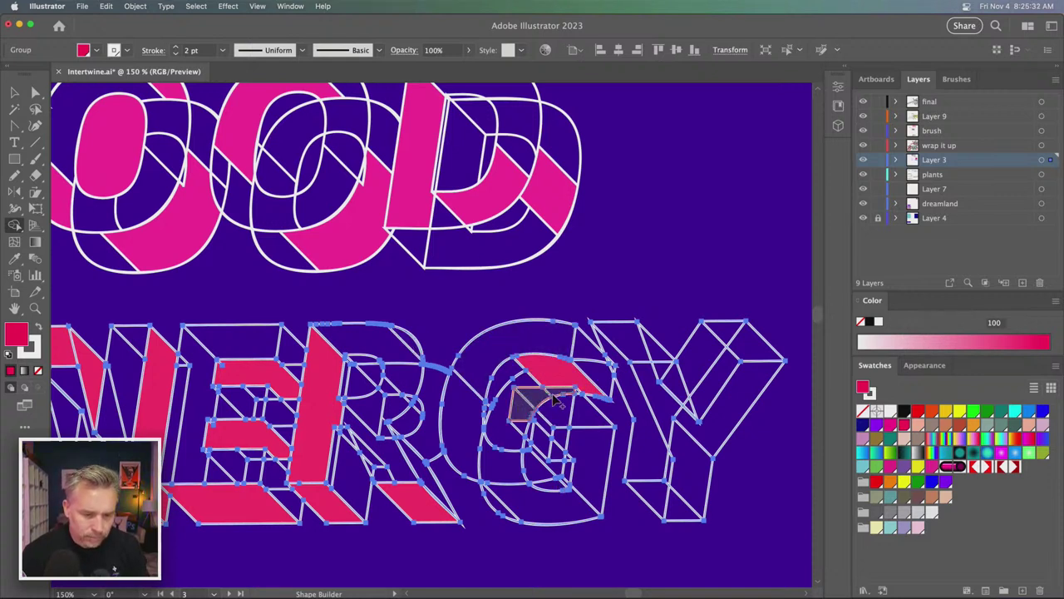
mouse_move(553, 413)
left_mouse_down()
mouse_move(559, 449)
mouse_move(548, 472)
left_mouse_up()
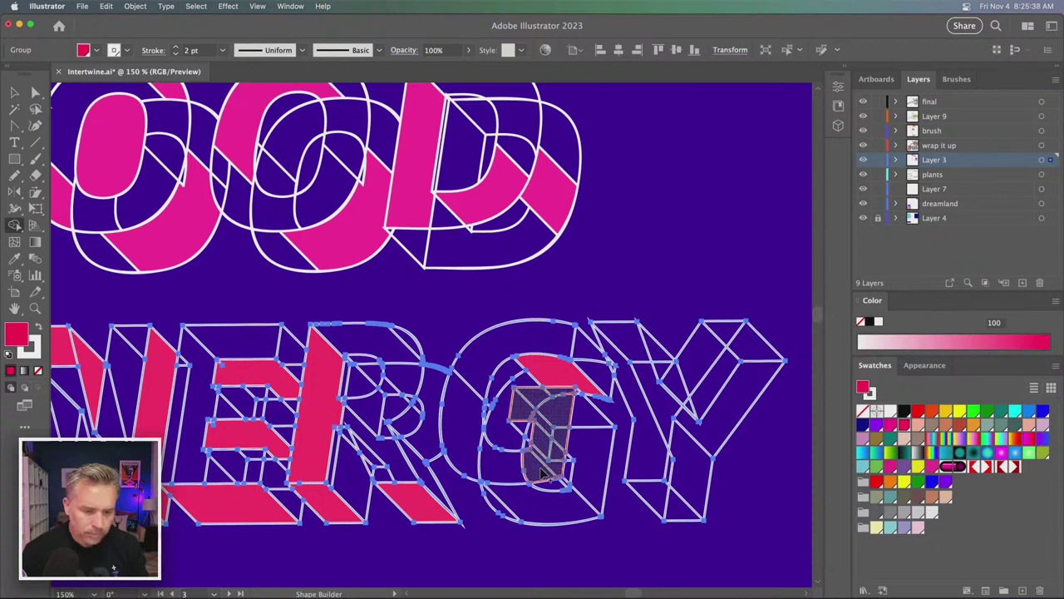
left_click_drag(544, 474, 546, 477)
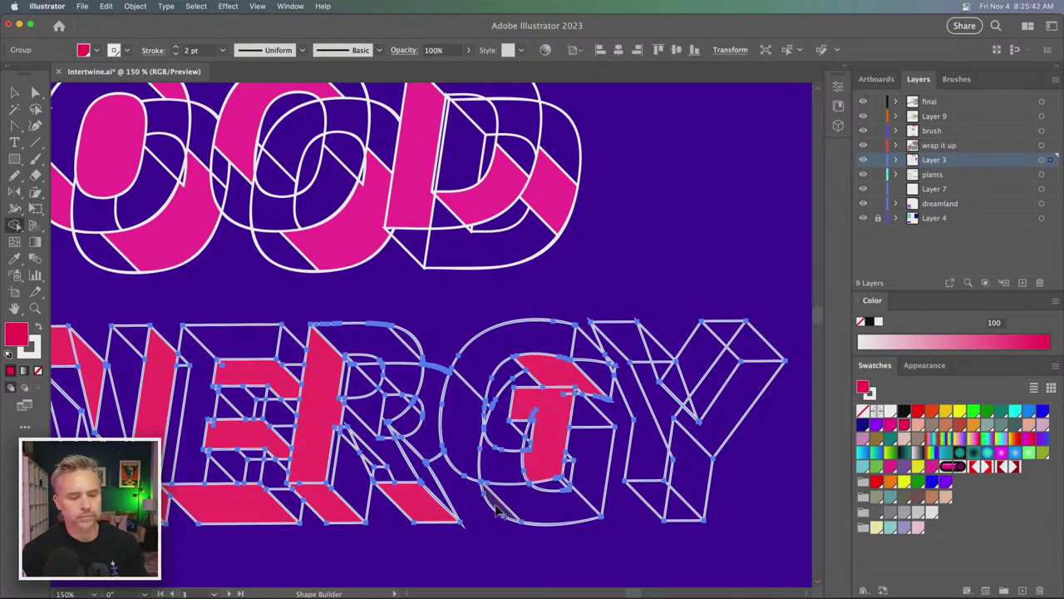
left_click_drag(561, 491, 571, 499)
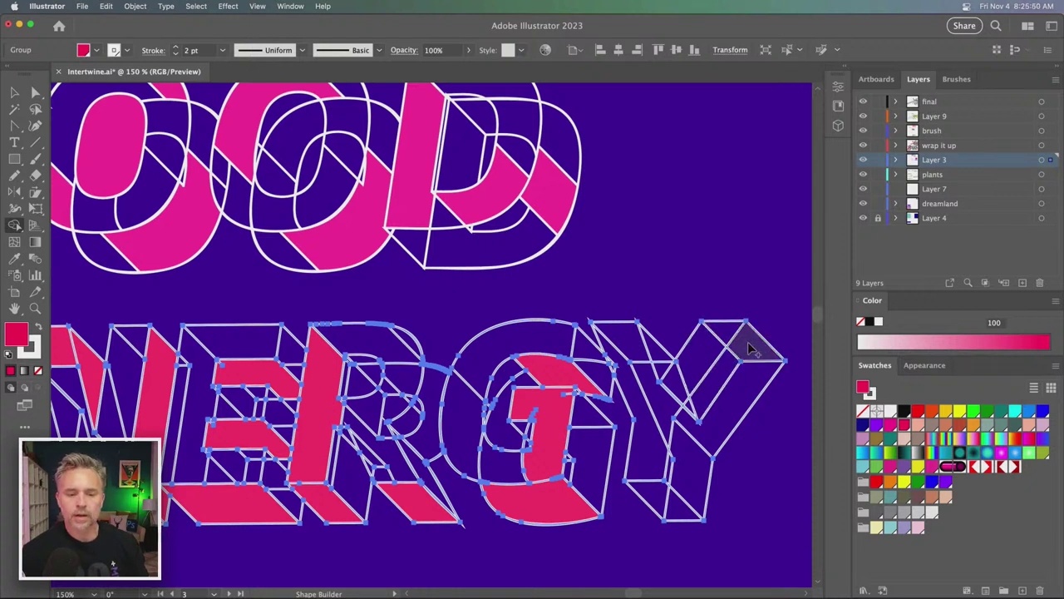
- Merge and fill the Y's right arm, bottom face and left arm top pink
left_click_drag(748, 342, 694, 425)
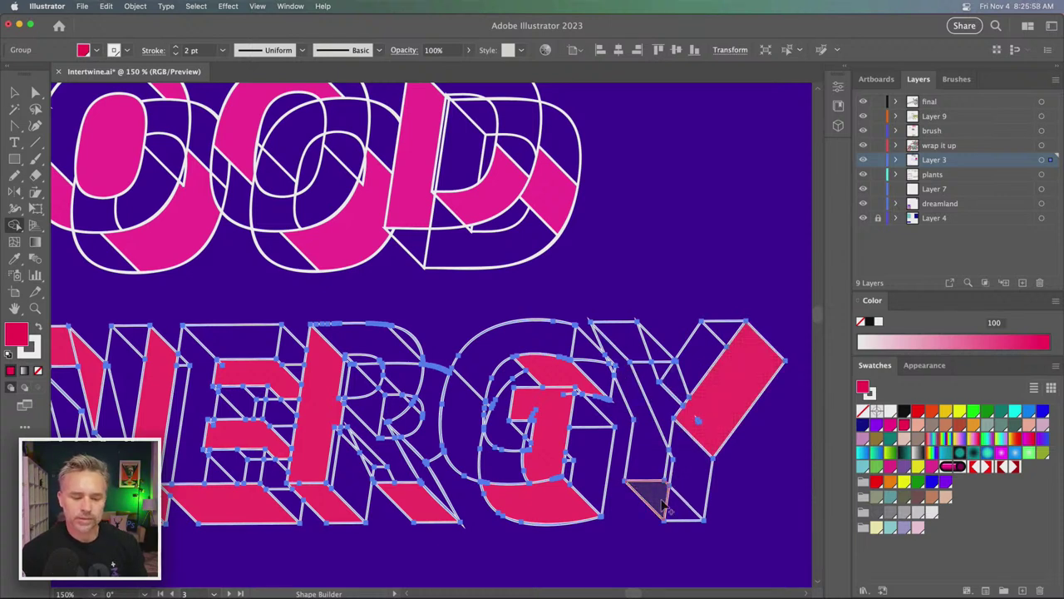
left_click_drag(646, 493, 688, 513)
left_click(655, 353)
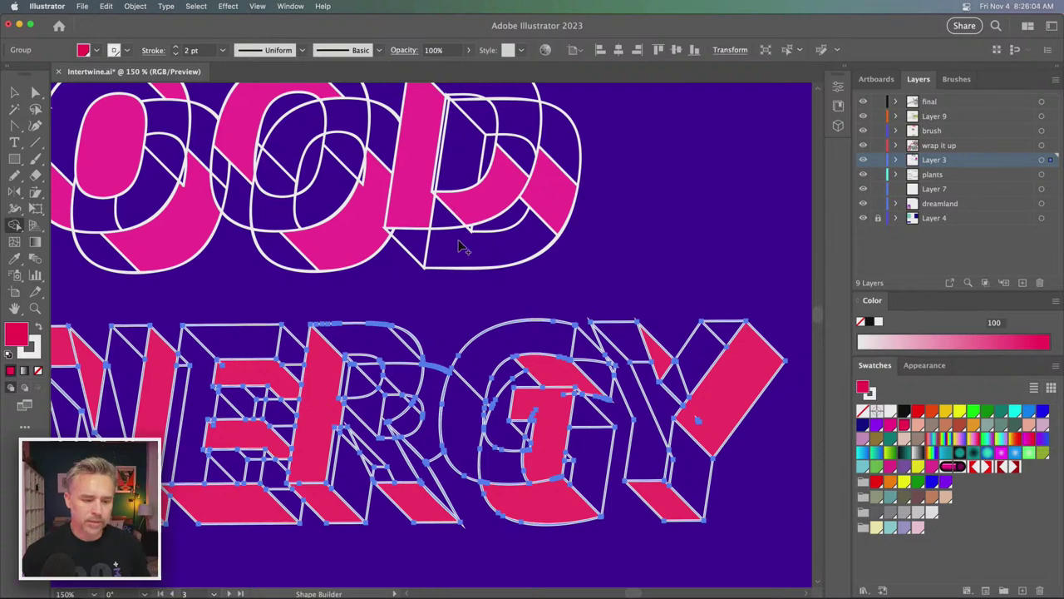
left_click_drag(187, 299, 351, 308)
- Move the GOOD lettering group slightly down and right toward ENERGY
scroll(351, 308, "up", 2)
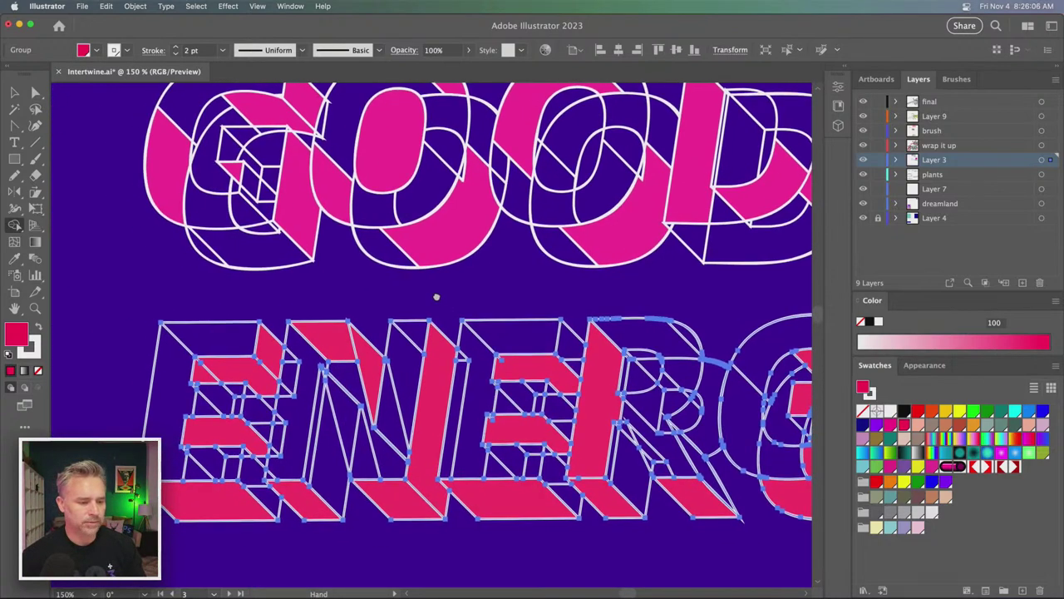
scroll(433, 296, "up", 2)
scroll(424, 290, "up", 2)
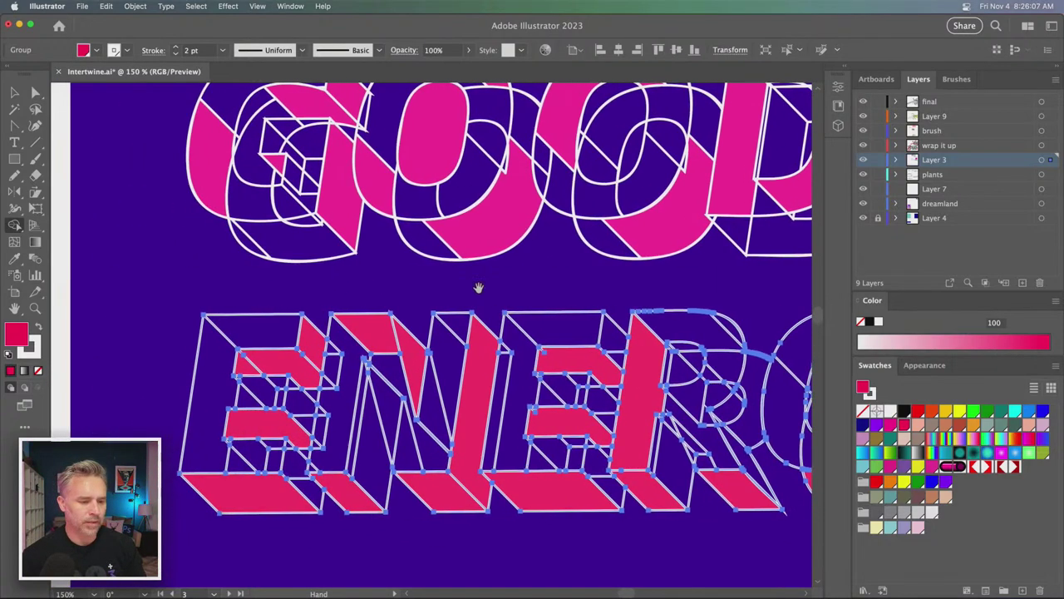
left_click(293, 275, "super")
scroll(413, 290, "down", 1)
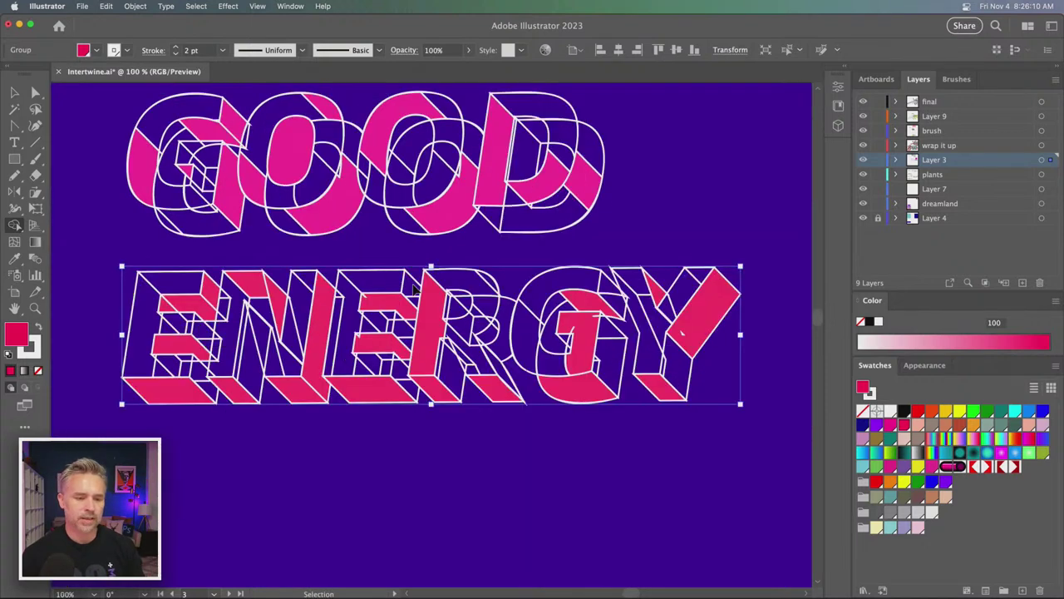
scroll(415, 296, "down", 1)
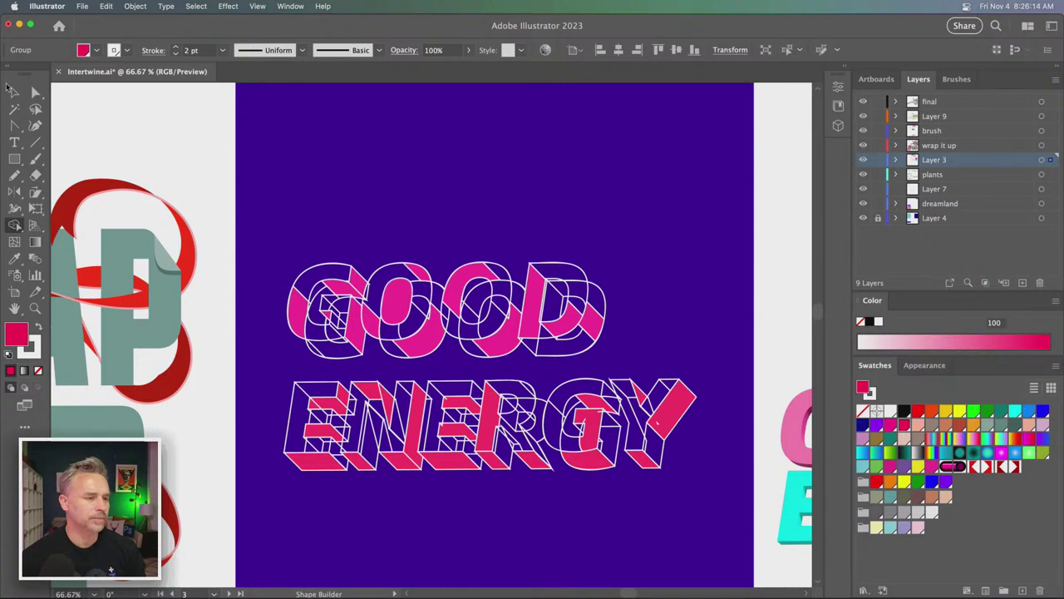
key("v")
left_click(399, 407)
left_click(423, 309)
left_click_drag(428, 322, 444, 343)
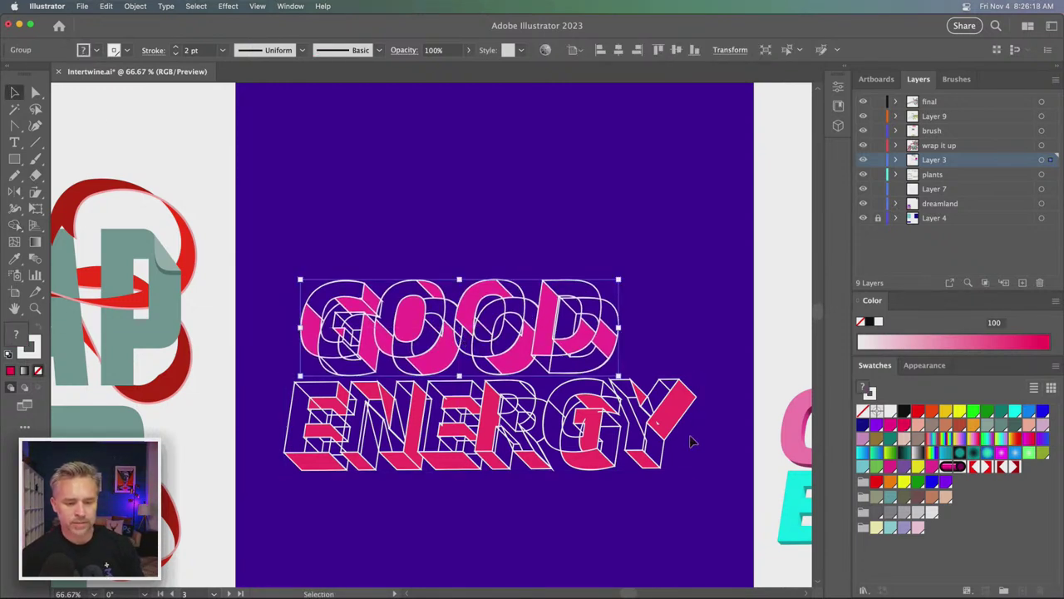
- Fill the second E's top bar, the Y's diagonal bar and the G's inner face pink
key("ctrl+equal")
key("ctrl+equal")
scroll(457, 416, "down", 5)
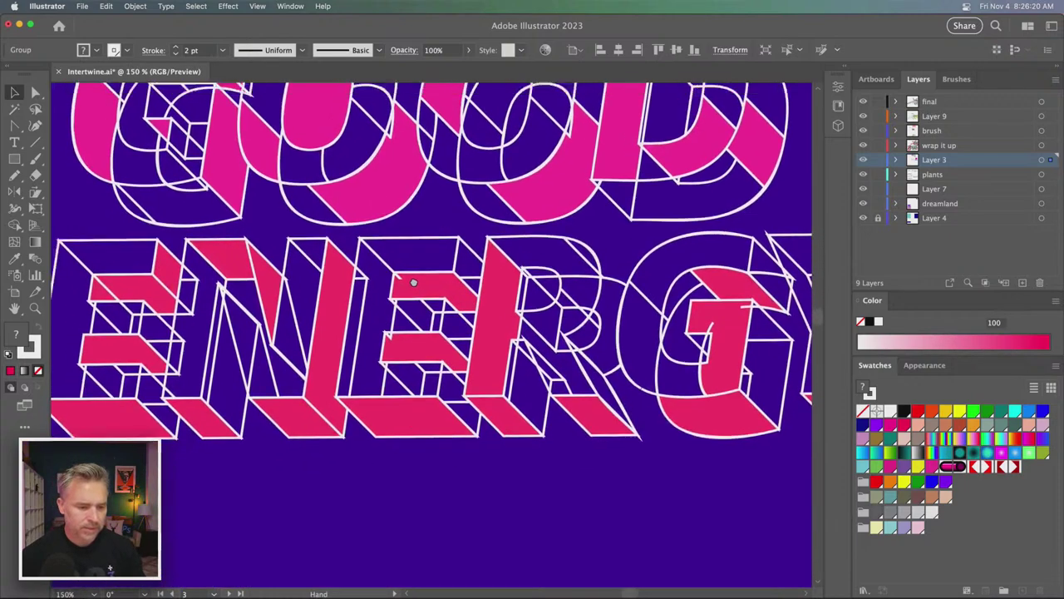
left_click(459, 415)
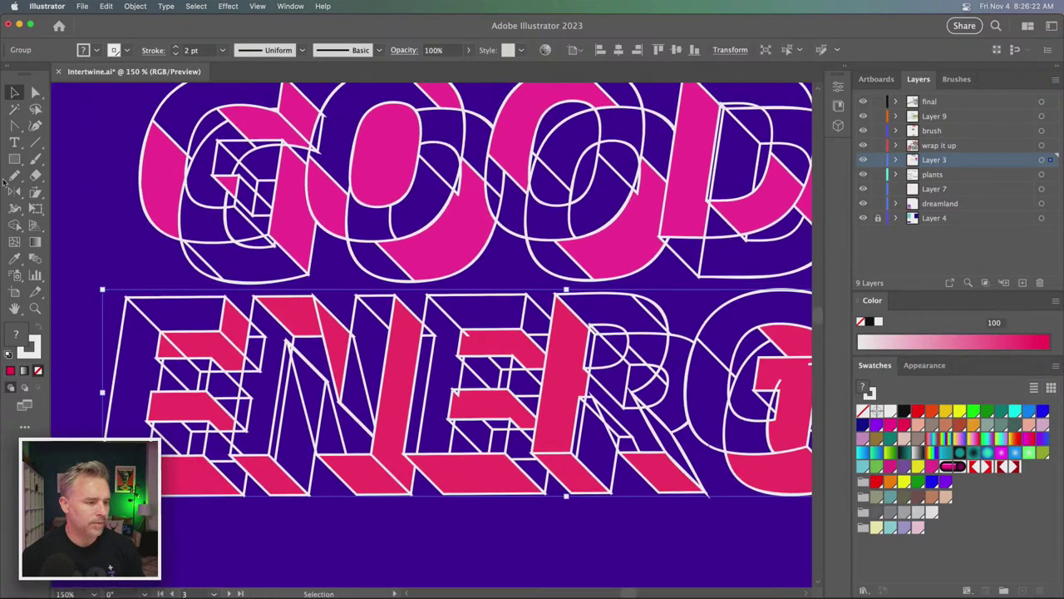
key("shift+m")
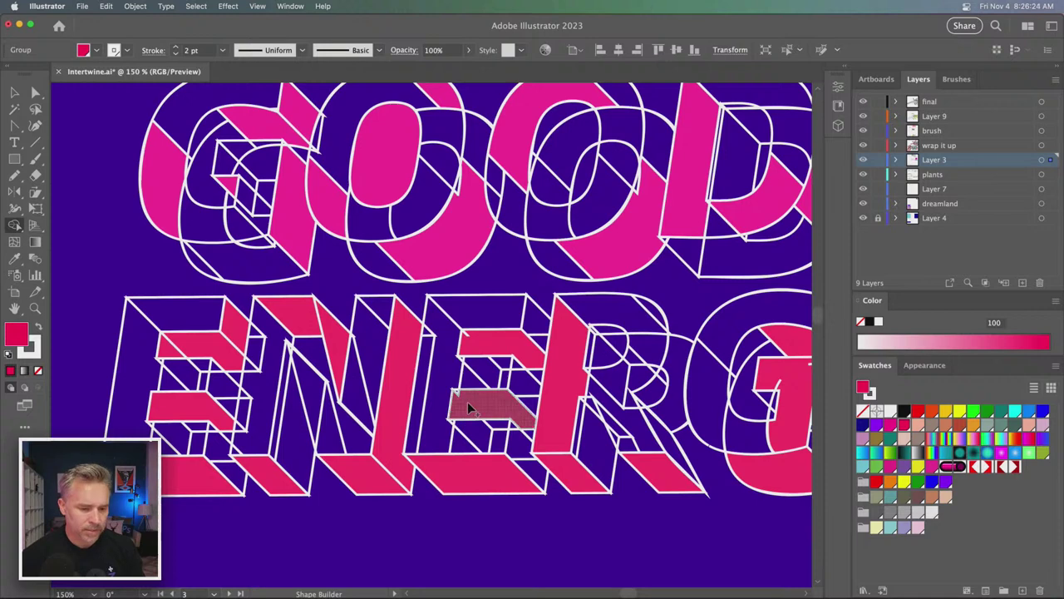
left_click(467, 339)
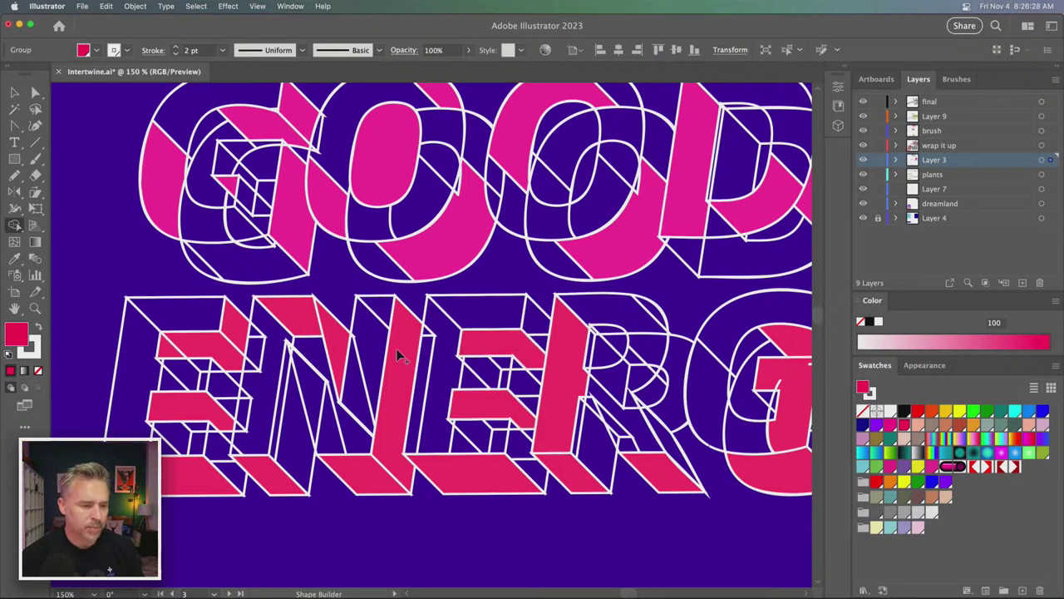
scroll(499, 357, "right", 5)
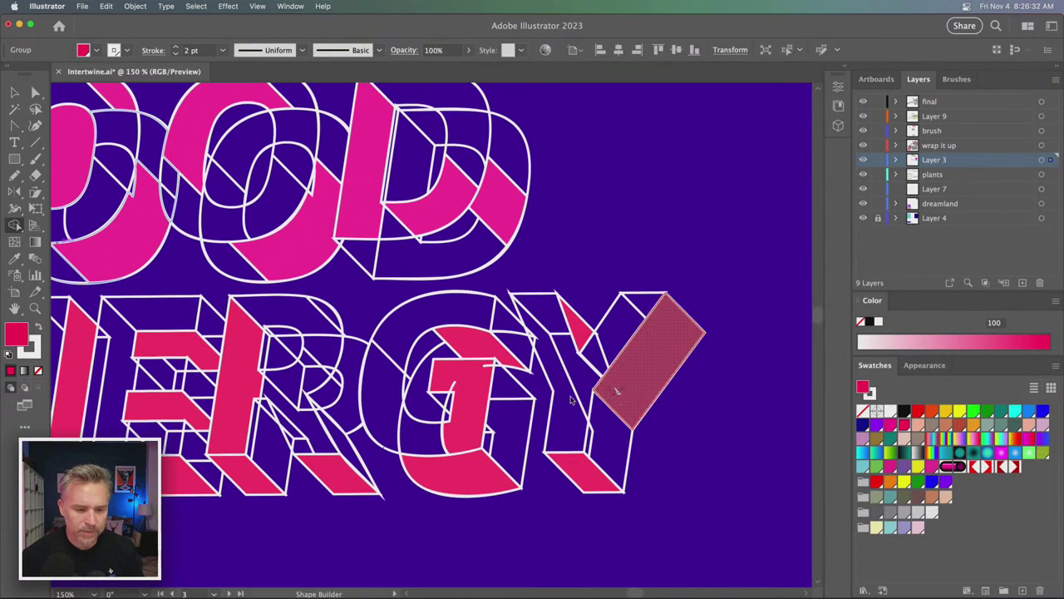
left_click(614, 387)
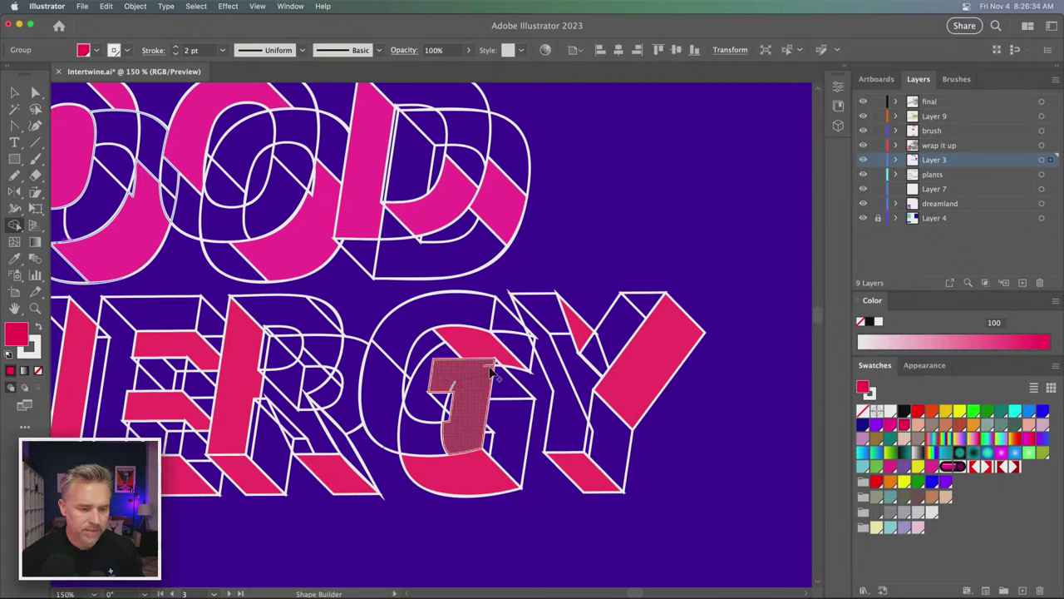
left_click(491, 366)
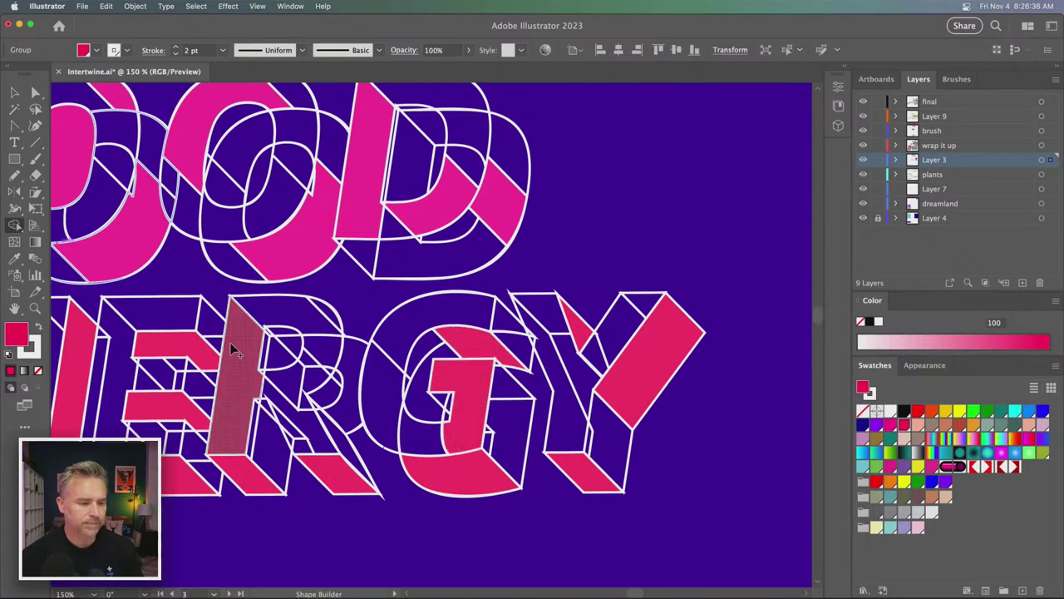
left_click_drag(230, 350, 514, 353)
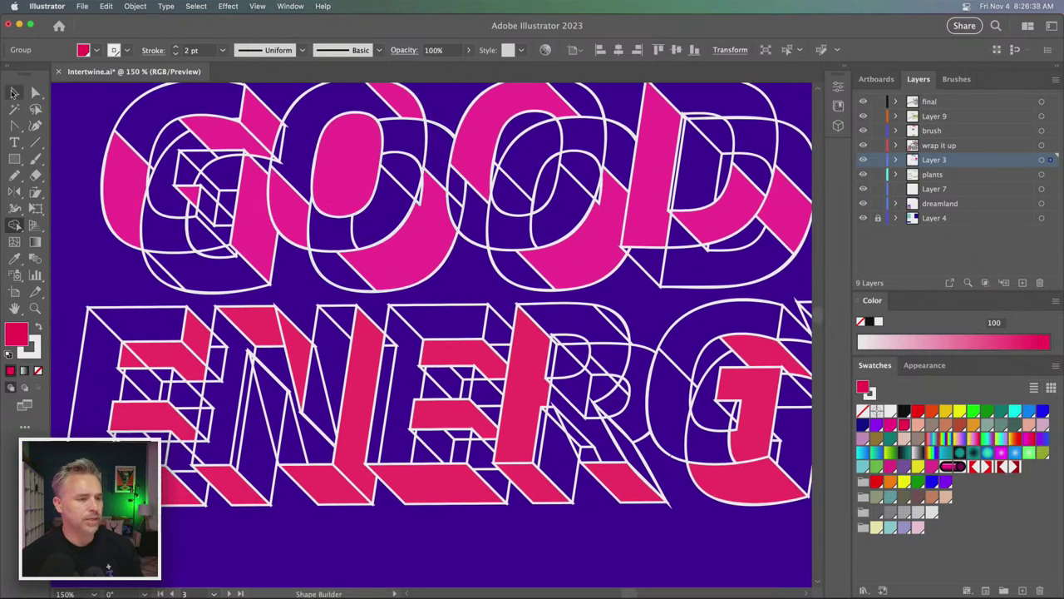
- Give the ENERGY group's strokes round caps and round corners
key("v")
left_click(144, 291)
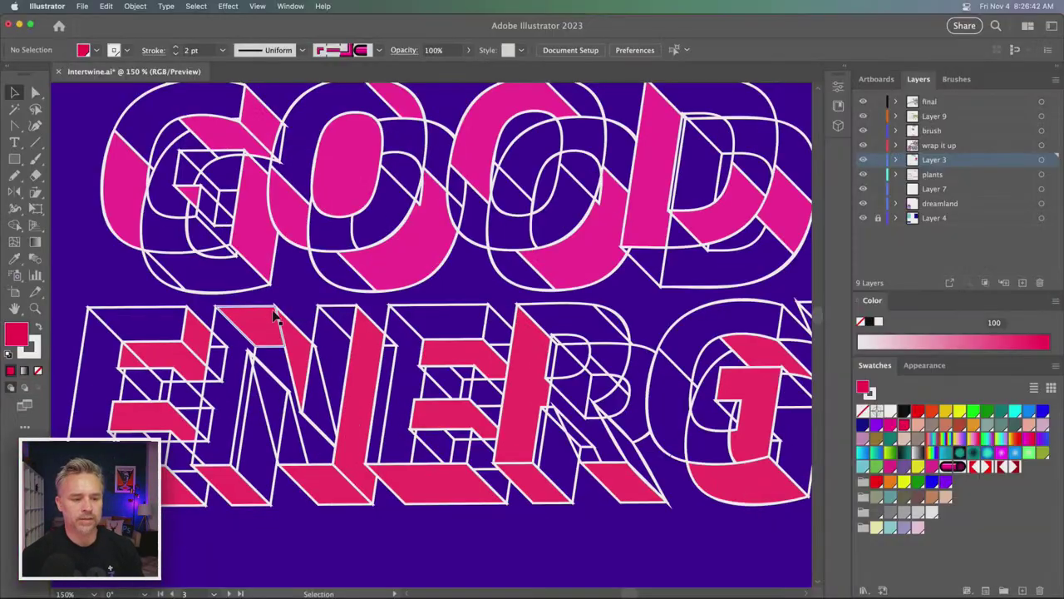
left_click(293, 345)
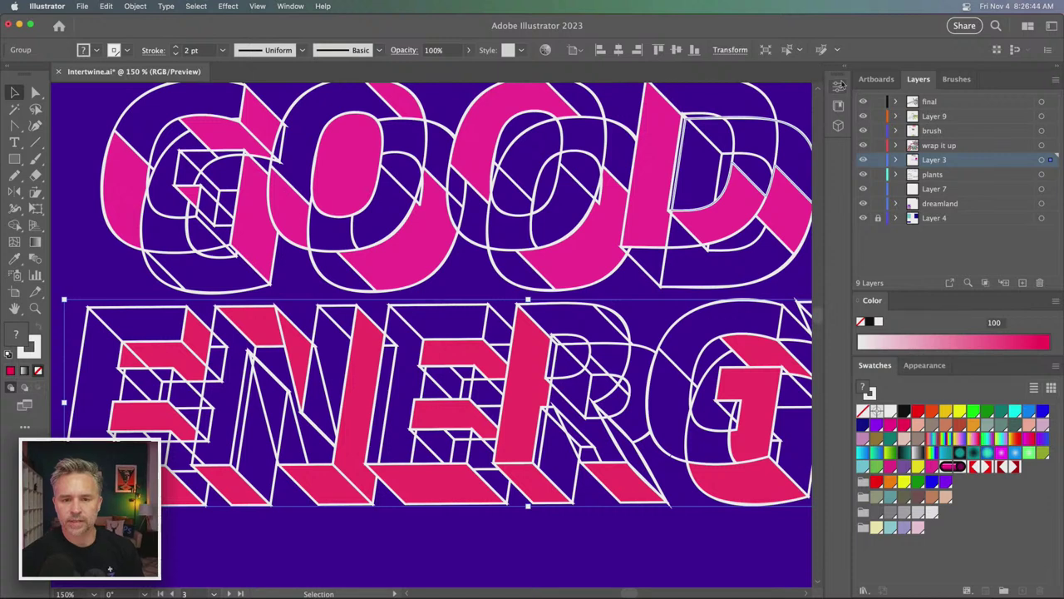
left_click(838, 86)
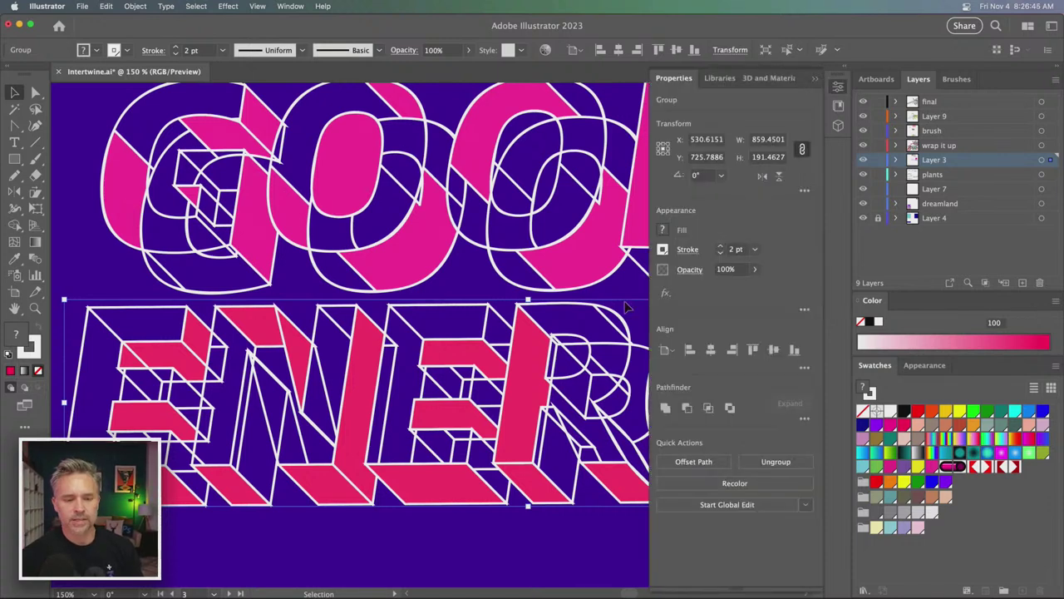
left_click(688, 250)
left_click(613, 286)
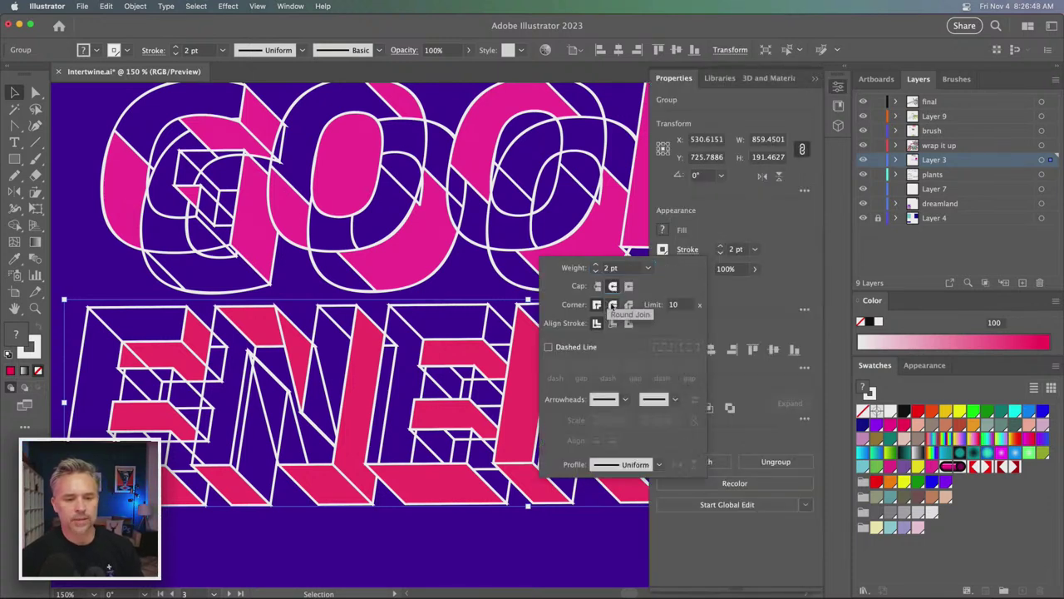
left_click(613, 304)
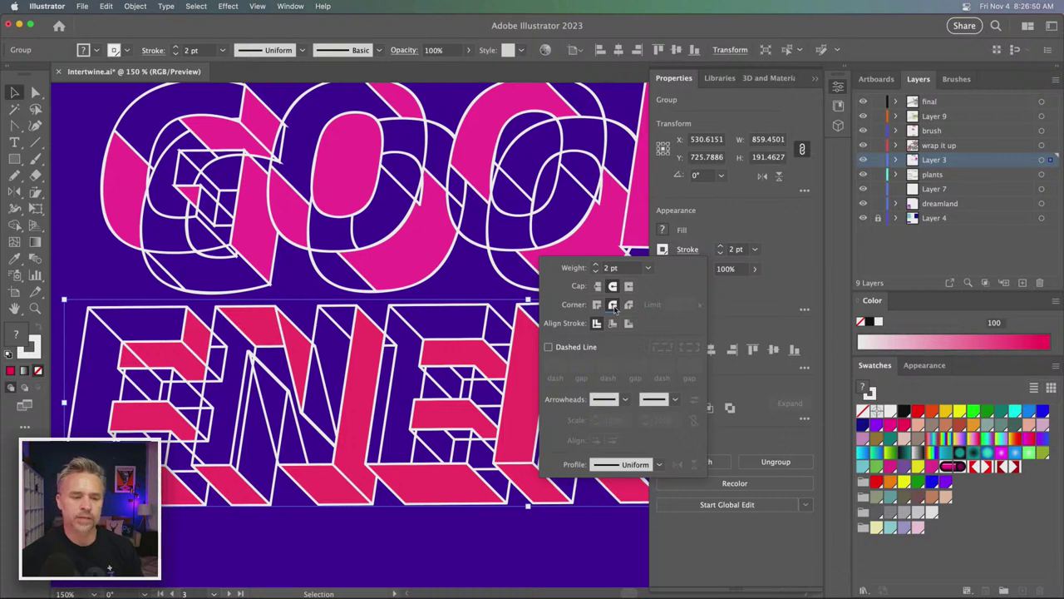
left_click(86, 252)
- Give the GOOD group's strokes round caps and round corners, then zoom out
left_click(225, 204)
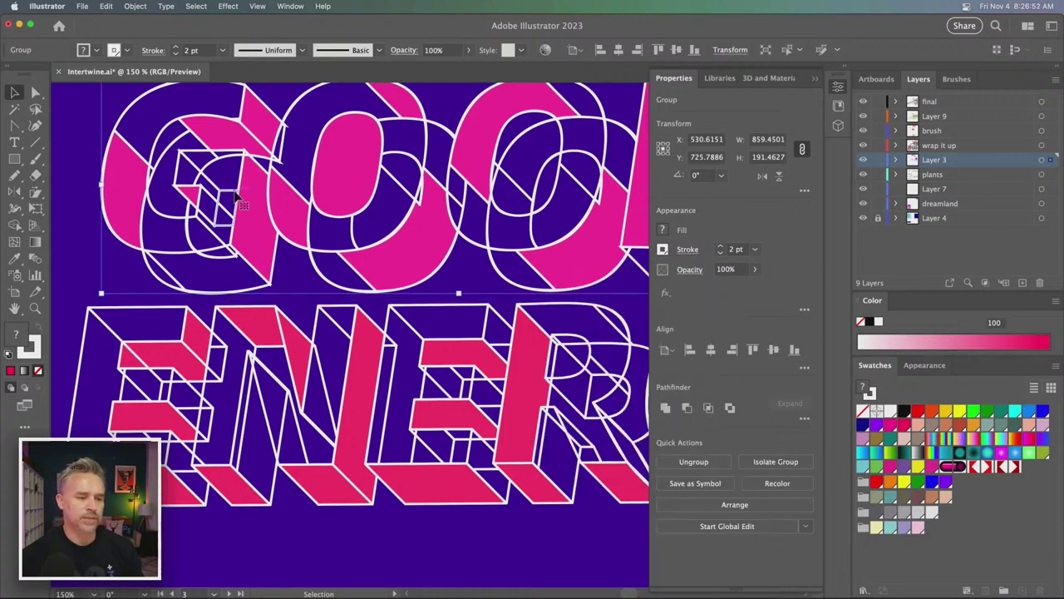
left_click(687, 250)
left_click(613, 286)
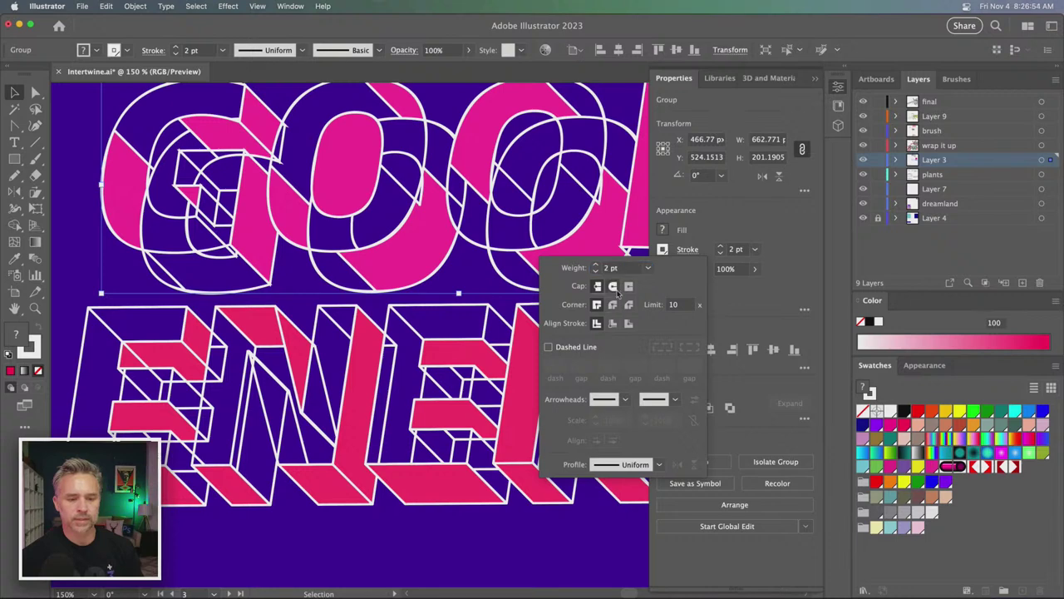
left_click(612, 304)
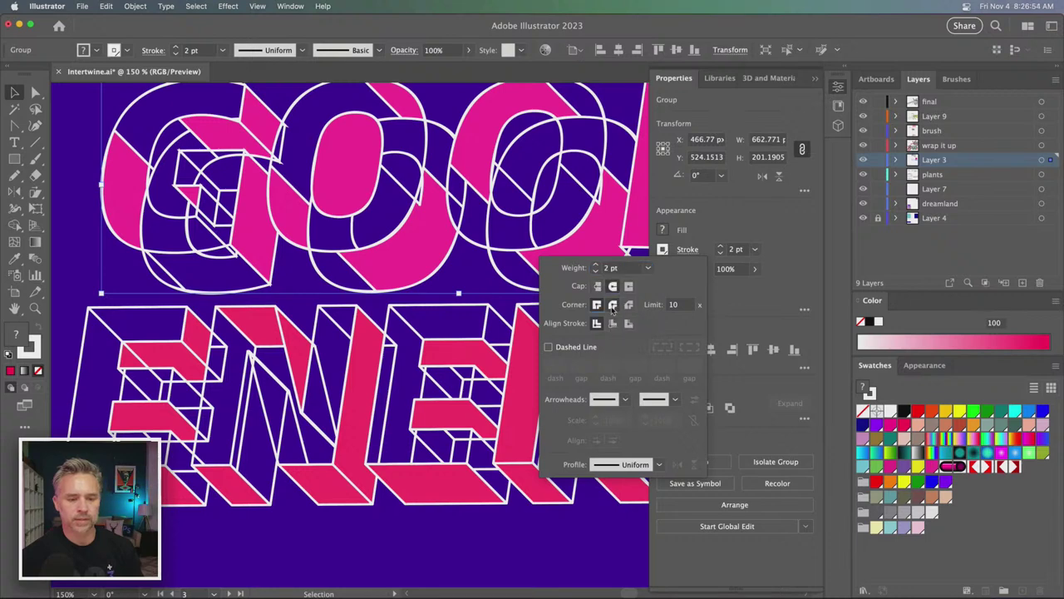
left_click(86, 256)
key("super+minus")
key("super+minus")
key("super+minus")
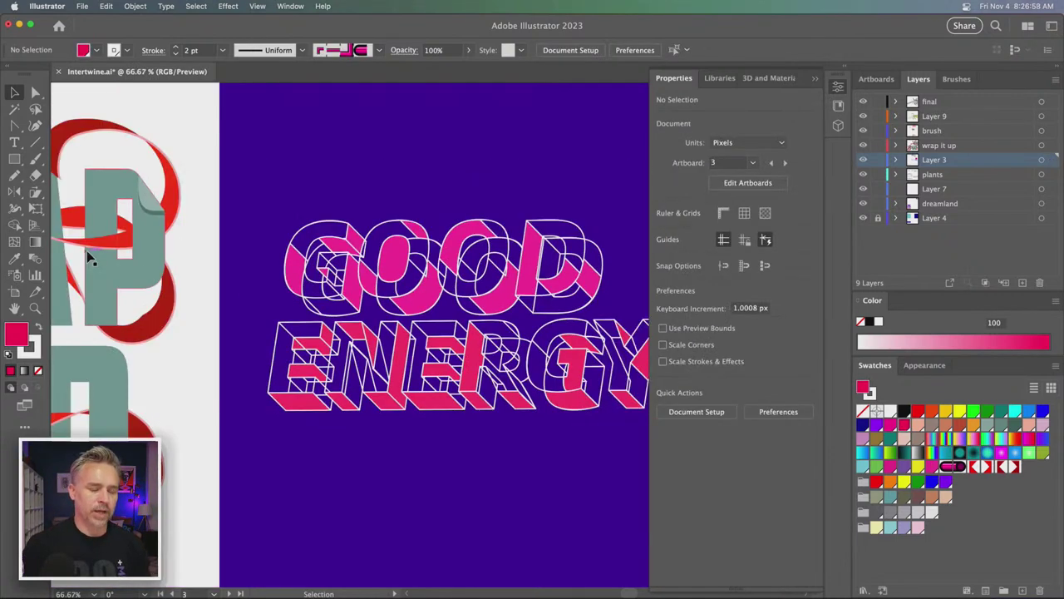
- Hide the Properties panel, pick one E path with Direct Selection, then reselect the ENERGY group
left_click(815, 79)
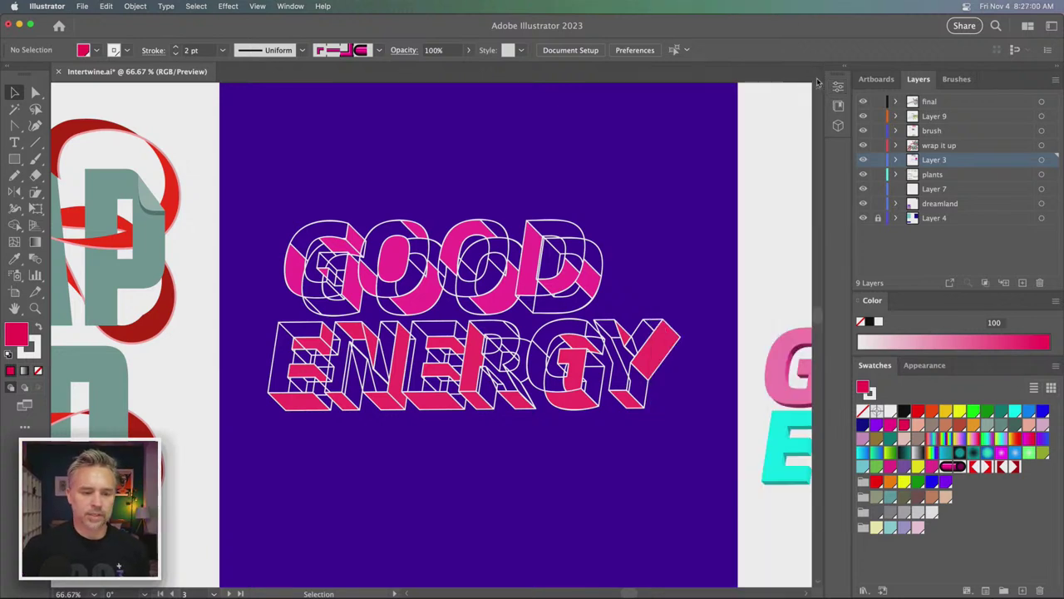
scroll(558, 216, "up", 1)
left_click(35, 93)
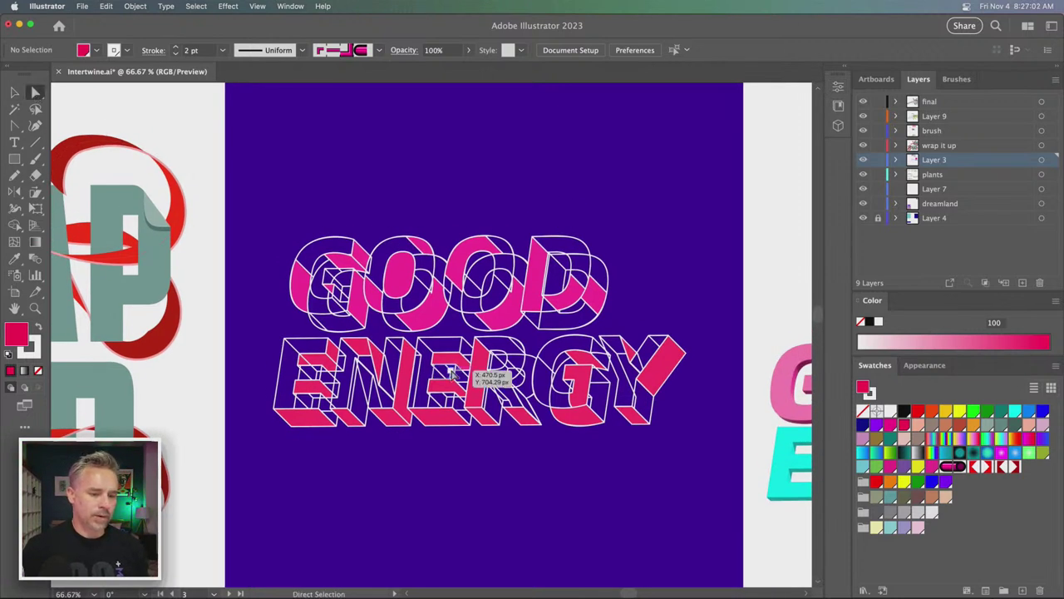
left_click(356, 350)
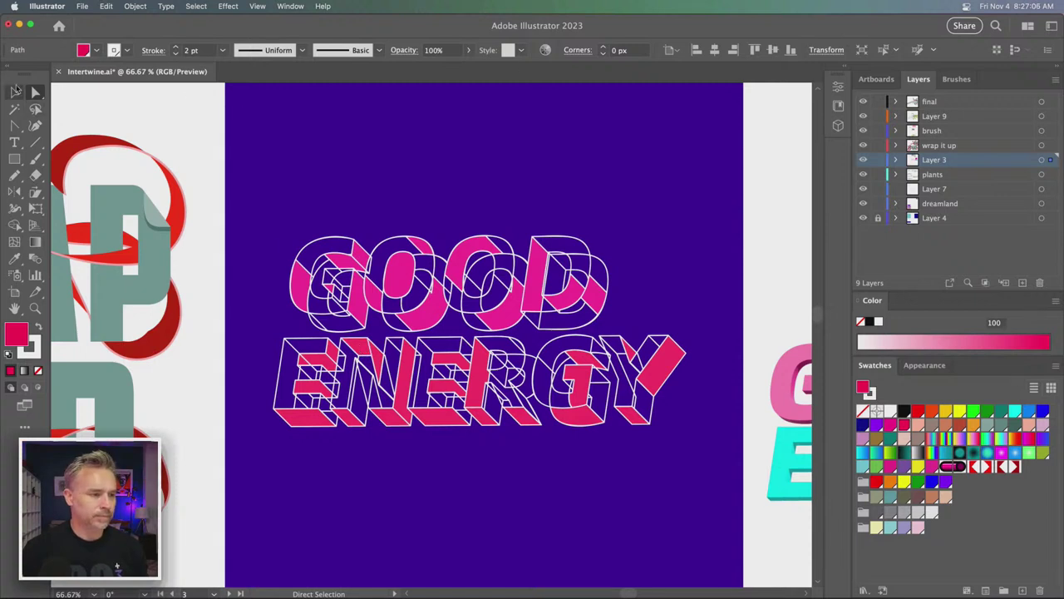
left_click(15, 93)
left_click(353, 172)
left_click(361, 356)
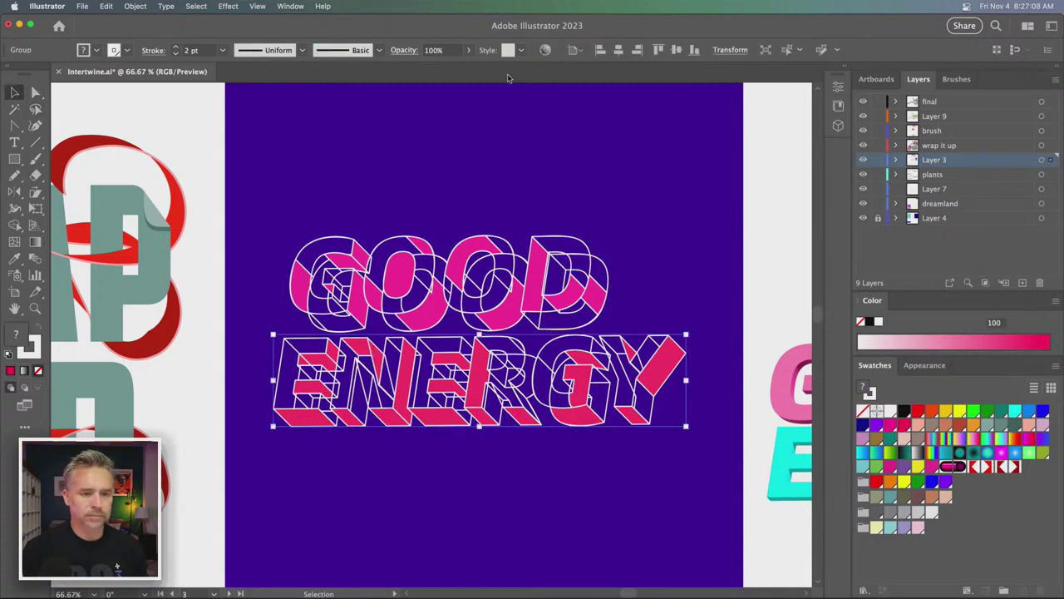
- Select a pink E face, select all shapes with the same fill colour, then clear the selection
key("a")
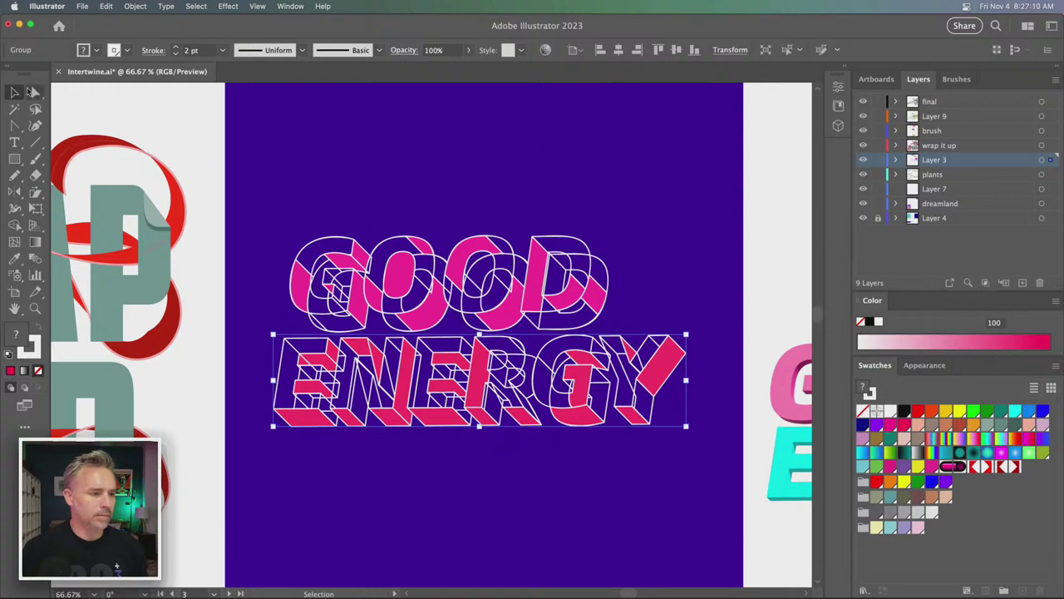
left_click(262, 185)
left_click(326, 364)
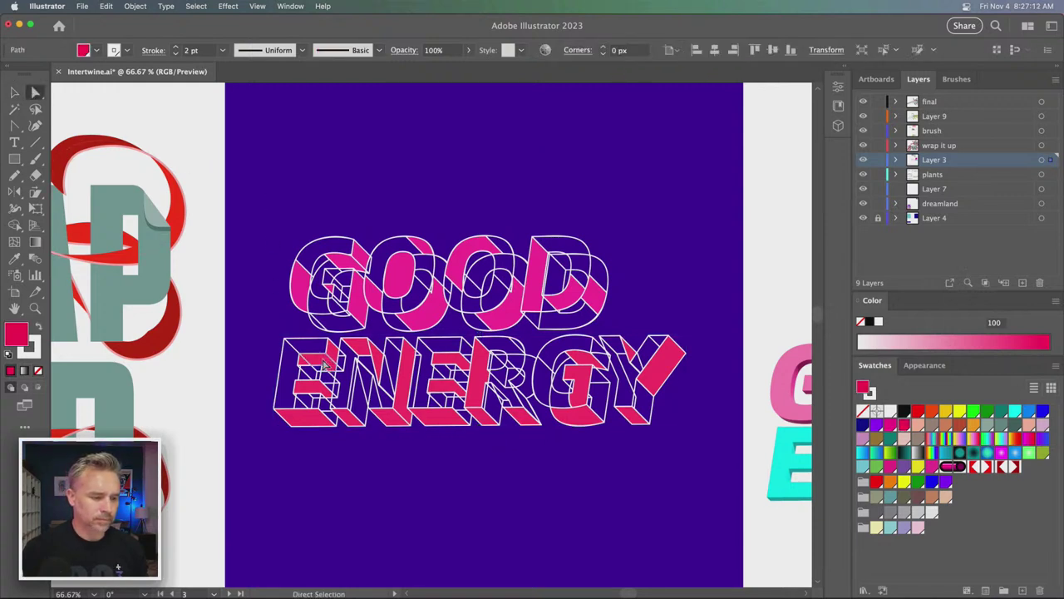
left_click(196, 6)
mouse_move(195, 120)
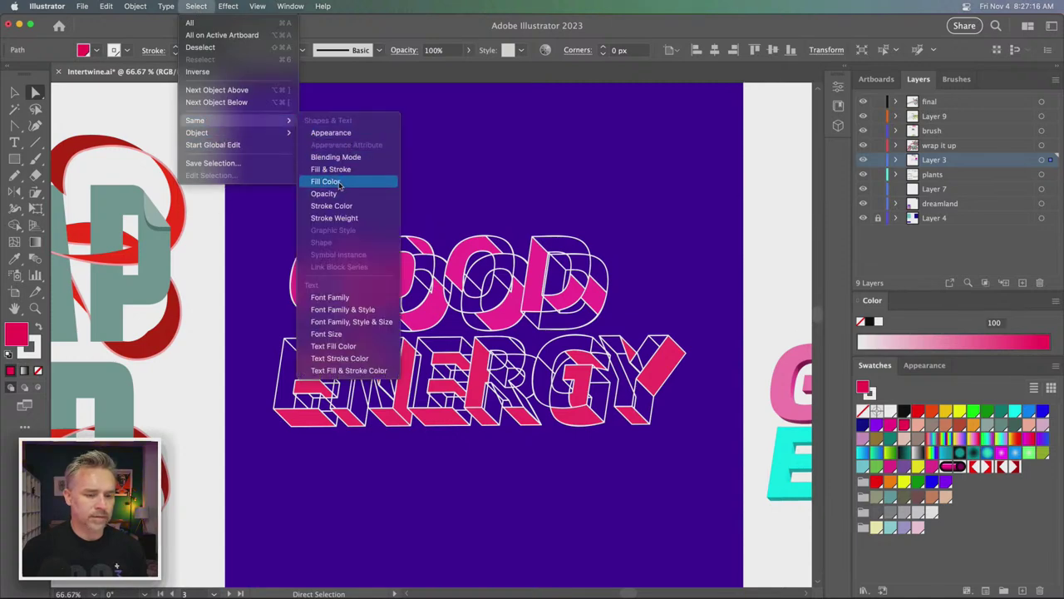
left_click(326, 182)
key("i")
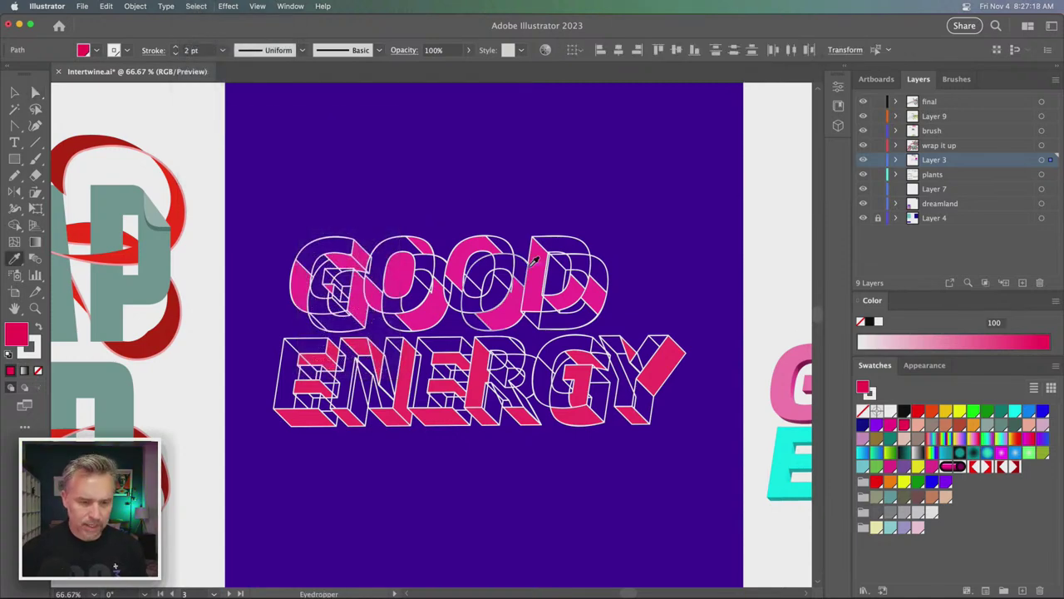
key("v")
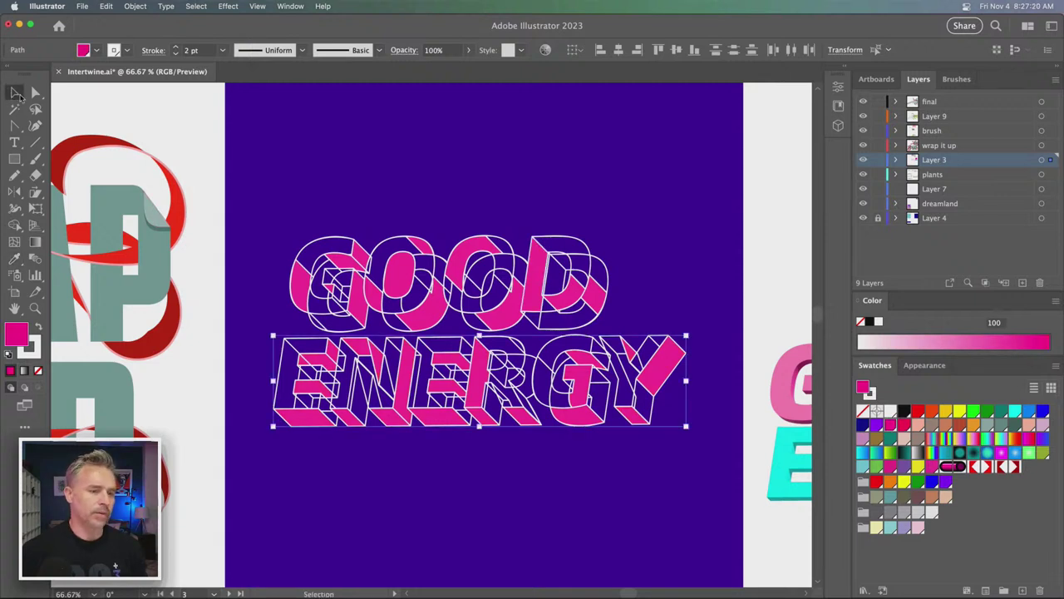
left_click(341, 185)
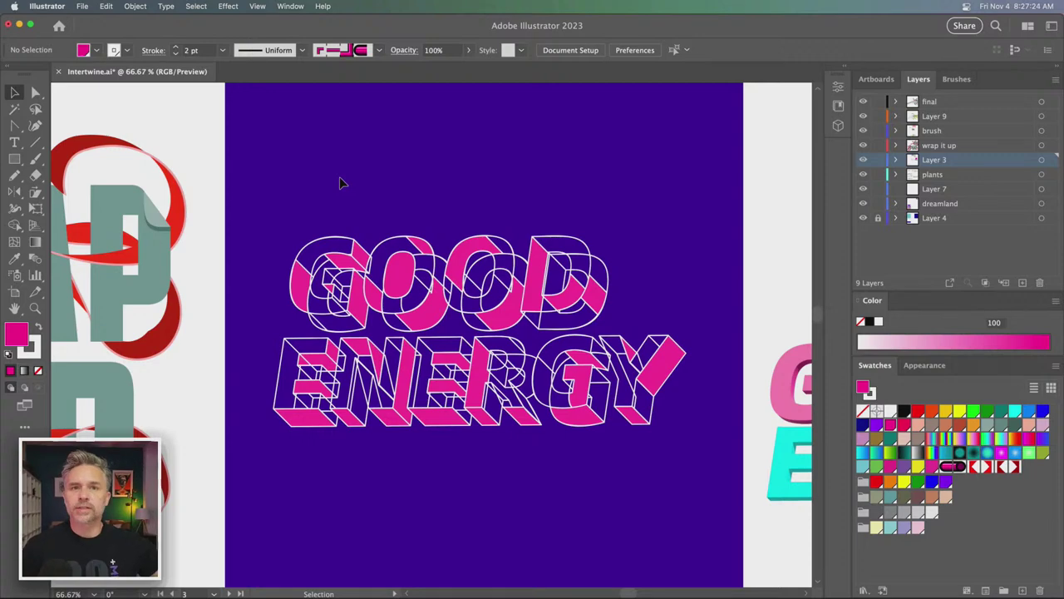
- Fit and centre the whole GOOD ENERGY artboard in view and show the Brushes panel
key("ctrl+equal")
key("ctrl+equal")
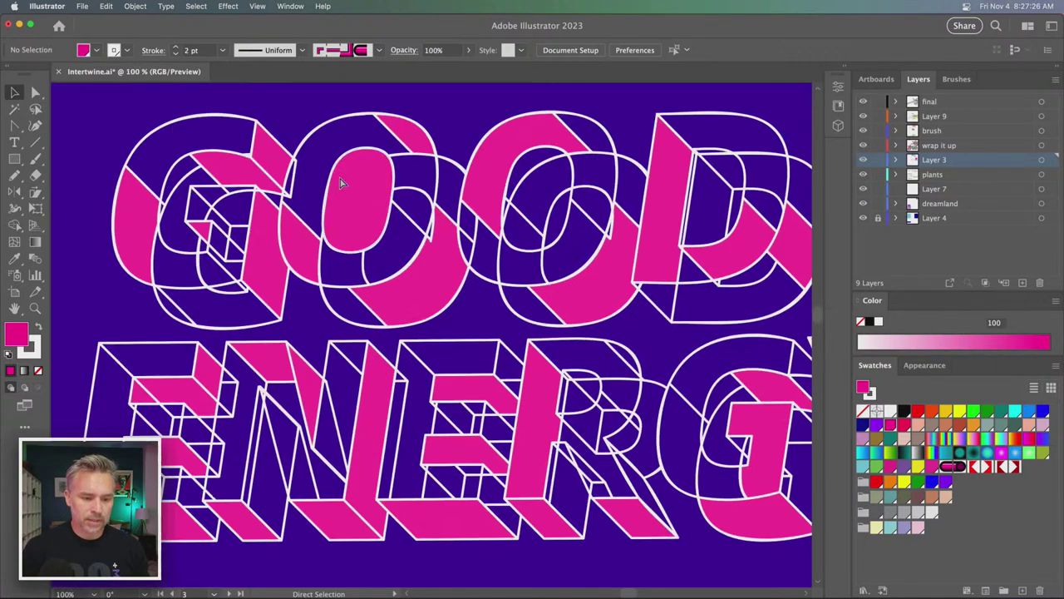
left_click_drag(622, 420, 551, 357)
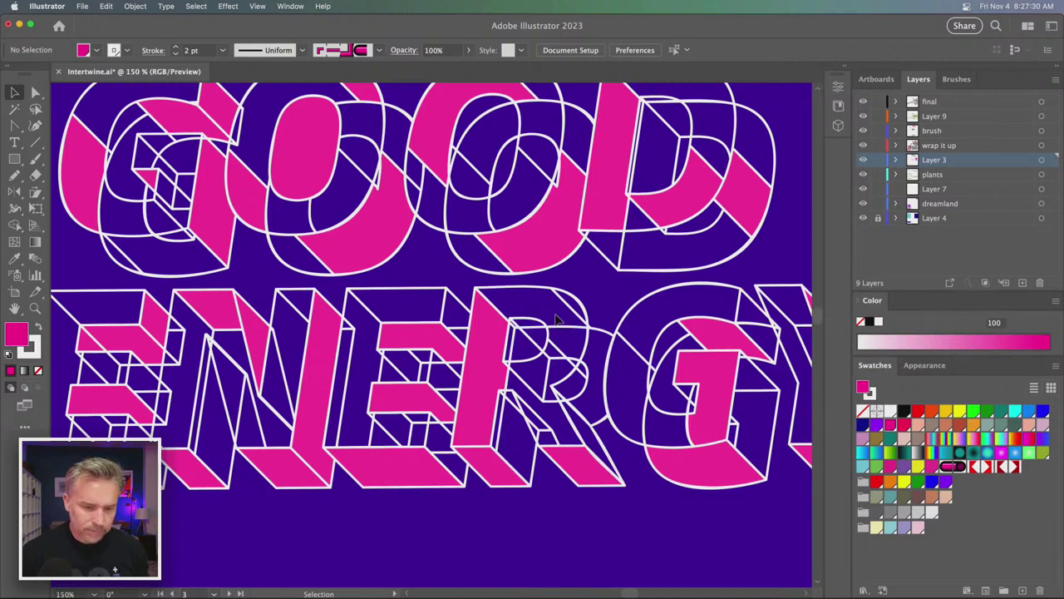
left_click(579, 290)
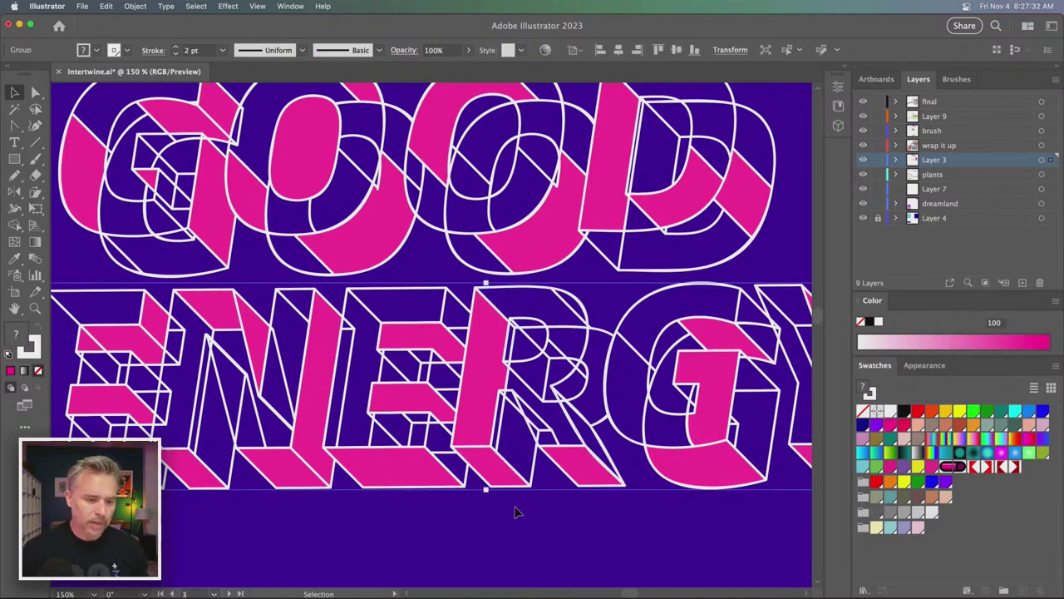
key("ctrl+h")
key("ctrl+minus")
key("ctrl+minus")
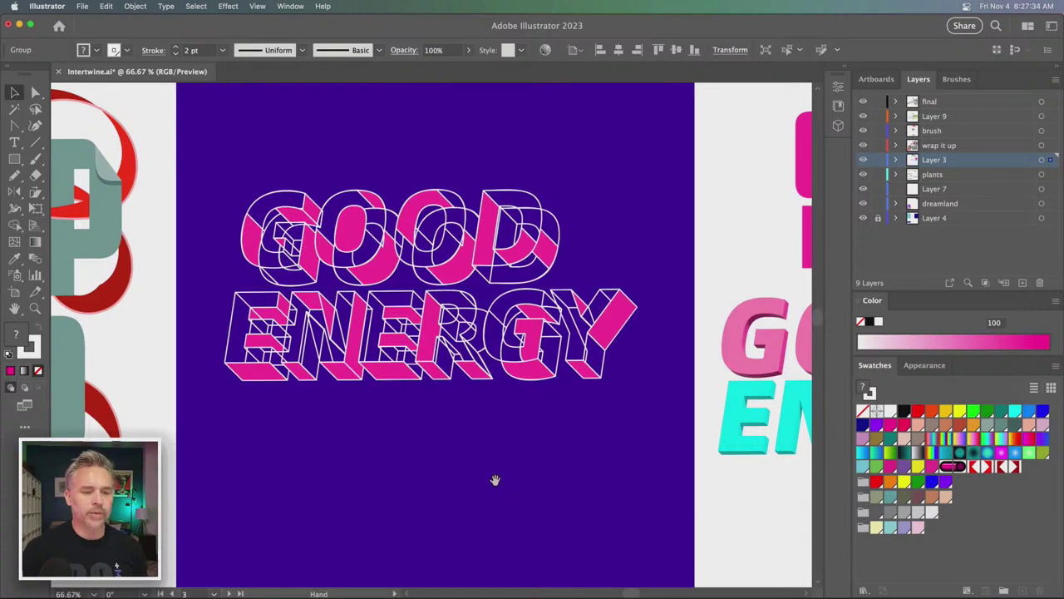
left_click_drag(493, 480, 505, 529)
left_click(533, 176)
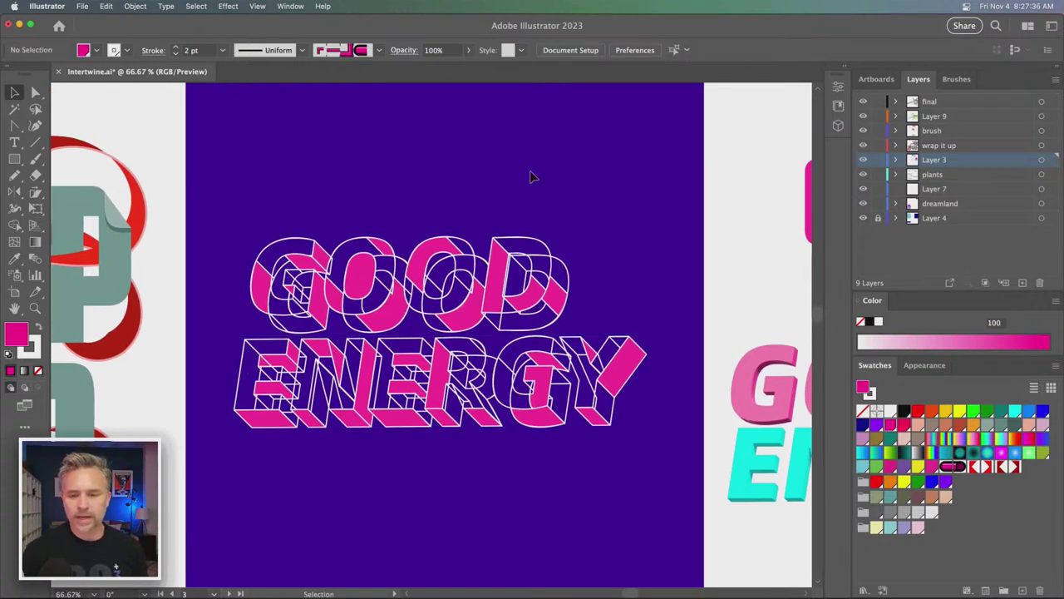
left_click(954, 79)
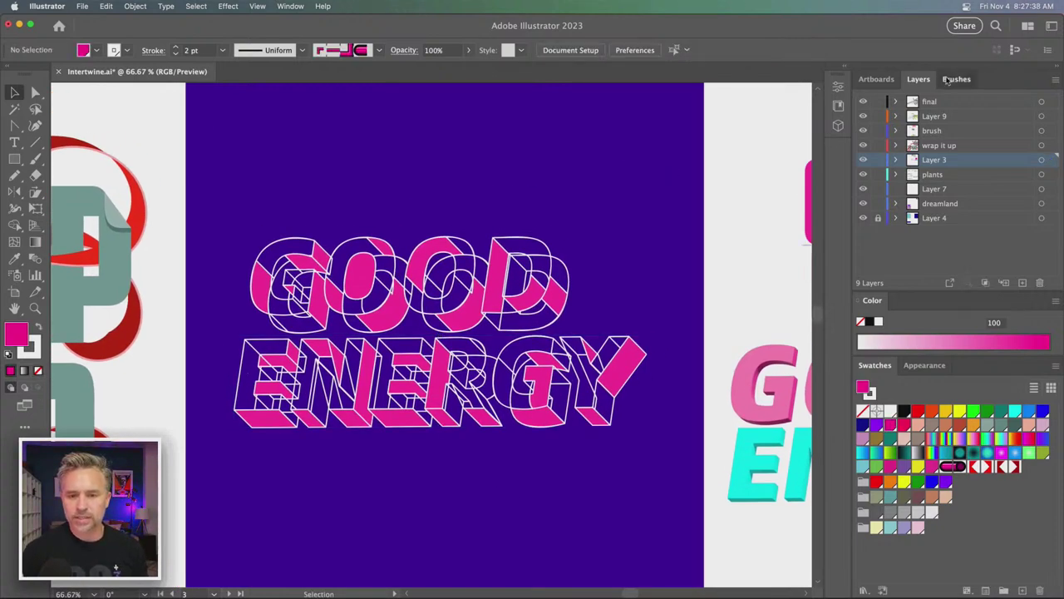
- Draw a wavy rainbow-brush pencil stroke with no fill above GOOD
left_click_drag(1056, 272, 1055, 233)
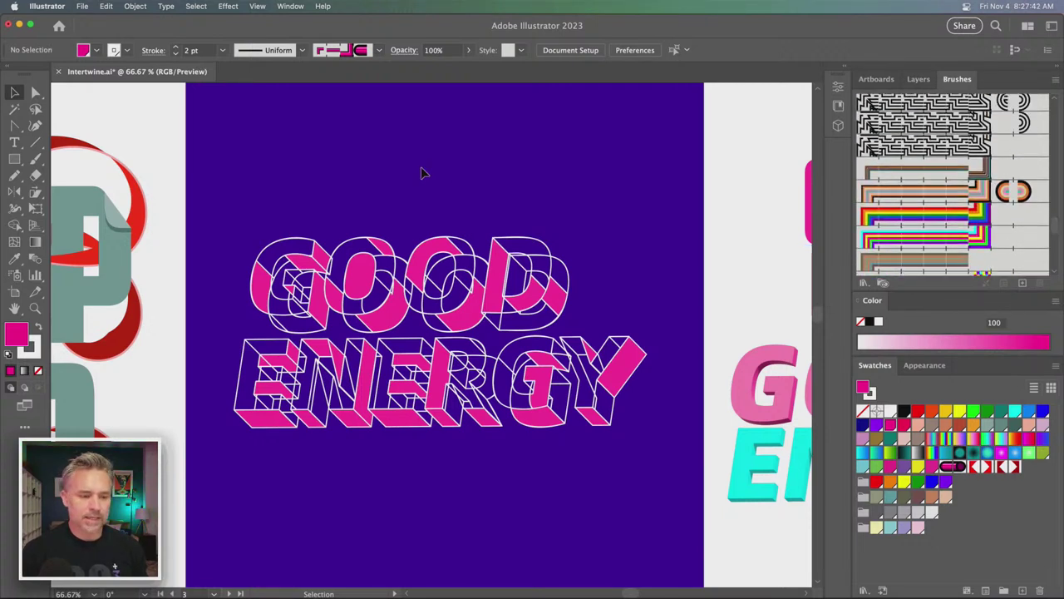
key("n")
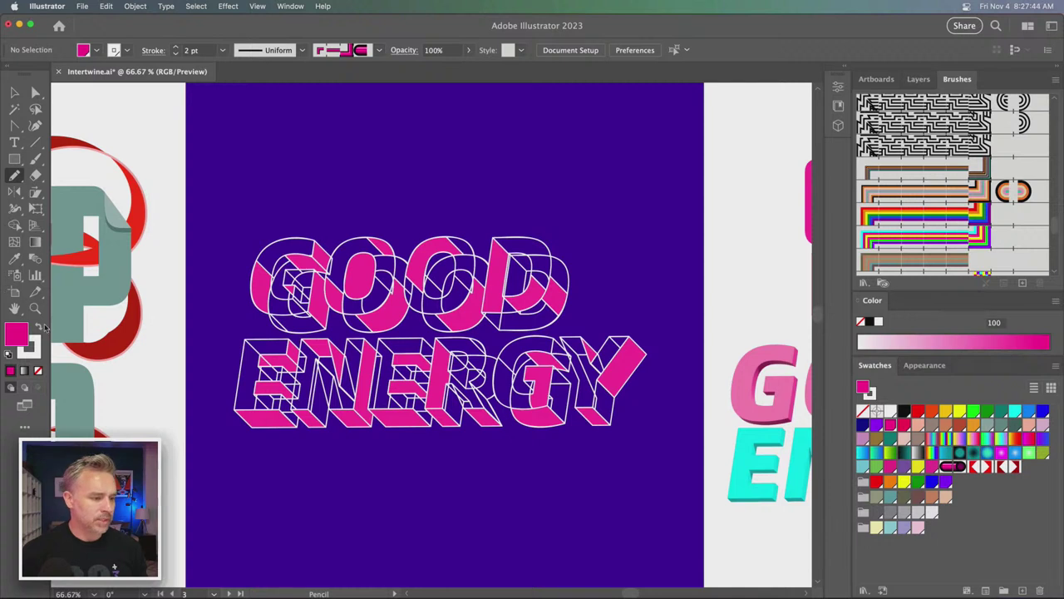
key("slash")
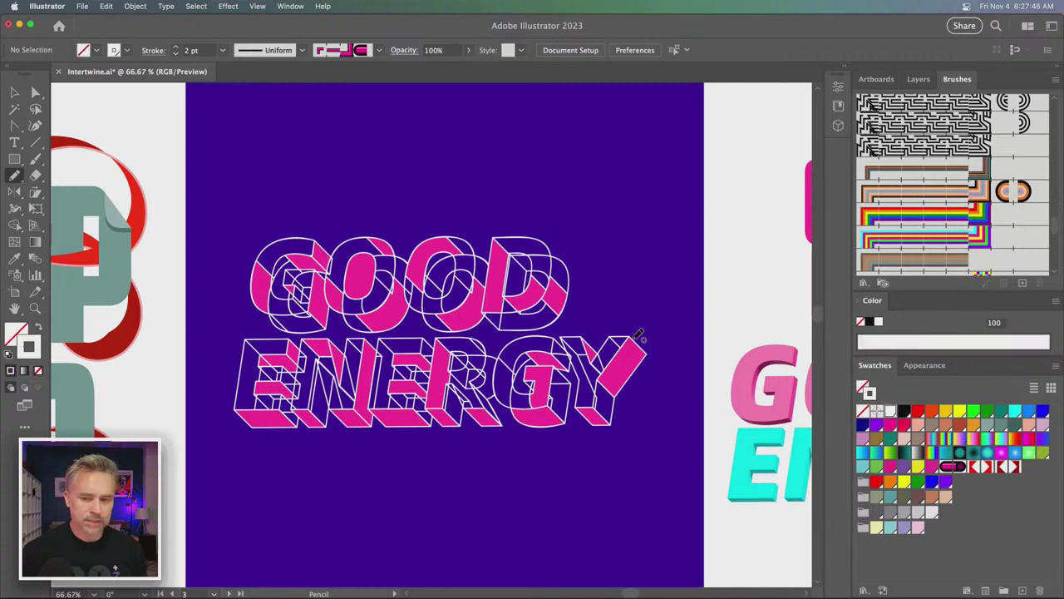
left_click(923, 238)
left_click_drag(613, 201, 282, 189)
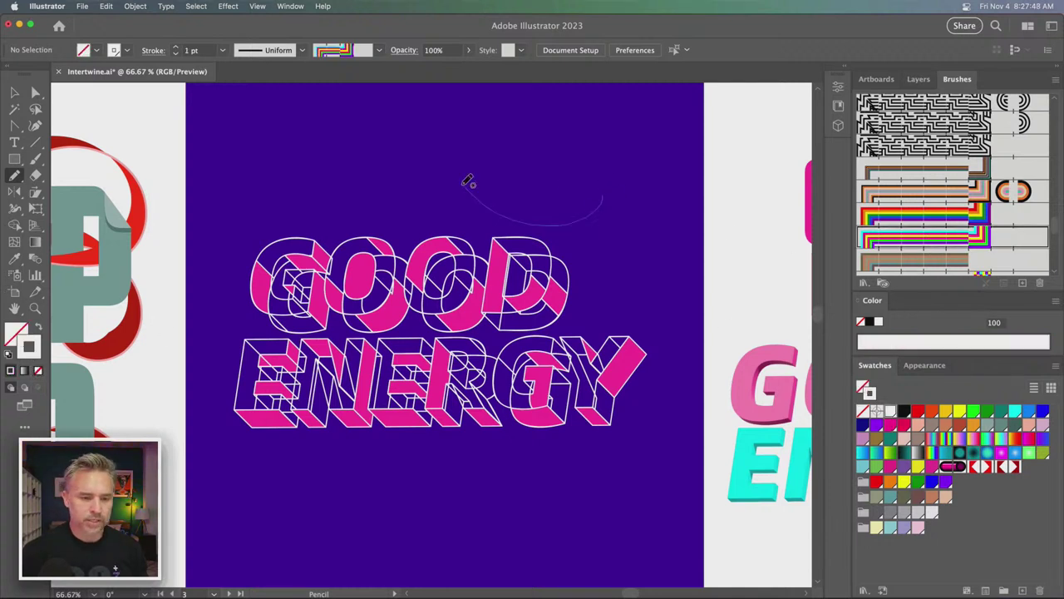
- Give the wave a width profile that swells in the middle and tapers at both ends
left_click(14, 92)
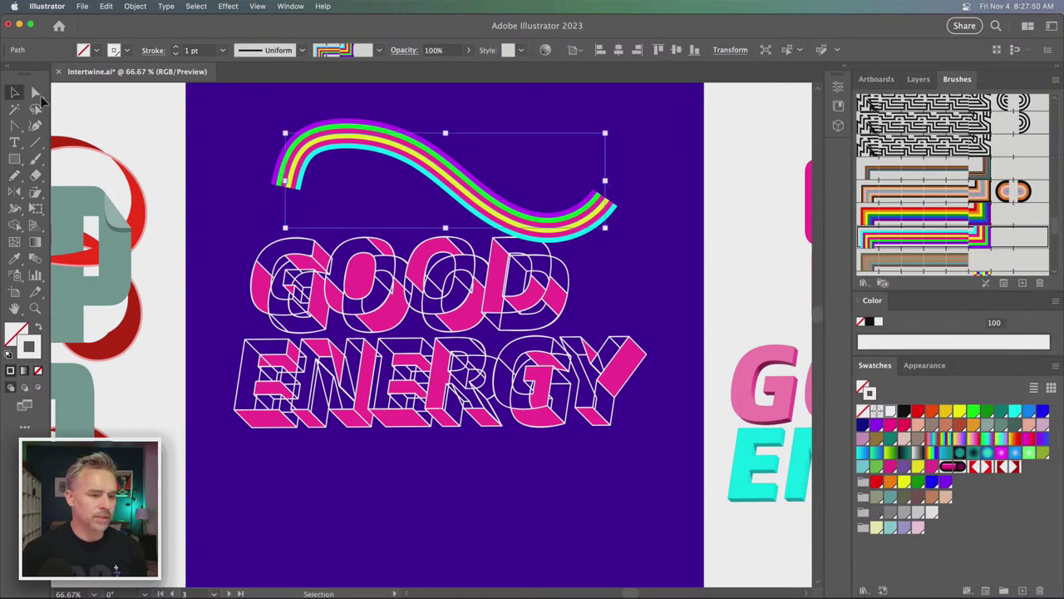
left_click(303, 51)
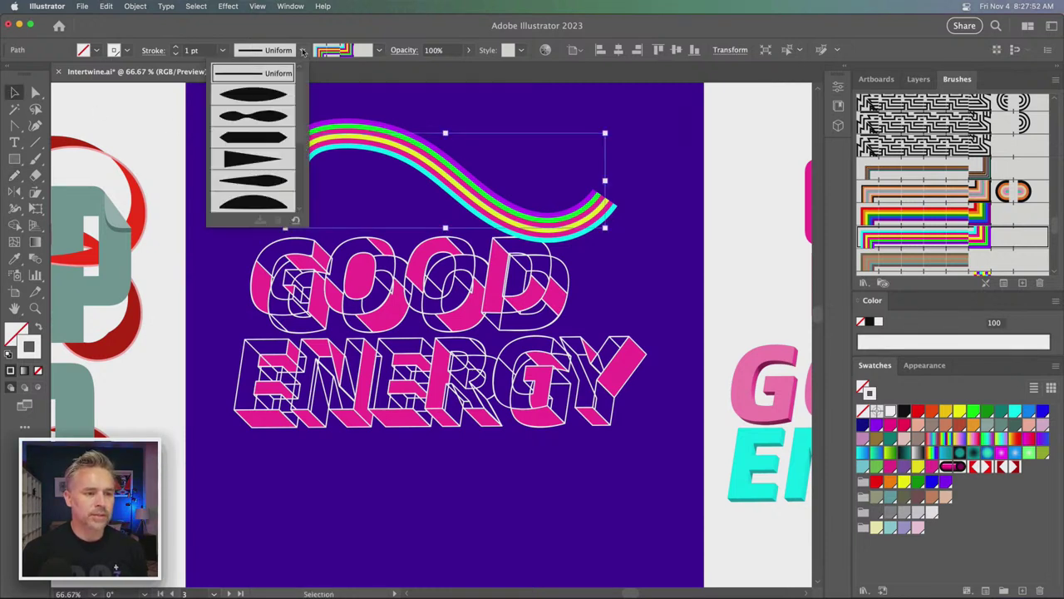
left_click(239, 118)
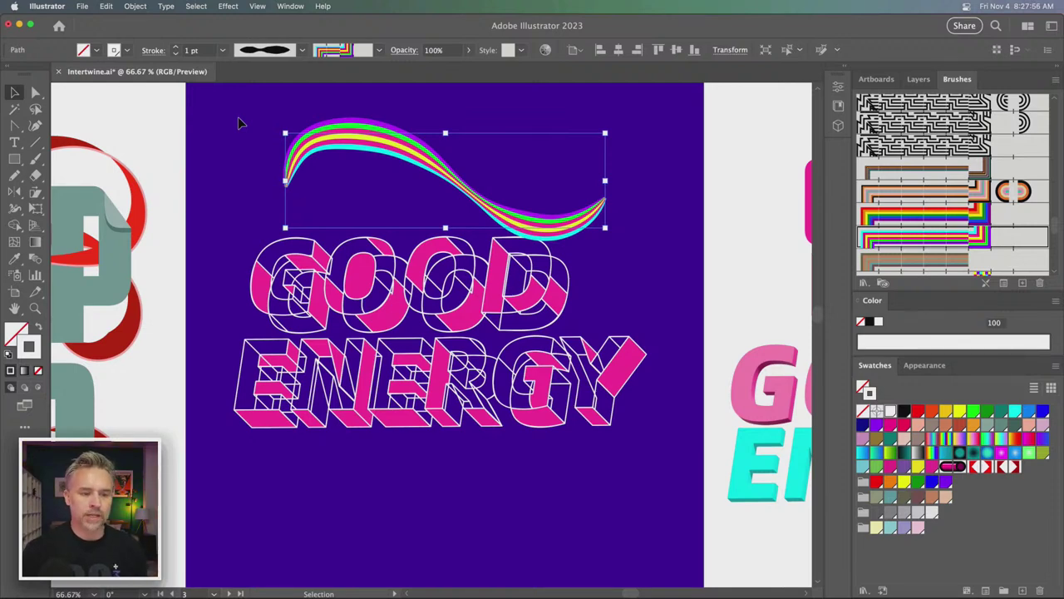
key("ctrl+1")
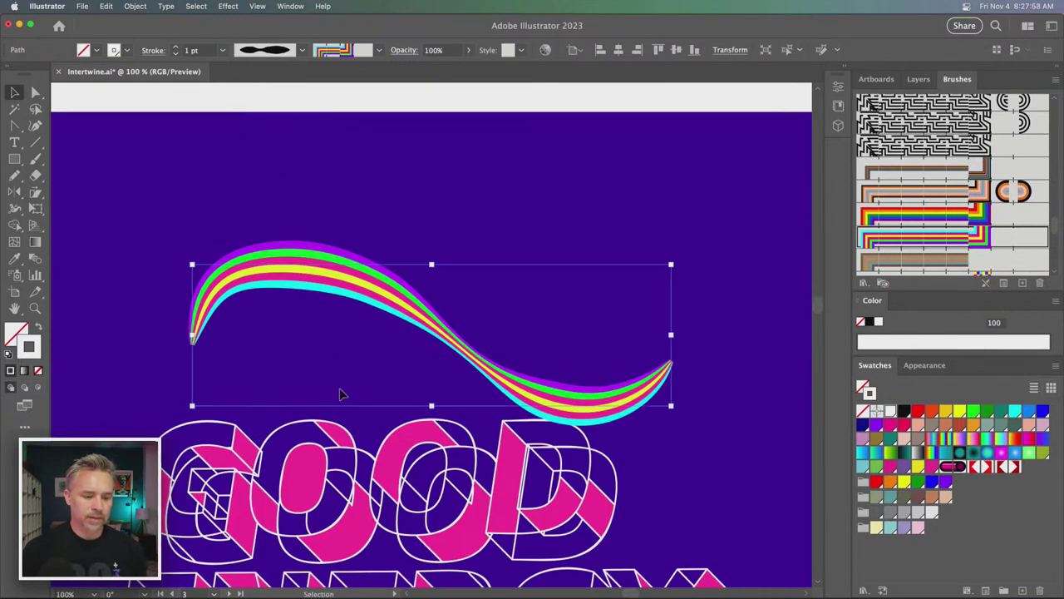
scroll(340, 394, "down", 5)
scroll(379, 291, "up", 1)
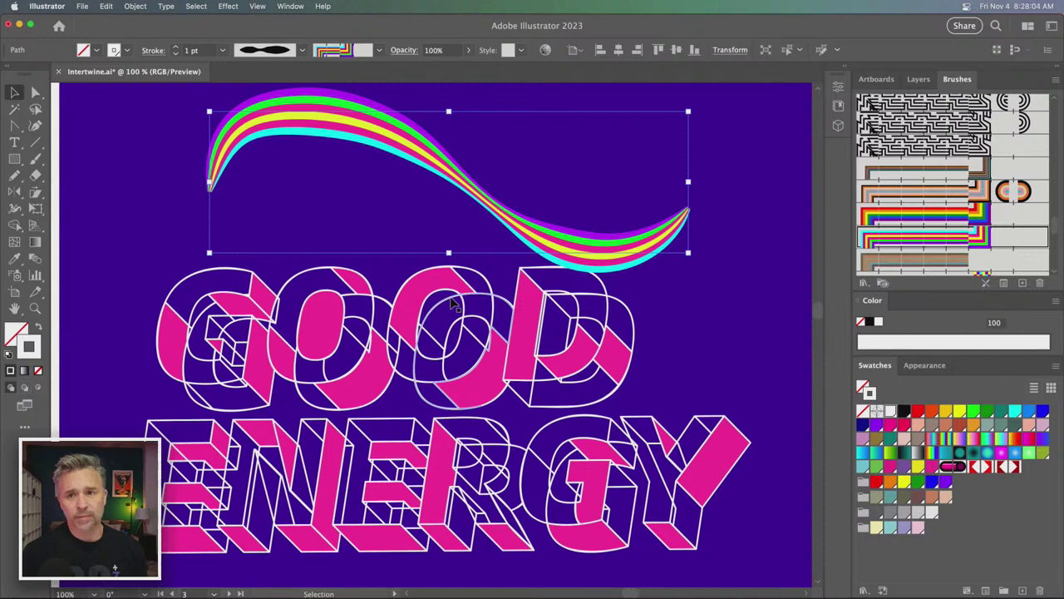
- Preview by hiding and re-showing Layer 4 in Layers, then delete the rainbow wave
left_click(866, 79)
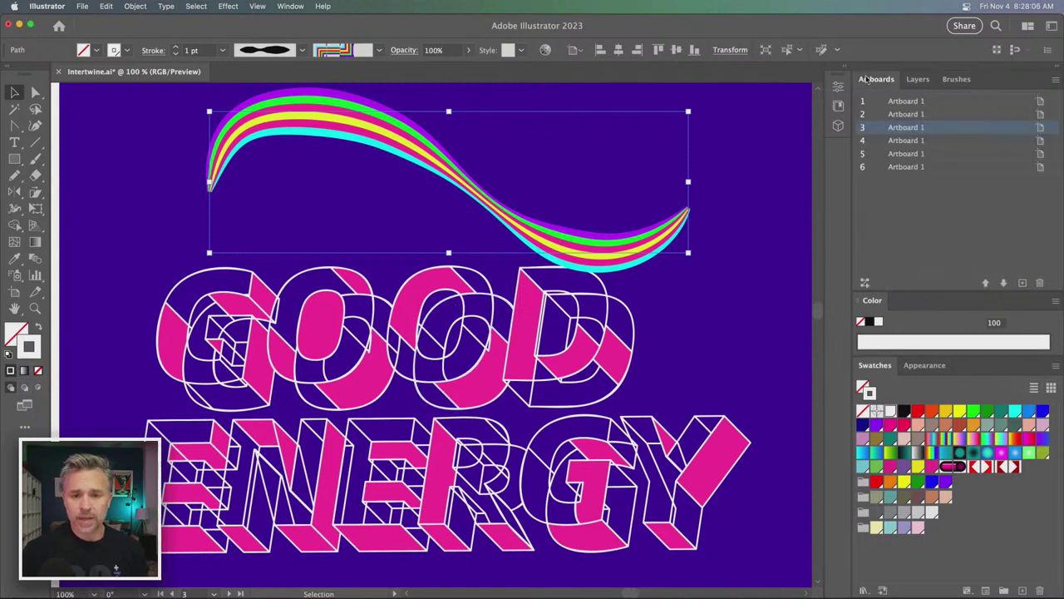
left_click(918, 79)
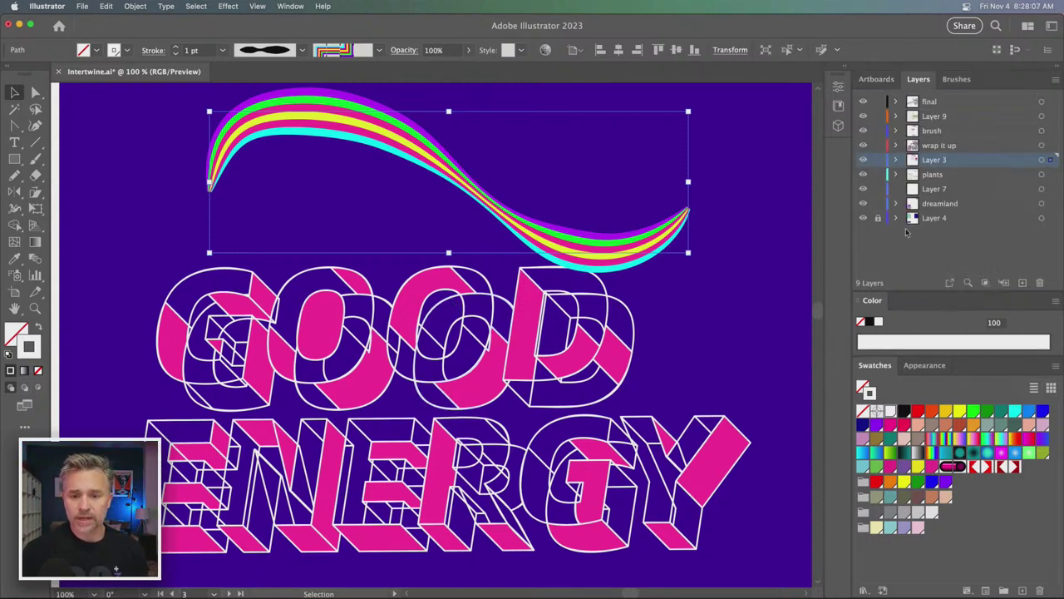
left_click(862, 220)
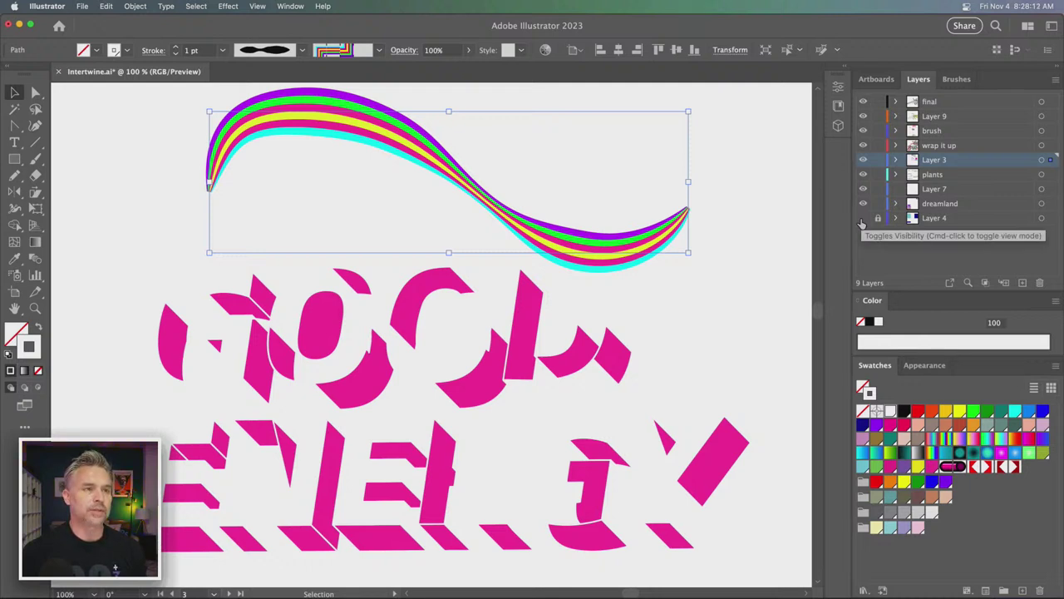
left_click(862, 219)
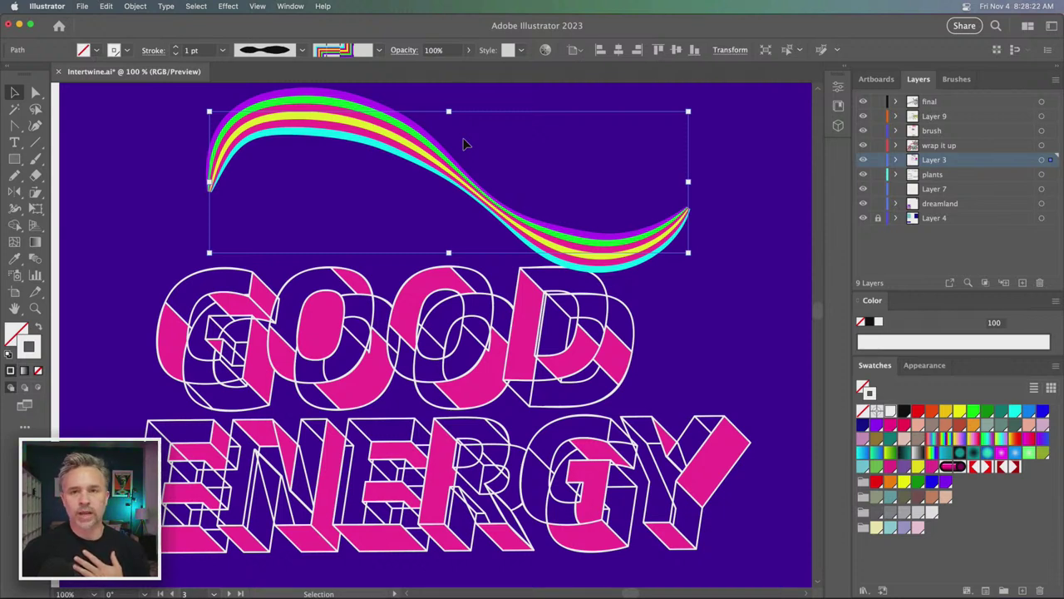
key("Delete")
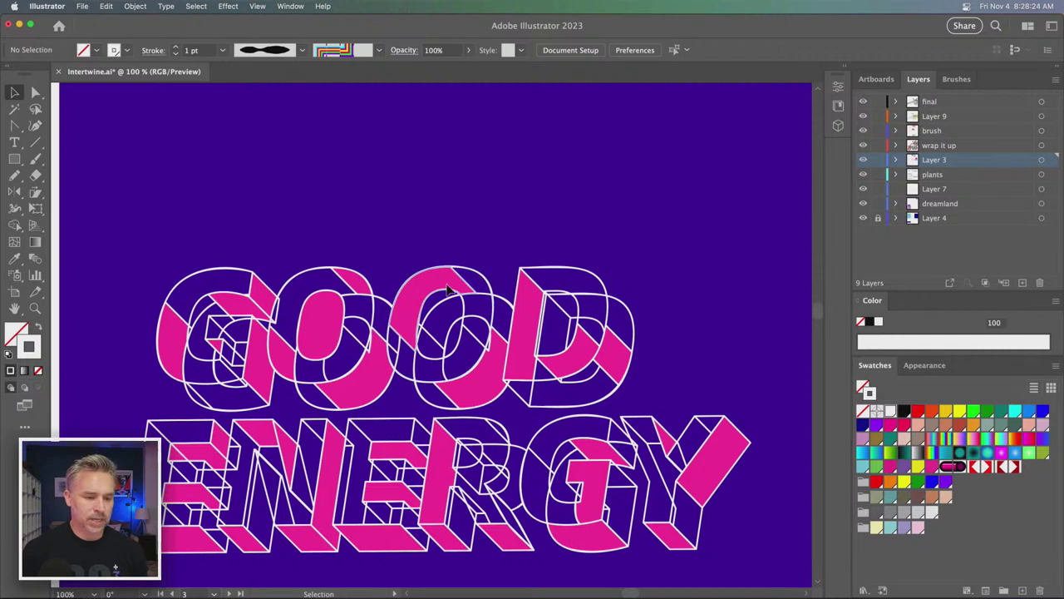
left_click(446, 291)
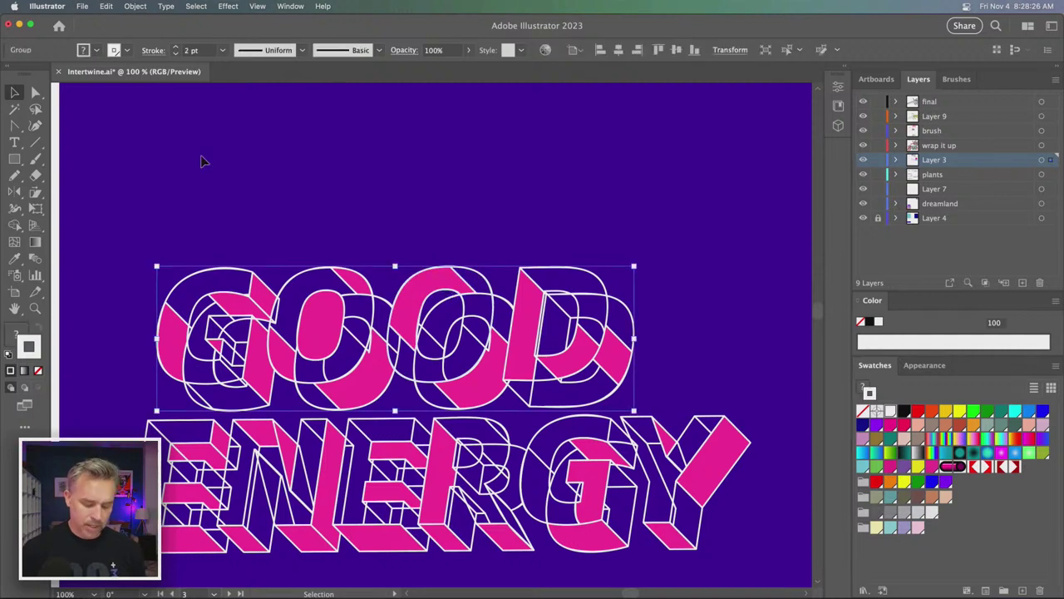
key("super+z")
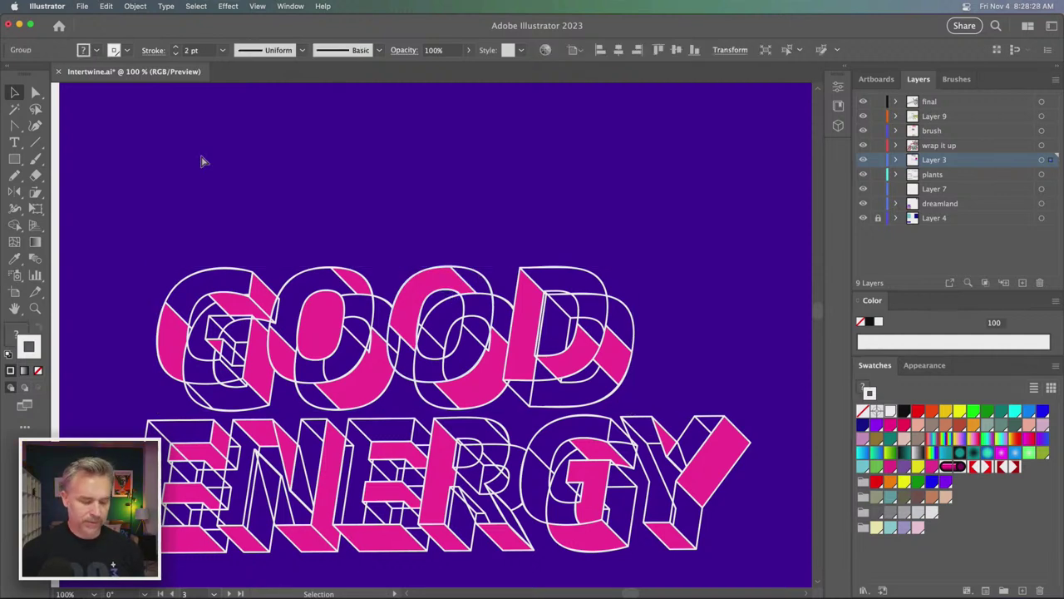
key("super+z")
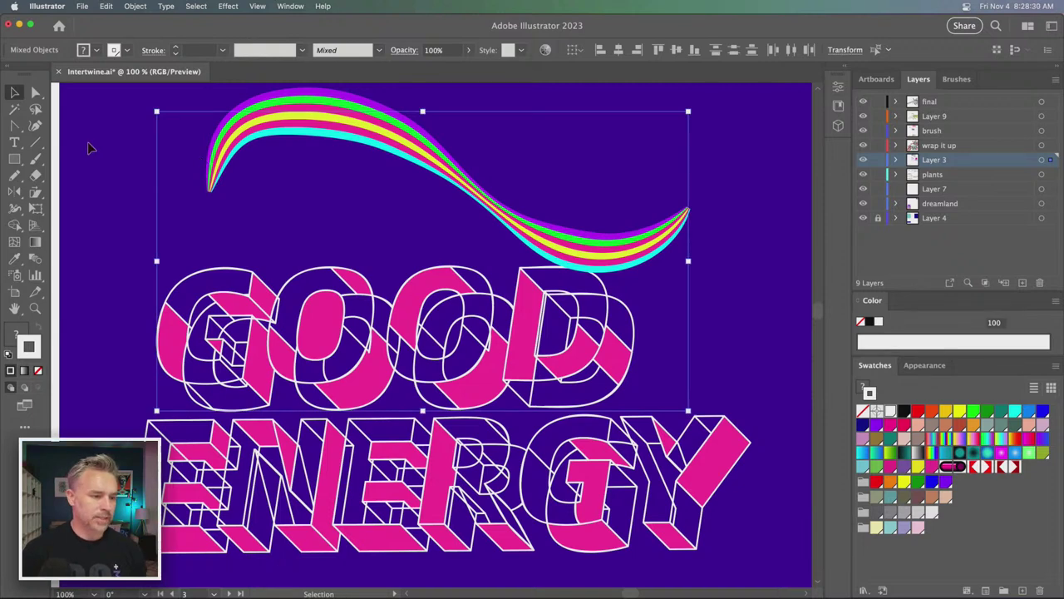
left_click(158, 146)
left_click(233, 139)
key("Delete")
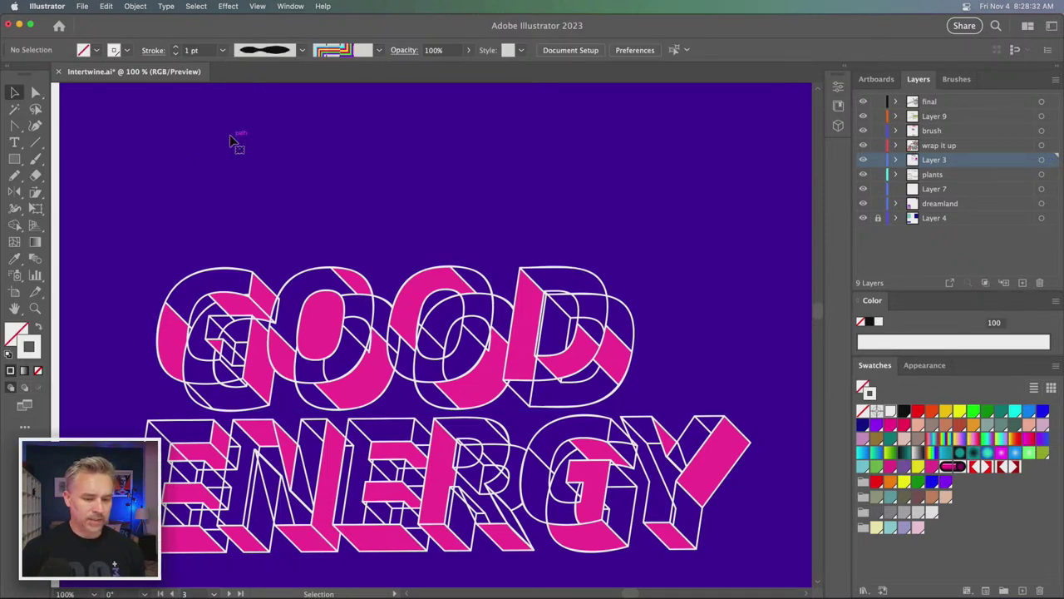
key("super+equal")
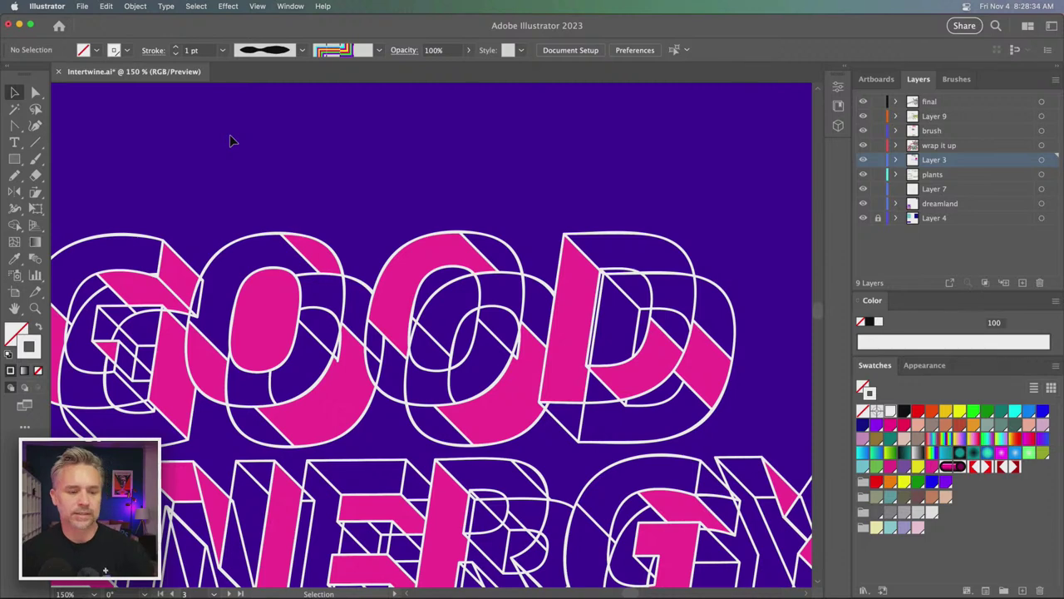
scroll(324, 323, "left", 3)
scroll(324, 322, "down", 1)
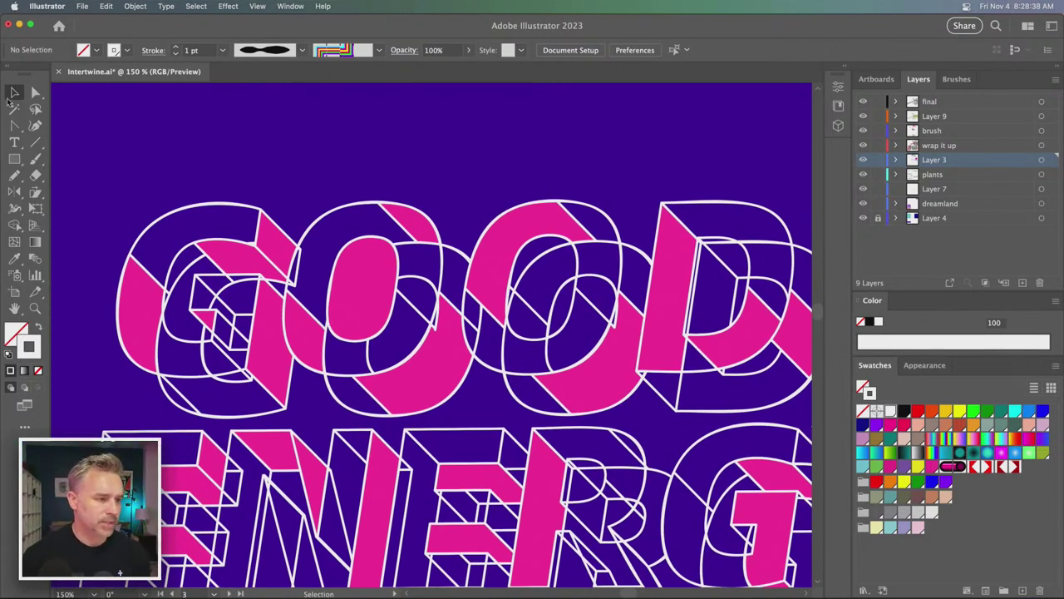
left_click(277, 247)
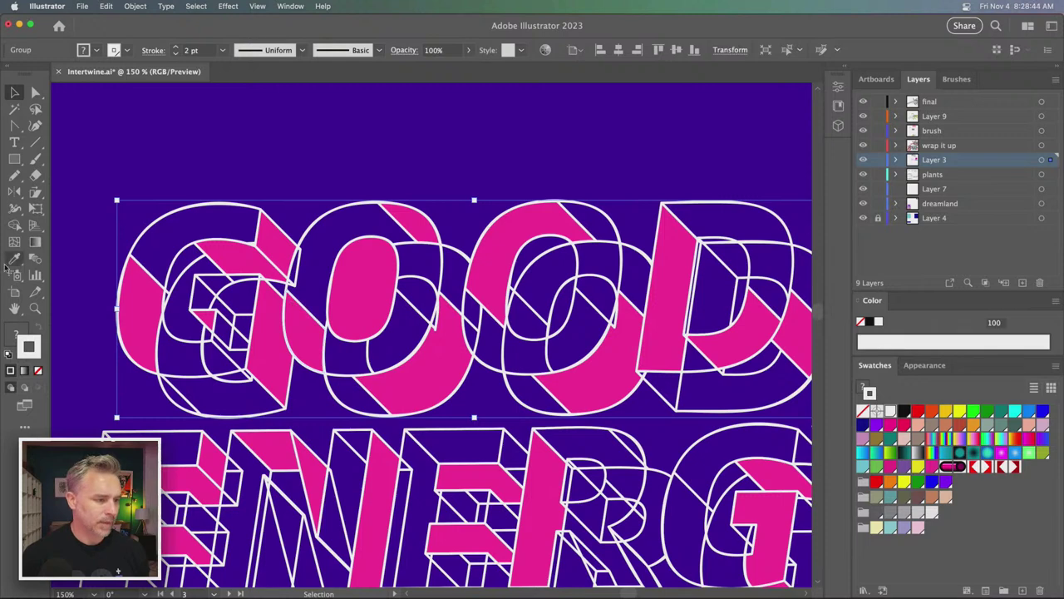
- Eyedropper the G letter's pink striped appearance onto GOOD
left_click(14, 226)
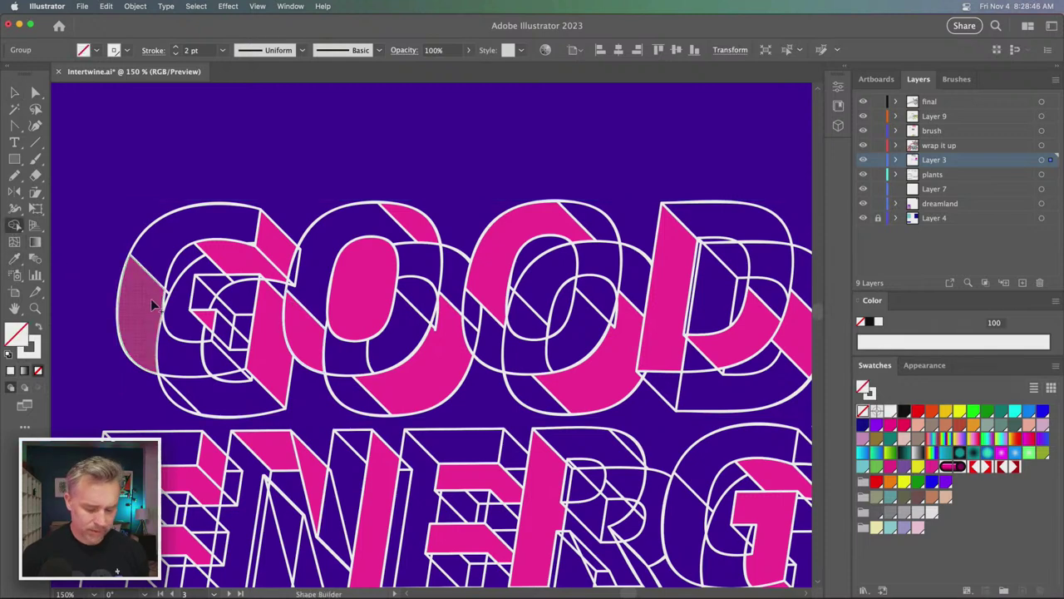
key("i")
left_click(385, 382)
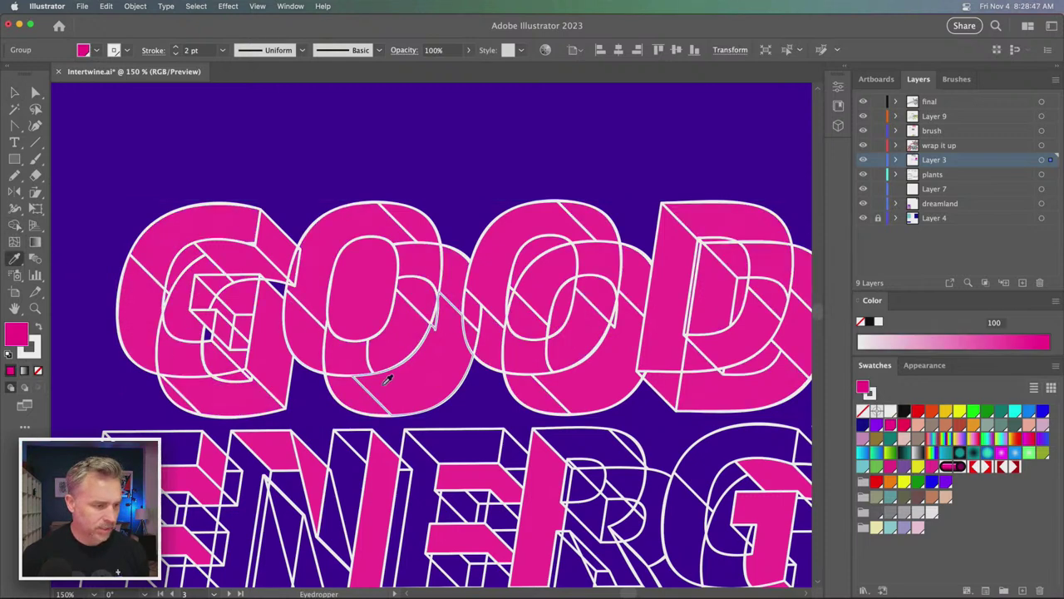
left_click(191, 286)
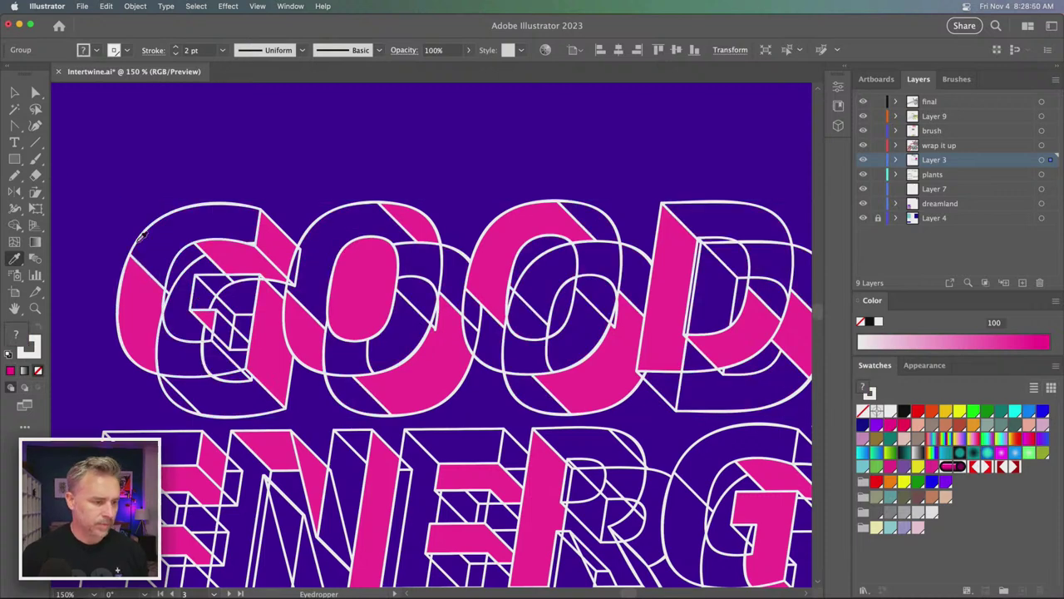
left_click(14, 92)
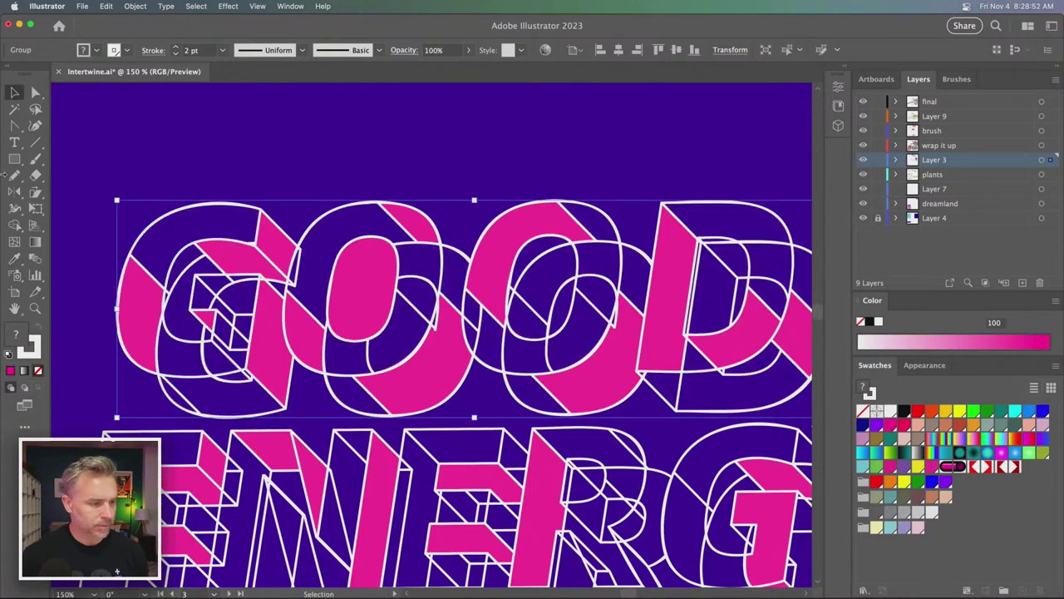
left_click(14, 224)
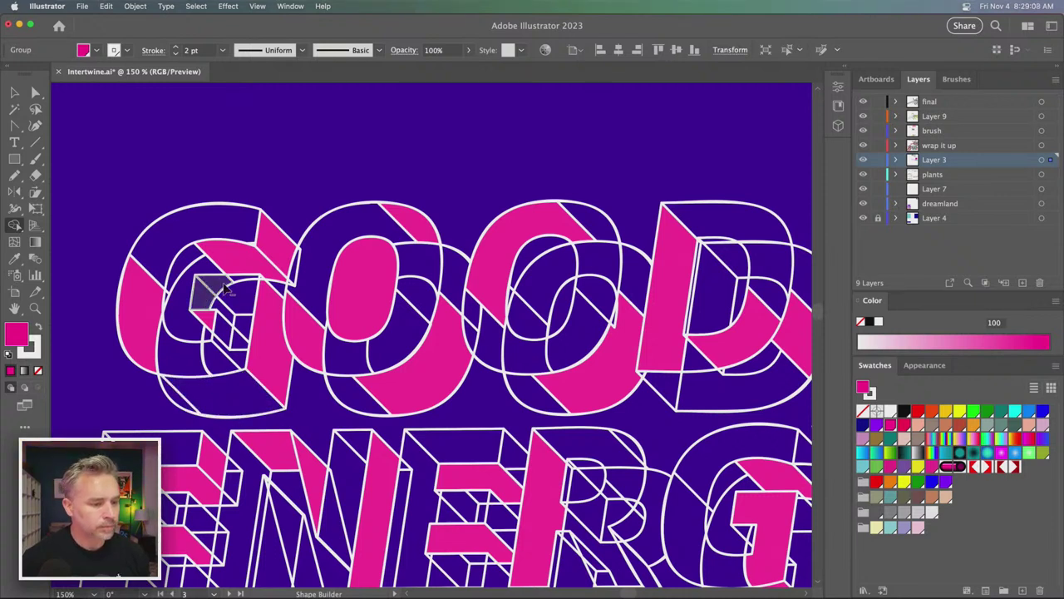
- Shape-build to merge regions inside the G and the O's lower band, deleting stray regions in the G
mouse_move(247, 284)
left_mouse_down()
mouse_move(223, 308)
mouse_move(246, 309)
mouse_move(240, 357)
left_mouse_up()
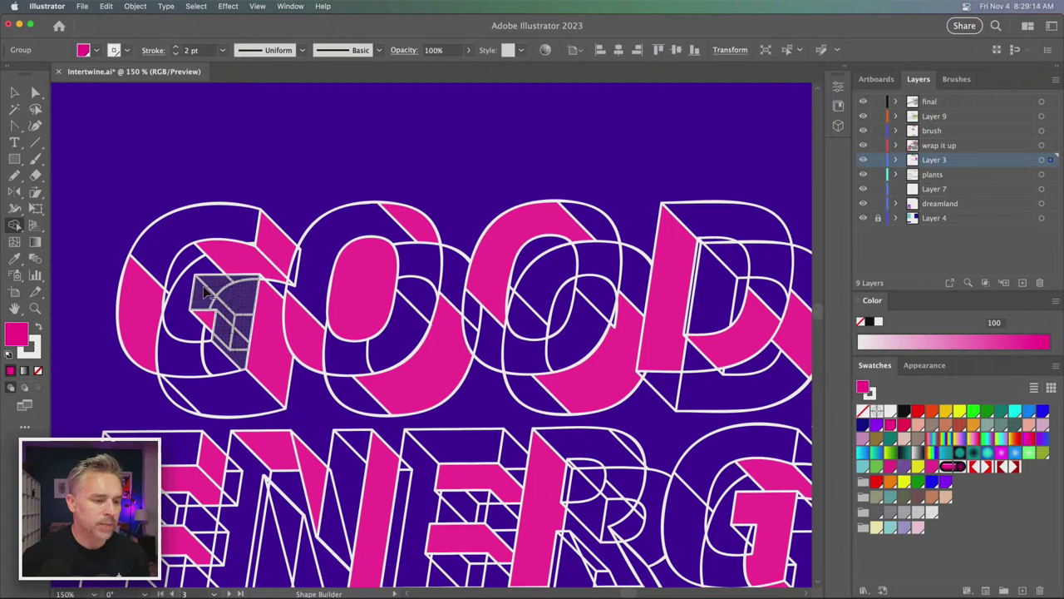
left_click_drag(205, 291, 208, 292)
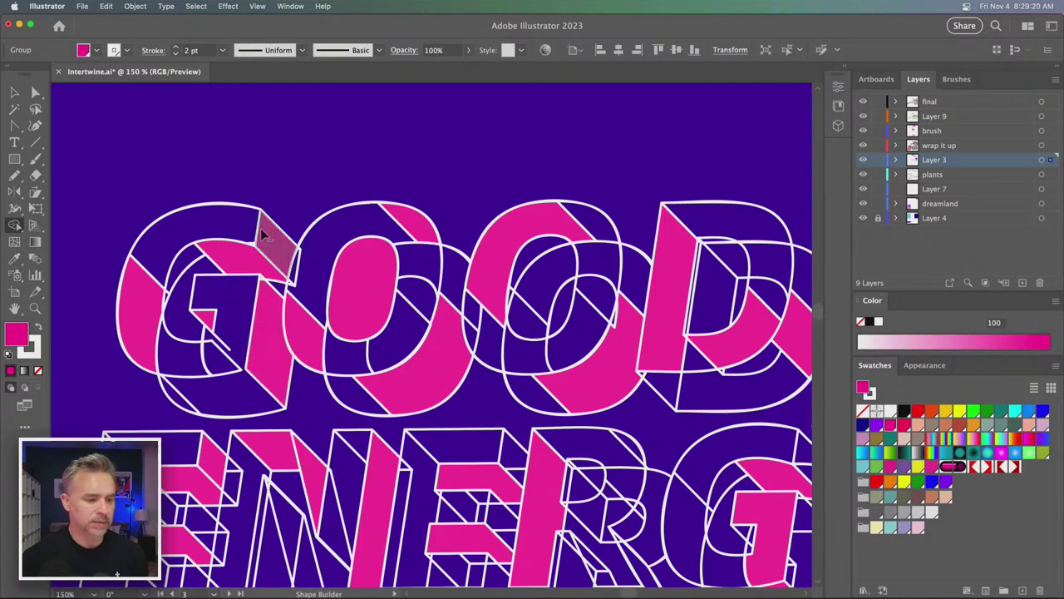
left_click_drag(411, 231, 243, 256)
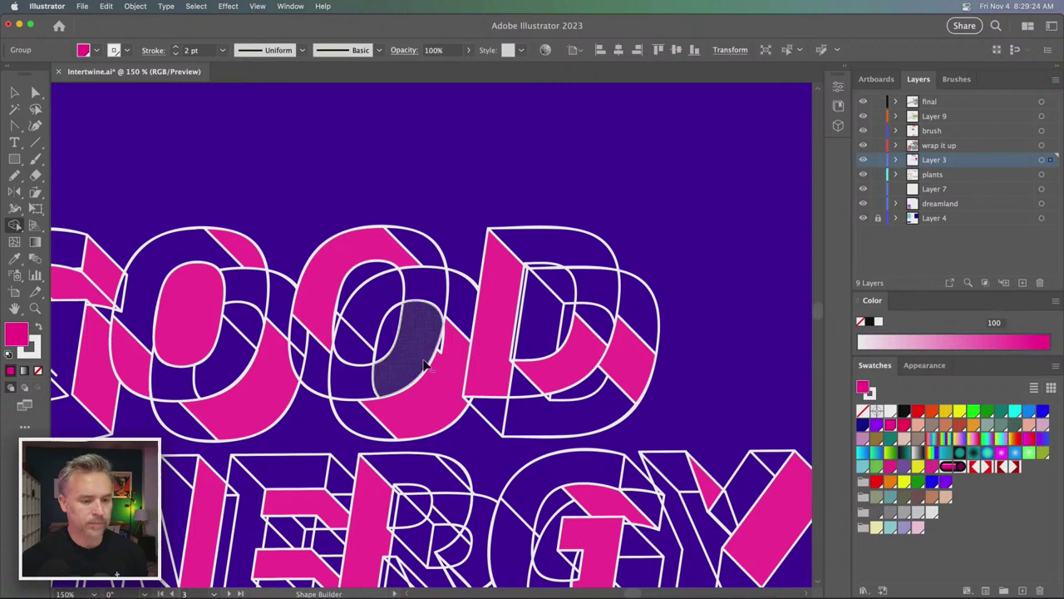
left_click_drag(443, 375, 457, 385)
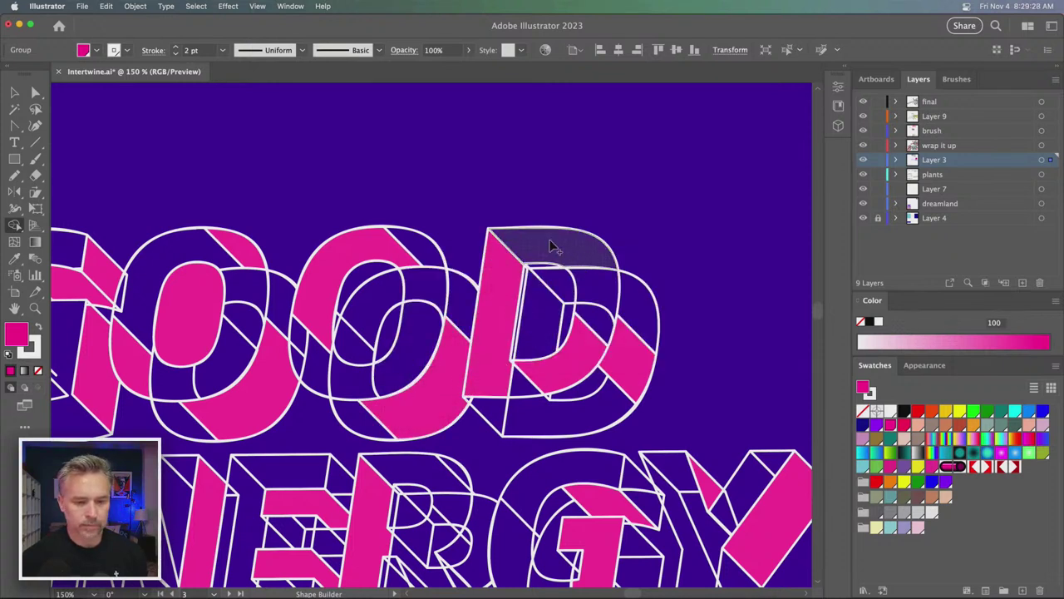
left_click_drag(256, 248, 469, 252)
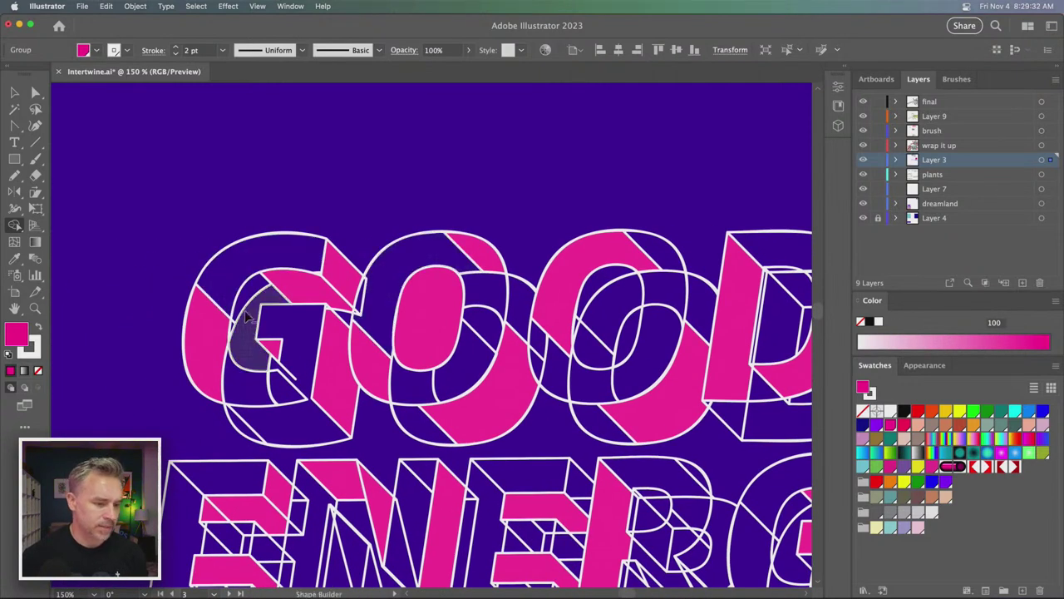
left_click(237, 337, "alt")
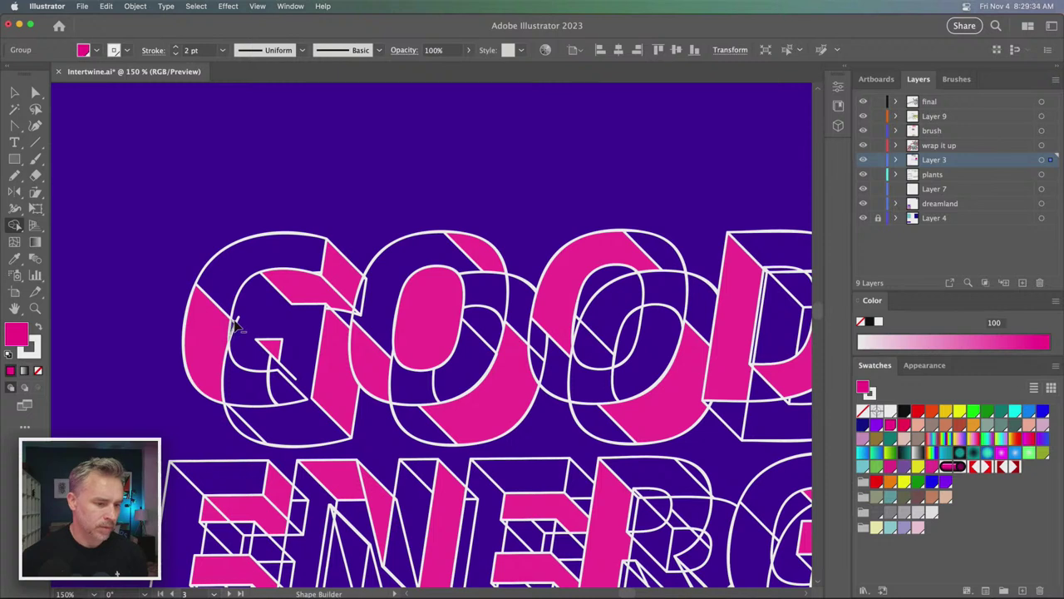
key("v")
key("shift+m")
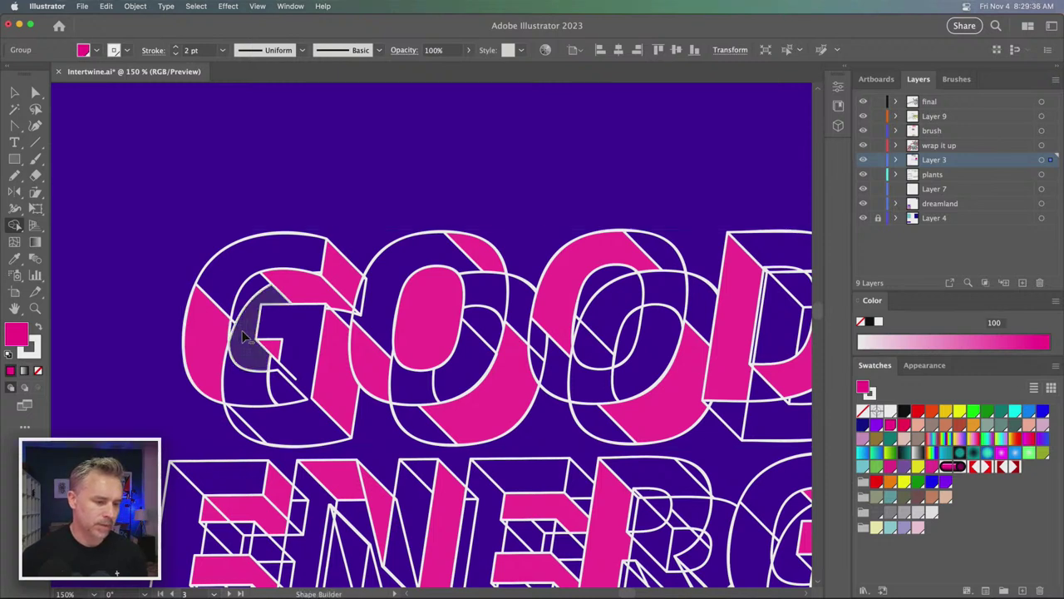
left_click_drag(242, 330, 246, 305)
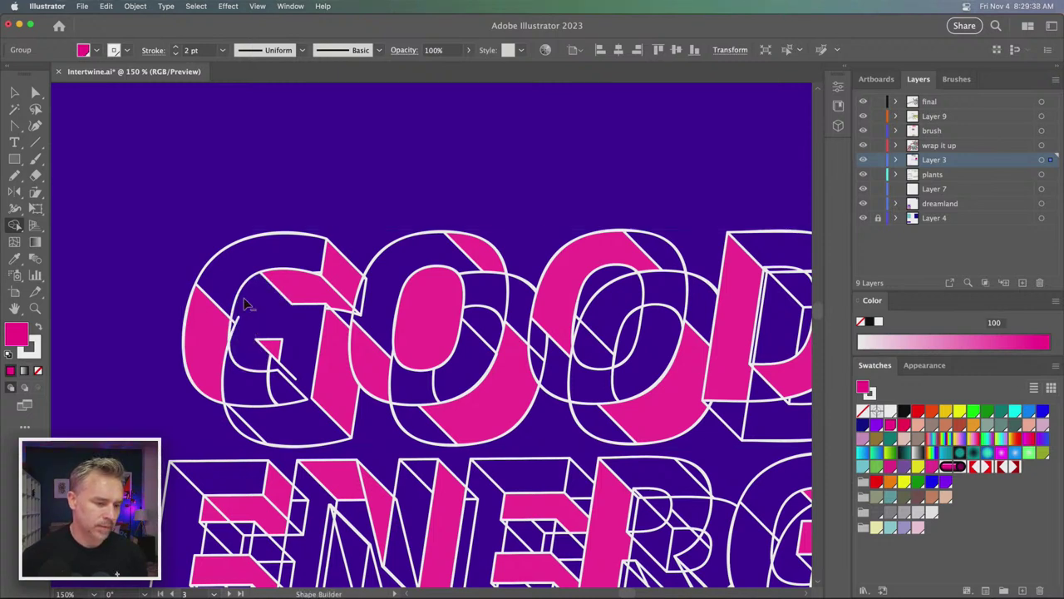
- Merge the sliver with the second O, leave the sliver unfilled, and reselect the GOOD group
left_click_drag(557, 276, 260, 249)
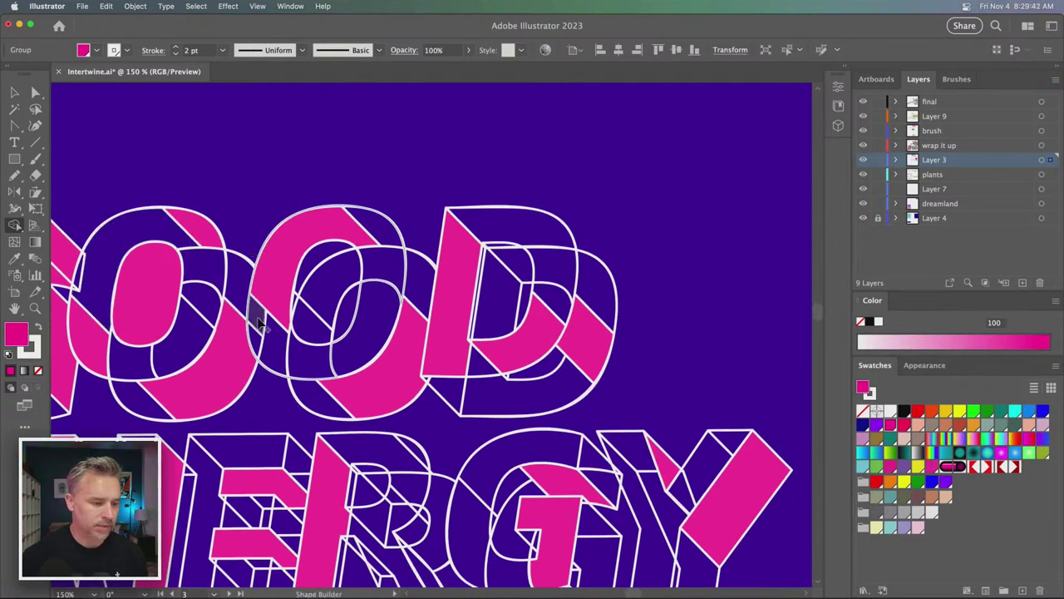
left_click_drag(264, 332, 326, 208)
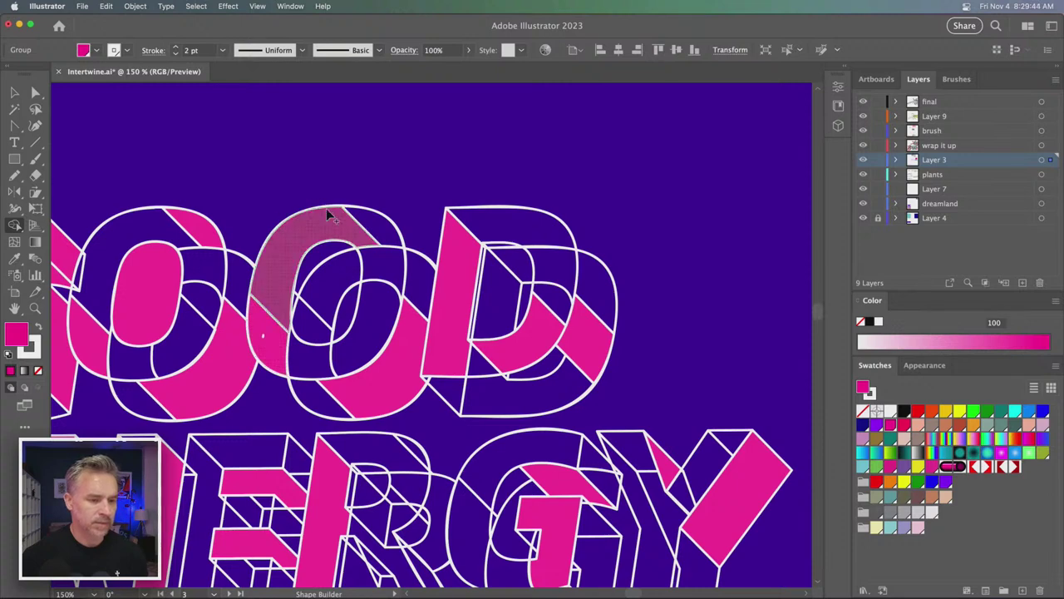
left_click_drag(257, 186, 428, 199)
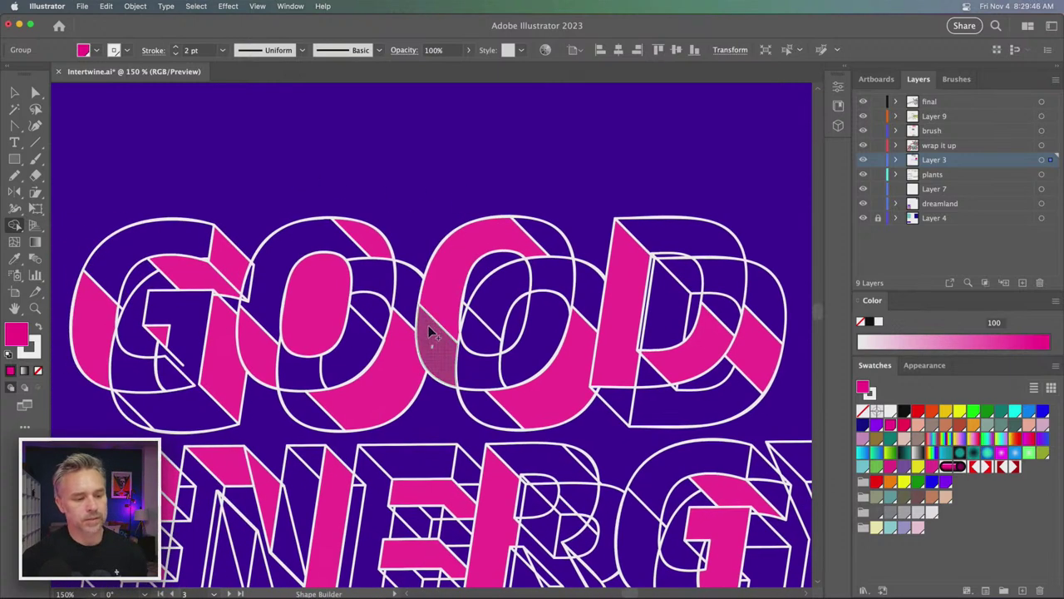
left_click(431, 347)
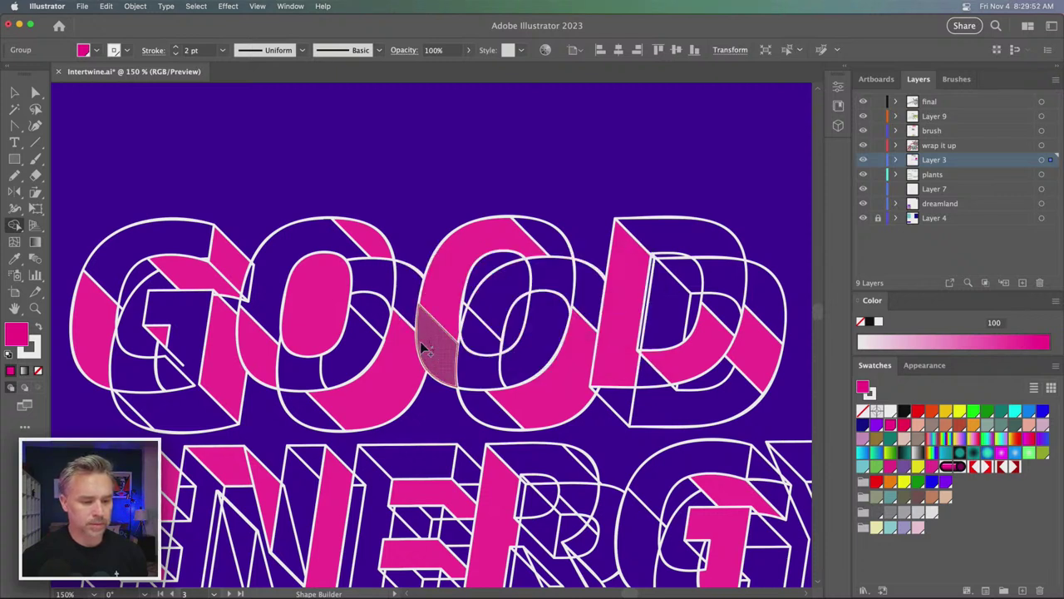
left_click(430, 345, "alt")
left_click(15, 92)
left_click(341, 241)
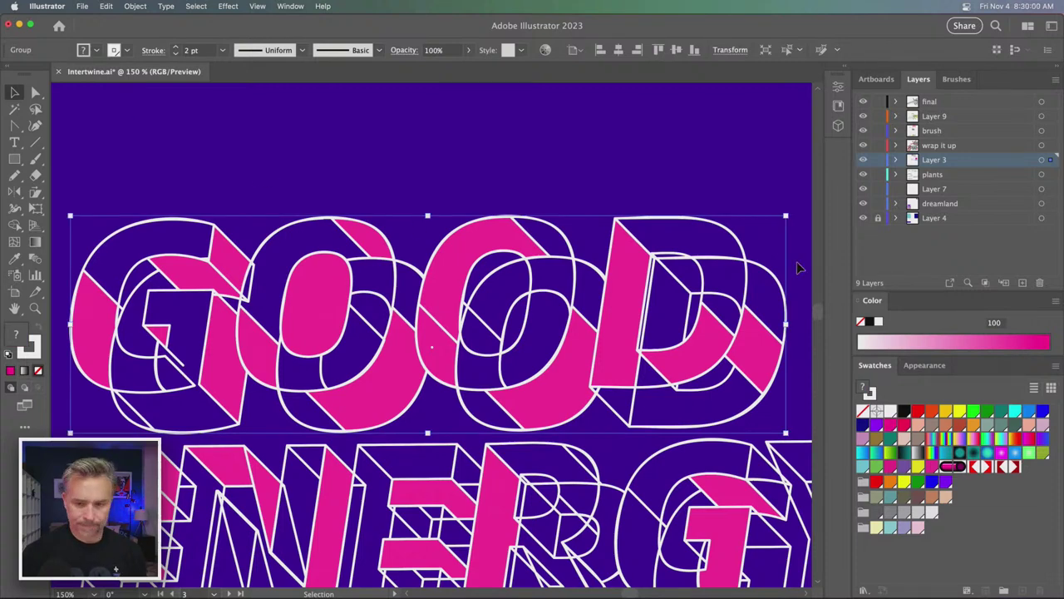
- Set up the Pencil with no fill, the rainbow stripe brush and a tapered width profile
left_click(538, 139)
scroll(392, 191, "up", 2)
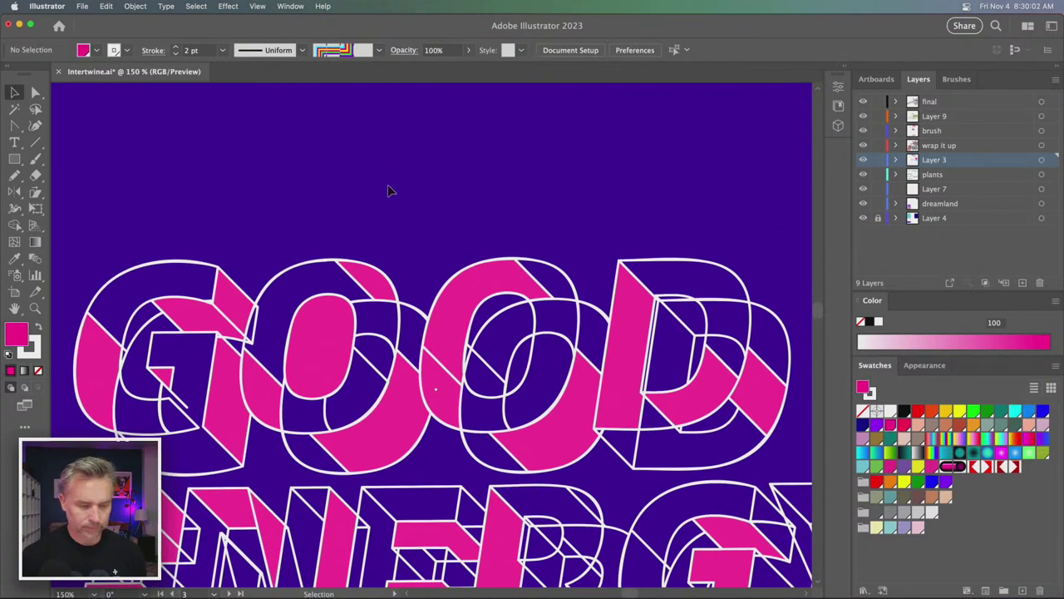
key("n")
left_click(37, 370)
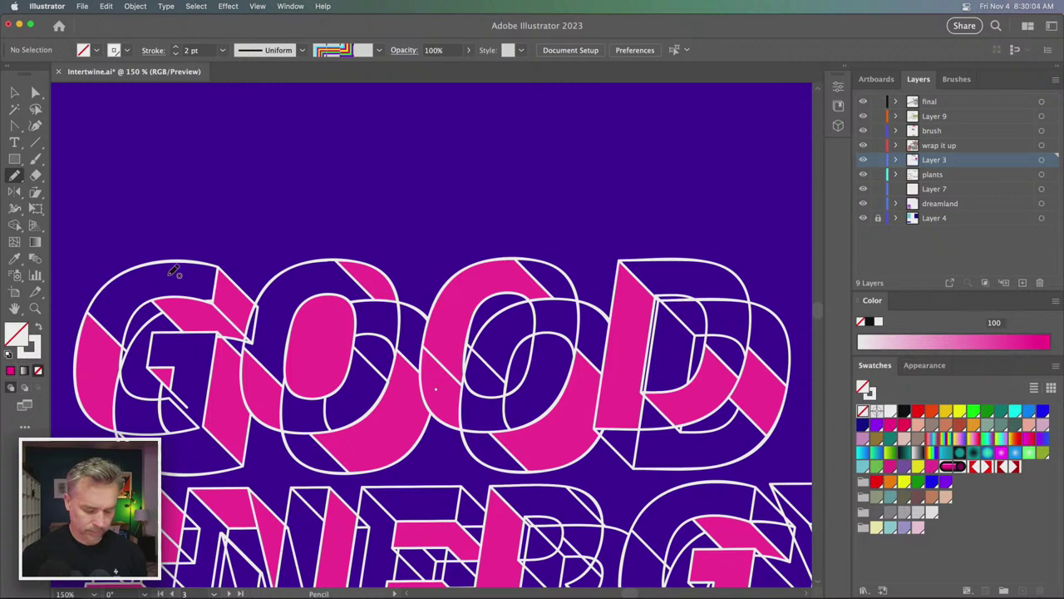
left_click(956, 80)
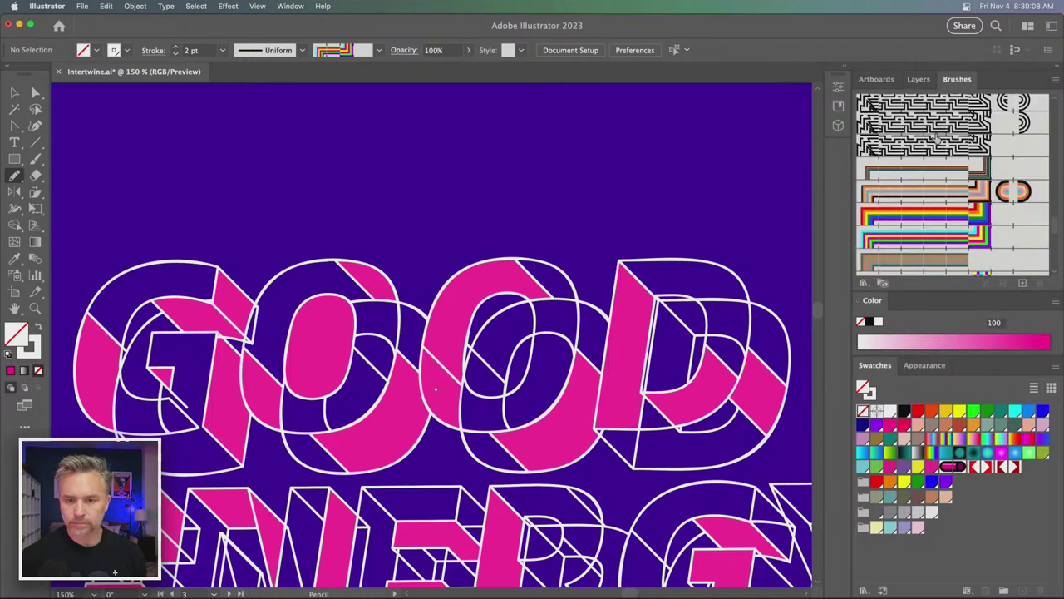
left_click(956, 240)
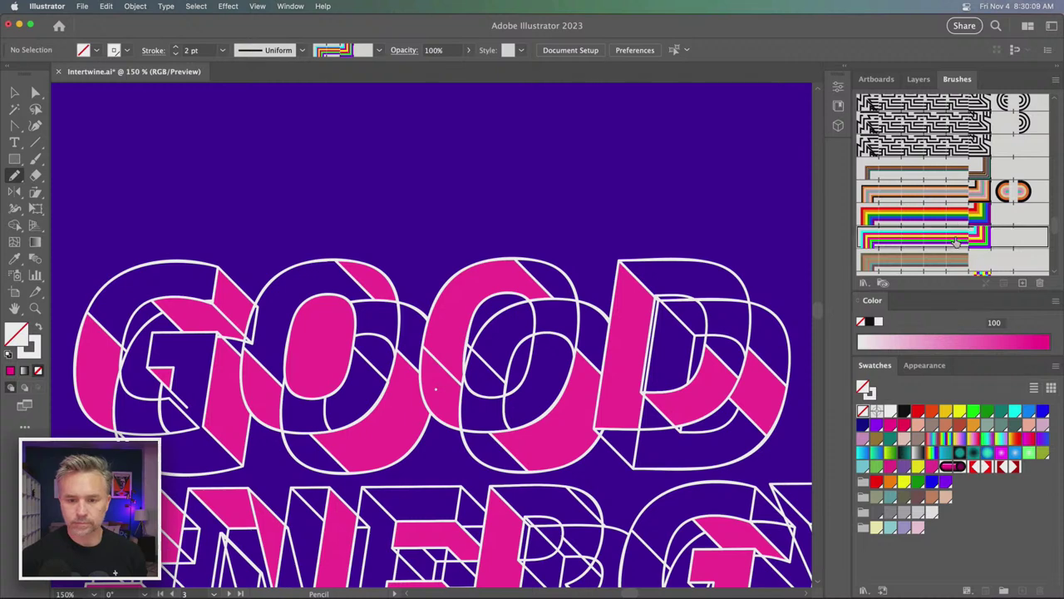
left_click(301, 51)
left_click(243, 116)
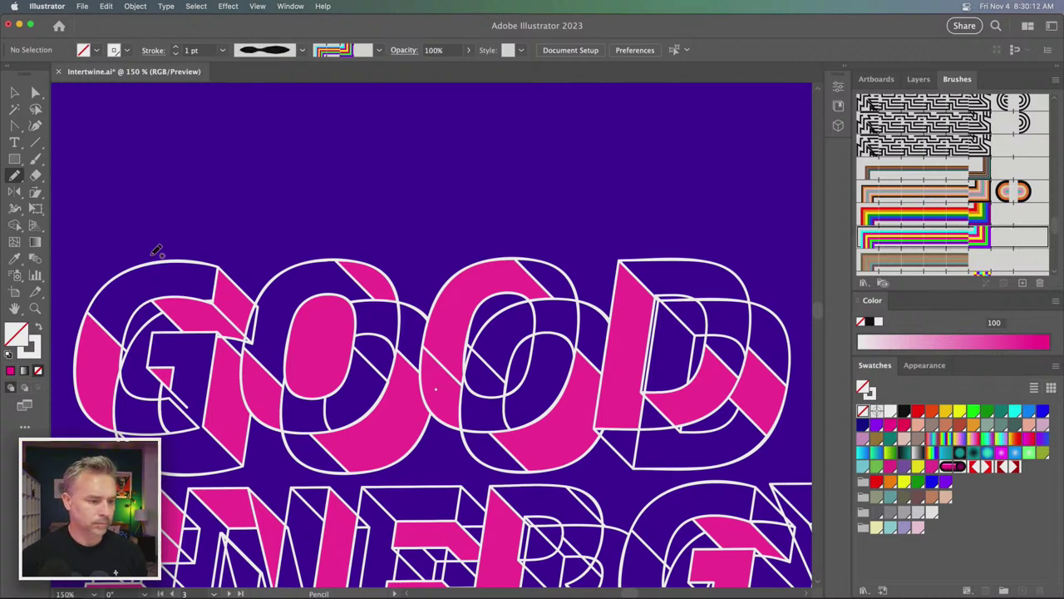
- Draw rainbow strokes from under the O up above GOOD and arcing over the second O toward D
left_click_drag(114, 266, 157, 257)
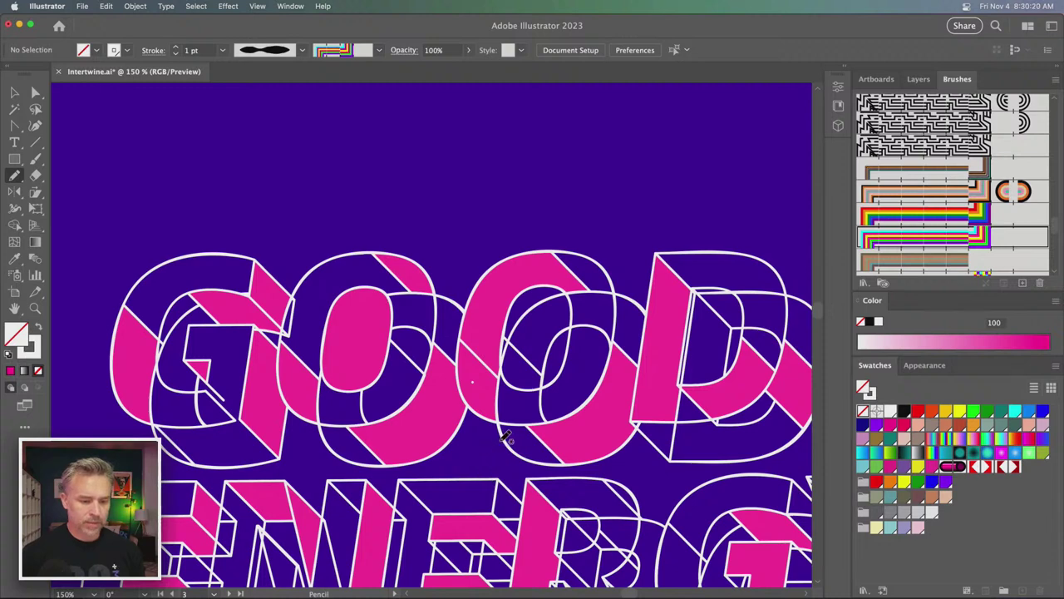
mouse_move(503, 438)
left_mouse_down()
mouse_move(480, 437)
mouse_move(398, 361)
mouse_move(454, 278)
mouse_move(362, 131)
mouse_move(334, 142)
left_mouse_up()
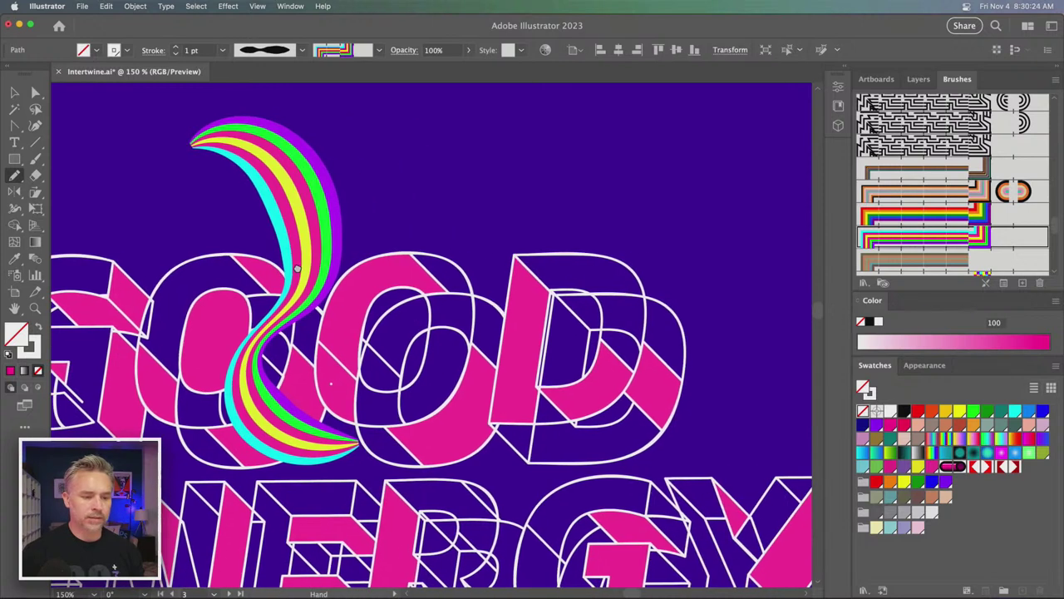
scroll(445, 260, "right", 5)
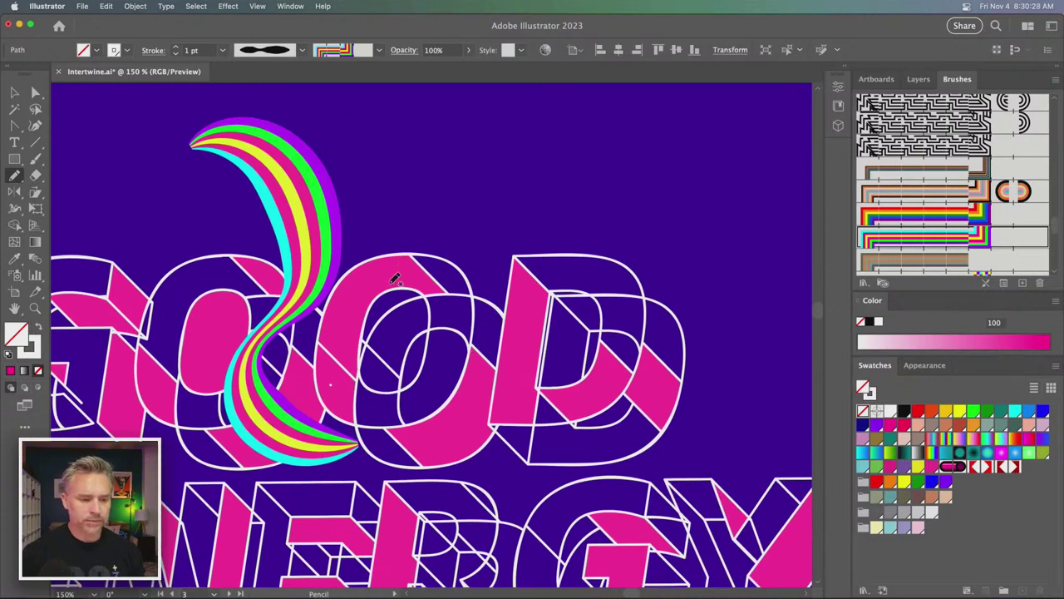
mouse_move(394, 280)
left_mouse_down()
mouse_move(576, 331)
mouse_move(771, 286)
left_mouse_up()
- Draw a rainbow stroke curling around the G's left side, redoing it twice
left_click_drag(359, 288, 592, 309)
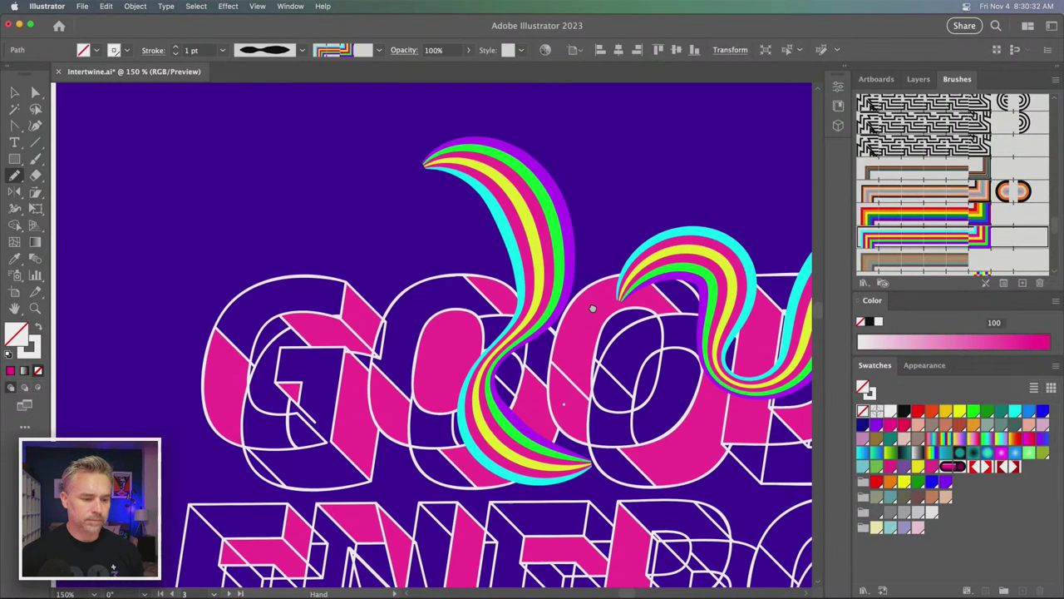
mouse_move(436, 374)
left_mouse_down()
mouse_move(376, 334)
mouse_move(154, 424)
left_mouse_up()
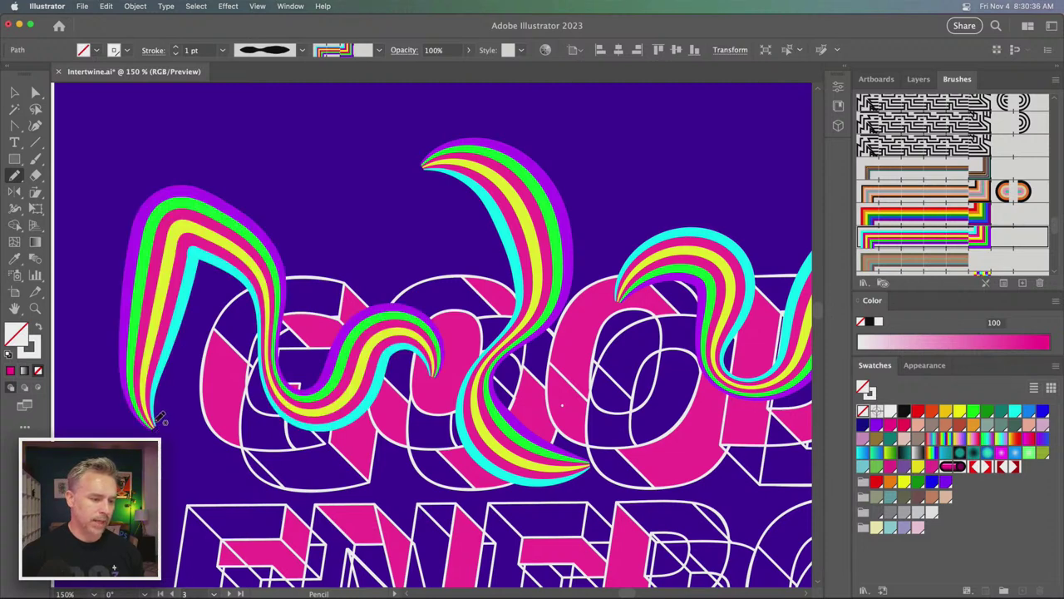
key("super+z")
mouse_move(416, 339)
left_mouse_down()
mouse_move(287, 379)
mouse_move(261, 304)
mouse_move(307, 173)
left_mouse_up()
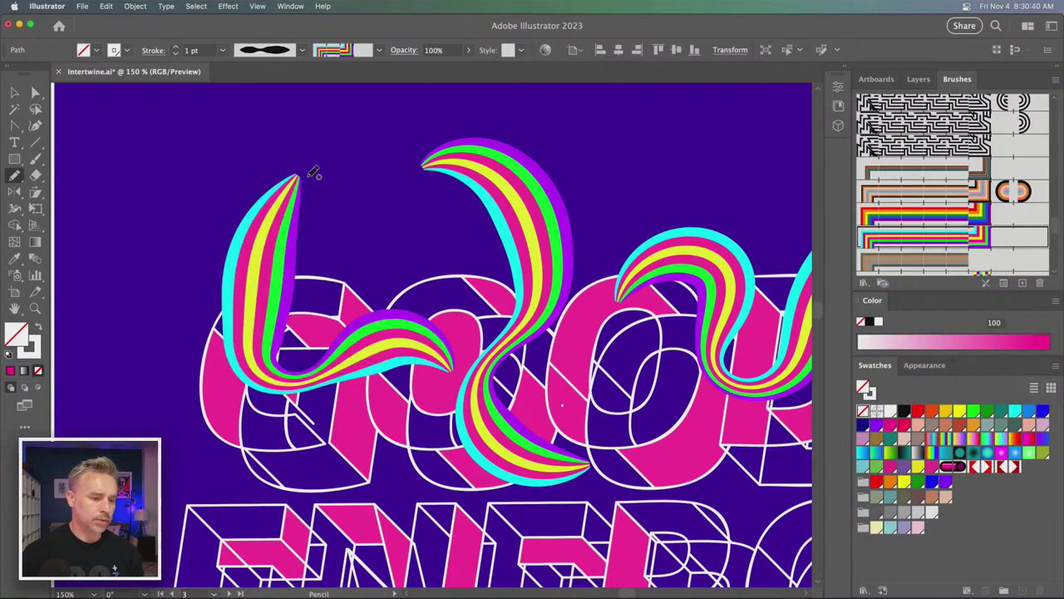
key("super+z")
mouse_move(459, 349)
left_mouse_down()
mouse_move(308, 373)
mouse_move(370, 177)
mouse_move(416, 220)
left_mouse_up()
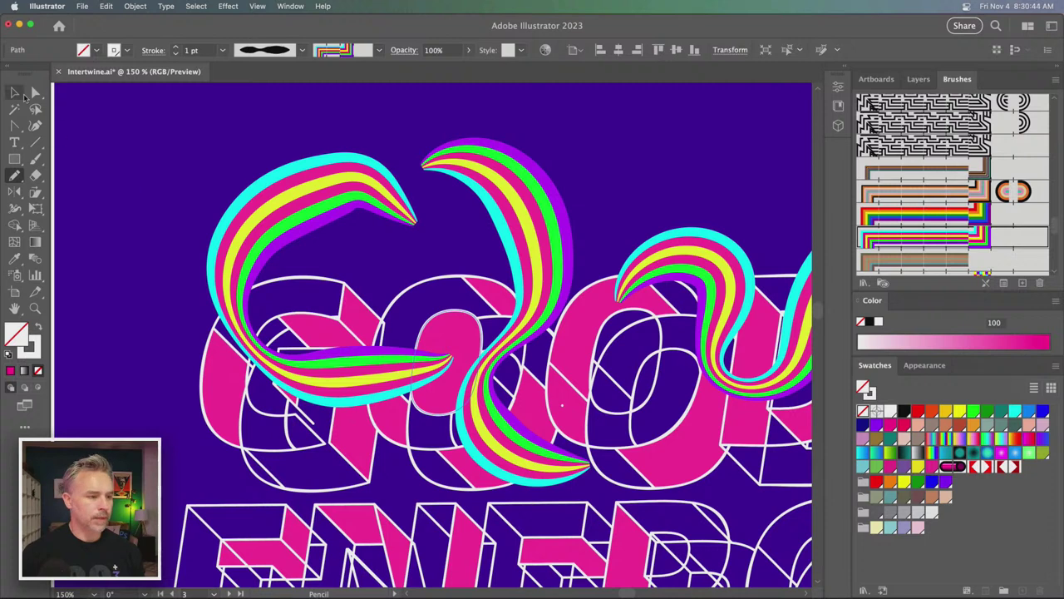
left_click(34, 92)
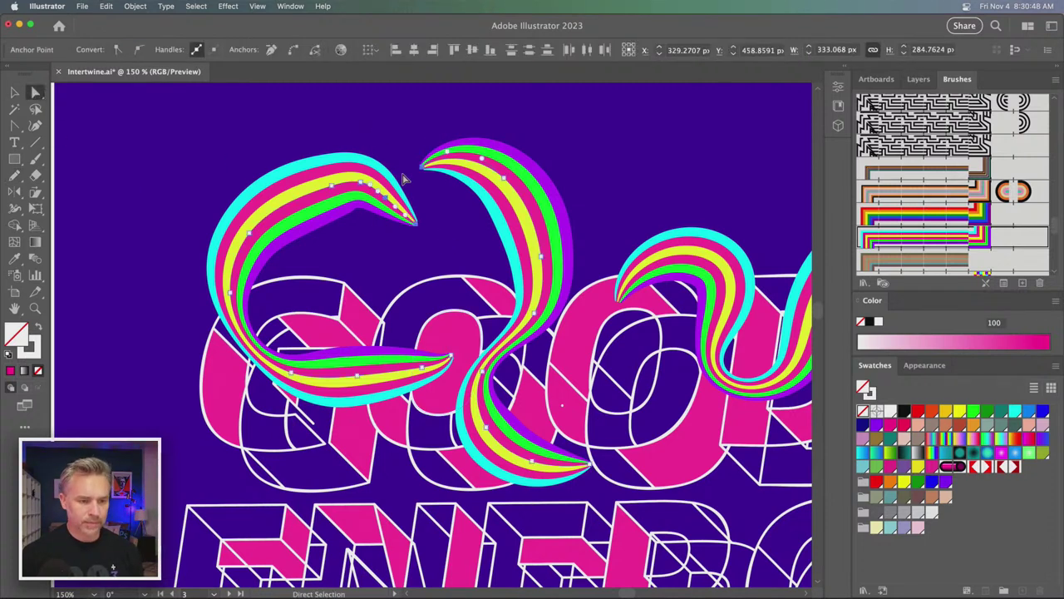
- Join the two rainbow paths and simplify the result to fewer anchor points
key("ctrl+j")
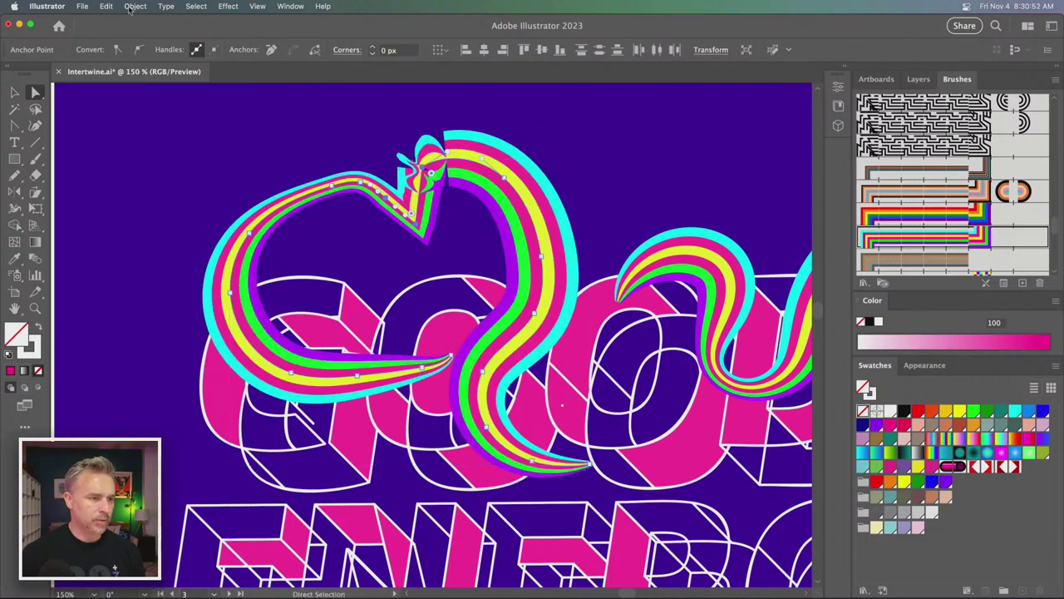
left_click(14, 94)
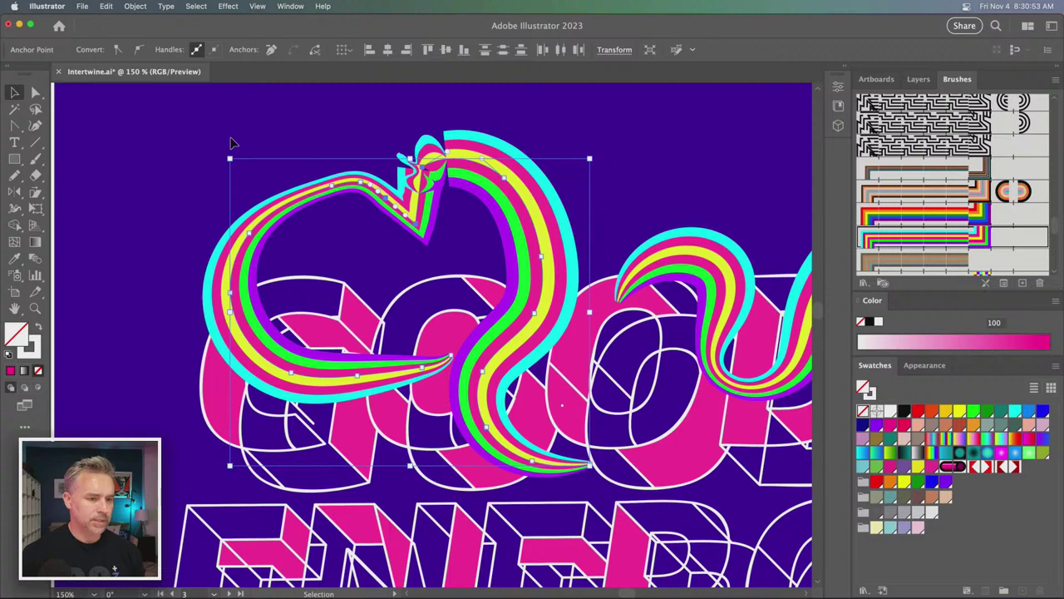
left_click(135, 7)
mouse_move(131, 297)
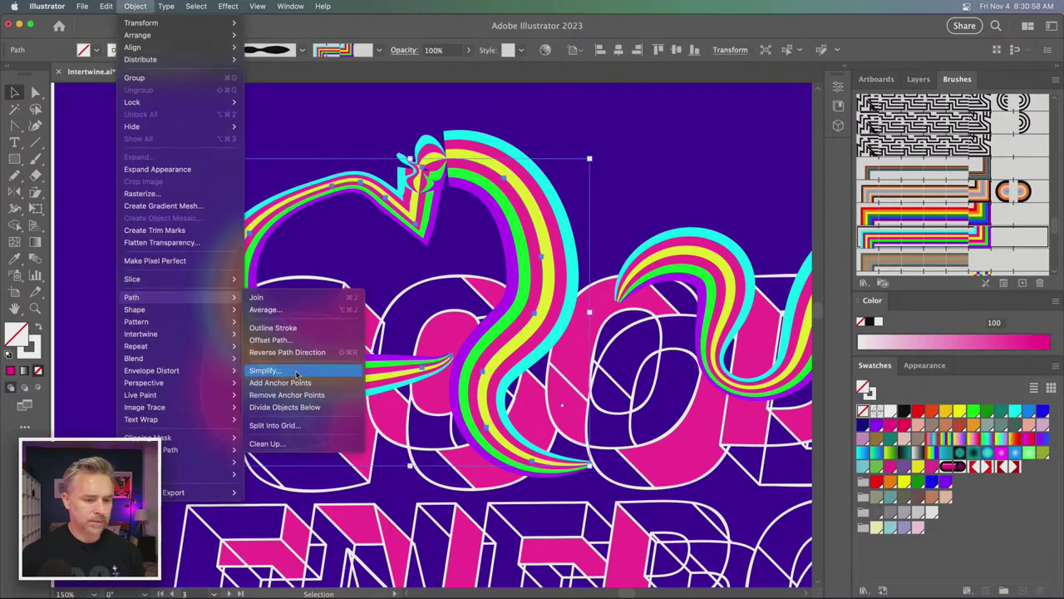
left_click(296, 371)
left_click_drag(399, 351, 389, 351)
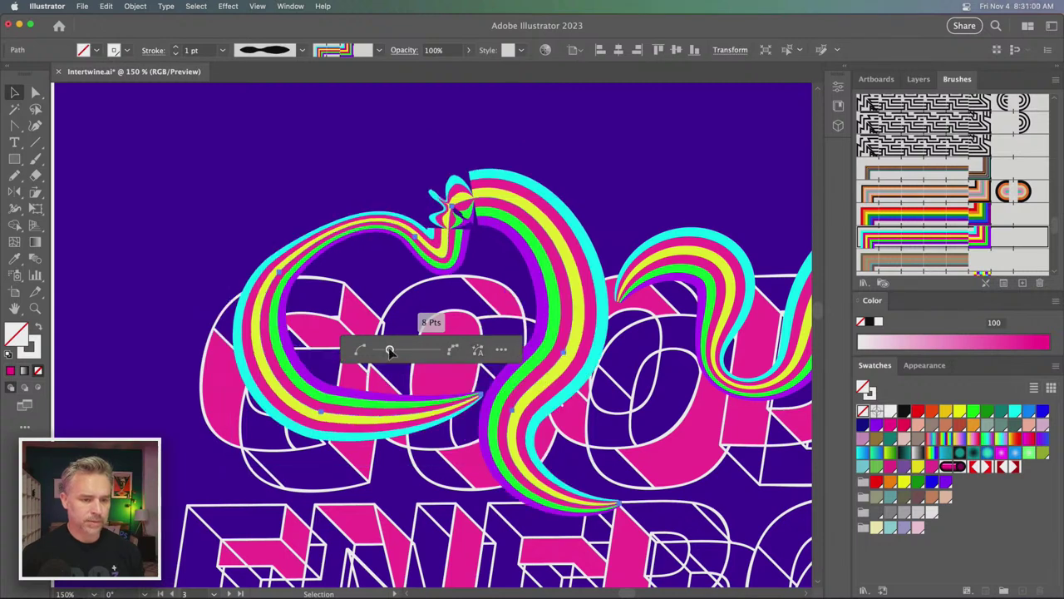
key("Return")
left_click(519, 453)
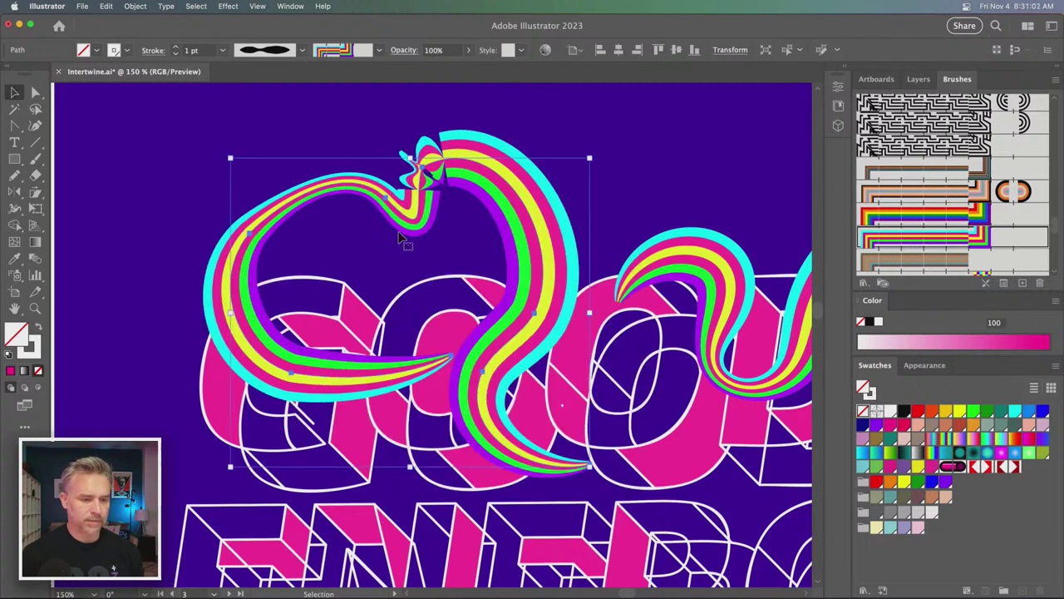
- Remove the kinked top anchor and pull the top curve into a rounded arc
key("p")
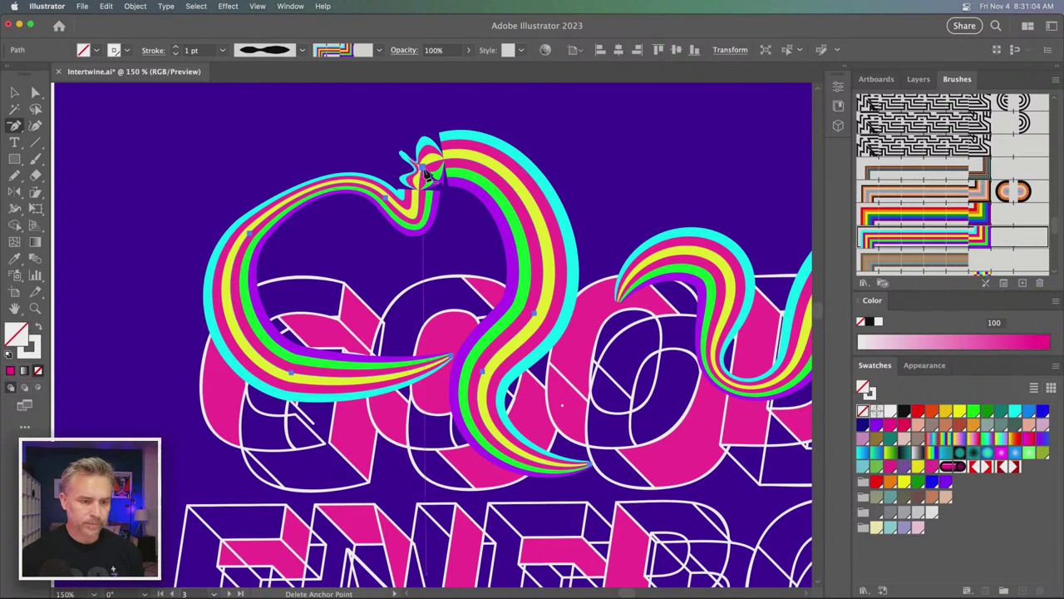
left_click(420, 172)
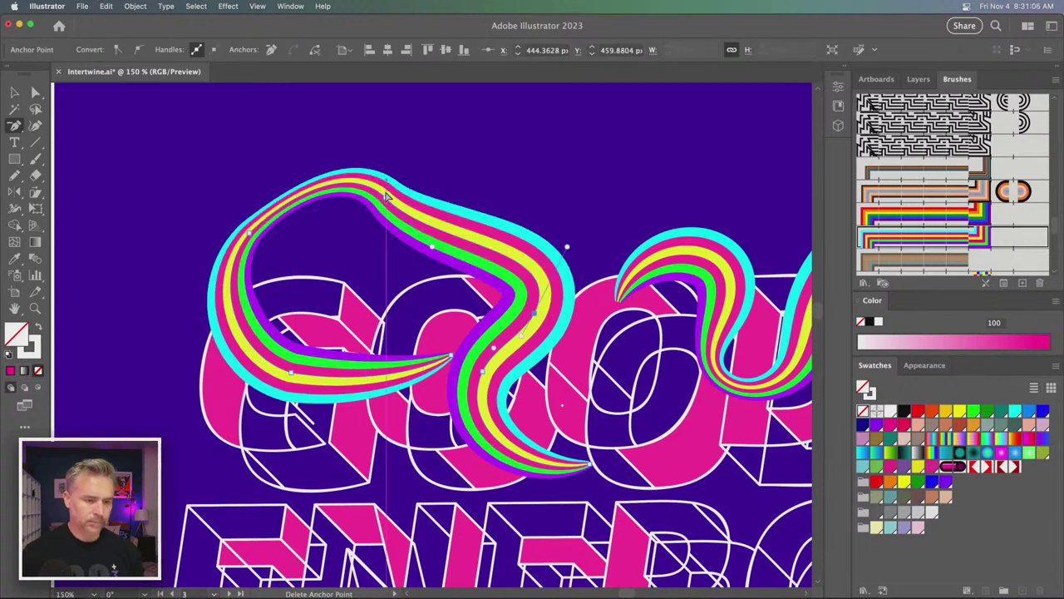
key("a")
mouse_move(432, 252)
left_mouse_down()
mouse_move(478, 115)
mouse_move(499, 115)
left_mouse_up()
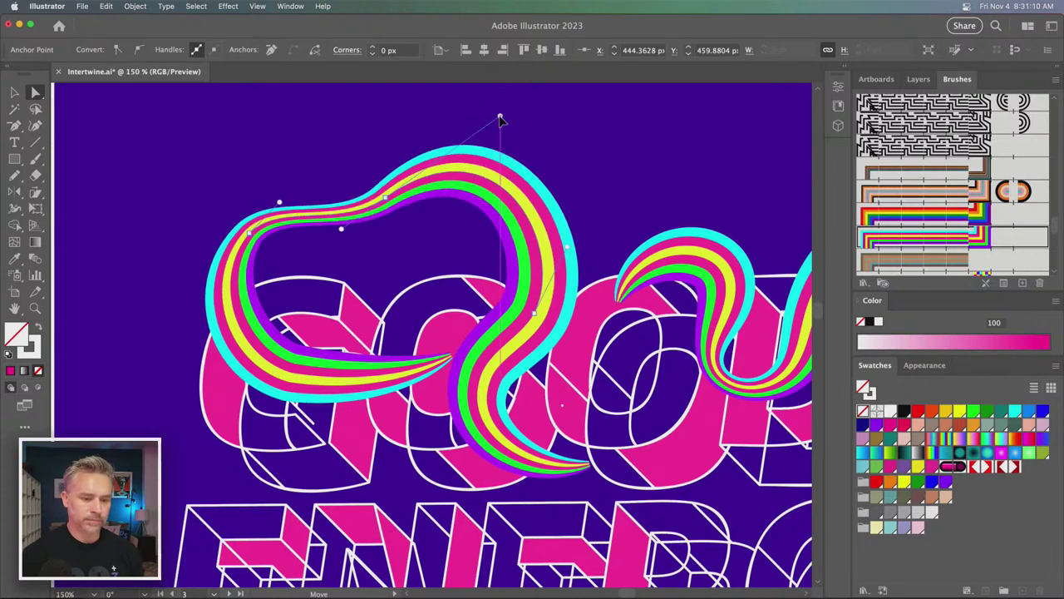
key("v")
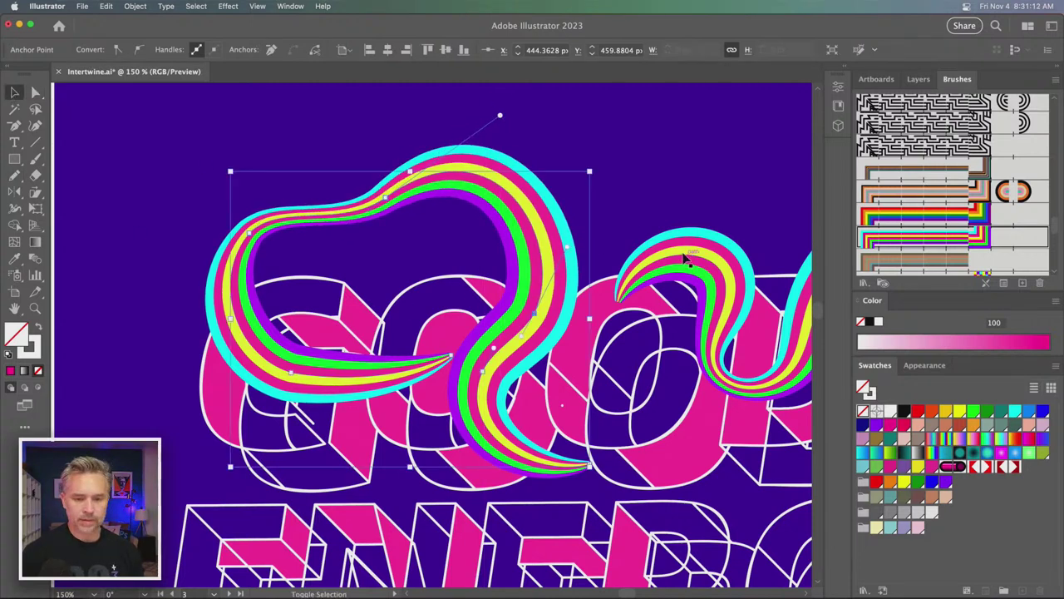
left_click(680, 250, "shift")
mouse_move(667, 245)
left_mouse_down()
mouse_move(347, 259)
mouse_move(565, 249)
left_mouse_up()
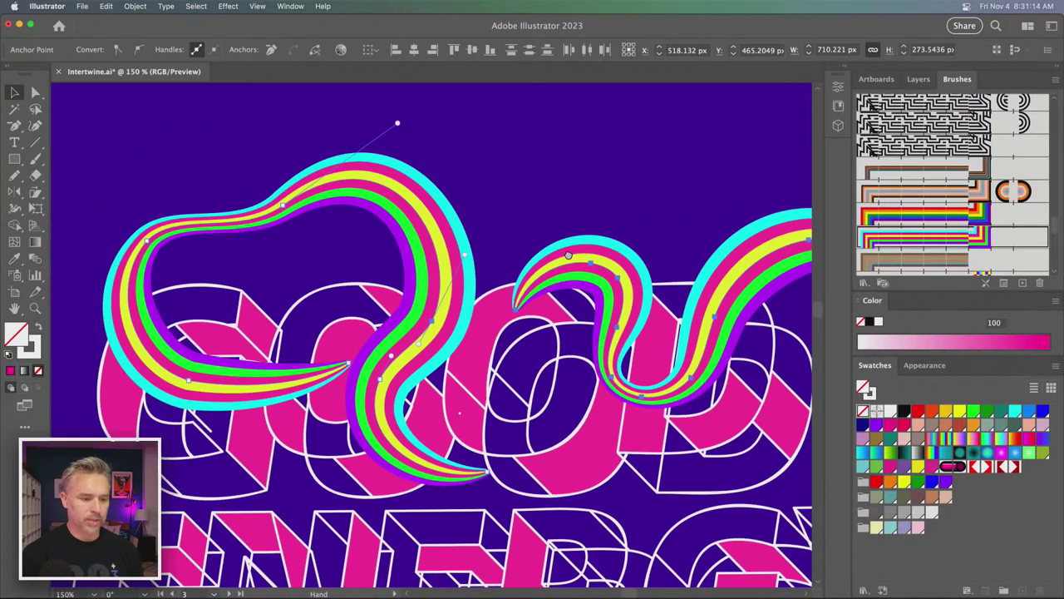
left_click_drag(514, 272, 405, 258)
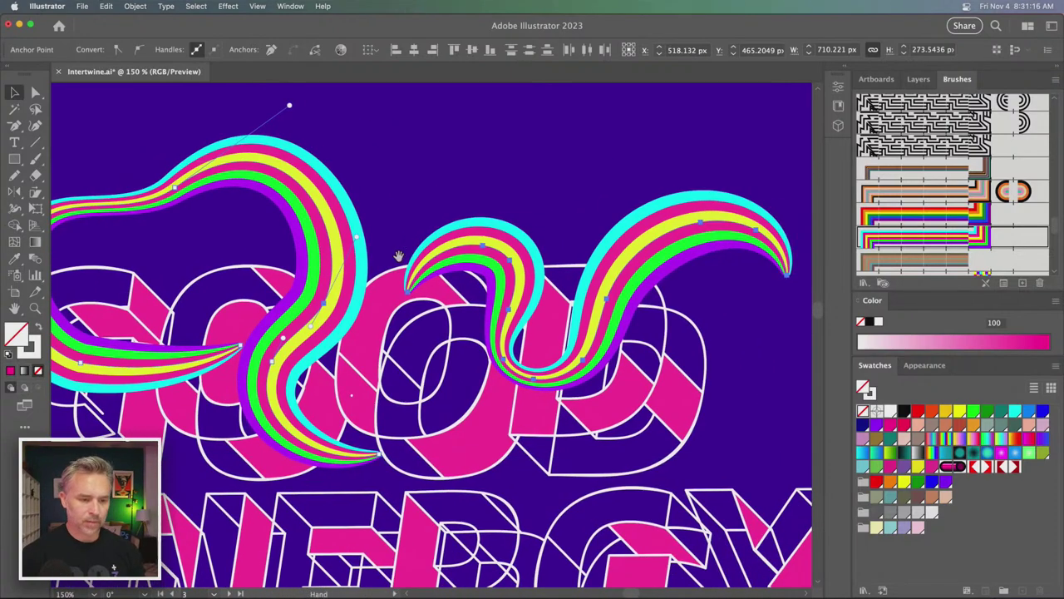
scroll(405, 258, "left", 5)
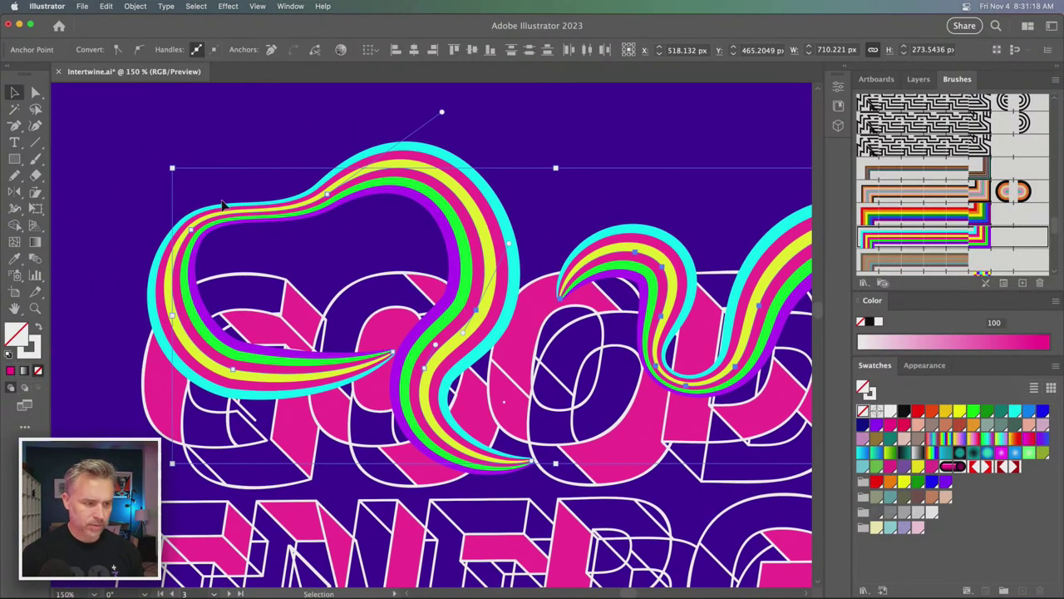
- Make an intertwine of the rainbows and GOOD, bringing the letter in front at the first crossing
key("a")
key("v")
left_click(492, 314, "shift")
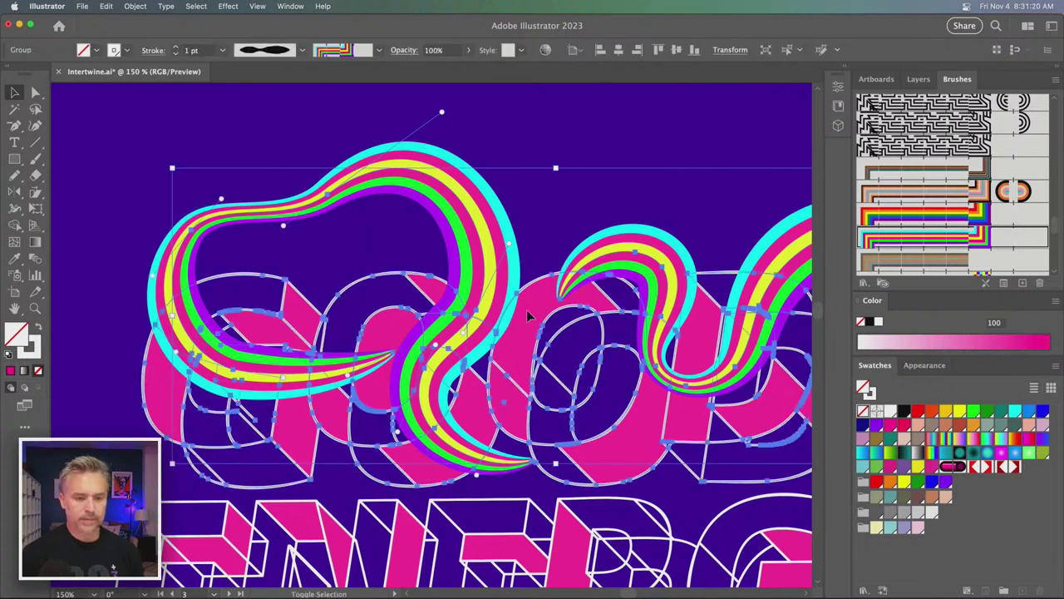
left_click(133, 7)
mouse_move(141, 333)
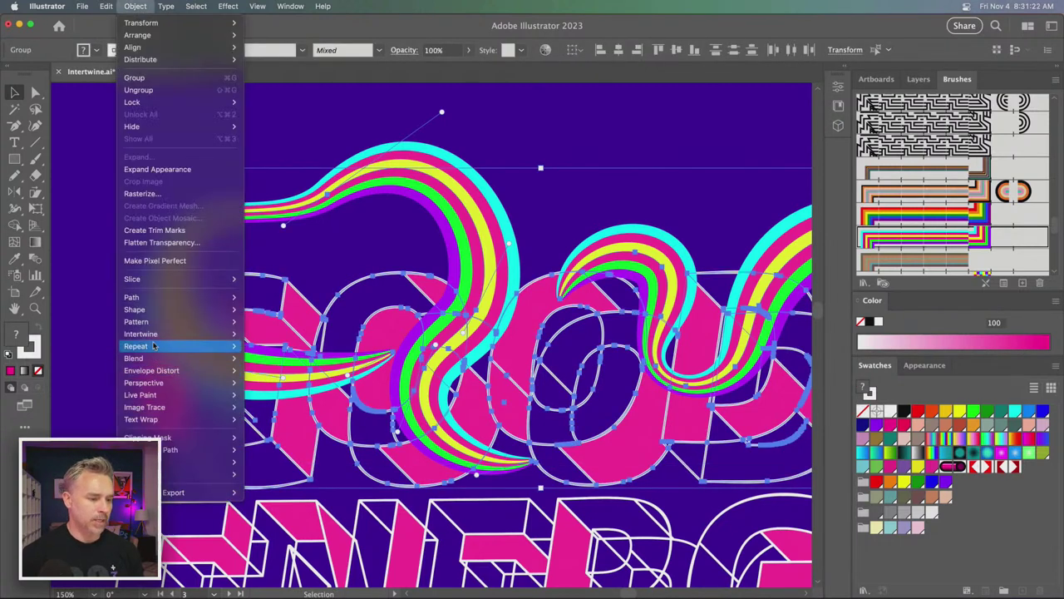
left_click(258, 334)
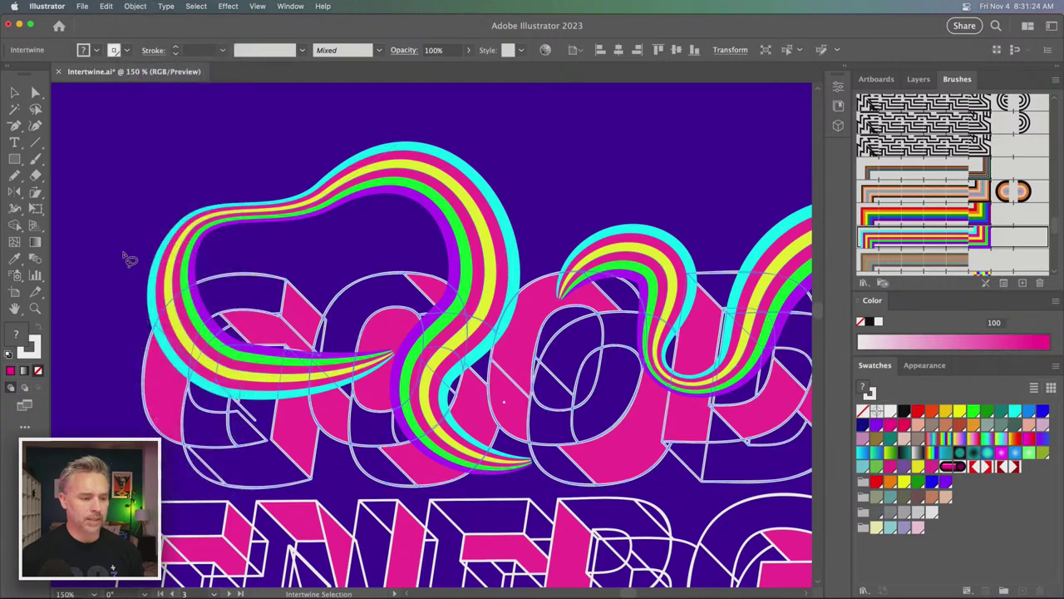
key("super+equal")
scroll(470, 280, "left", 5)
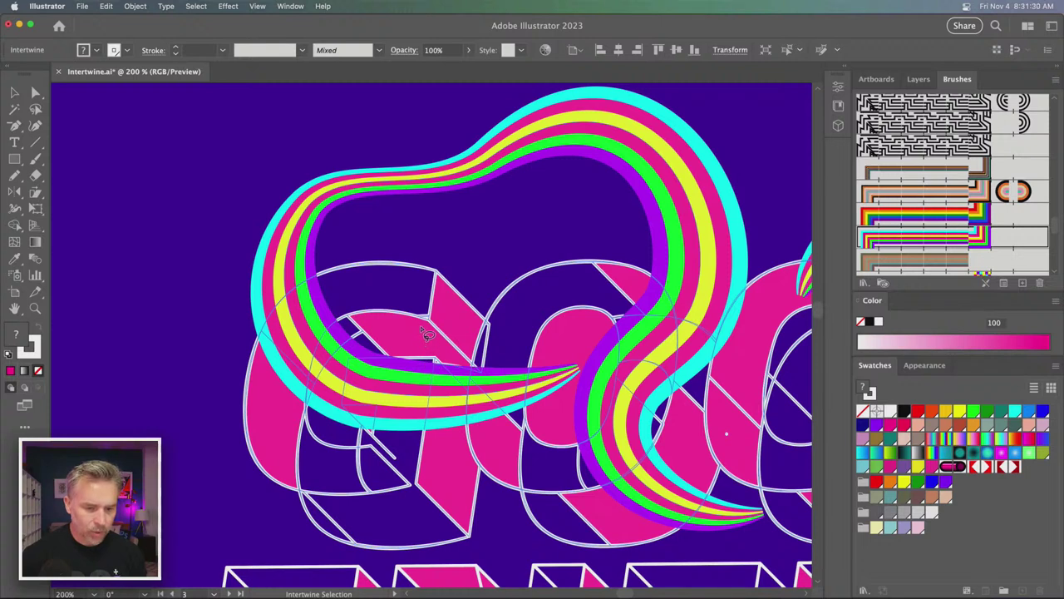
mouse_move(426, 333)
left_mouse_down()
mouse_move(407, 446)
mouse_move(495, 289)
mouse_move(424, 327)
left_mouse_up()
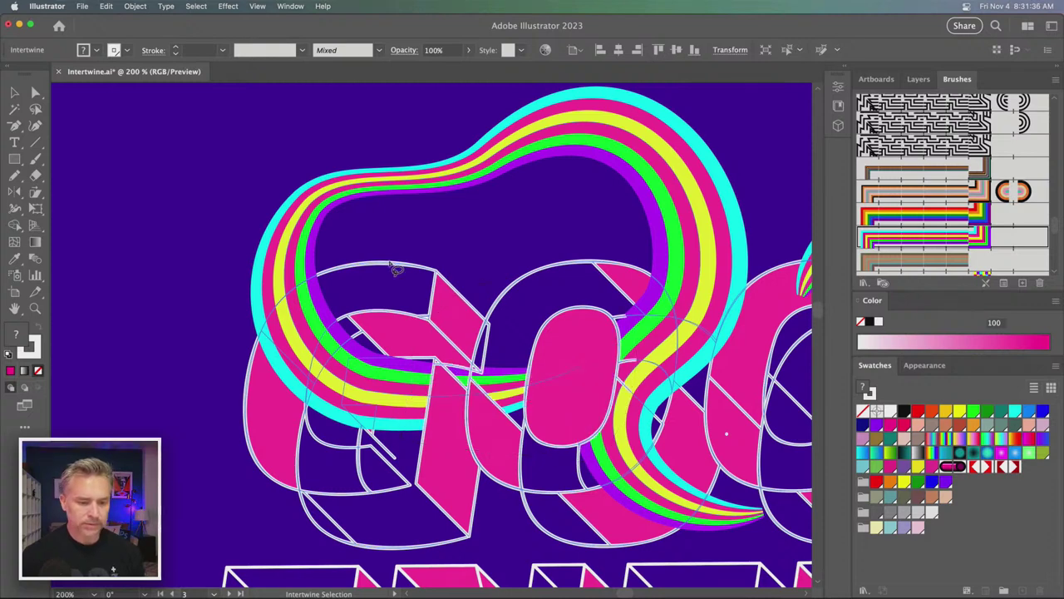
key("Escape")
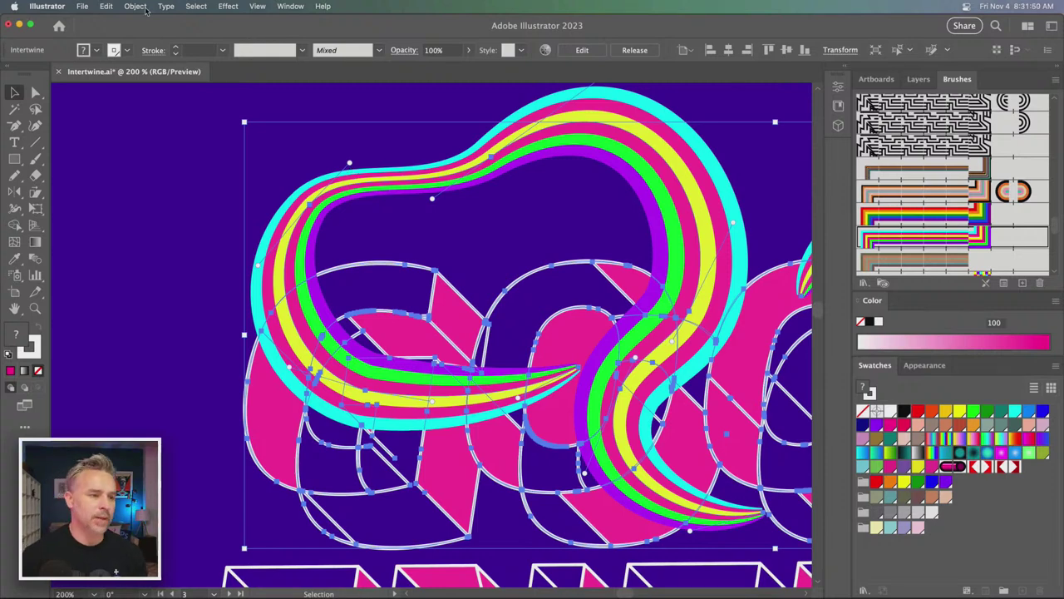
- Re-enter intertwine editing and bring the letter over the rainbow at lower left
left_click(164, 230)
left_click(297, 214)
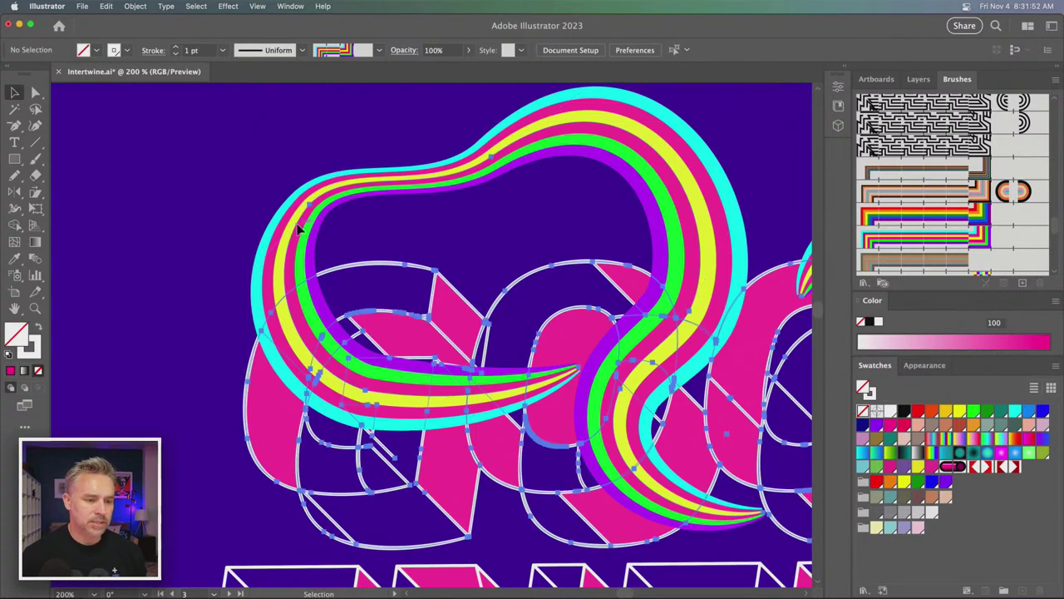
left_click(136, 6)
mouse_move(141, 334)
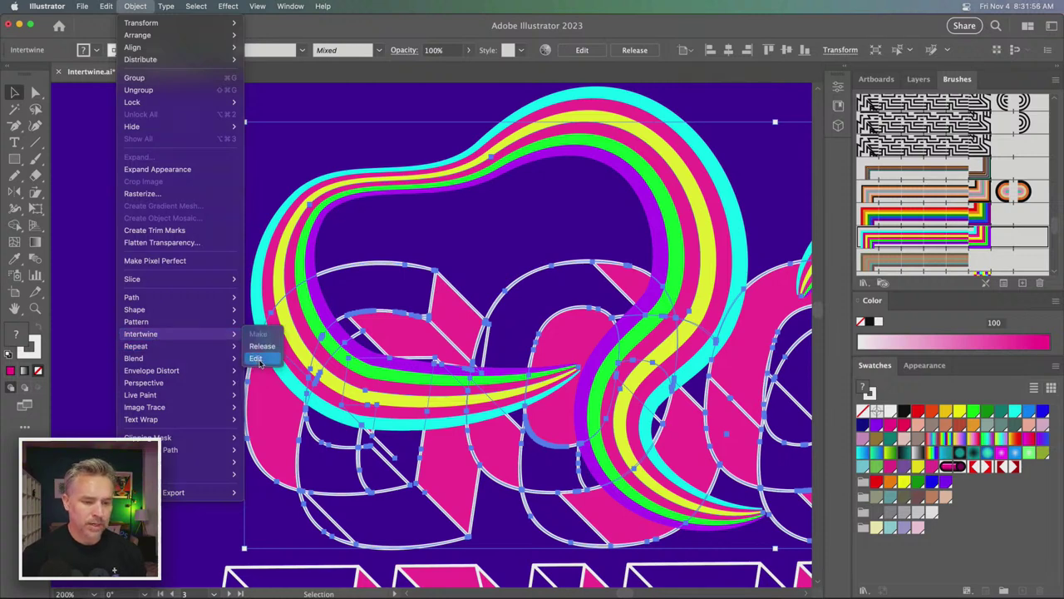
left_click(257, 358)
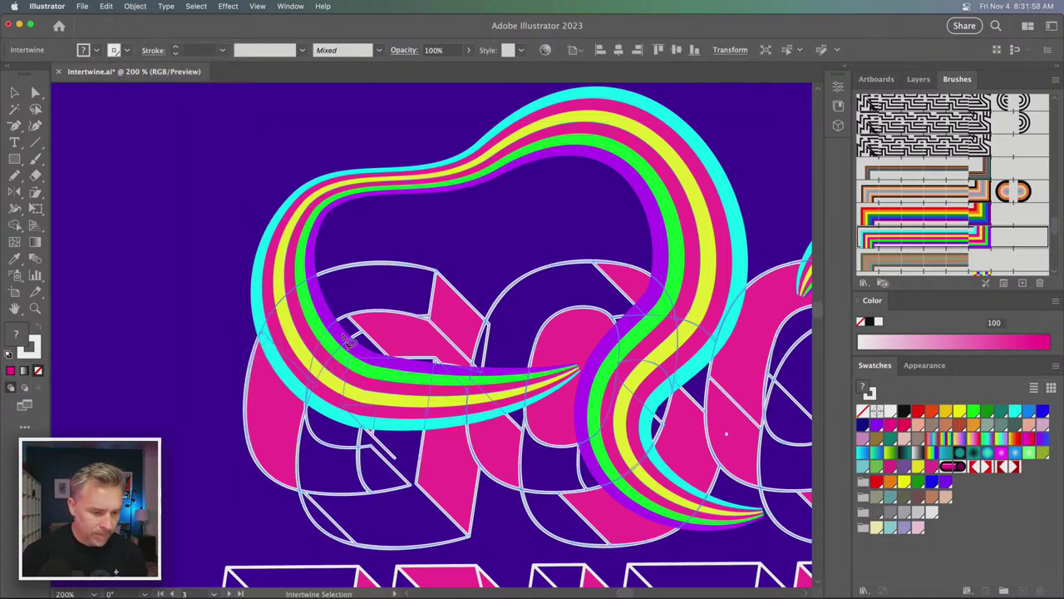
left_click_drag(349, 339, 520, 439)
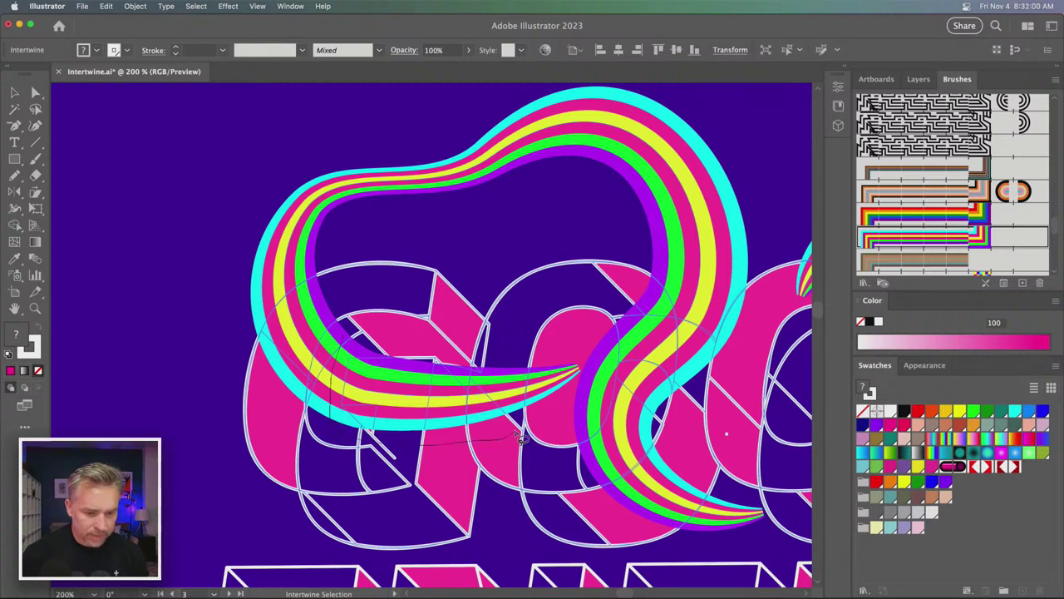
left_click_drag(516, 389, 359, 343)
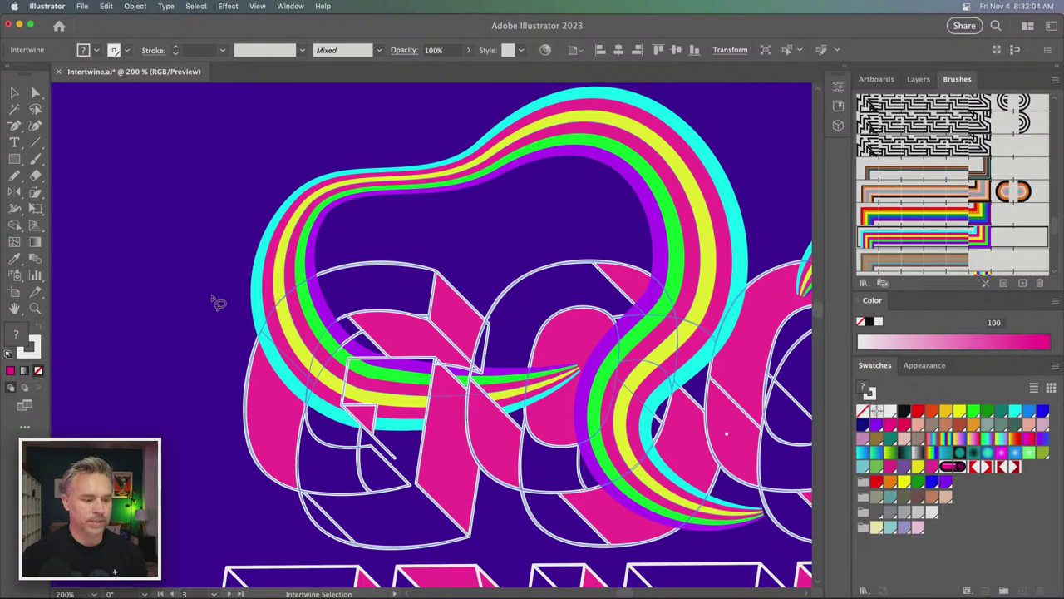
- Put the pink O and letters in front of the rainbow tail and loop bottom
left_click_drag(433, 290, 214, 286)
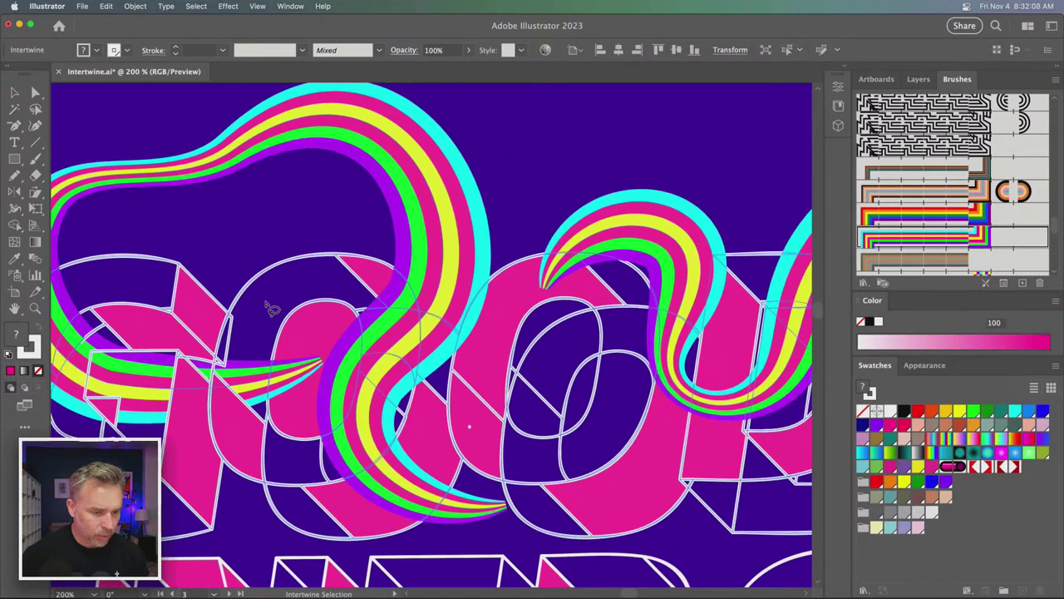
mouse_move(272, 310)
left_mouse_down()
mouse_move(387, 434)
mouse_move(387, 263)
left_mouse_up()
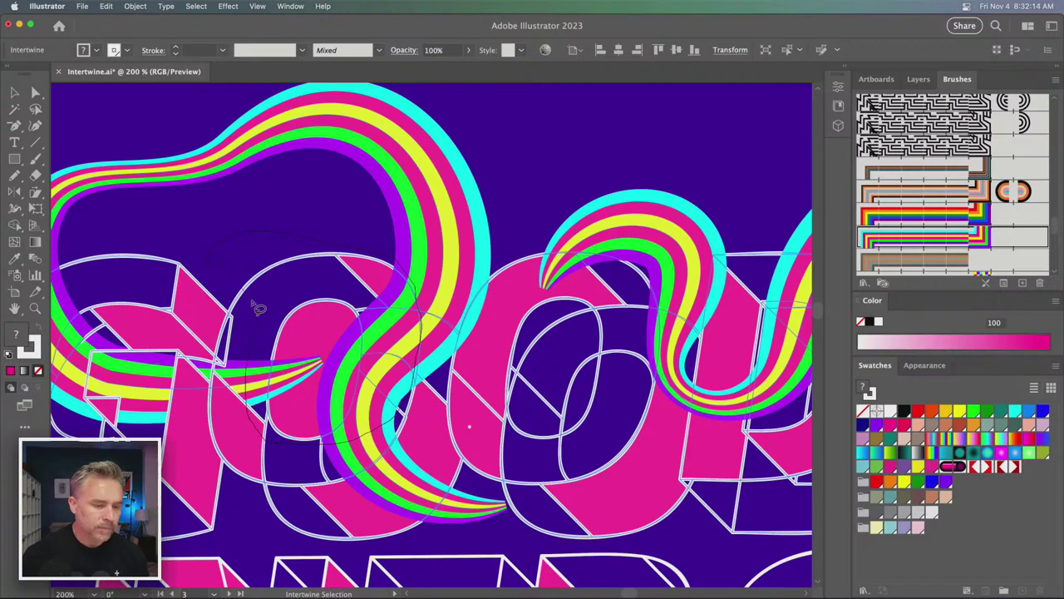
mouse_move(388, 262)
left_mouse_down()
mouse_move(256, 310)
mouse_move(203, 313)
mouse_move(190, 352)
left_mouse_up()
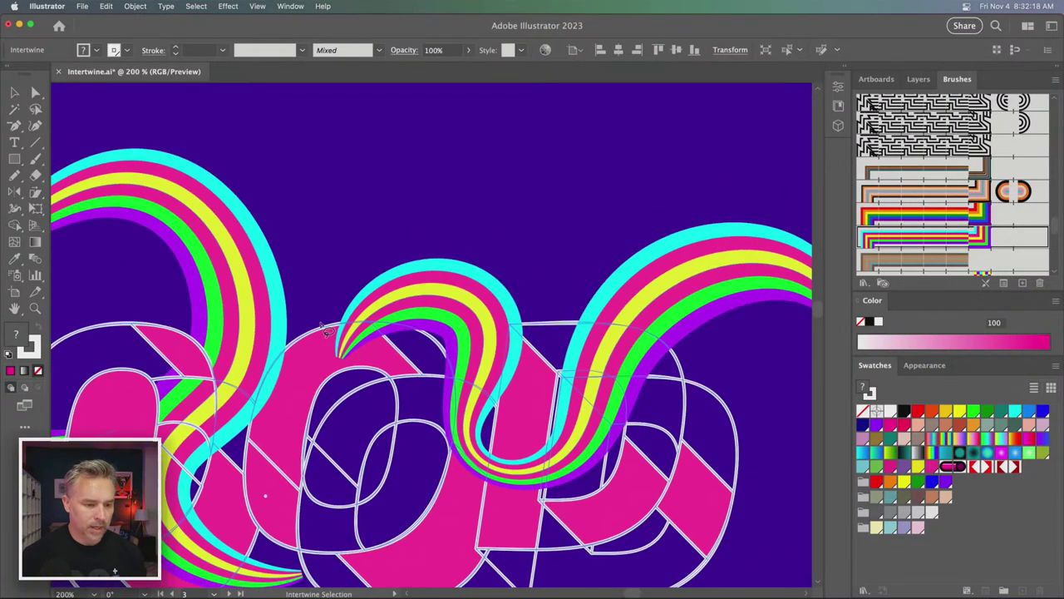
left_click_drag(395, 323, 314, 310)
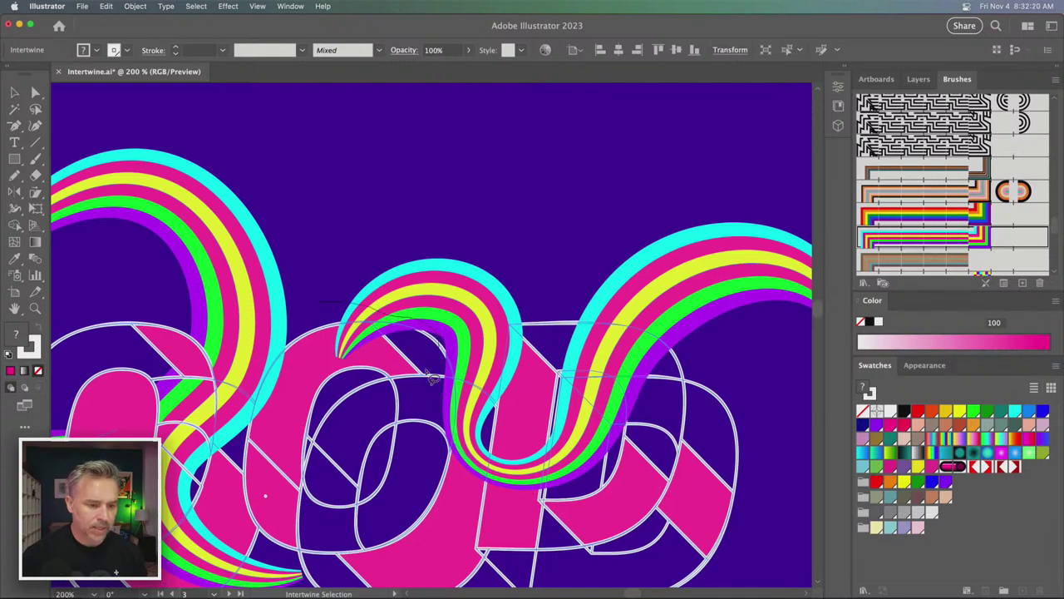
scroll(350, 372, "down", 5)
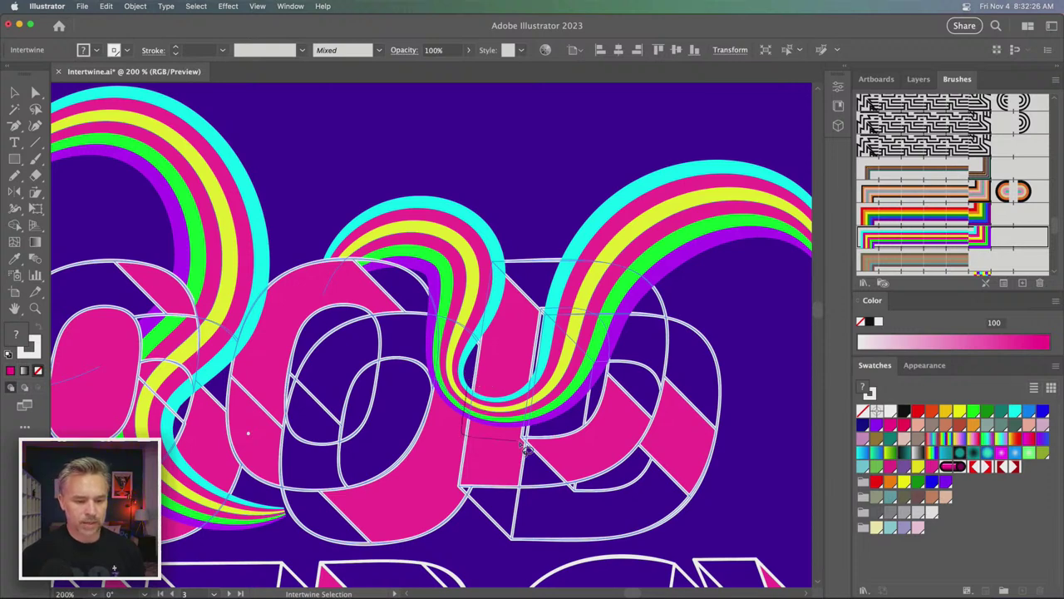
left_click_drag(525, 448, 471, 381)
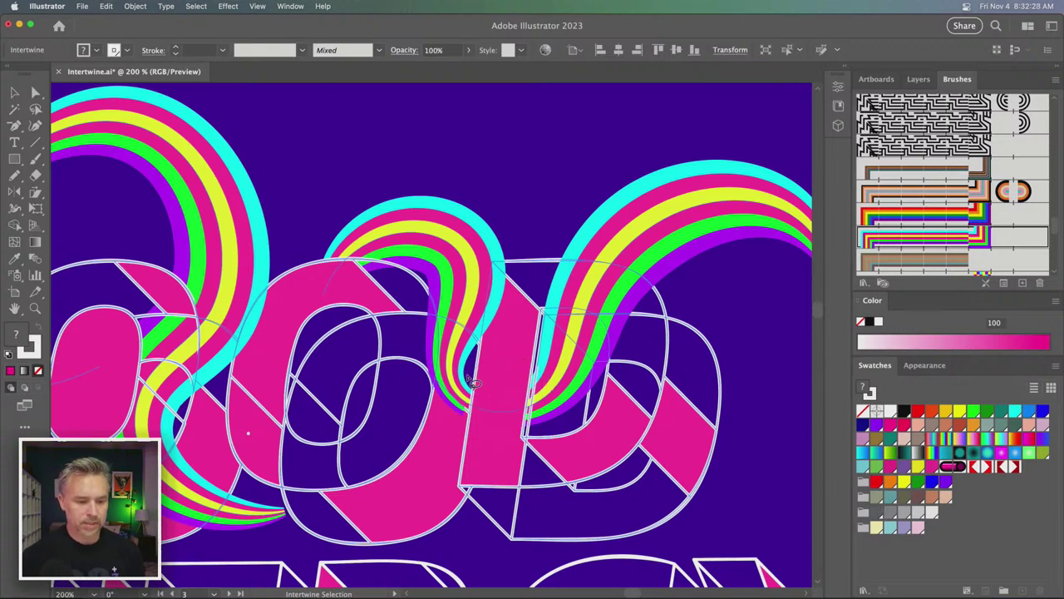
scroll(499, 315, "right", 3)
scroll(376, 266, "right", 5)
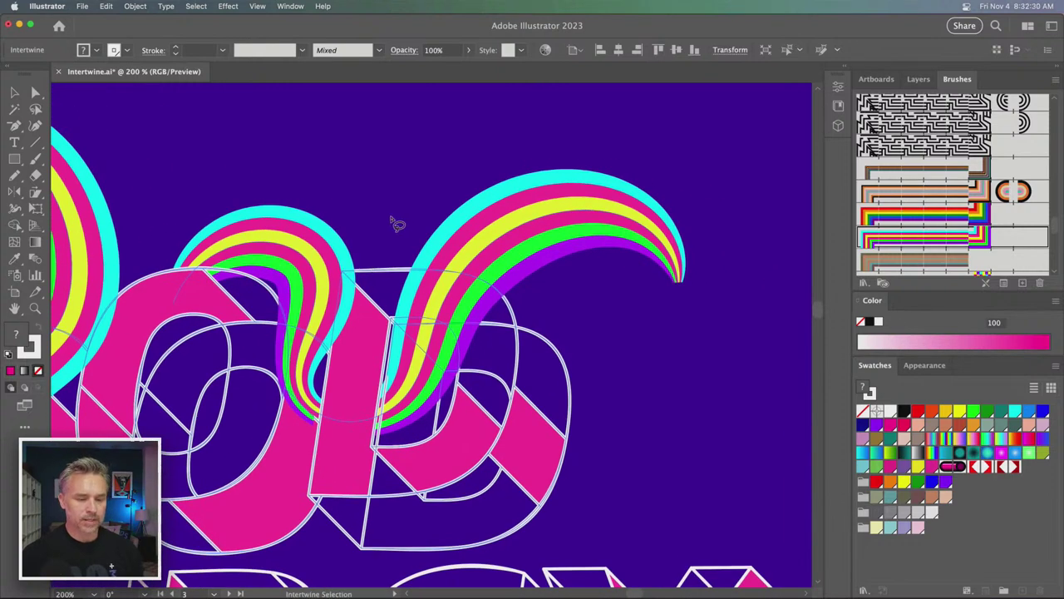
key("super+1")
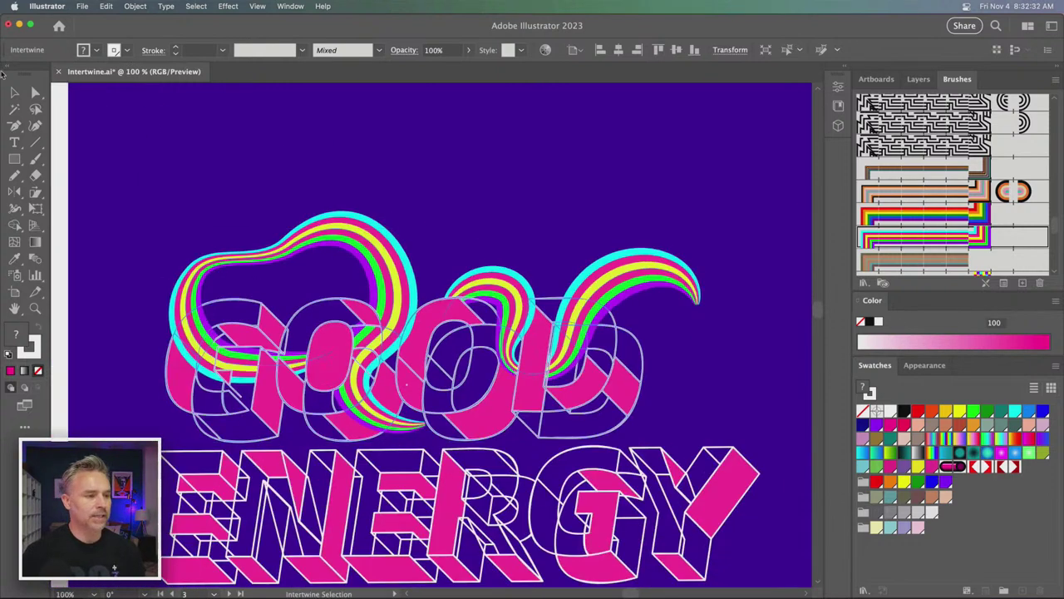
- Exit intertwine editing and clear the selections on GOOD and ENERGY
left_click(14, 93)
left_click(178, 176)
scroll(208, 216, "down", 3)
scroll(208, 216, "left", 2)
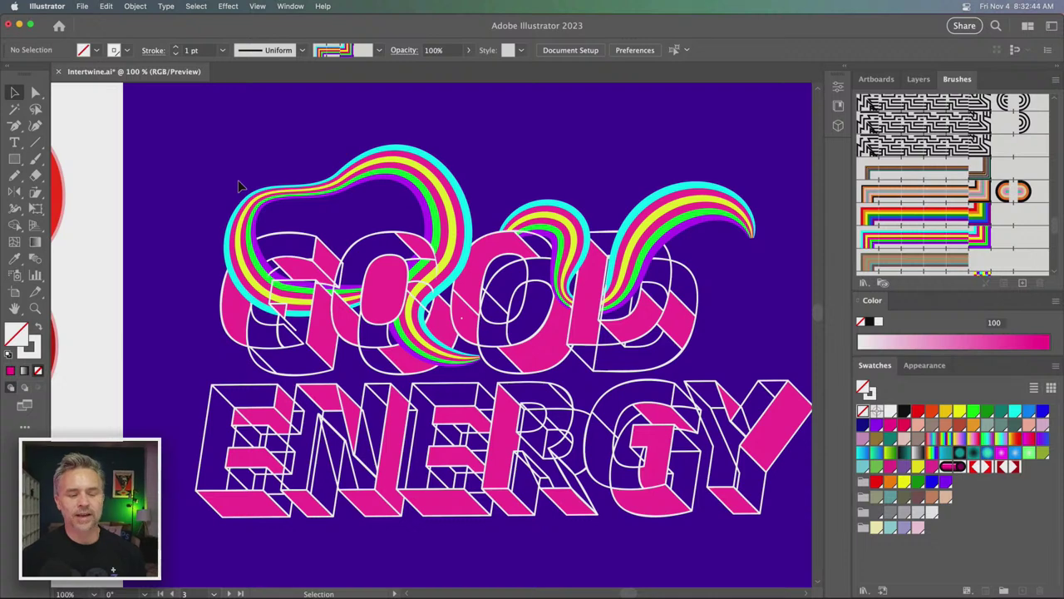
left_click(453, 466)
scroll(454, 482, "down", 3)
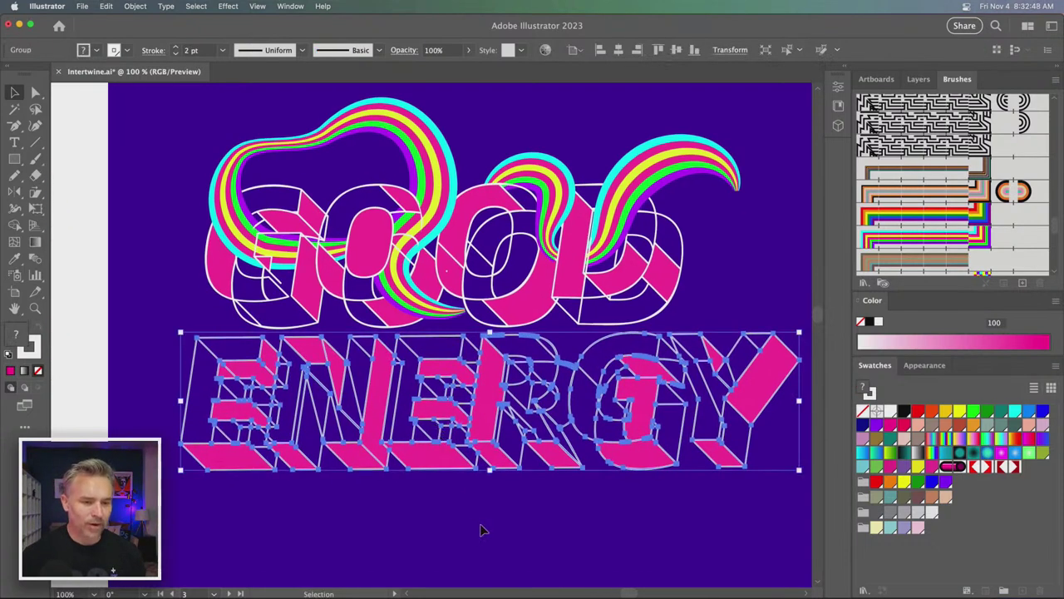
left_click(478, 519)
- Load the tapered rainbow brush by direct-selecting GOOD's swirl, deselect, and take the Pencil
left_click(363, 122)
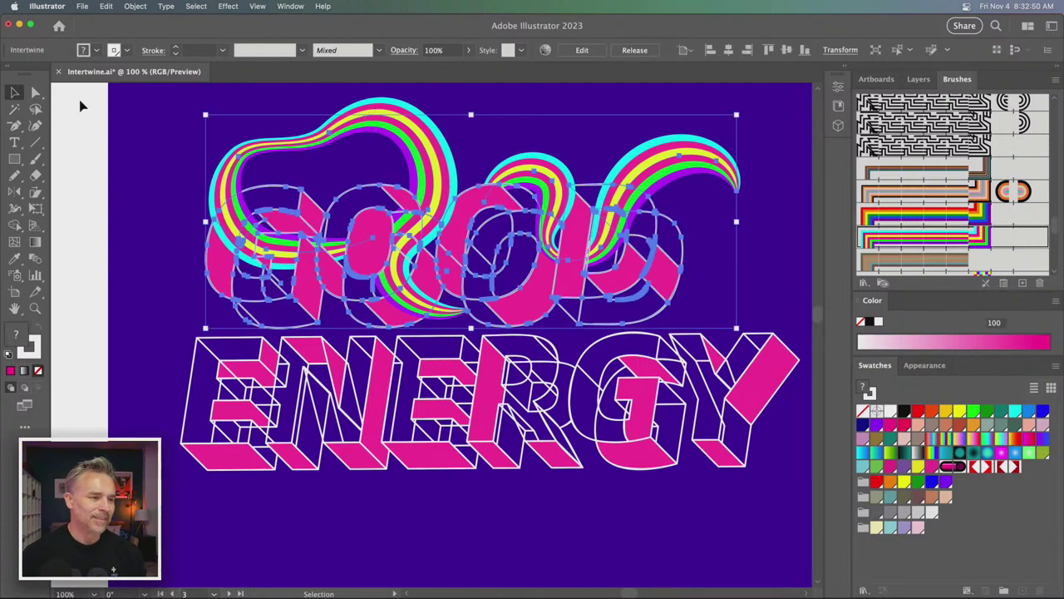
left_click(36, 92)
left_click(217, 159)
left_click(233, 177)
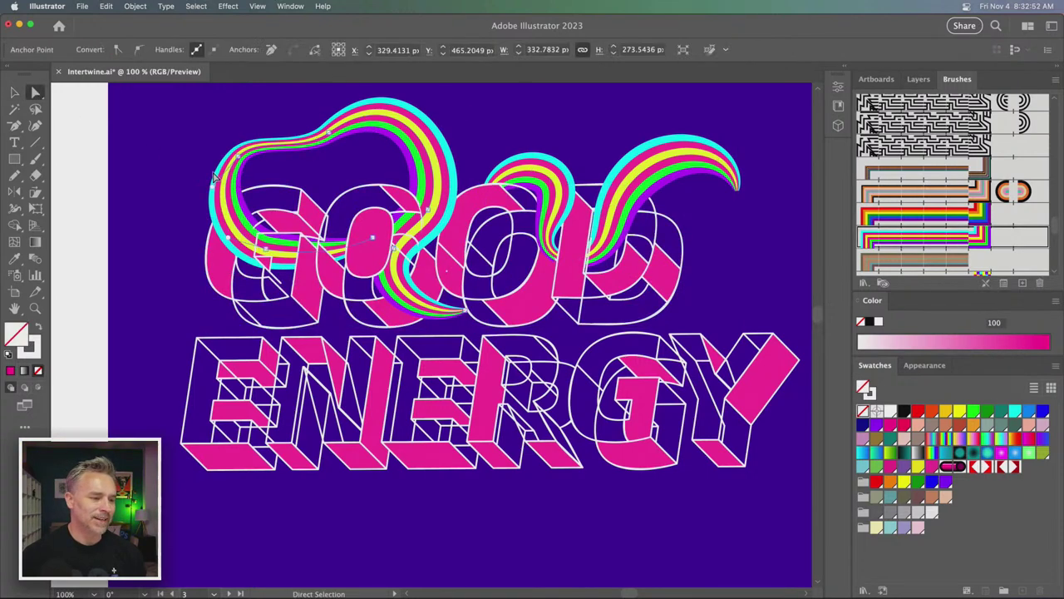
left_click(157, 161)
key("n")
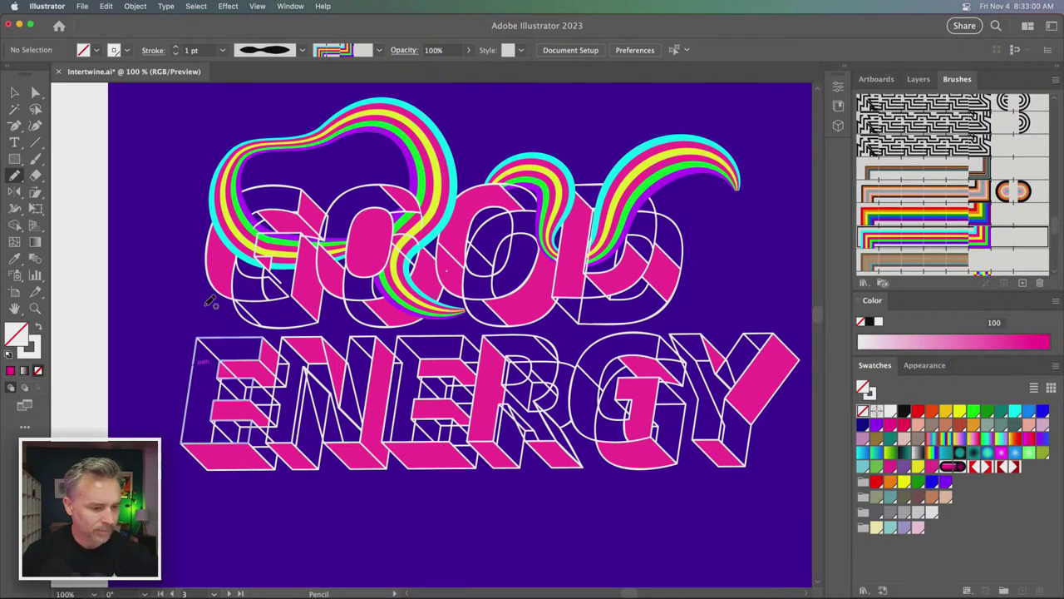
- Draw tapered rainbow strokes around ENERGY's left side and winding down through its middle
mouse_move(221, 318)
left_mouse_down()
mouse_move(374, 417)
mouse_move(407, 526)
left_mouse_up()
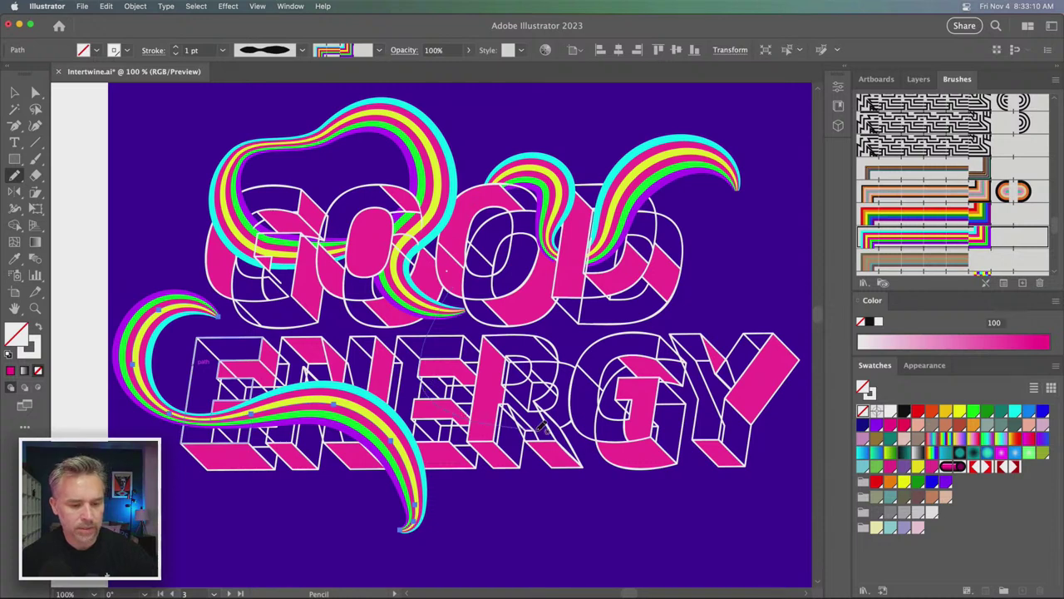
left_click_drag(479, 415, 503, 524)
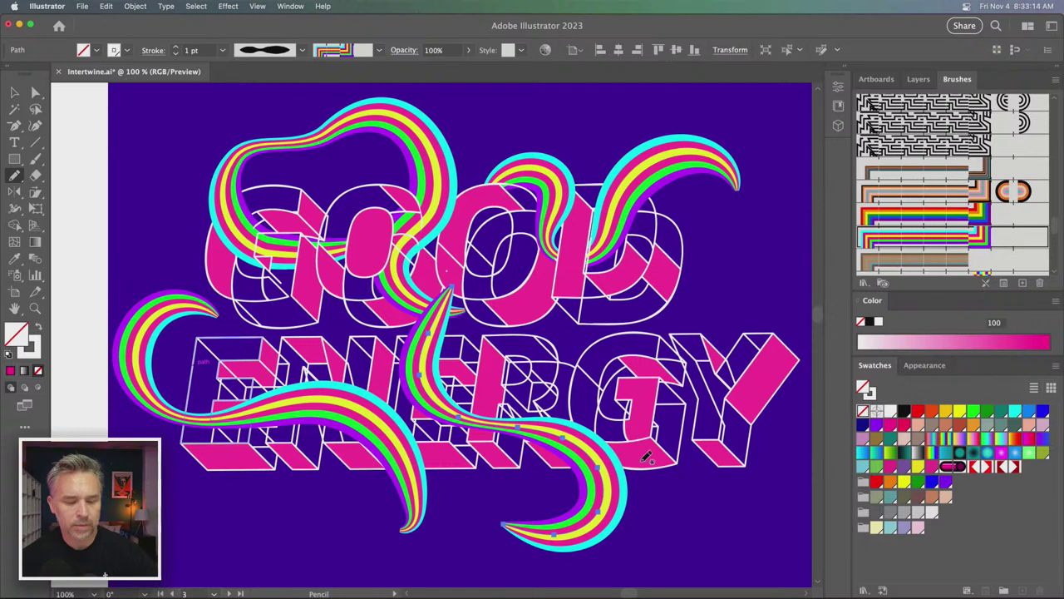
key("ctrl+shift+z")
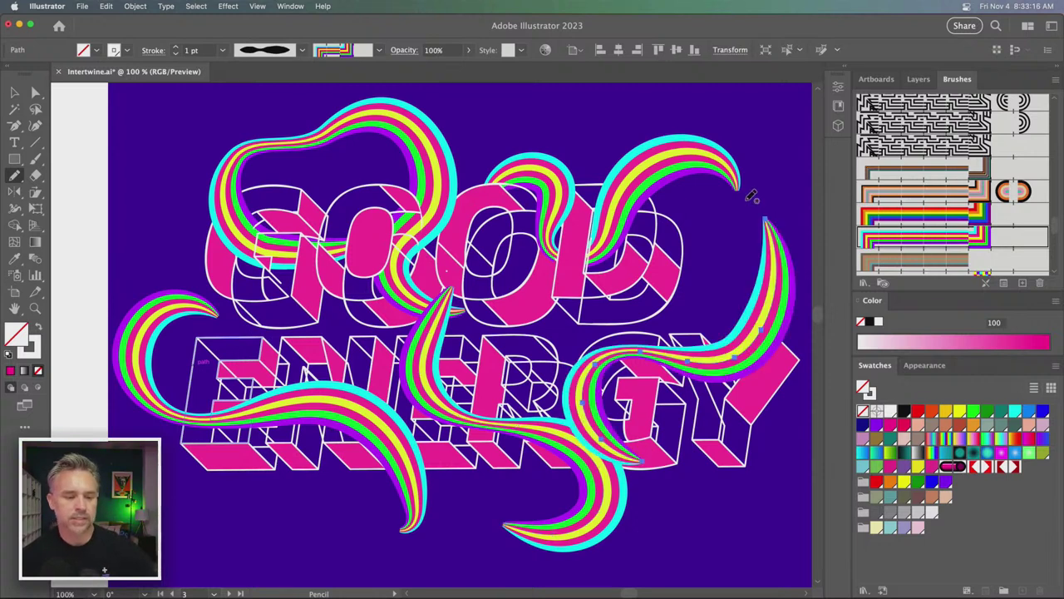
- Select the new rainbow strokes together with the ENERGY letters
key("v")
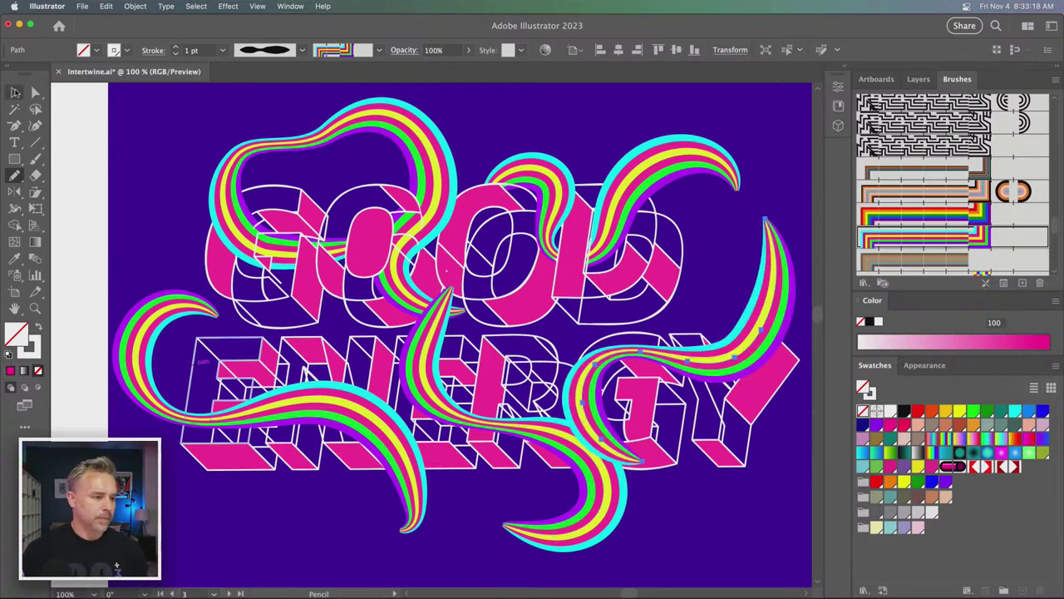
left_click(433, 393, "shift")
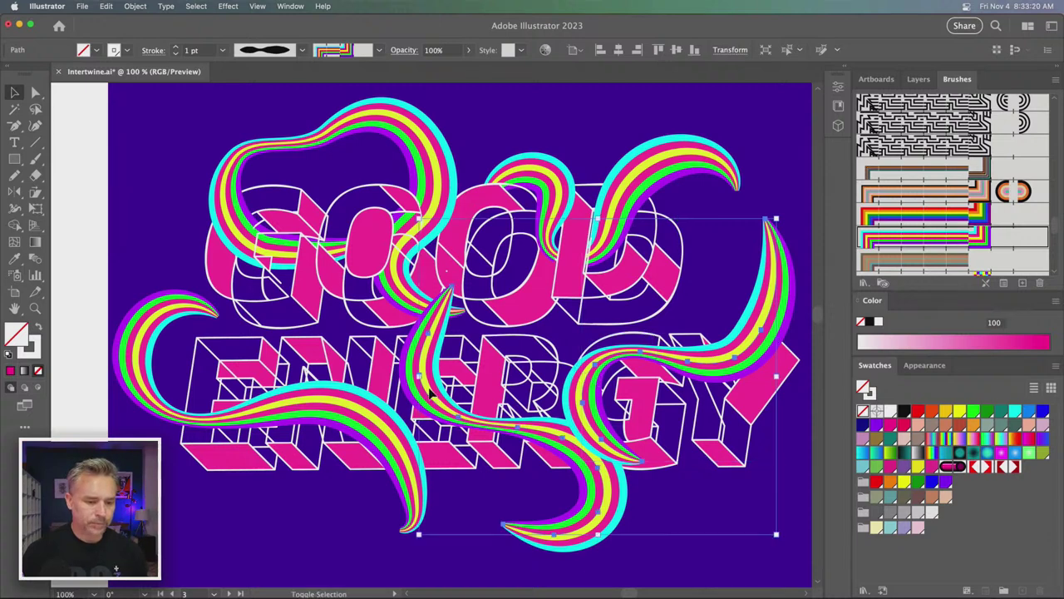
left_click(283, 413, "shift")
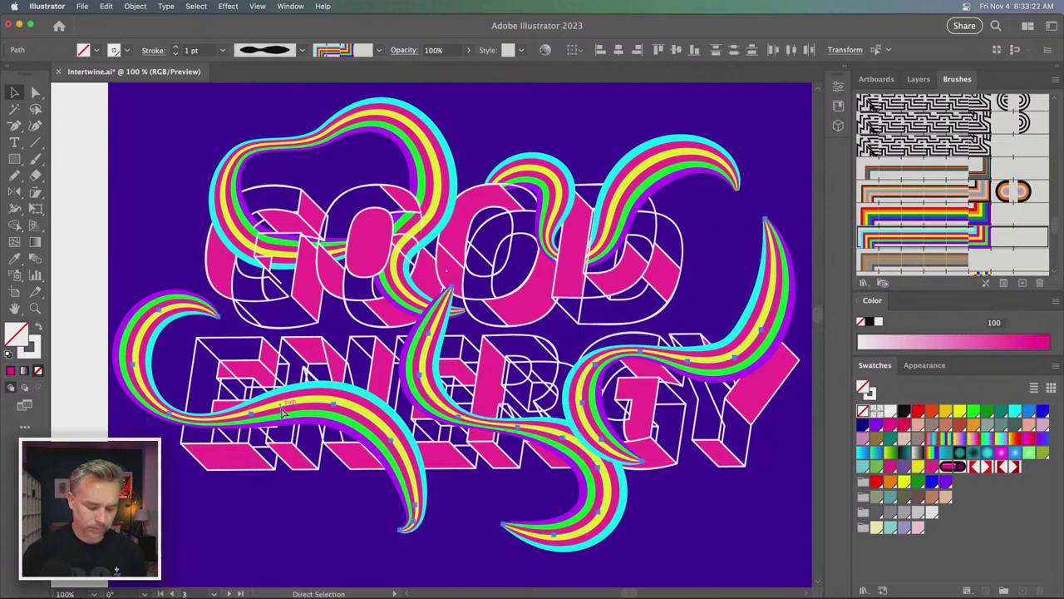
left_click(296, 447, "shift")
- Make an intertwine of the new strokes and ENERGY, lassoing the first overlap
left_click(136, 7)
mouse_move(140, 334)
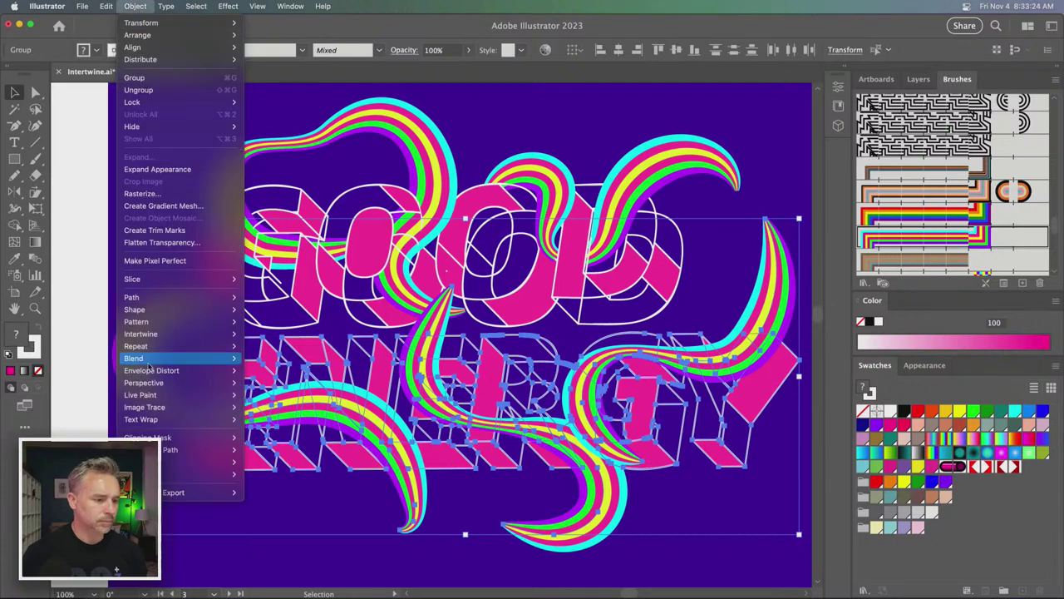
left_click(257, 333)
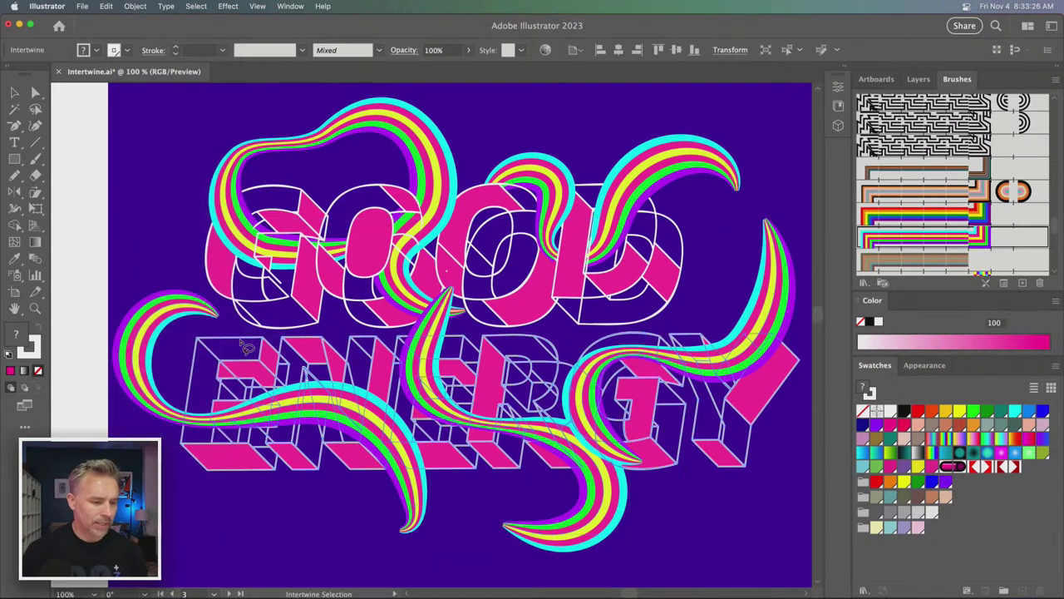
scroll(463, 346, "up", 3)
scroll(463, 346, "left", 3)
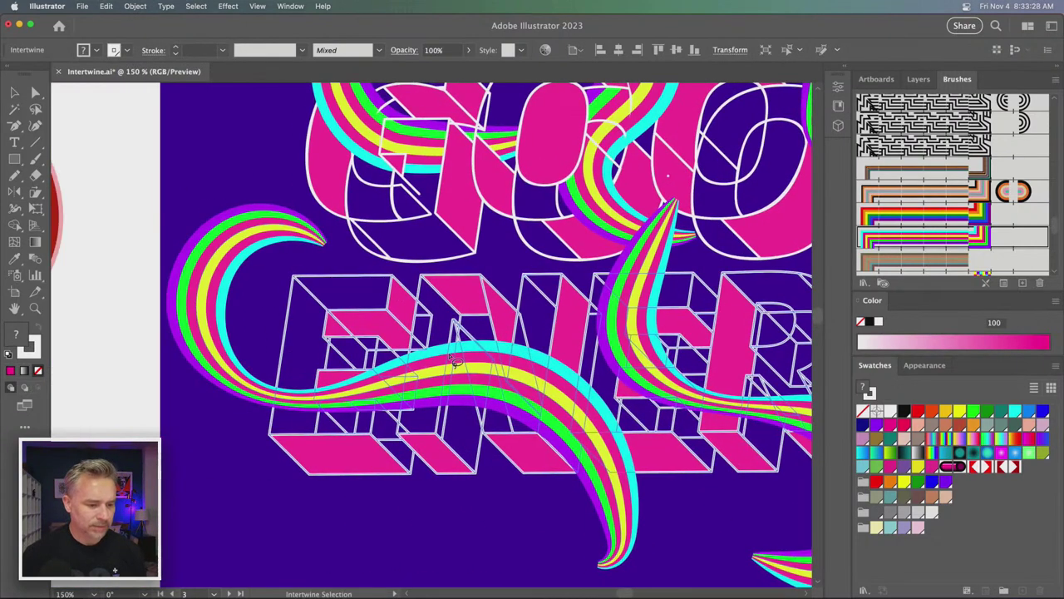
left_click_drag(314, 361, 439, 400)
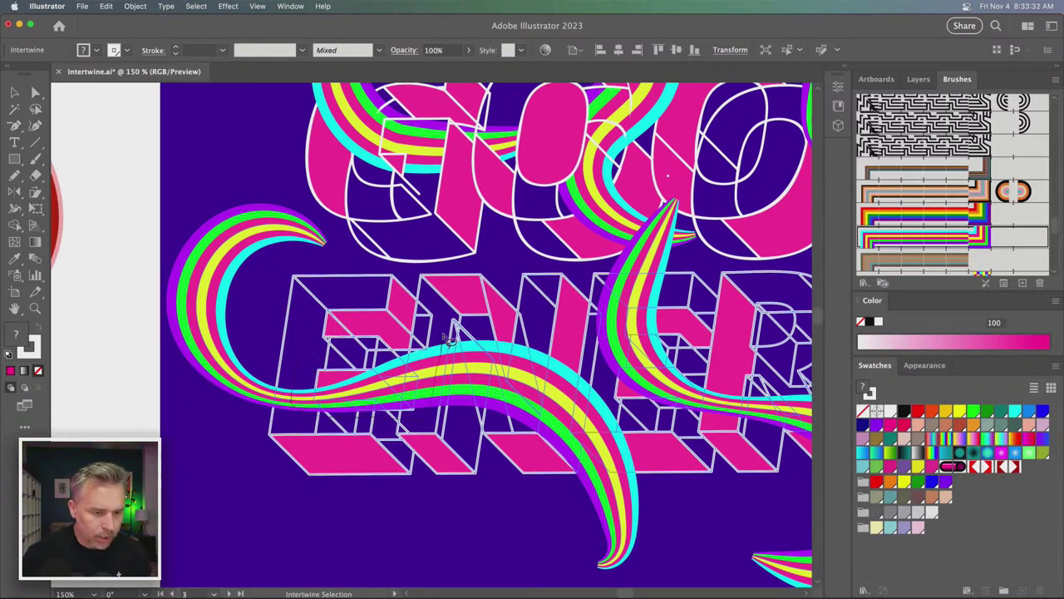
scroll(320, 325, "right", 5)
scroll(321, 325, "right", 3)
scroll(321, 325, "down", 1)
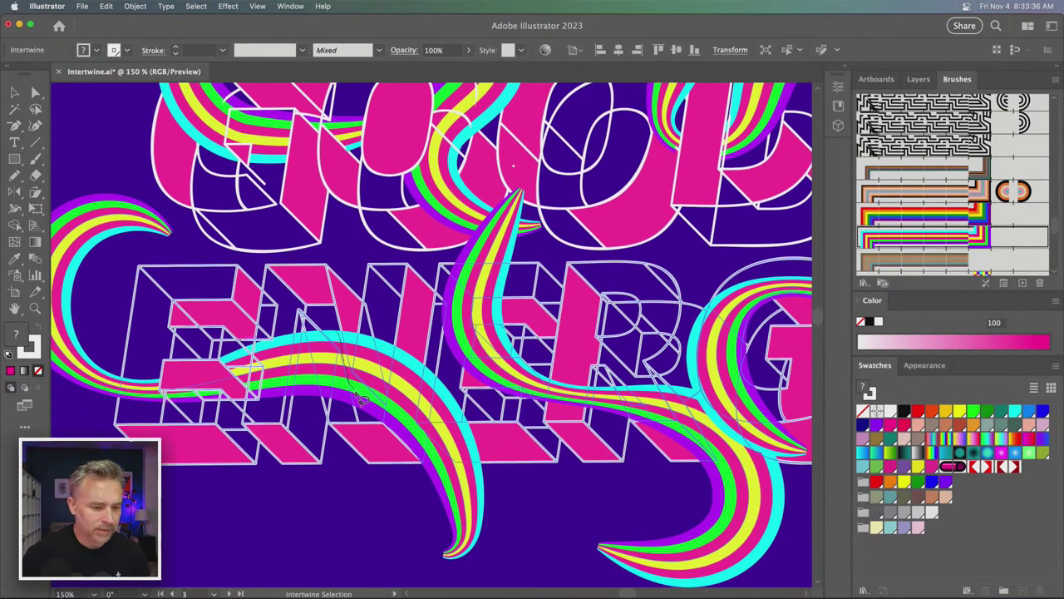
key("space")
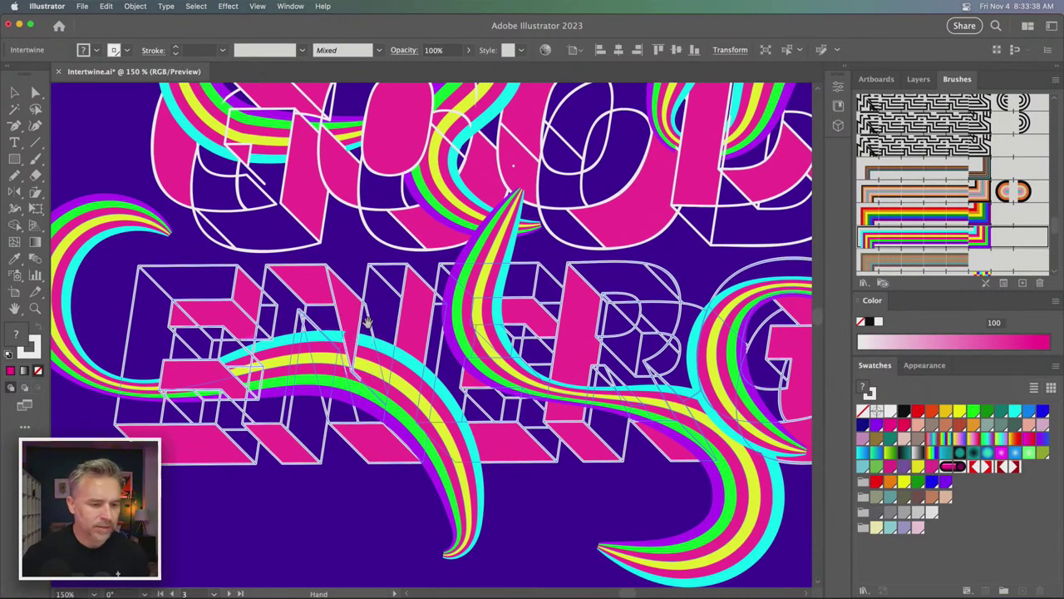
scroll(367, 322, "right", 5)
scroll(332, 299, "right", 5)
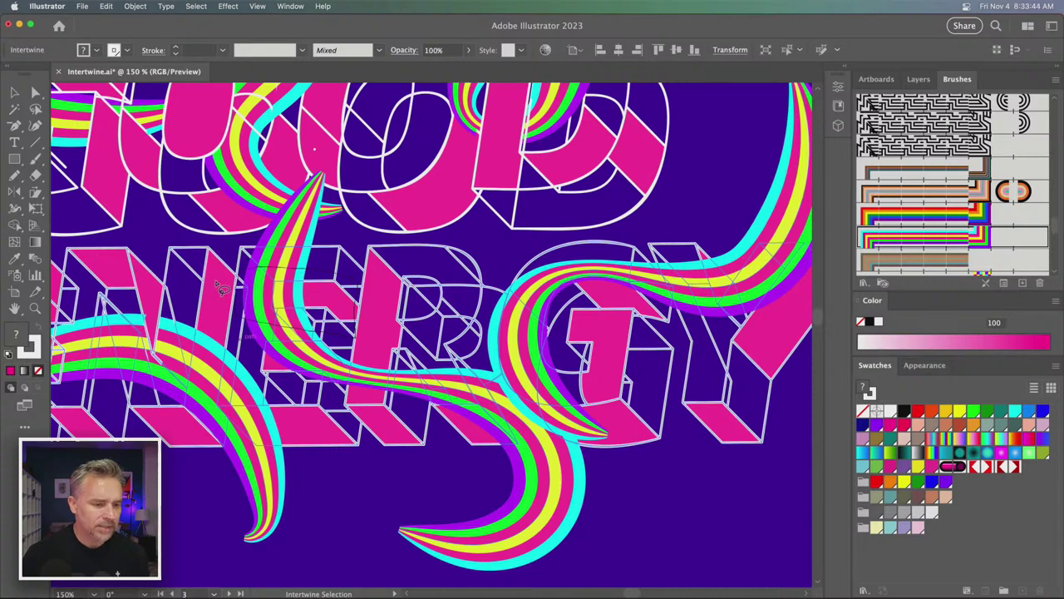
scroll(332, 304, "down", 3)
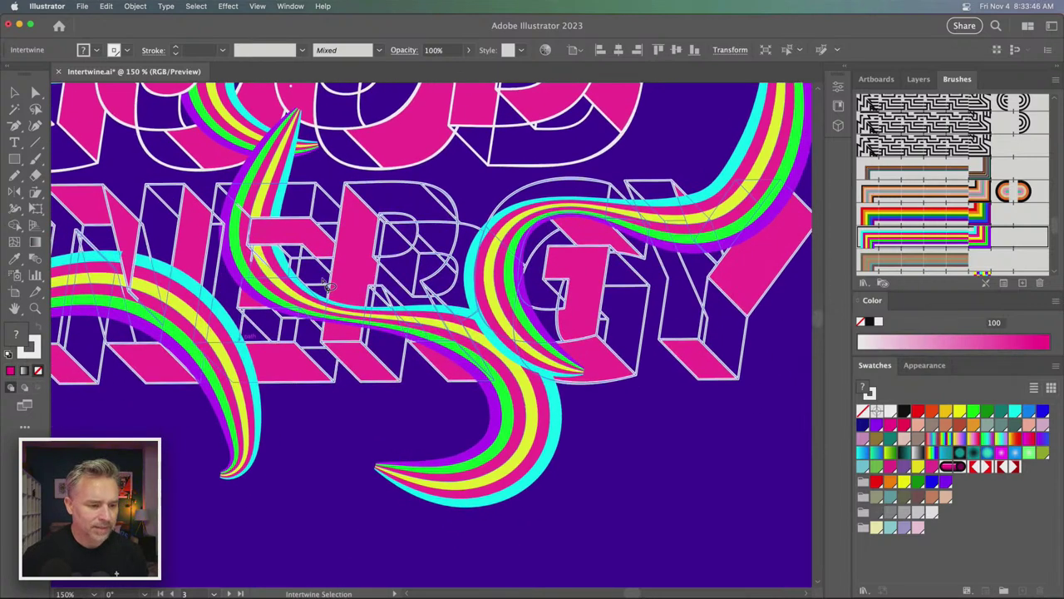
- Tuck the rainbow behind a pink ENERGY letter and bring the Y in front of its stroke
mouse_move(308, 344)
left_mouse_down()
mouse_move(381, 343)
mouse_move(394, 287)
mouse_move(325, 287)
mouse_move(310, 298)
left_mouse_up()
scroll(502, 281, "right", 5)
scroll(501, 281, "up", 3)
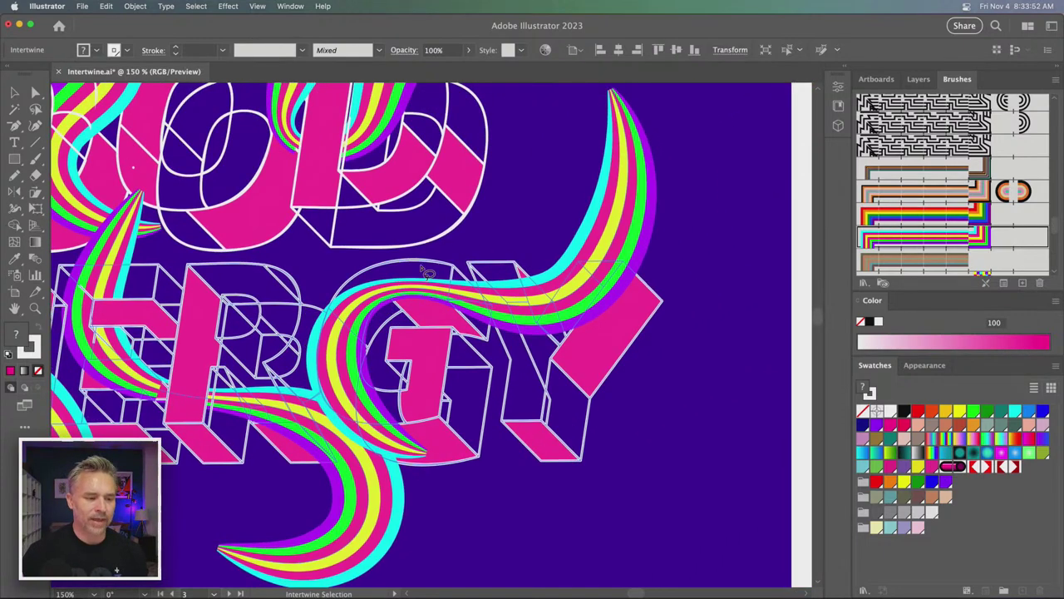
scroll(408, 262, "up", 2)
scroll(407, 262, "left", 2)
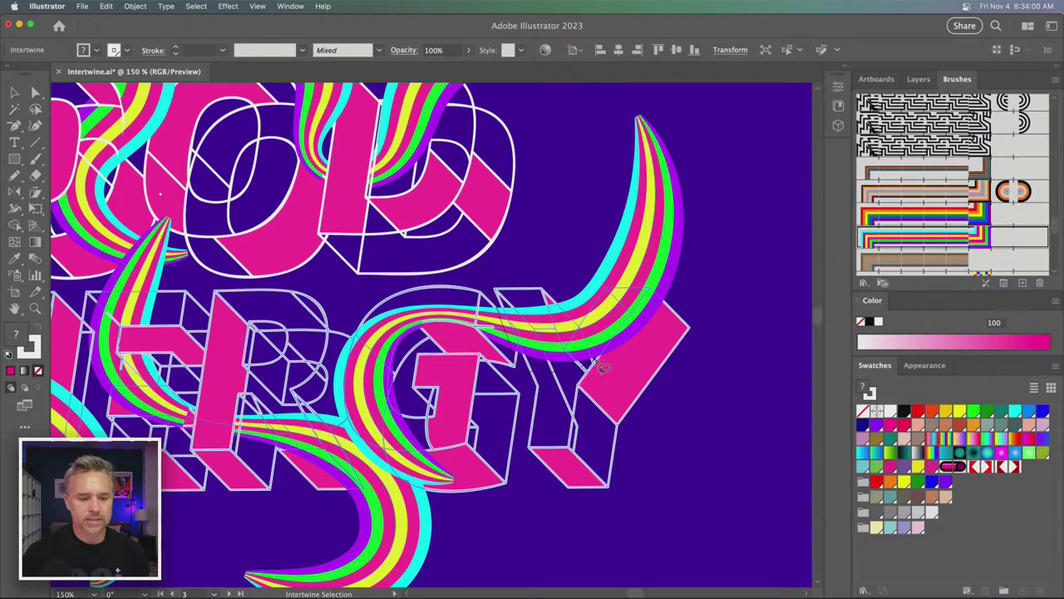
left_click_drag(600, 367, 475, 280)
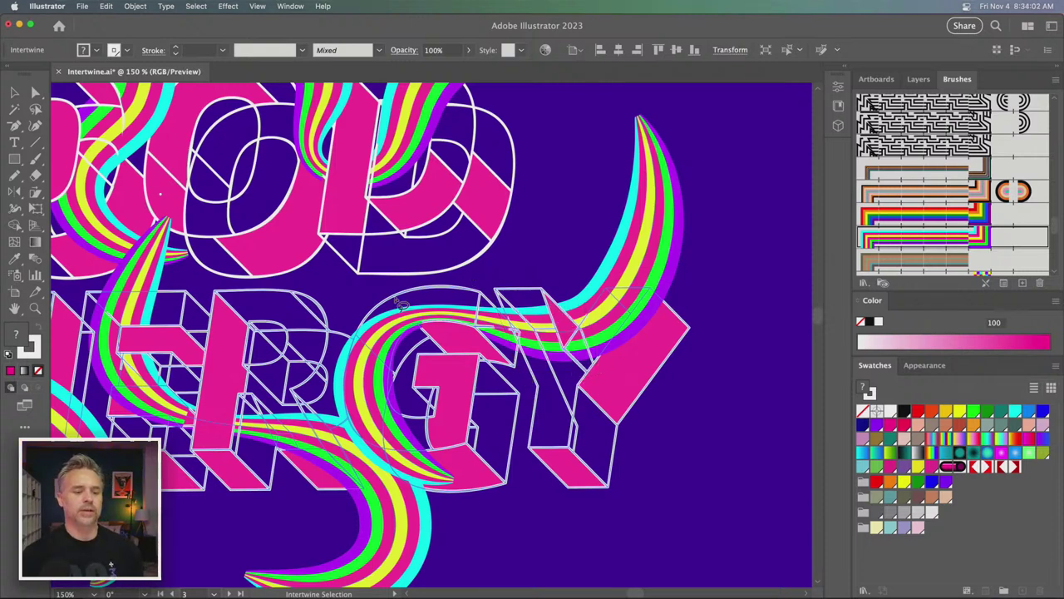
scroll(399, 306, "left", 5)
- Deselect everything and view the whole GOOD ENERGY artboard at 100% zoom
left_click(15, 94)
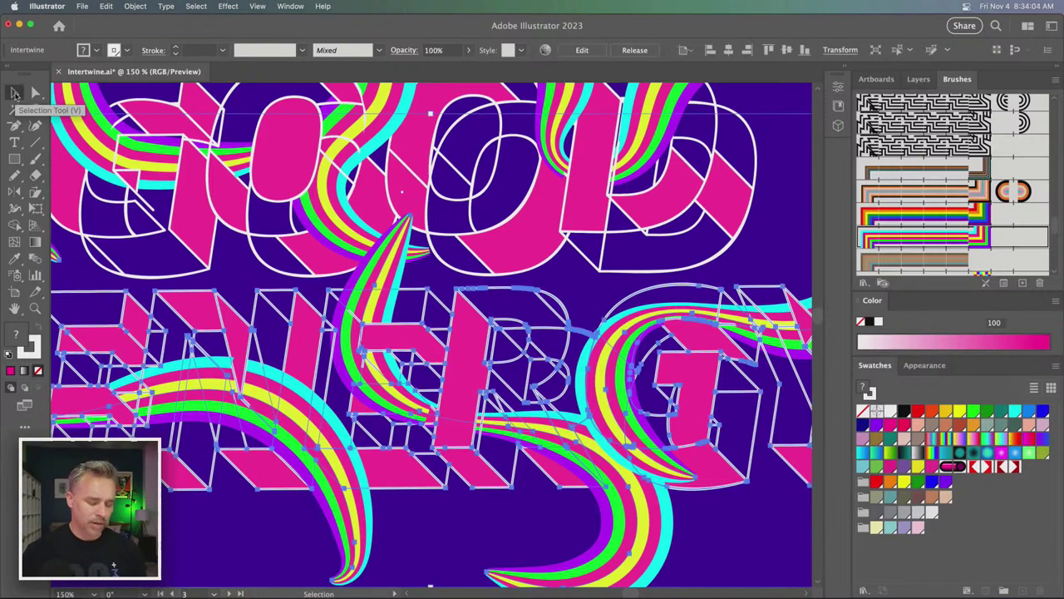
key("ctrl+minus")
key("ctrl+minus")
left_click(306, 487)
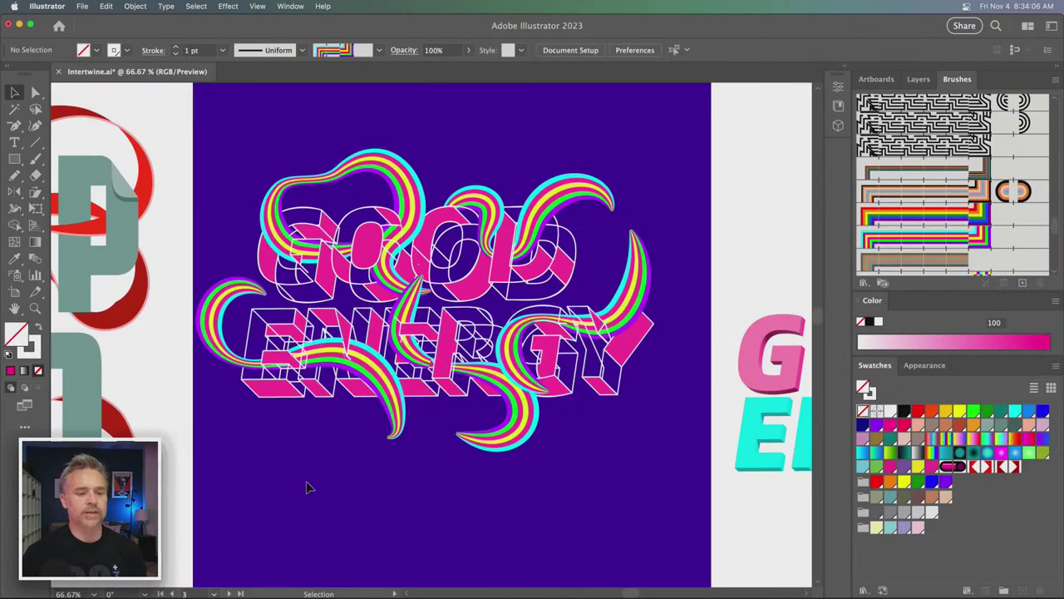
scroll(325, 499, "left", 2)
scroll(324, 498, "up", 1)
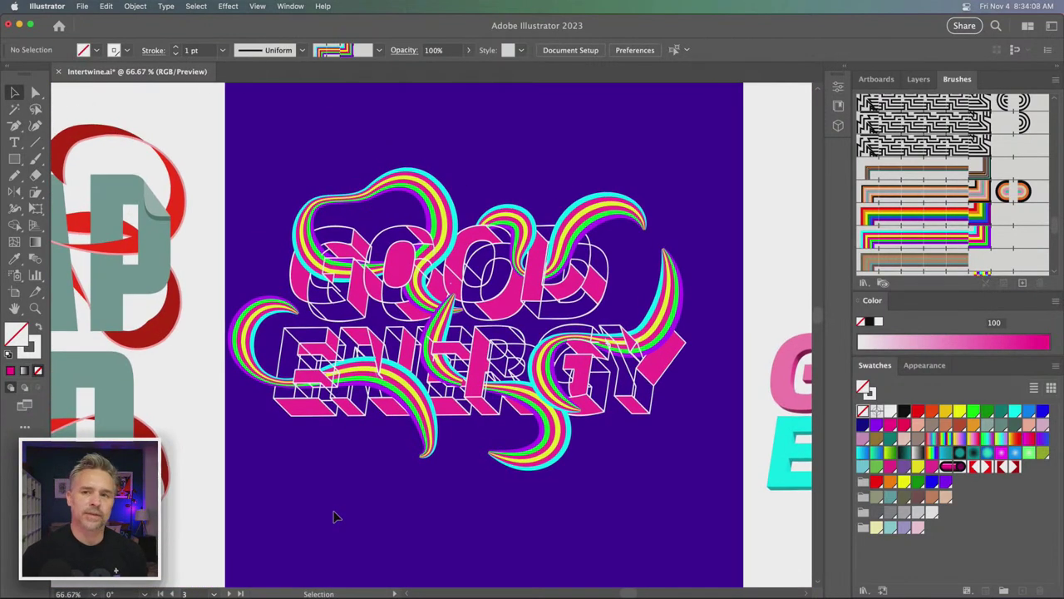
key("ctrl+plus")
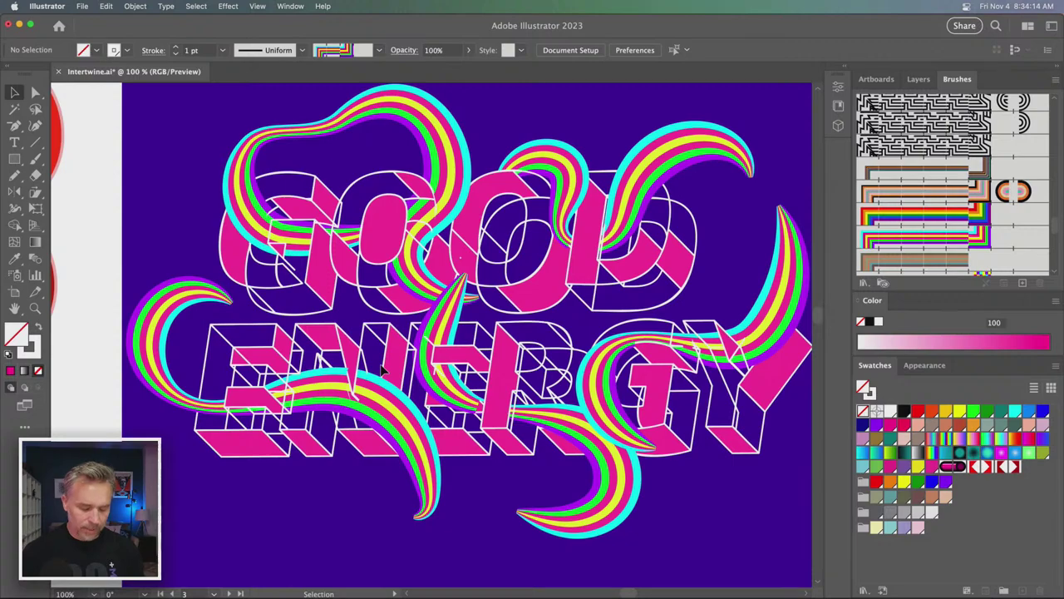
- Hide the interface in full-screen mode and center a closer view of the lettering
key("f")
key("f")
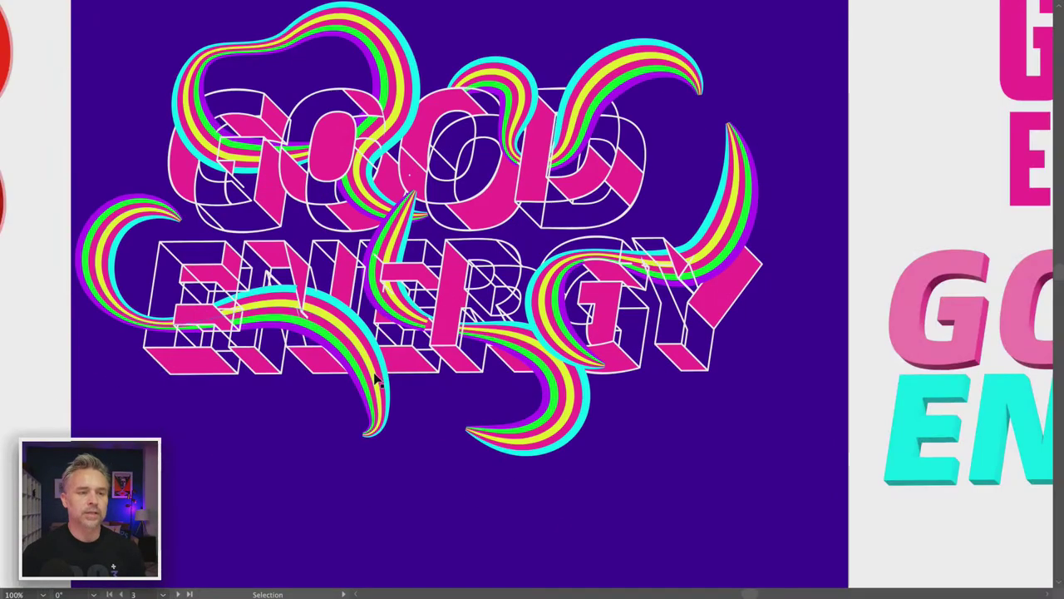
key("ctrl+plus")
mouse_move(114, 388)
left_mouse_down()
mouse_move(261, 483)
mouse_move(275, 474)
left_mouse_up()
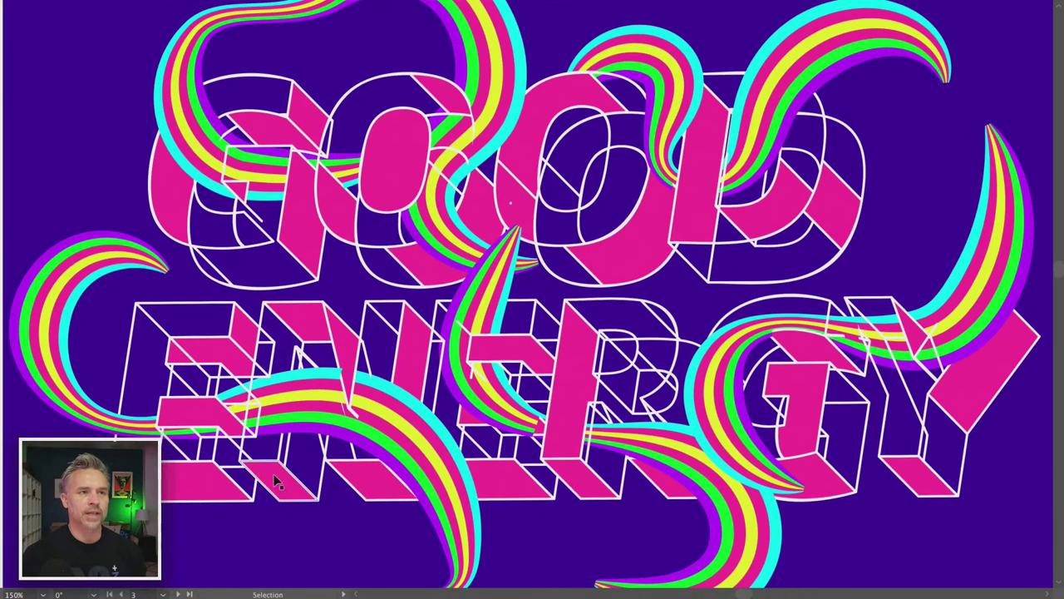
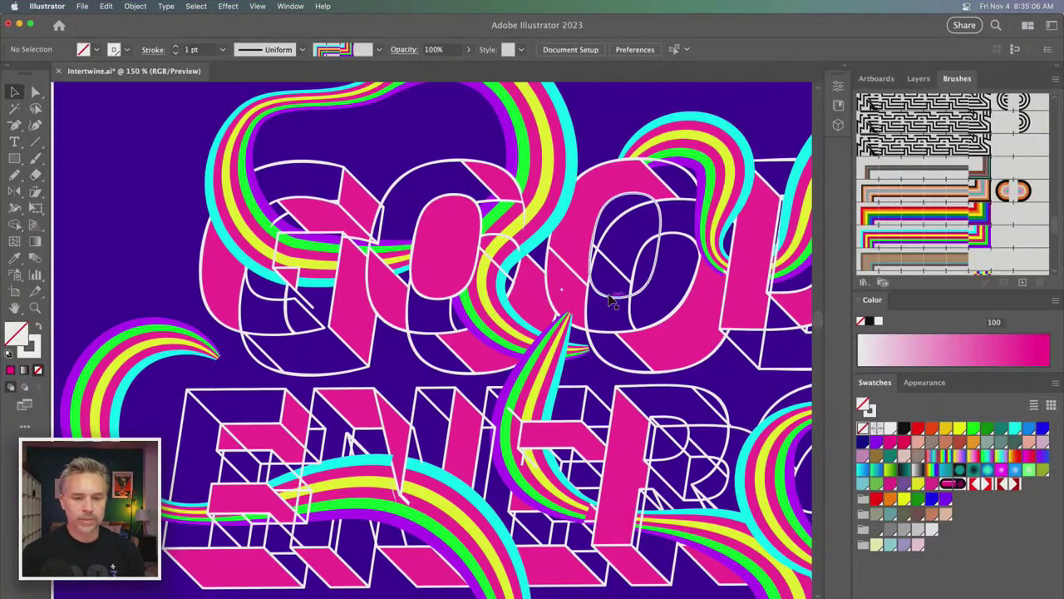
- Pull the upper ribbon's end down-left to tuck it, undoing the curve change
scroll(665, 299, "up", 3)
left_click_drag(247, 311, 421, 312)
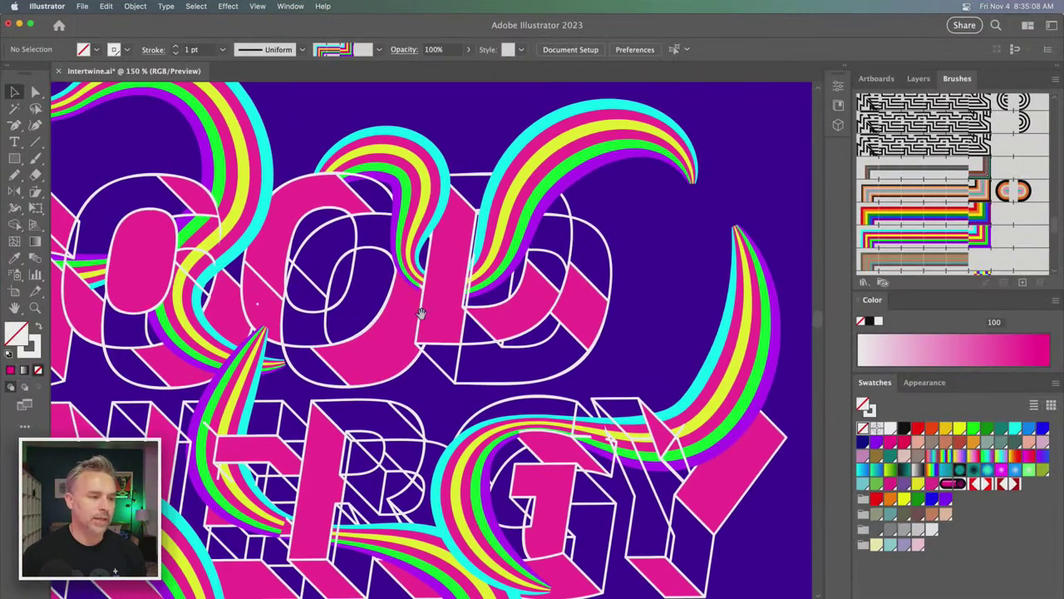
left_click(695, 183)
mouse_move(695, 183)
left_mouse_down()
mouse_move(639, 281)
mouse_move(764, 233)
left_mouse_up()
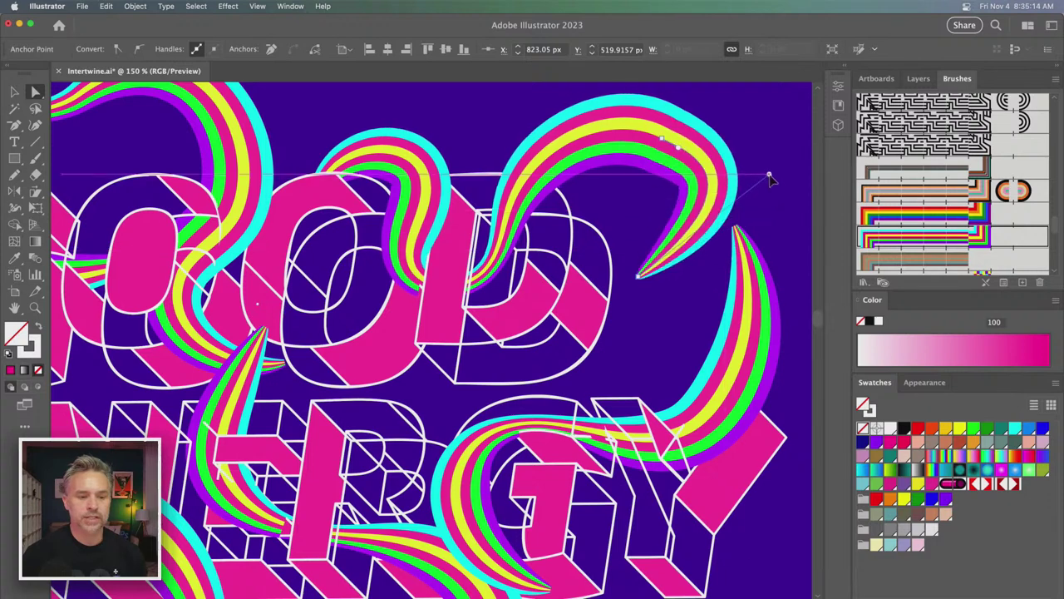
left_click_drag(639, 277, 611, 298)
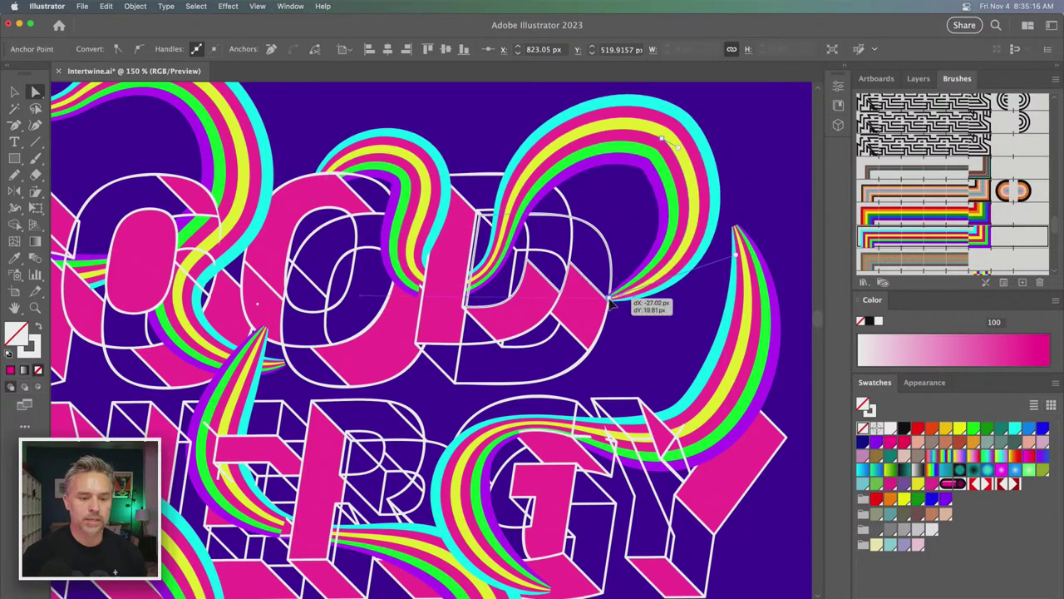
mouse_move(739, 265)
left_mouse_down()
mouse_move(790, 205)
mouse_move(727, 258)
left_mouse_up()
key("ctrl+z")
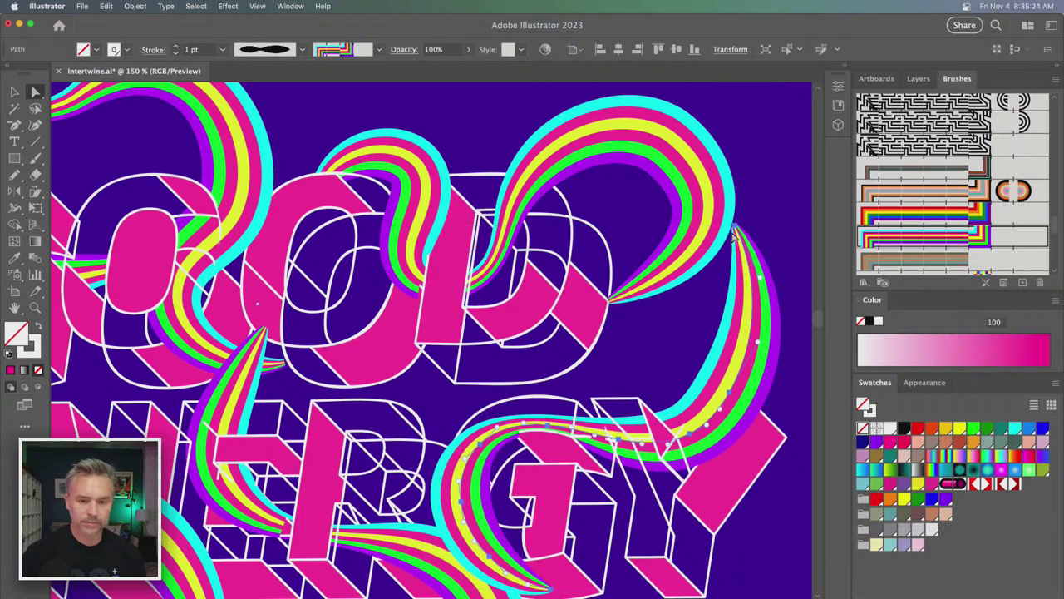
- Pull the lower ribbon's top end down and push its right curve outward
left_click(735, 229)
left_click_drag(735, 229, 722, 252)
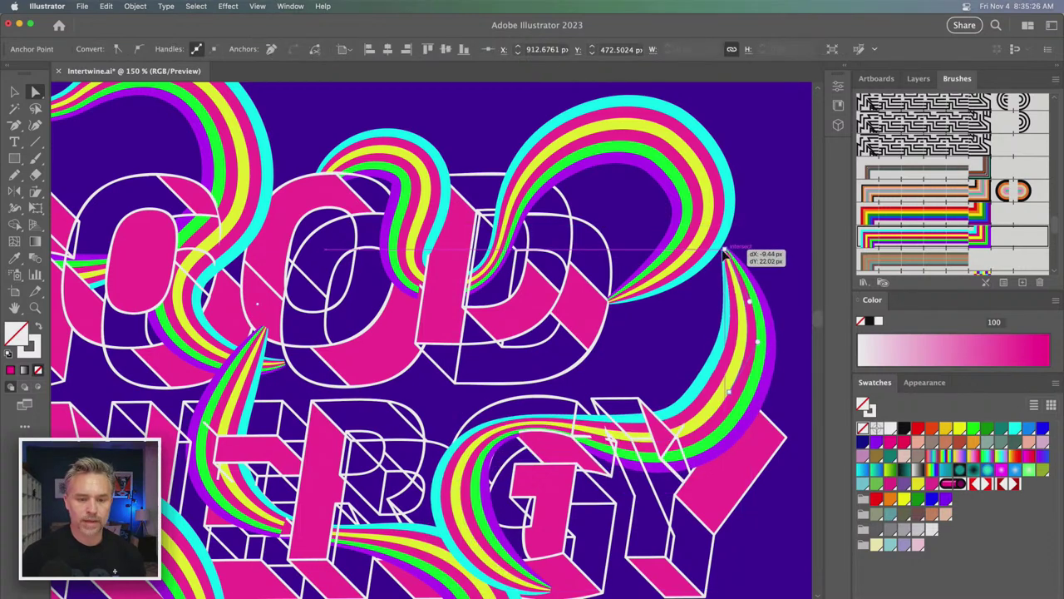
left_click_drag(746, 306, 760, 309)
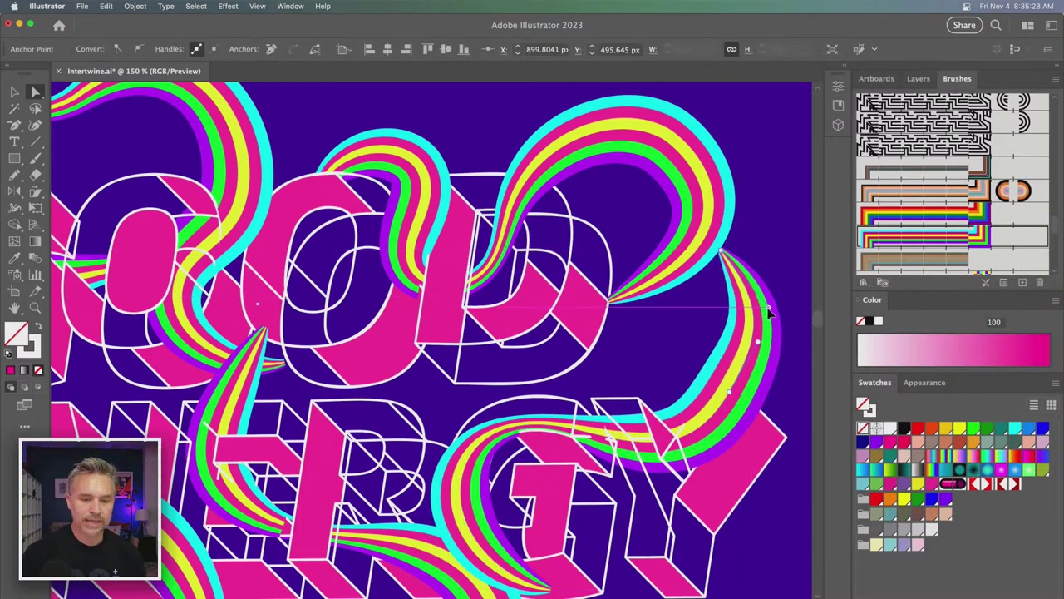
scroll(333, 309, "left", 5)
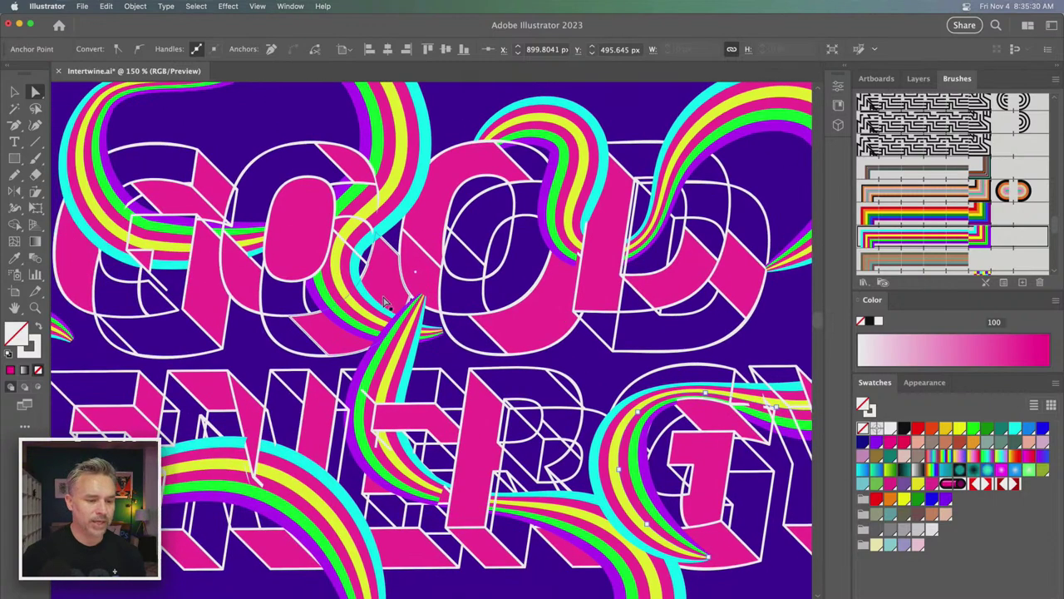
- Move the ribbon ends in the middle of GOOD and beside the G down and right
left_click(421, 299)
left_click_drag(421, 299, 439, 317)
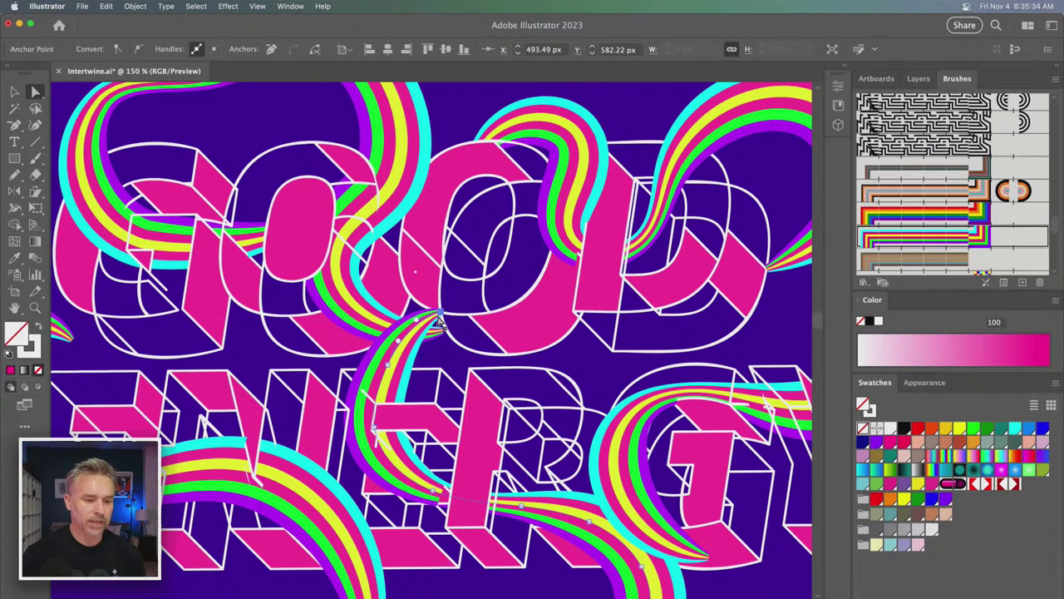
left_click_drag(440, 313, 442, 334)
scroll(318, 298, "left", 5)
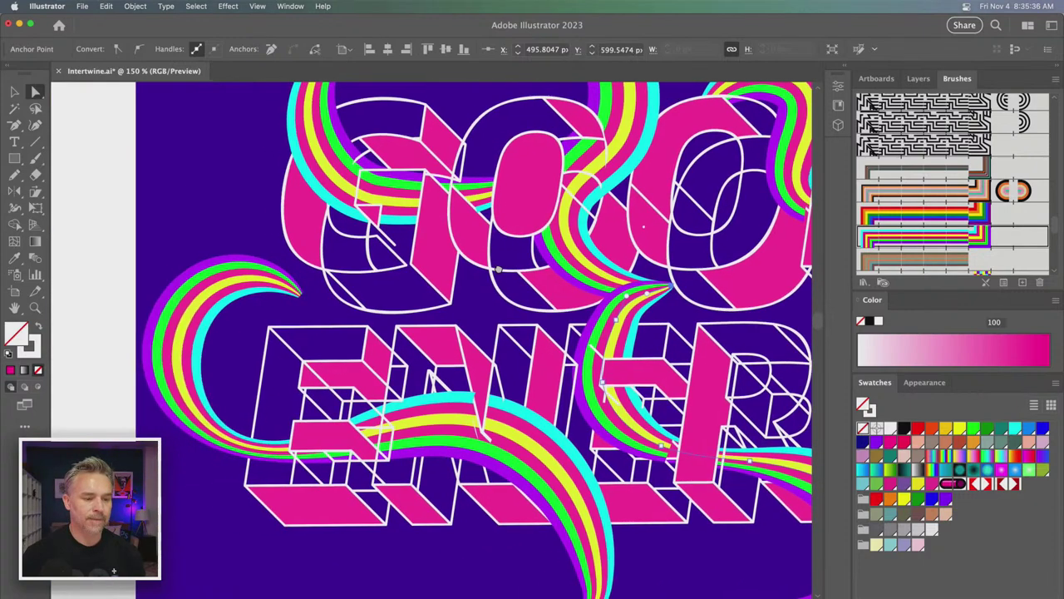
left_click_drag(319, 298, 341, 329)
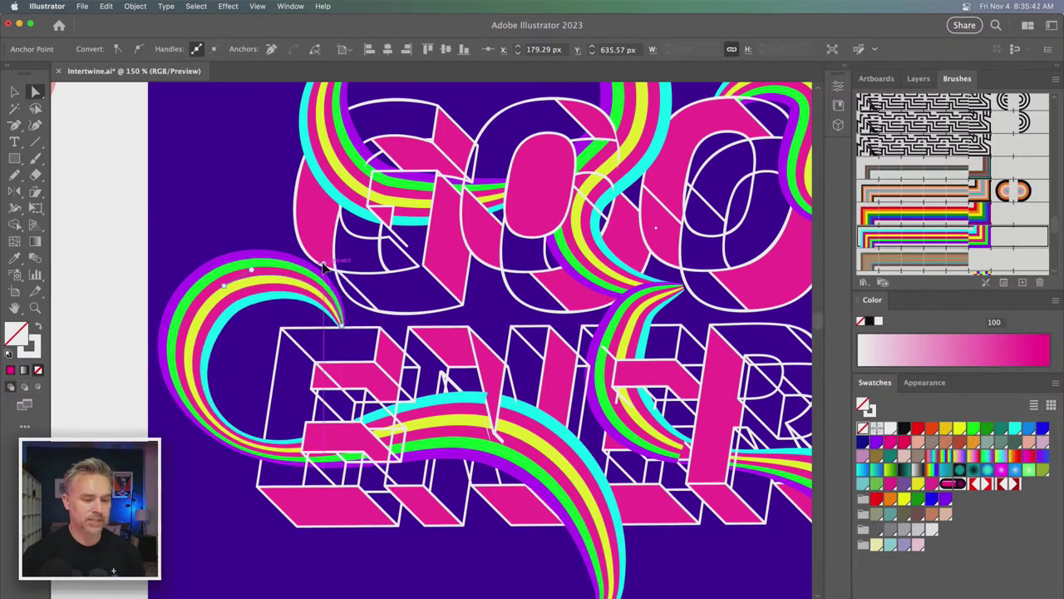
- Pull the ribbon end up-left and round out the bottom of the lower loop
scroll(457, 283, "down", 5)
scroll(457, 283, "right", 1)
left_click_drag(534, 421, 416, 329)
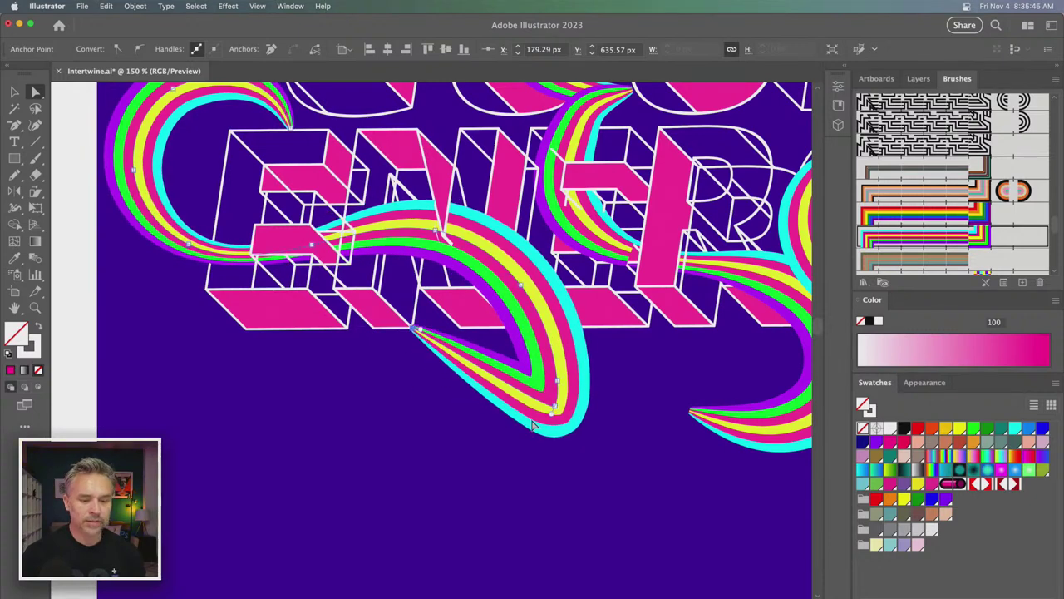
left_click_drag(549, 416, 507, 479)
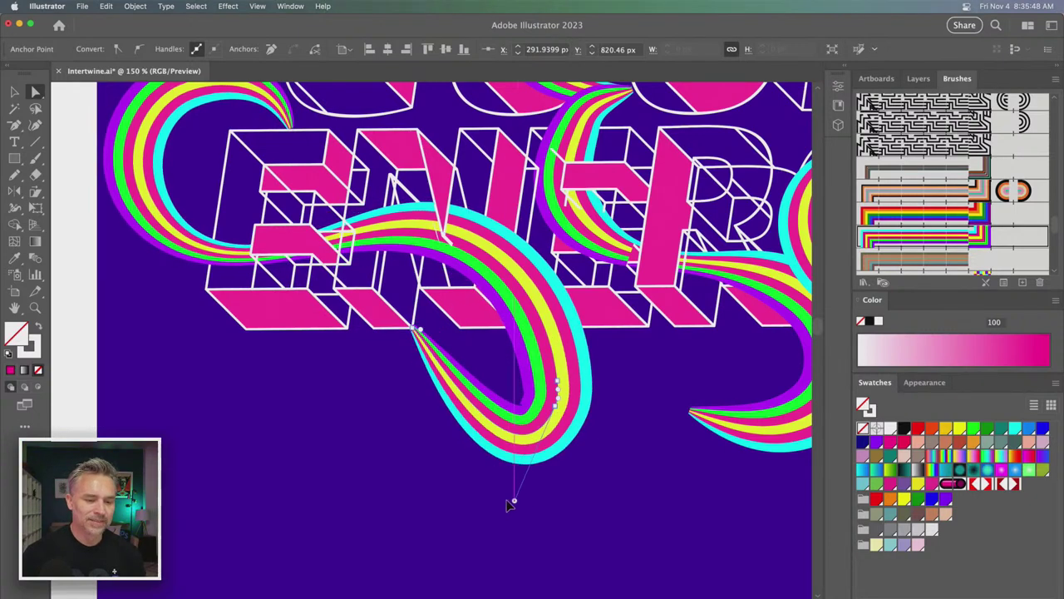
left_click_drag(556, 382, 570, 383)
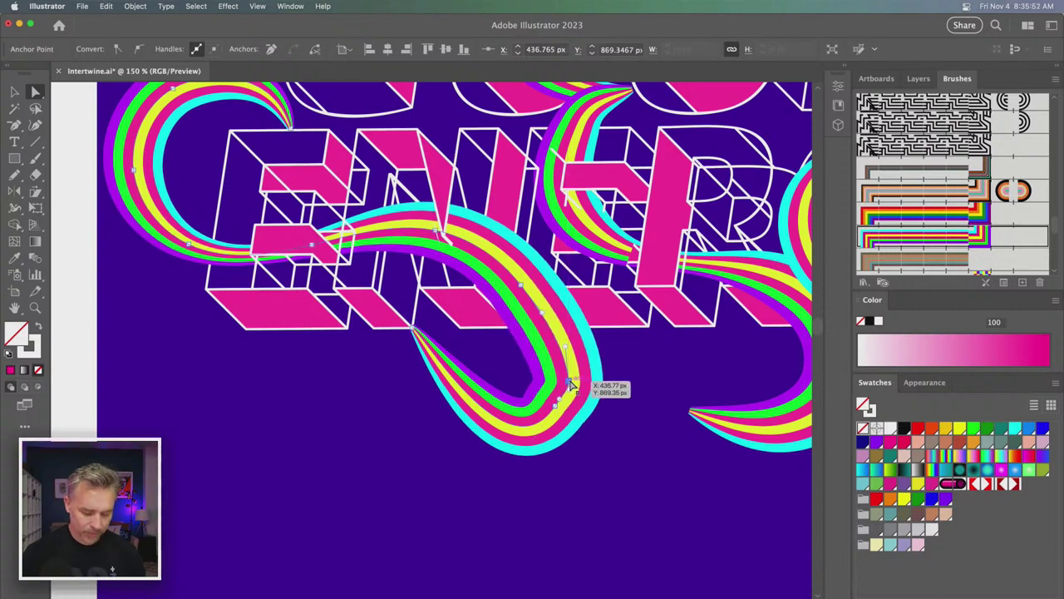
- Delete the loop's extra point and convert its corners into smooth curves
key("p")
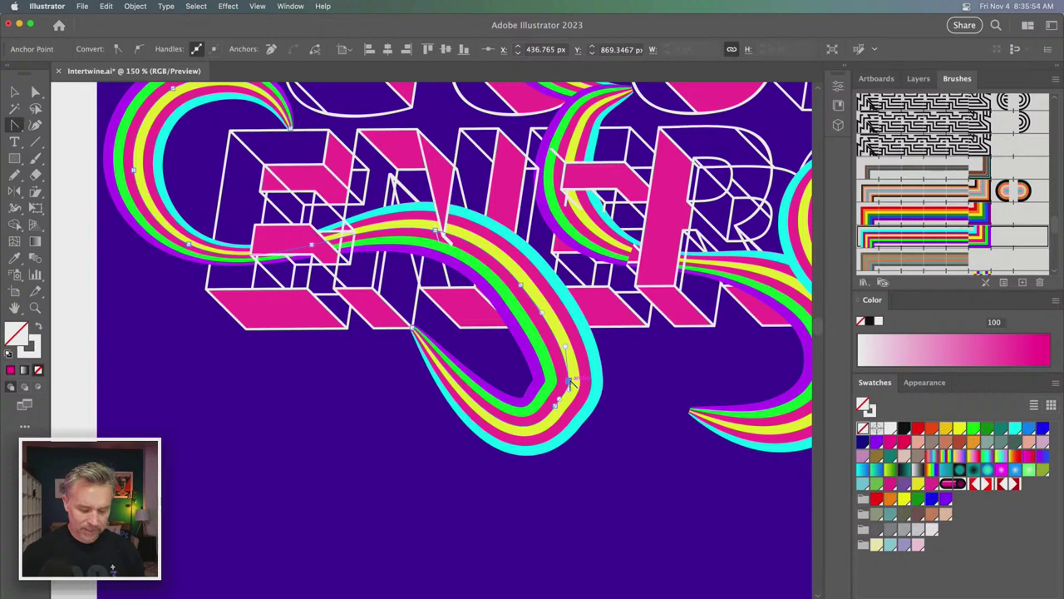
left_click(571, 383)
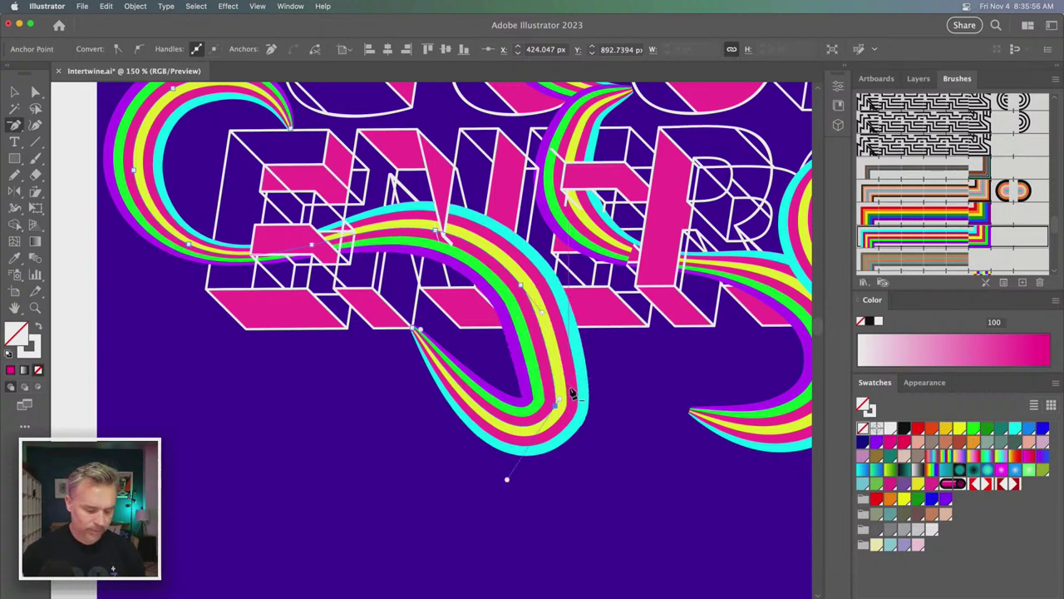
left_click_drag(556, 406, 473, 474)
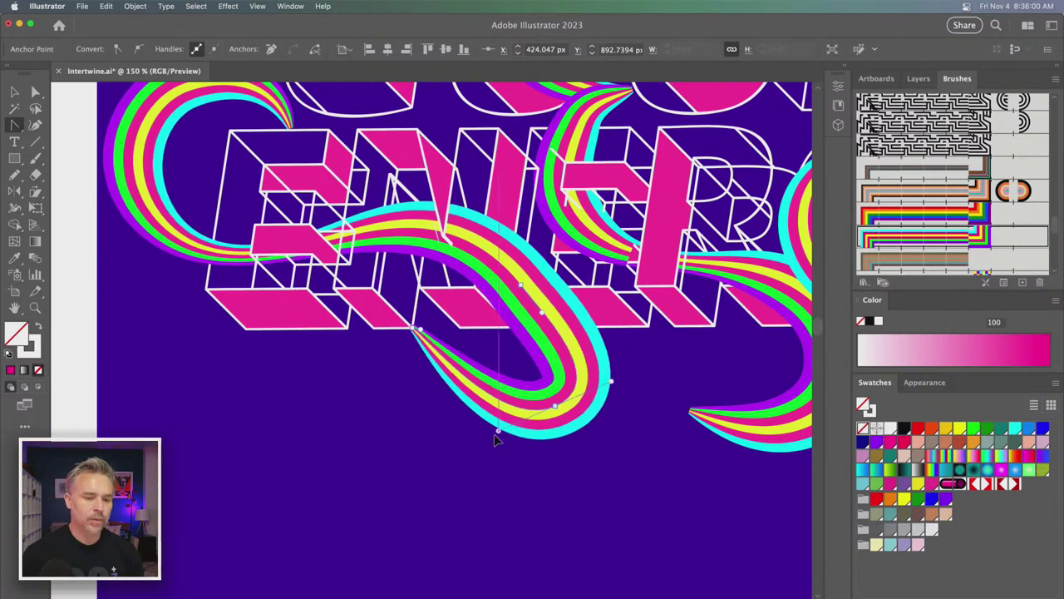
left_click_drag(474, 474, 517, 439)
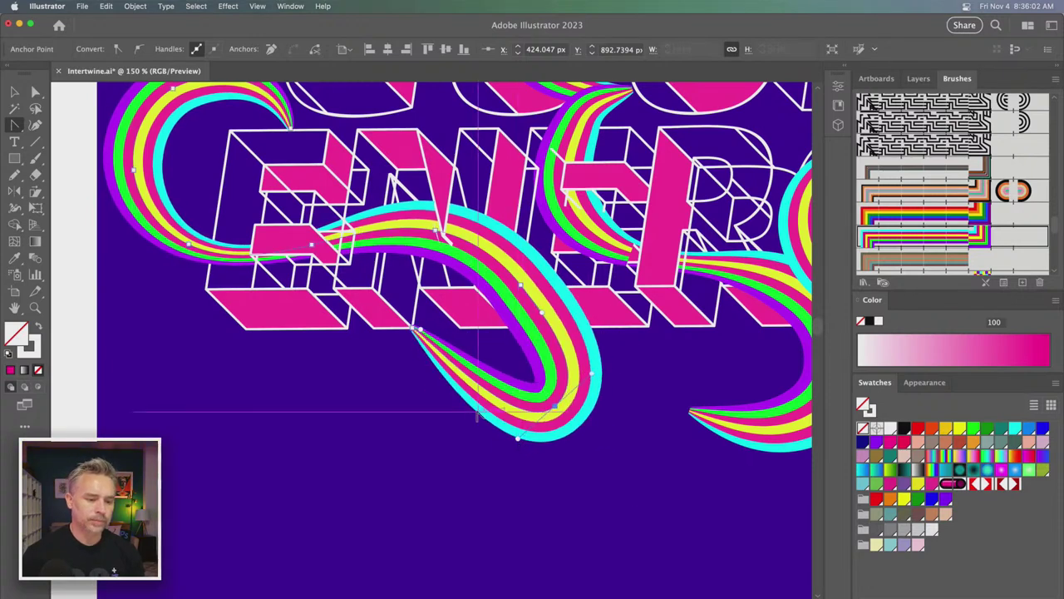
left_click_drag(412, 329, 462, 203)
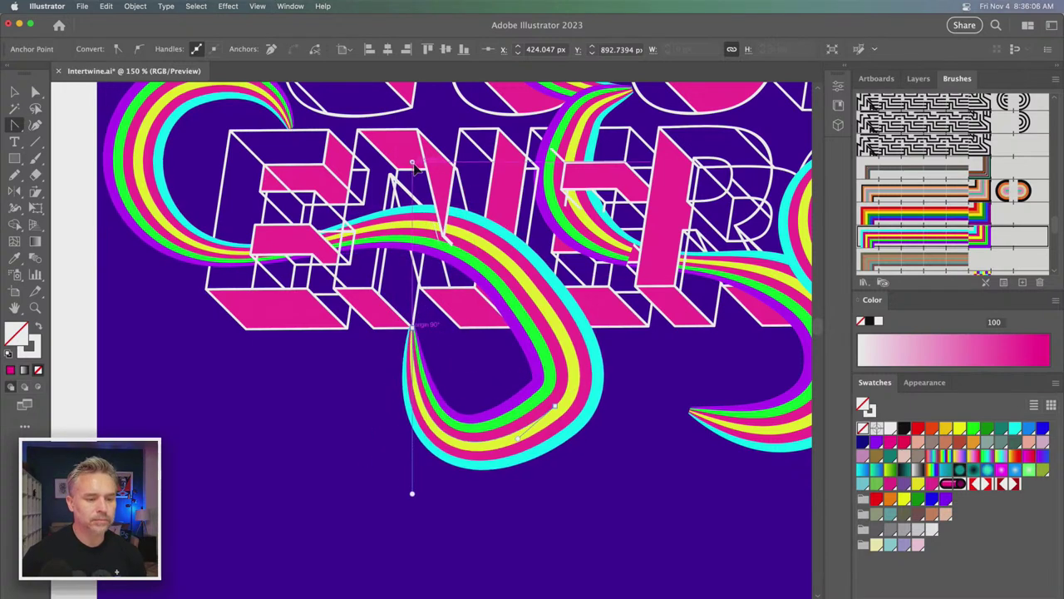
left_click_drag(462, 203, 453, 222)
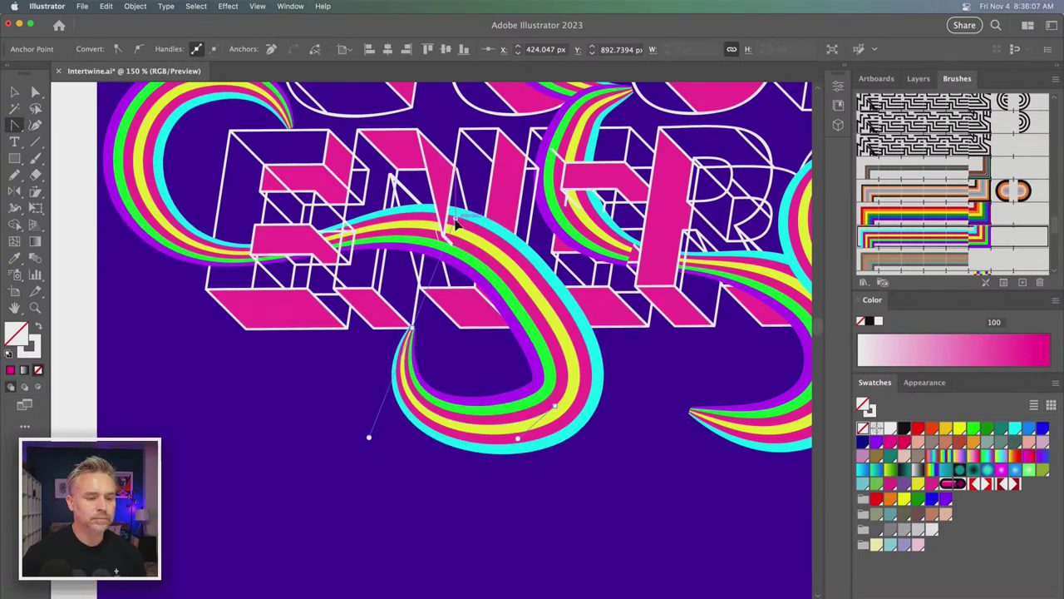
- Widen the loop, pull the right ribbon's end up-left, and zoom out to the whole artwork
left_click(35, 91)
left_click_drag(410, 328, 458, 330)
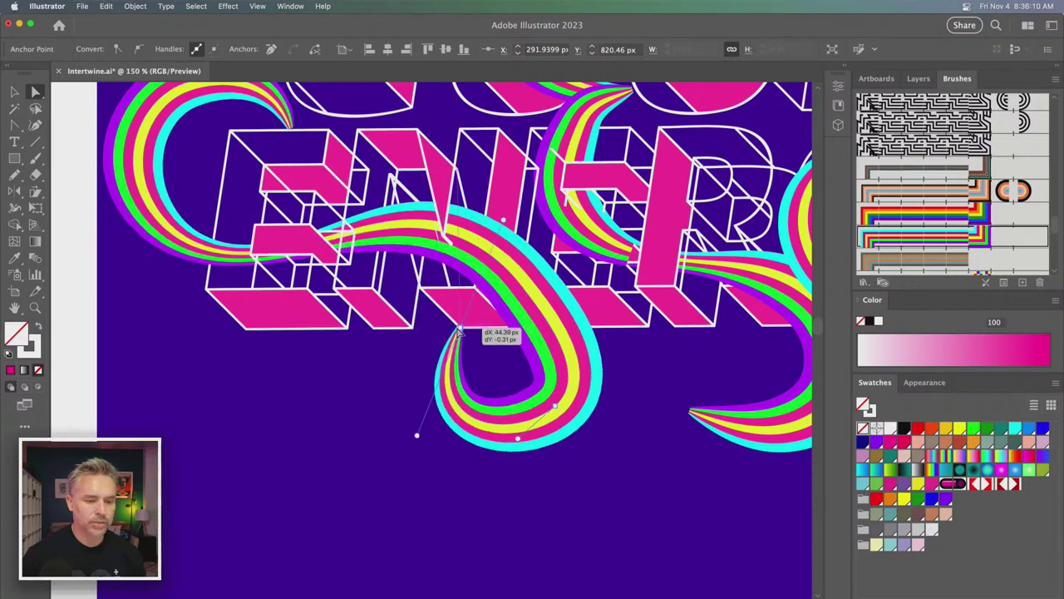
left_click_drag(416, 434, 385, 426)
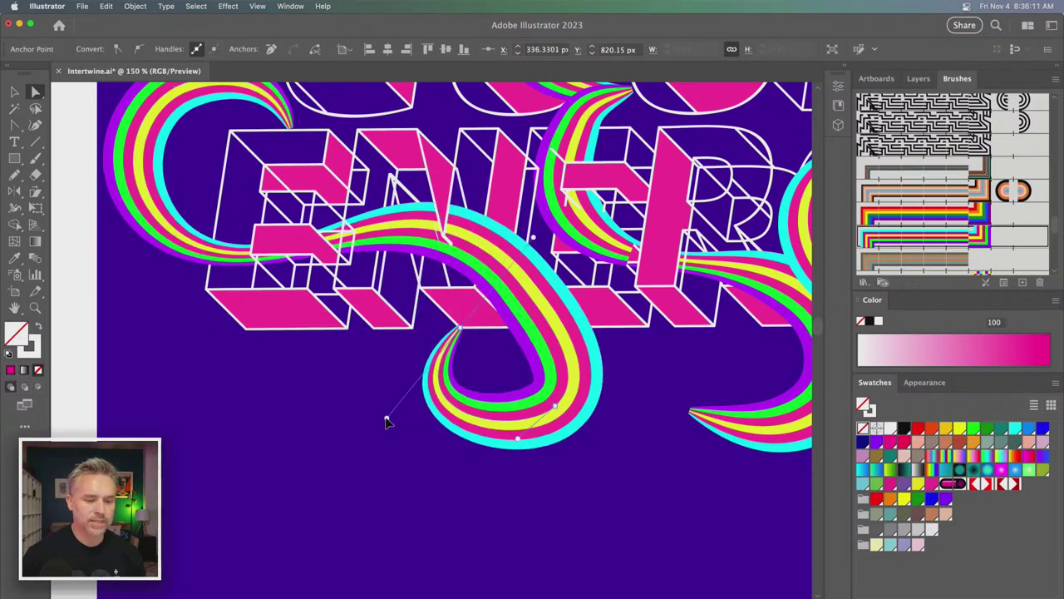
left_click(532, 501)
scroll(190, 505, "right", 5)
scroll(291, 523, "up", 3)
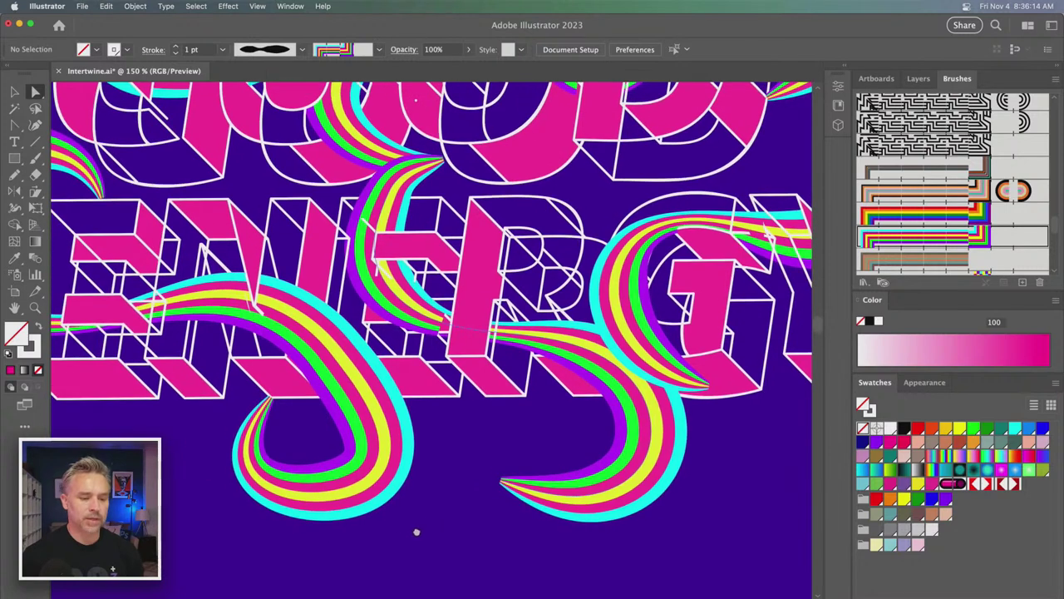
left_click_drag(508, 497, 462, 401)
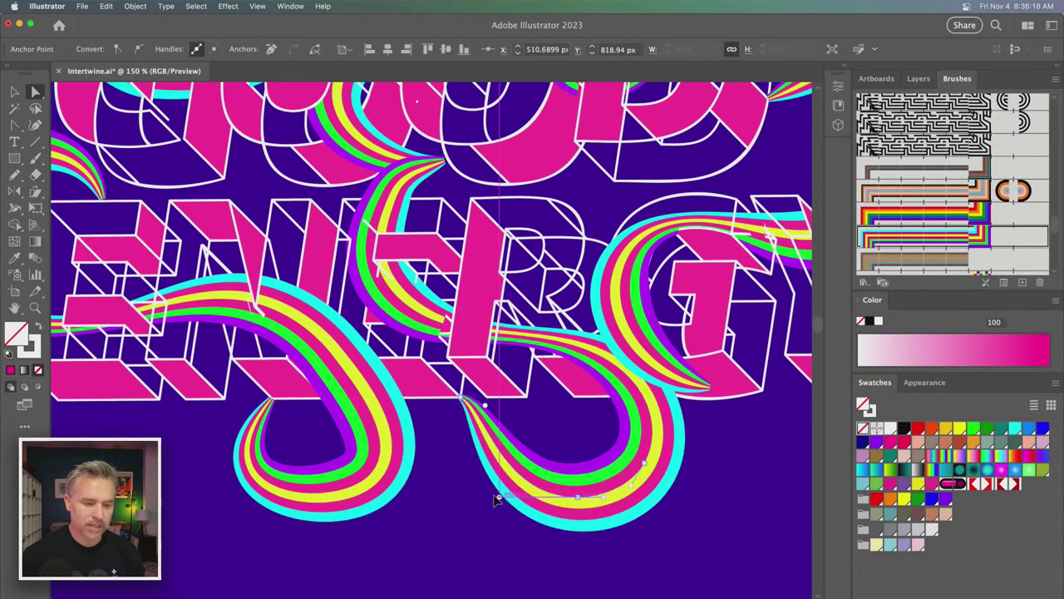
key("super+minus")
key("super+minus")
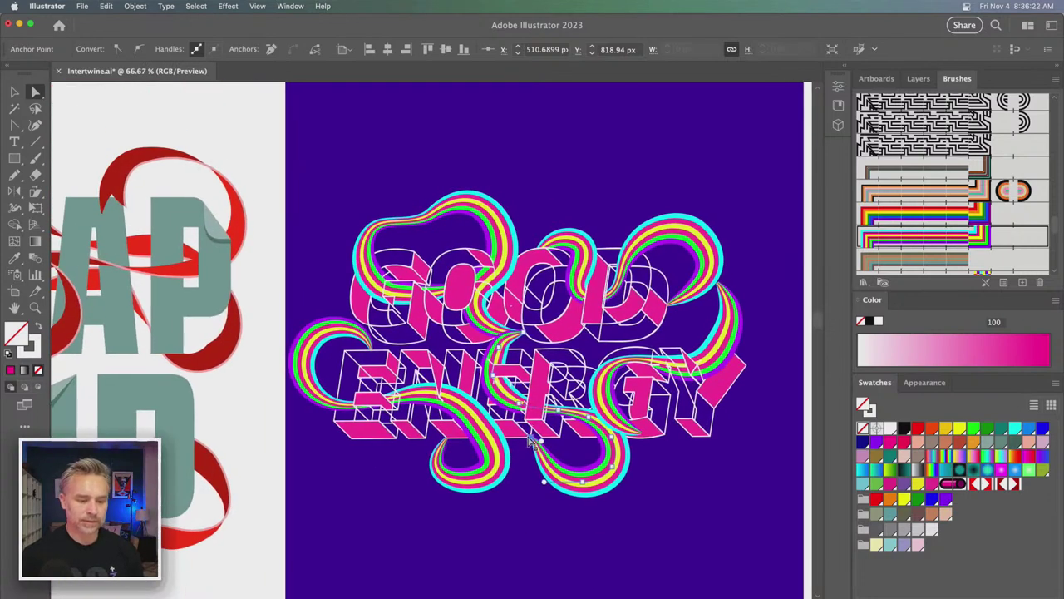
- Nudge the ribbon's bottom point and clear the point selection
mouse_move(532, 441)
left_mouse_down()
mouse_move(518, 426)
mouse_move(566, 435)
left_mouse_up()
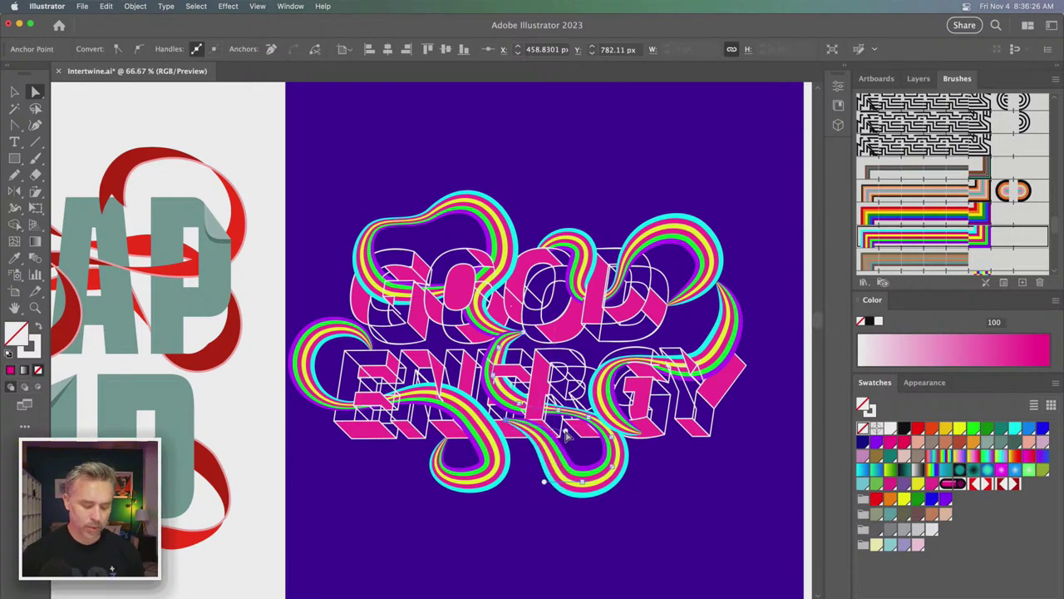
key("super+plus")
key("super+plus")
left_click(15, 91)
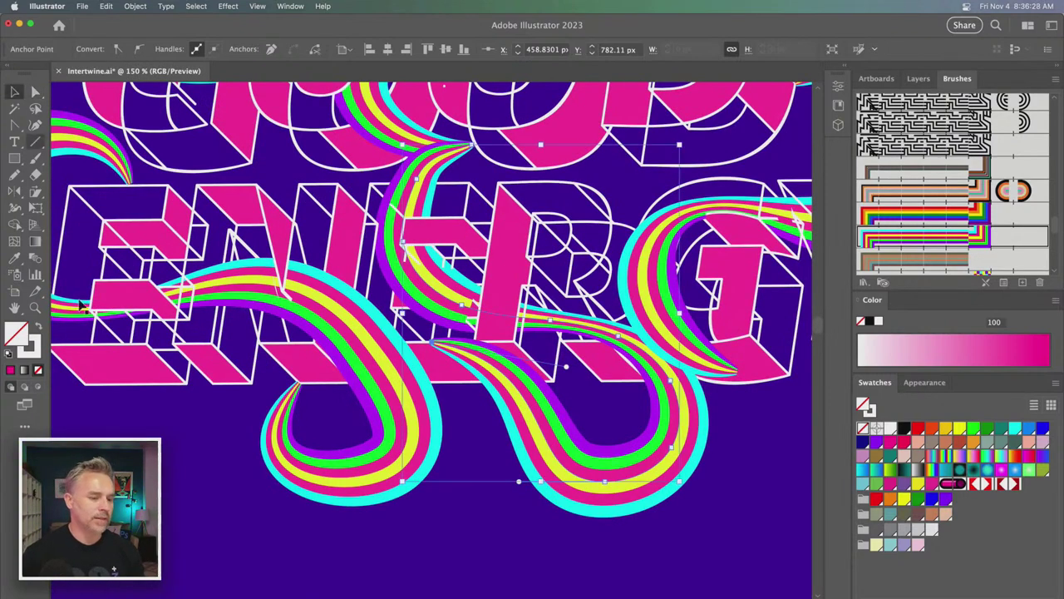
left_click(135, 429)
- Edit the Intertwine overlaps to send the ribbon behind the pink letter block
left_click(337, 343)
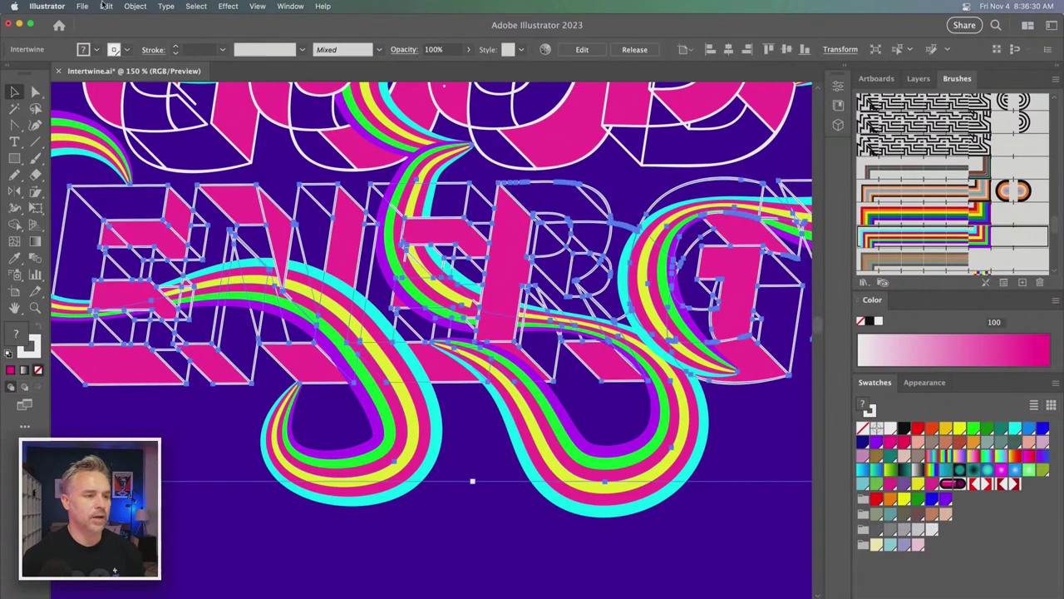
left_click(126, 6)
mouse_move(136, 322)
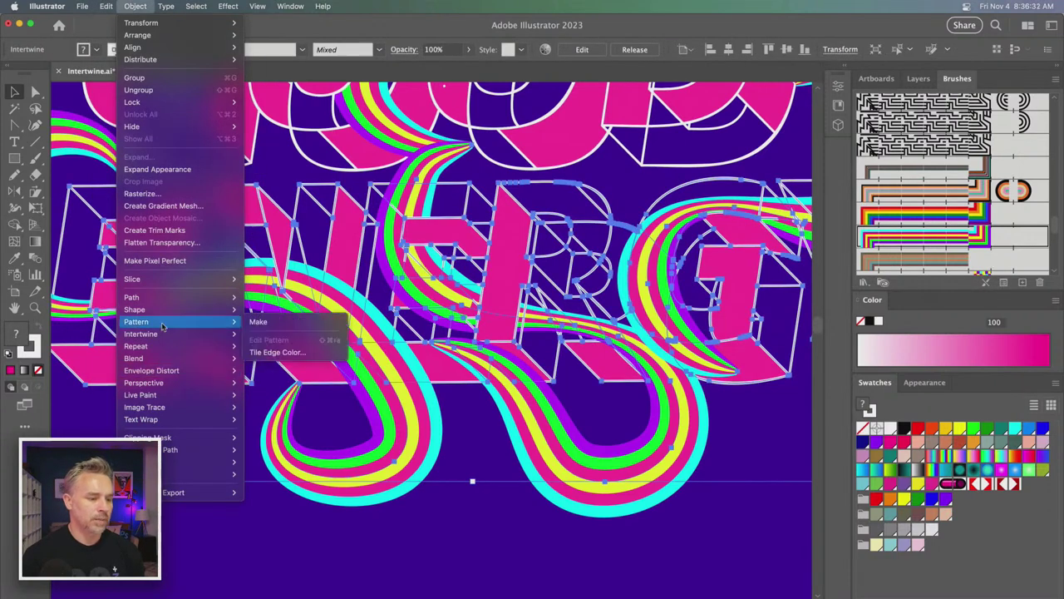
left_click(277, 363)
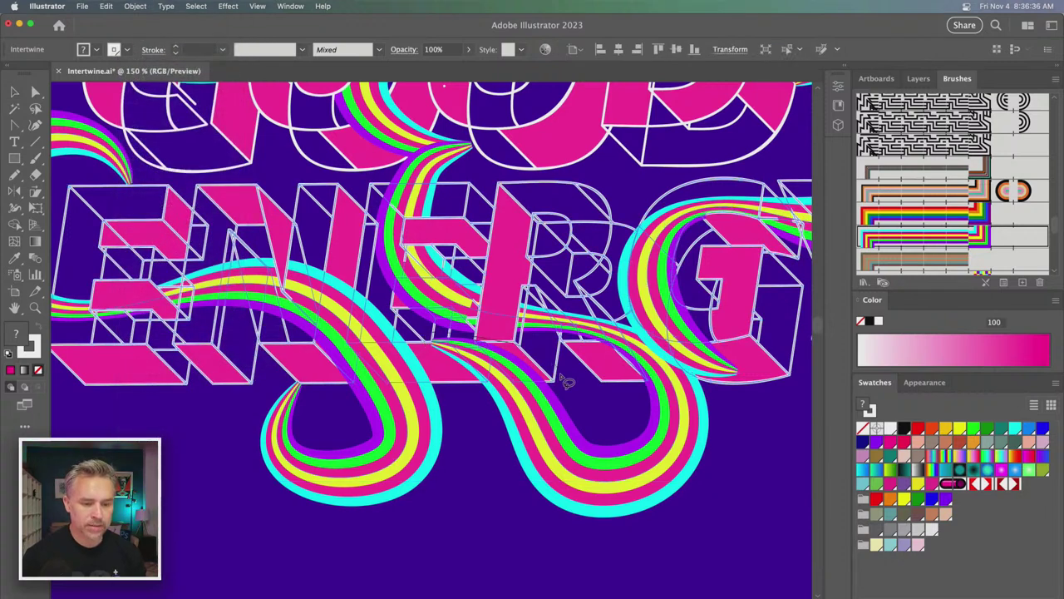
left_click(440, 372)
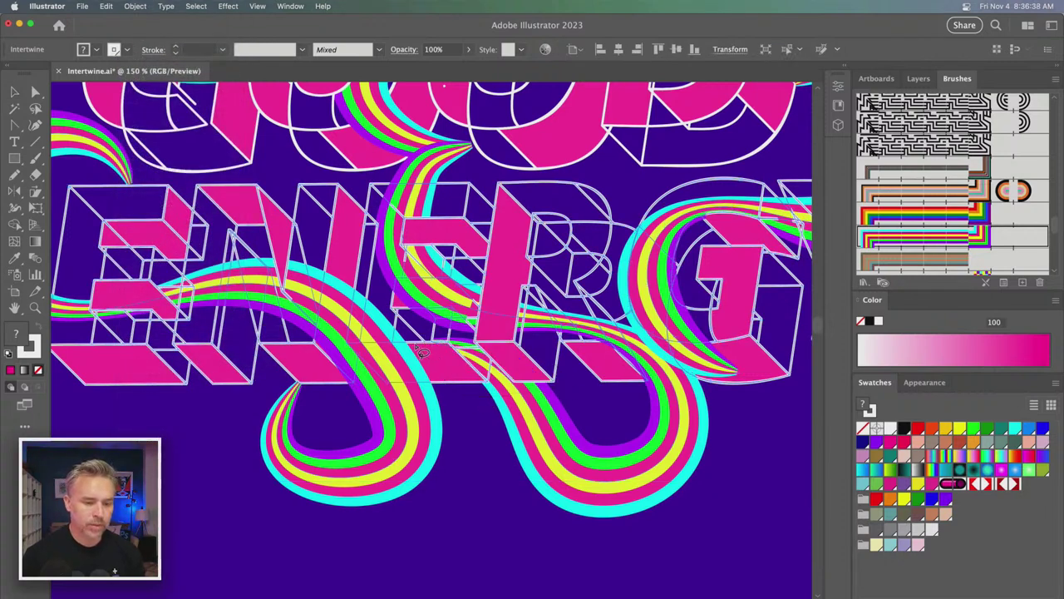
left_click_drag(462, 260, 267, 317)
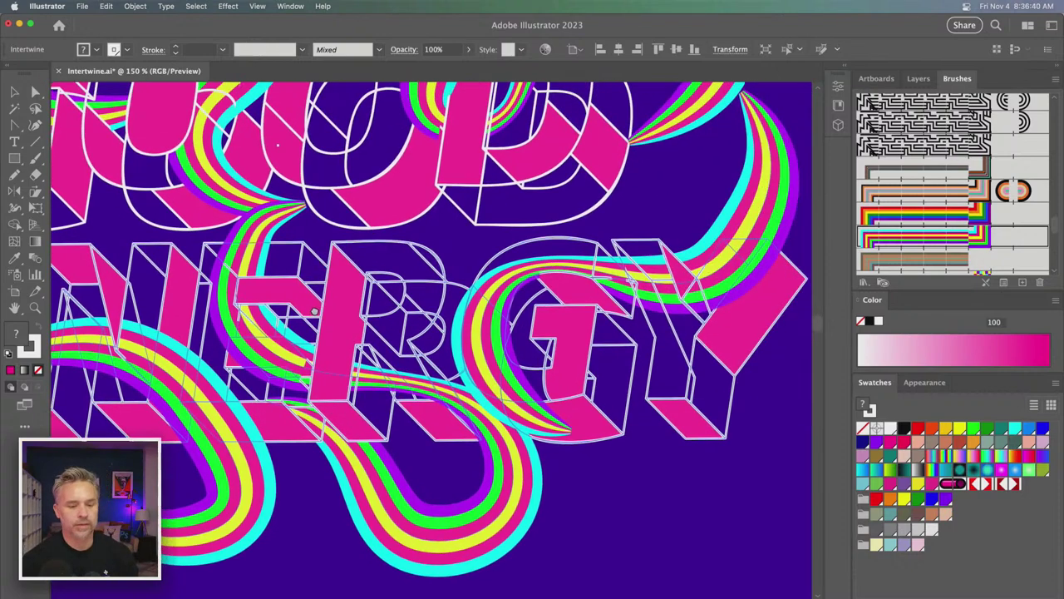
left_click(15, 91)
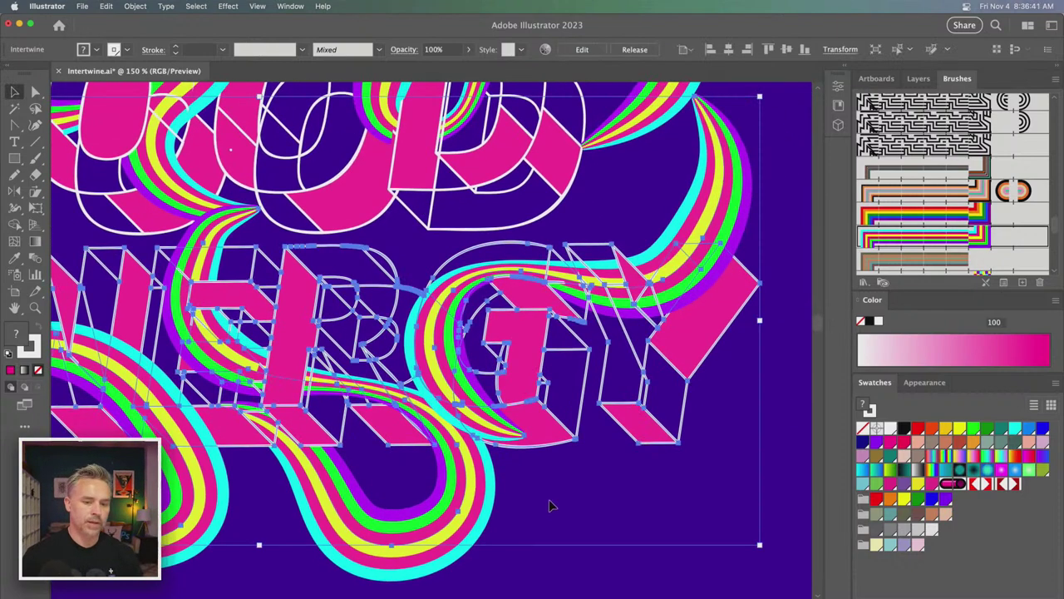
- Deselect and zoom out to view the whole GOOD ENERGY design
left_click(656, 510)
key("super+minus")
key("super+minus")
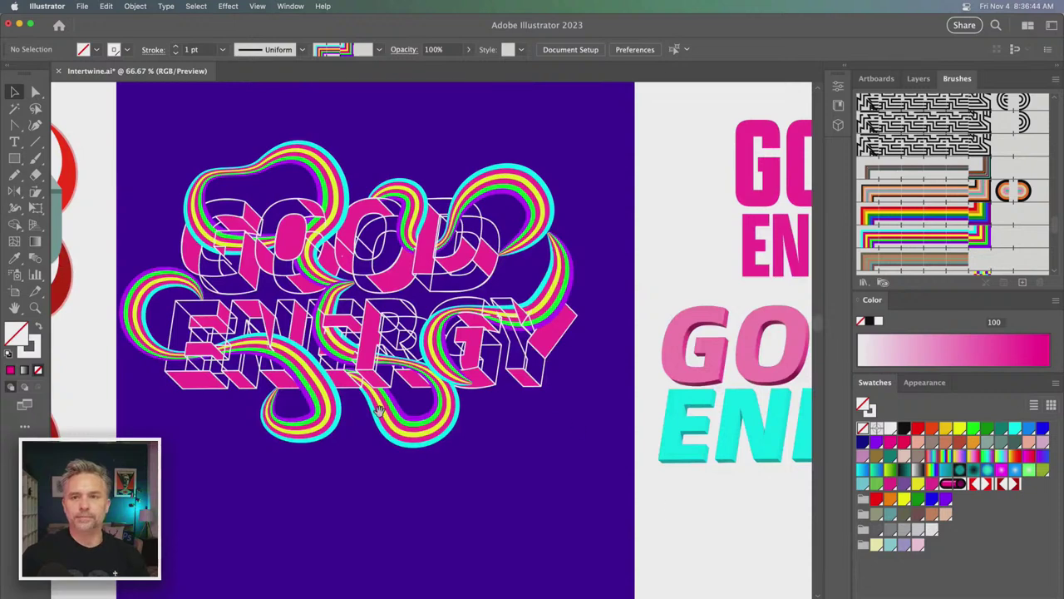
left_click_drag(378, 410, 478, 410)
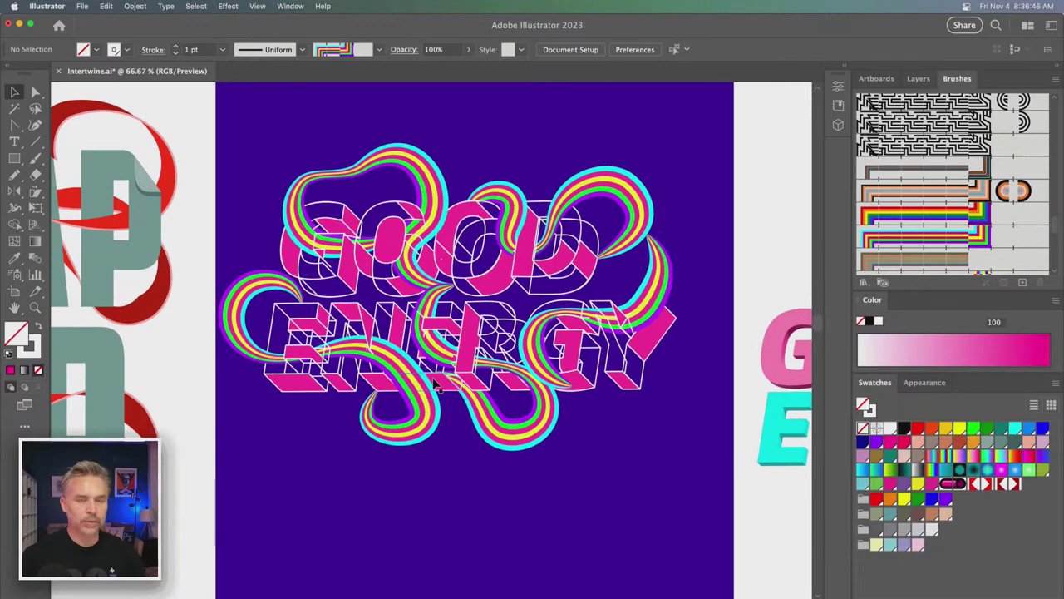
- Inside the fork-and-yarn Intertwine group, colour the m yarn paths magenta
scroll(333, 374, "left", 10)
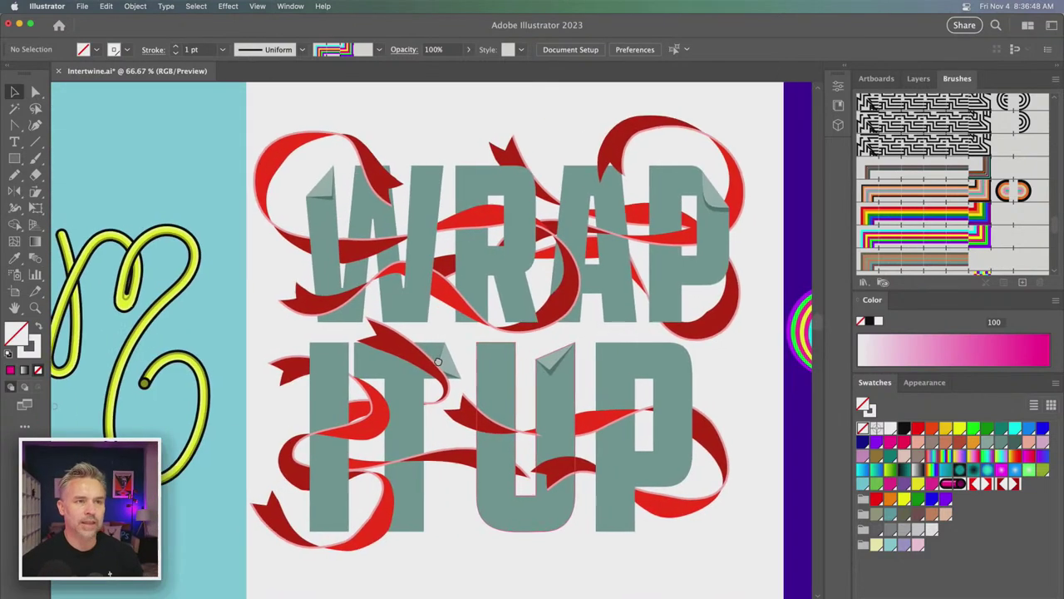
scroll(438, 361, "right", 2)
scroll(230, 297, "left", 10)
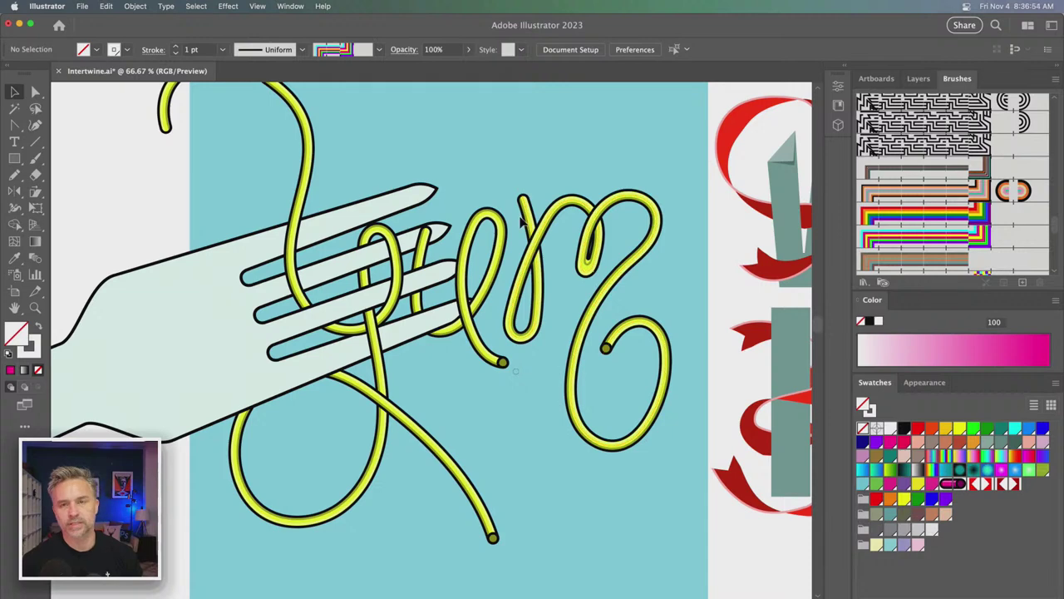
left_click(548, 223)
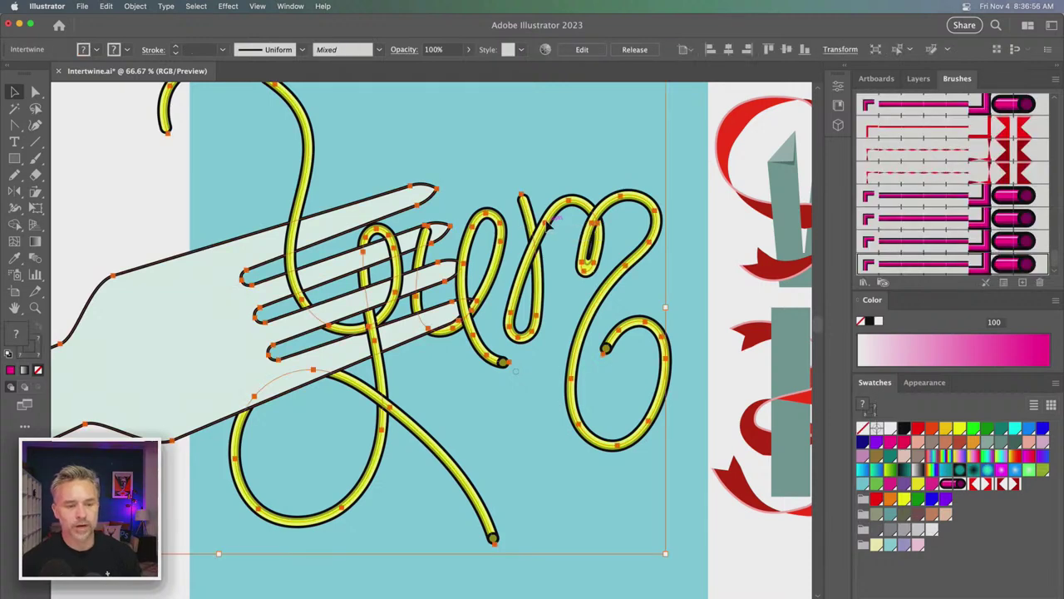
double_click(549, 222)
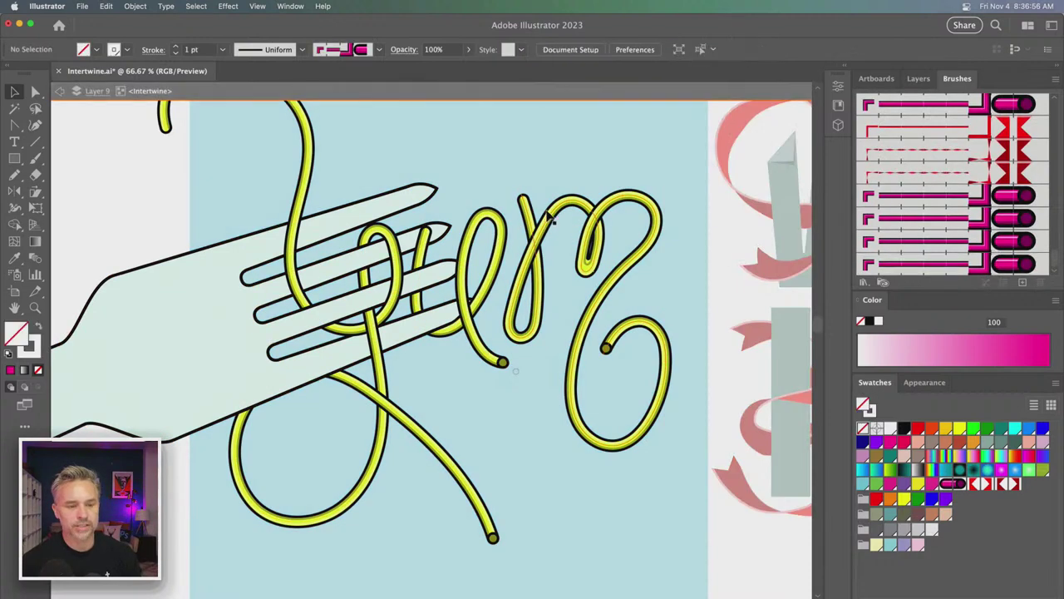
left_click(36, 92)
left_click(527, 166)
left_click(530, 214)
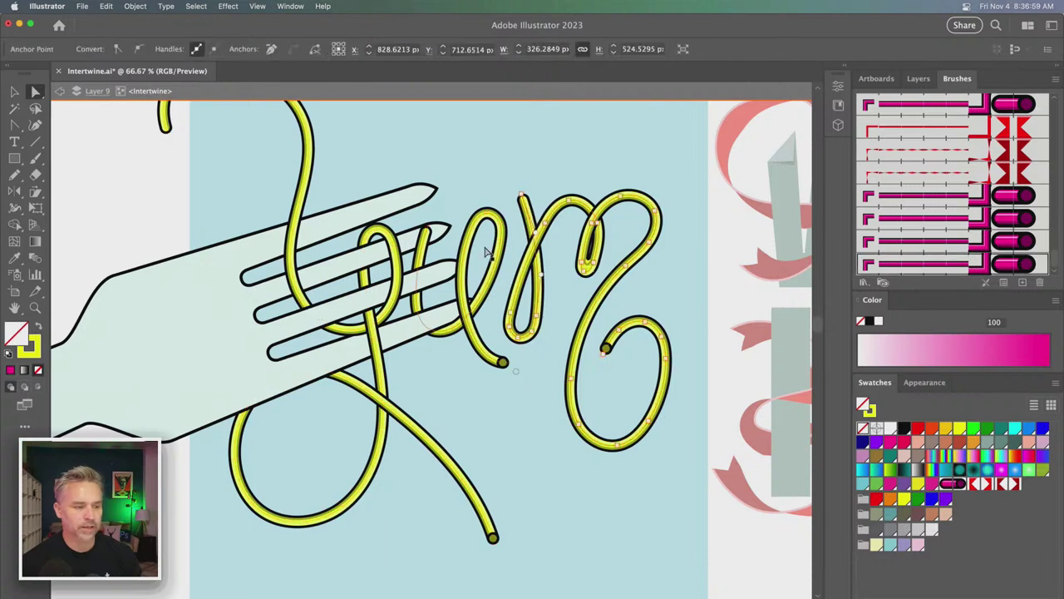
left_click(29, 345)
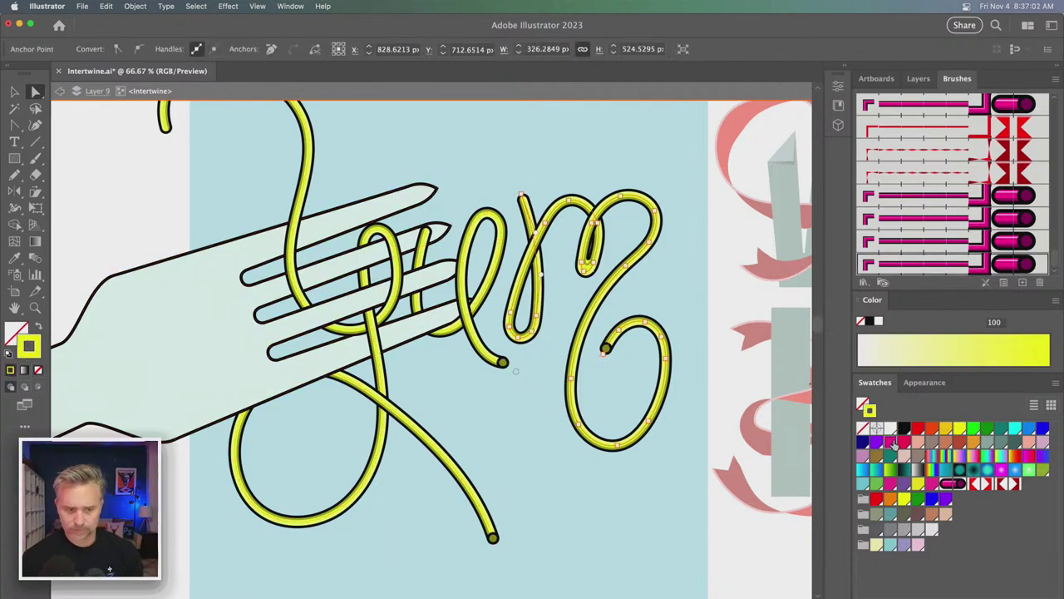
left_click(892, 442)
- Colour the l yarn path green and exit the group
left_click(485, 218)
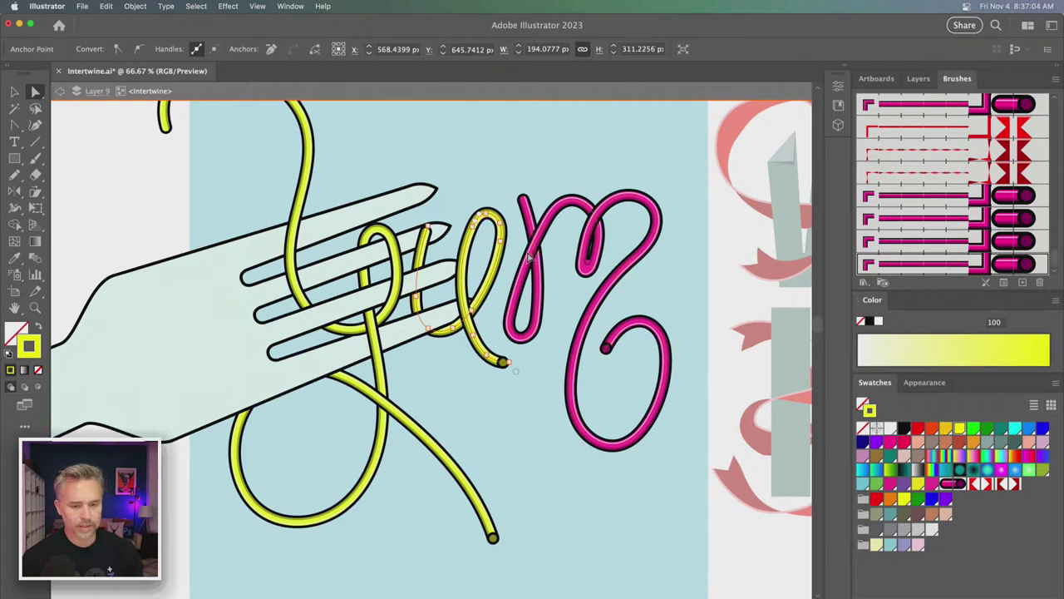
left_click(973, 429)
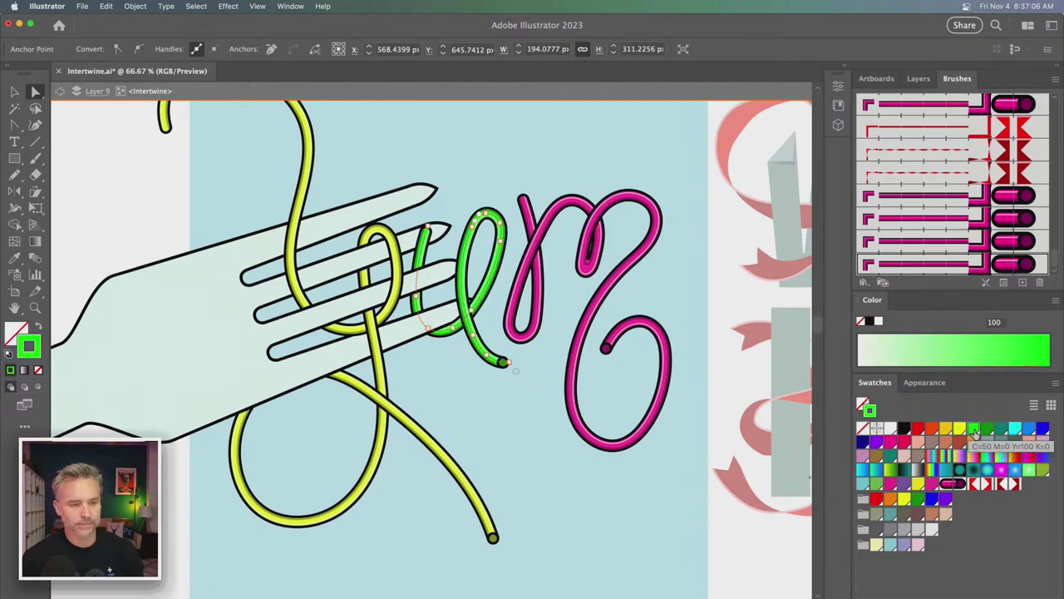
left_click(138, 214)
double_click(138, 214)
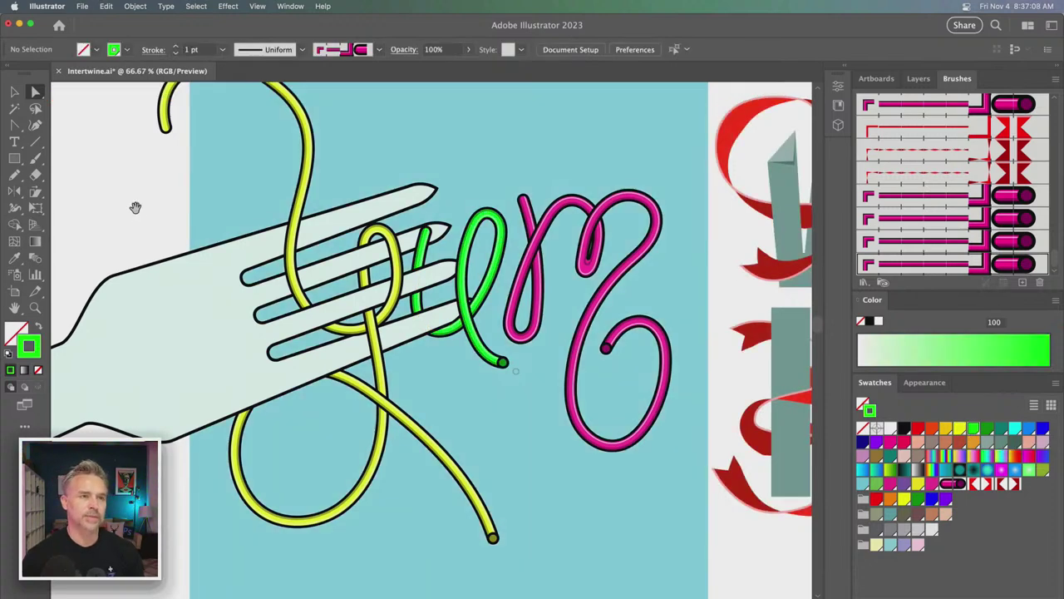
- Pan past the DREAMLAND designs and zoom out to see all the artboards
mouse_move(532, 490)
left_mouse_down()
mouse_move(535, 344)
mouse_move(469, 207)
left_mouse_up()
left_click_drag(396, 474, 446, 195)
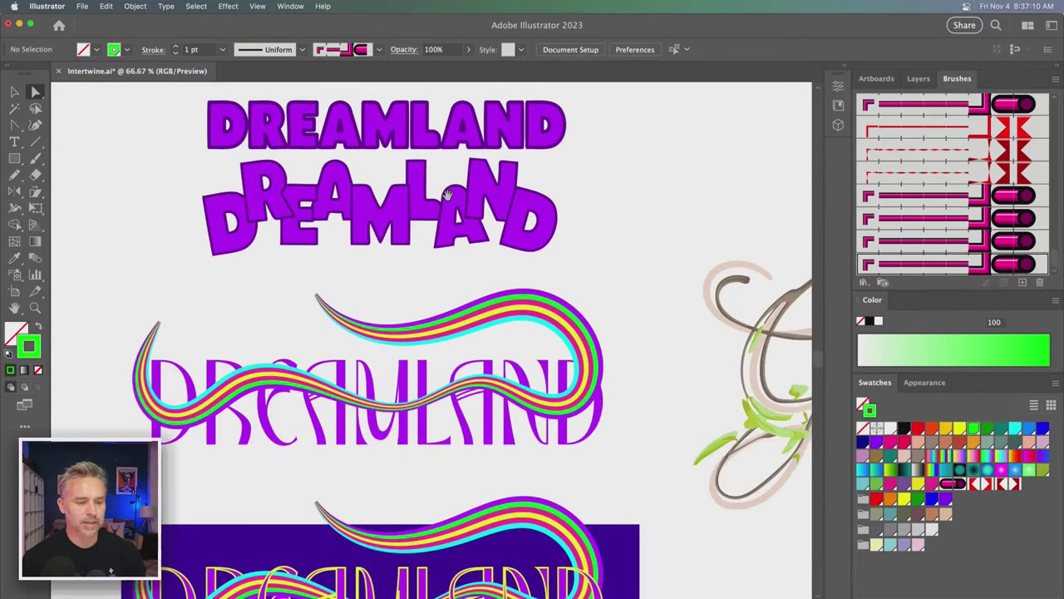
mouse_move(482, 353)
left_mouse_down()
mouse_move(391, 151)
mouse_move(181, 408)
left_mouse_up()
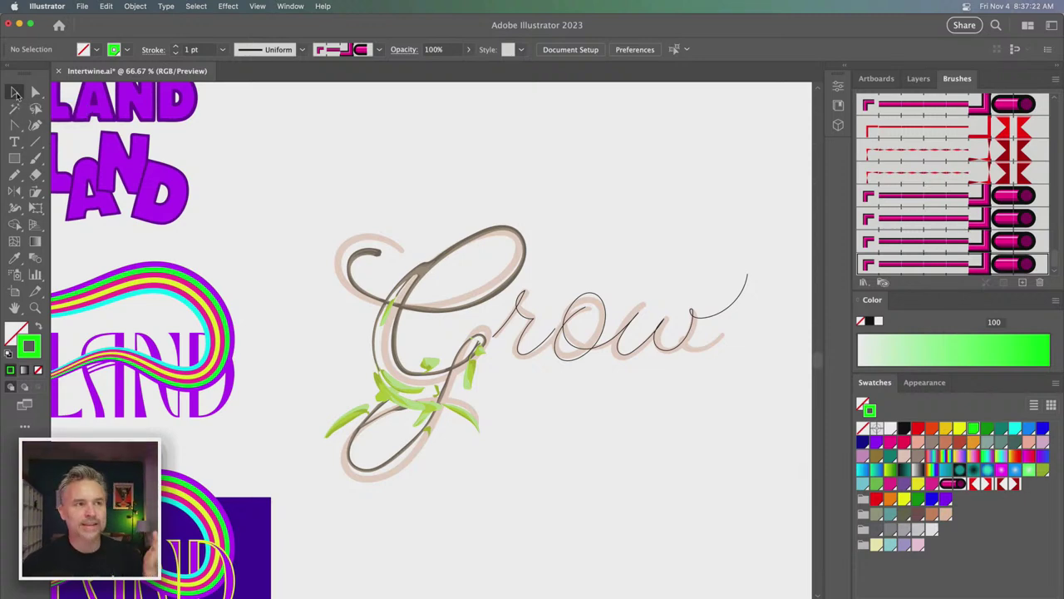
key("ctrl+minus")
key("ctrl+minus")
key("ctrl+minus")
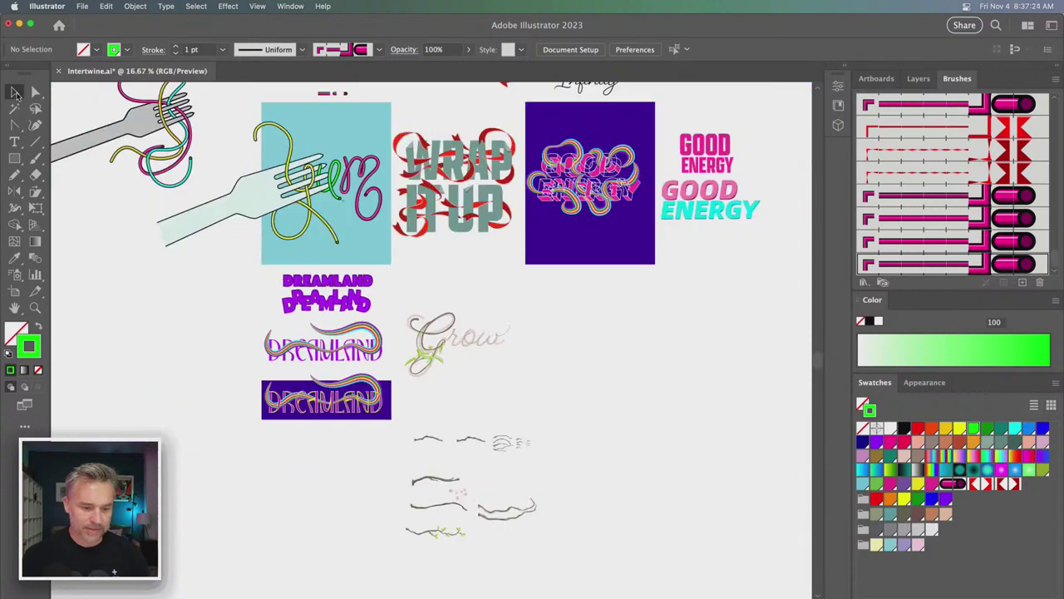
key("ctrl+minus")
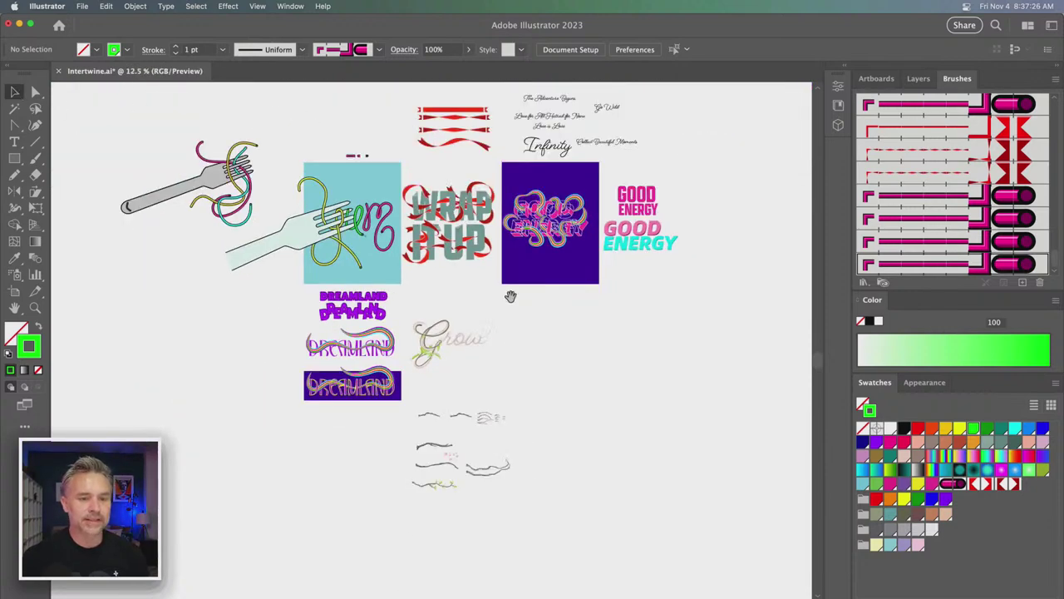
left_click_drag(531, 327, 569, 423)
key("ctrl+plus")
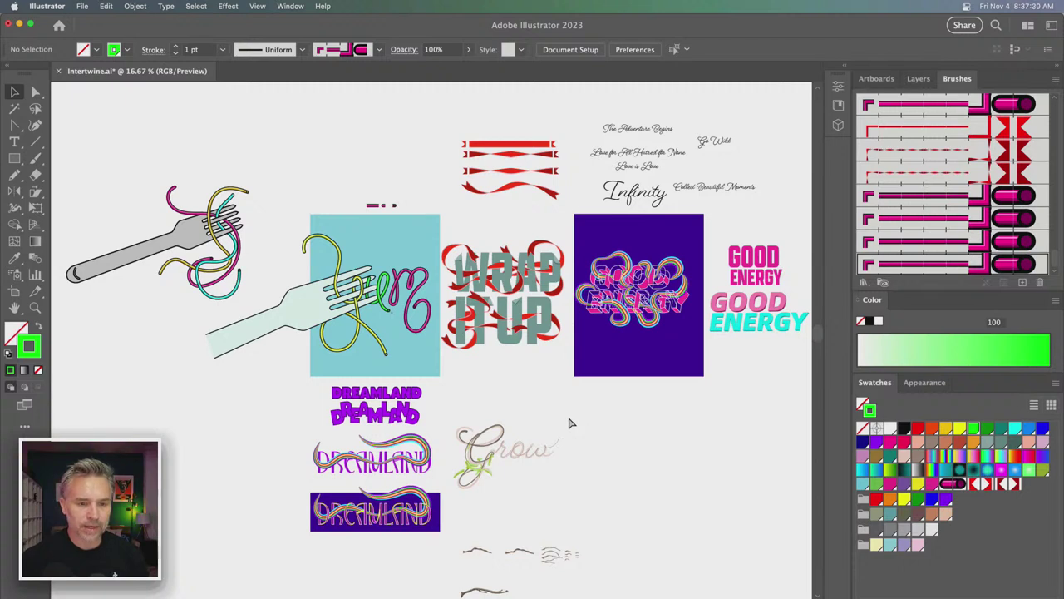
- Hide the light backdrop in the Layers panel and zoom in on the Grow artboard
left_click(916, 78)
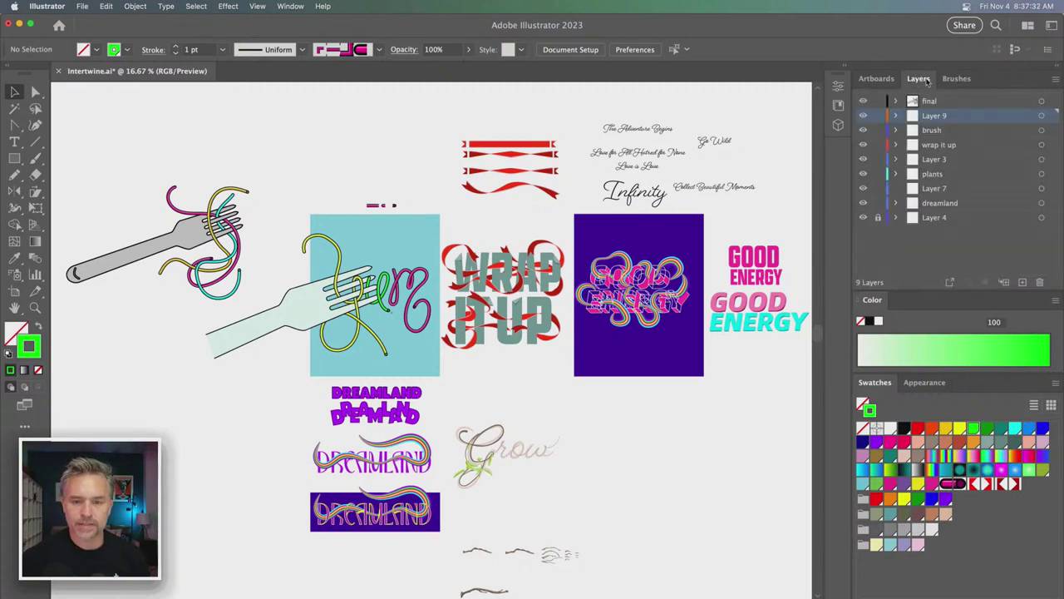
left_click_drag(499, 474, 490, 326)
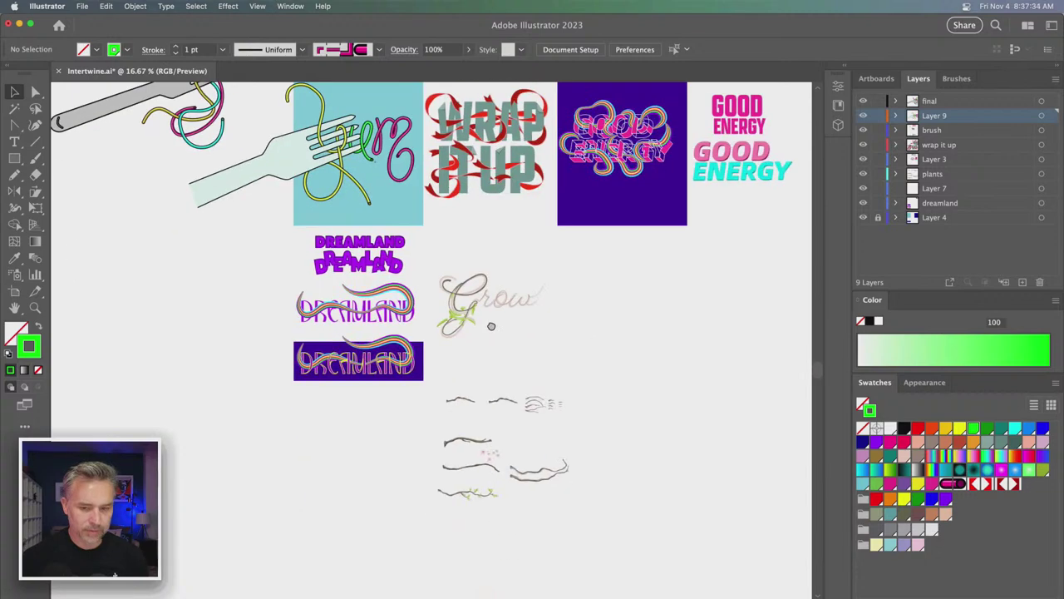
left_click(877, 205)
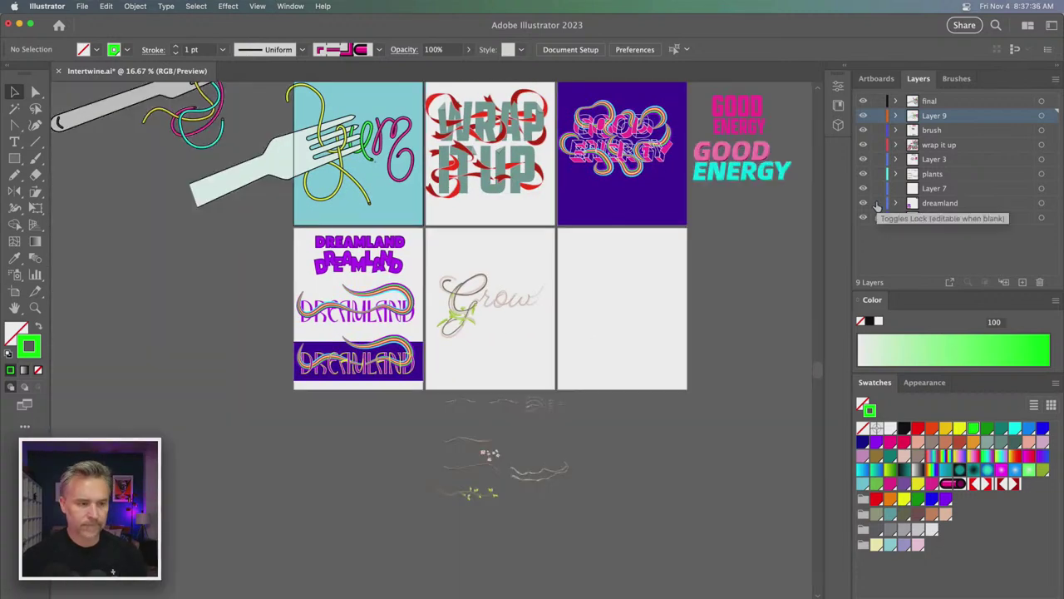
left_click_drag(552, 206, 542, 283)
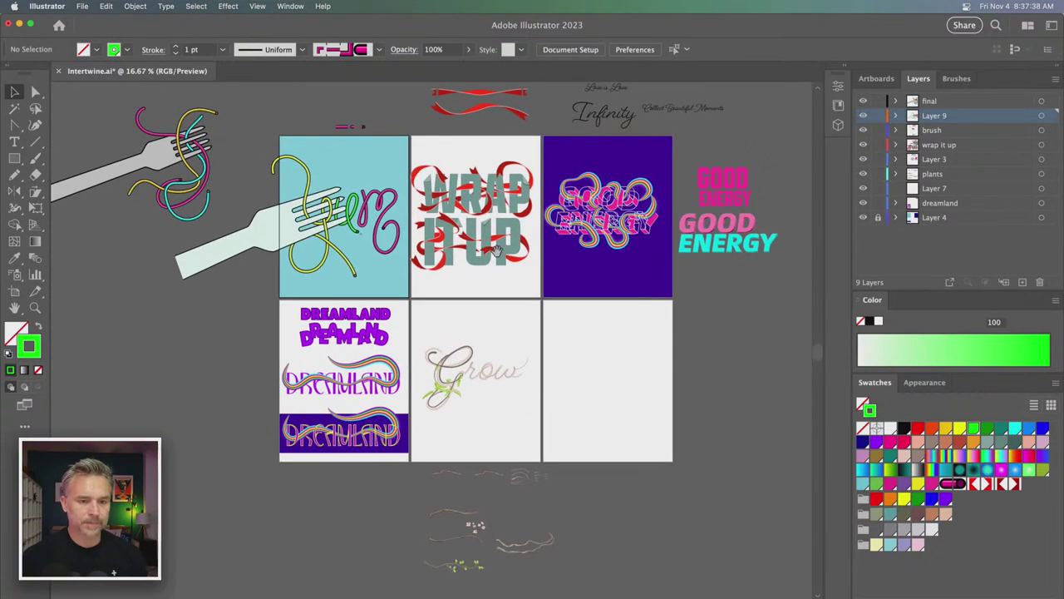
left_click_drag(497, 251, 491, 371)
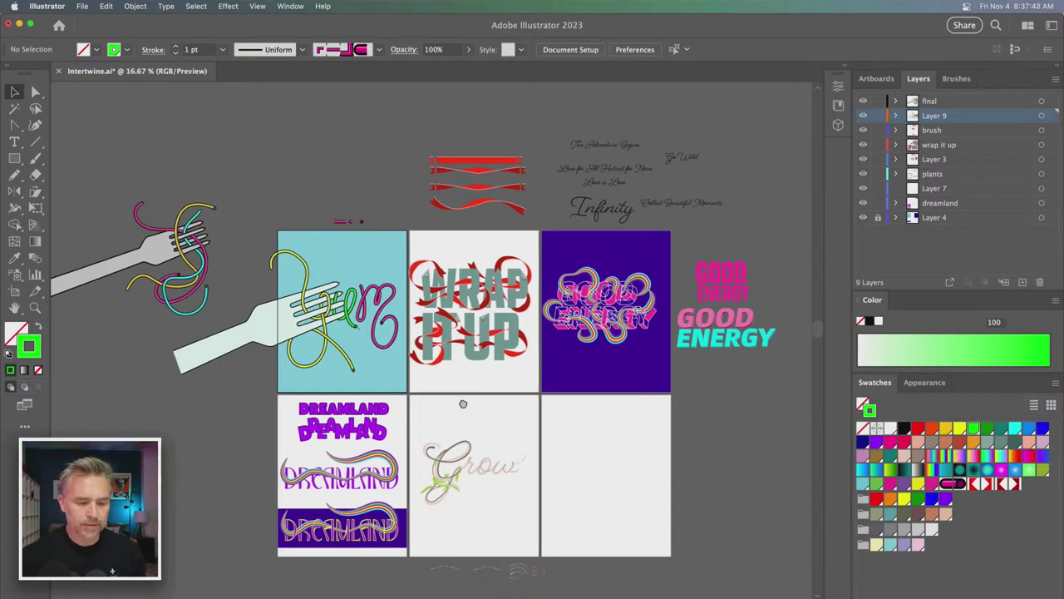
mouse_move(463, 399)
left_mouse_down()
mouse_move(509, 322)
mouse_move(358, 171)
left_mouse_up()
key("super+equal")
key("super+equal")
key("super+equal")
- Move the vine-wrapped G path over the faded G of Grow
left_click_drag(417, 280, 443, 465)
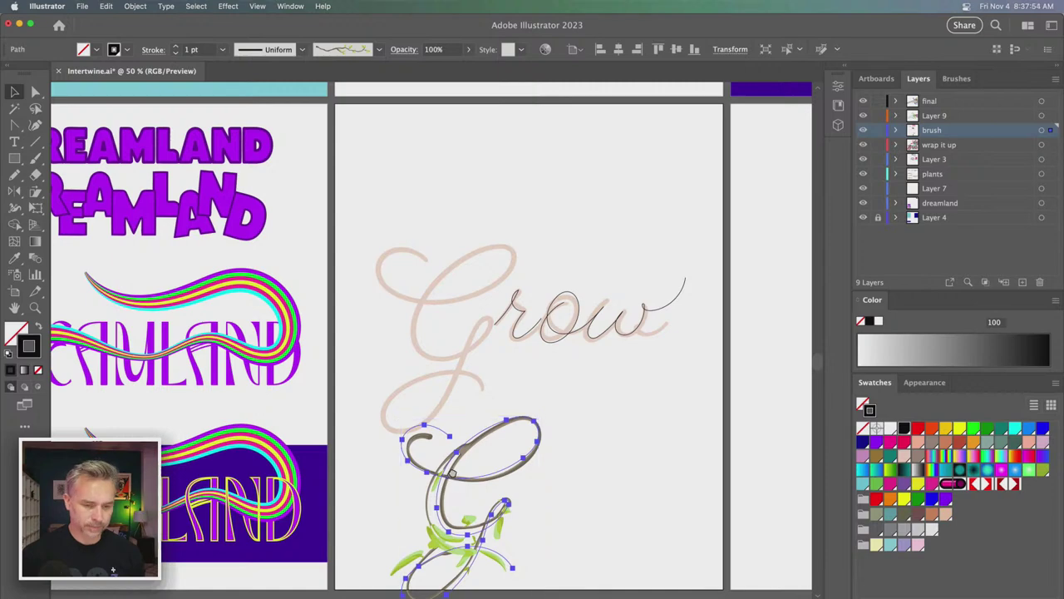
scroll(491, 423, "down", 3)
left_click_drag(495, 420, 456, 259)
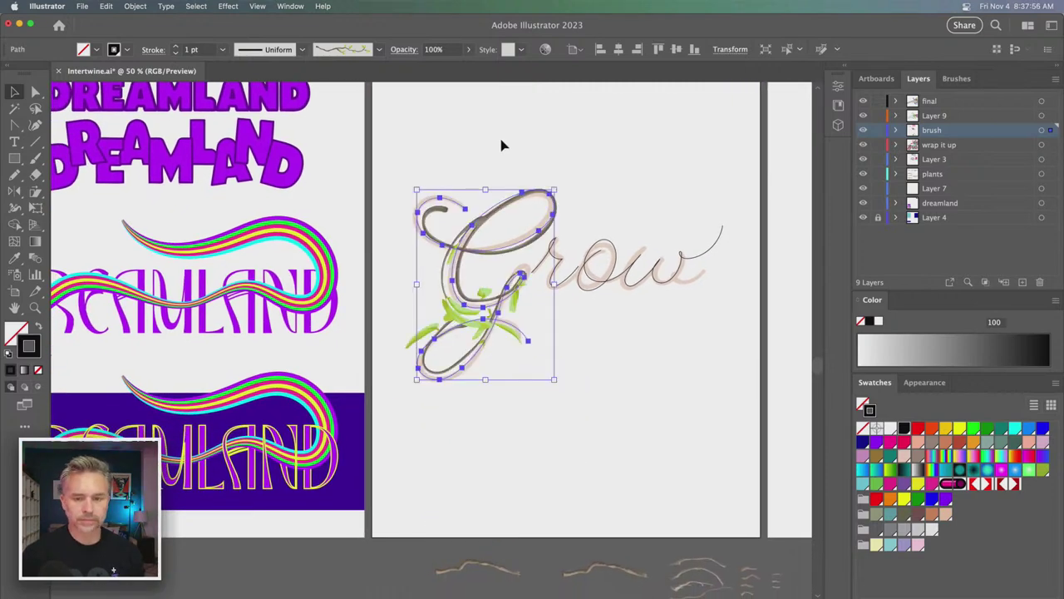
left_click(501, 146)
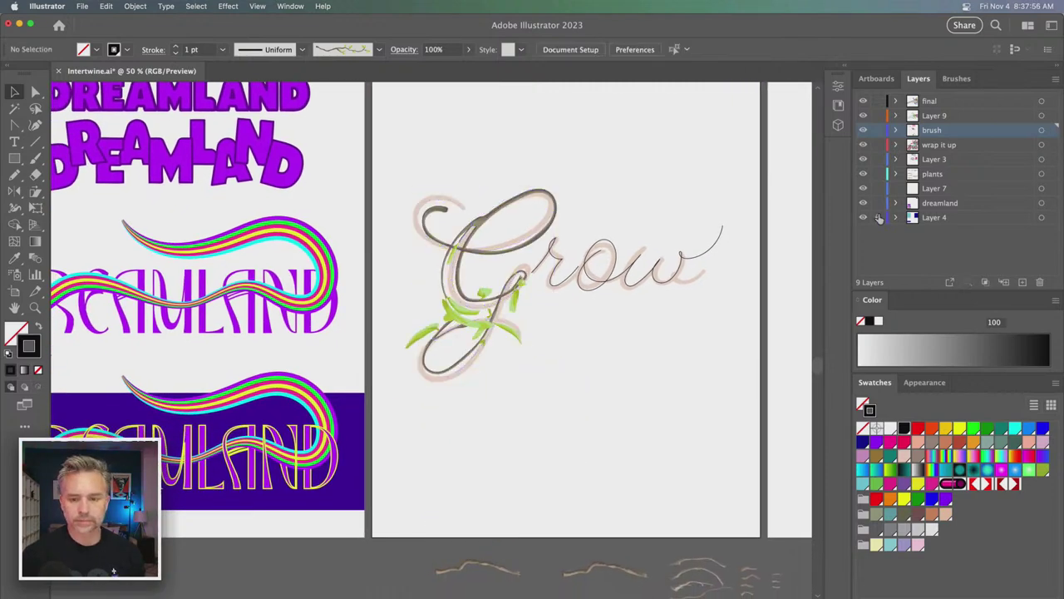
left_click(425, 208)
- Move the plain Grow lettering group onto the next artboard
scroll(357, 183, "right", 5)
scroll(333, 225, "up", 2)
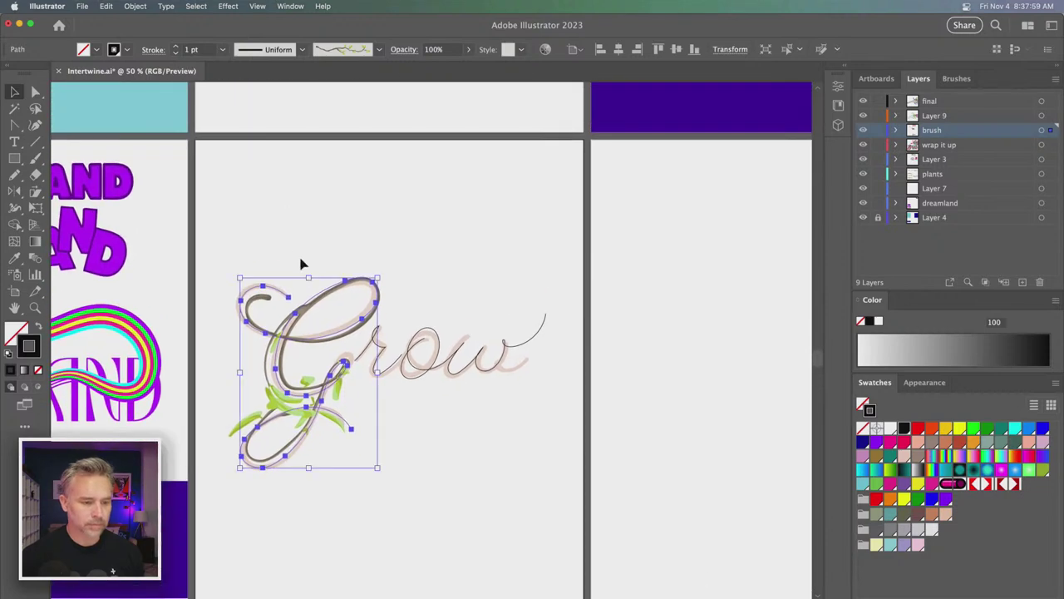
left_click(513, 375)
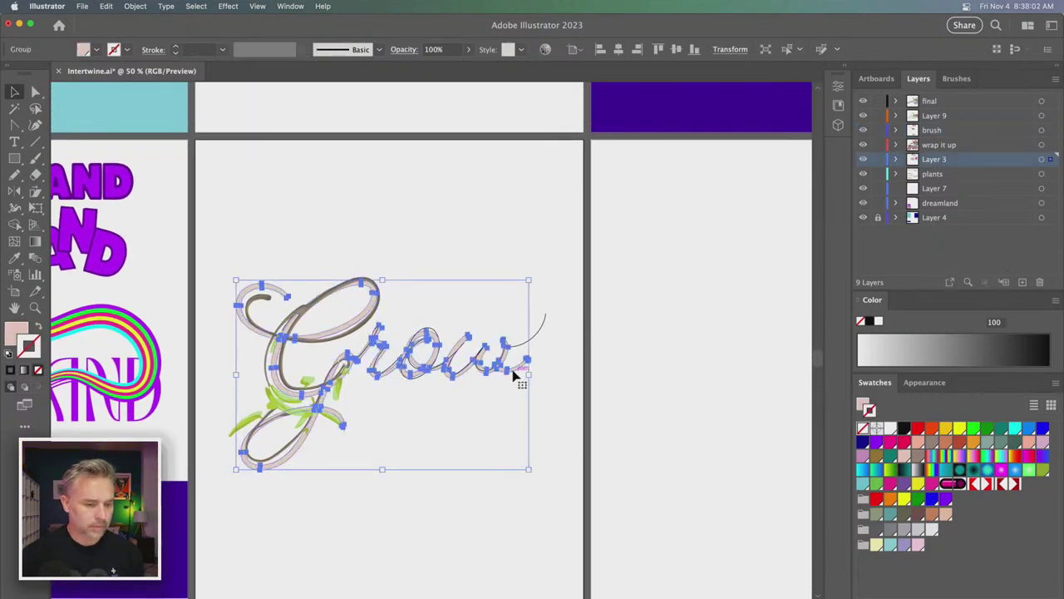
left_click_drag(513, 376, 634, 380)
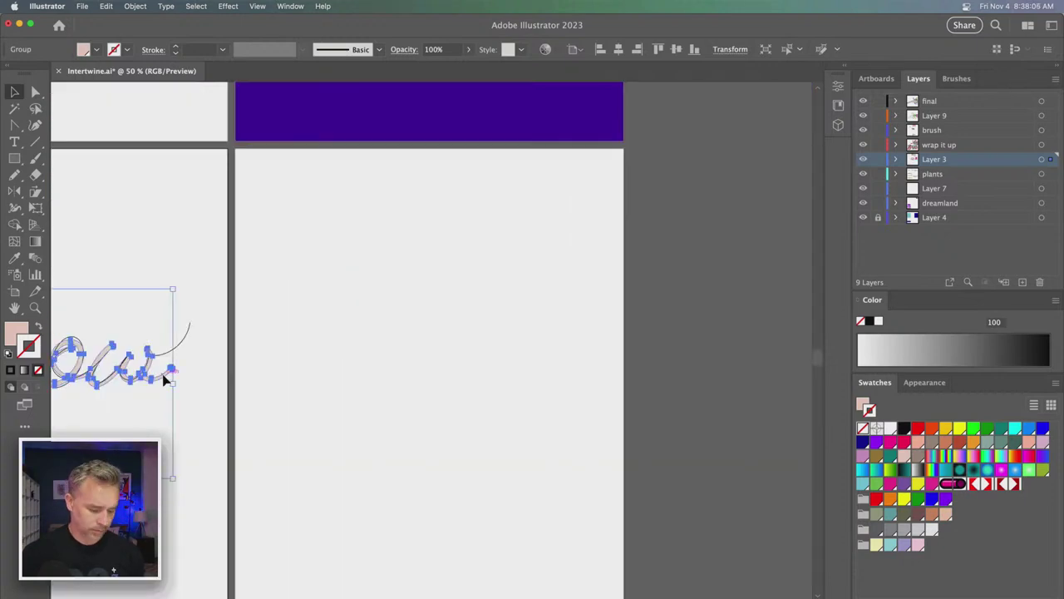
left_click_drag(171, 387, 562, 396)
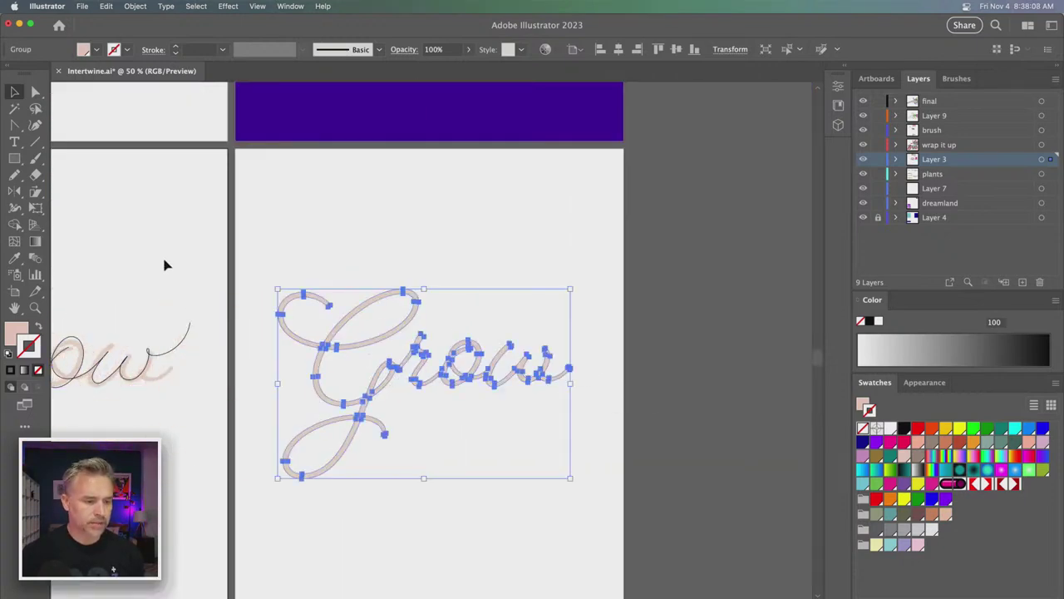
left_click(164, 264)
scroll(532, 266, "right", 10)
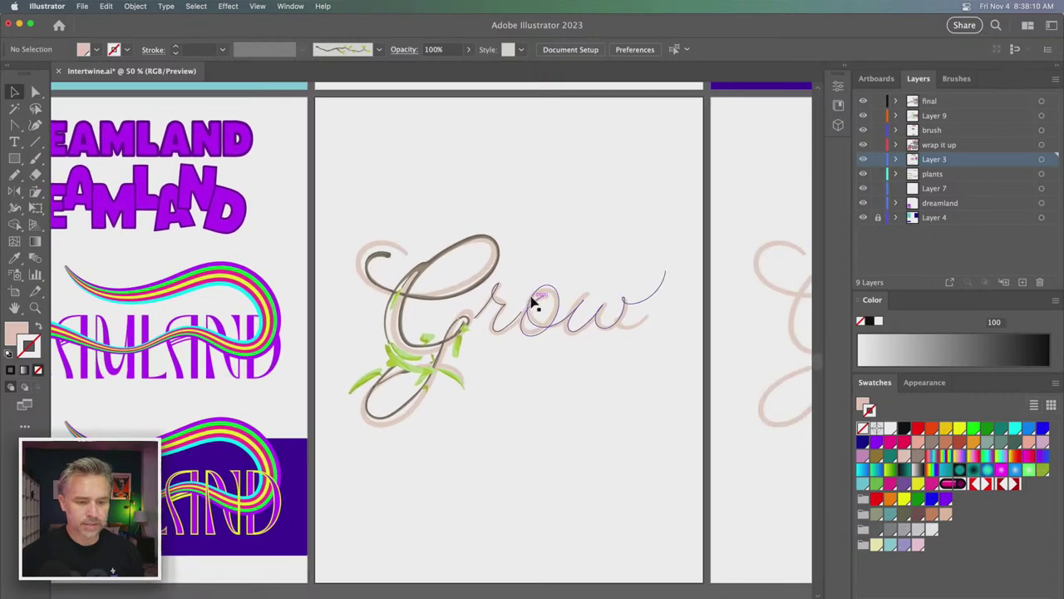
- Apply the leafy vine brush to the row path and zoom in on it
left_click(531, 301)
key("n")
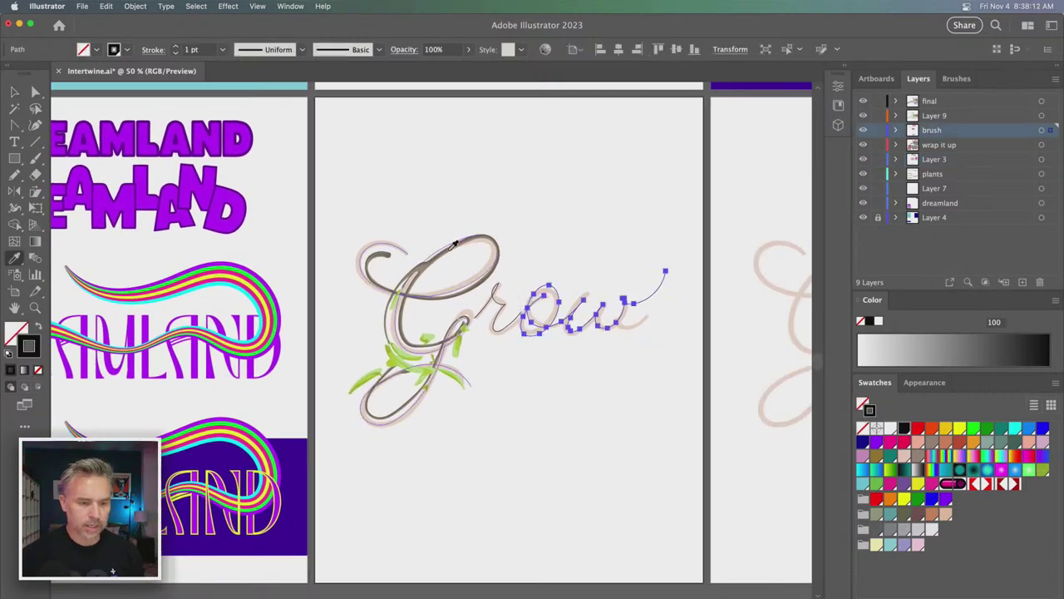
key("ctrl+z")
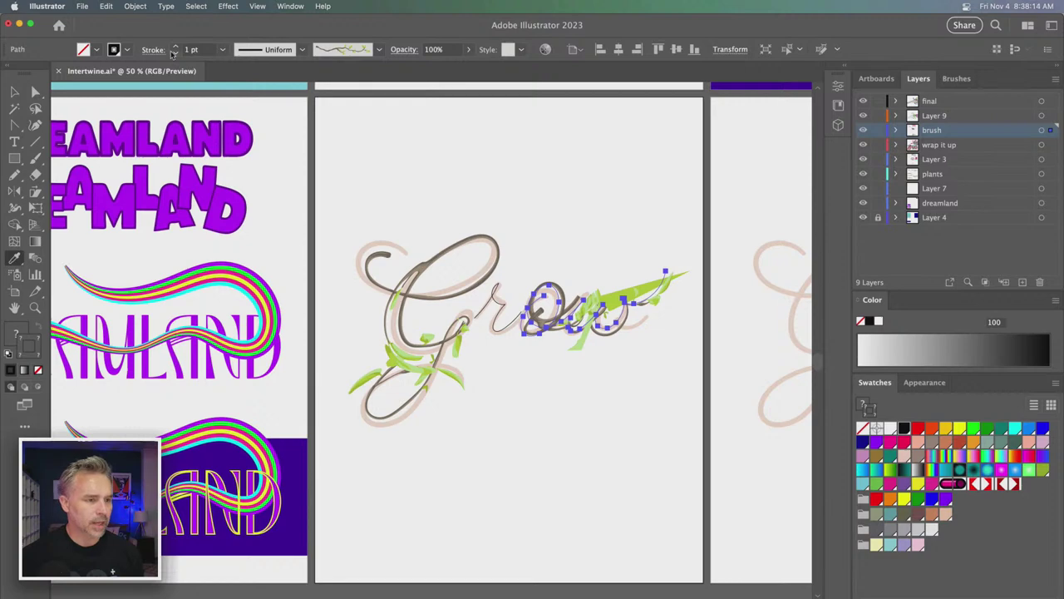
left_click(15, 92)
left_click(425, 200)
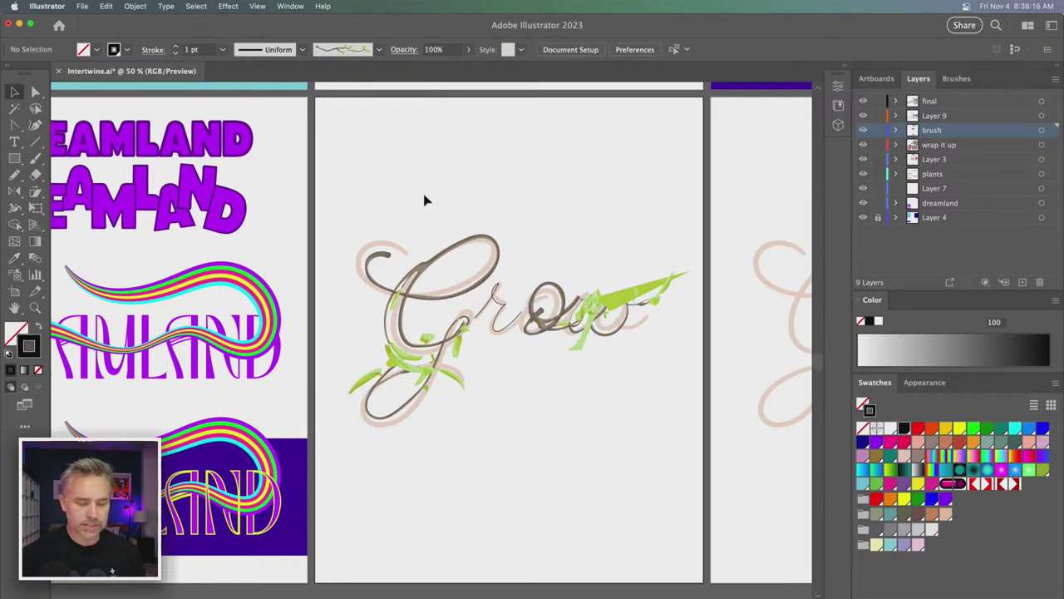
key("ctrl+equal")
left_click_drag(425, 200, 380, 232)
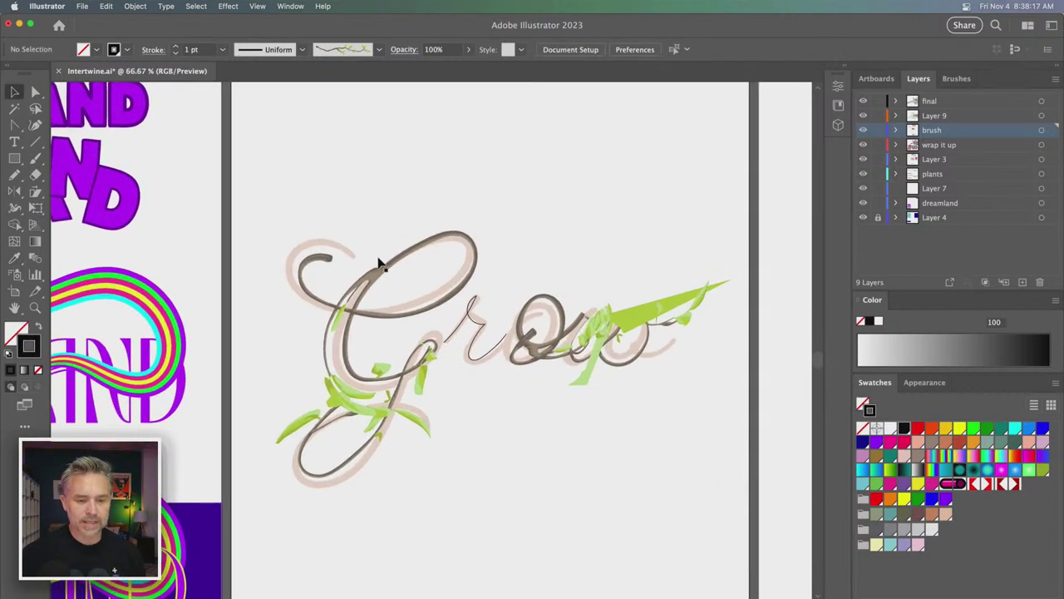
left_click(536, 304)
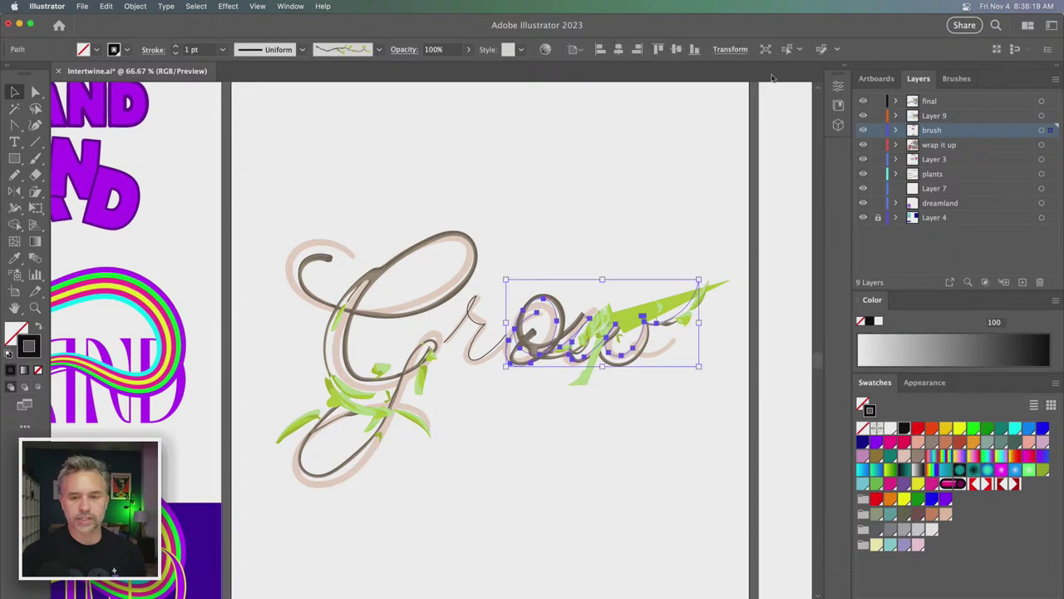
- Cut the row vine path with Scissors where it crosses the letters
left_click(956, 78)
scroll(948, 160, "up", 3)
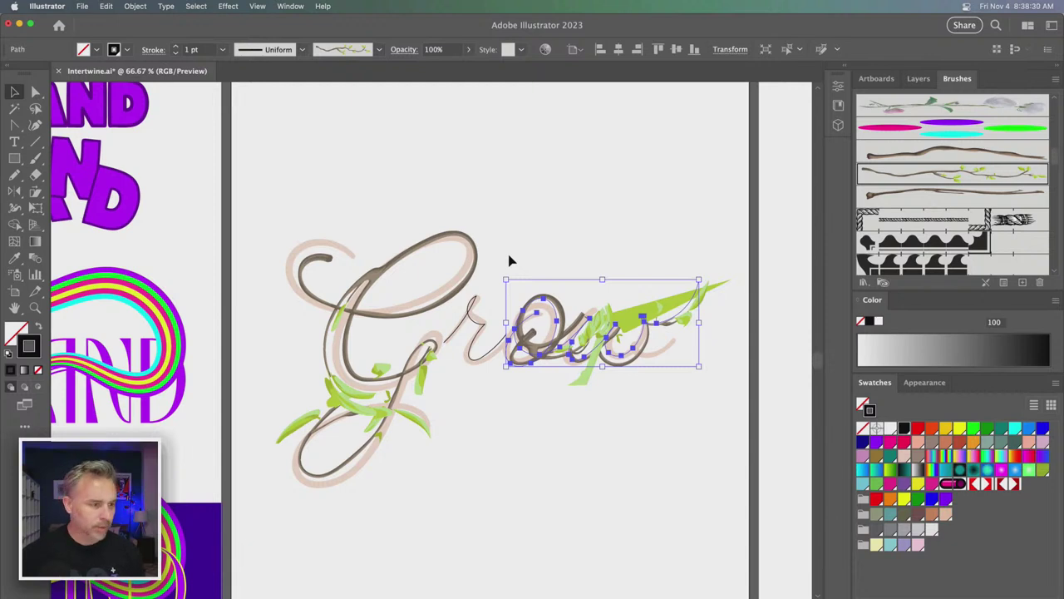
left_click(32, 143)
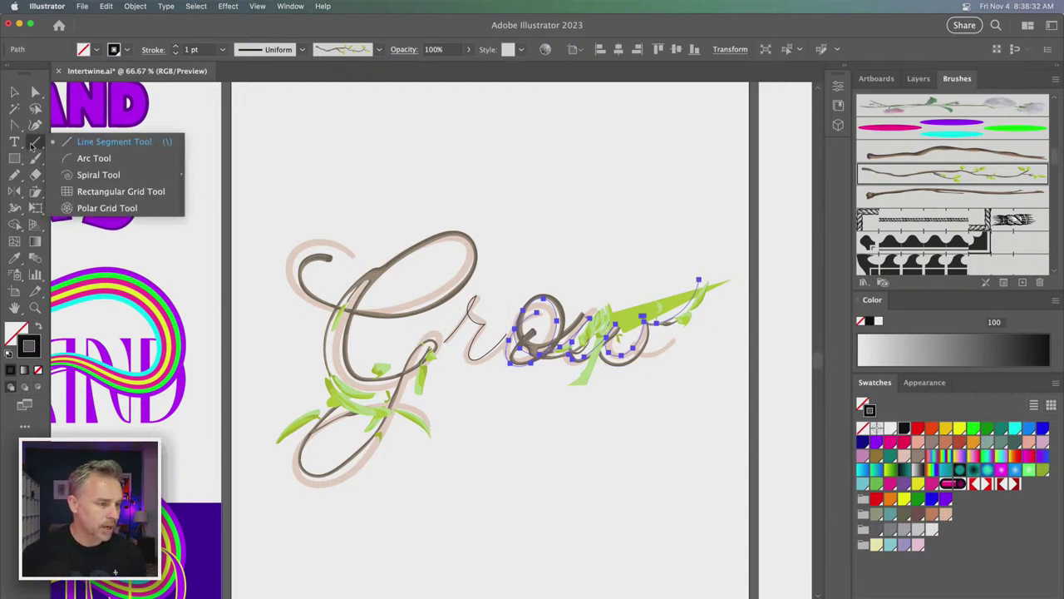
left_click(35, 174)
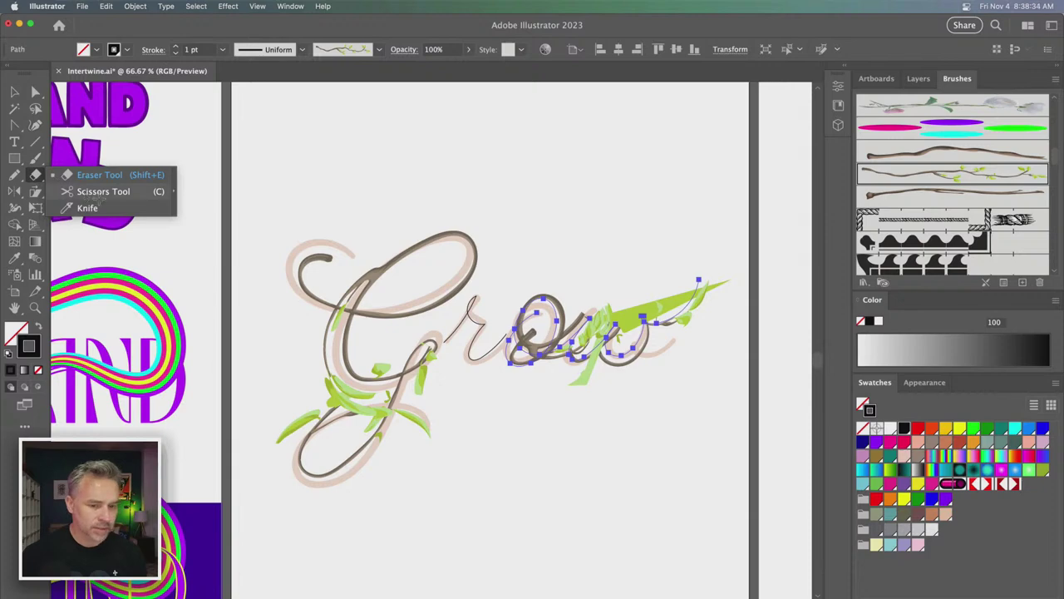
left_click(98, 192)
left_click(588, 318)
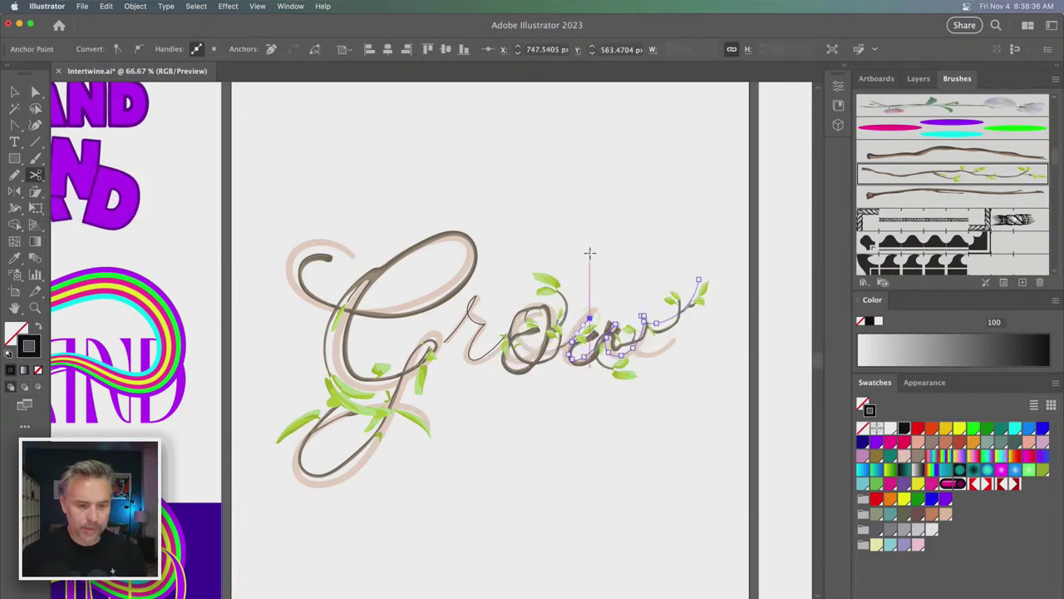
key("super+equal")
key("super+equal")
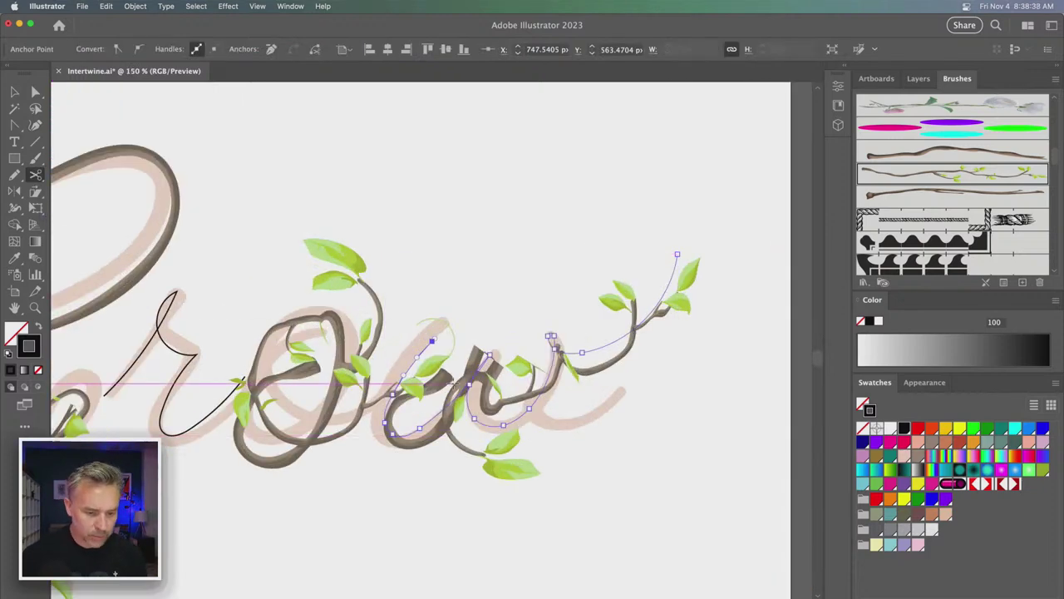
scroll(521, 291, "left", 3)
scroll(521, 291, "down", 1)
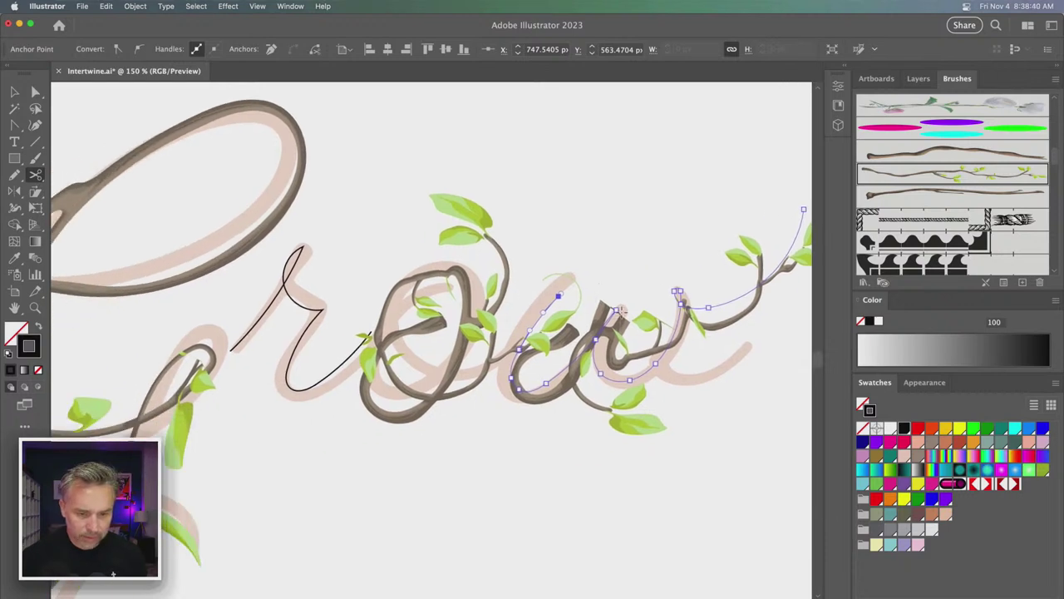
left_click(615, 309)
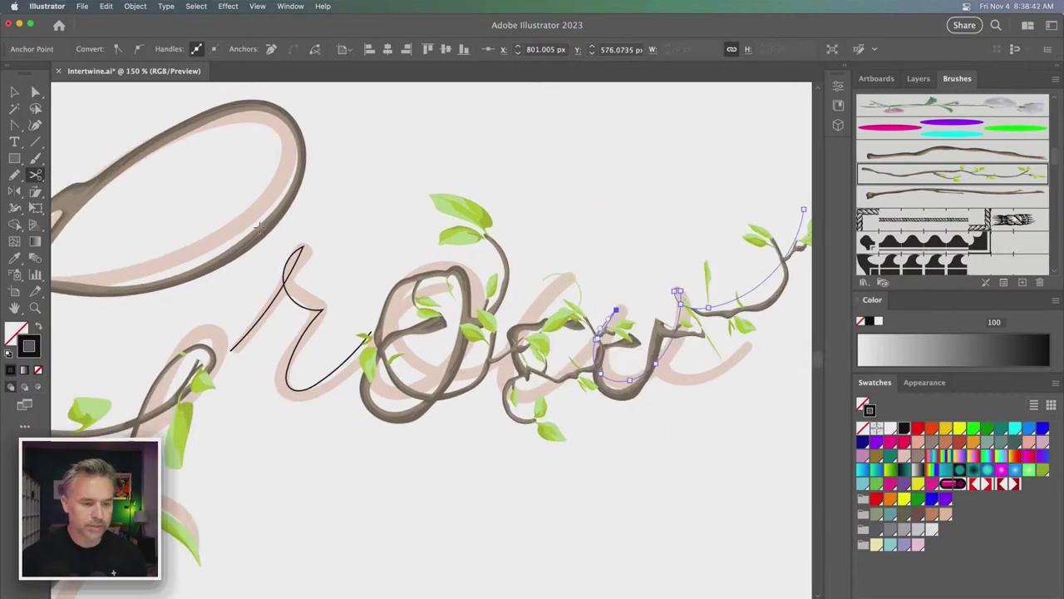
- Eyedropper the leafy vine stroke onto the r and cut it for weaving
left_click(14, 91)
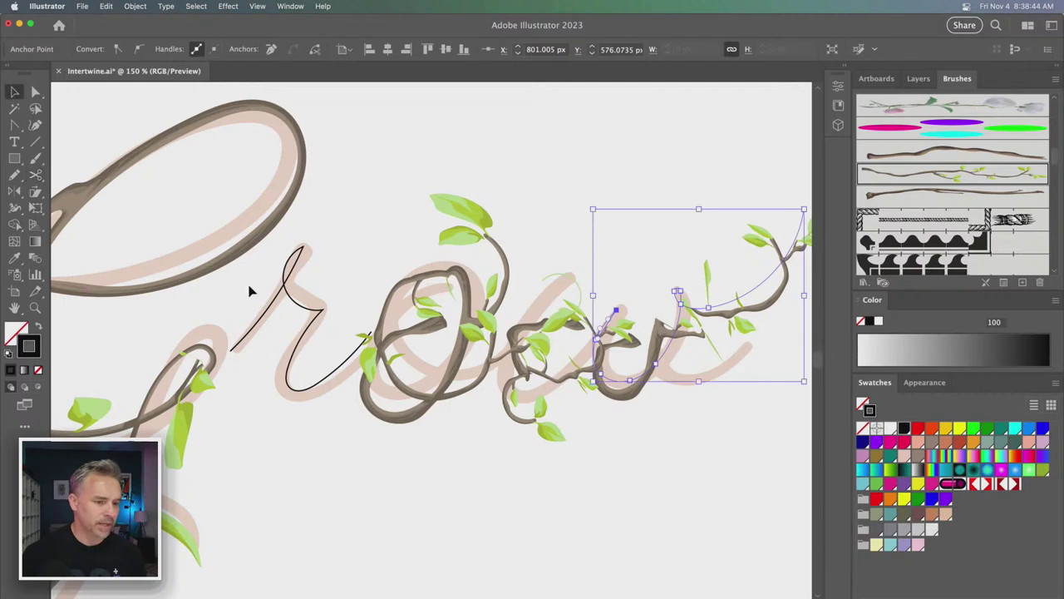
left_click(293, 304)
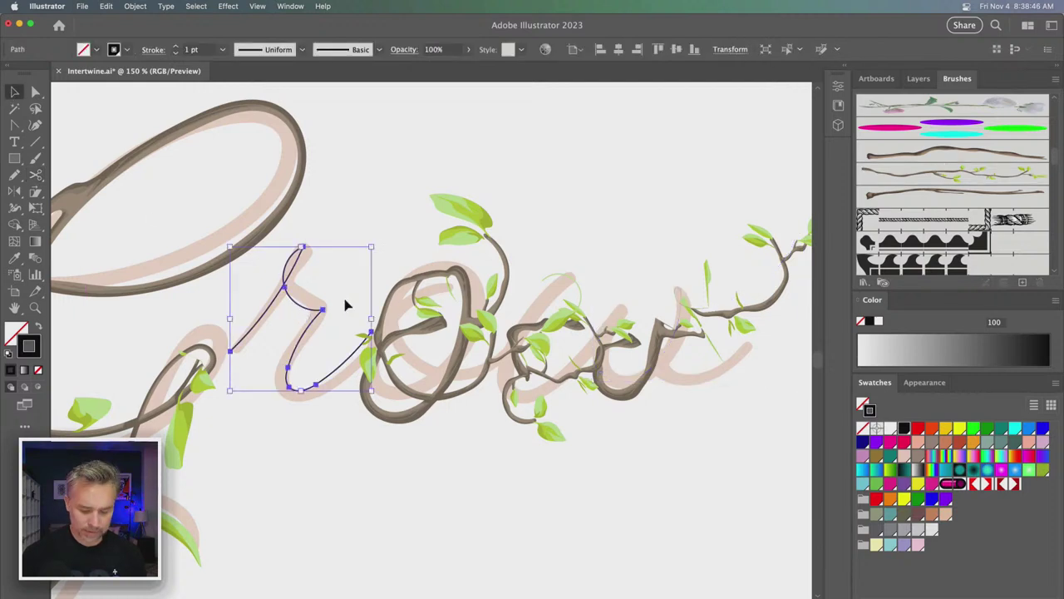
key("i")
left_click(456, 268)
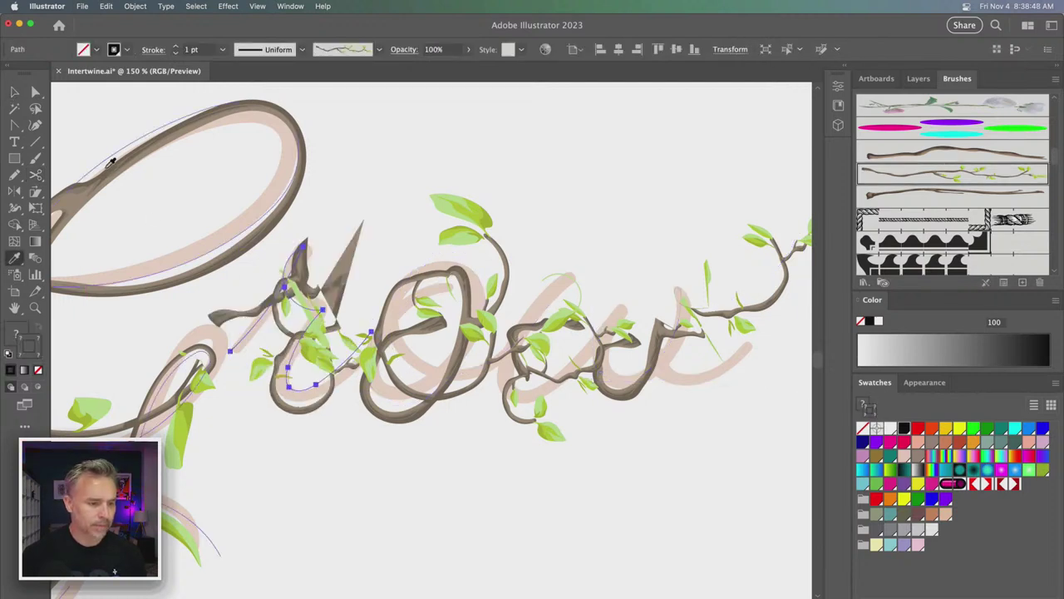
left_click(36, 175)
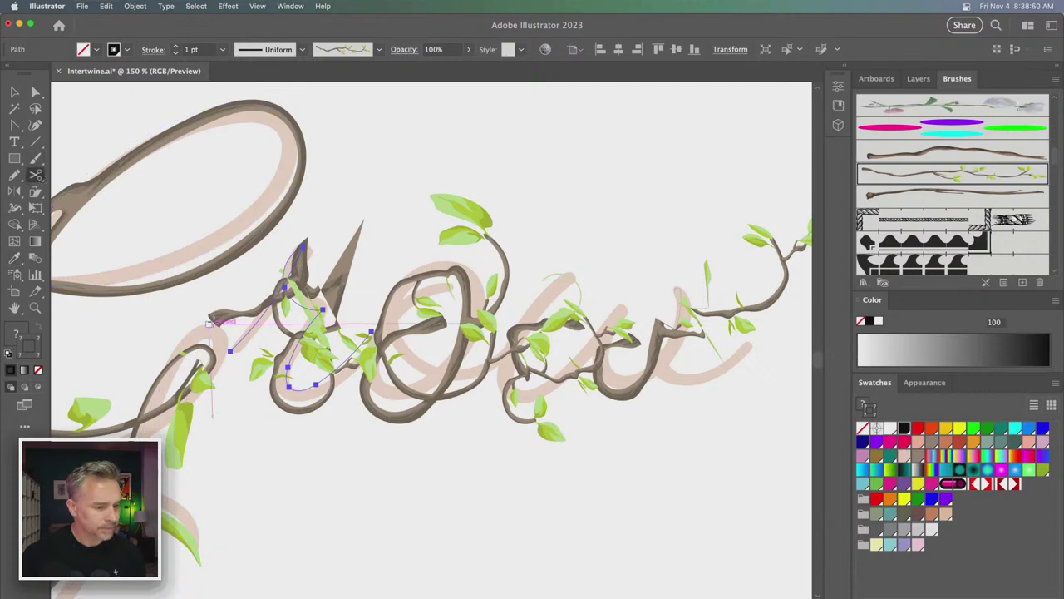
left_click(322, 309)
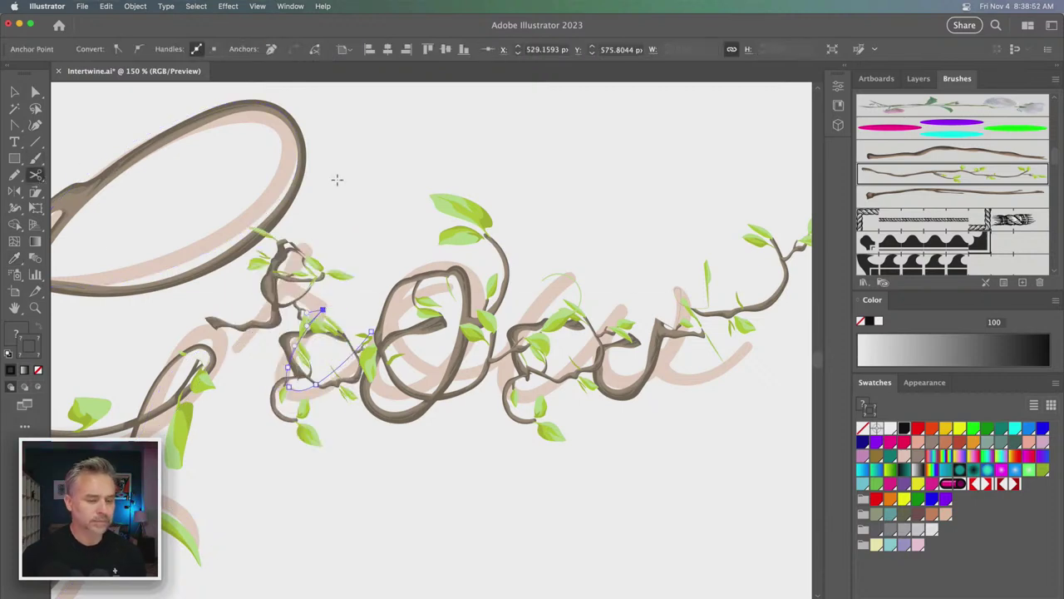
- Compare the vine and plain Grow artboards, then target Layer 4 in Layers
key("super+minus")
key("super+minus")
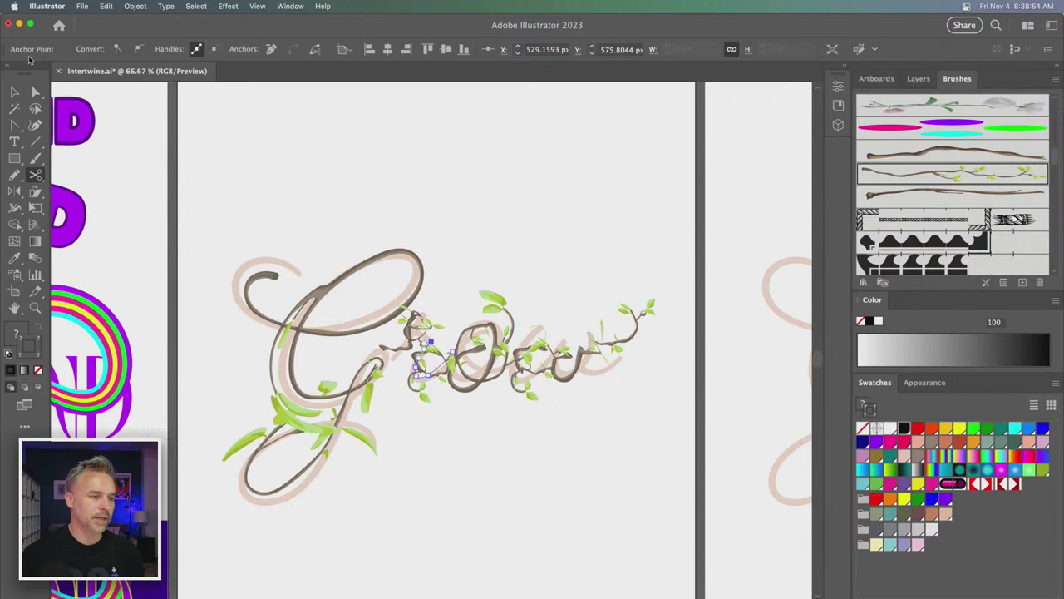
left_click(14, 92)
left_click(319, 202)
scroll(454, 257, "right", 2)
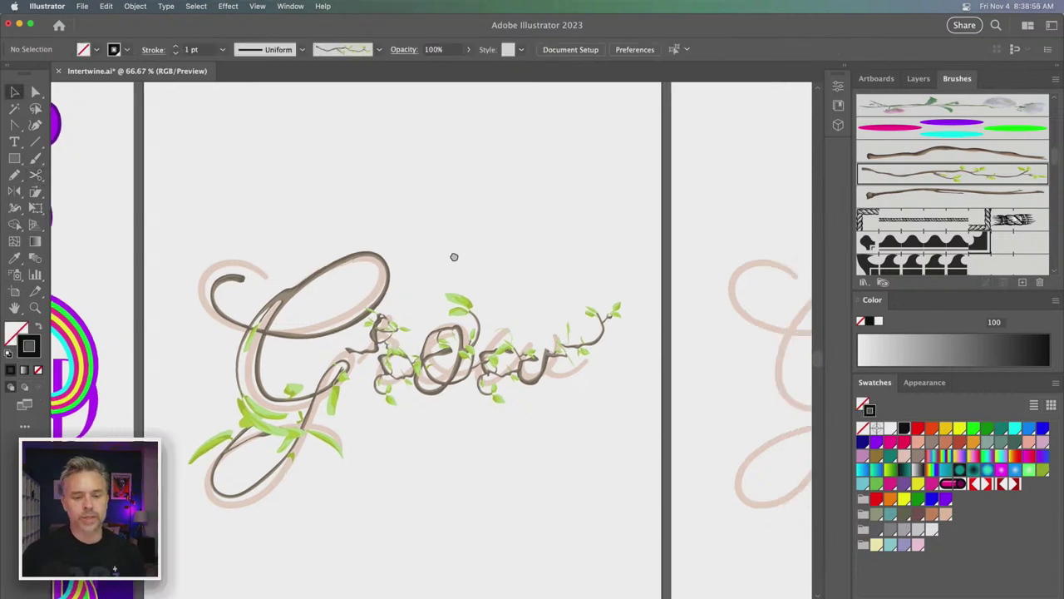
scroll(453, 257, "right", 10)
left_click(438, 309)
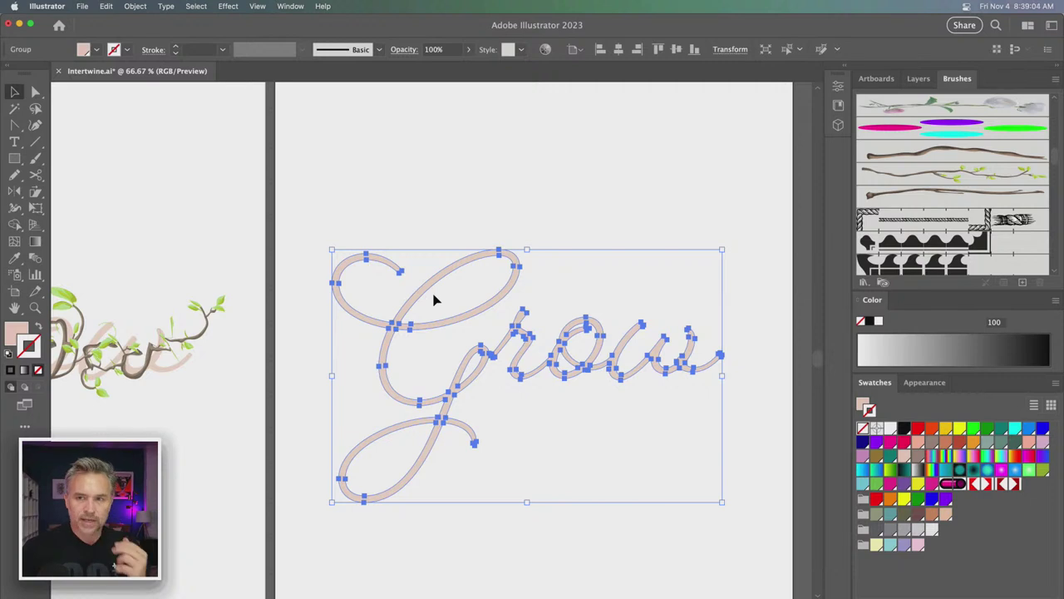
left_click(438, 213)
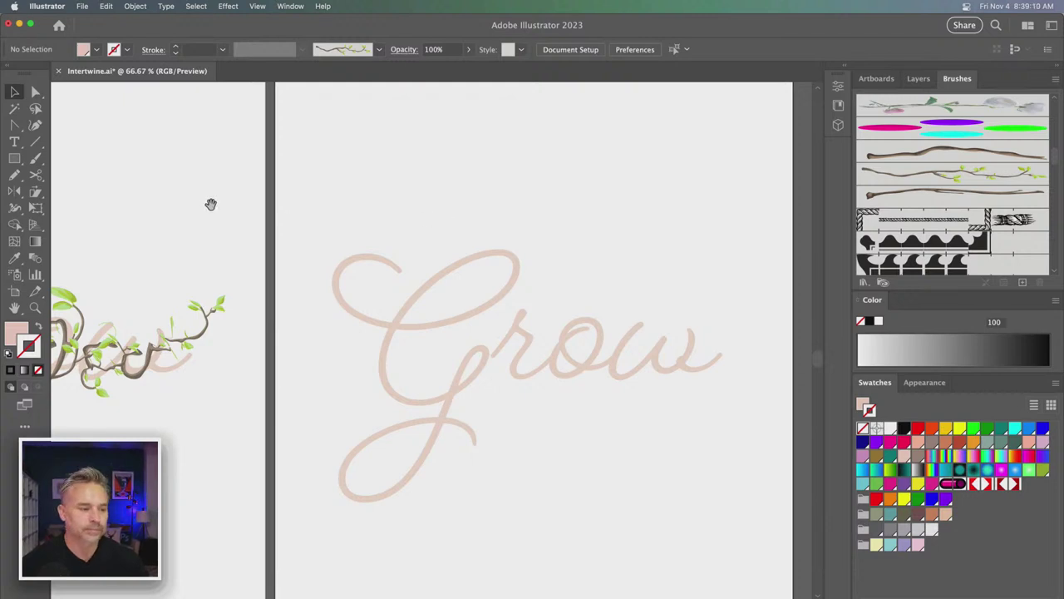
left_click_drag(211, 204, 624, 195)
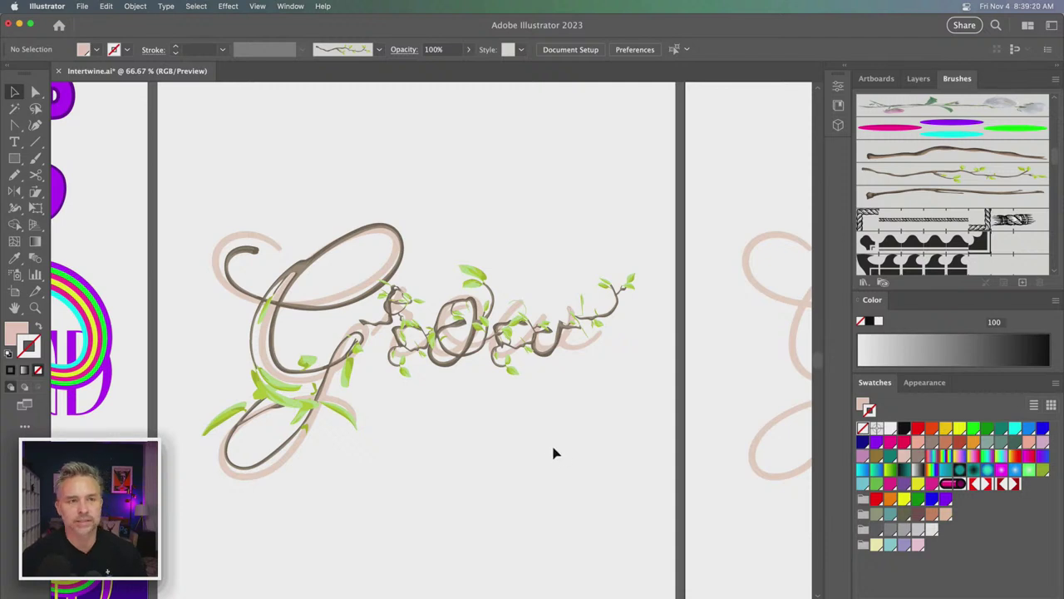
mouse_move(539, 436)
left_mouse_down()
mouse_move(192, 476)
mouse_move(460, 419)
left_mouse_up()
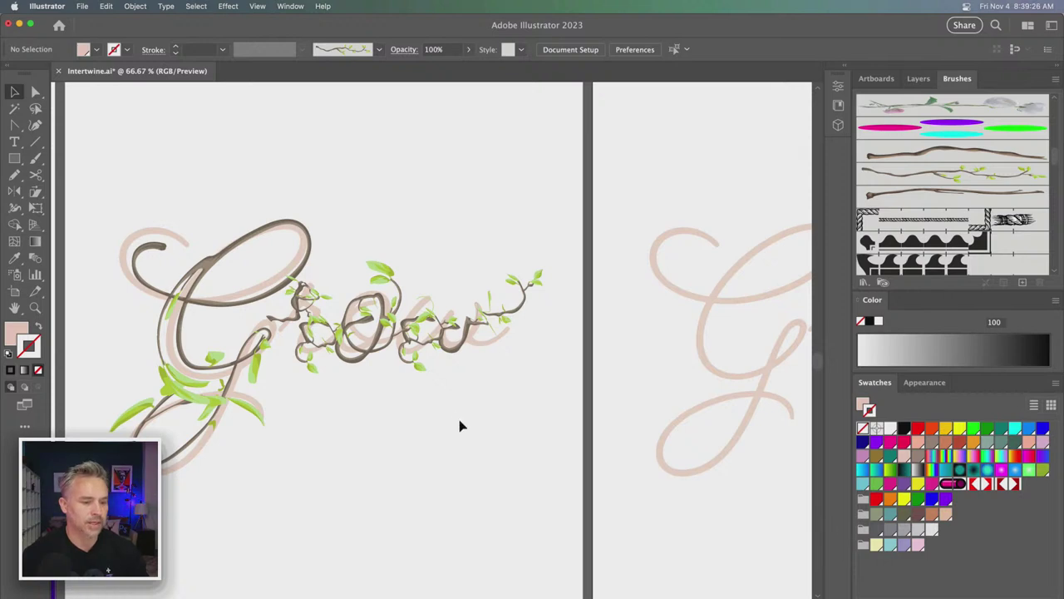
left_click(918, 80)
left_click(945, 218)
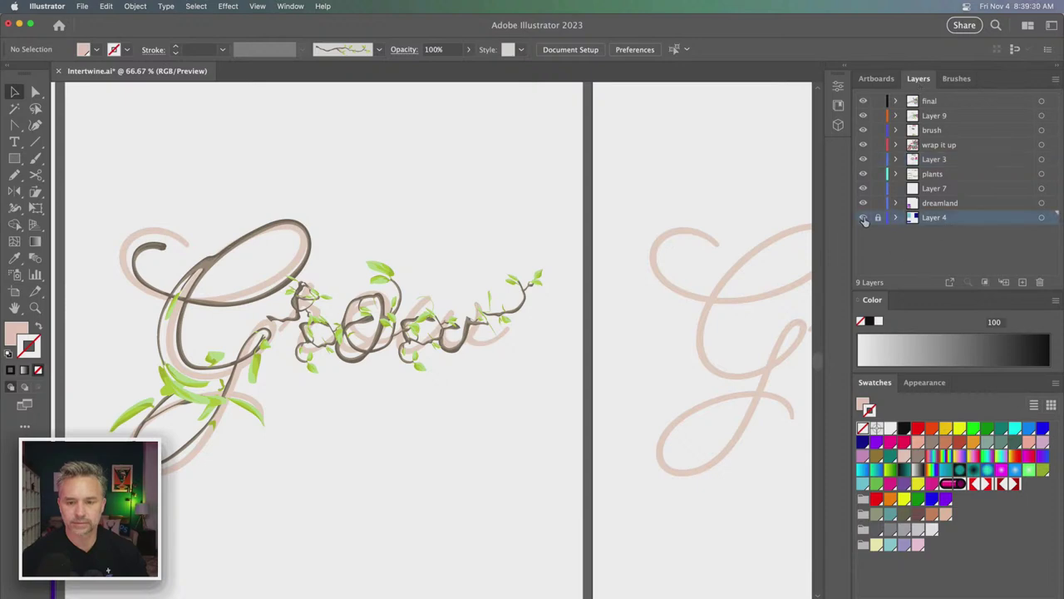
- Alt-drag copies of the teal background rectangle onto the vine and plain Grow artboards
key("ctrl+minus")
key("ctrl+minus")
key("ctrl+minus")
key("ctrl+minus")
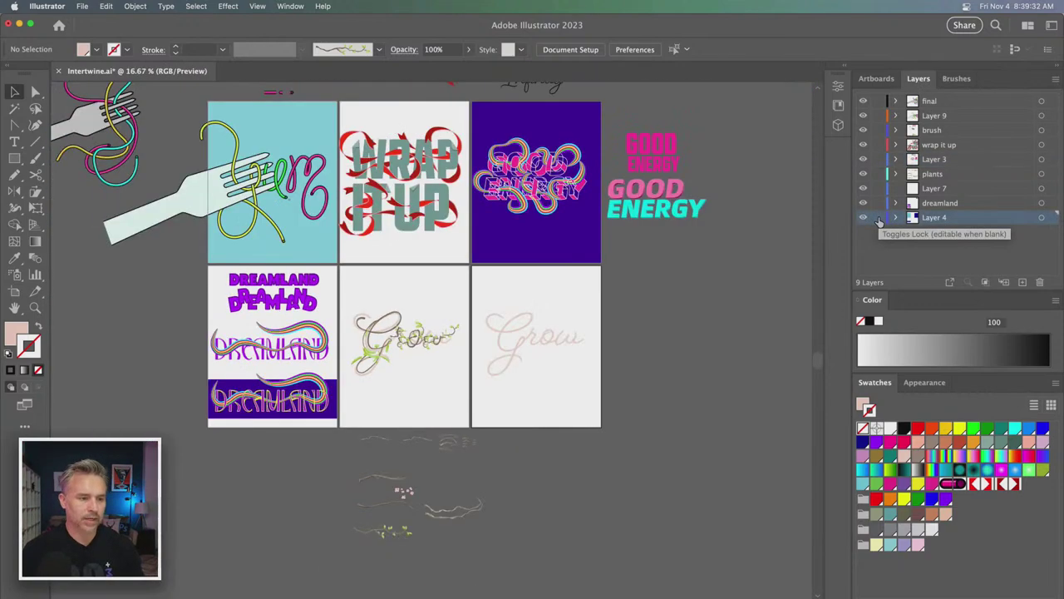
left_click(321, 245)
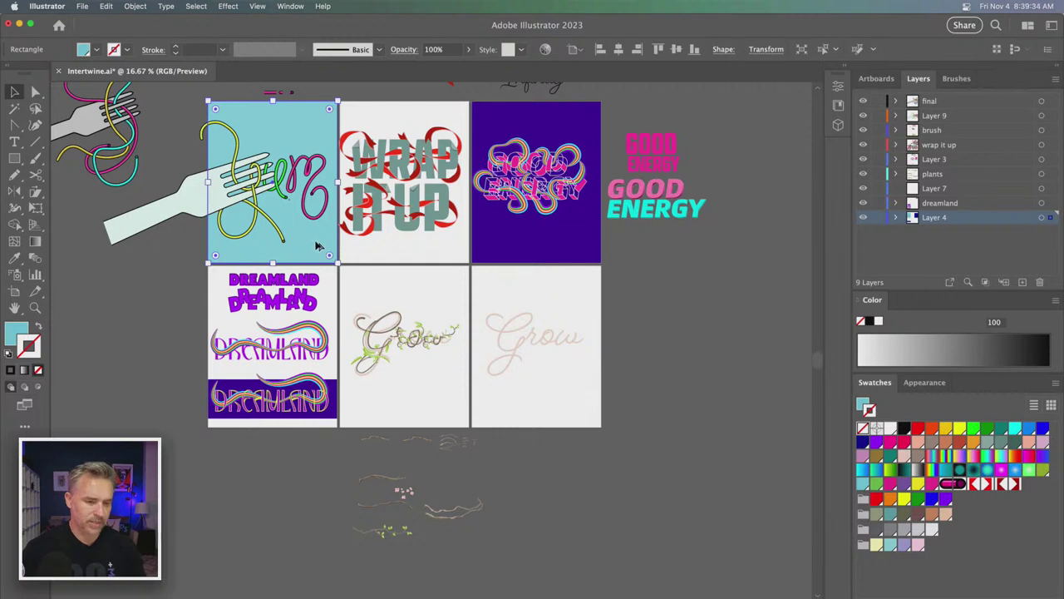
left_click_drag(316, 246, 406, 287)
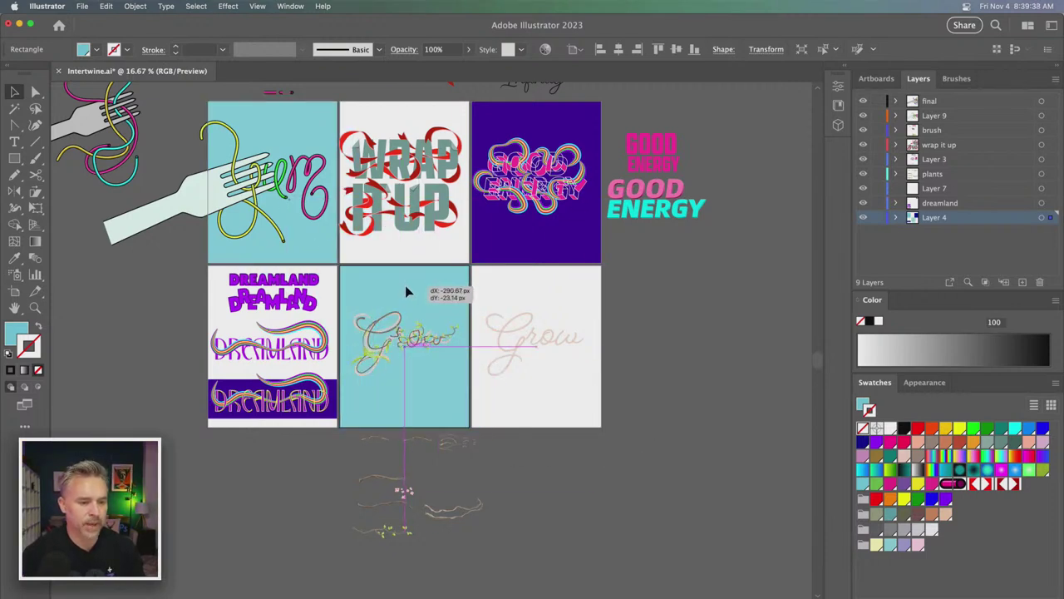
left_click_drag(368, 290, 499, 295)
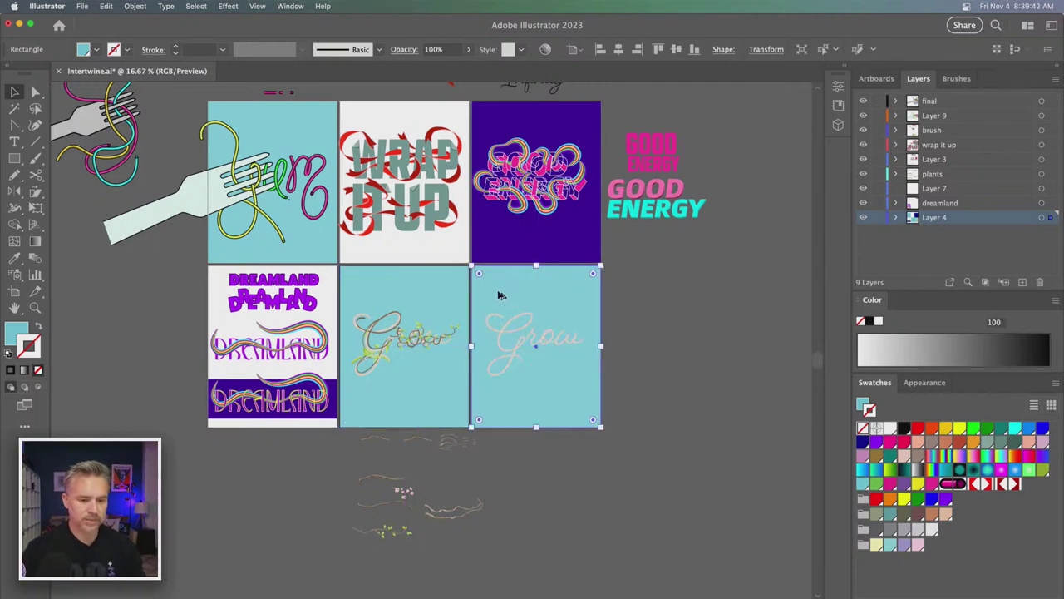
key("super+equal")
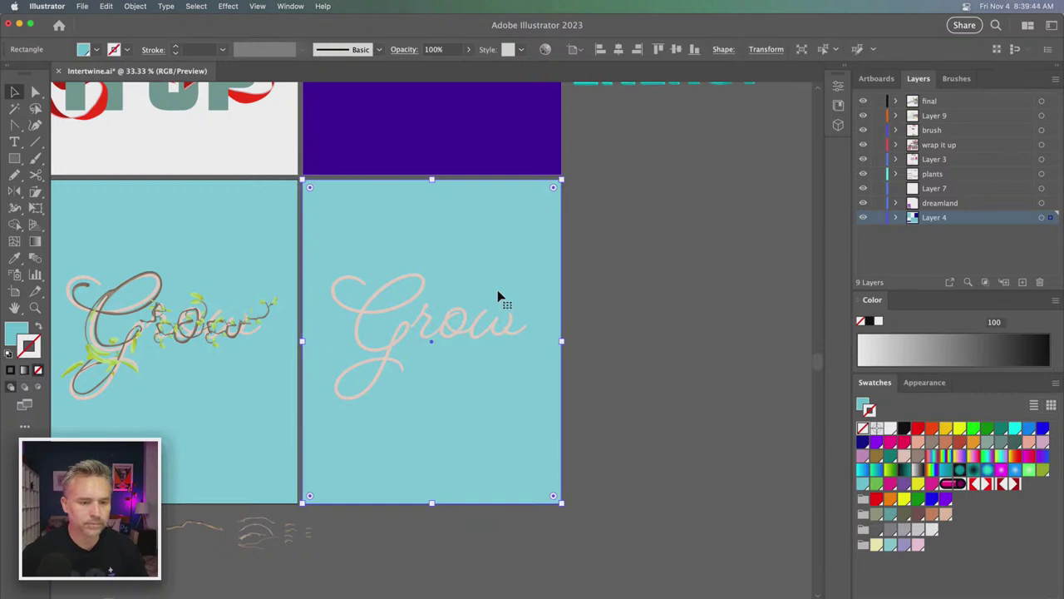
left_click(245, 240)
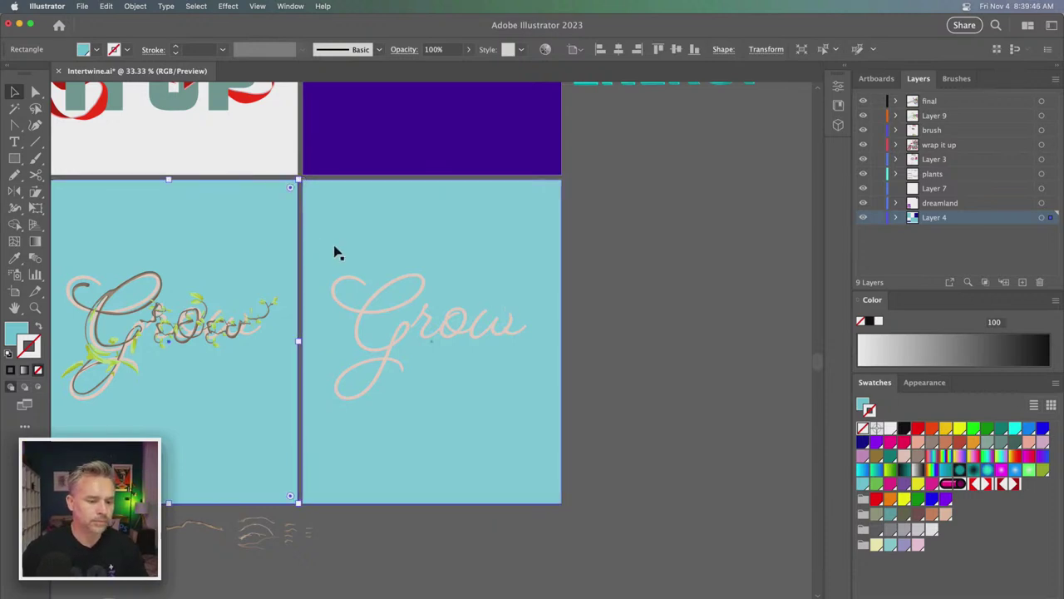
left_click(384, 231)
left_click(578, 220)
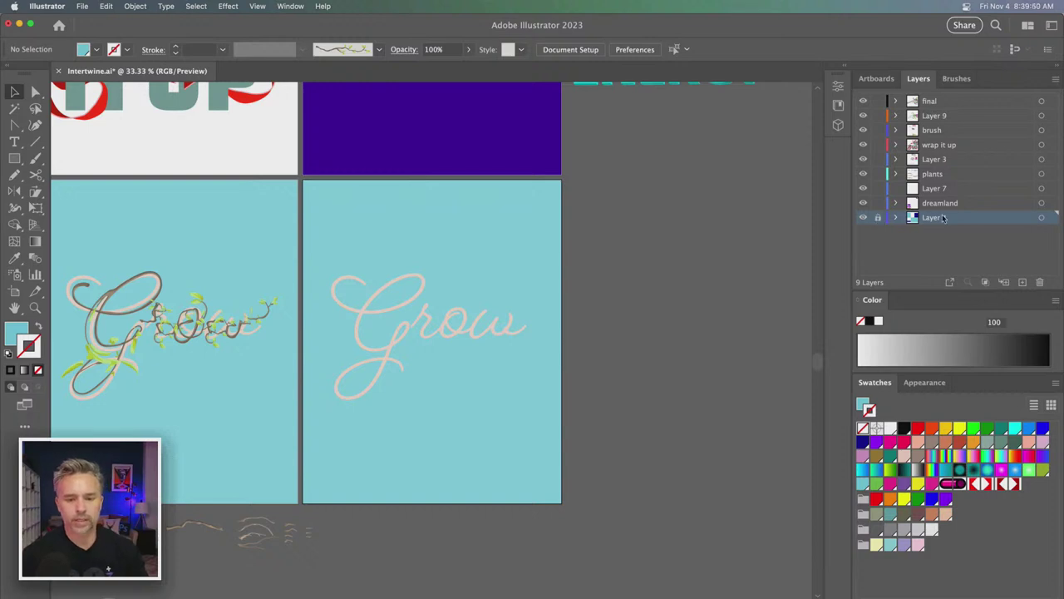
- Move the Grow lettering in place onto Layer 7 and rename that layer Grow
key("super+equal")
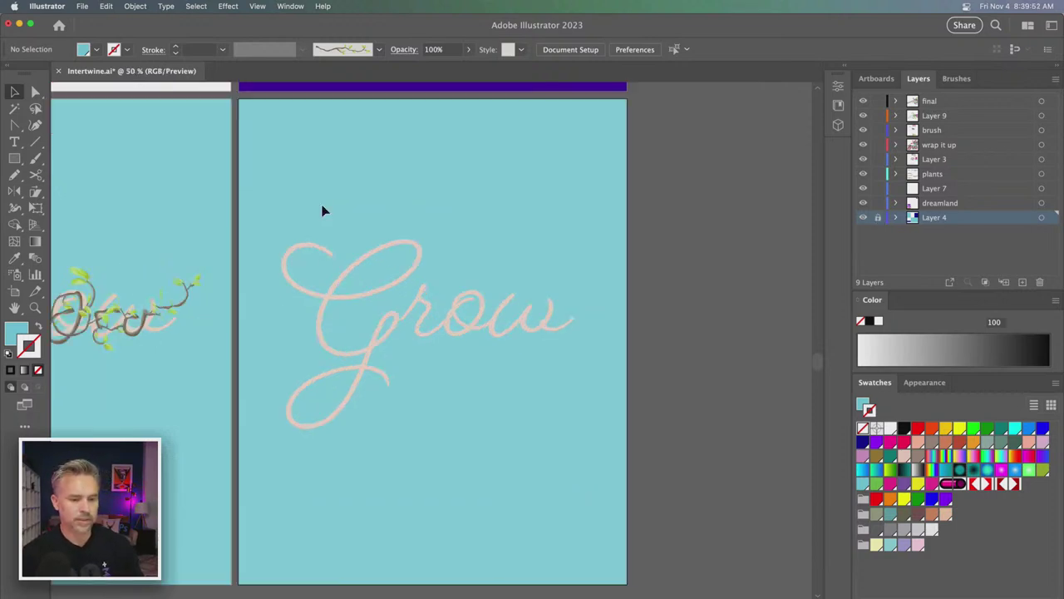
key("super+equal")
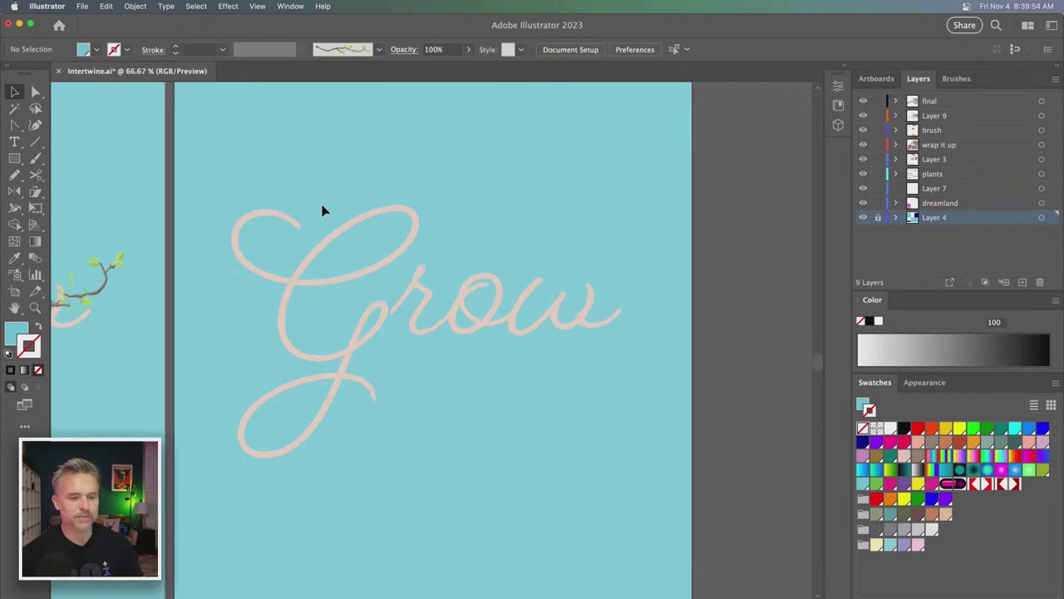
left_click(948, 203)
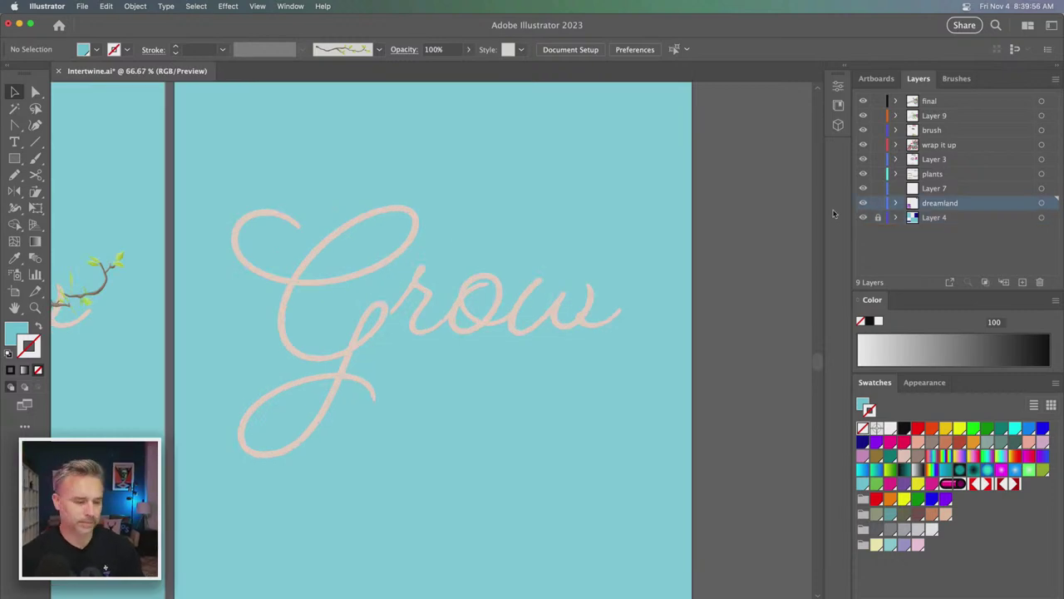
left_click(359, 279)
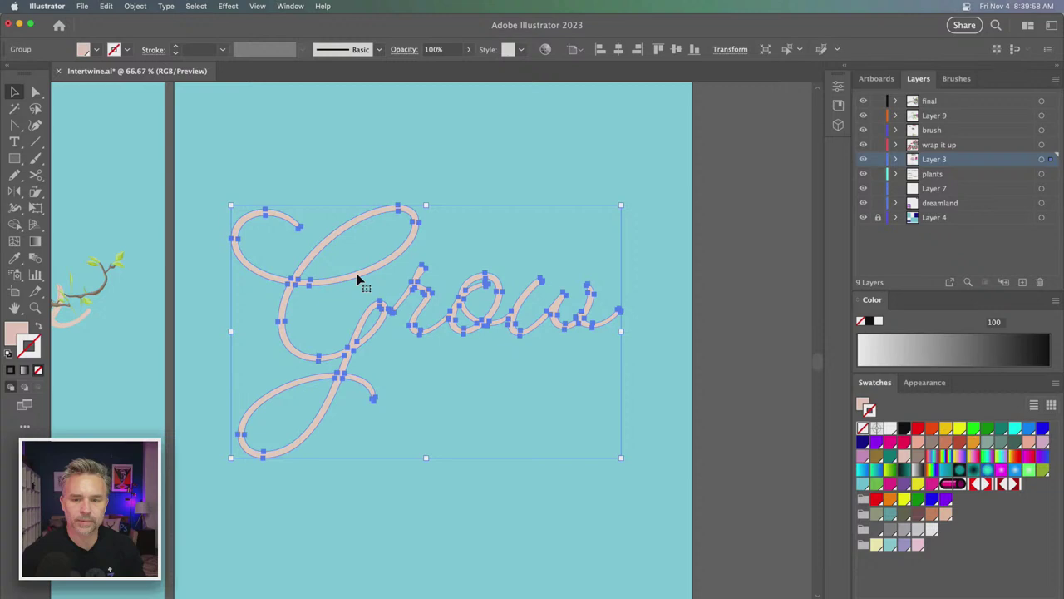
key("Delete")
left_click(933, 190)
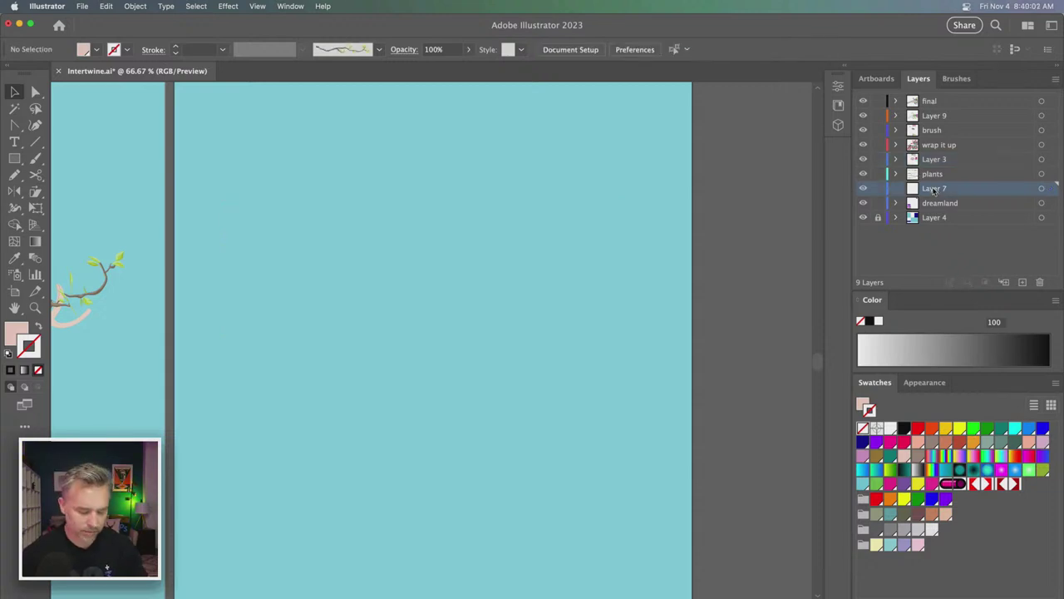
key("super+f")
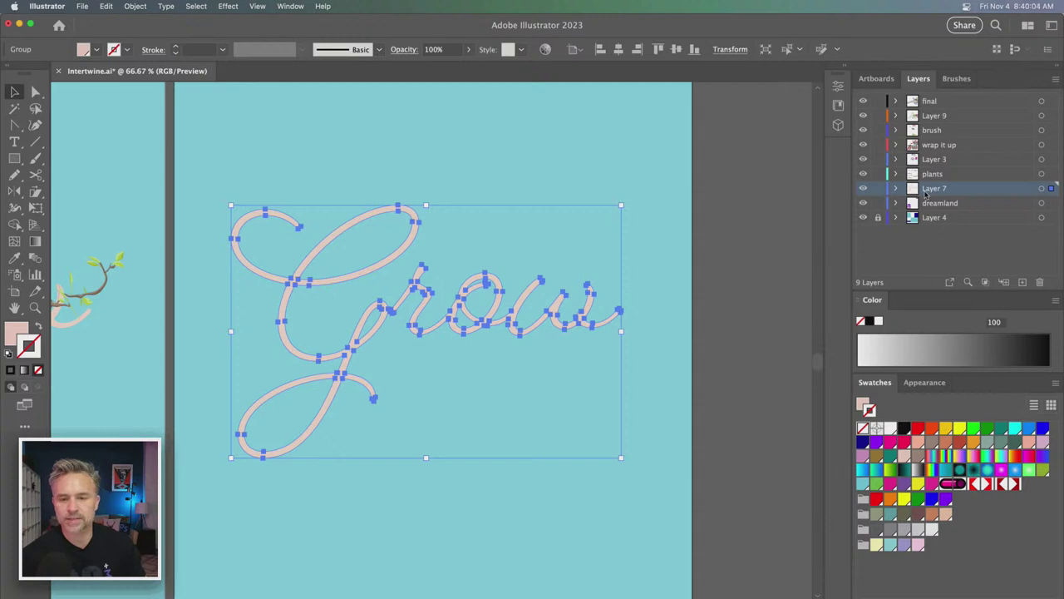
double_click(935, 189)
type("Grow")
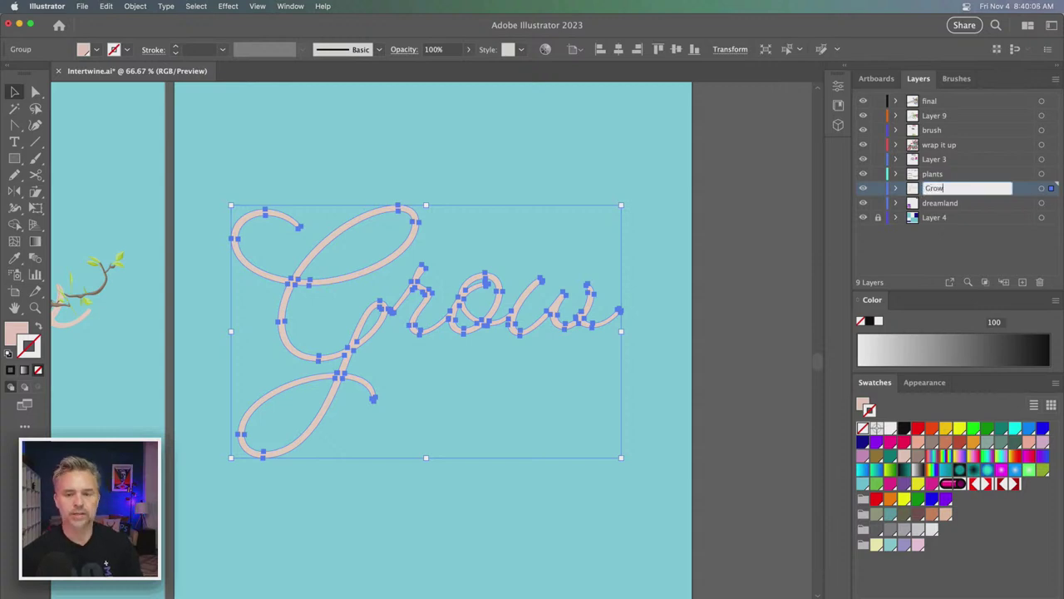
key("Return")
- Ungroup the Grow lettering so the G is a separate shape, then swap fill and stroke
left_click(475, 164)
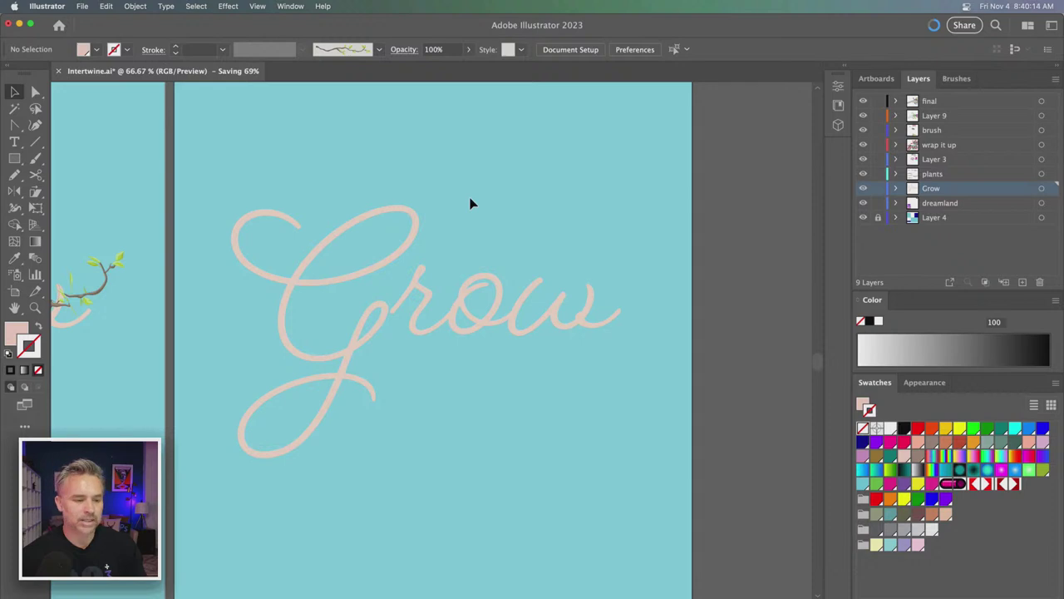
key("super+1")
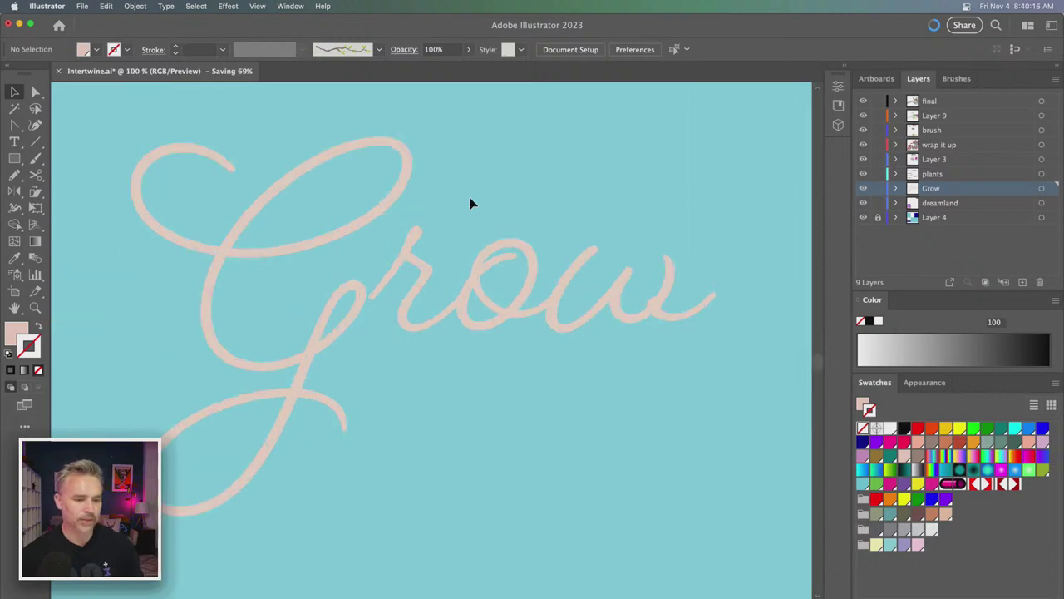
left_click_drag(481, 197, 680, 182)
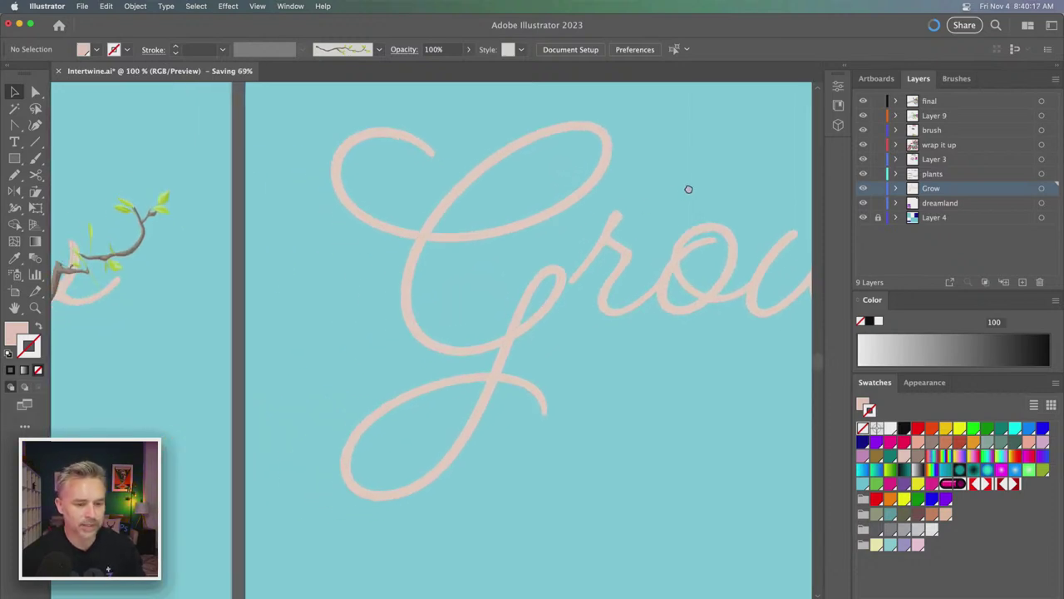
left_click(408, 332)
right_click(413, 330)
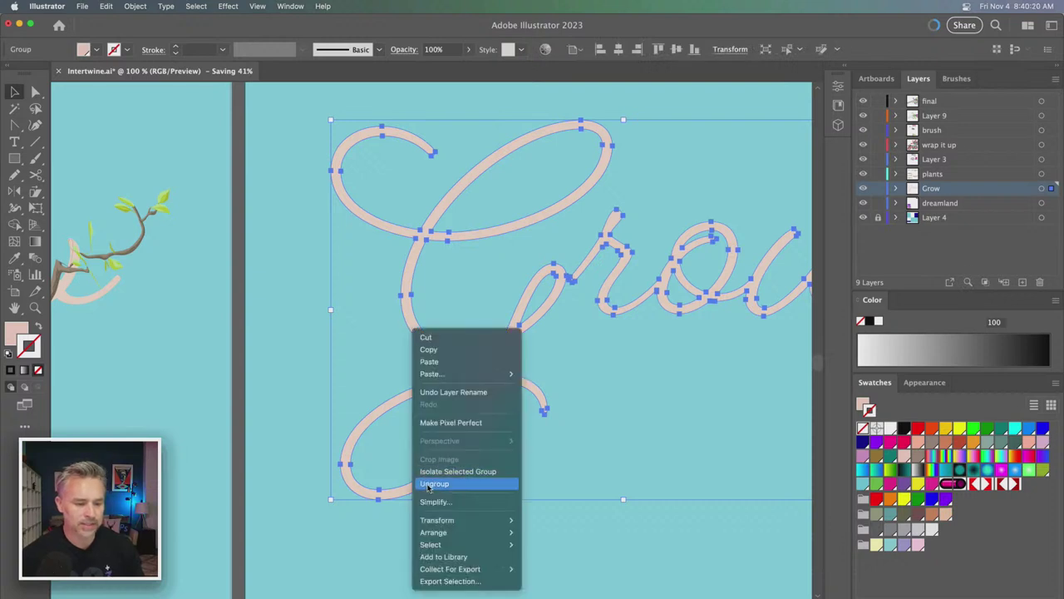
left_click(428, 484)
left_click(392, 313)
left_click(408, 316)
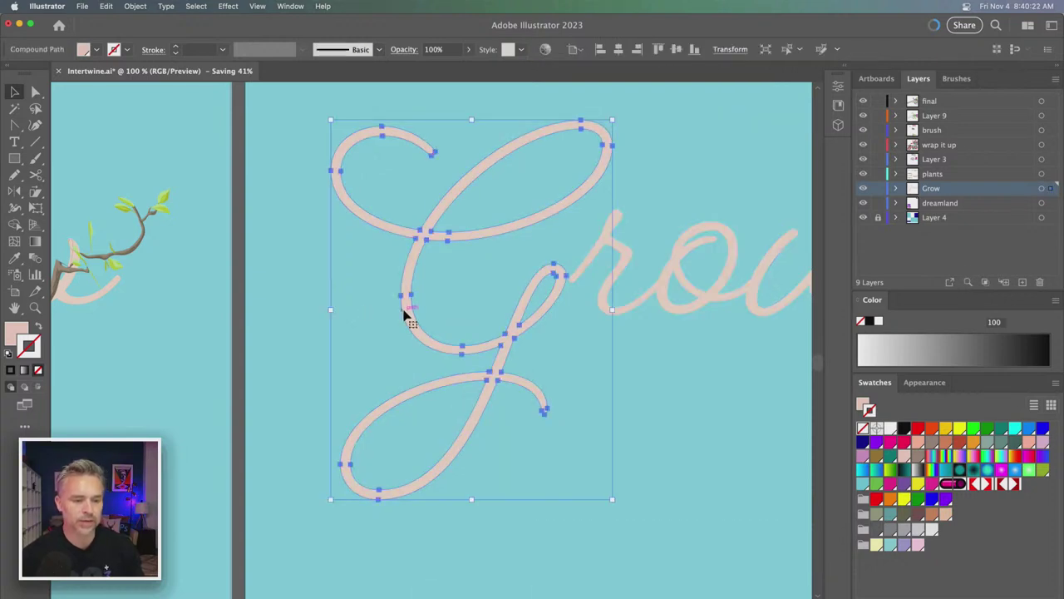
left_click(352, 306)
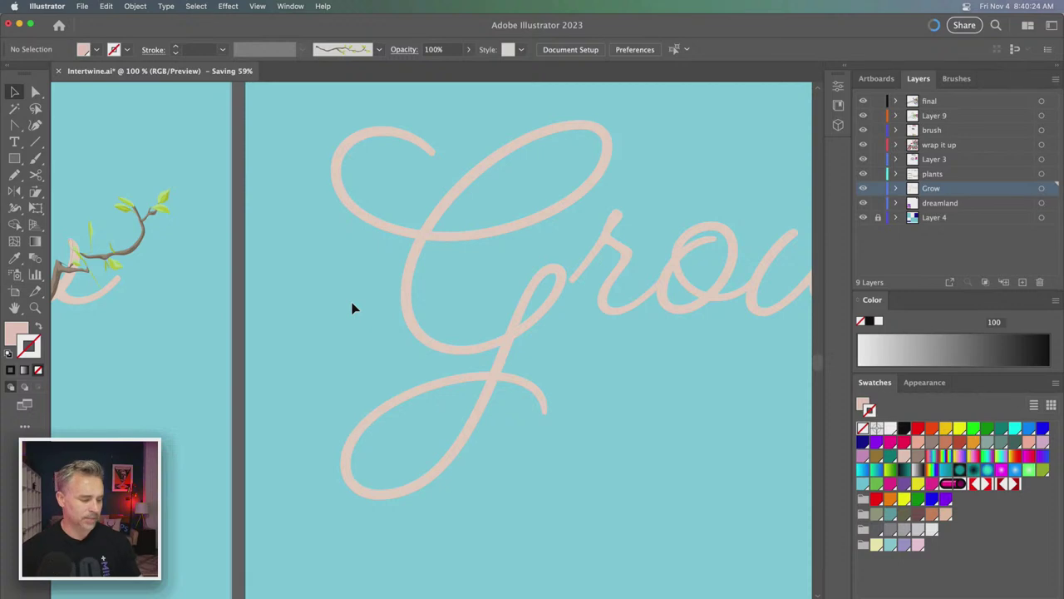
left_click(38, 325)
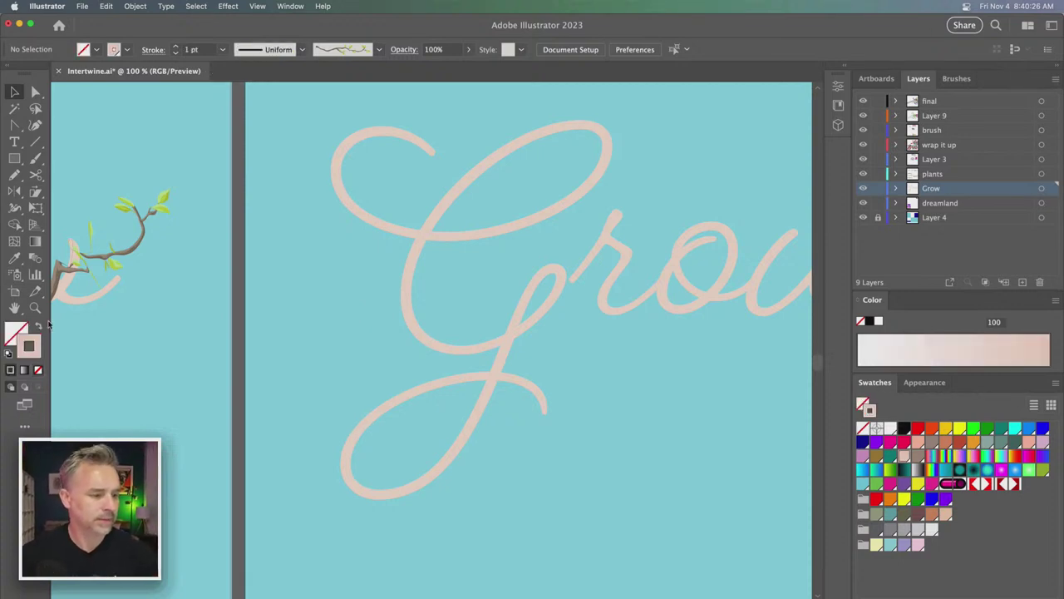
- Paint a leafy branch brush stroke around the G's lower loop
left_click(956, 78)
left_click(908, 179)
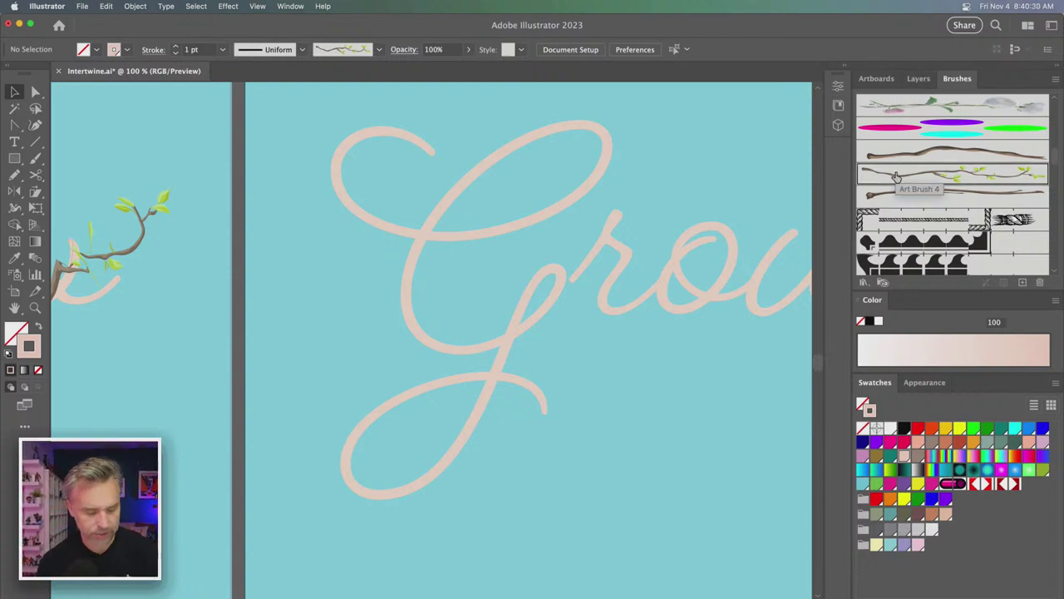
key("b")
left_click_drag(415, 364, 328, 531)
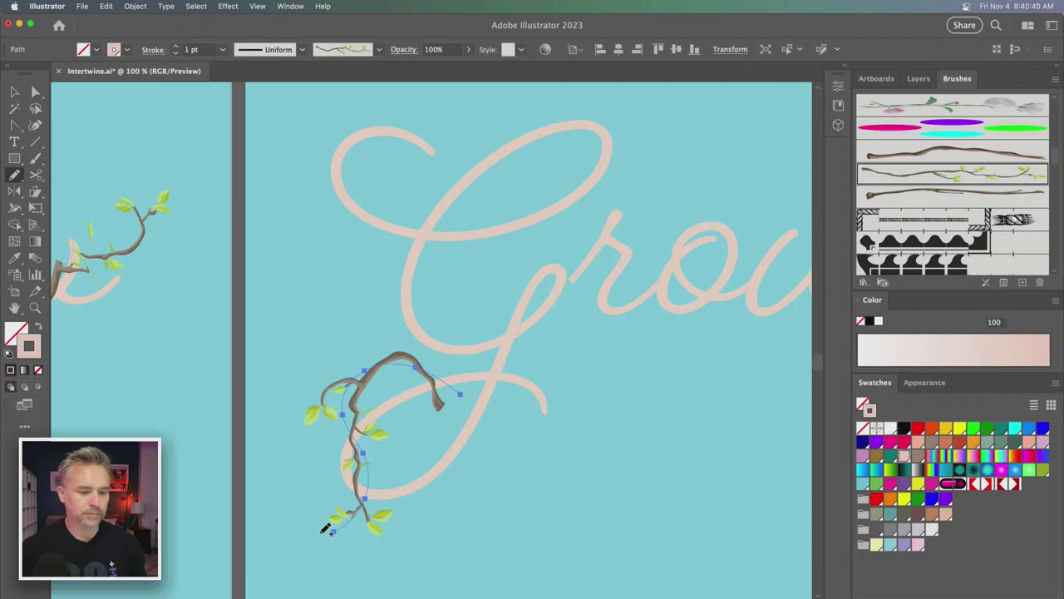
- Reshape the vine's anchor points so its end reaches across the G's stem
key("ctrl+equal")
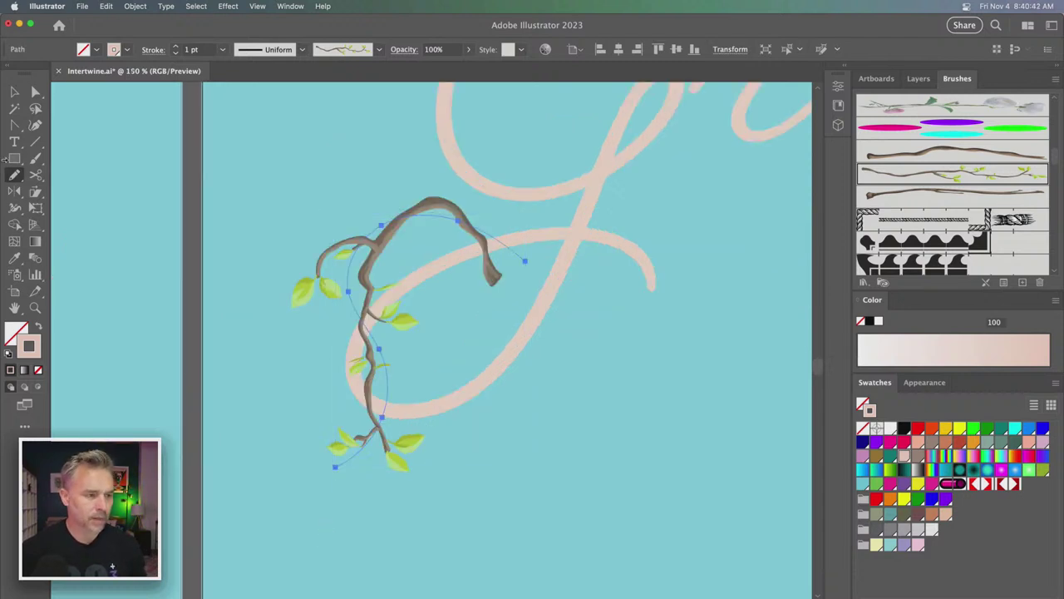
left_click(36, 92)
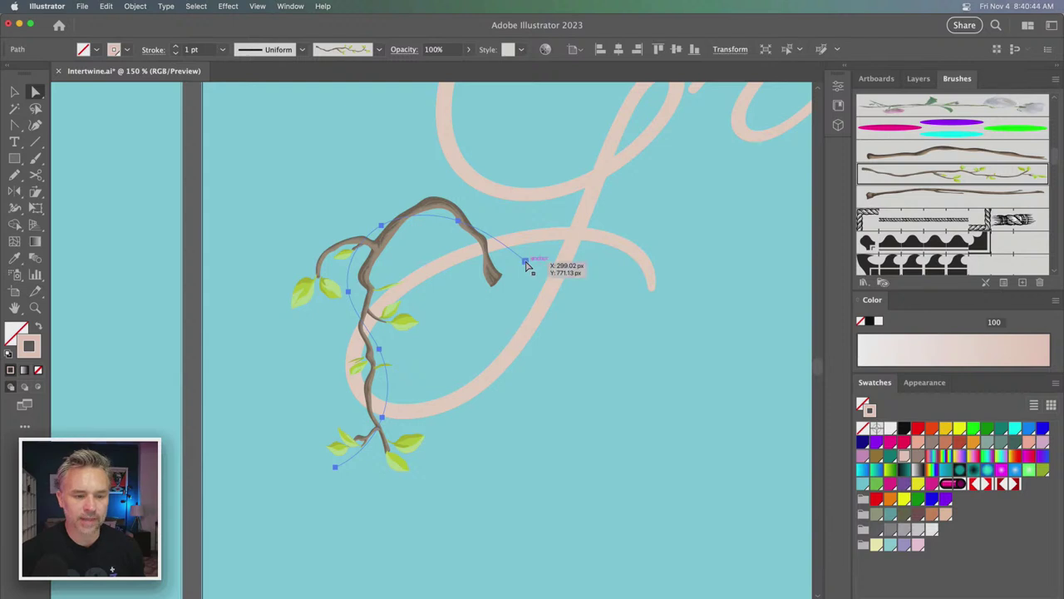
left_click_drag(524, 262, 580, 231)
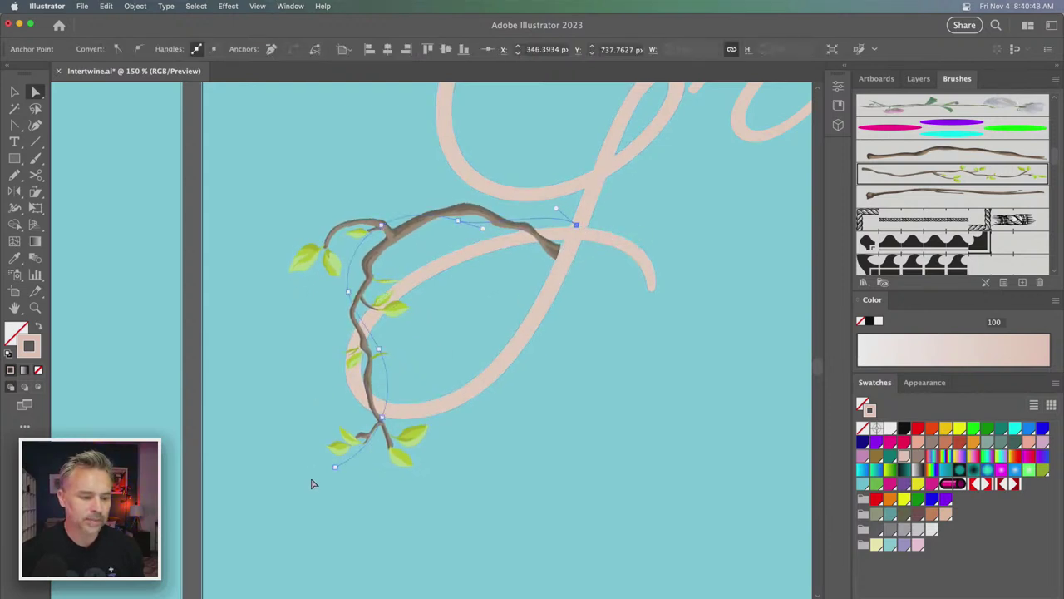
left_click_drag(377, 354, 398, 342)
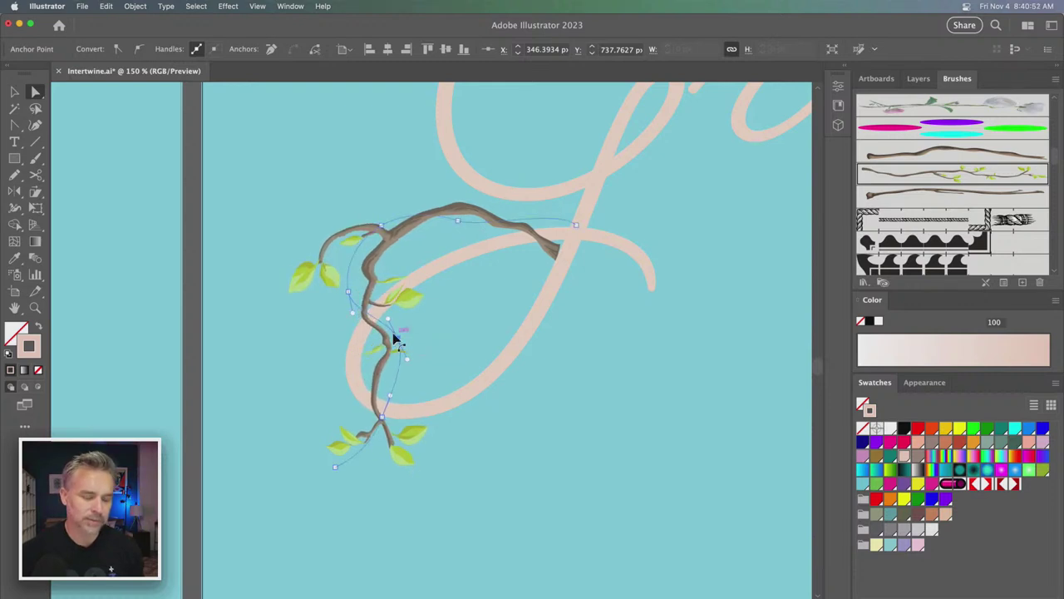
left_click(15, 92)
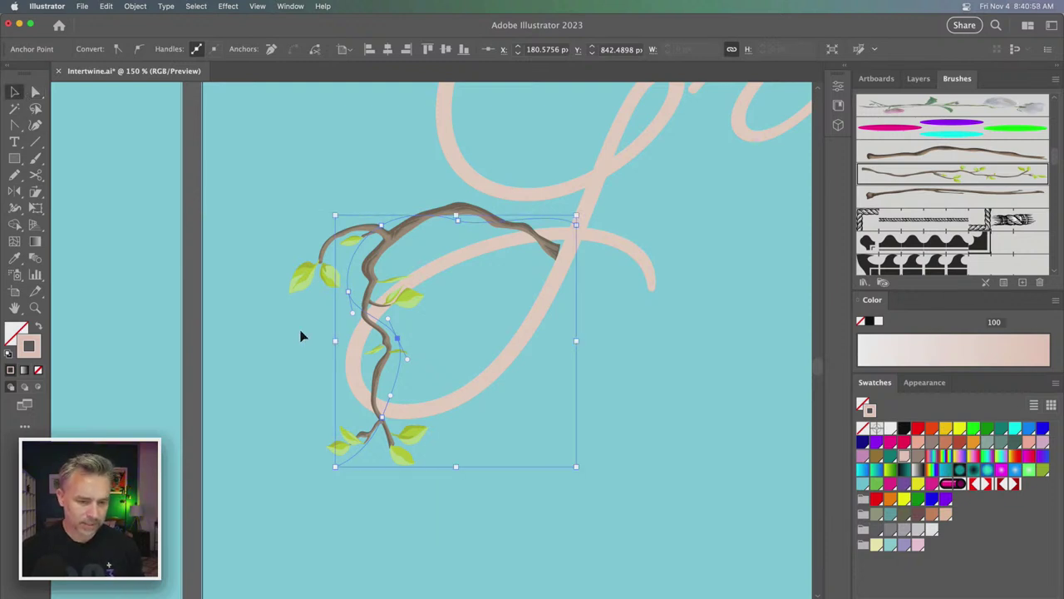
key("n")
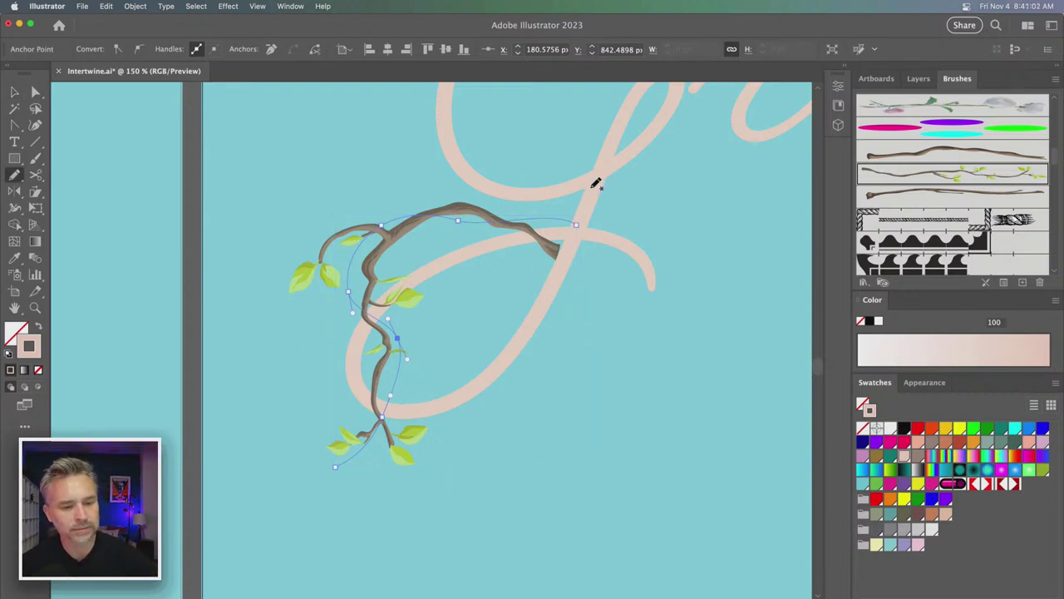
- Paint a second vine looping around the lower G and nudge its end point left
left_click_drag(586, 200, 388, 407)
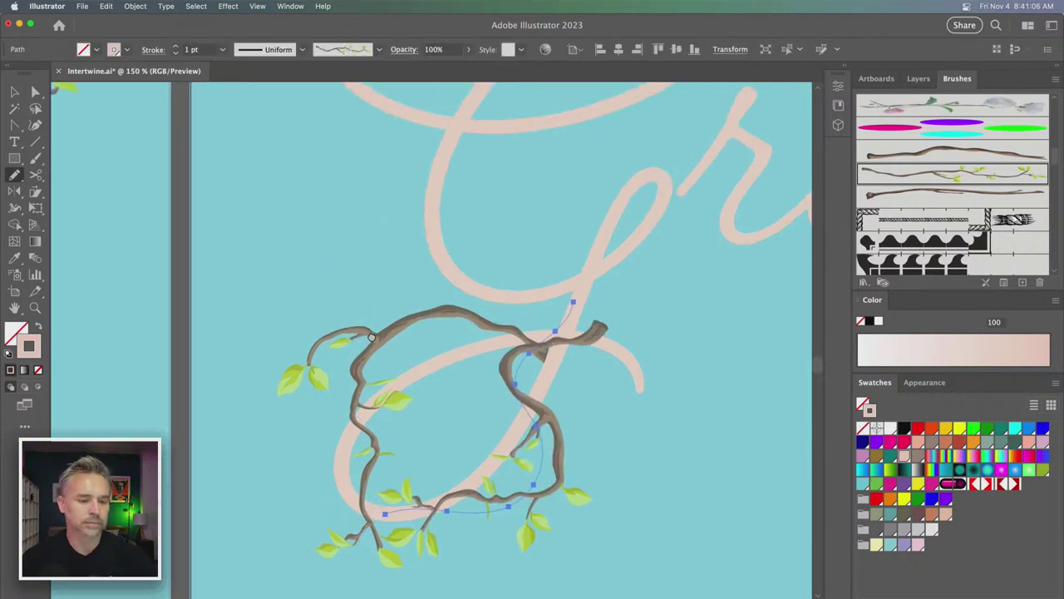
left_click_drag(383, 409, 354, 598)
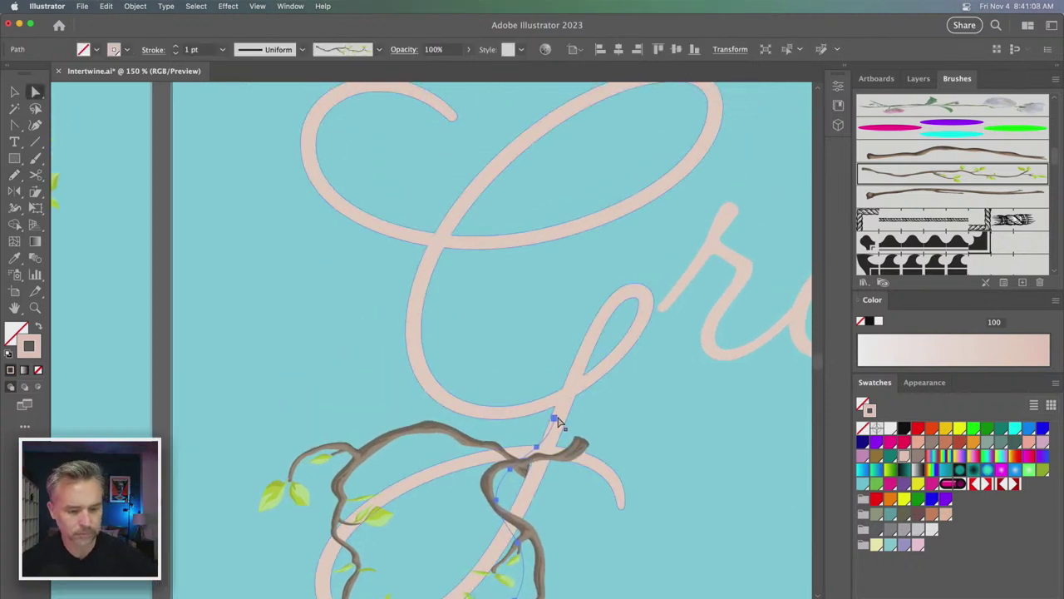
key("a")
left_click_drag(555, 418, 525, 419)
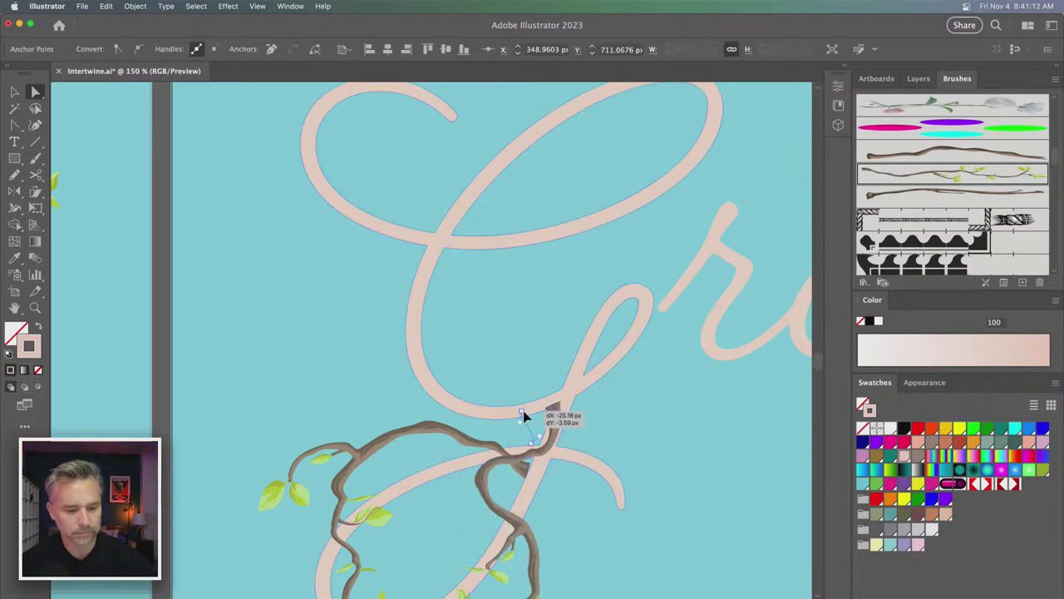
scroll(437, 415, "down", 5)
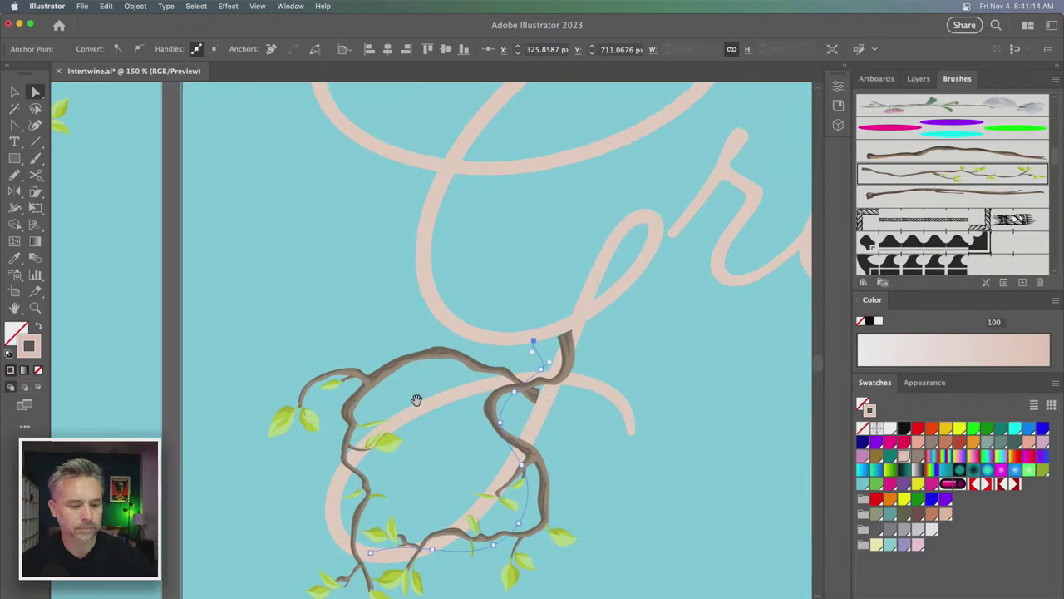
key("b")
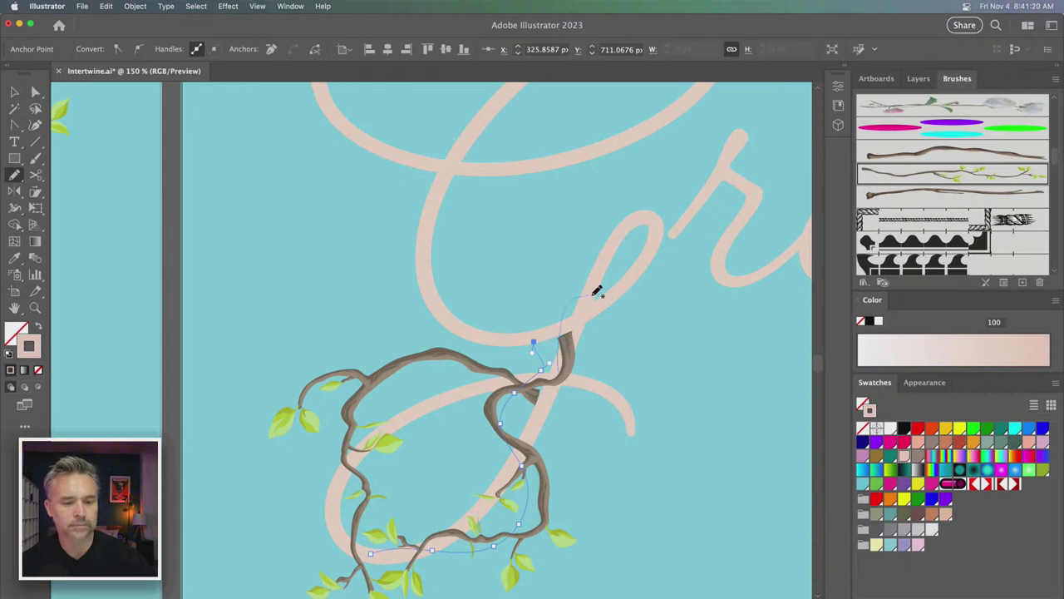
- Paint vines up the G's stem and along its upper loop, stretching their end points
left_click_drag(596, 291, 625, 171)
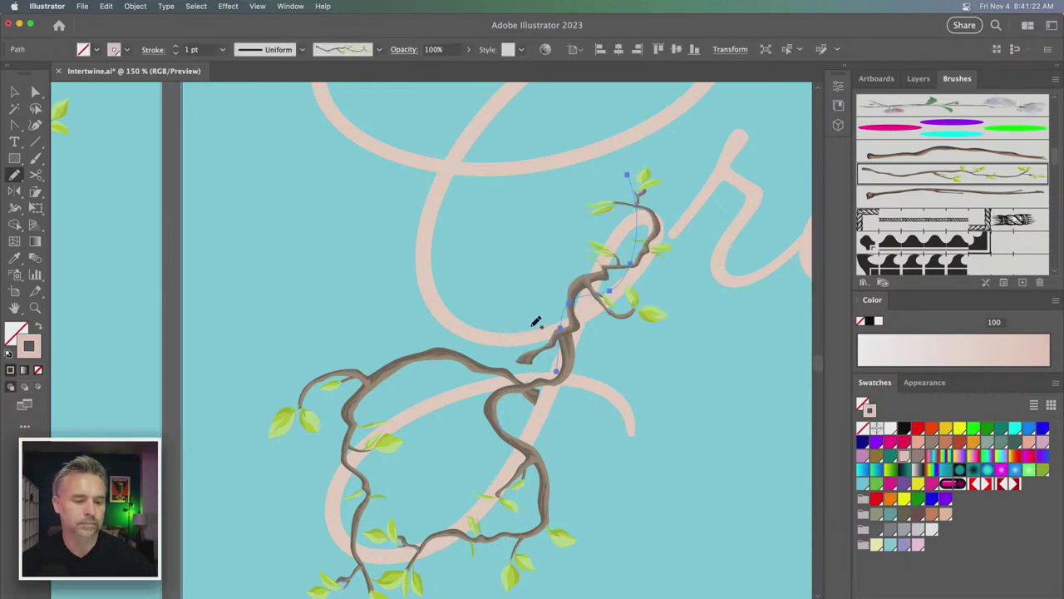
left_click_drag(468, 334, 459, 178)
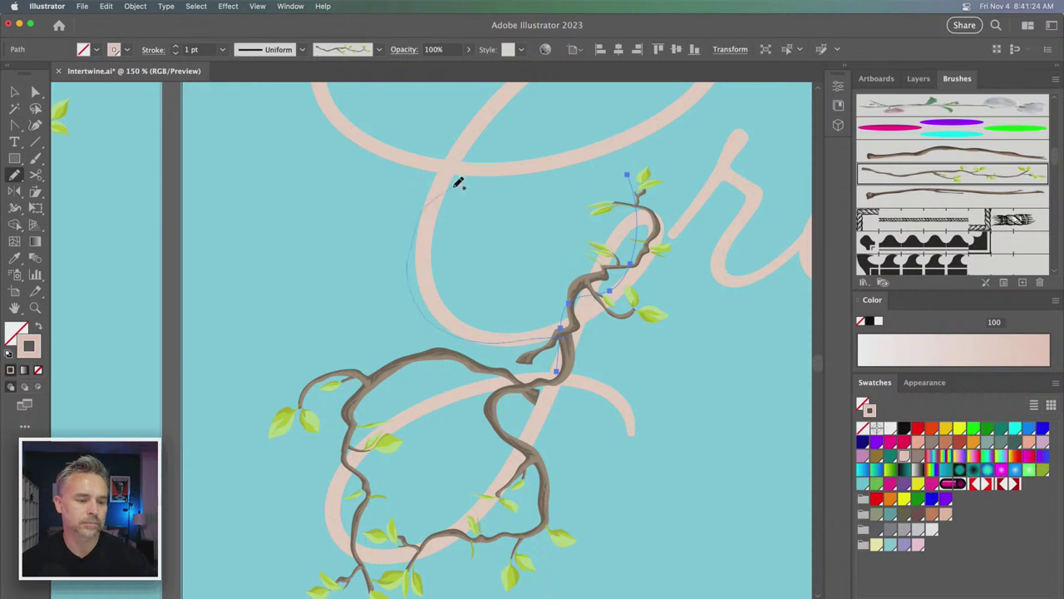
mouse_move(456, 109)
left_mouse_down()
mouse_move(332, 266)
mouse_move(280, 407)
left_mouse_up()
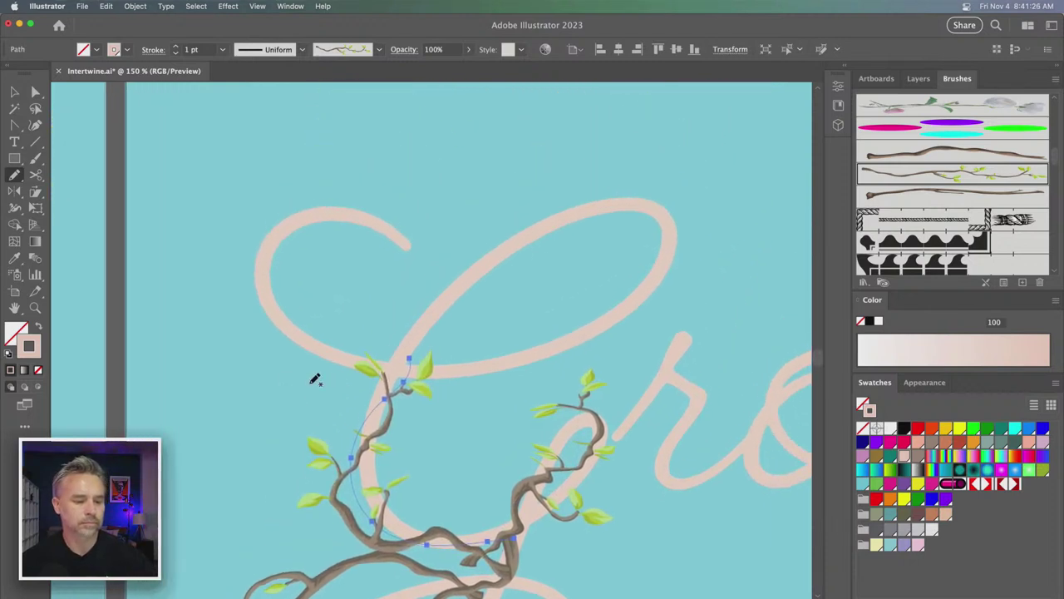
left_click_drag(408, 335, 651, 197)
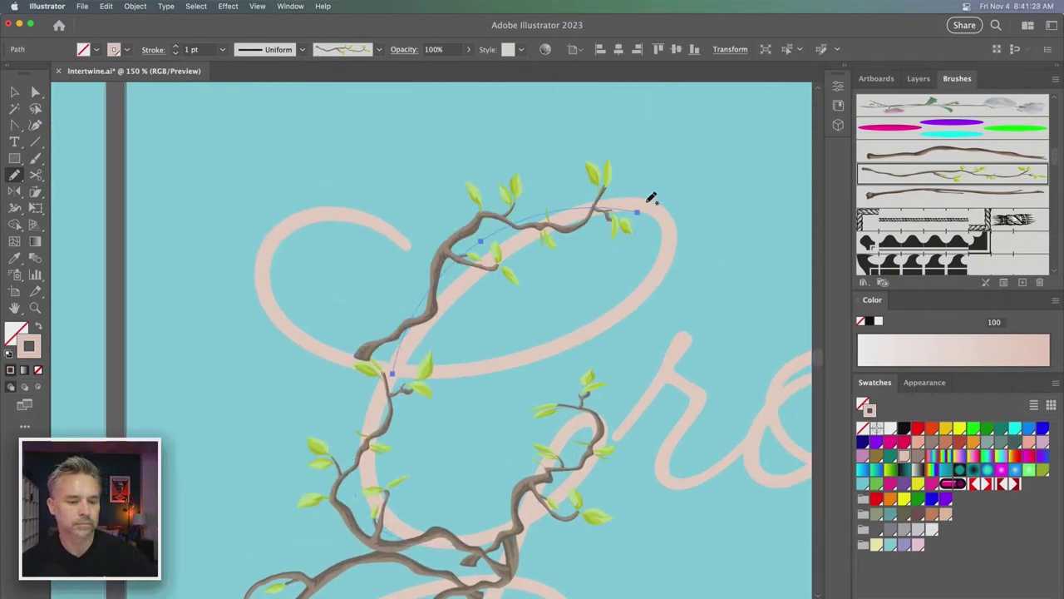
key("ctrl+z")
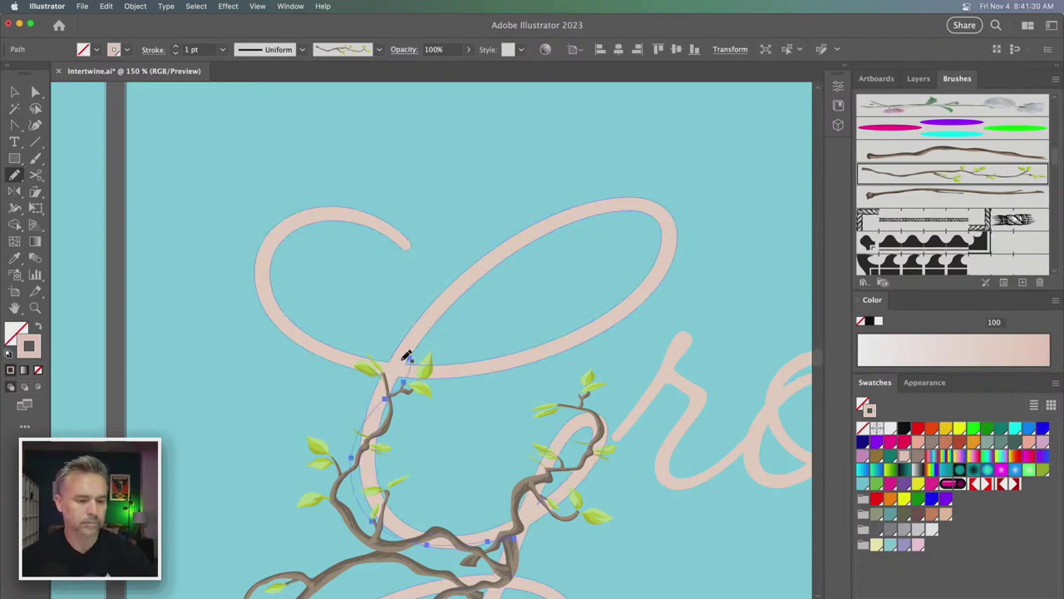
left_click_drag(399, 362, 640, 197)
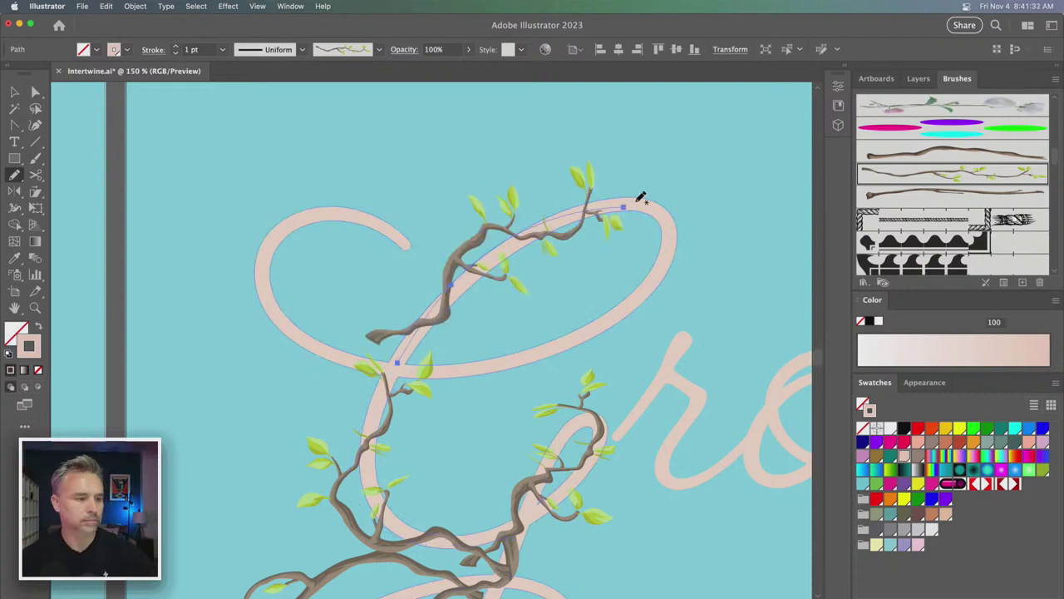
key("a")
left_click(396, 364)
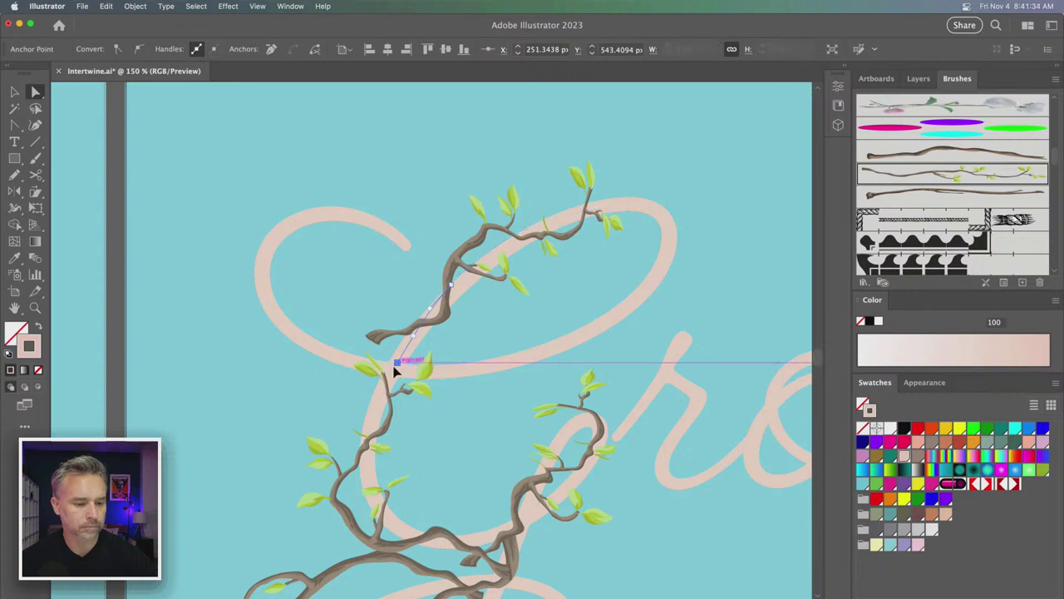
left_click_drag(396, 370, 369, 370)
mouse_move(637, 212)
left_mouse_down()
mouse_move(678, 212)
mouse_move(680, 201)
left_mouse_up()
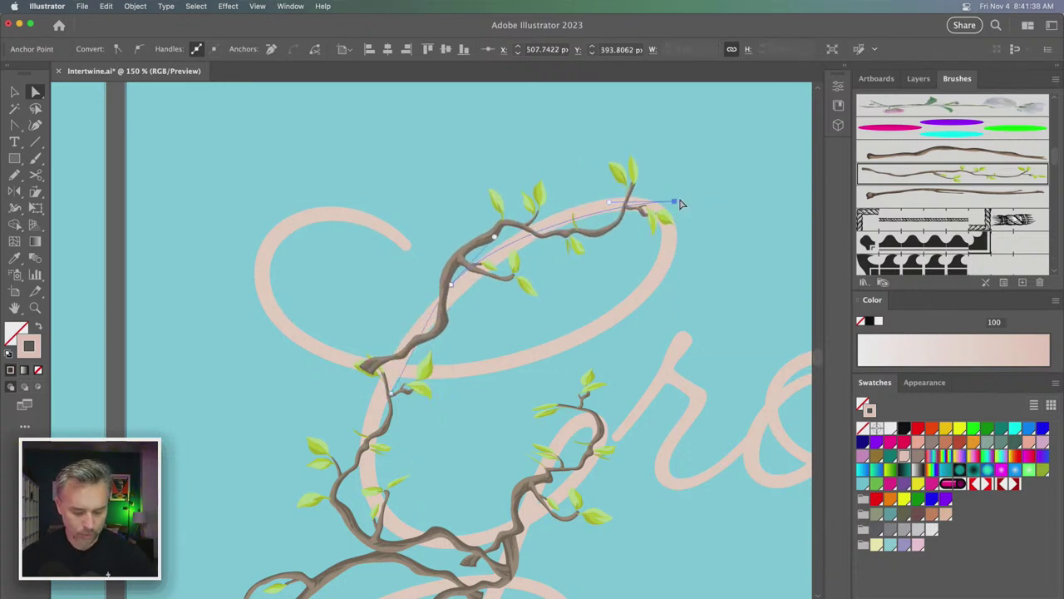
key("n")
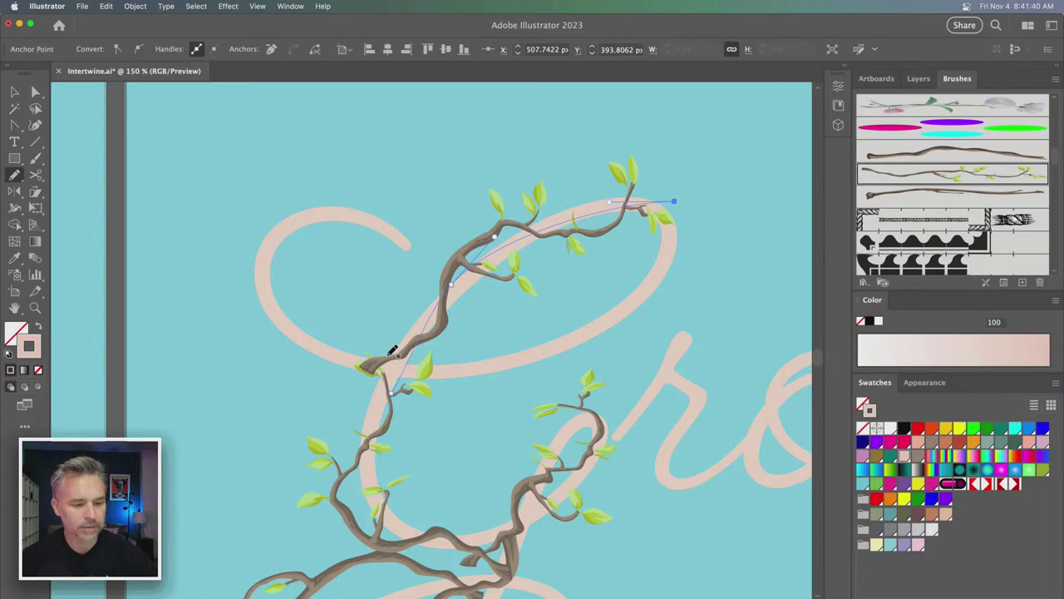
- Draw two more vines across the G's upper loop and around its top-left curl
left_click_drag(401, 346, 704, 256)
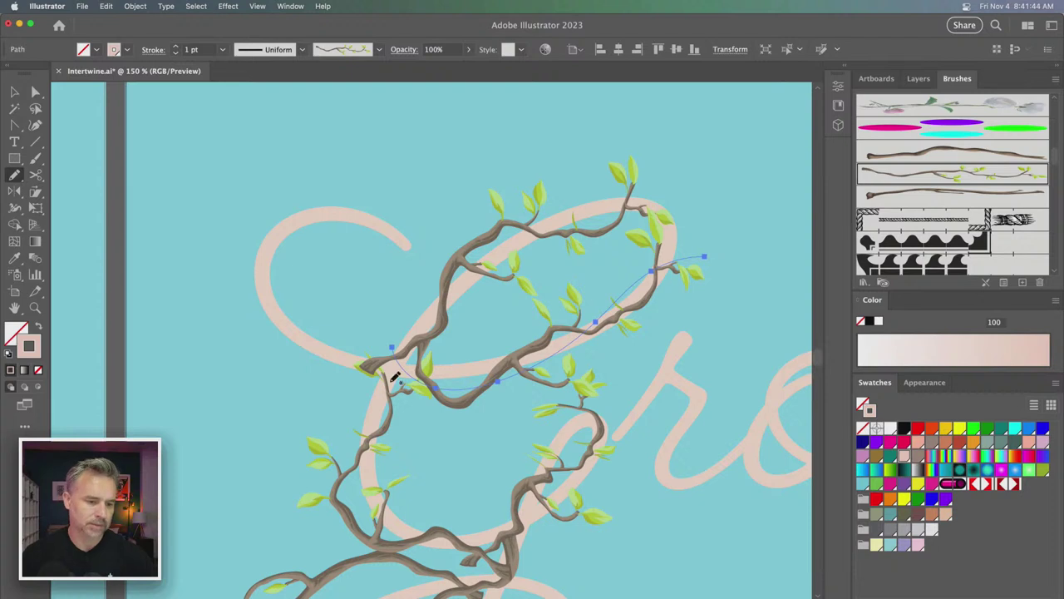
left_click_drag(402, 366, 384, 159)
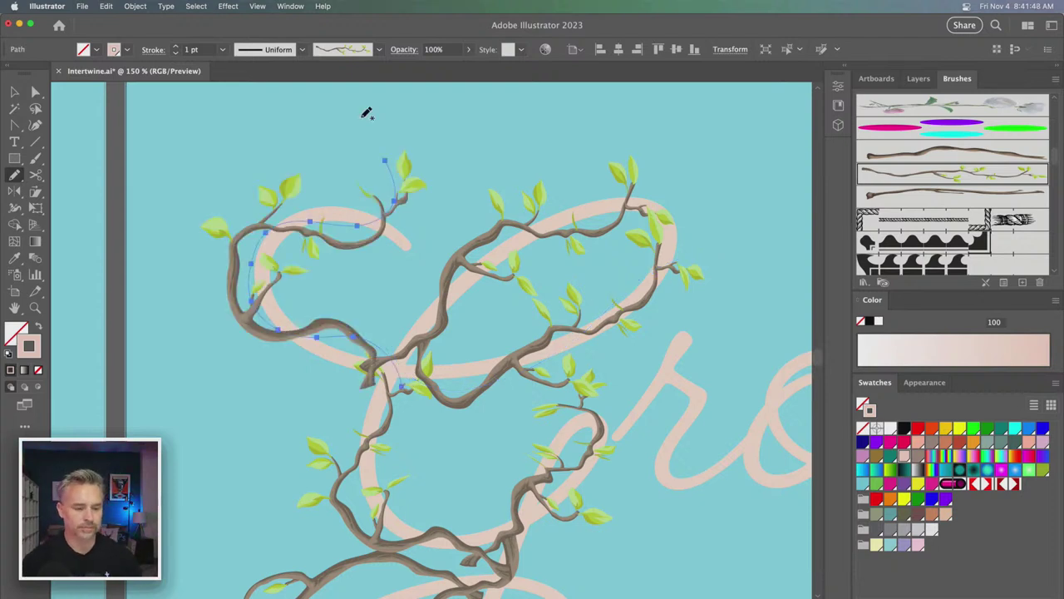
scroll(426, 139, "down", 5)
key("v")
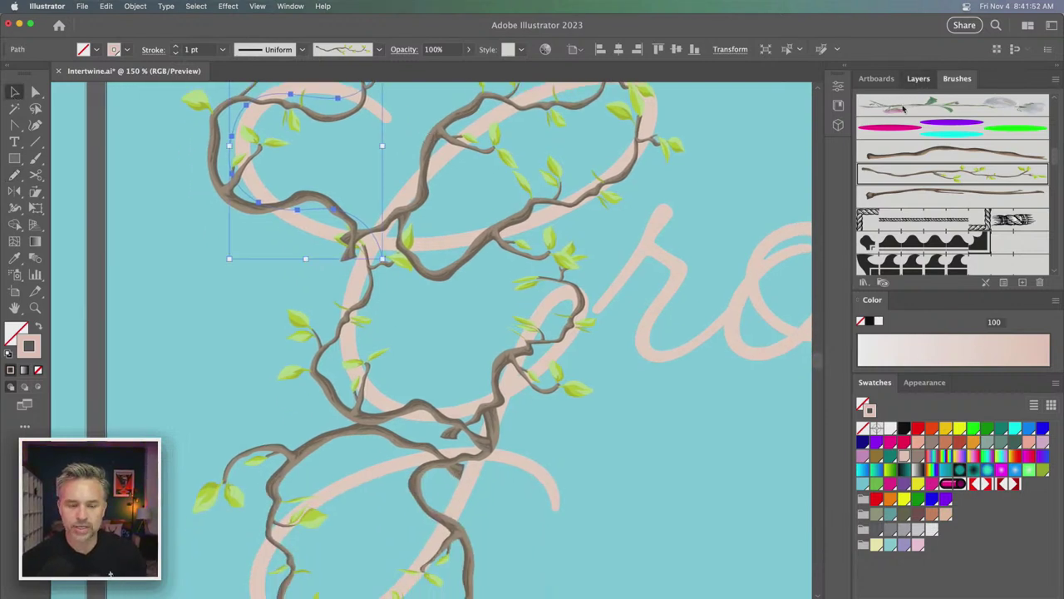
- Set the Grow lettering's fill to white (ffffff) in the Color Picker
left_click(917, 78)
left_click(342, 275)
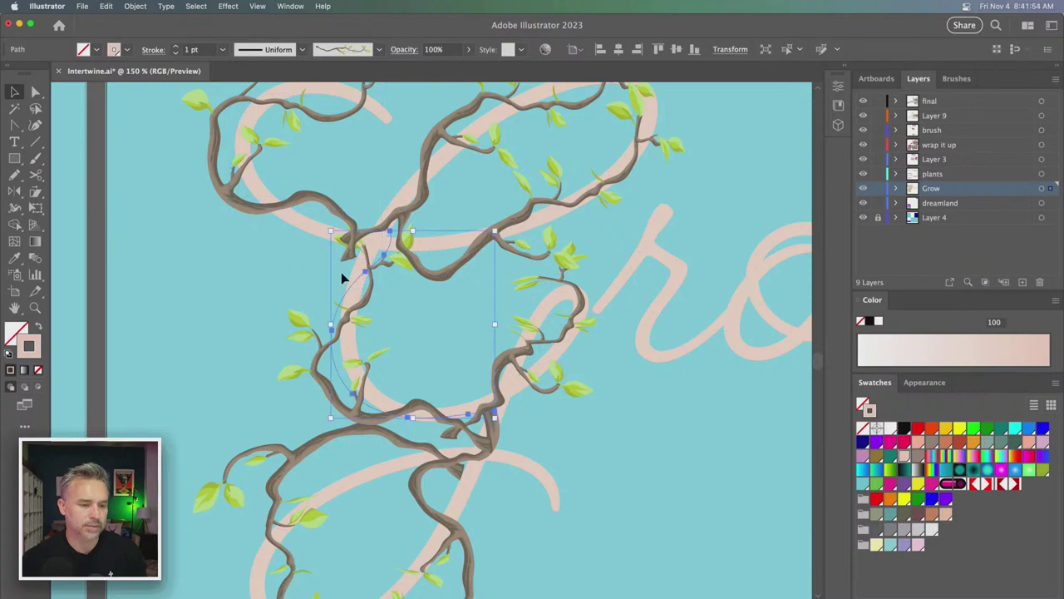
left_click(350, 283)
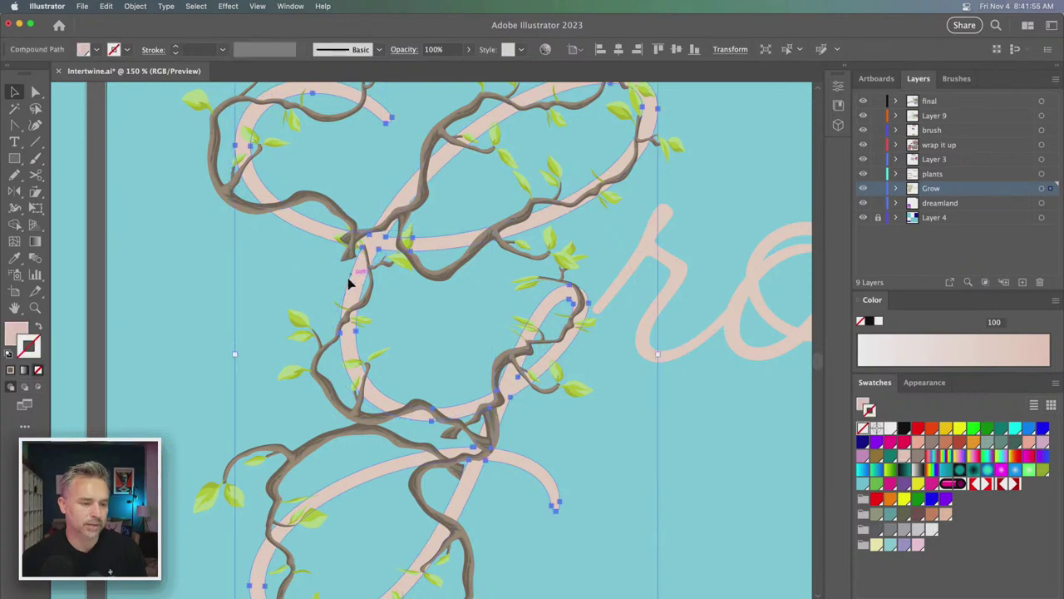
left_click(607, 249, "shift")
double_click(16, 334)
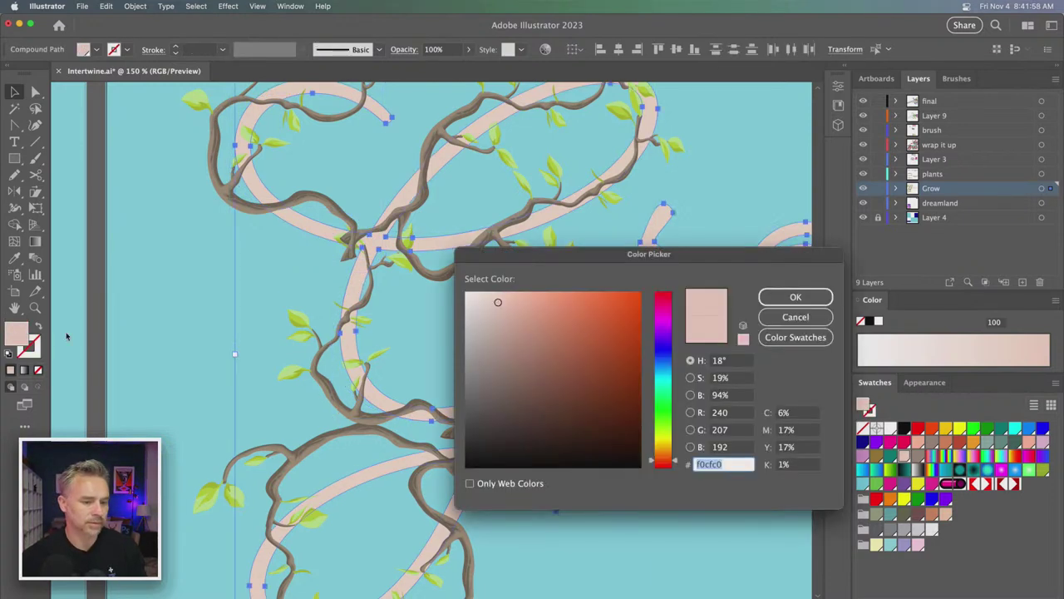
left_click_drag(534, 322, 453, 280)
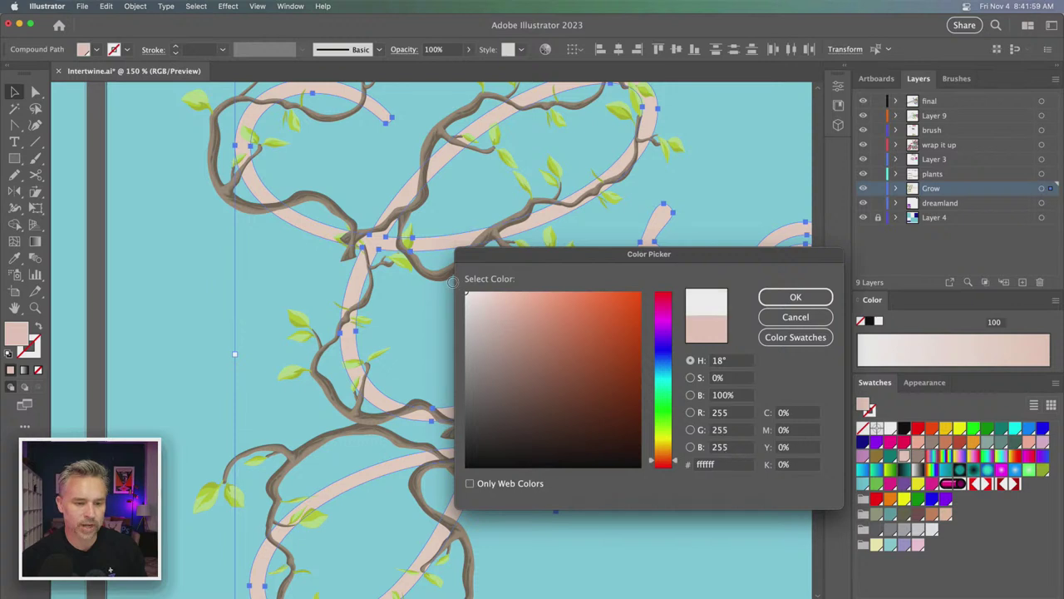
left_click(794, 297)
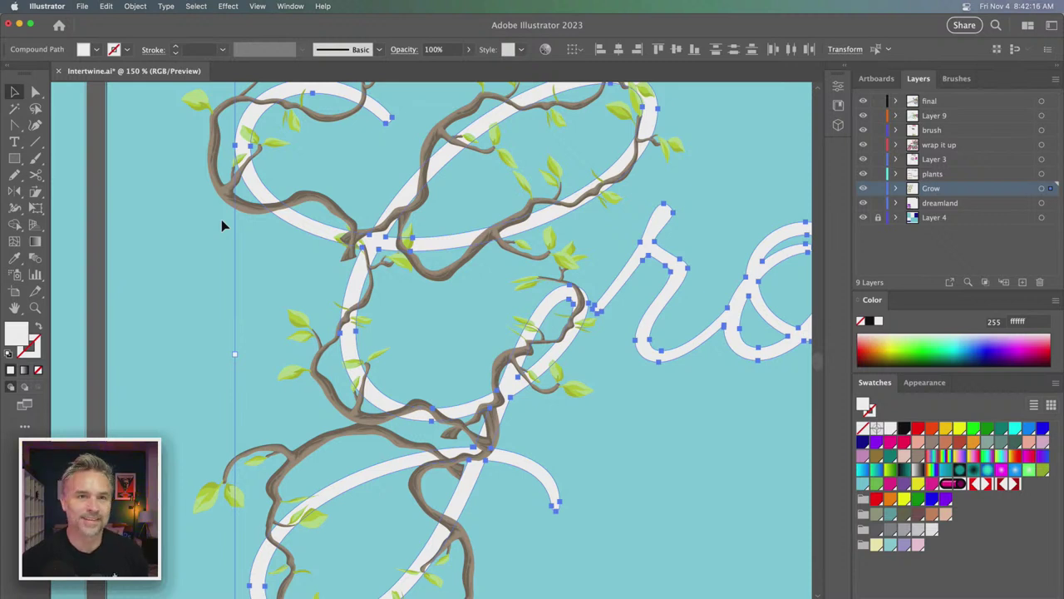
- Select the upper-left vine loop and then the white G letter
left_click(287, 290)
left_click(376, 276)
left_click(351, 237)
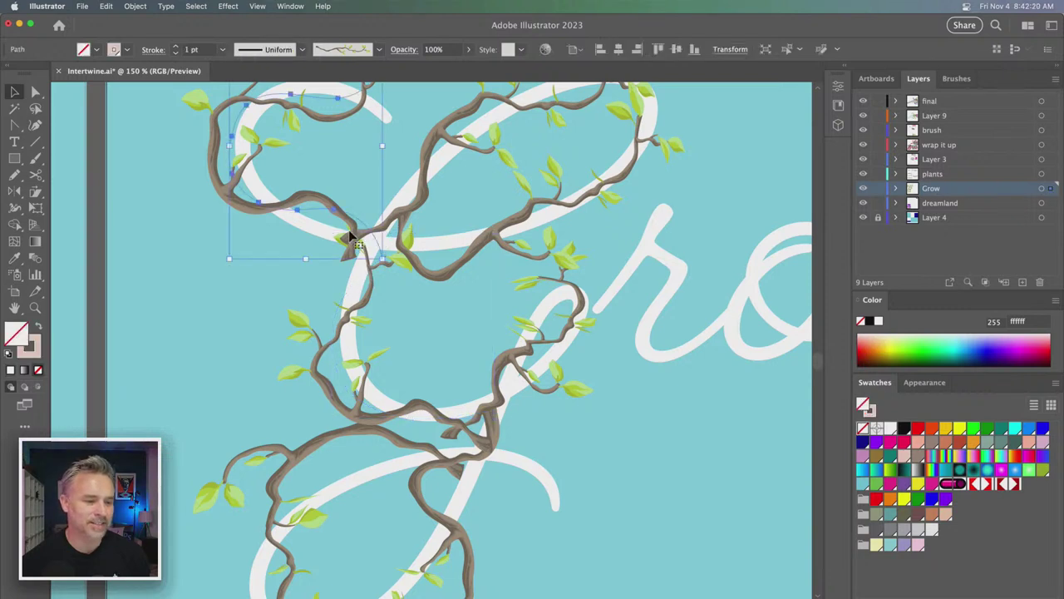
left_click(241, 258)
left_click(356, 275)
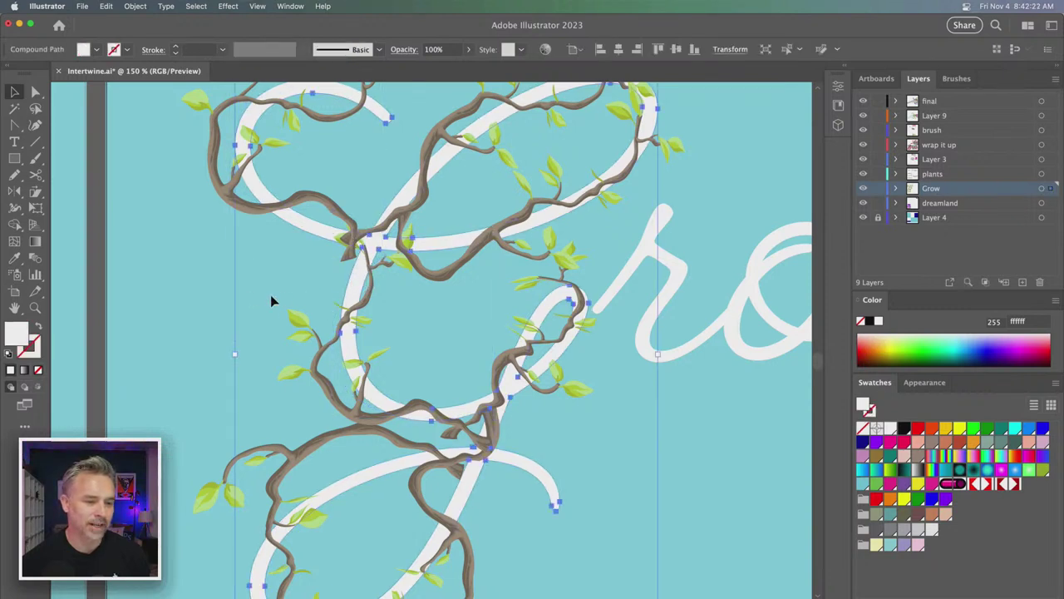
- Select the G with all its vines and apply Object > Intertwine > Make
key("super+a")
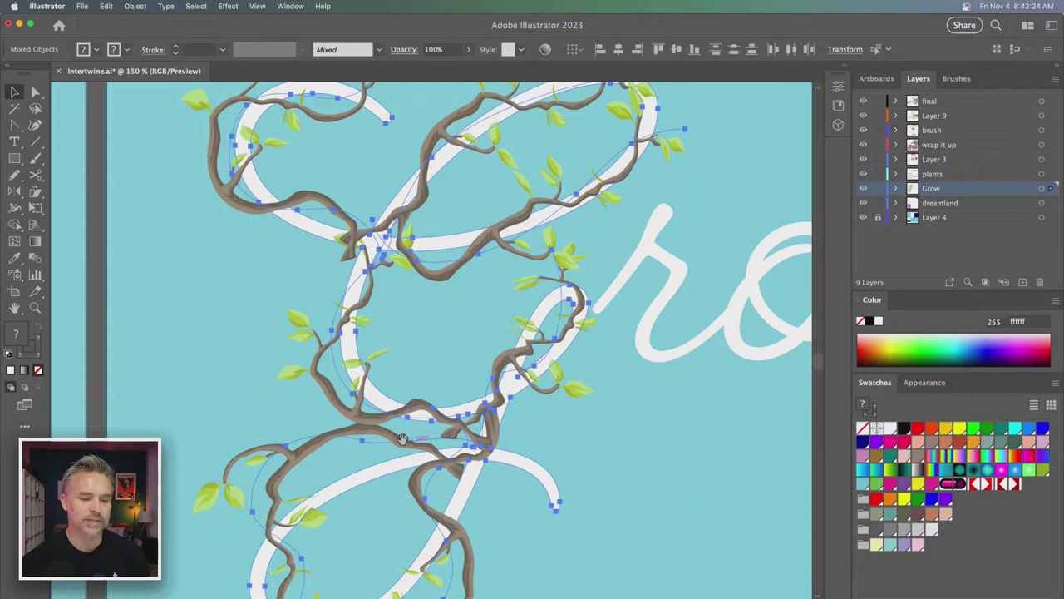
scroll(665, 162, "left", 3)
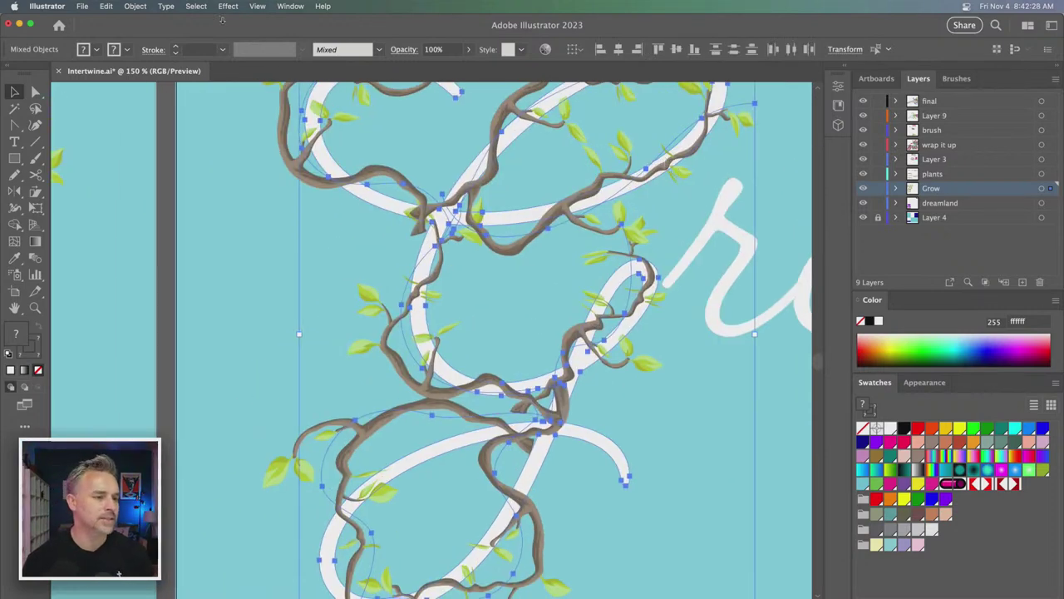
left_click(107, 7)
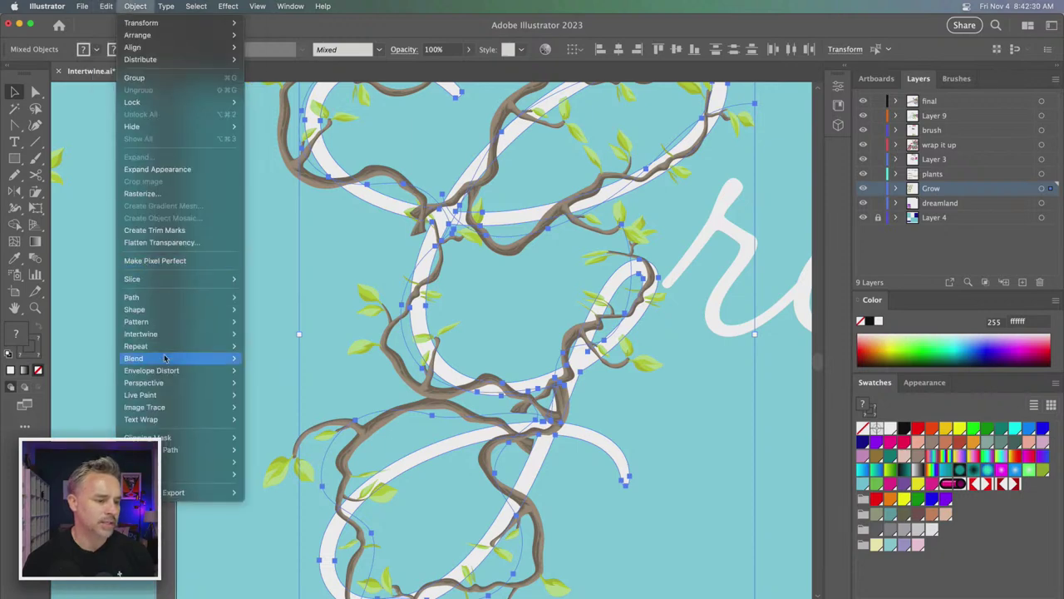
mouse_move(140, 333)
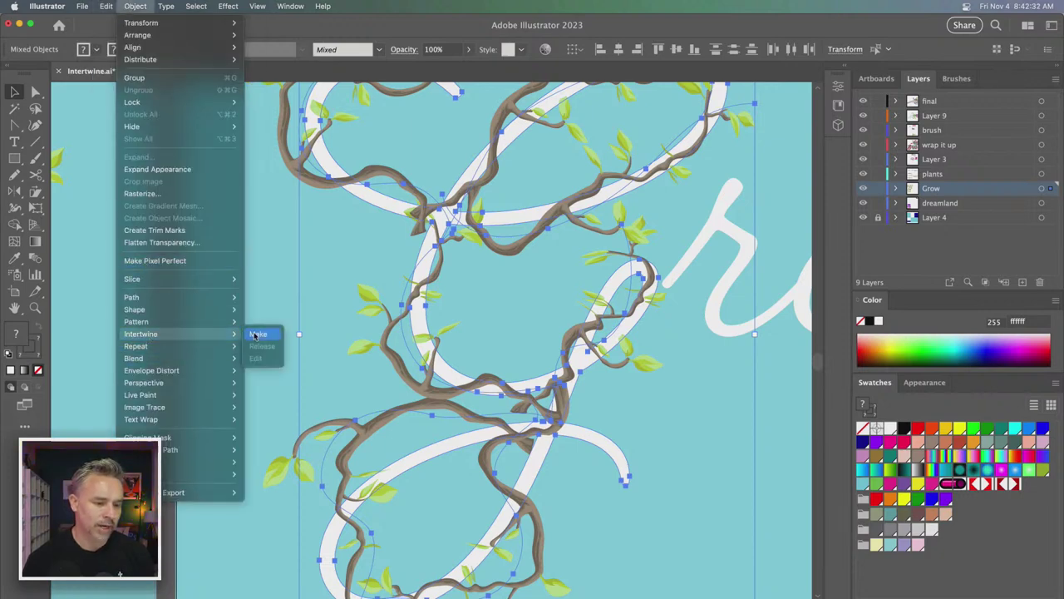
left_click(256, 334)
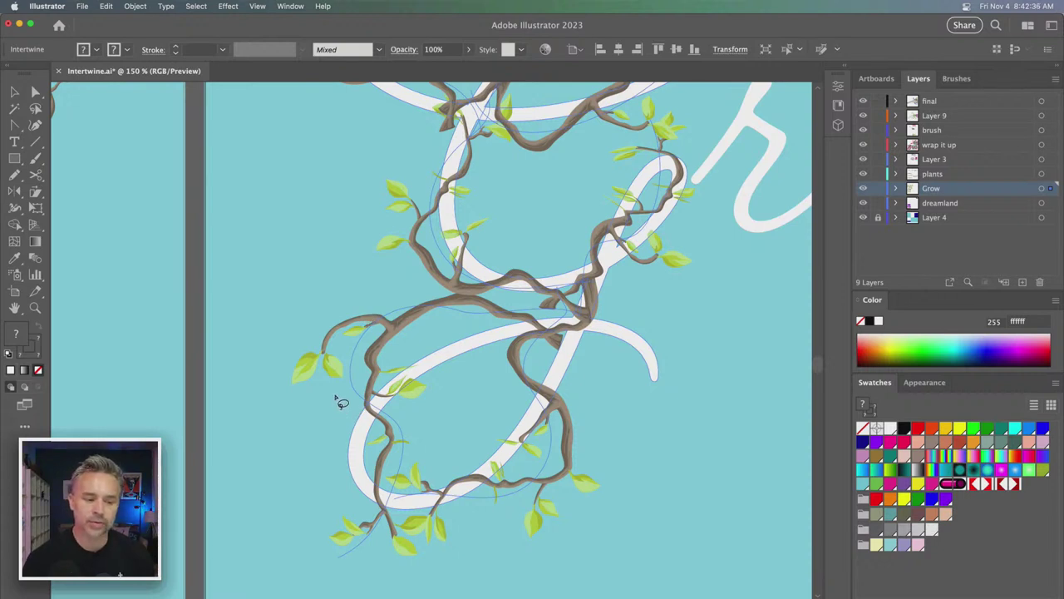
- Lasso a vine crossing on the G's lower left to flip its stacking order
mouse_move(336, 397)
left_mouse_down()
mouse_move(398, 348)
mouse_move(305, 420)
left_mouse_up()
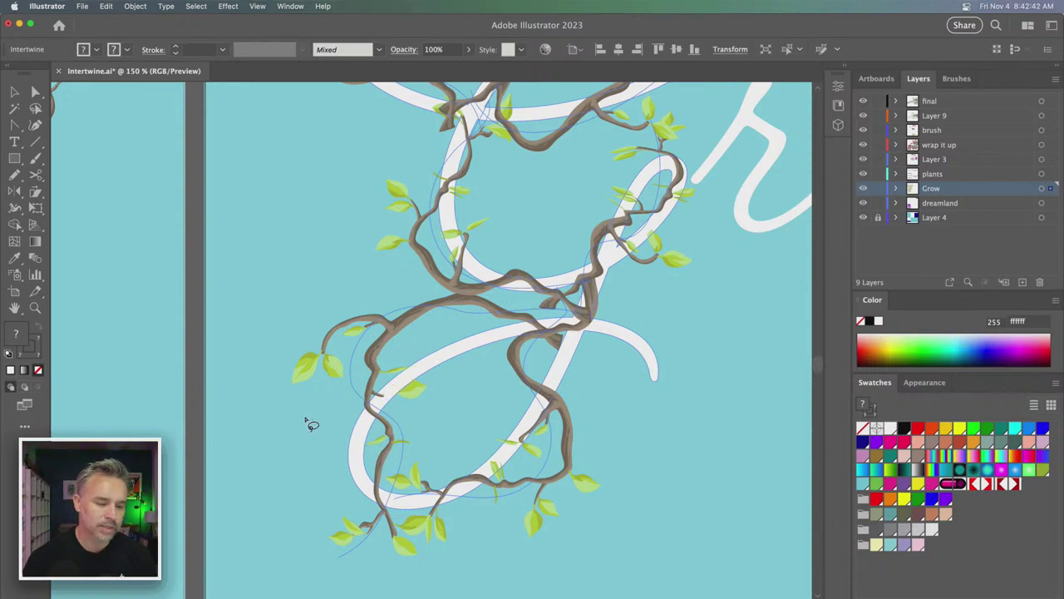
mouse_move(306, 421)
left_mouse_down()
mouse_move(322, 394)
mouse_move(441, 404)
mouse_move(287, 399)
mouse_move(399, 348)
mouse_move(285, 328)
left_mouse_up()
scroll(285, 328, "down", 2)
scroll(284, 329, "up", 6)
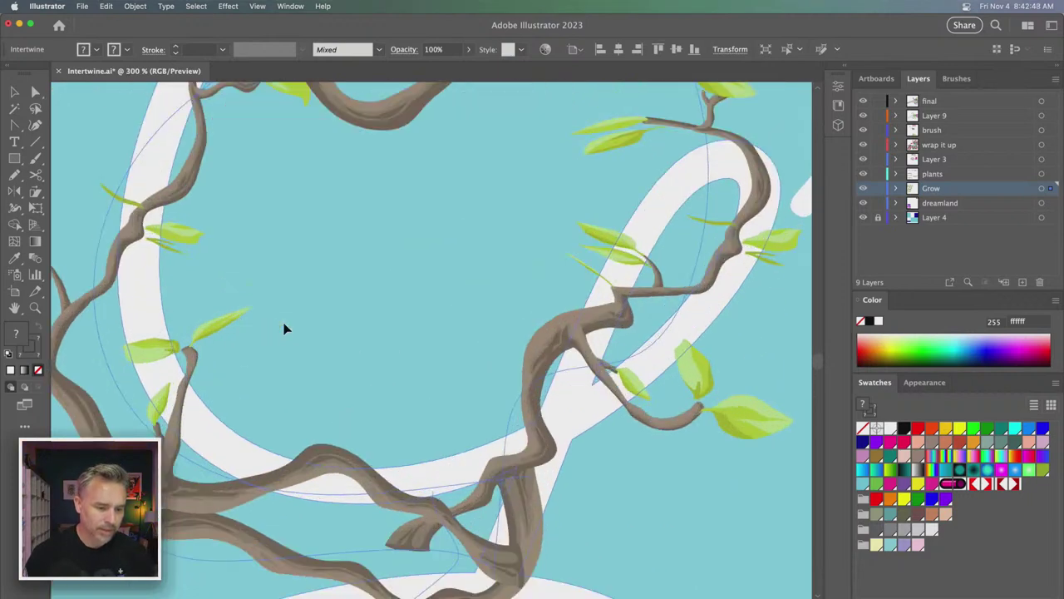
scroll(673, 150, "down", 2)
scroll(558, 230, "down", 2)
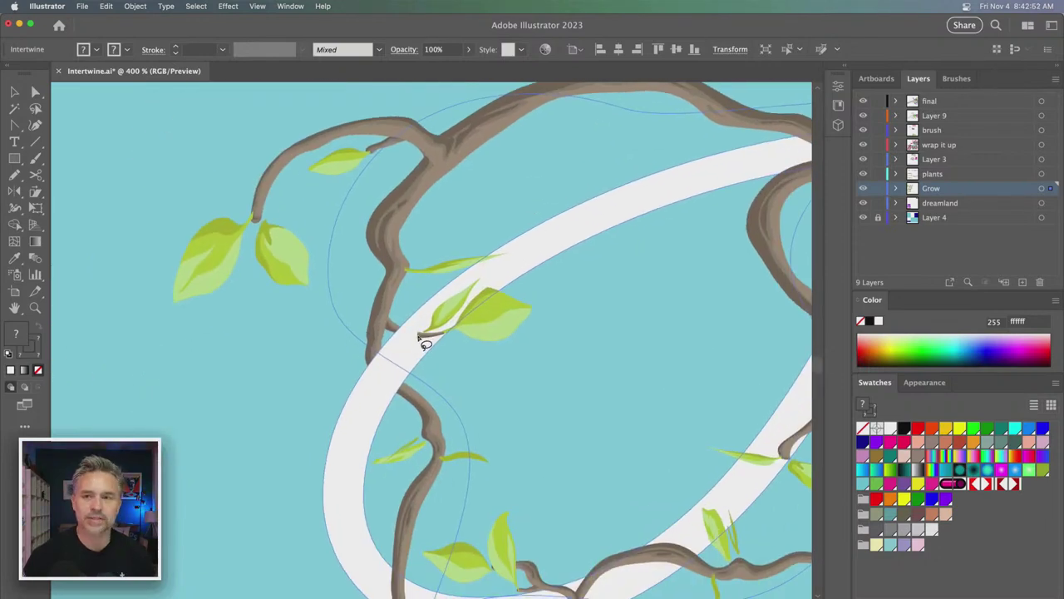
scroll(418, 341, "down", 4)
scroll(418, 343, "down", 1)
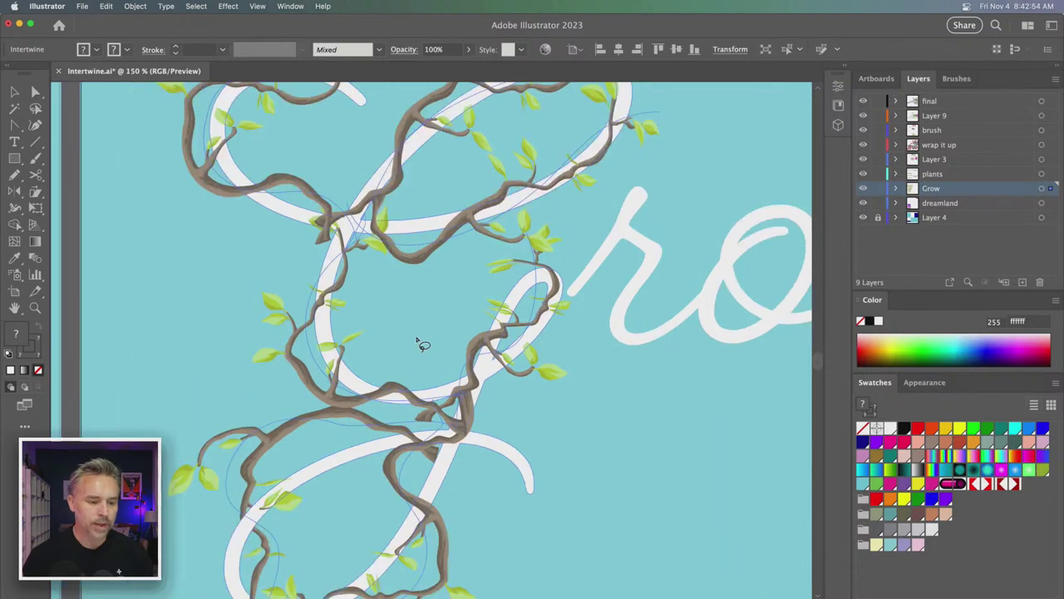
scroll(466, 316, "left", 1)
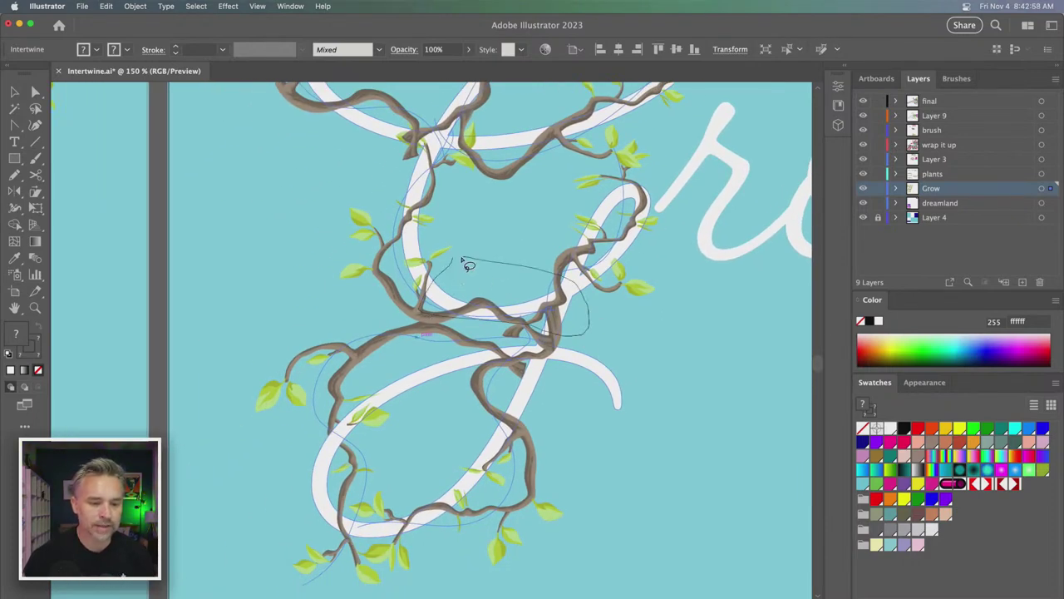
- Lasso the vine crossing near the G's loop, then clear the selection
left_click_drag(449, 281, 439, 266)
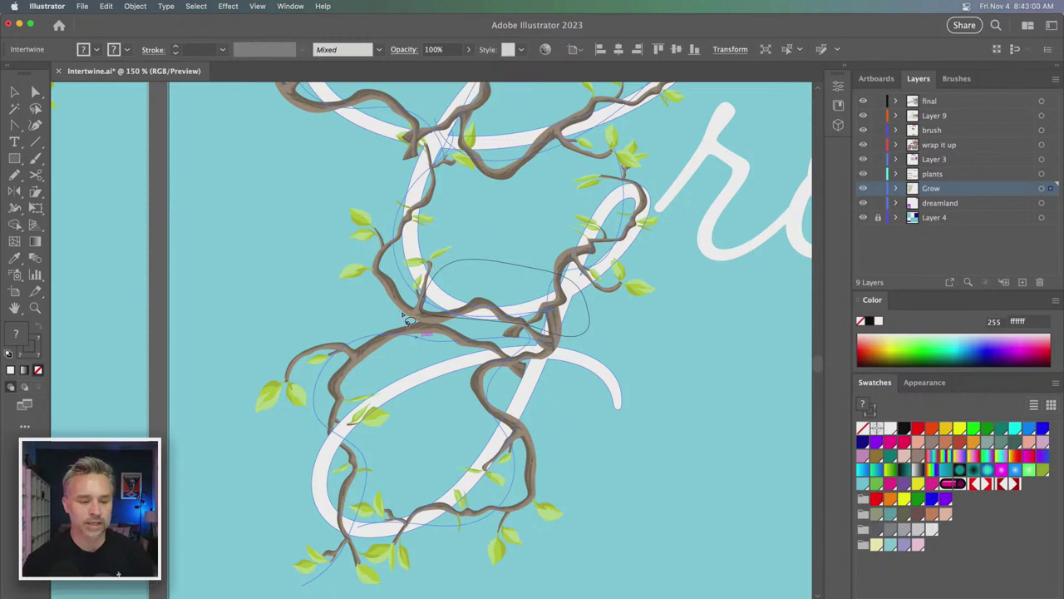
left_click_drag(458, 256, 519, 313)
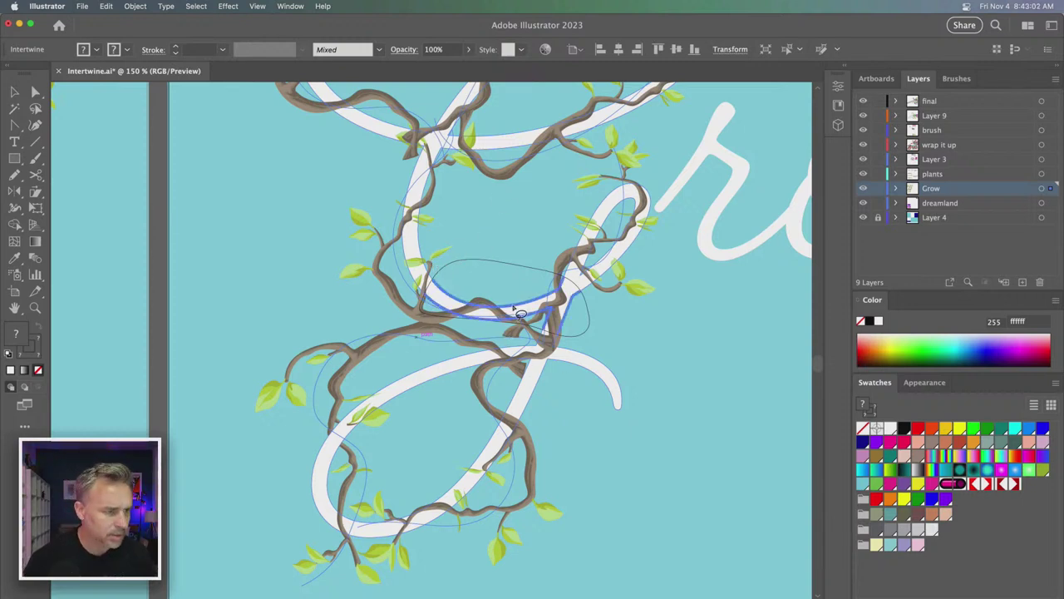
left_click(518, 249)
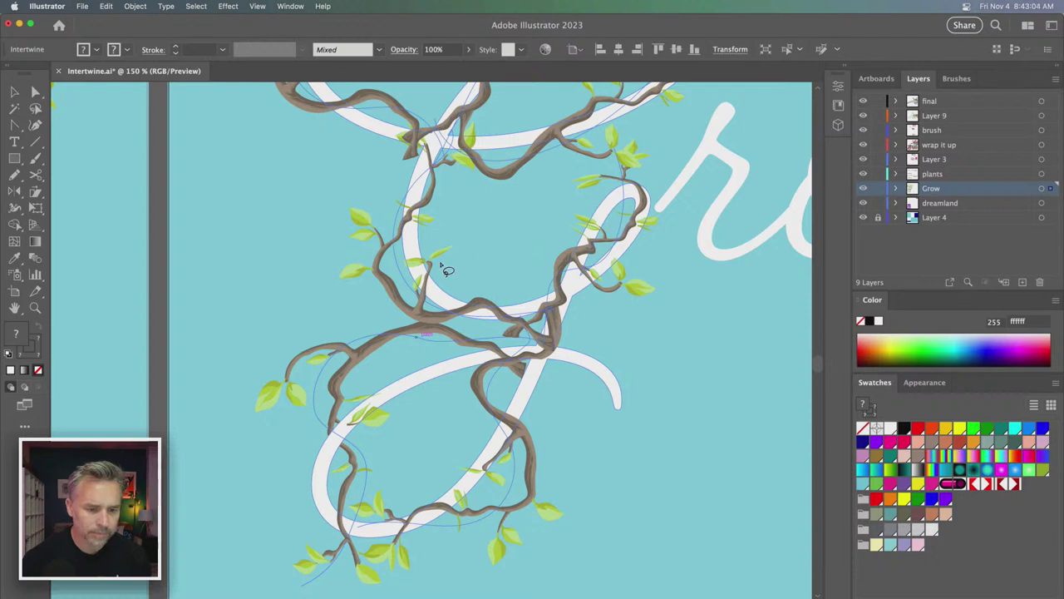
left_click_drag(446, 270, 499, 199)
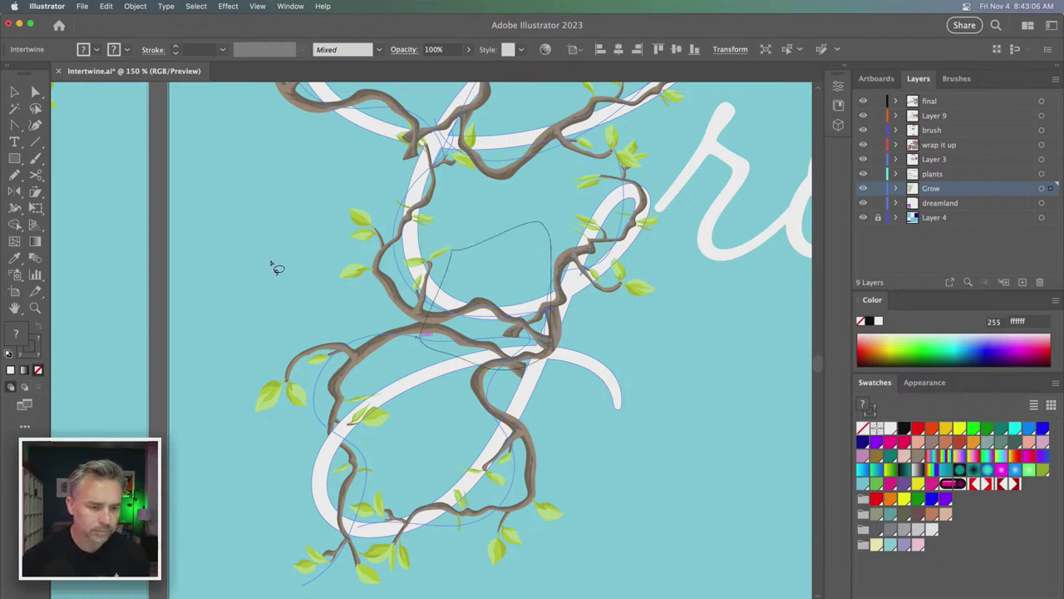
key("v")
key("super+a")
left_click(275, 195)
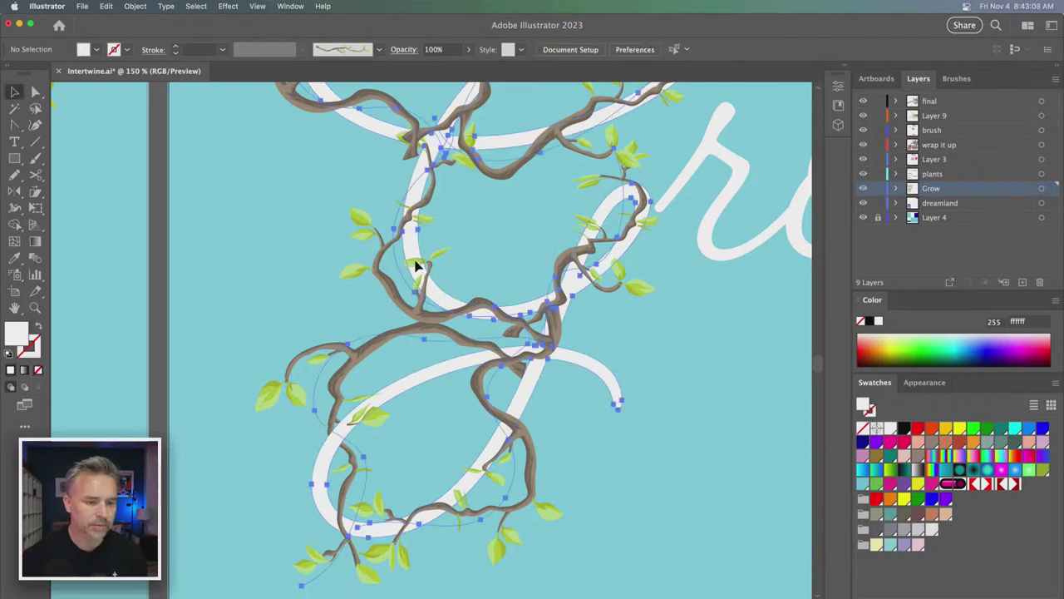
- Edit the intertwine and lasso a vine crossing to change its overlap
left_click(418, 265)
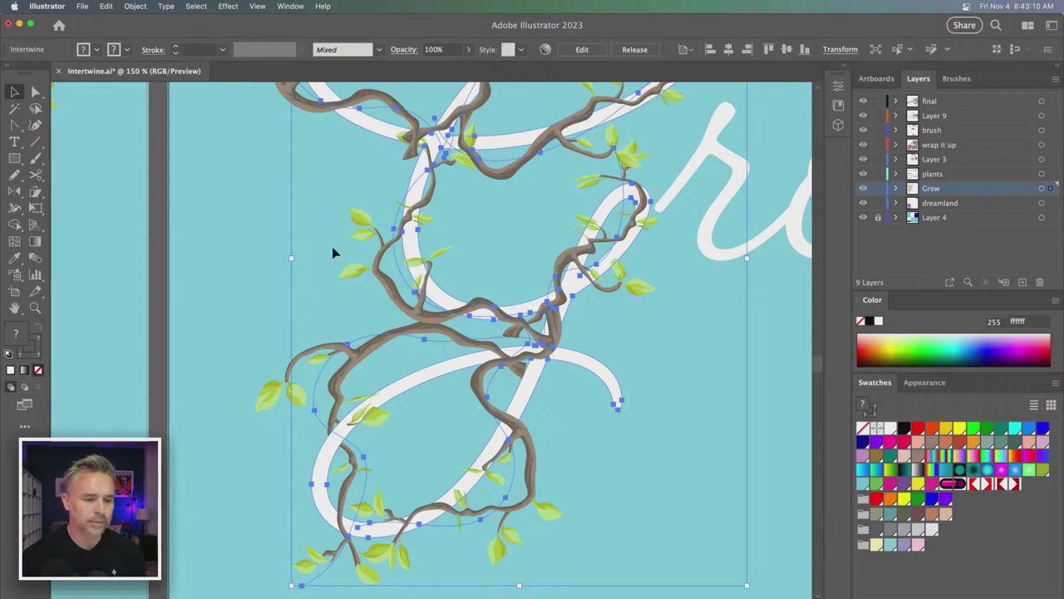
left_click(133, 6)
mouse_move(140, 333)
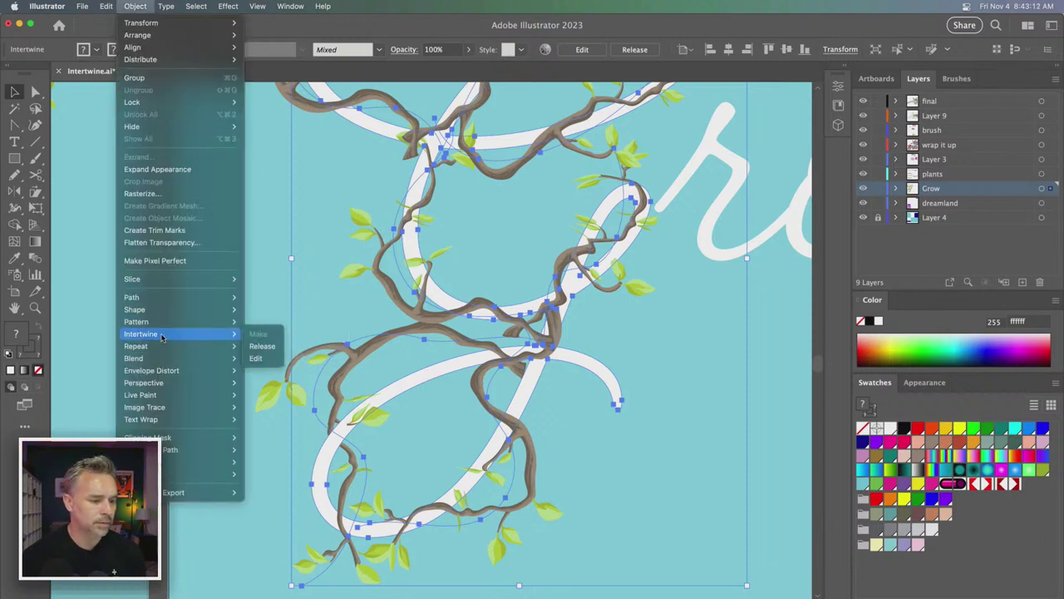
left_click(259, 358)
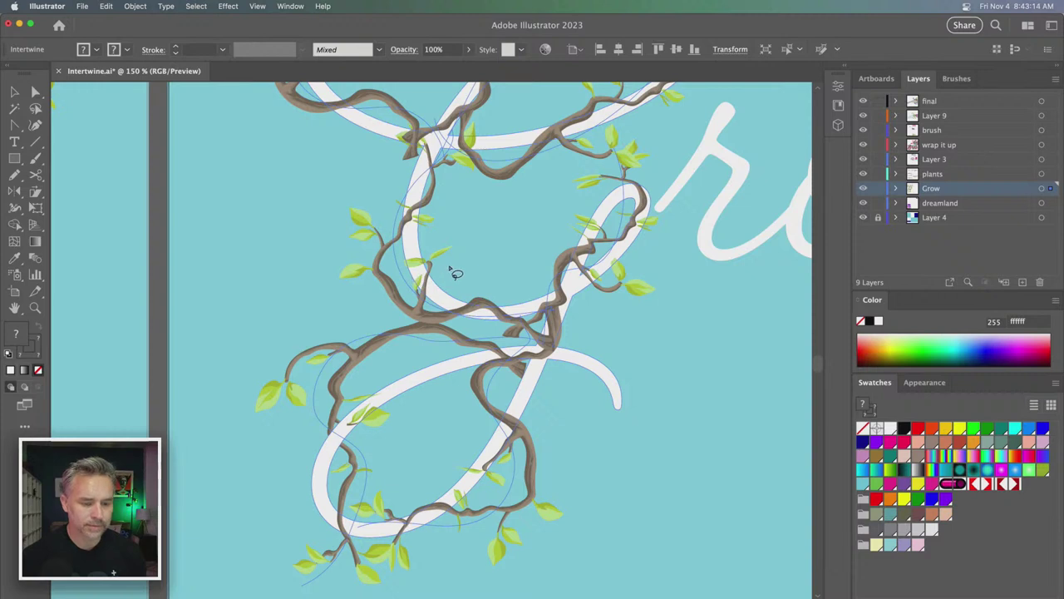
mouse_move(438, 328)
left_mouse_down()
mouse_move(407, 283)
mouse_move(472, 329)
left_mouse_up()
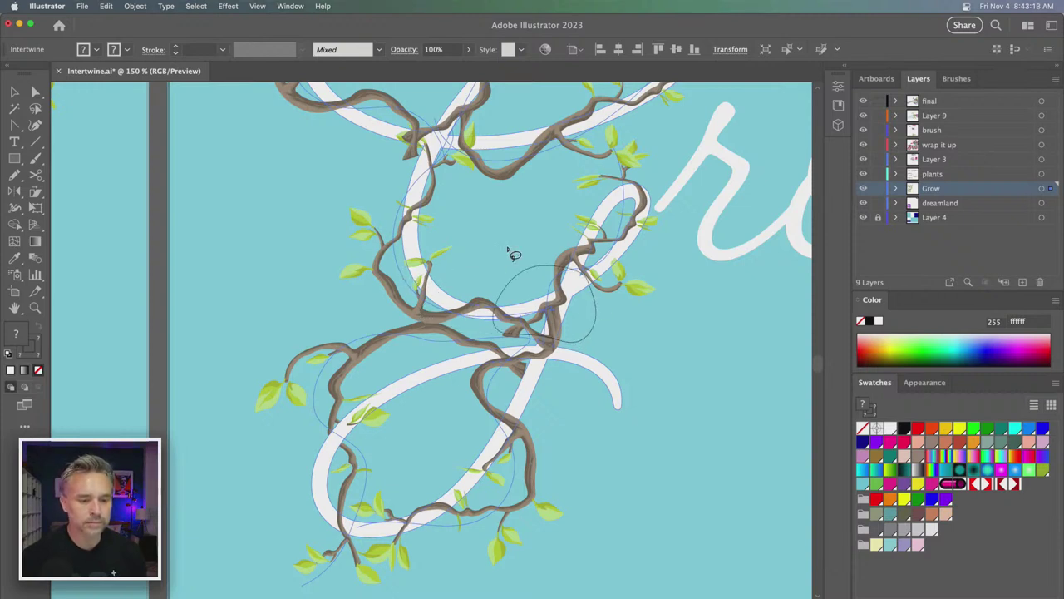
mouse_move(511, 254)
left_mouse_down()
mouse_move(478, 374)
mouse_move(617, 288)
mouse_move(520, 241)
mouse_move(503, 247)
left_mouse_up()
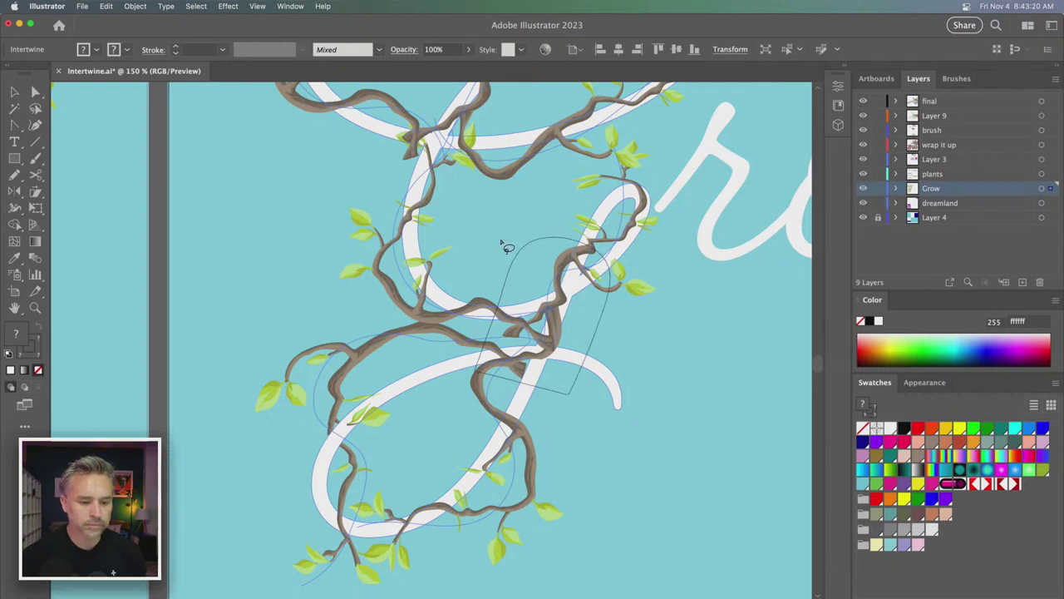
left_click(15, 92)
left_click(304, 297)
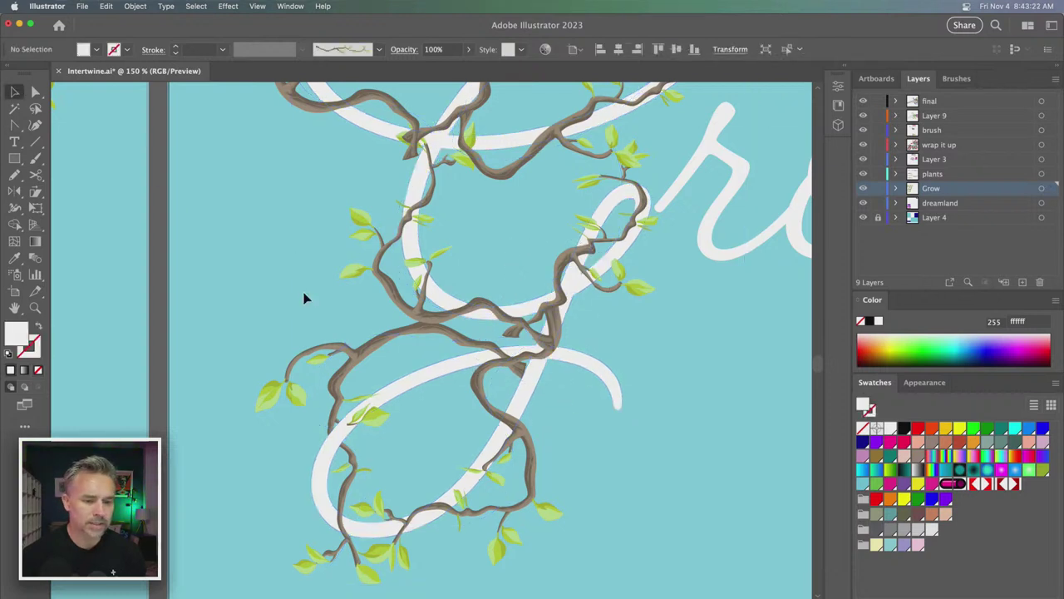
left_click(484, 313)
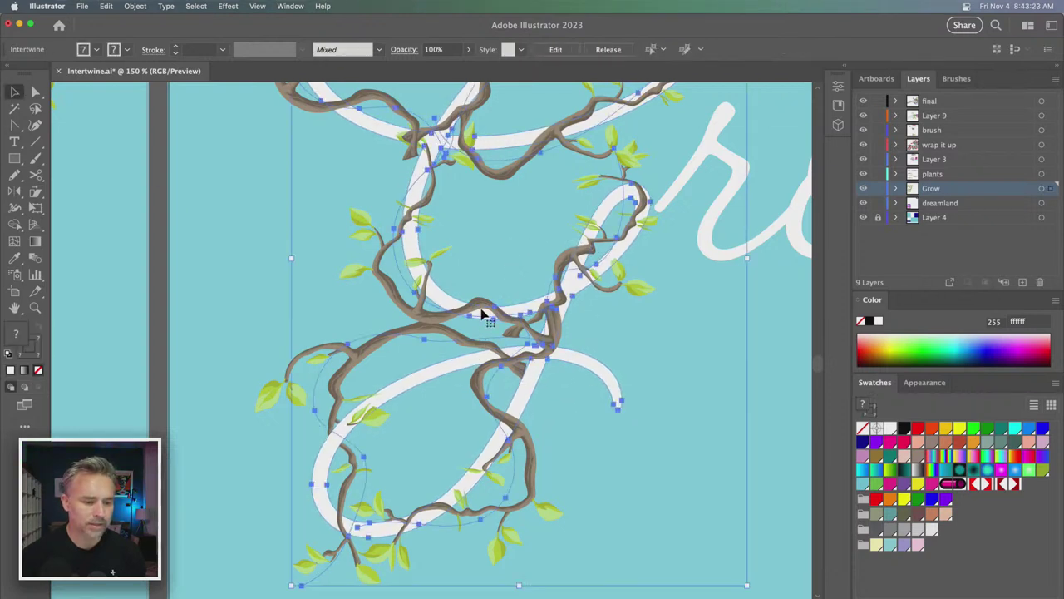
- Flip another crossing in the intertwine, then select the lower vine path
left_click(131, 6)
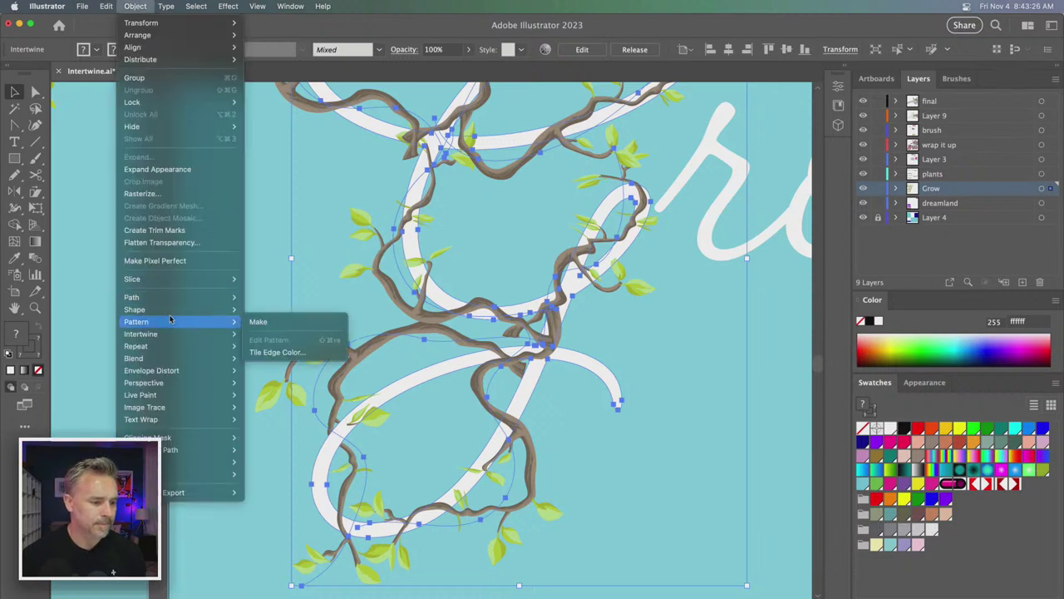
mouse_move(140, 333)
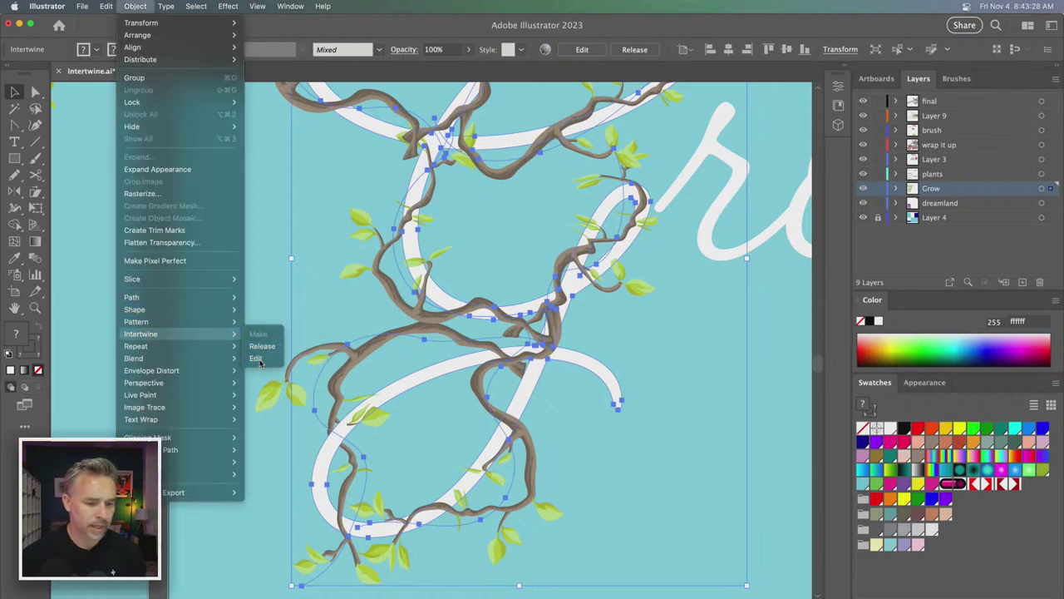
left_click(257, 358)
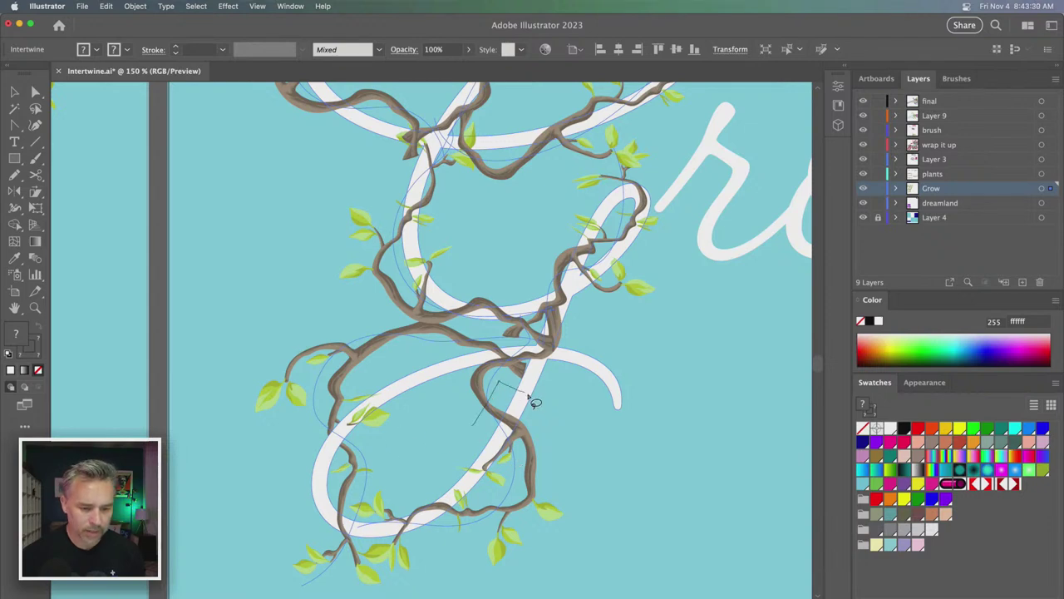
mouse_move(538, 438)
left_mouse_down()
mouse_move(458, 455)
mouse_move(441, 446)
left_mouse_up()
scroll(454, 349, "down", 3)
scroll(249, 309, "up", 3)
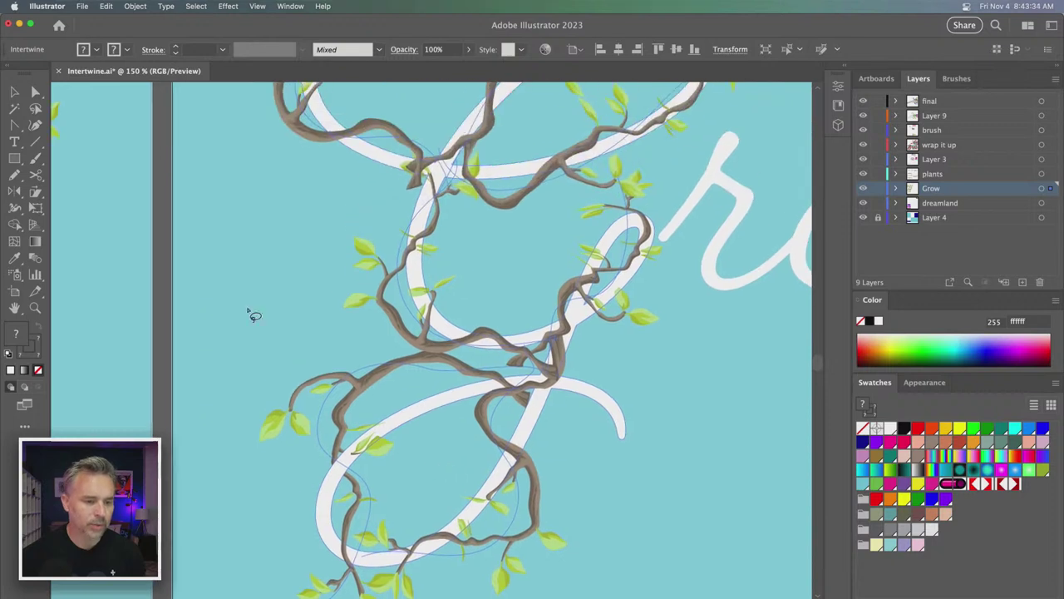
key("Escape")
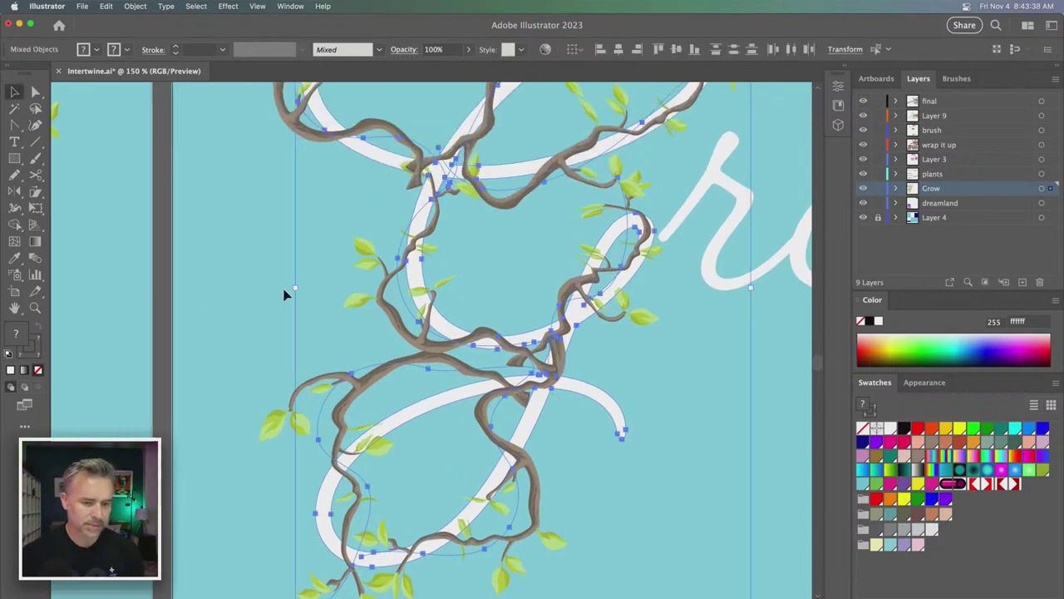
left_click(247, 294)
left_click(345, 386)
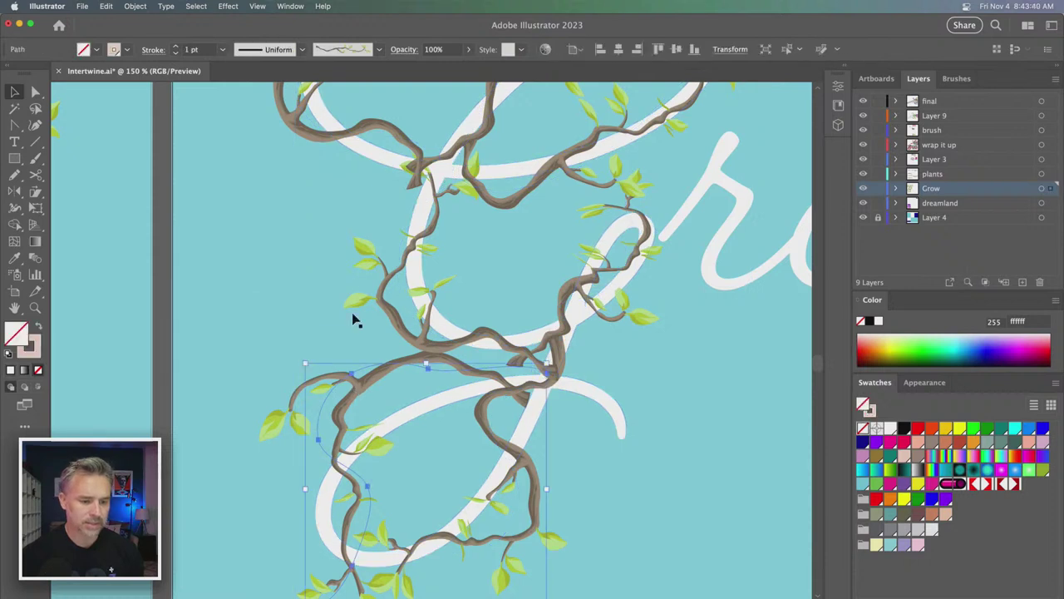
- Select all the vine paths and expand their brush strokes into shapes
left_click(388, 319, "shift")
left_click(391, 133, "shift")
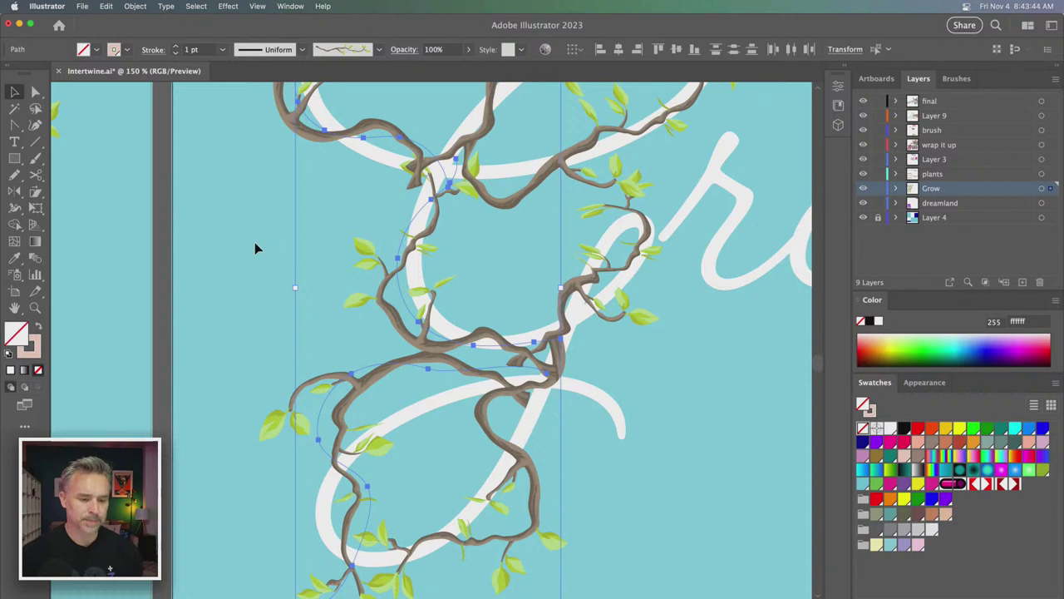
key("super+minus")
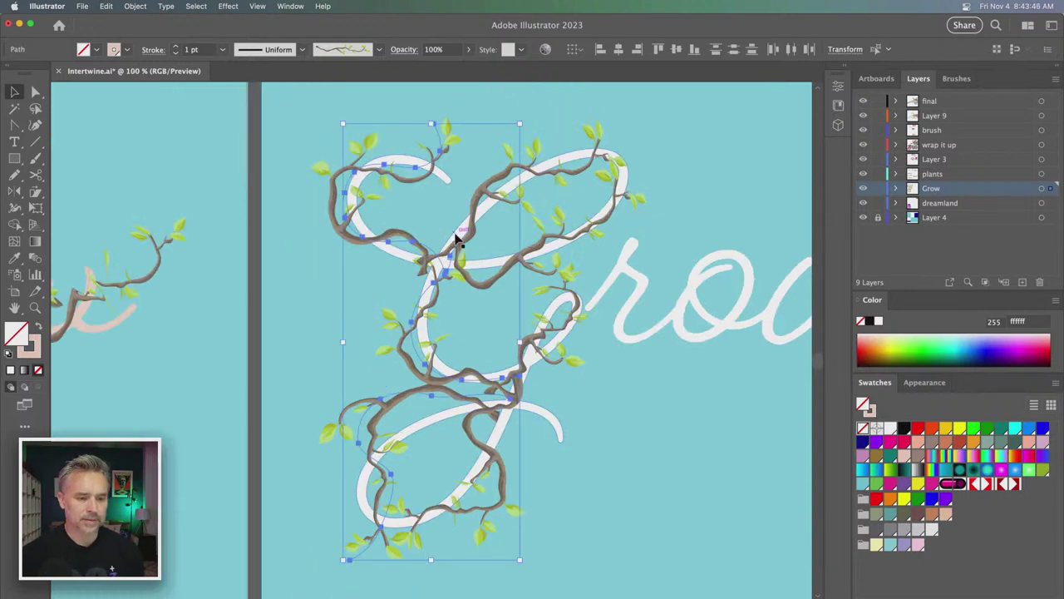
left_click(476, 232, "shift")
left_click(526, 256, "shift")
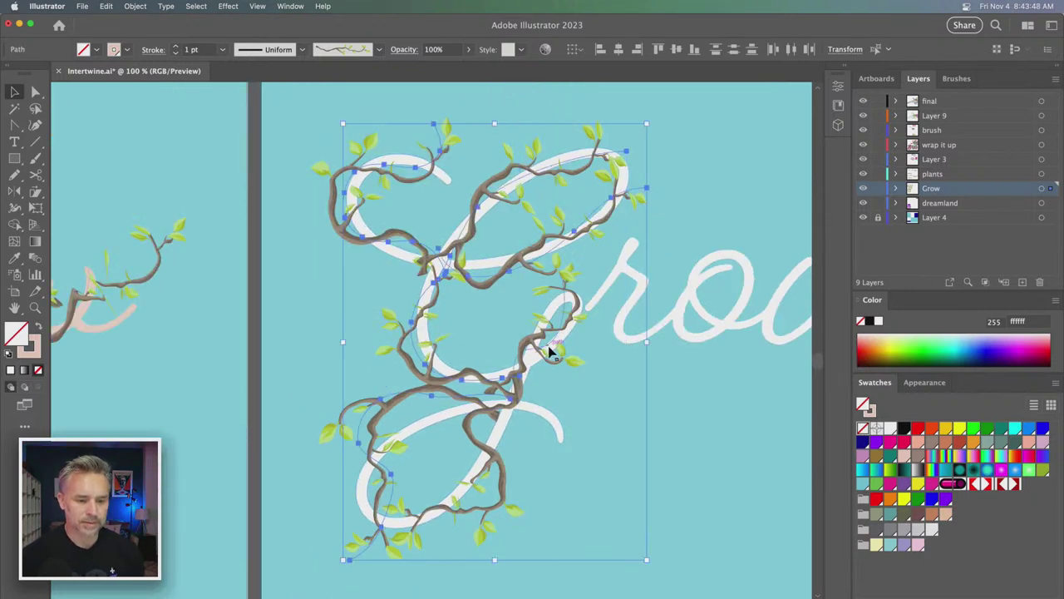
left_click(535, 352, "shift")
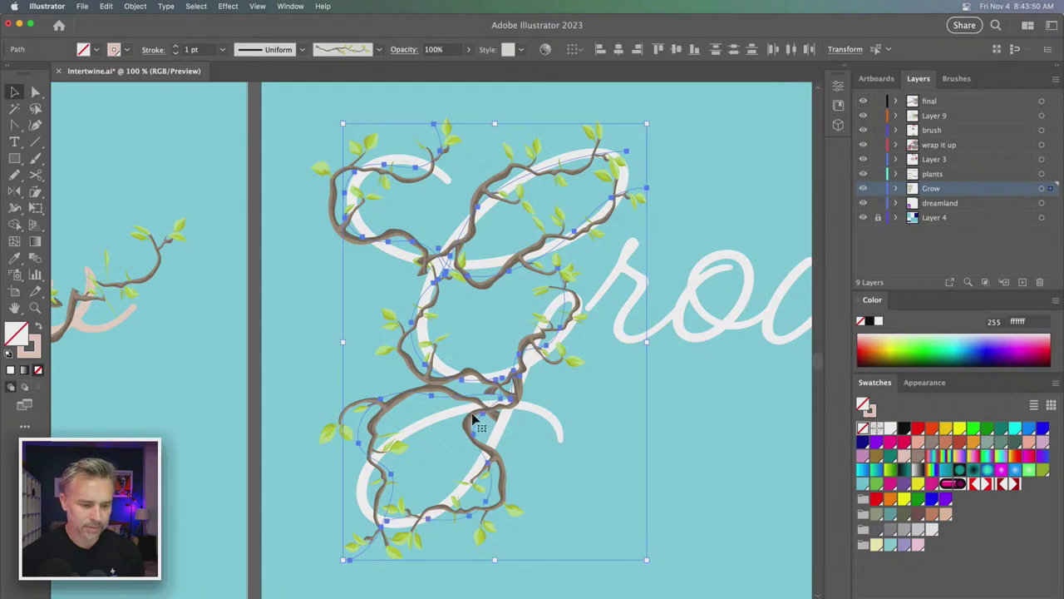
left_click_drag(470, 422, 333, 387)
key("super+z")
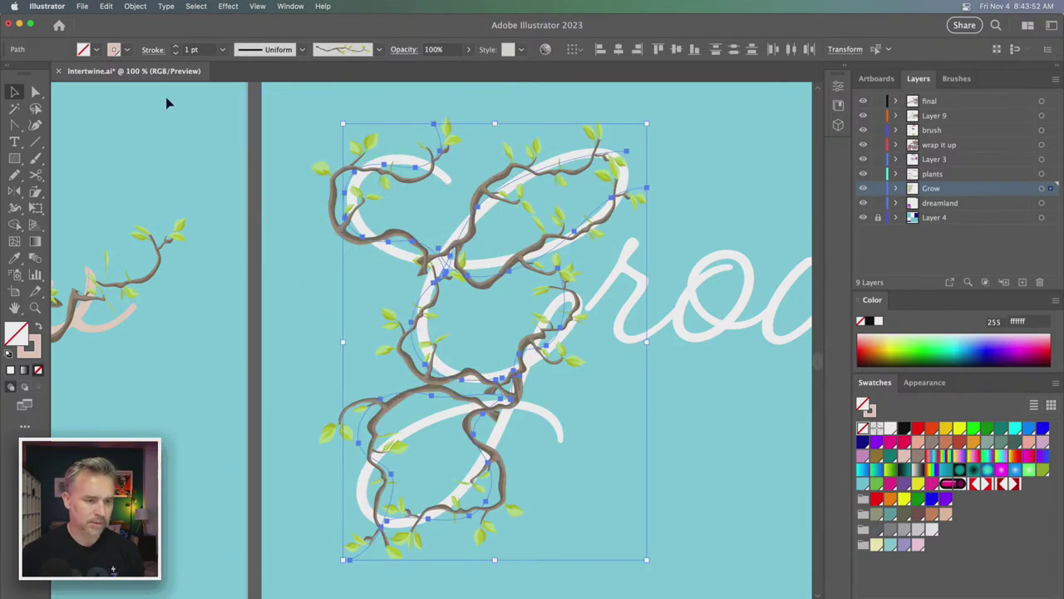
left_click(133, 6)
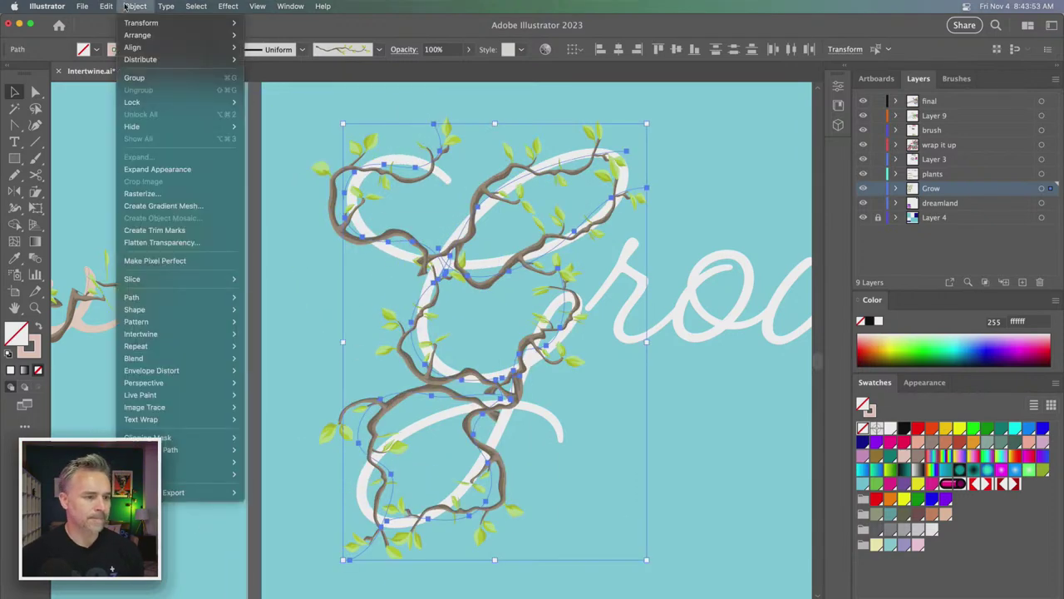
left_click(158, 193)
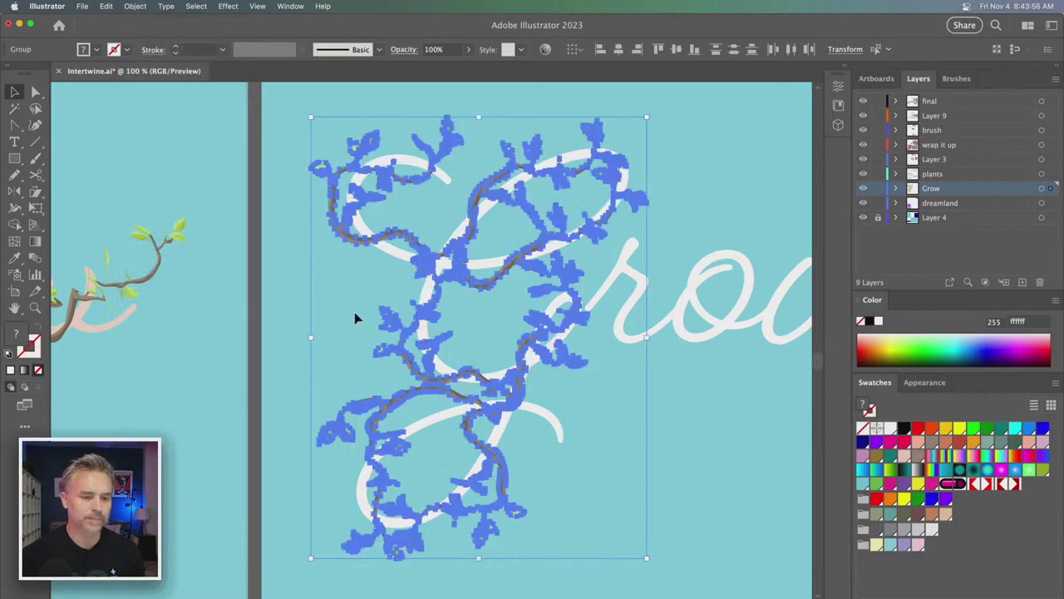
key("super+z")
key("super+shift+z")
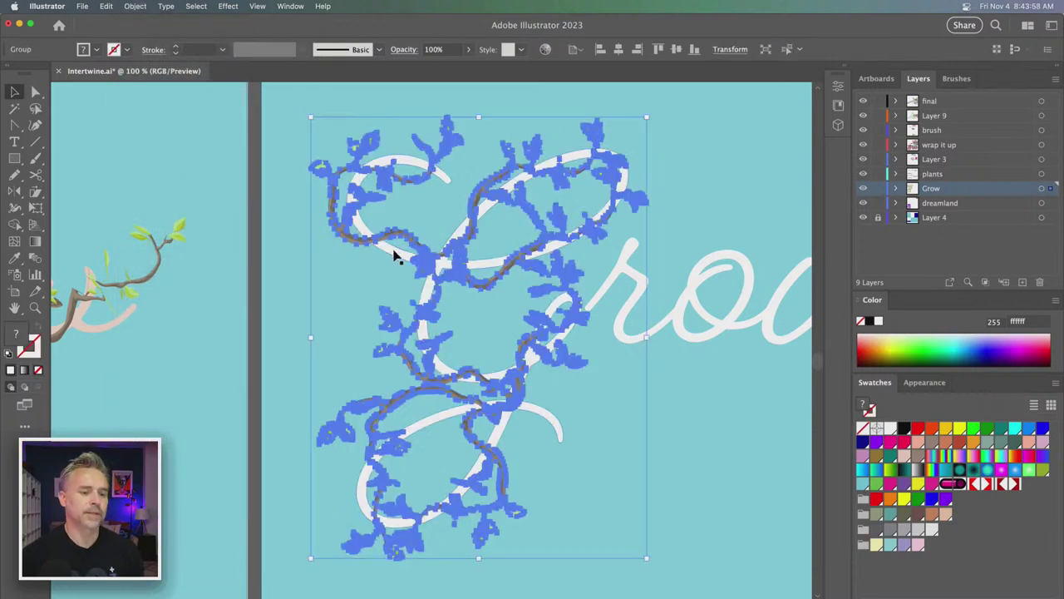
- Add the white G, make a new intertwine, and lasso one vine crossing
left_click(397, 256, "shift")
left_click(132, 6)
mouse_move(140, 334)
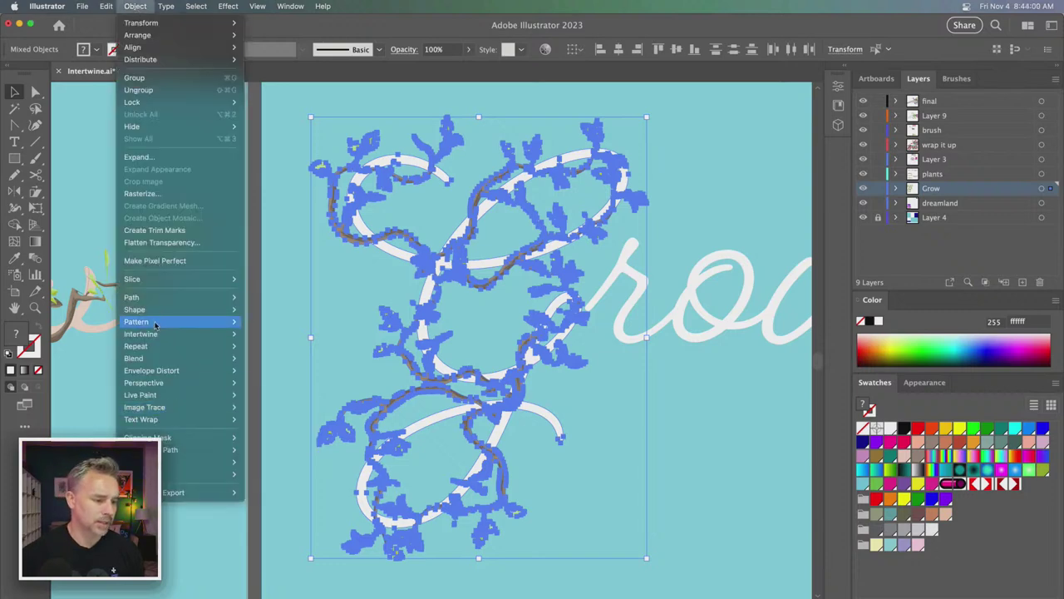
left_click(258, 334)
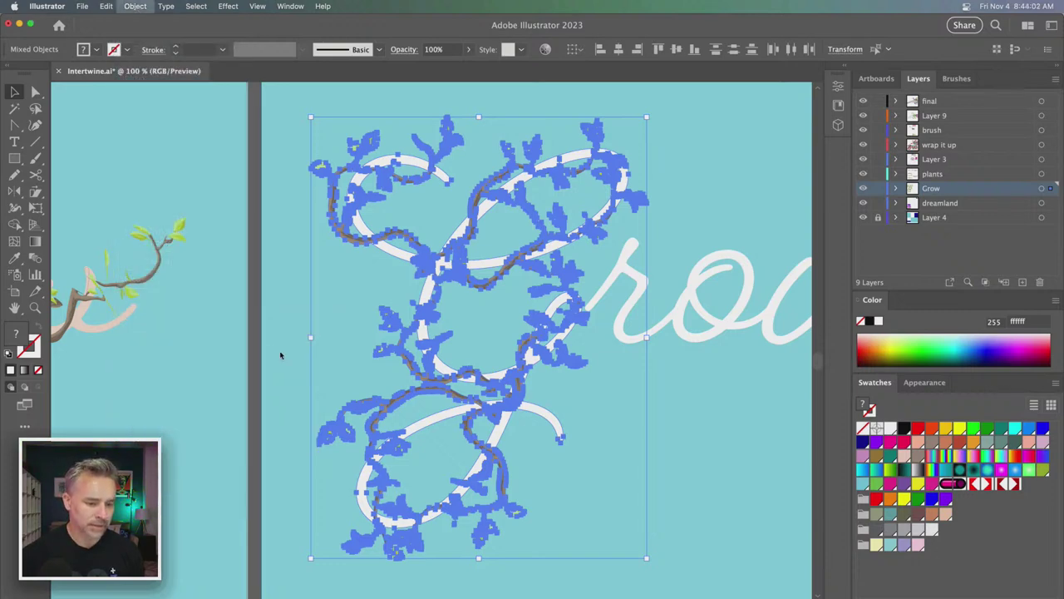
mouse_move(367, 439)
left_mouse_down()
mouse_move(410, 470)
mouse_move(336, 472)
mouse_move(331, 461)
left_mouse_up()
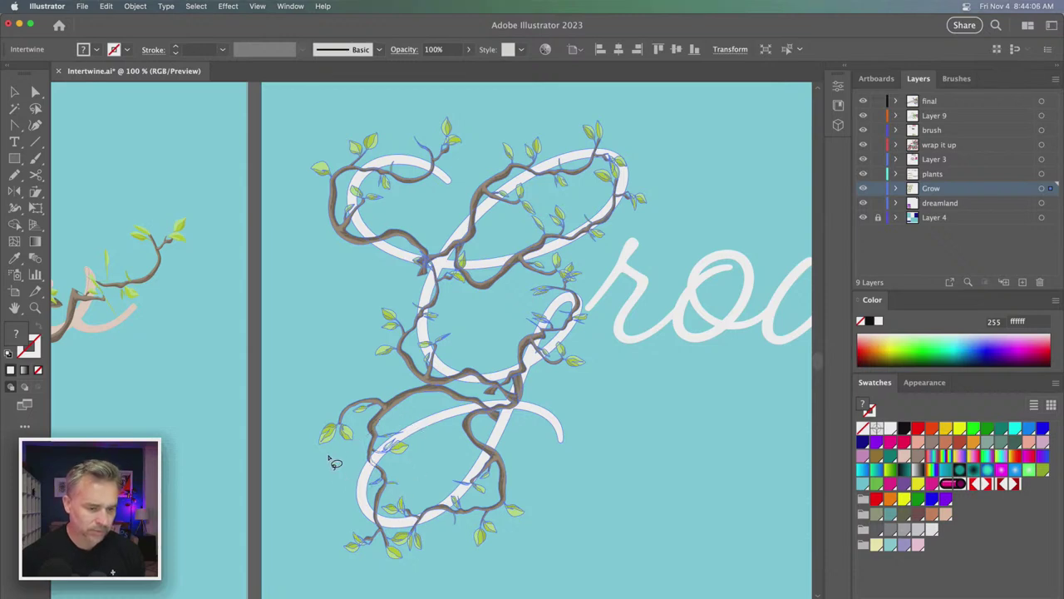
- Zoom in and lasso the first vine–letter crossings to put the G on top
key("super+equal")
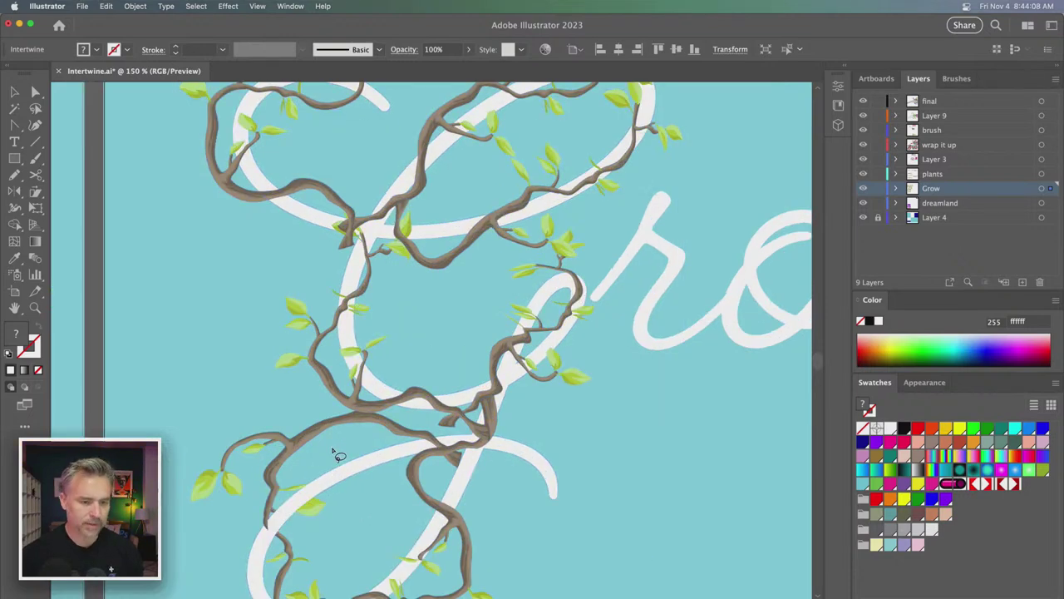
scroll(438, 344, "down", 3)
scroll(438, 344, "left", 2)
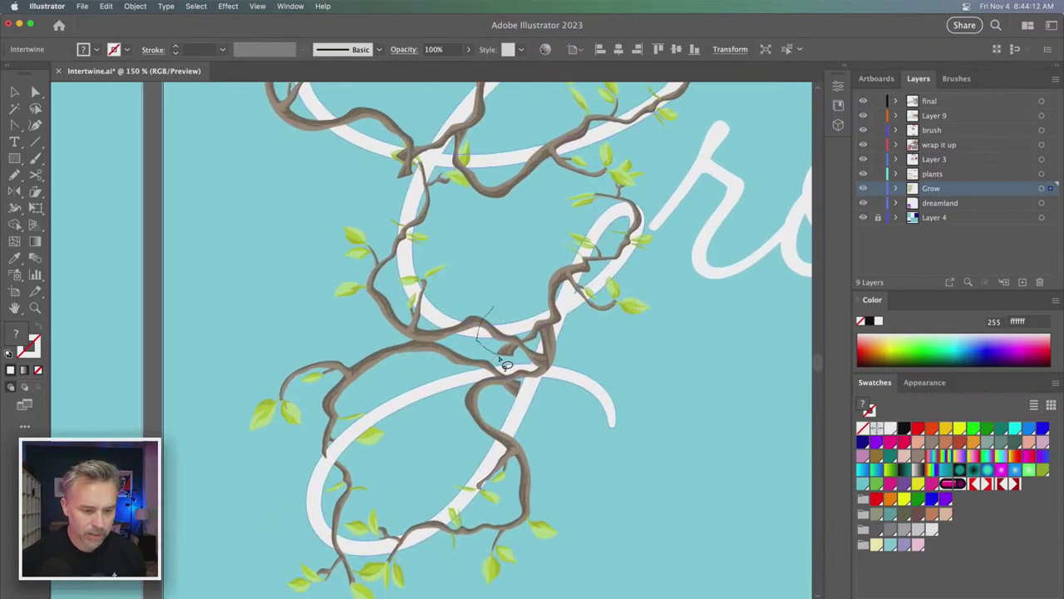
left_click_drag(505, 364, 532, 391)
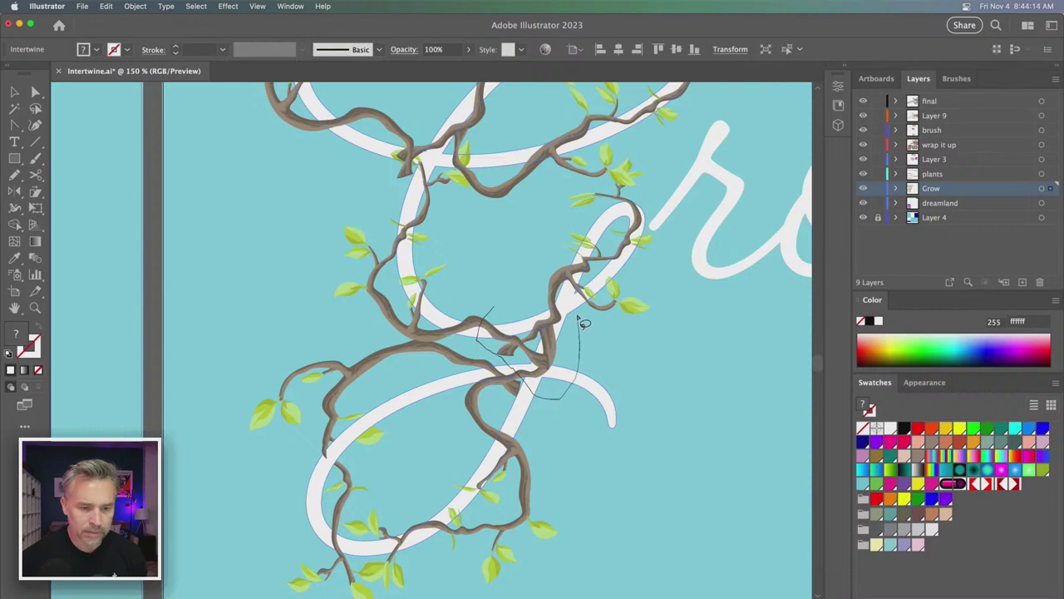
left_click_drag(566, 408, 468, 298)
scroll(468, 298, "up", 2)
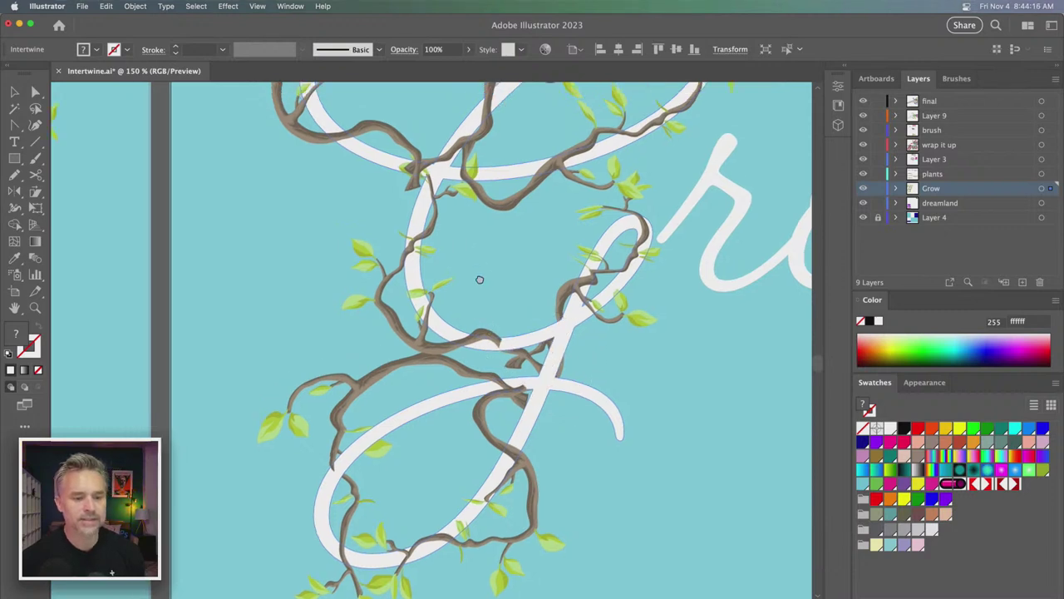
scroll(478, 278, "up", 3)
scroll(477, 277, "left", 2)
mouse_move(528, 378)
left_mouse_down()
mouse_move(599, 385)
mouse_move(612, 452)
mouse_move(585, 503)
mouse_move(516, 471)
mouse_move(523, 369)
mouse_move(613, 399)
mouse_move(582, 487)
mouse_move(510, 440)
mouse_move(498, 362)
left_mouse_up()
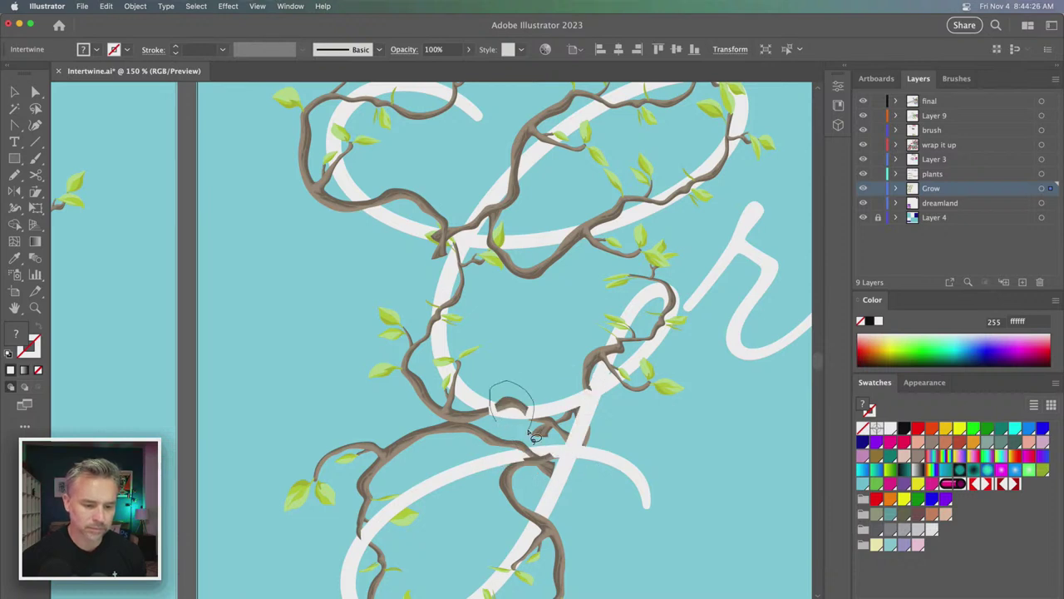
left_click(495, 428)
- Lasso the remaining crossings on the G's lower stem, flipping which piece lies on top
left_click_drag(503, 430, 492, 440)
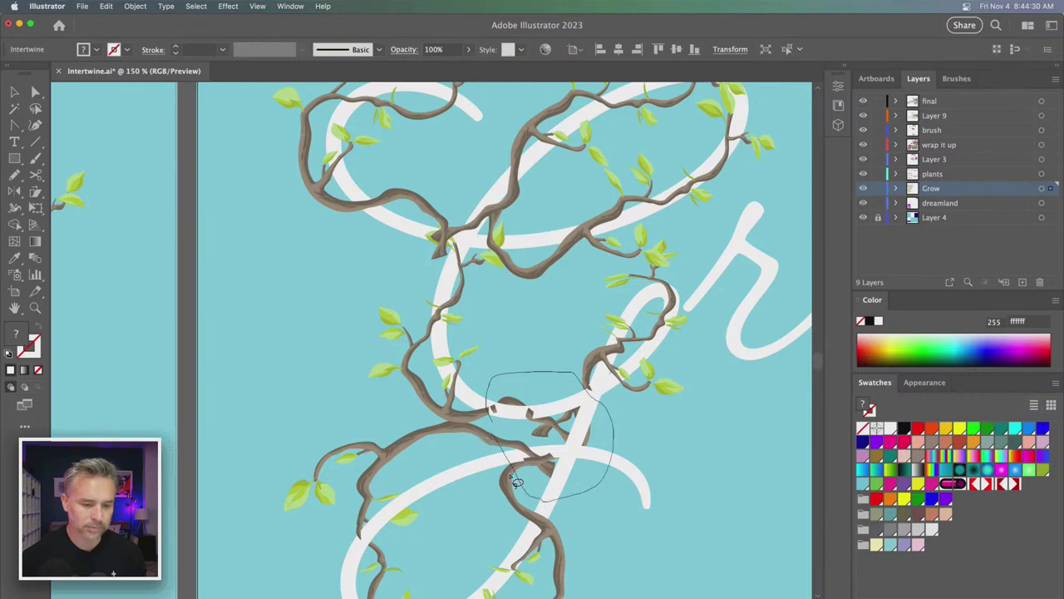
mouse_move(633, 511)
left_mouse_down()
mouse_move(655, 450)
mouse_move(641, 489)
left_mouse_up()
mouse_move(632, 451)
left_mouse_down()
mouse_move(542, 523)
mouse_move(498, 349)
mouse_move(630, 471)
mouse_move(624, 487)
left_mouse_up()
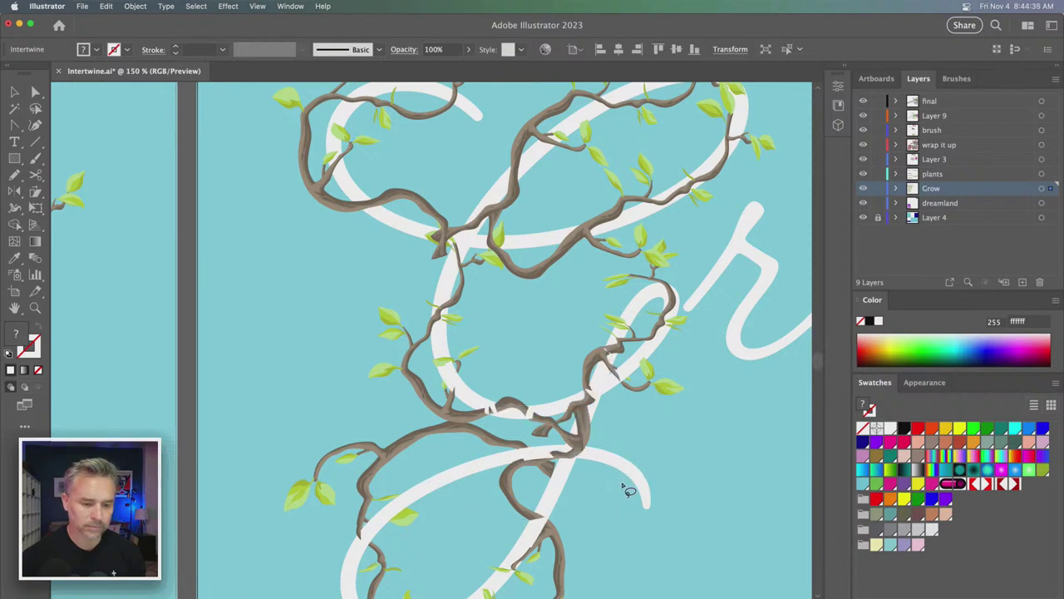
mouse_move(647, 428)
left_mouse_down()
mouse_move(631, 387)
mouse_move(638, 428)
left_mouse_up()
mouse_move(642, 397)
left_mouse_down()
mouse_move(470, 440)
mouse_move(636, 355)
left_mouse_up()
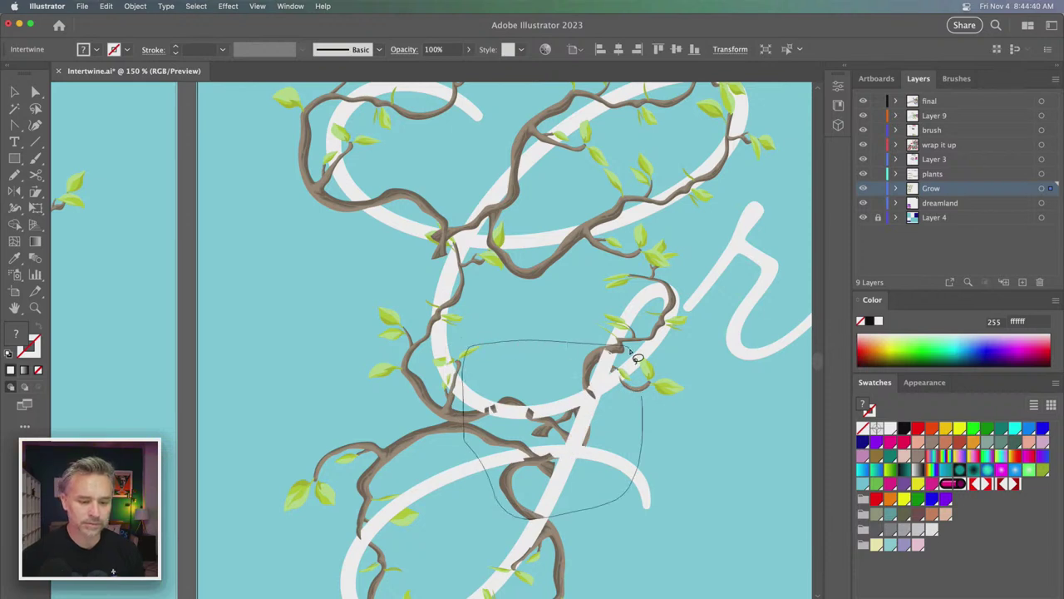
left_click(614, 448)
left_click_drag(620, 414, 607, 399)
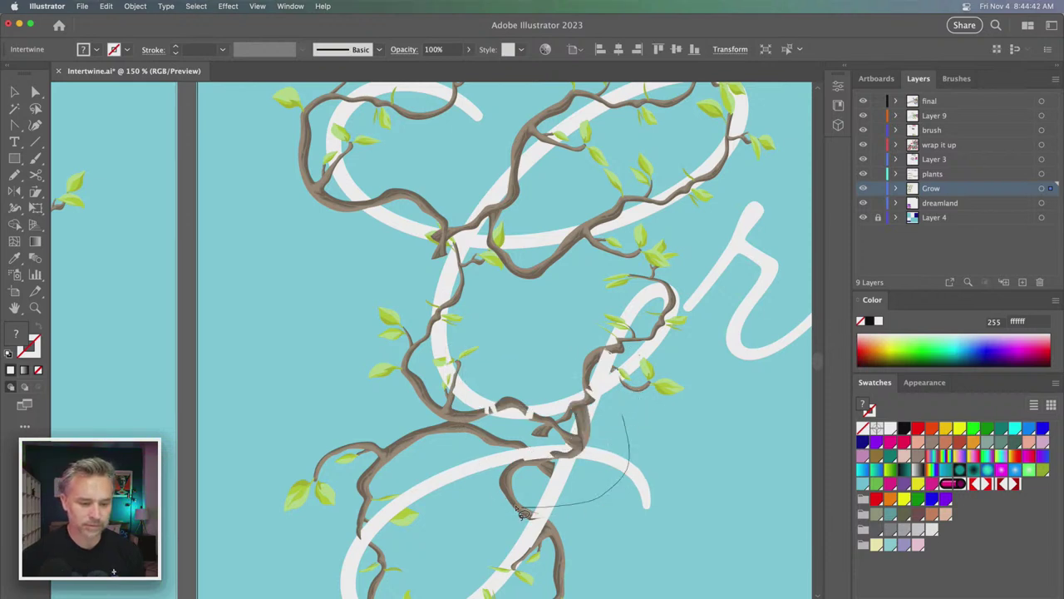
left_click_drag(613, 402, 605, 384)
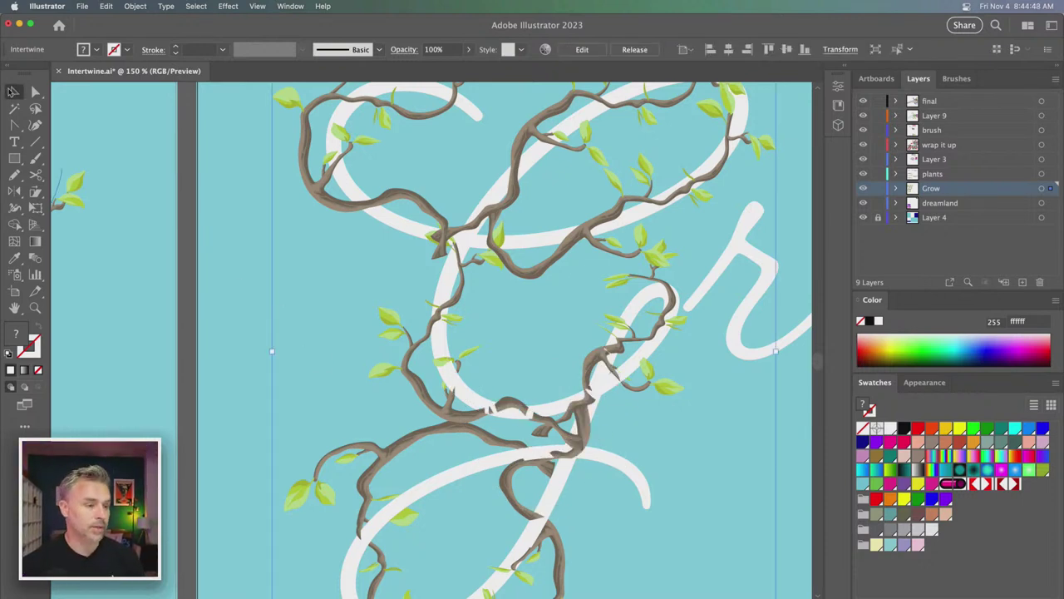
- Release the old intertwine, shift the vines up-left, and make a fresh intertwine
left_click(140, 9)
mouse_move(141, 334)
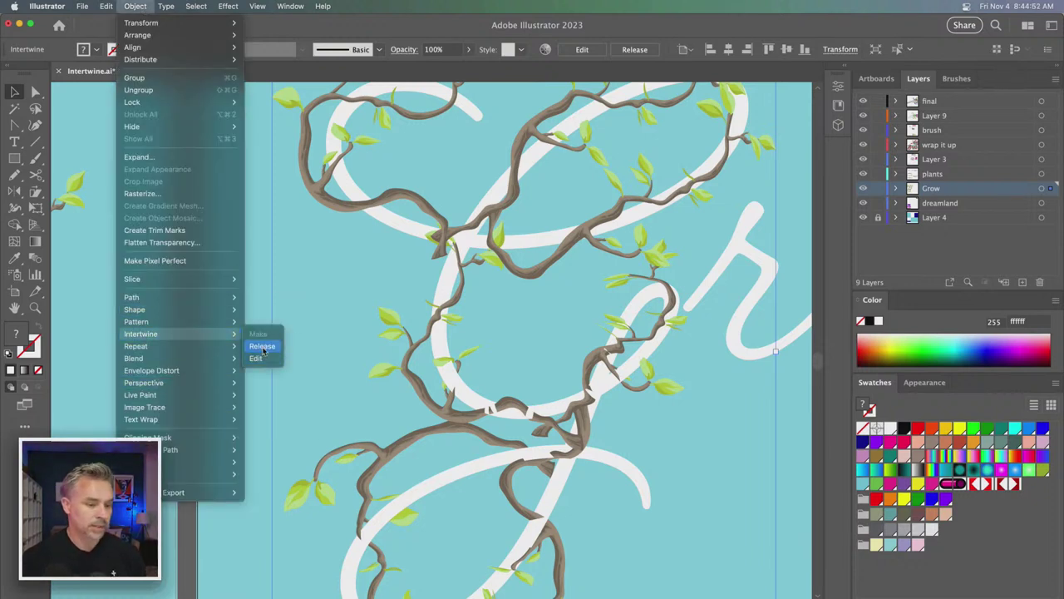
left_click(262, 346)
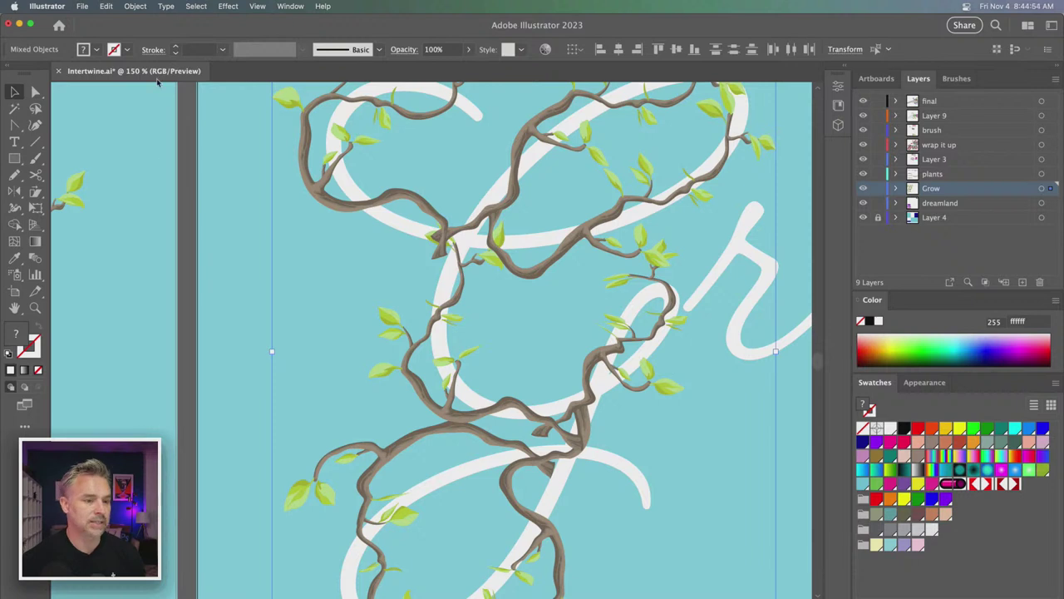
key("super+minus")
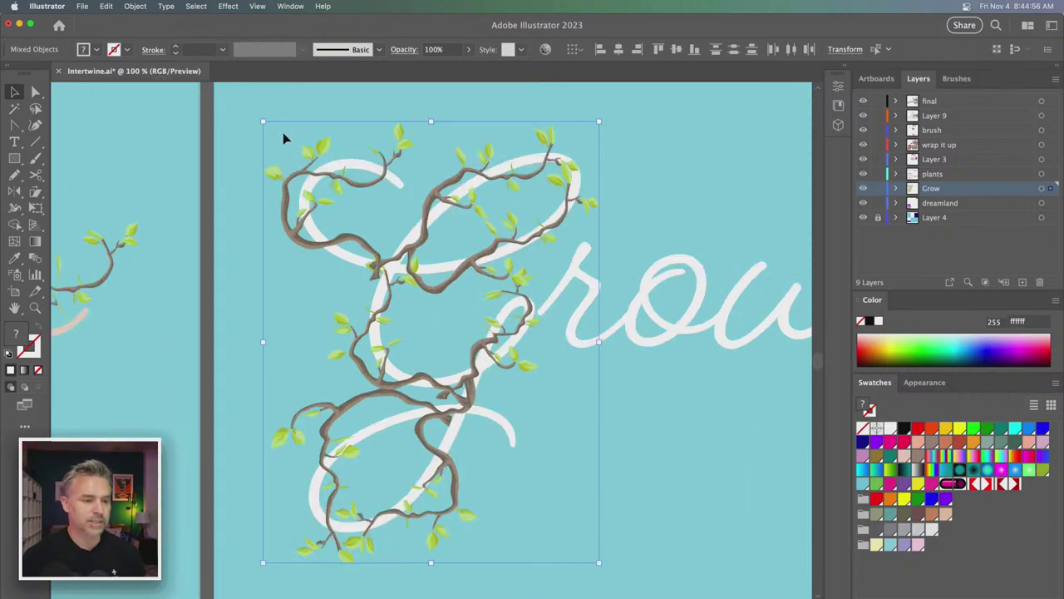
mouse_move(298, 179)
left_mouse_down()
mouse_move(236, 169)
mouse_move(5, 42)
left_mouse_up()
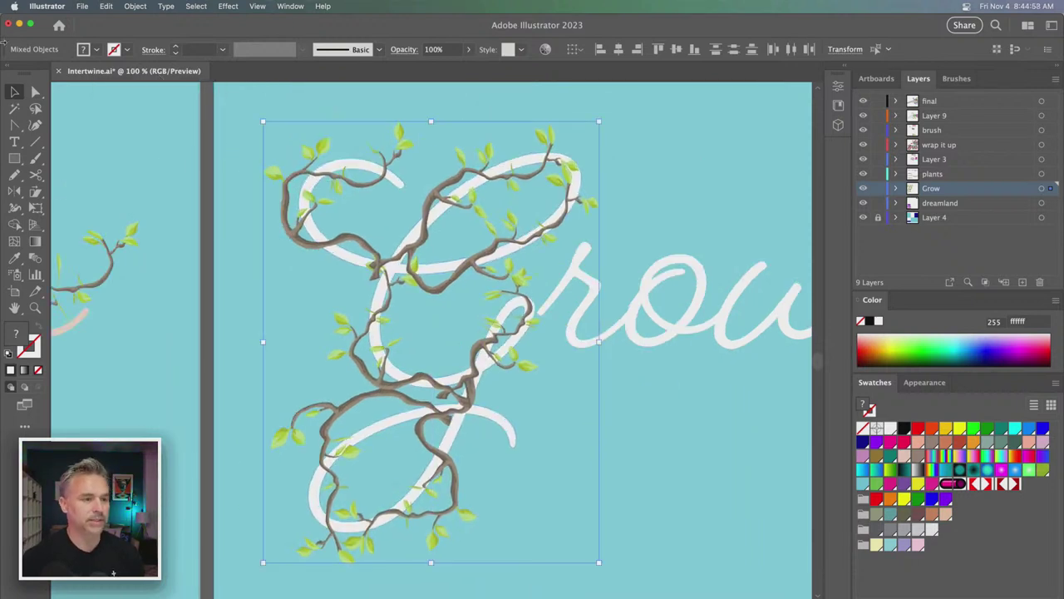
left_click(132, 6)
mouse_move(141, 334)
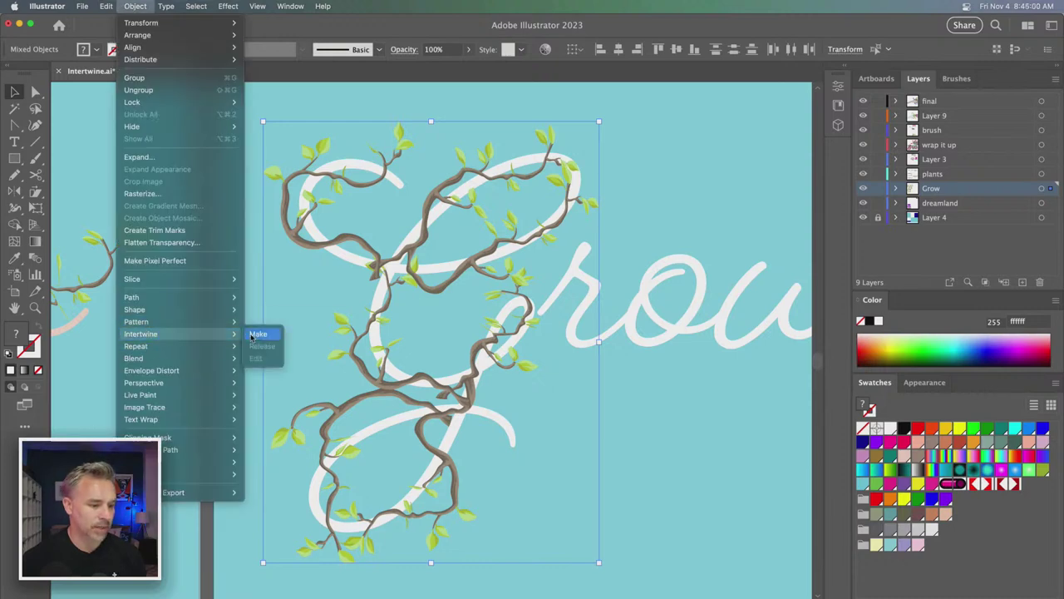
left_click(258, 334)
- Zoom in and flip the overlap at the vine crossing near the G's centre
key("super+equal")
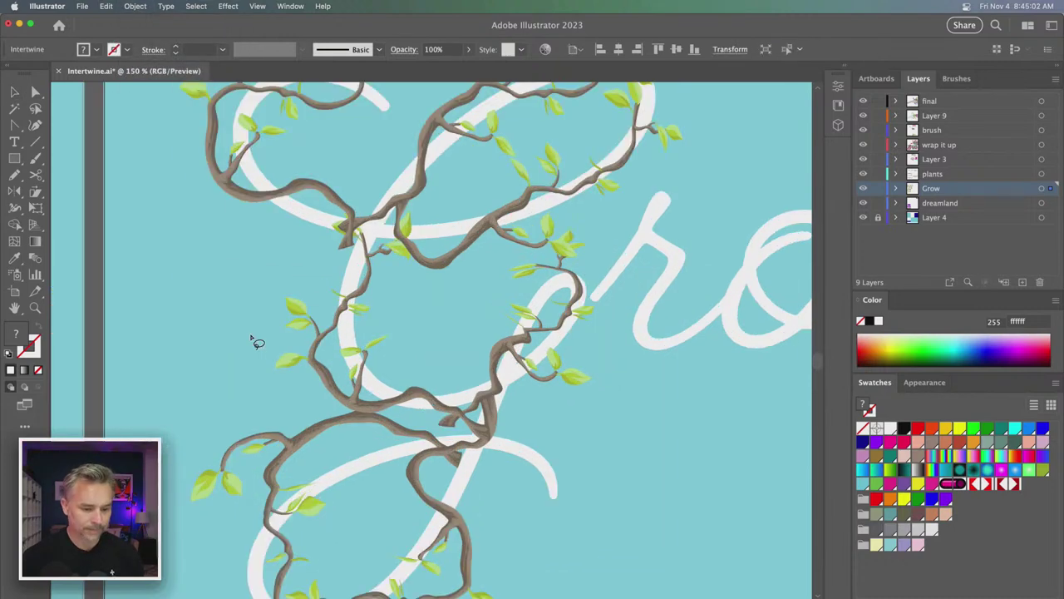
key("super+equal")
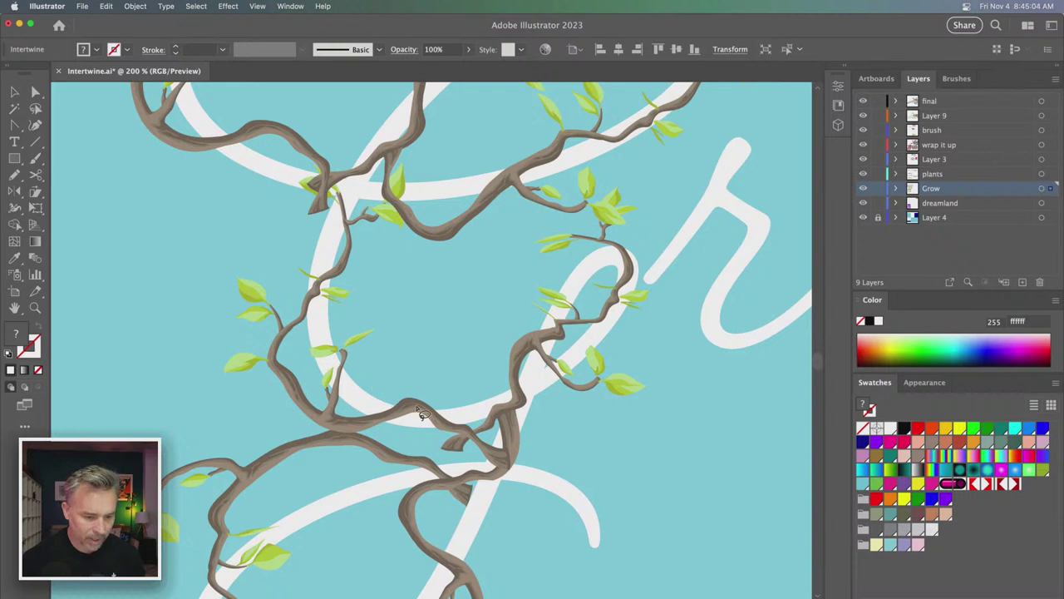
left_click_drag(421, 413, 461, 263)
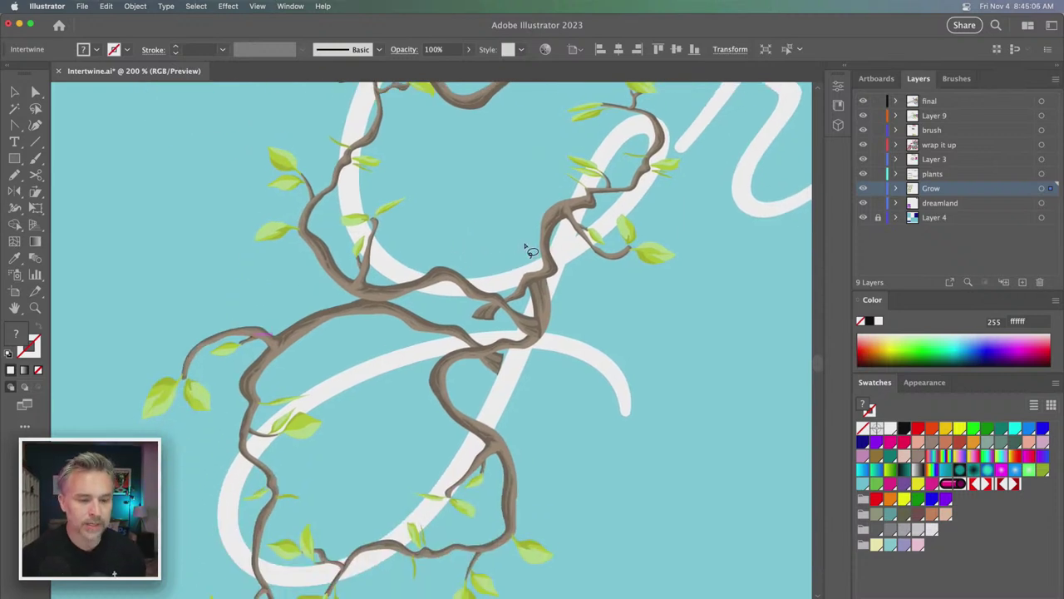
left_click_drag(579, 286, 553, 371)
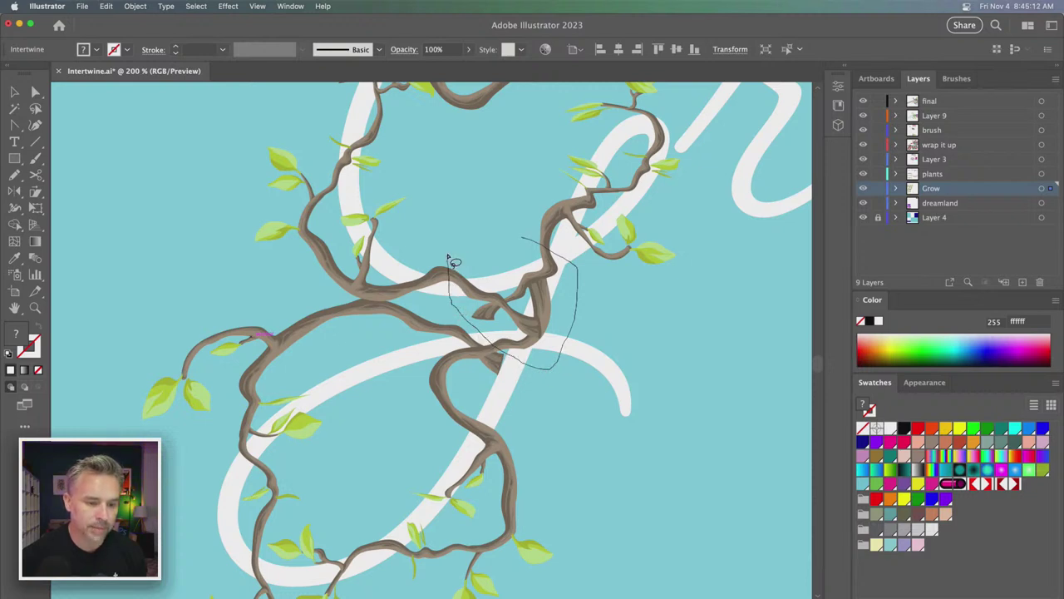
left_click_drag(447, 256, 521, 226)
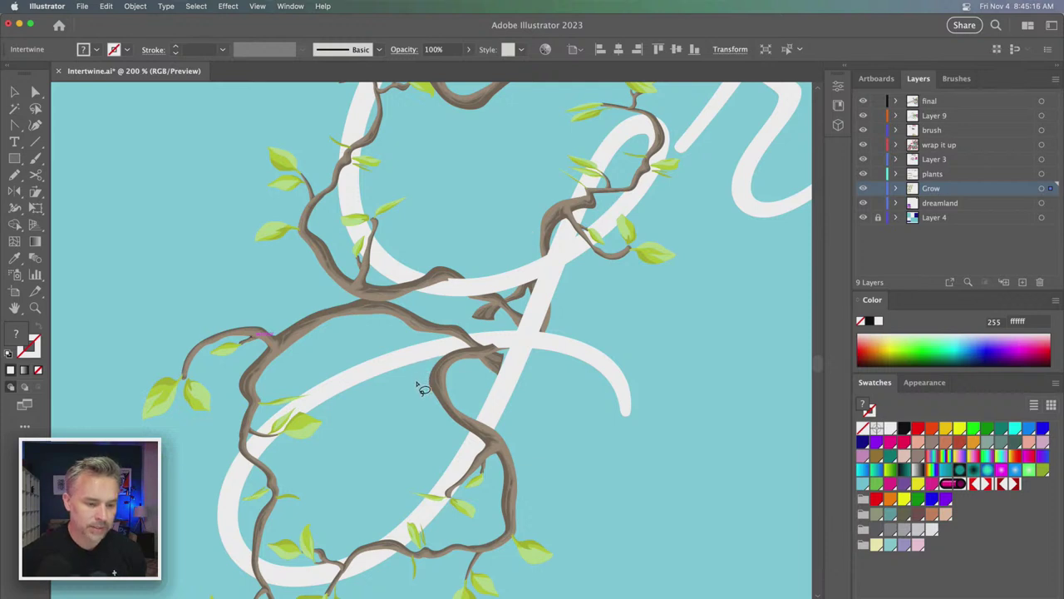
- Tuck the vine under the G's crossbar stroke at its crossing
left_click_drag(418, 385, 509, 386)
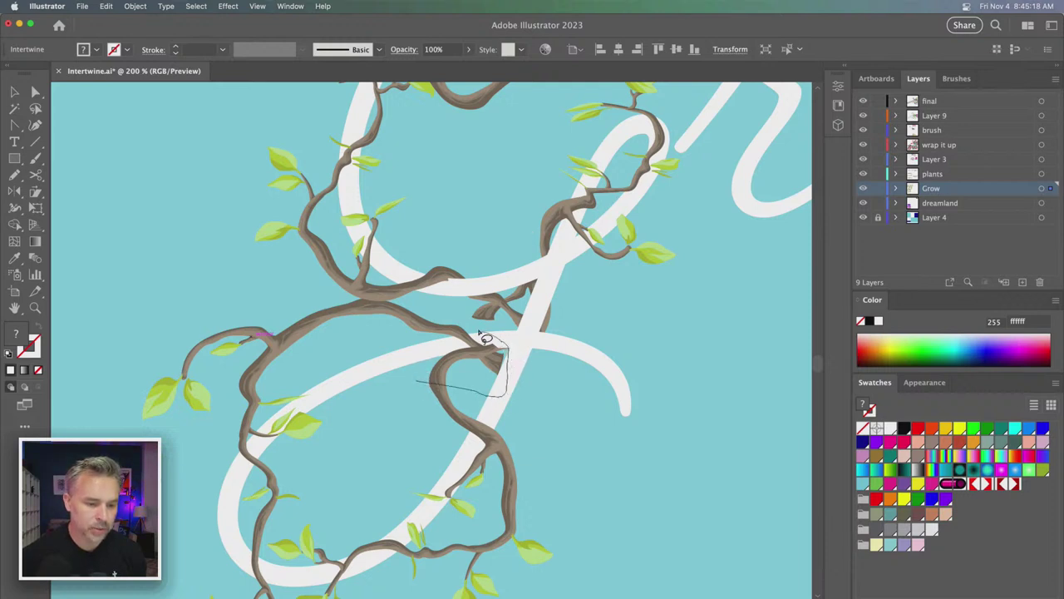
mouse_move(485, 338)
left_mouse_down()
mouse_move(449, 320)
mouse_move(420, 395)
left_mouse_up()
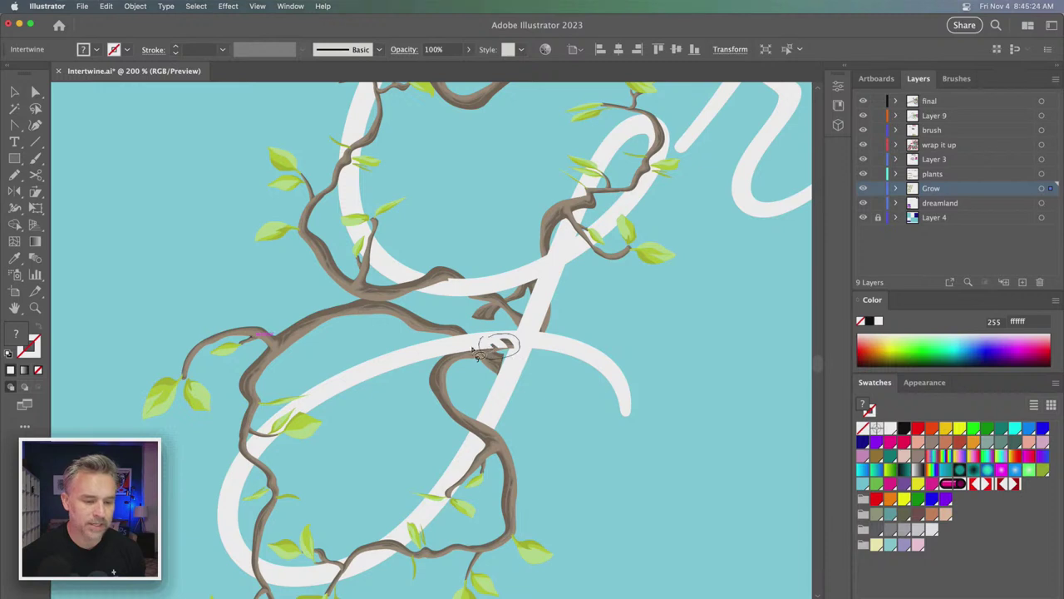
left_click_drag(475, 347, 478, 364)
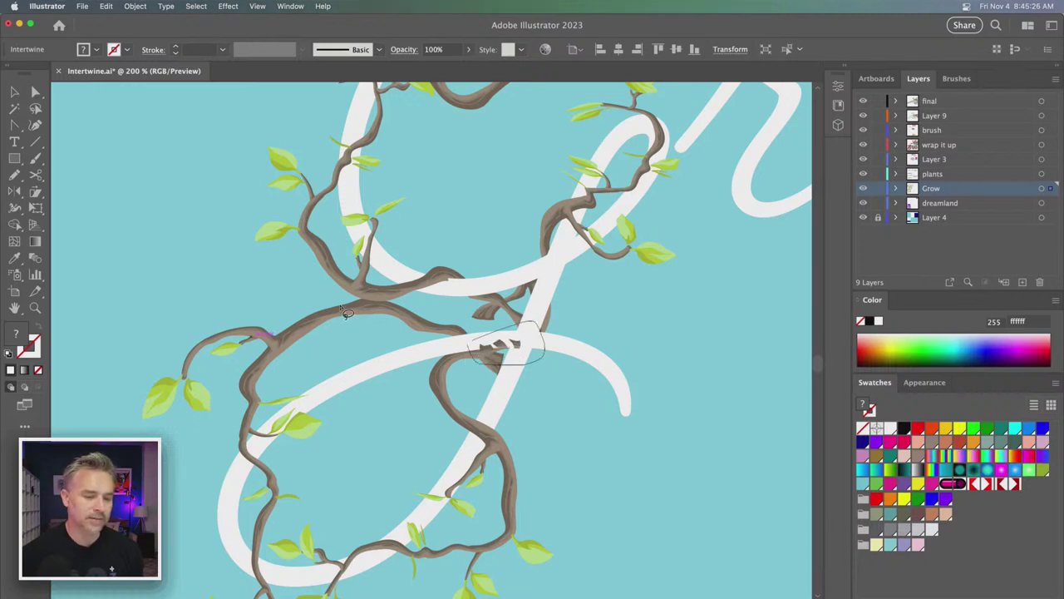
- Release the current Intertwine and make a new one from the vines and G
key("v")
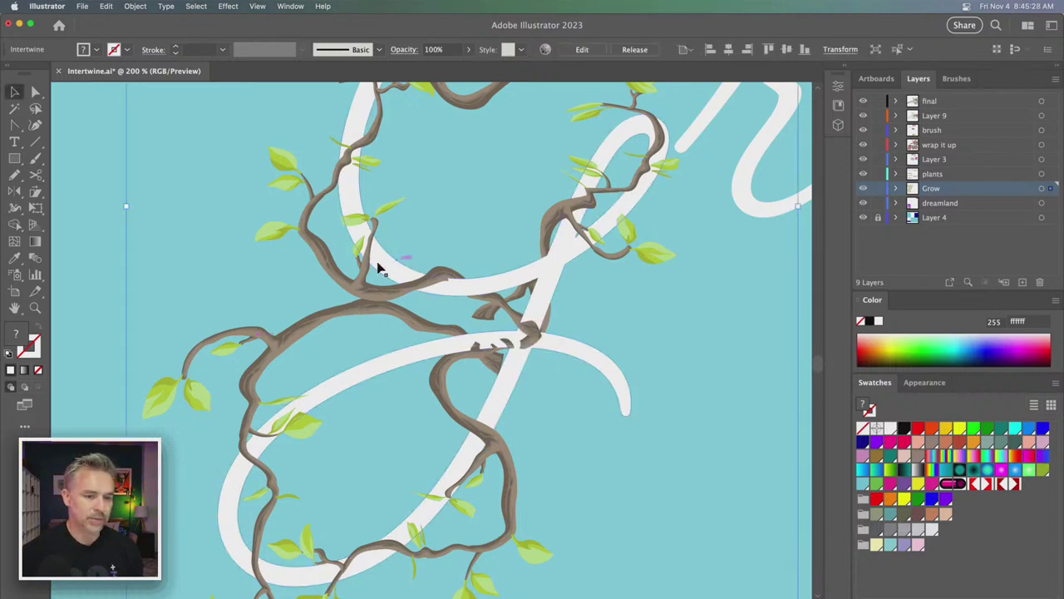
left_click(134, 6)
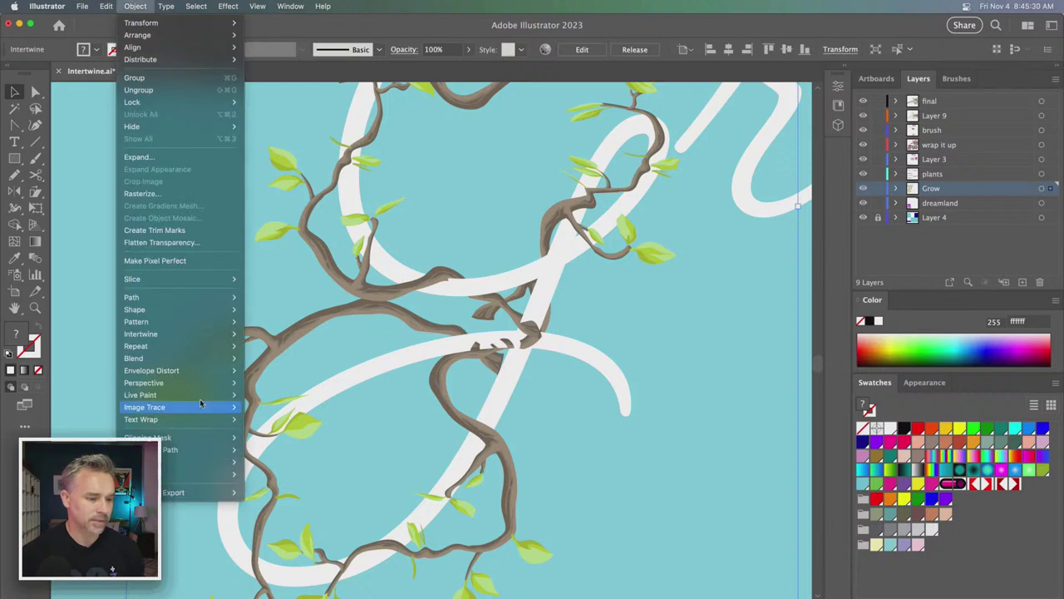
mouse_move(141, 333)
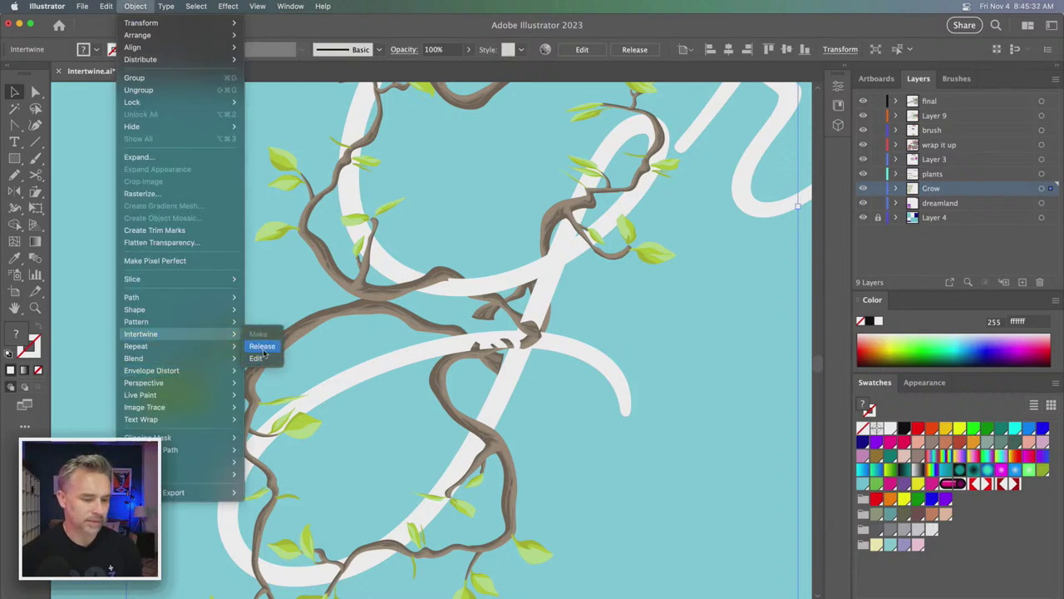
left_click(263, 349)
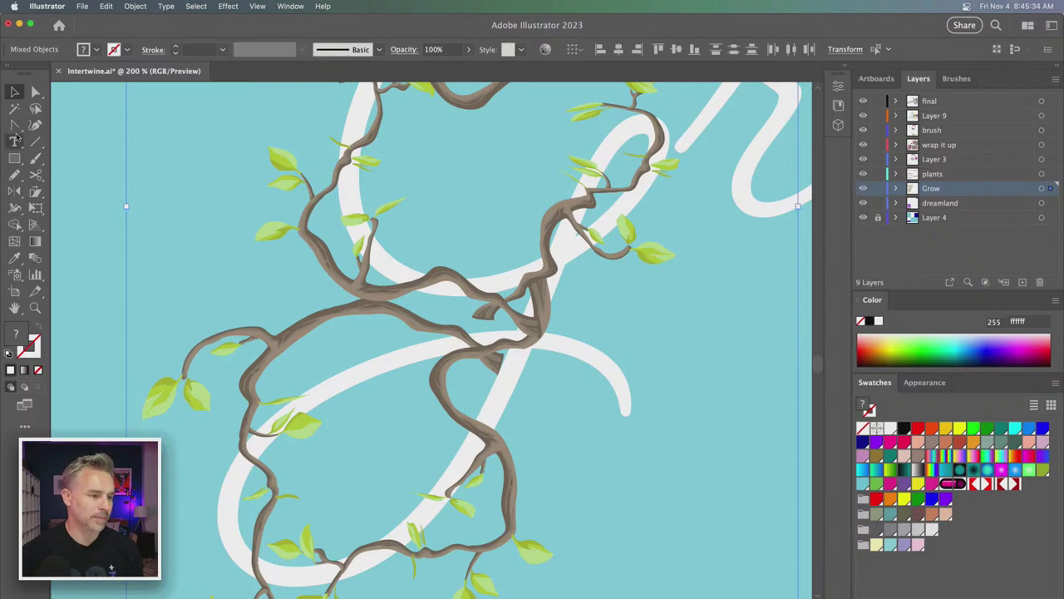
left_click(135, 6)
mouse_move(141, 333)
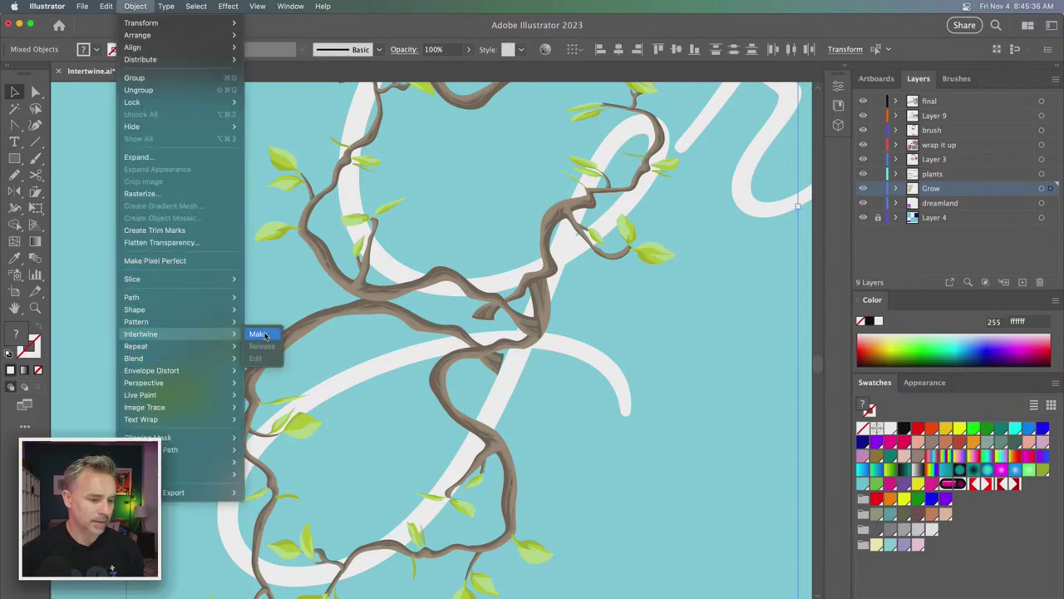
left_click(263, 336)
- At 400% zoom, flip the overlap of the branch crossing the G's upper stroke
key("super+equal")
key("super+equal")
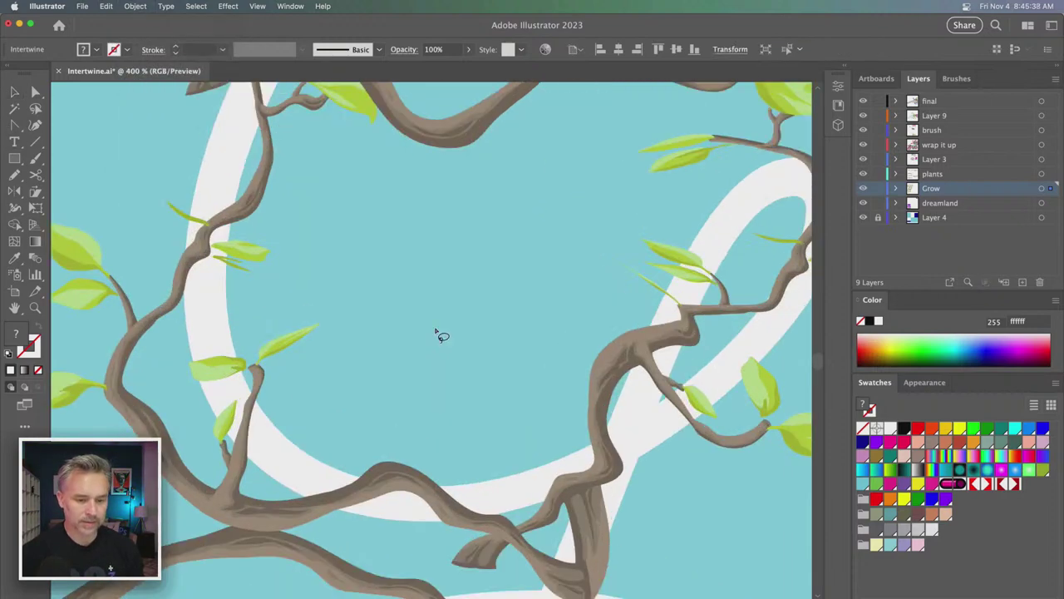
left_click_drag(517, 473, 522, 257)
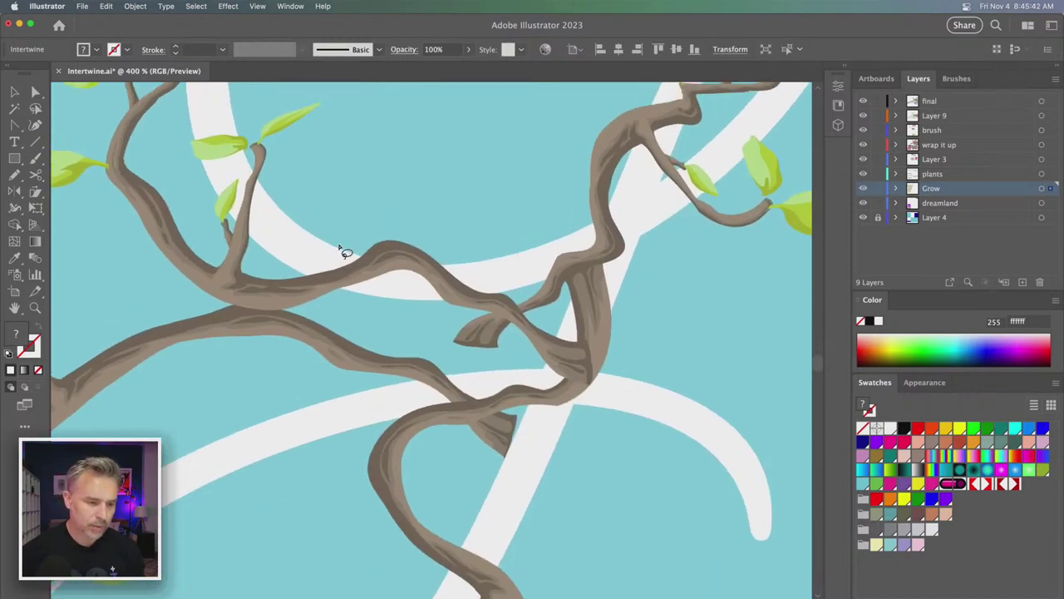
left_click_drag(316, 212, 394, 332)
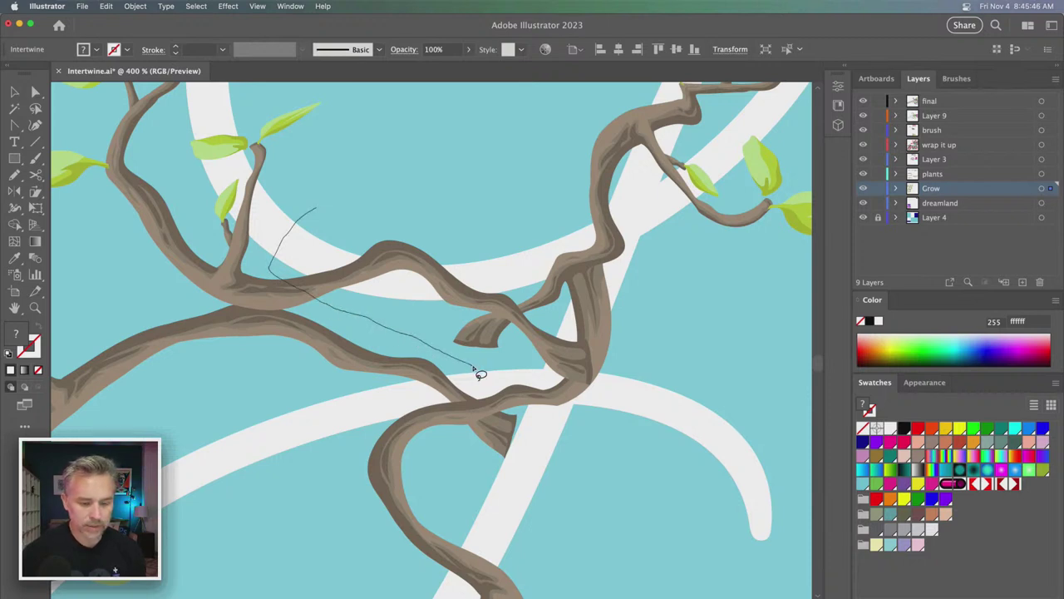
left_click_drag(522, 371, 534, 378)
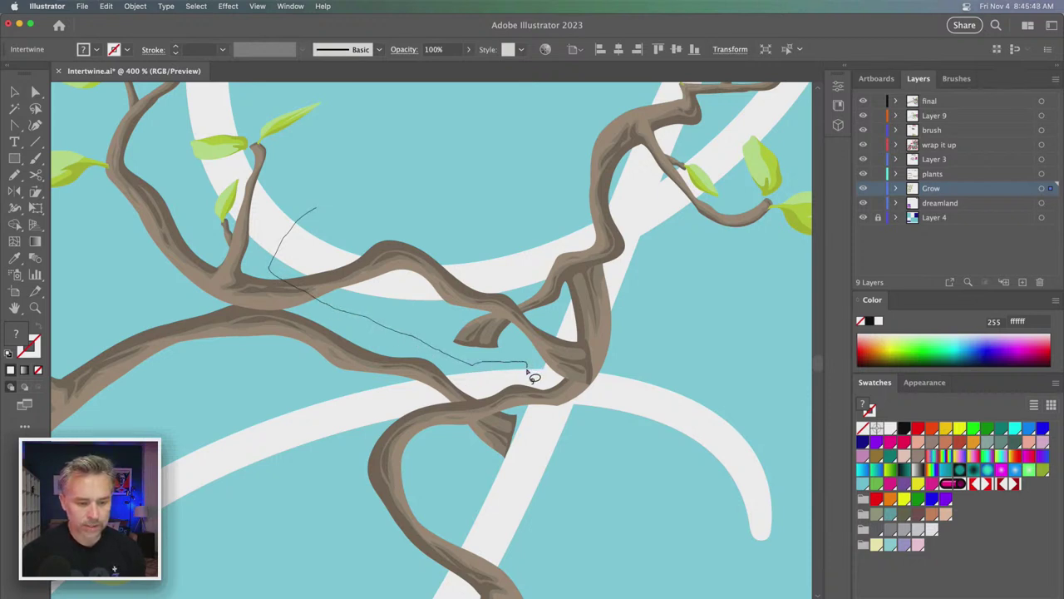
mouse_move(521, 413)
left_mouse_down()
mouse_move(633, 208)
mouse_move(403, 184)
left_mouse_up()
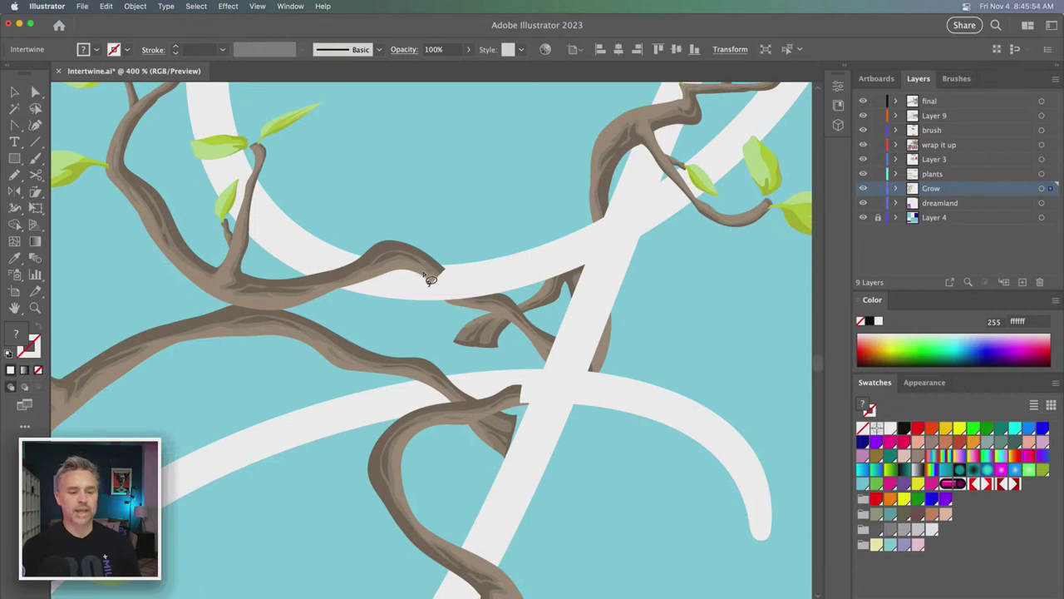
left_click_drag(458, 231, 468, 225)
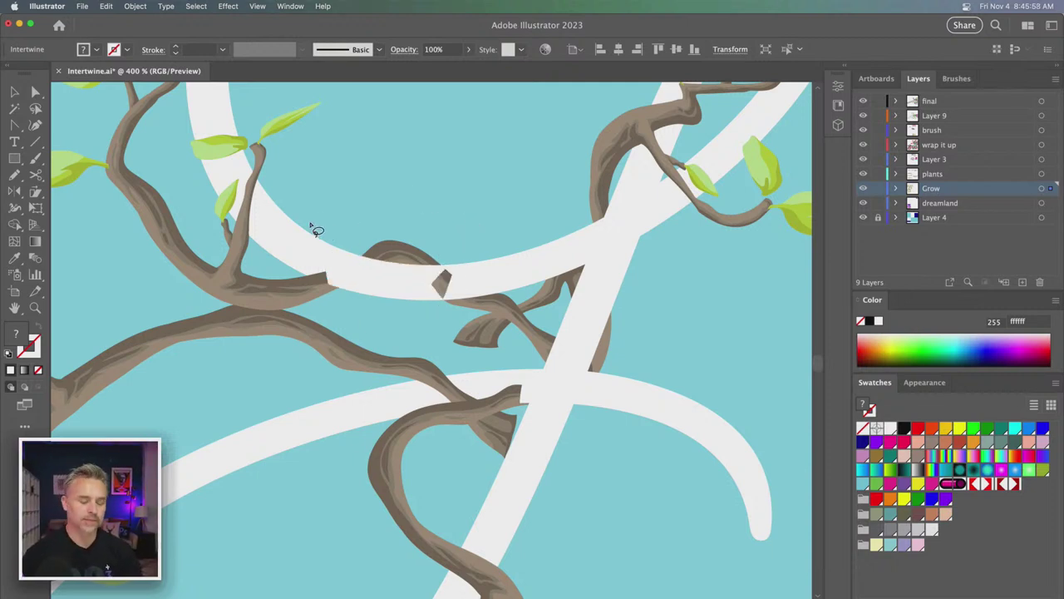
key("v")
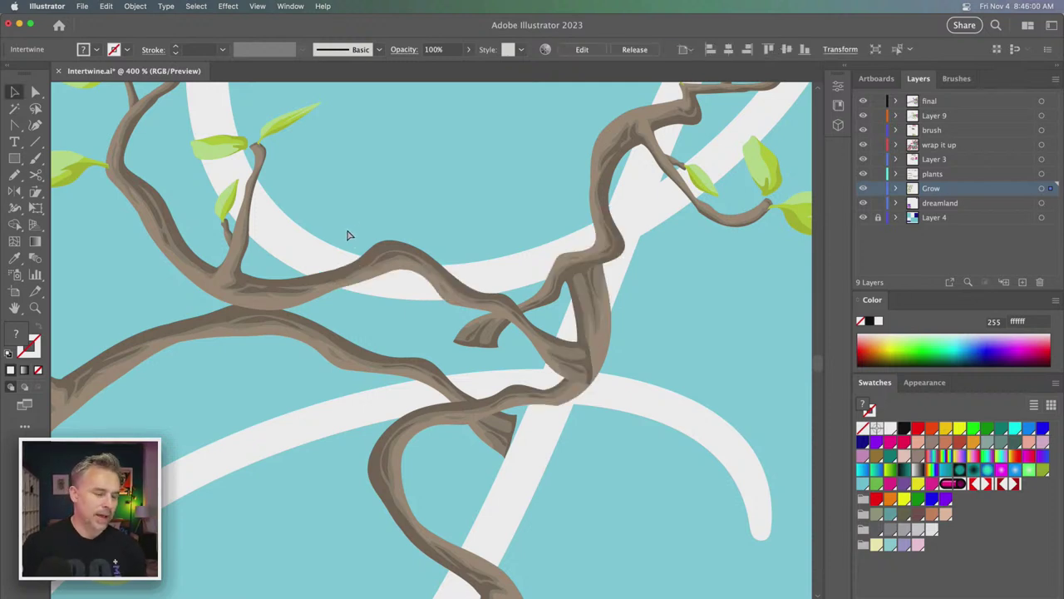
- Release that Intertwine and remake it so the vines lie over the letter
left_click(135, 5)
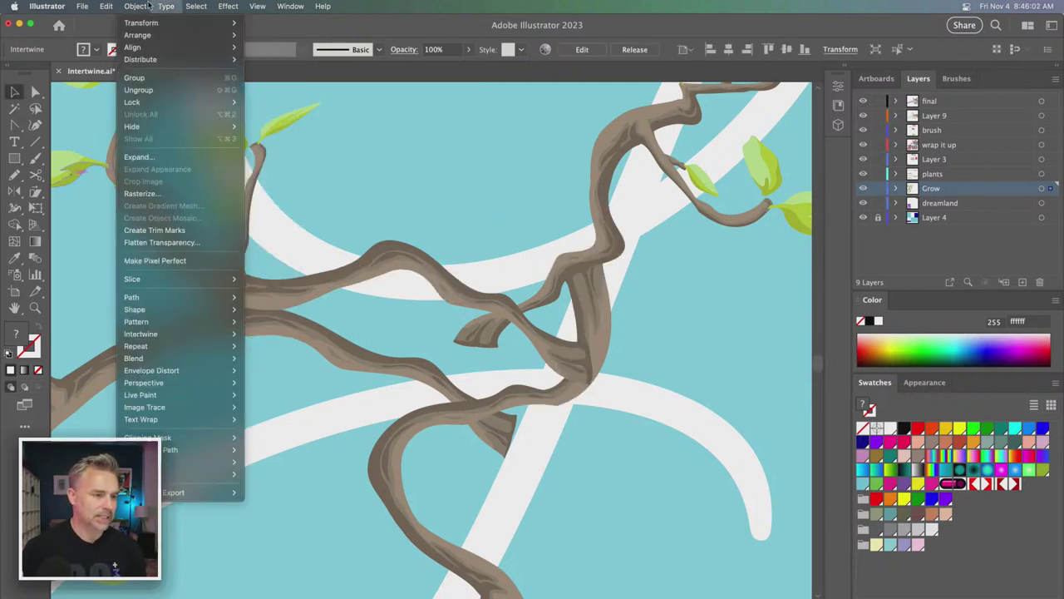
mouse_move(141, 333)
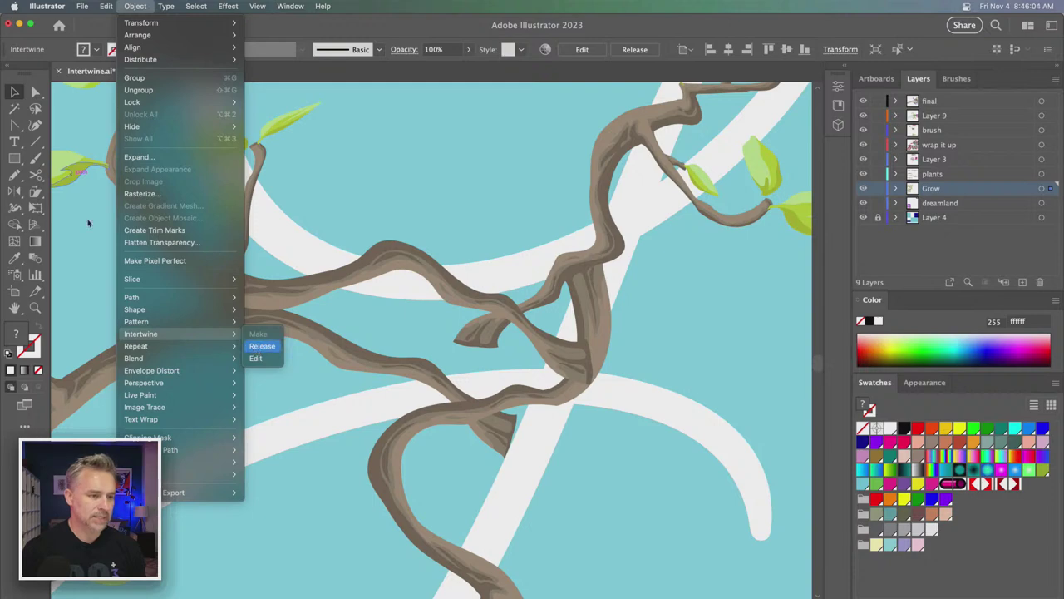
left_click(262, 346)
left_click(107, 6)
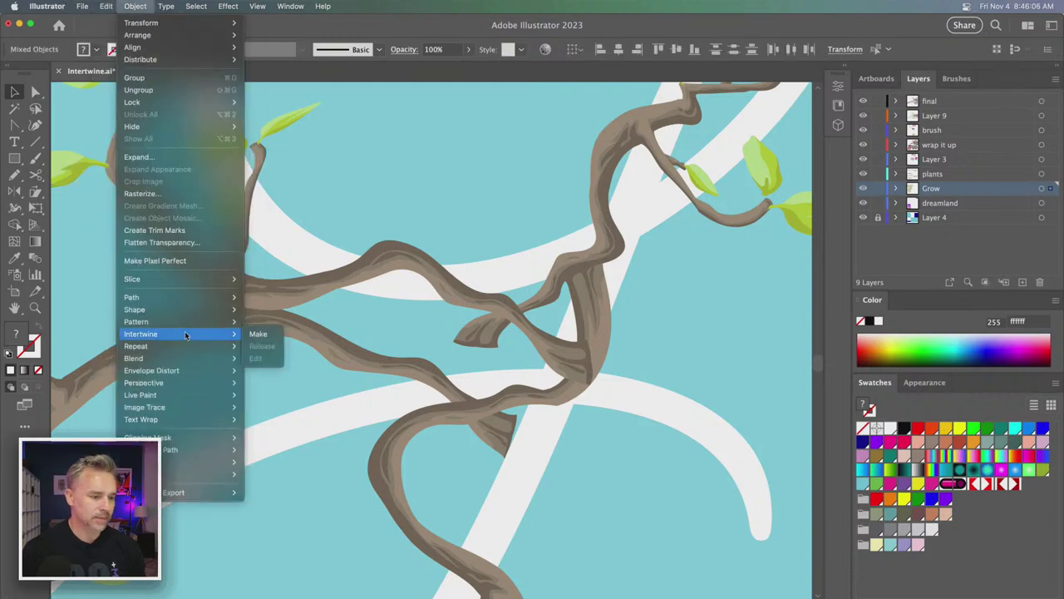
left_click(258, 334)
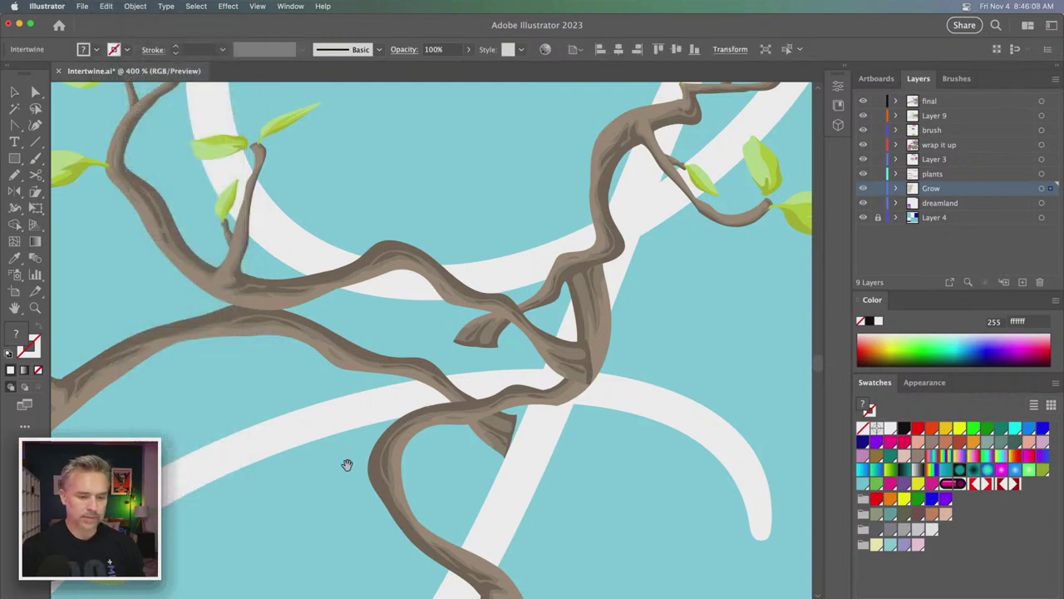
- Try the upper branch crossing, then bring the G's upper loop into view
mouse_move(346, 464)
left_mouse_down()
mouse_move(408, 399)
mouse_move(402, 424)
left_mouse_up()
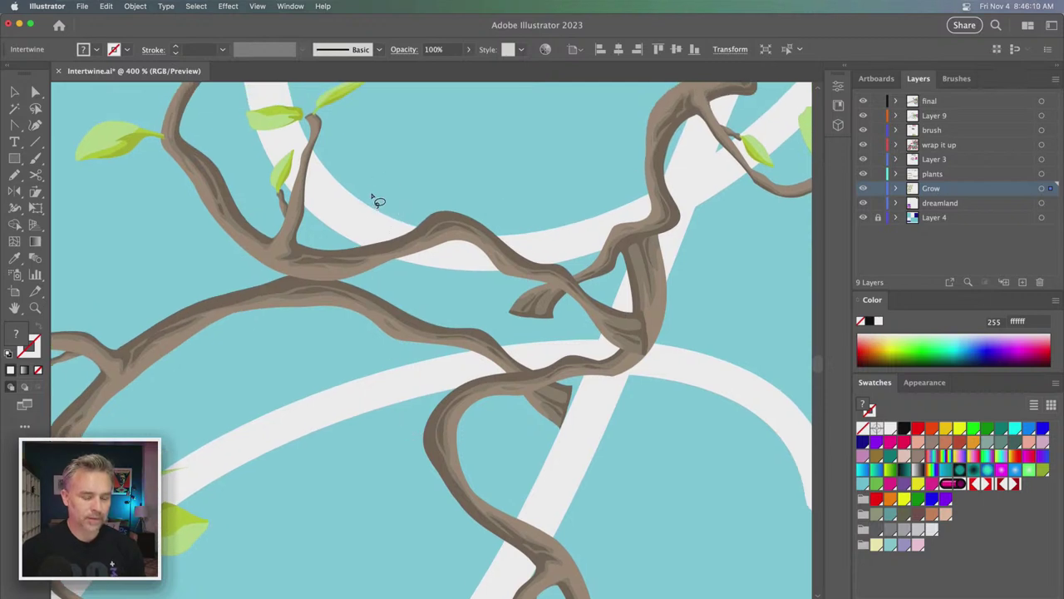
mouse_move(327, 237)
left_mouse_down()
mouse_move(414, 156)
mouse_move(615, 140)
mouse_move(703, 197)
mouse_move(703, 342)
mouse_move(670, 481)
mouse_move(373, 397)
mouse_move(302, 361)
mouse_move(326, 237)
left_mouse_up()
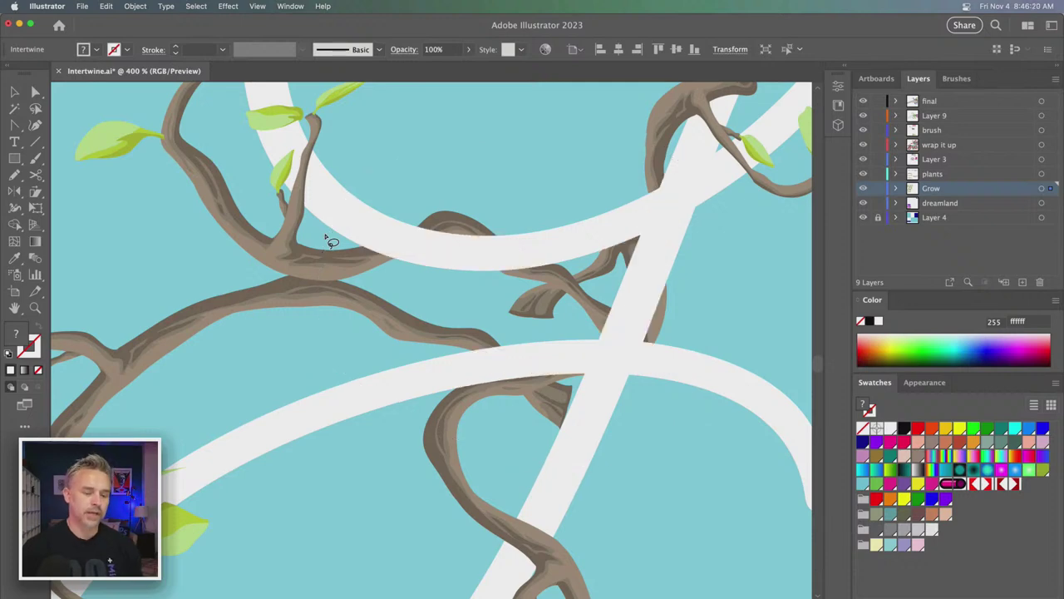
scroll(331, 241, "down", 3)
scroll(331, 241, "up", 2)
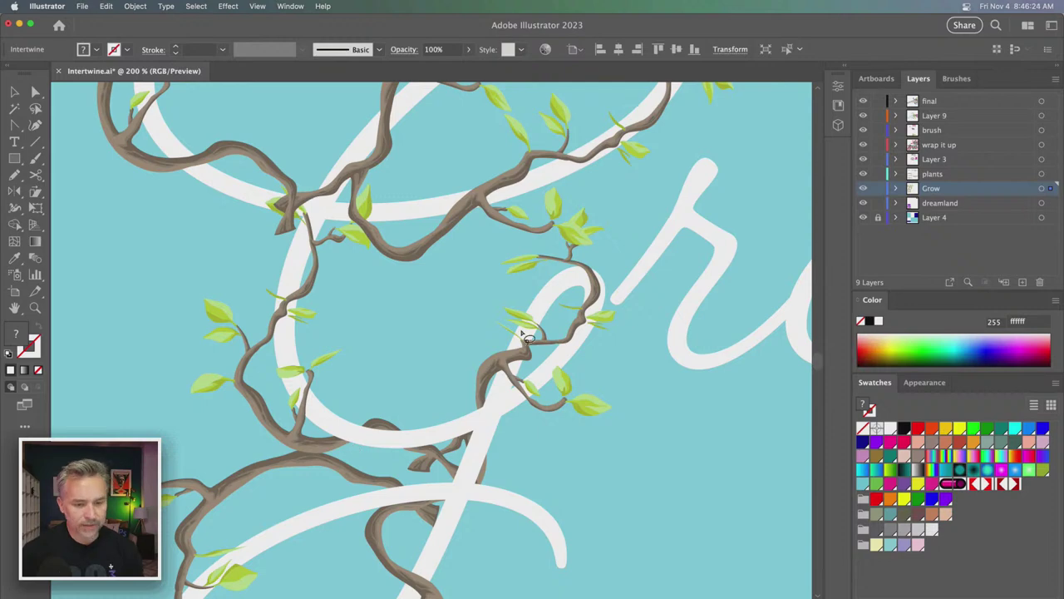
scroll(542, 324, "up", 2)
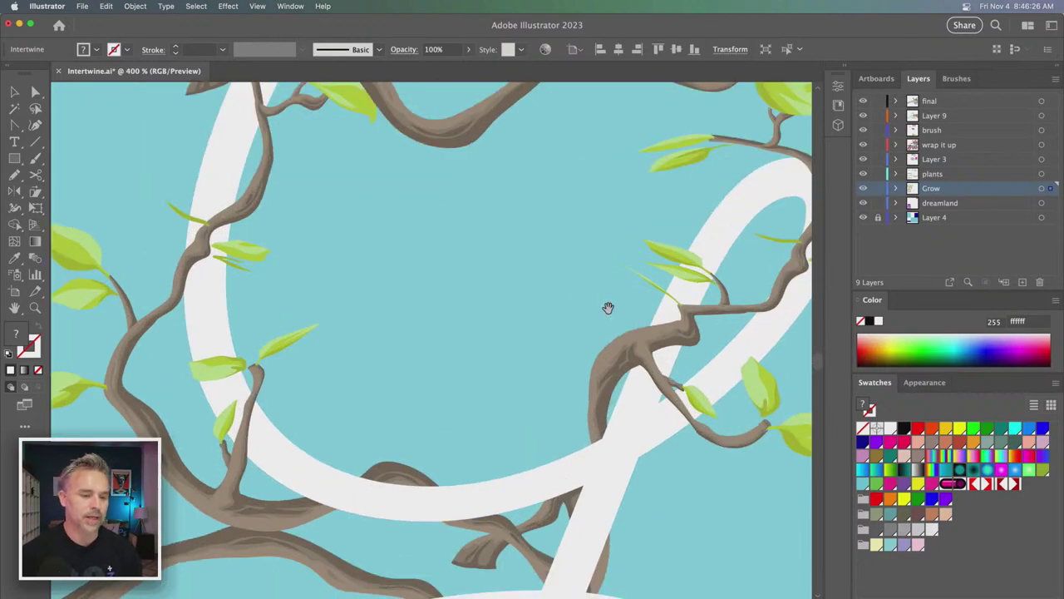
left_click_drag(608, 308, 372, 327)
- Reselect the intertwined vine artwork and enter Intertwine Edit mode
left_click(134, 6)
mouse_move(140, 333)
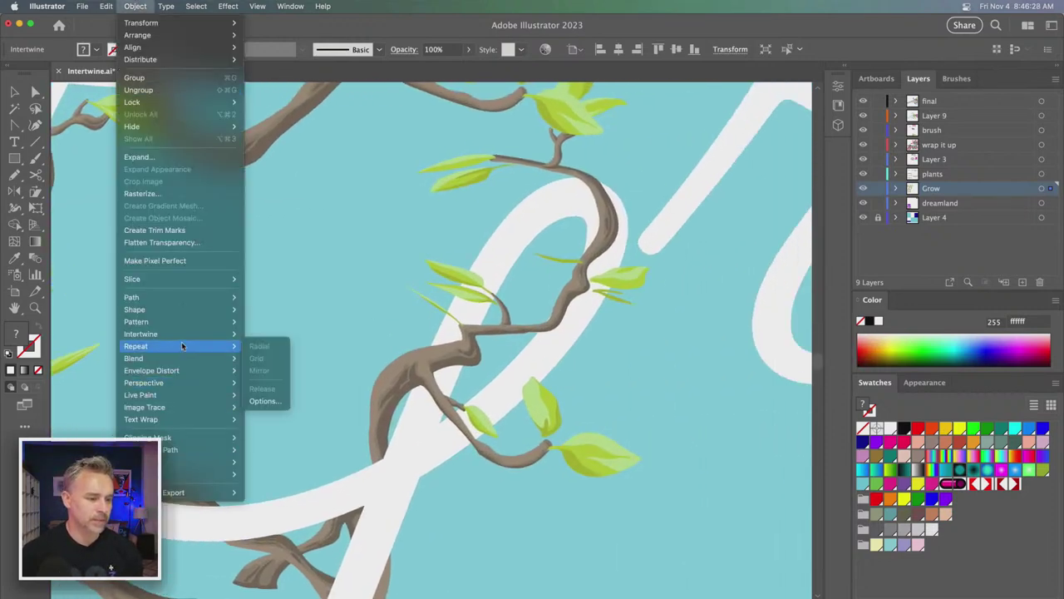
left_click(14, 91)
left_click(314, 285)
left_click(474, 311)
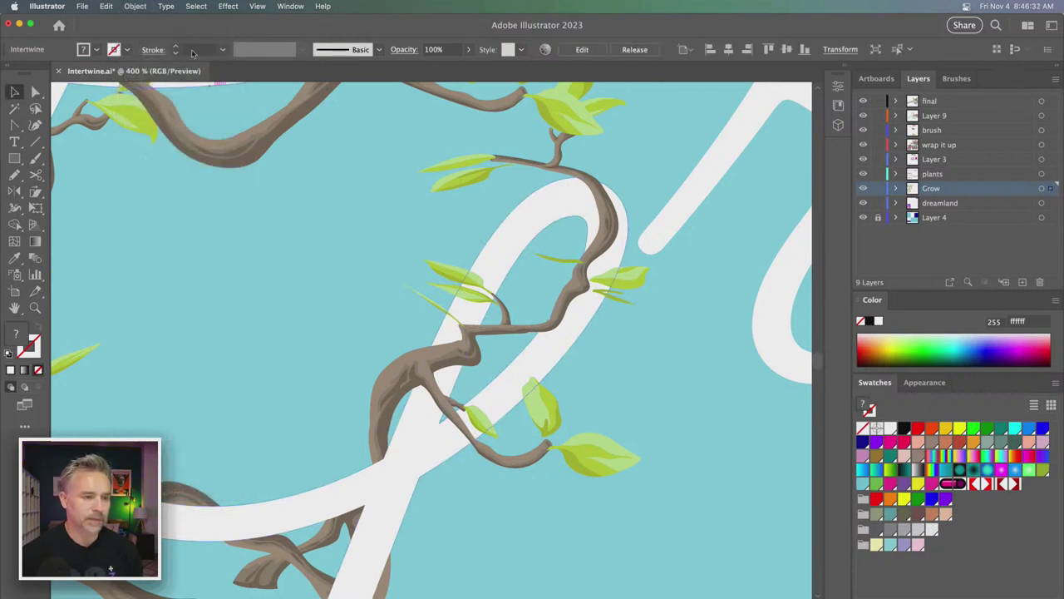
left_click(135, 7)
mouse_move(140, 334)
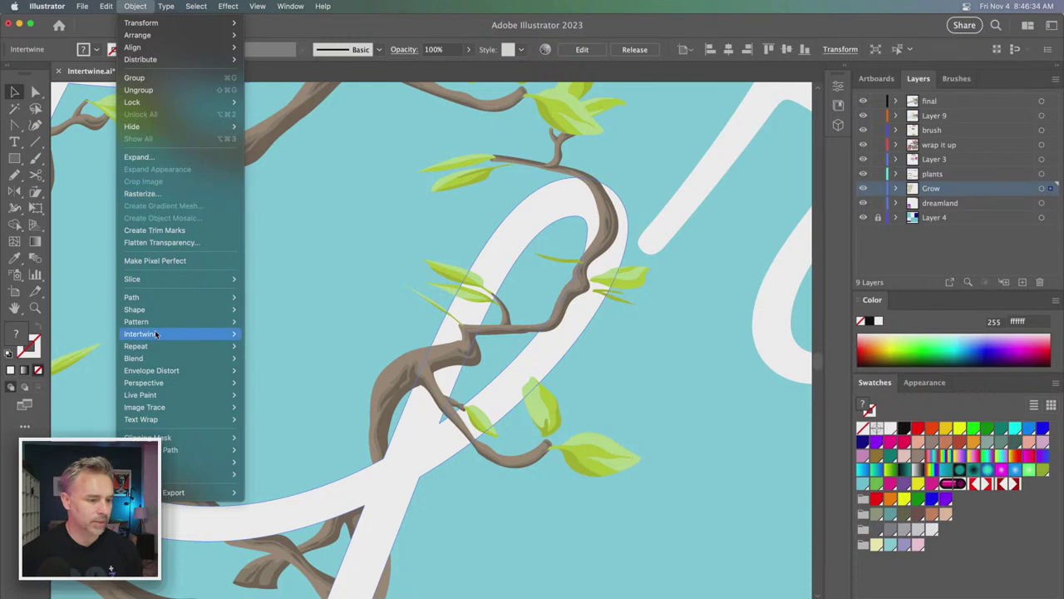
left_click(257, 359)
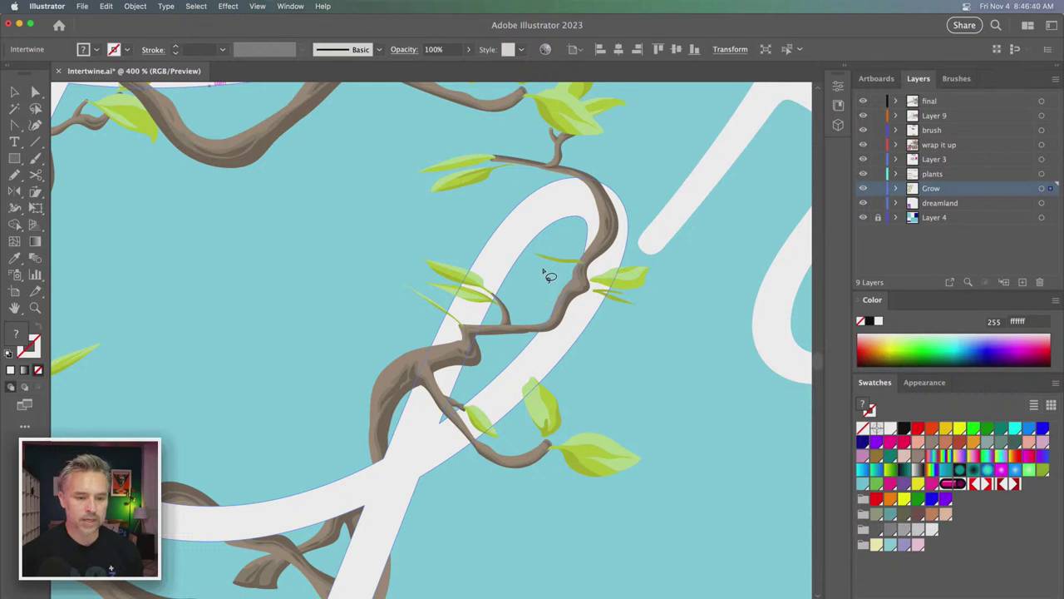
- Swap overlaps at the vine, leaf, and branch-junction crossings, undoing the last change
mouse_move(546, 249)
left_mouse_down()
mouse_move(514, 330)
mouse_move(530, 302)
left_mouse_up()
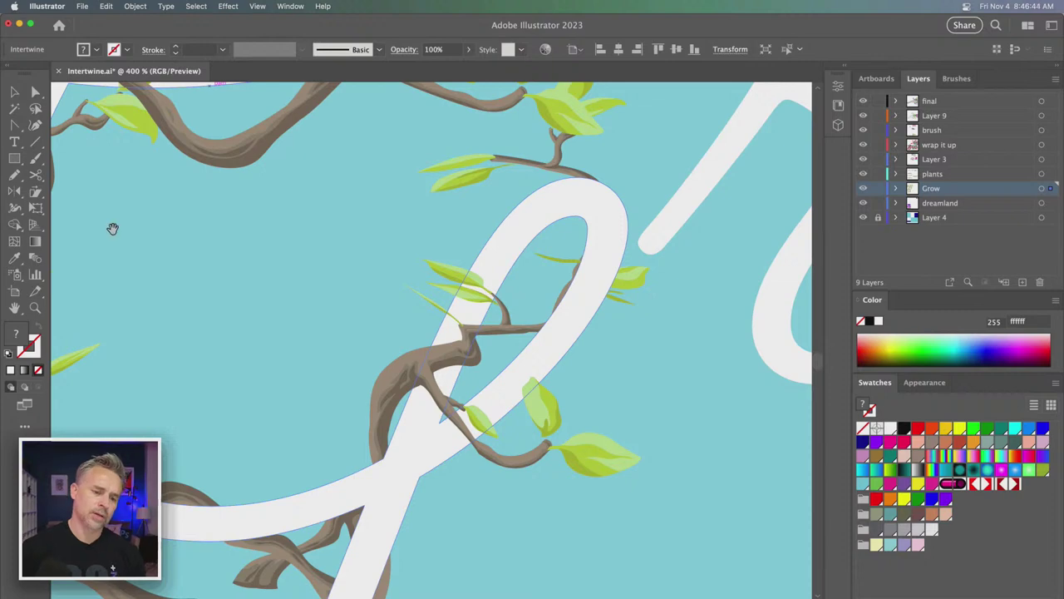
left_click_drag(386, 353, 468, 485)
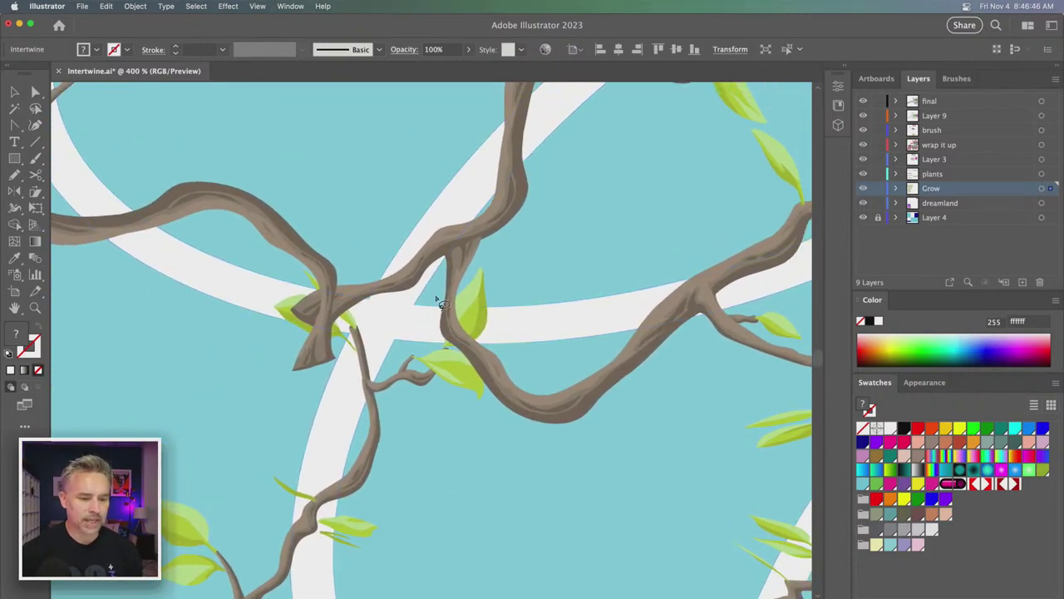
mouse_move(433, 297)
left_mouse_down()
mouse_move(433, 419)
mouse_move(409, 352)
left_mouse_up()
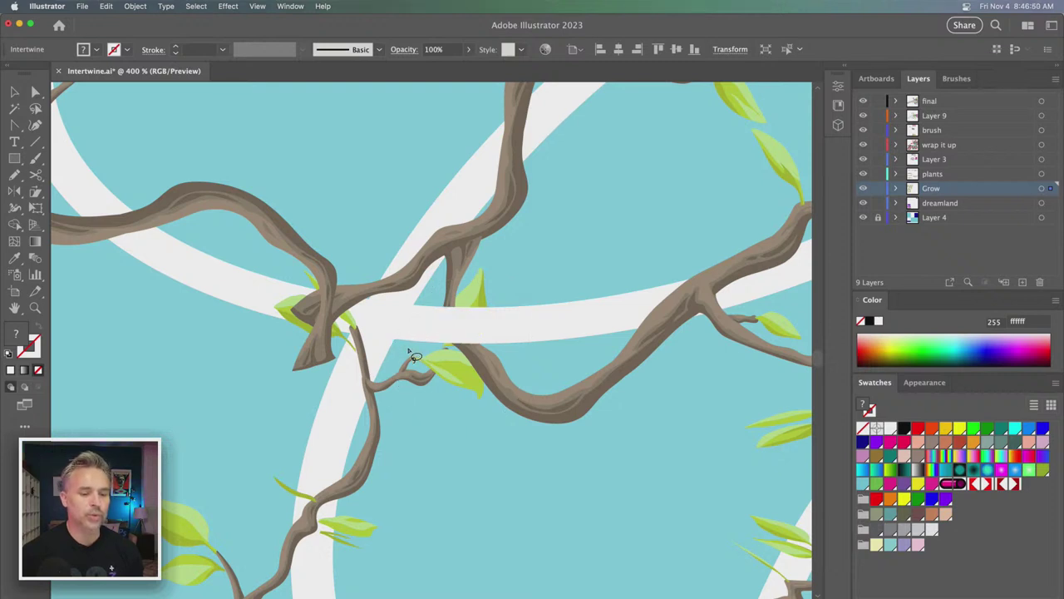
mouse_move(266, 320)
left_mouse_down()
mouse_move(409, 373)
mouse_move(488, 384)
left_mouse_up()
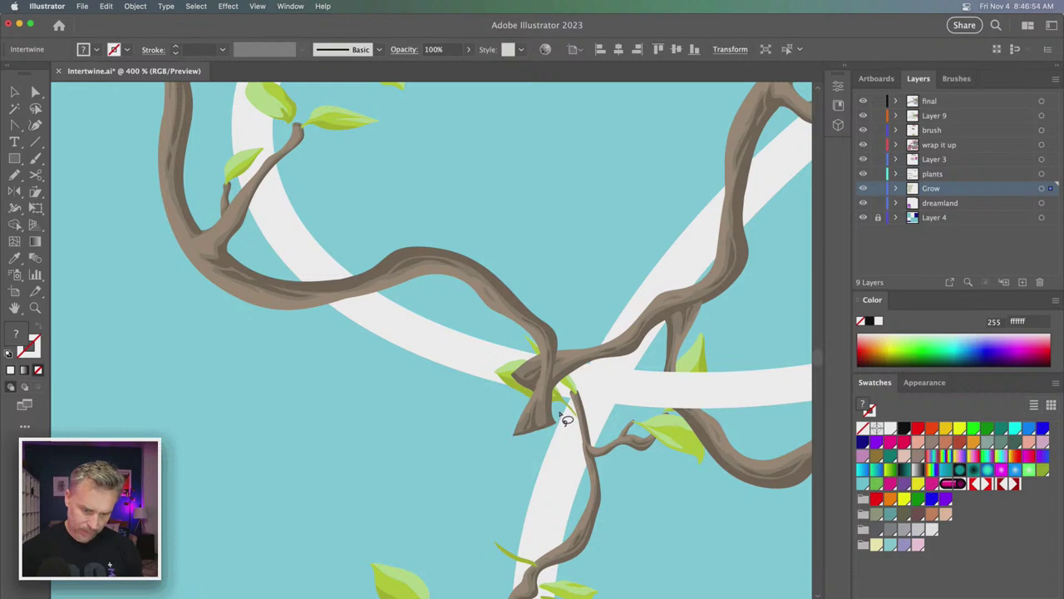
mouse_move(562, 416)
left_mouse_down()
mouse_move(493, 343)
mouse_move(548, 338)
left_mouse_up()
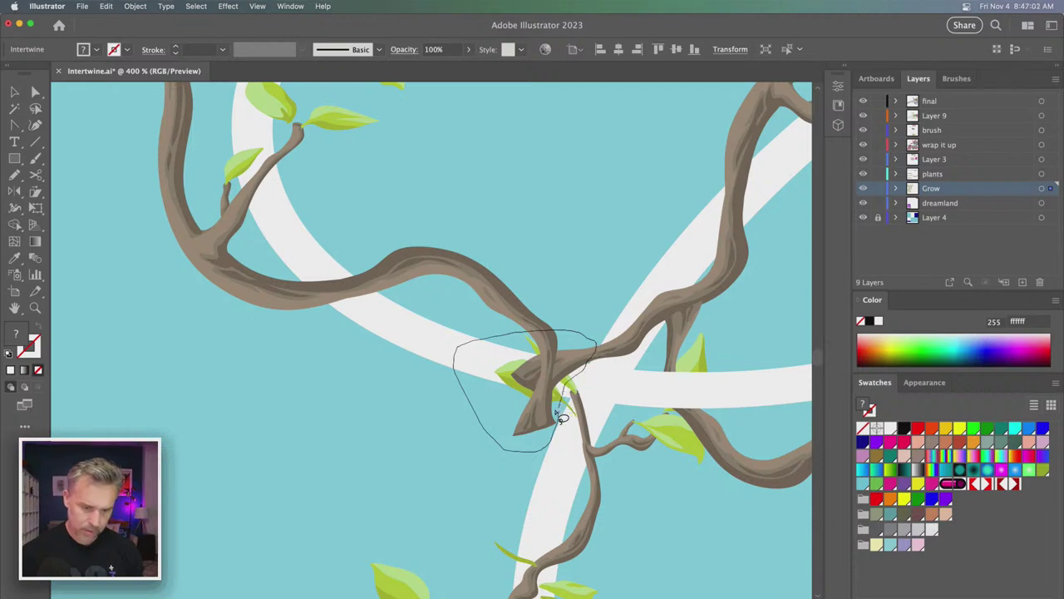
left_click_drag(565, 413, 563, 405)
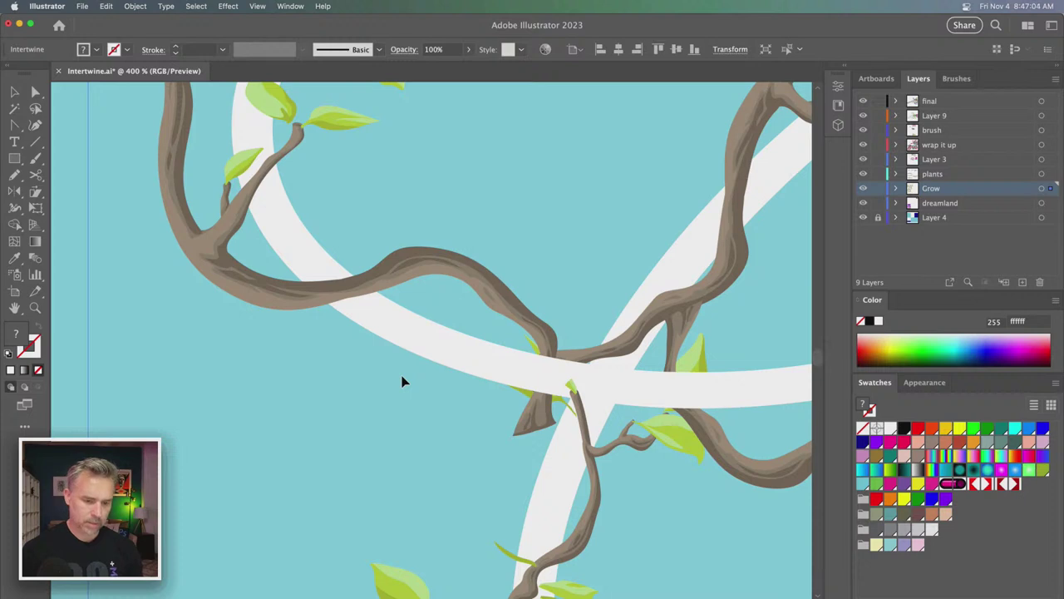
key("ctrl+z")
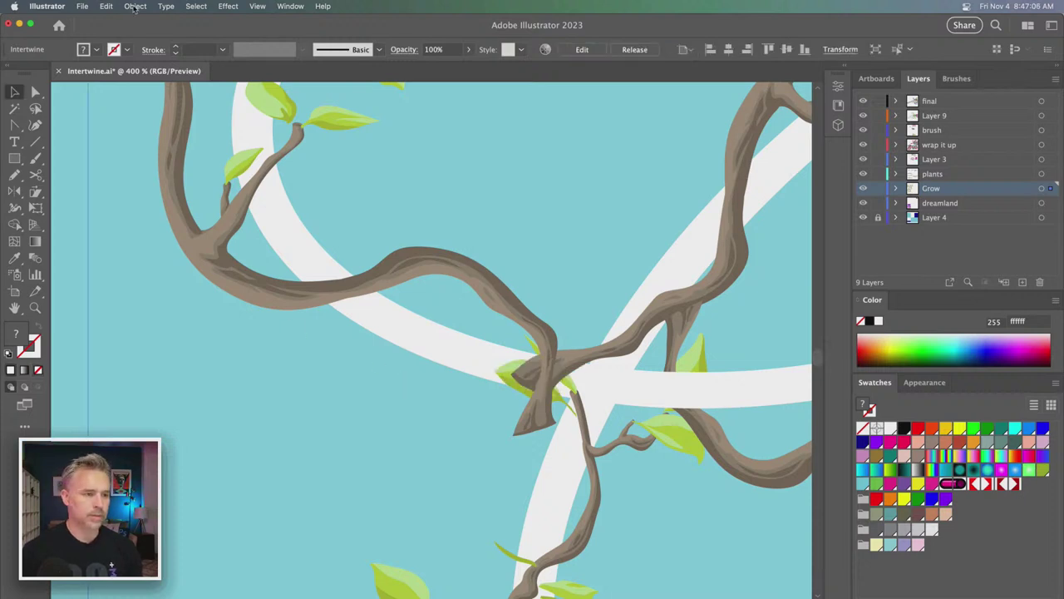
- Swap the overlaps at several branch and ribbon crossings in Intertwine Edit
left_click(135, 6)
mouse_move(140, 334)
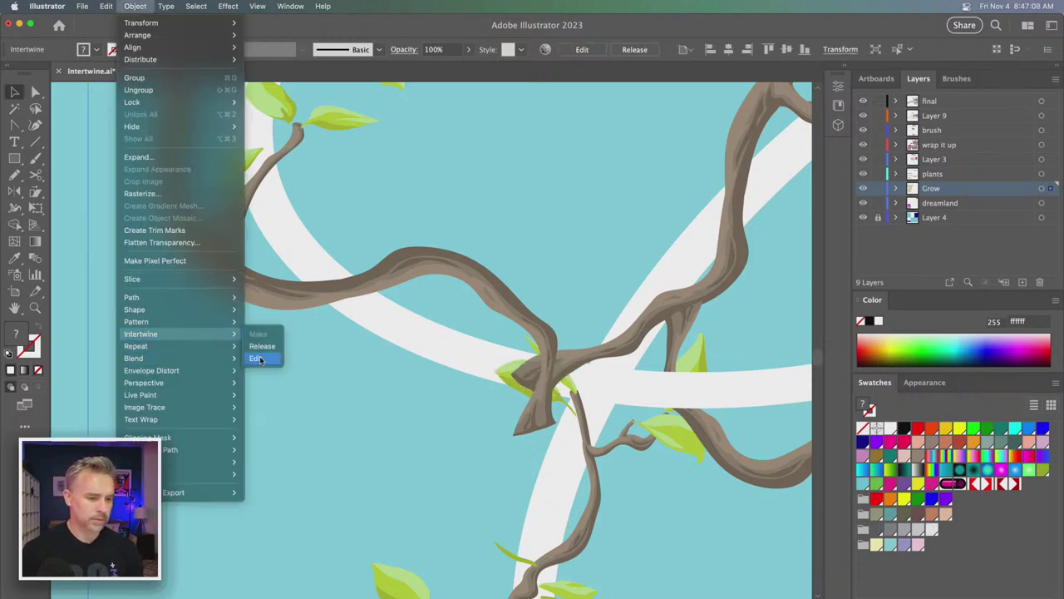
left_click(259, 359)
mouse_move(273, 265)
left_mouse_down()
mouse_move(328, 342)
mouse_move(279, 268)
left_mouse_up()
scroll(396, 435, "right", 5)
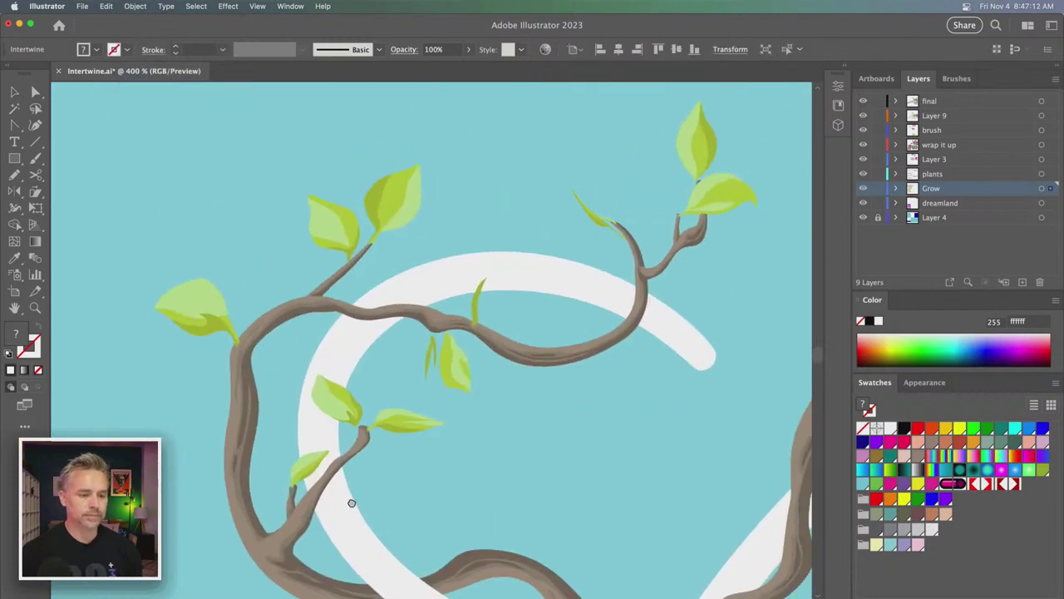
mouse_move(316, 317)
left_mouse_down()
mouse_move(412, 346)
mouse_move(322, 324)
left_mouse_up()
left_click_drag(506, 416, 241, 301)
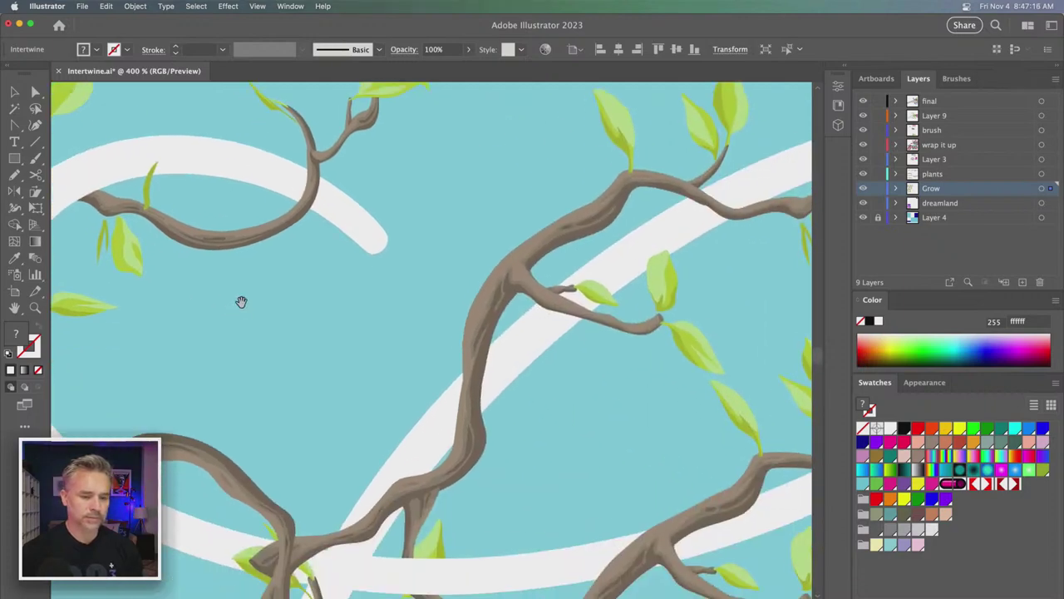
scroll(266, 314, "right", 5)
scroll(299, 341, "down", 1)
mouse_move(308, 352)
left_mouse_down()
mouse_move(414, 407)
mouse_move(264, 332)
mouse_move(392, 249)
left_mouse_up()
key("Escape")
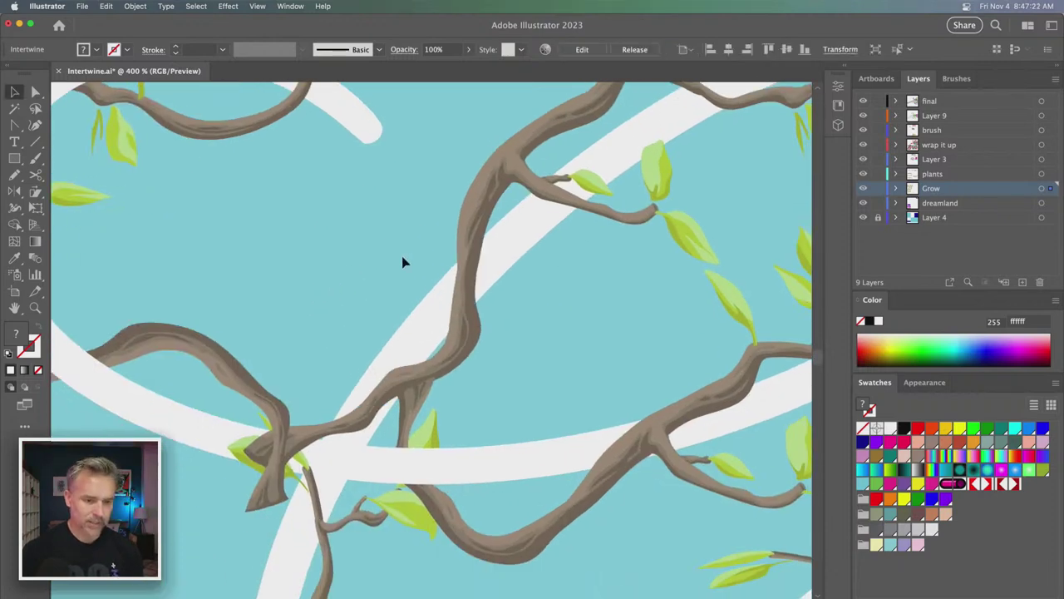
- Tuck another branch behind the white G stroke at its crossing
left_click(137, 6)
mouse_move(141, 334)
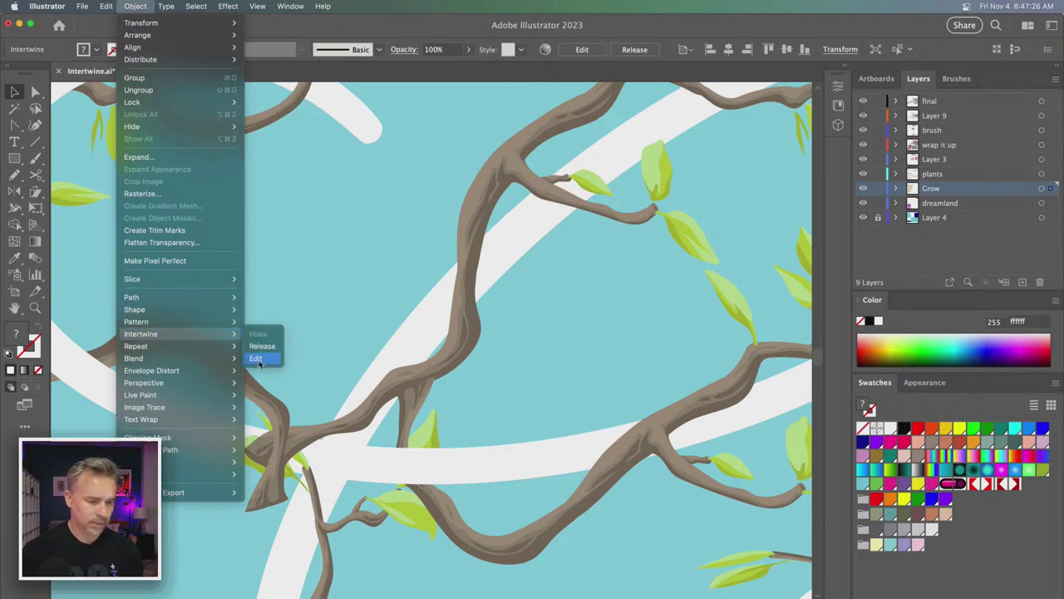
left_click(258, 359)
mouse_move(425, 241)
left_mouse_down()
mouse_move(497, 366)
mouse_move(428, 353)
mouse_move(379, 274)
left_mouse_up()
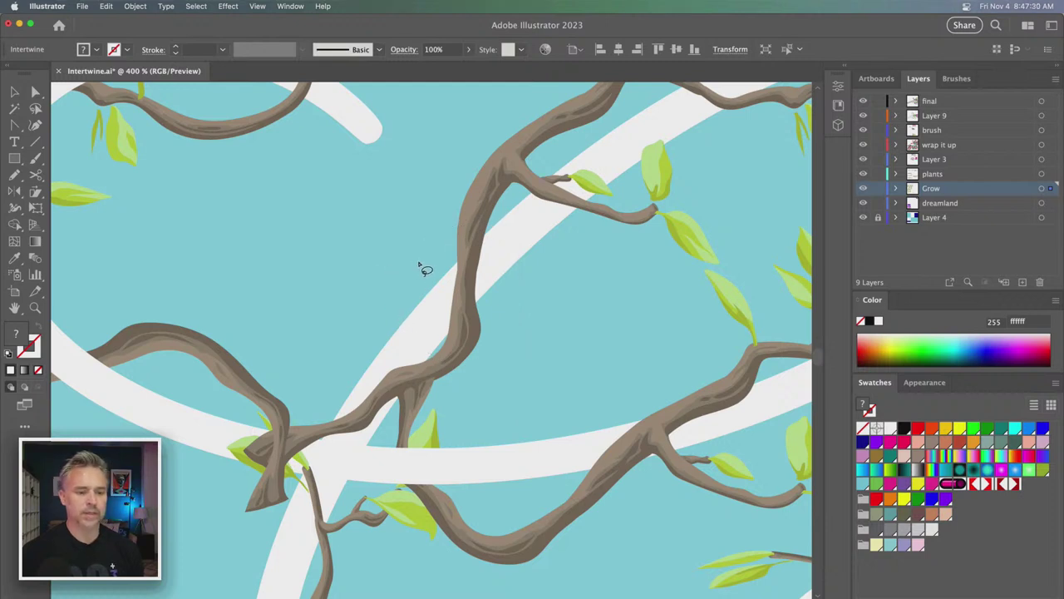
left_click(14, 92)
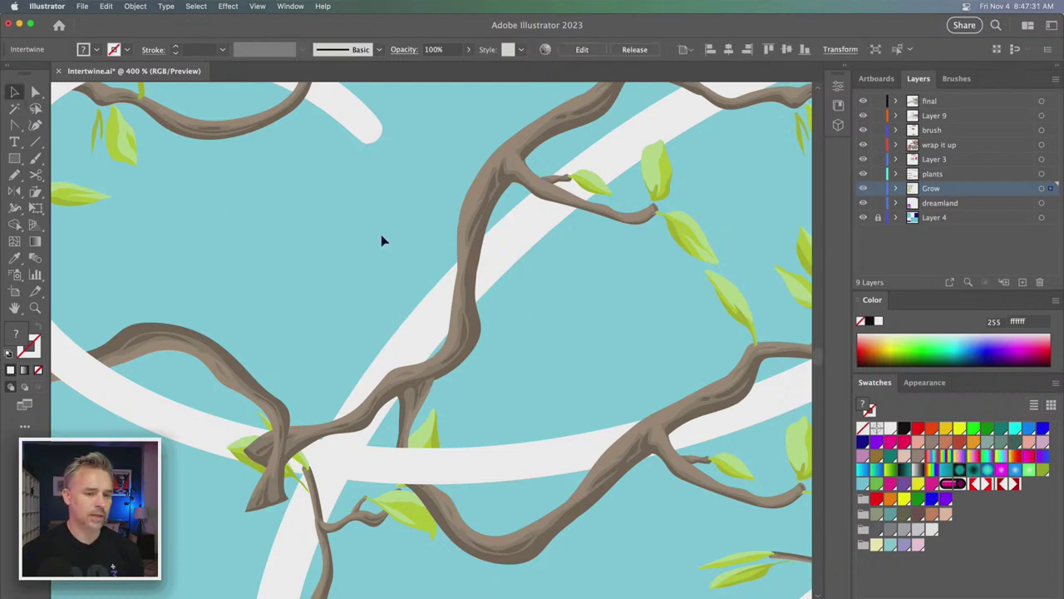
left_click(134, 5)
mouse_move(140, 334)
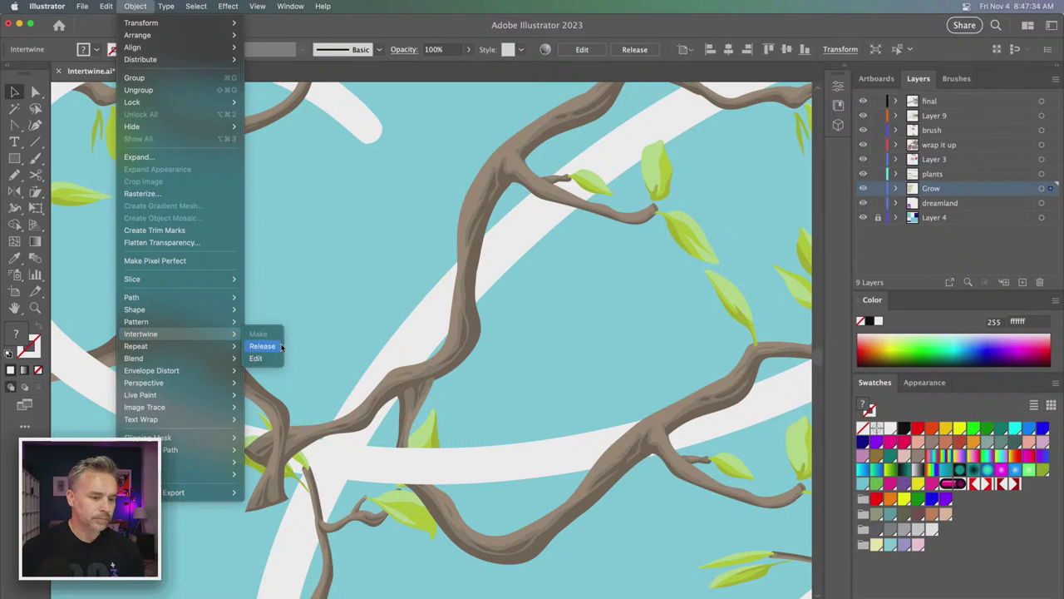
left_click(257, 358)
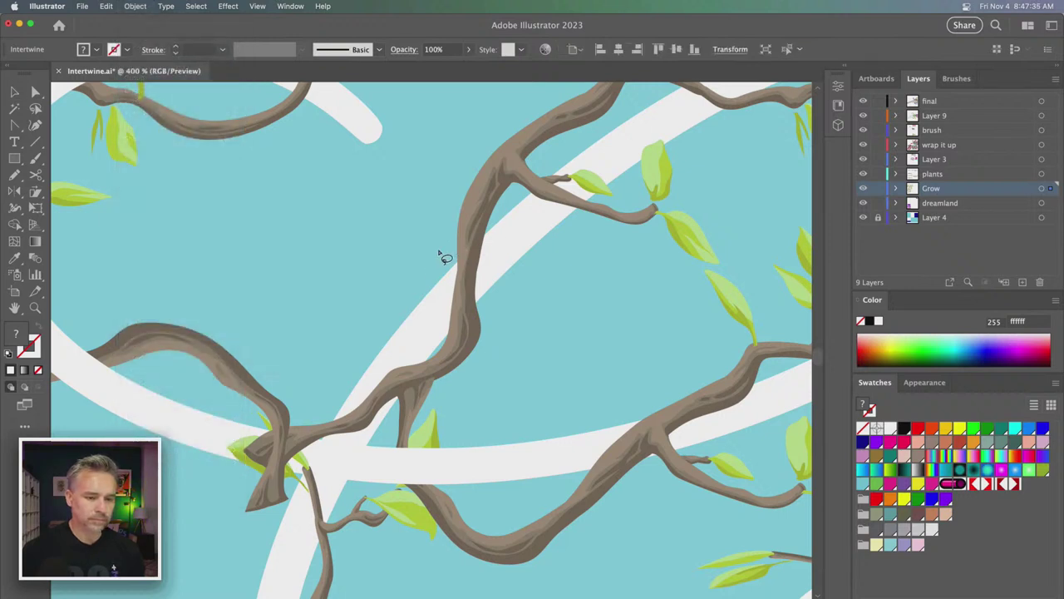
left_click_drag(428, 263, 387, 295)
left_click_drag(477, 200, 217, 385)
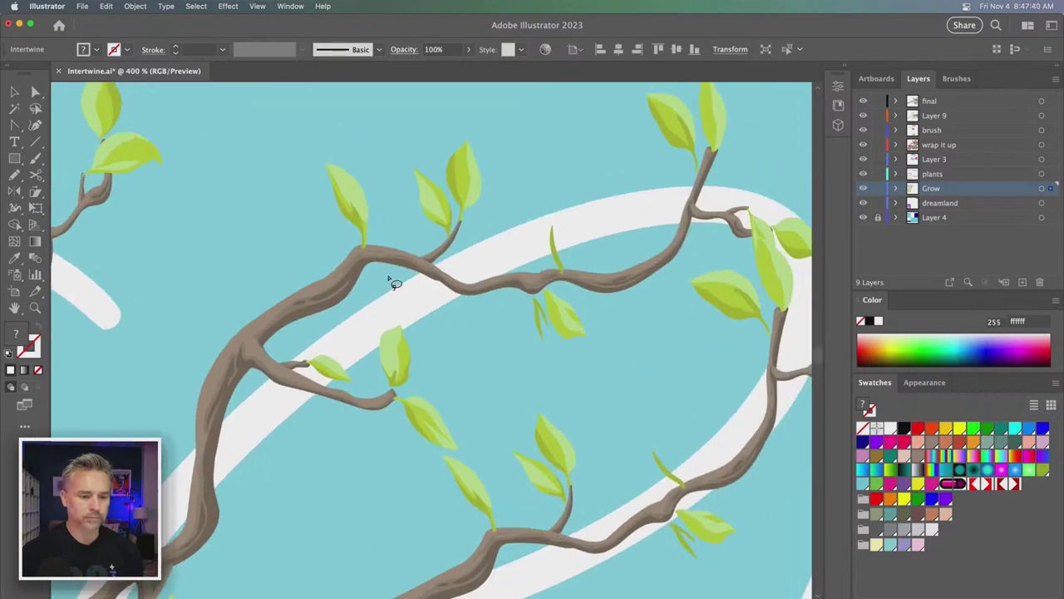
mouse_move(395, 284)
left_mouse_down()
mouse_move(439, 249)
mouse_move(482, 305)
mouse_move(369, 280)
mouse_move(402, 298)
left_mouse_up()
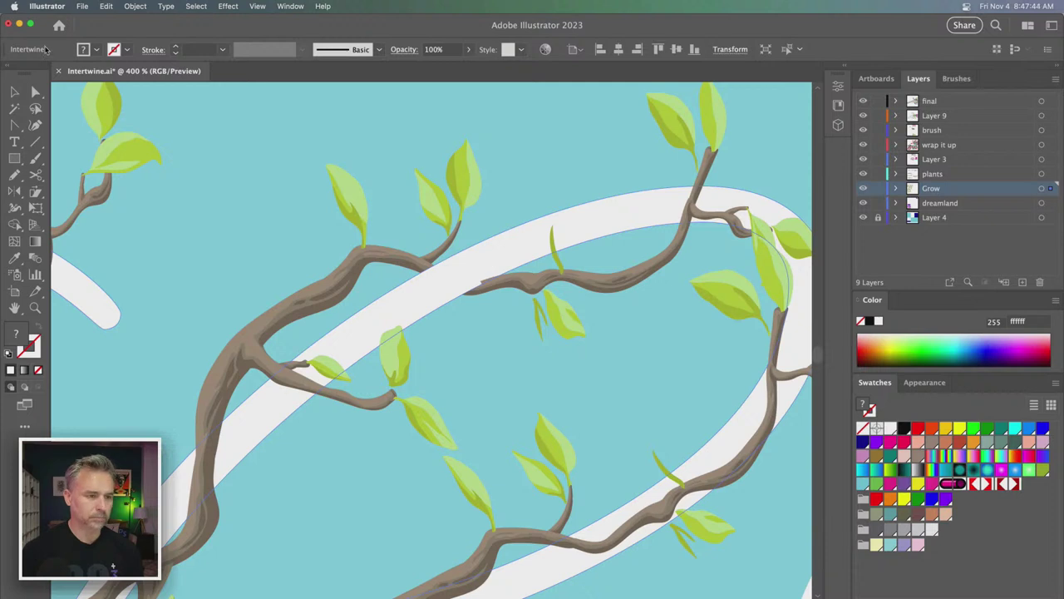
key("v")
- Send the branch behind the white band, then select the whole vine-wrapped G
left_click(136, 6)
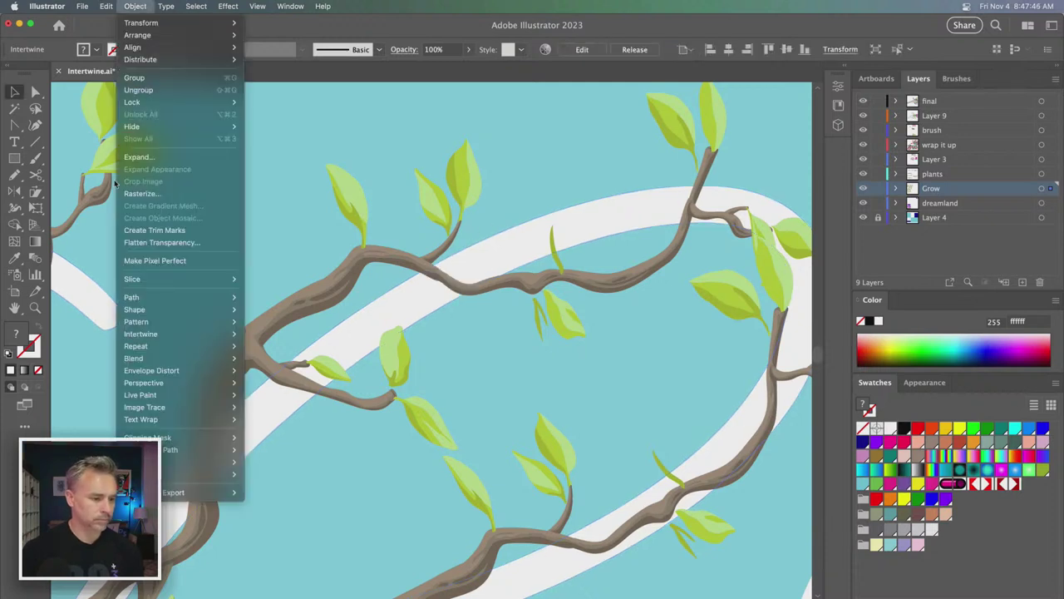
mouse_move(141, 334)
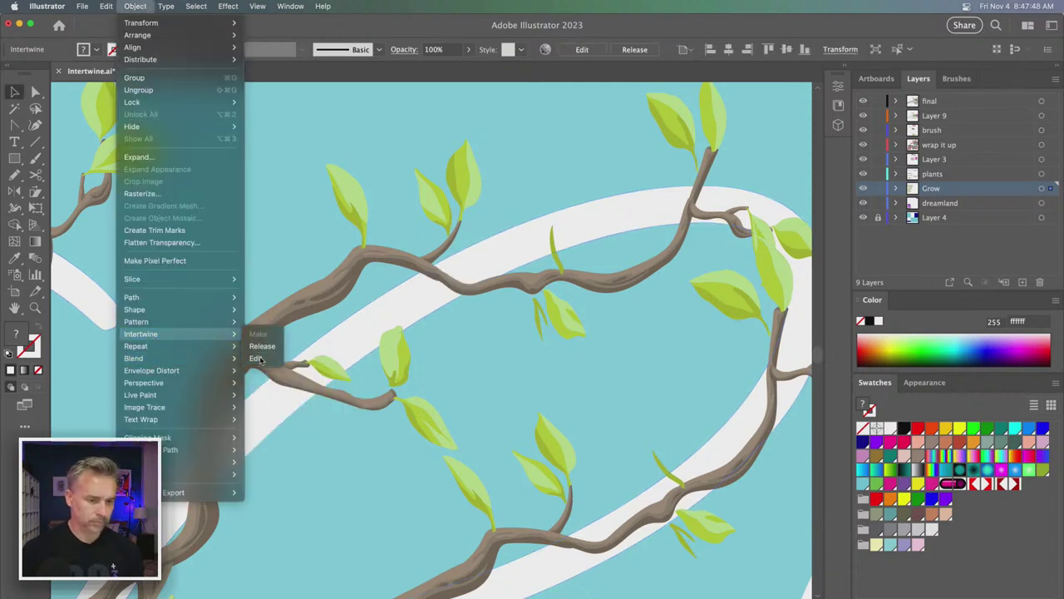
left_click(256, 358)
left_click_drag(383, 279, 532, 250)
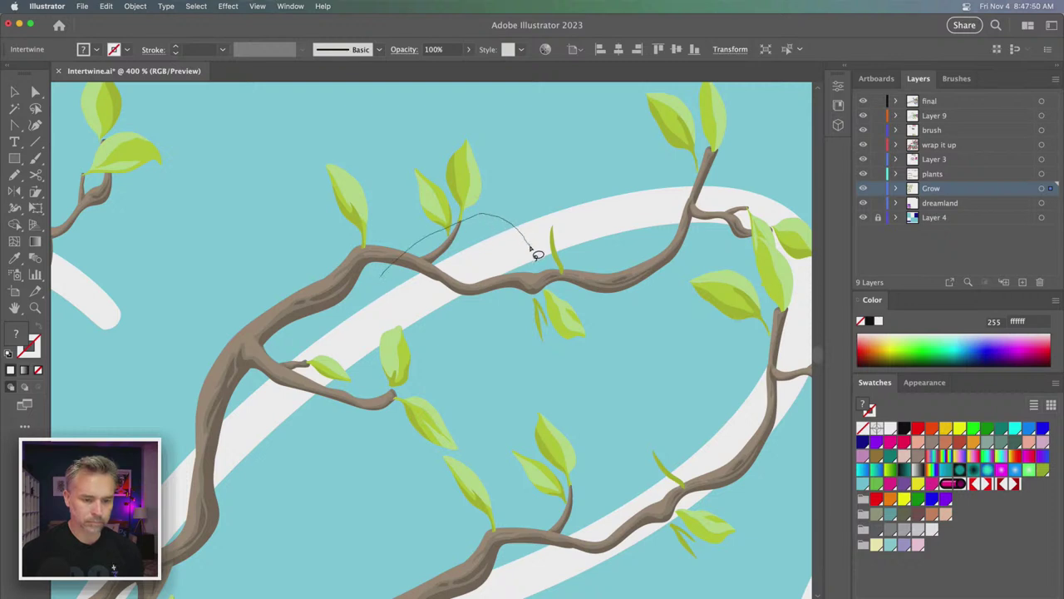
left_click_drag(534, 285, 383, 293)
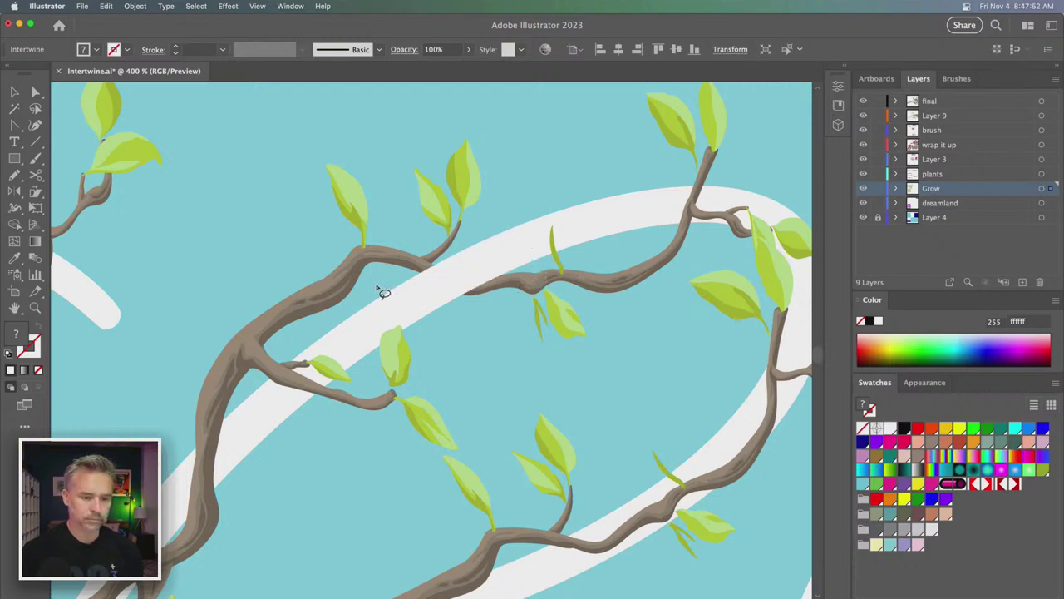
mouse_move(568, 225)
left_mouse_down()
mouse_move(339, 172)
mouse_move(328, 181)
mouse_move(312, 290)
left_mouse_up()
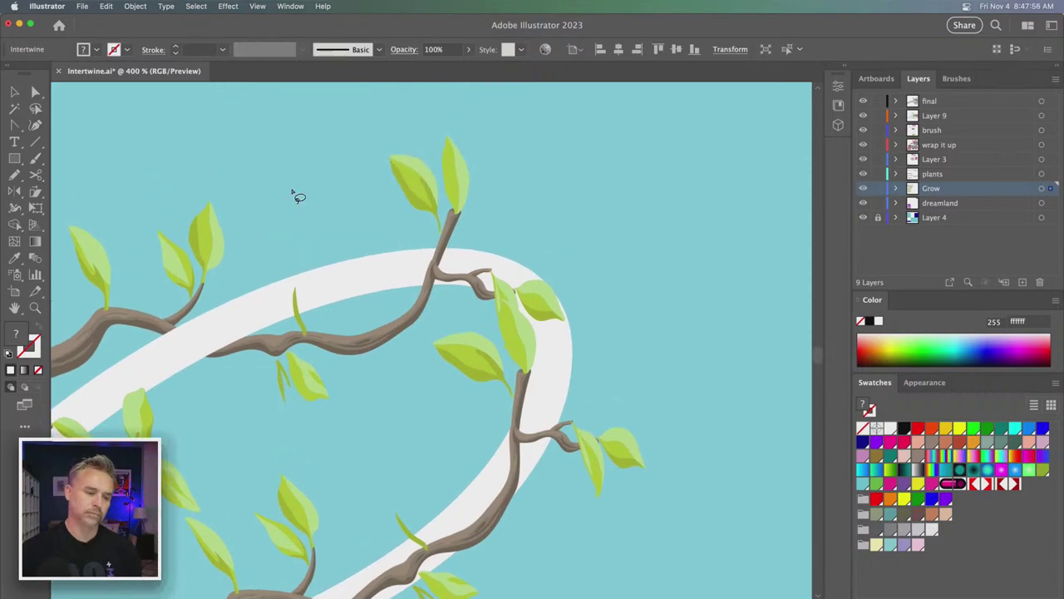
scroll(298, 196, "down", 2)
scroll(297, 197, "down", 2)
scroll(297, 196, "down", 1)
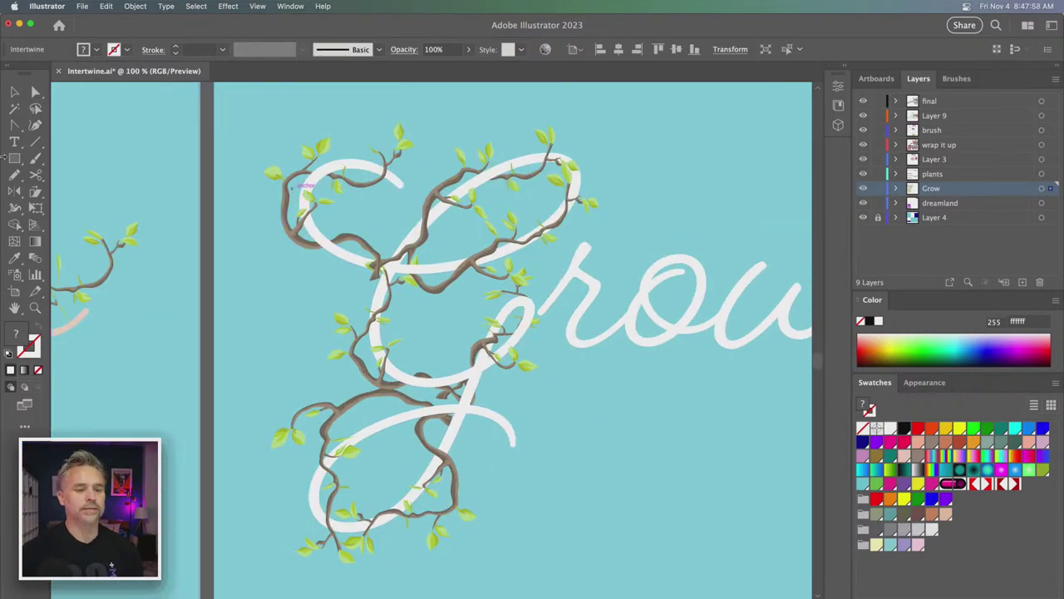
key("v")
left_click(516, 255)
left_click_drag(515, 255, 416, 281)
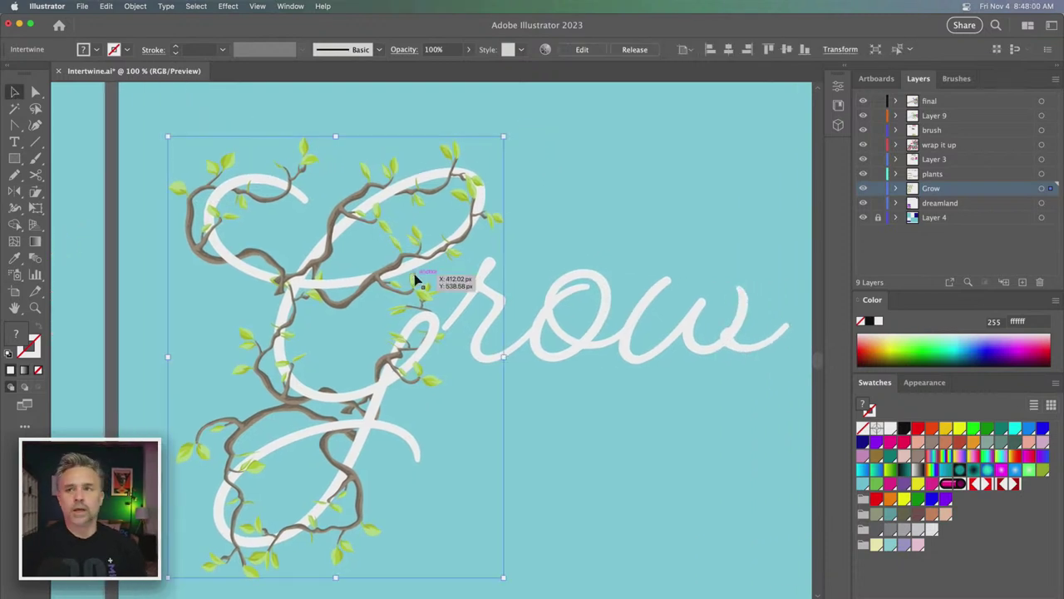
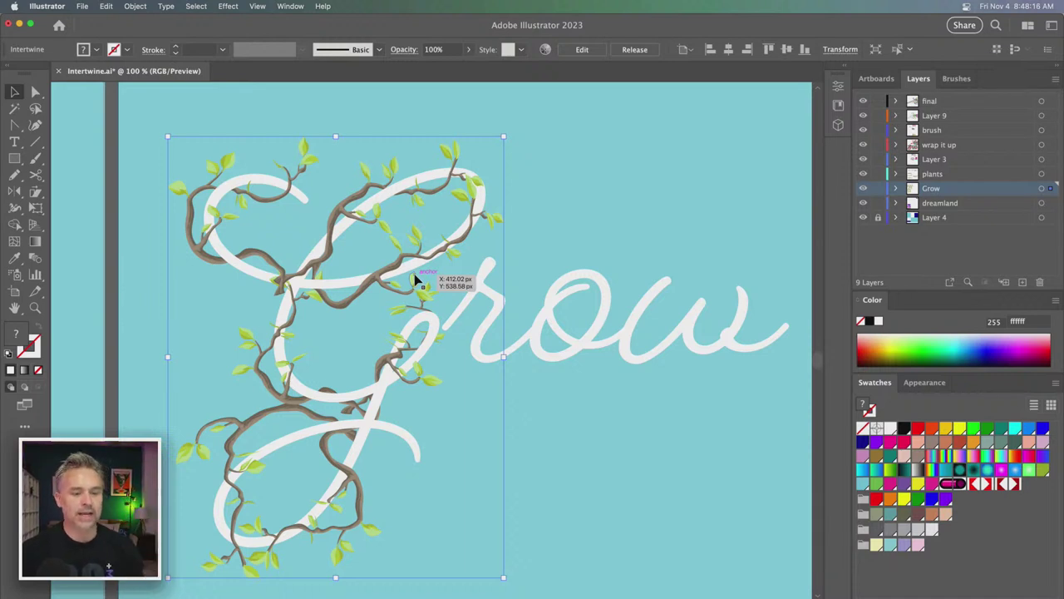
- Zoom in on the 'row' letters of the script, then clear the selection
left_click(646, 232)
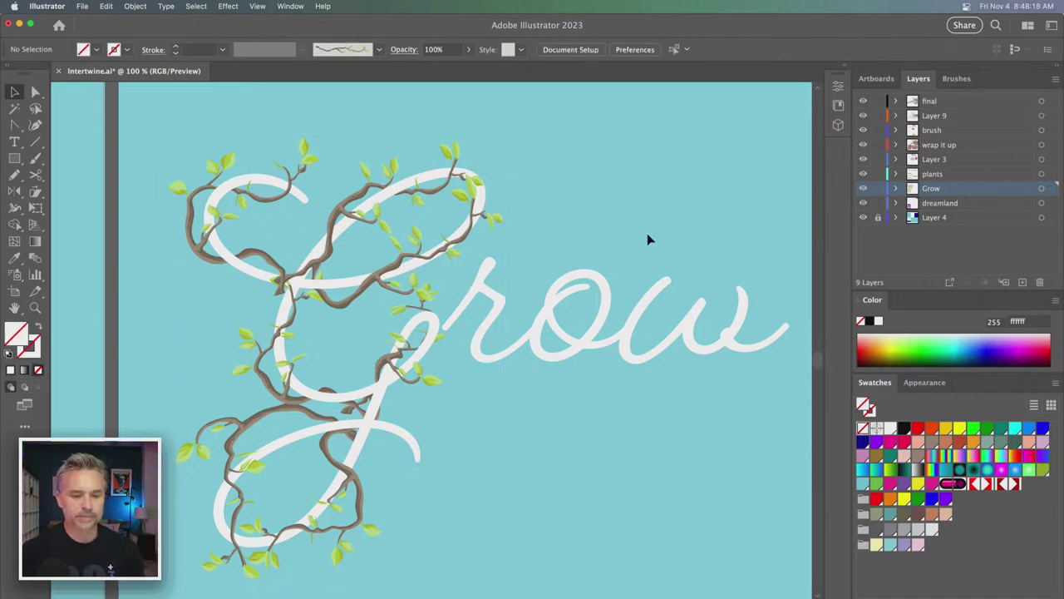
scroll(586, 278, "up", 3)
left_click(517, 369)
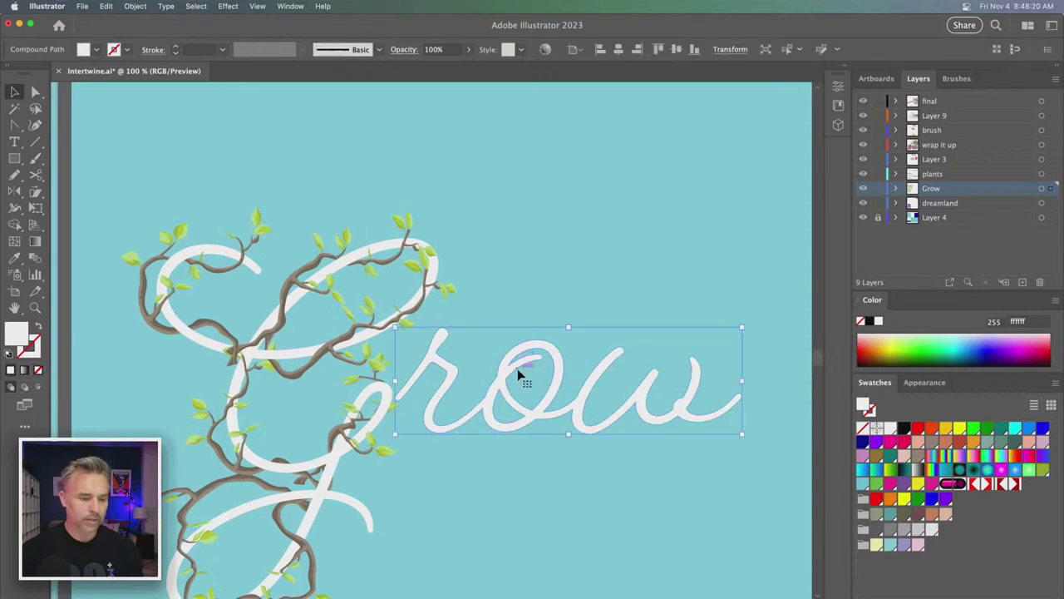
key("super+equal")
scroll(518, 374, "left", 5)
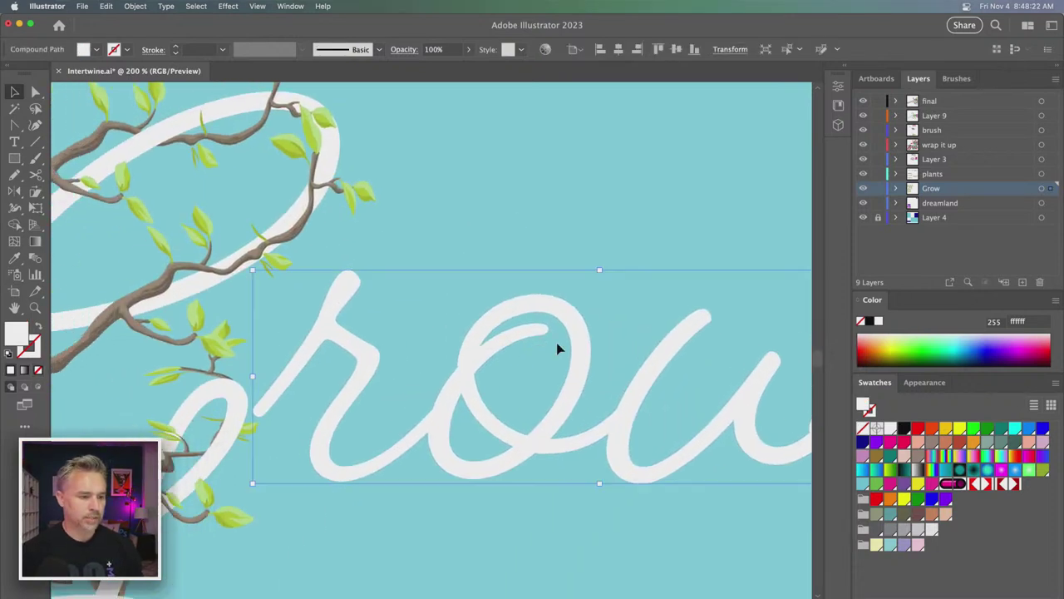
left_click(454, 235)
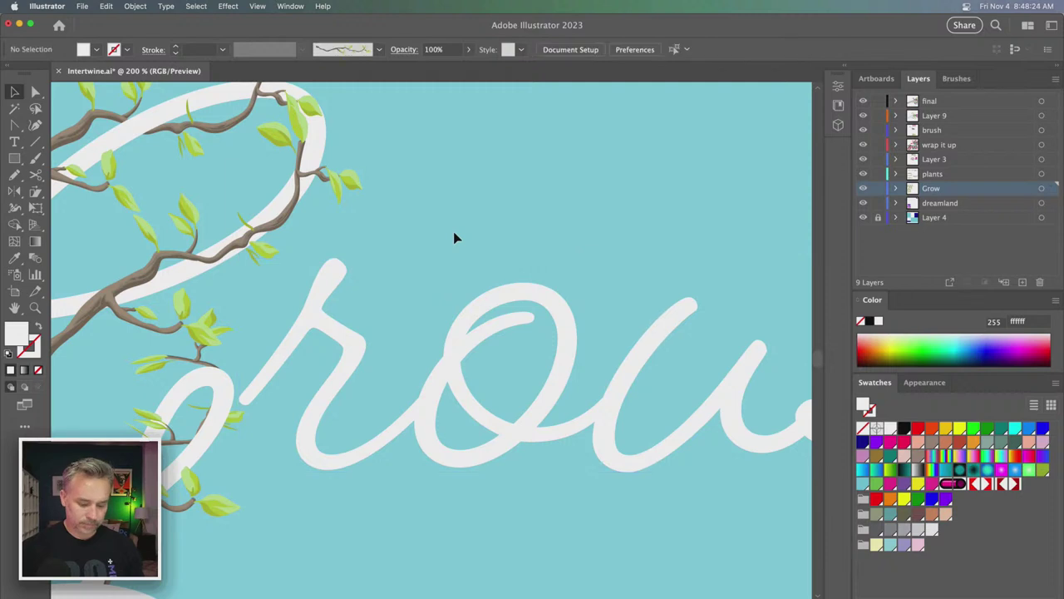
- Set the fill to none and pick the leafy branch brush for the Paintbrush
left_click(38, 327)
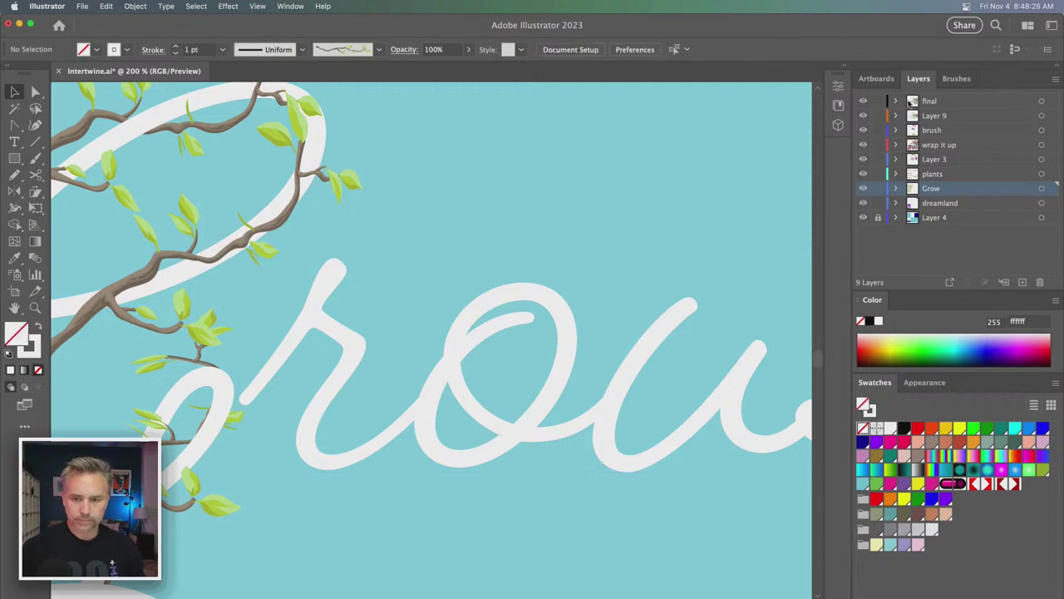
left_click(947, 79)
left_click(937, 177)
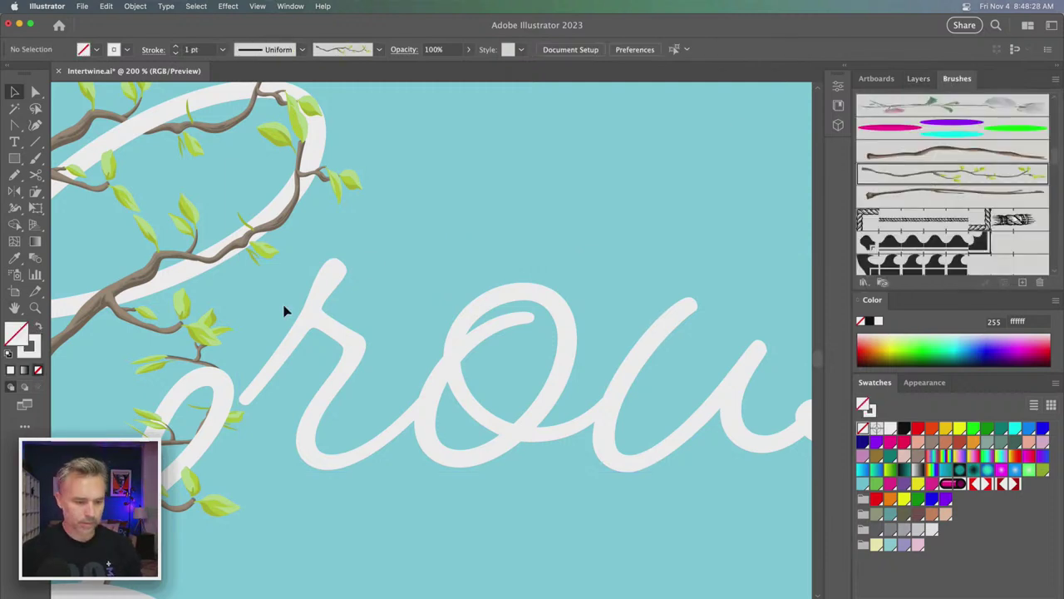
key("b")
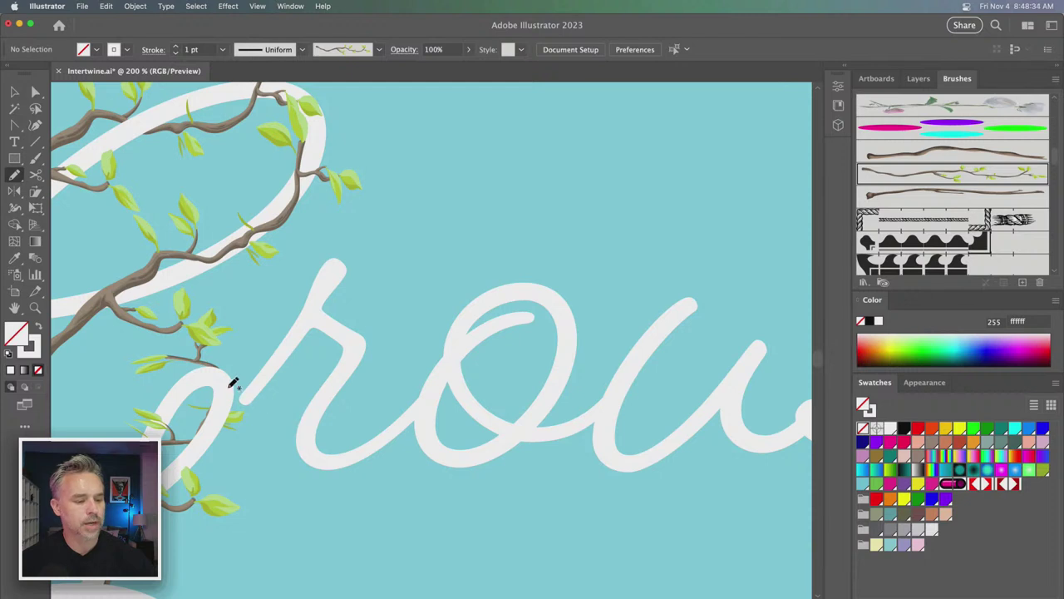
- Paint a leafy vine rising up and right from the lower r, redrawing after two undos
left_click_drag(223, 406, 281, 347)
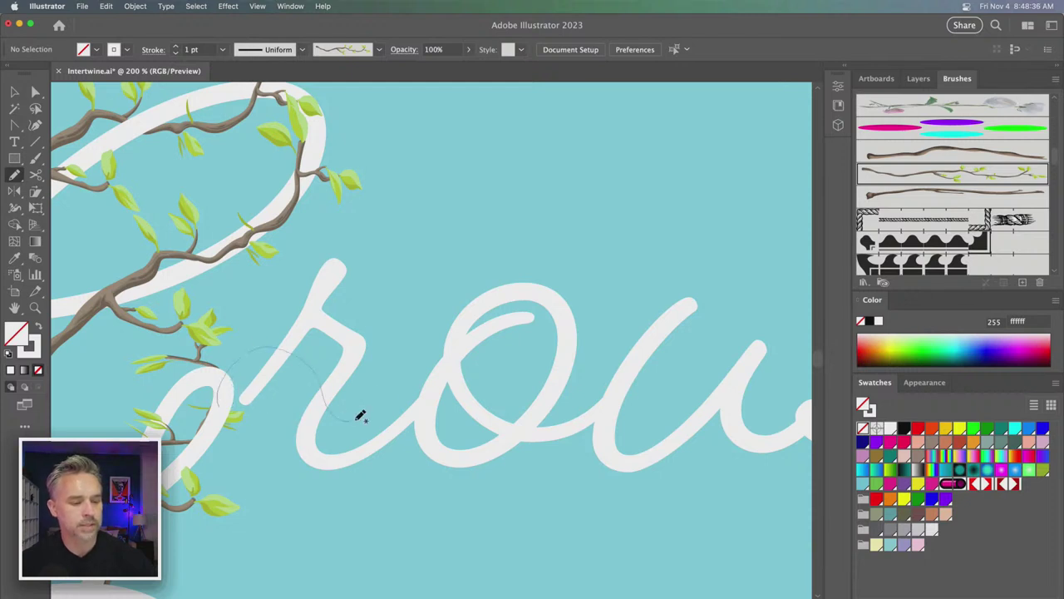
left_click_drag(360, 415, 420, 328)
key("ctrl+z")
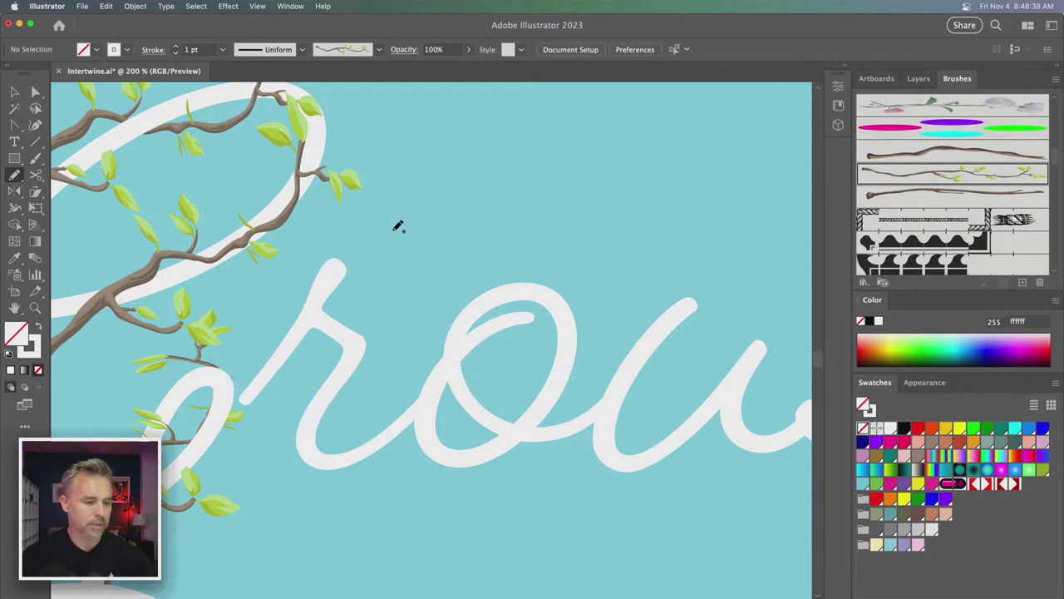
mouse_move(231, 424)
left_mouse_down()
mouse_move(296, 316)
mouse_move(412, 220)
left_mouse_up()
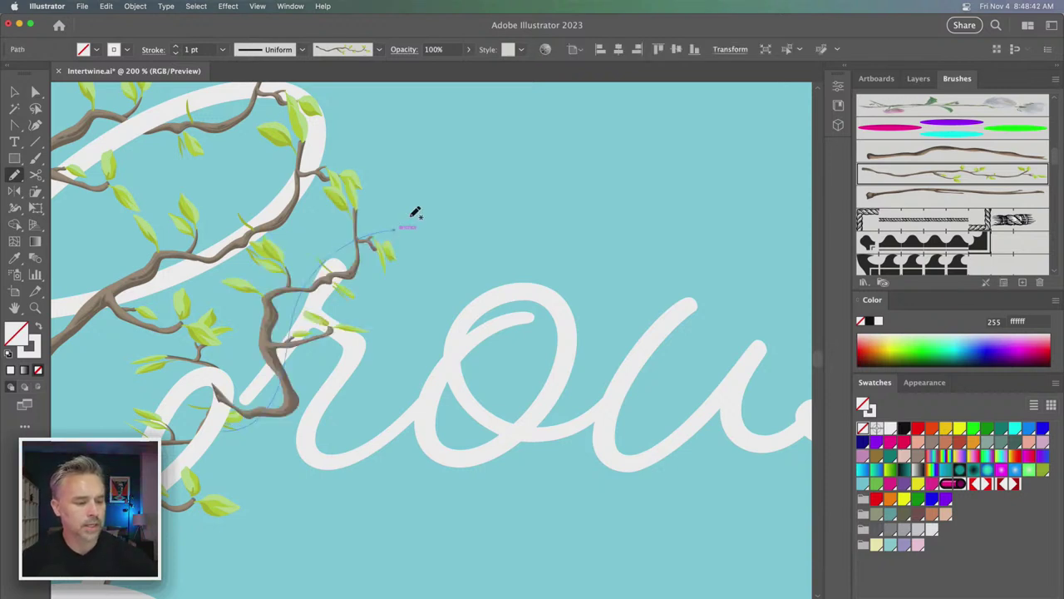
key("ctrl+z")
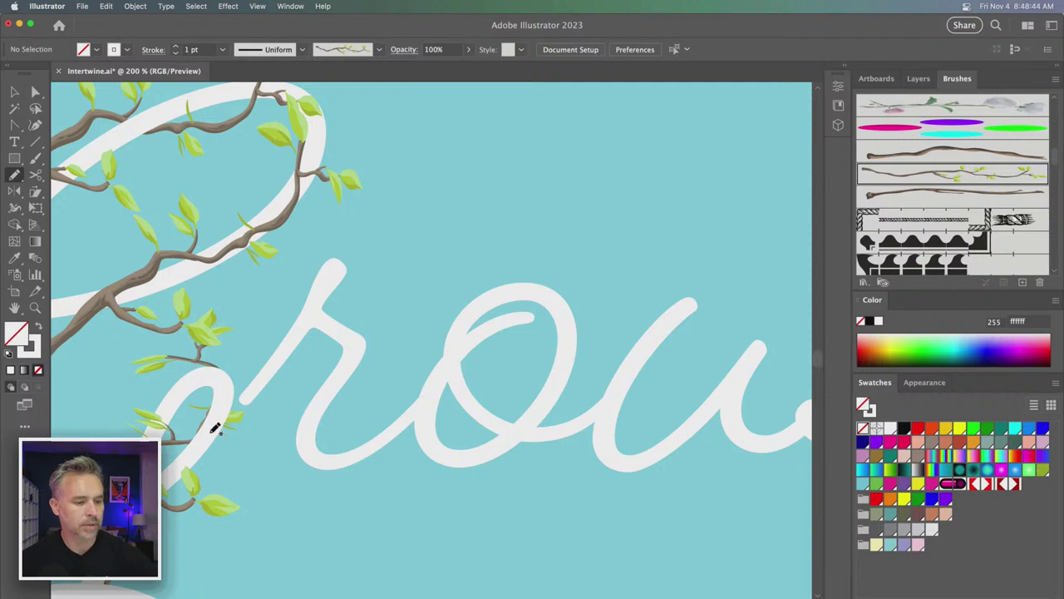
mouse_move(213, 427)
left_mouse_down()
mouse_move(328, 269)
mouse_move(424, 190)
left_mouse_up()
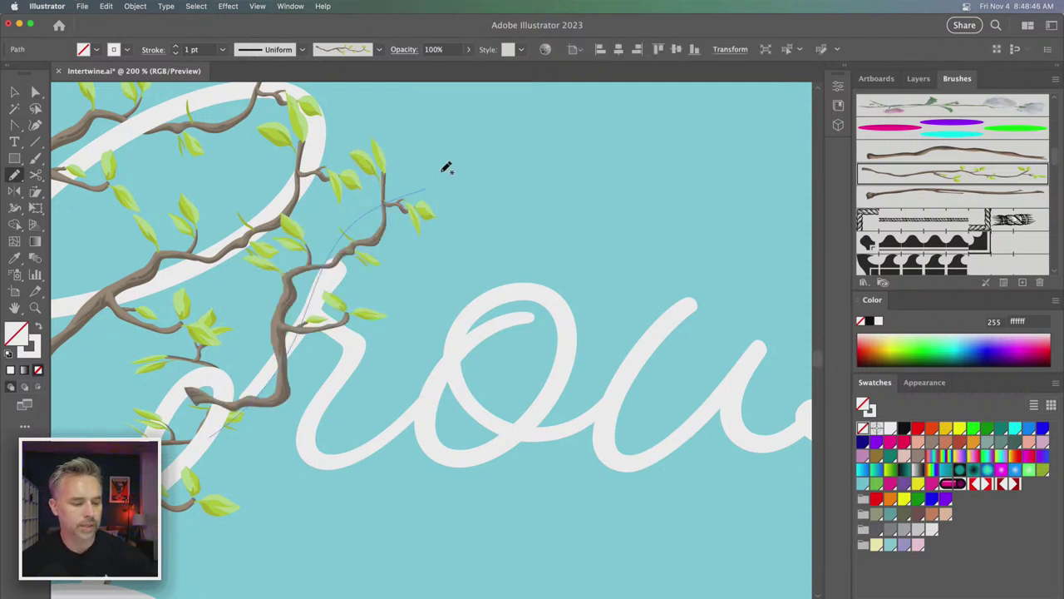
- Paint more leafy vines rising right from the r and o, and a long one along the w
mouse_move(302, 441)
left_mouse_down()
mouse_move(513, 261)
mouse_move(631, 197)
left_mouse_up()
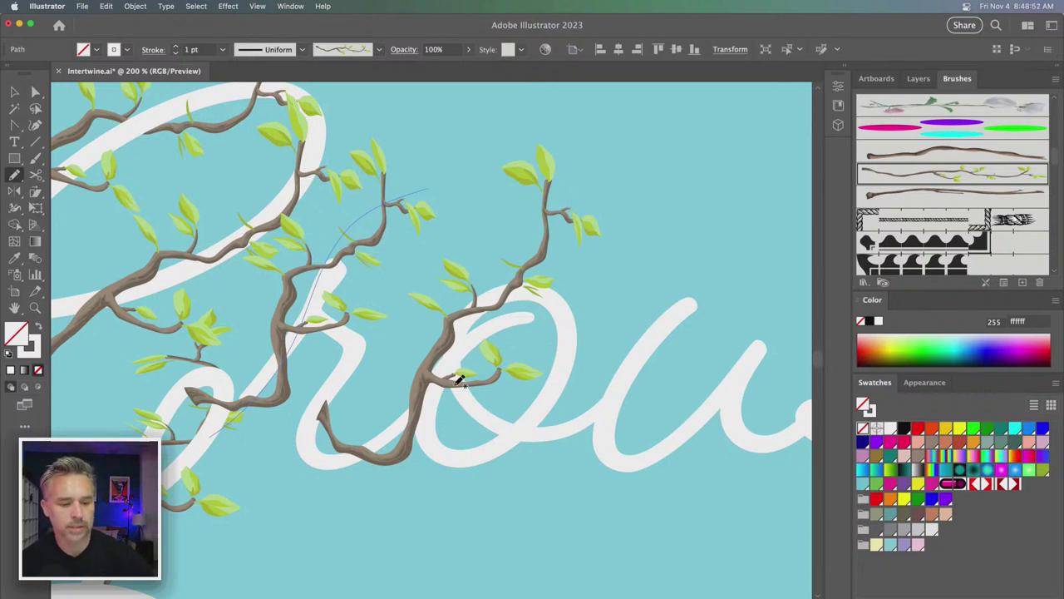
mouse_move(458, 379)
left_mouse_down()
mouse_move(527, 422)
mouse_move(764, 171)
left_mouse_up()
left_click_drag(440, 257, 273, 319)
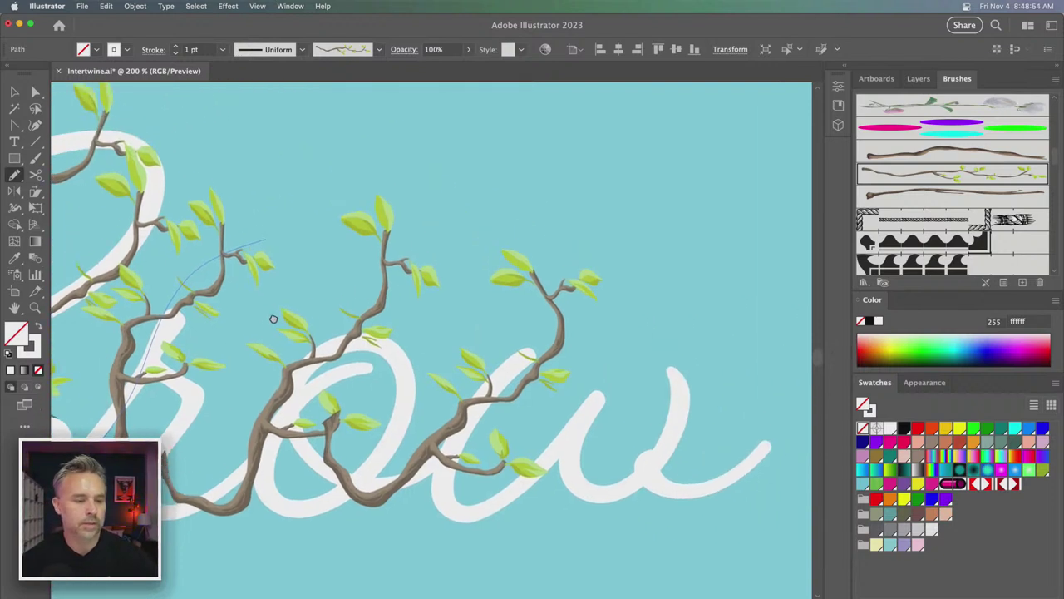
scroll(274, 321, "up", 1)
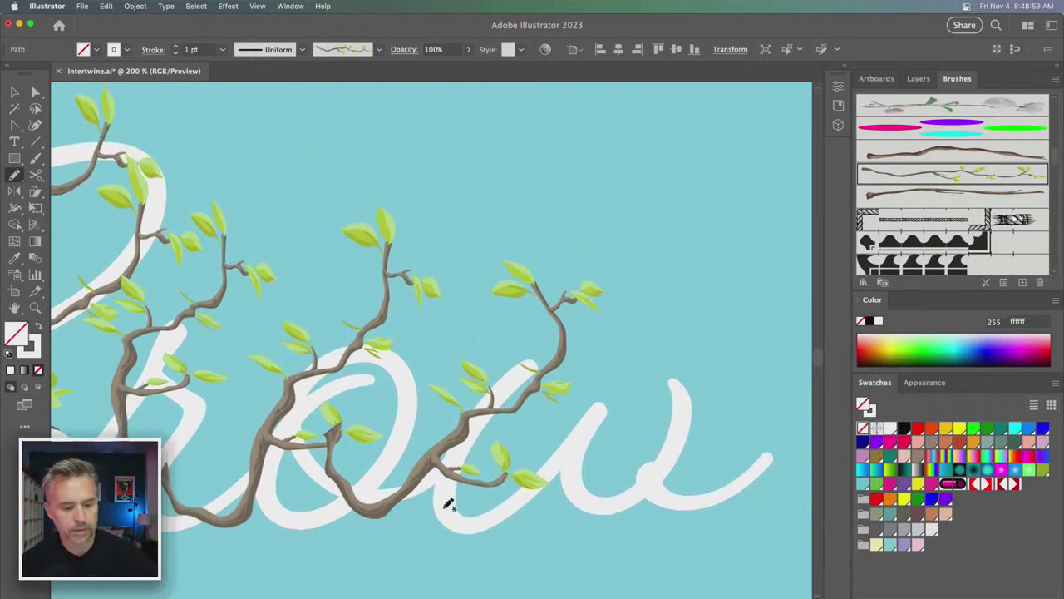
left_click_drag(434, 494, 764, 253)
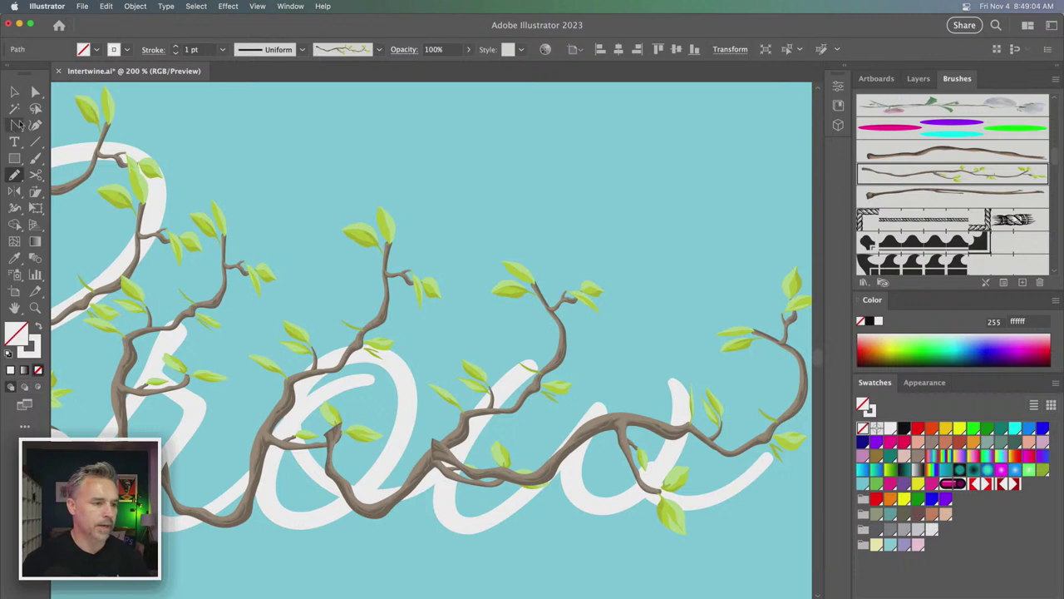
left_click(36, 91)
- Drag anchors on the upper vine branch to reshape its curve
left_click(535, 294)
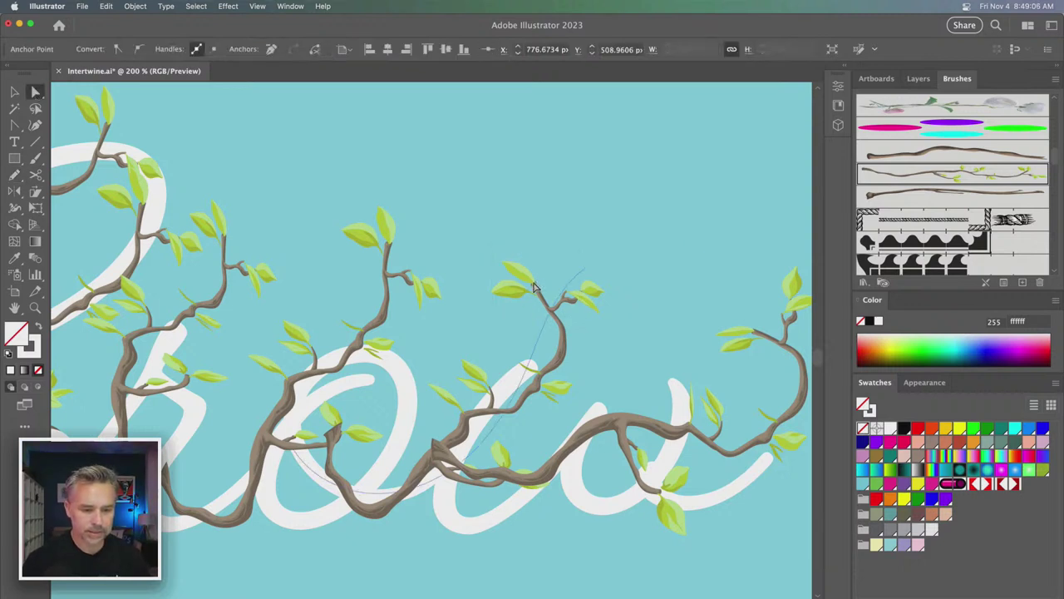
mouse_move(640, 300)
left_mouse_down()
mouse_move(575, 258)
mouse_move(665, 359)
mouse_move(630, 339)
mouse_move(660, 347)
left_mouse_up()
mouse_move(526, 369)
left_mouse_down()
mouse_move(528, 405)
mouse_move(518, 408)
mouse_move(494, 361)
left_mouse_up()
left_click(443, 454)
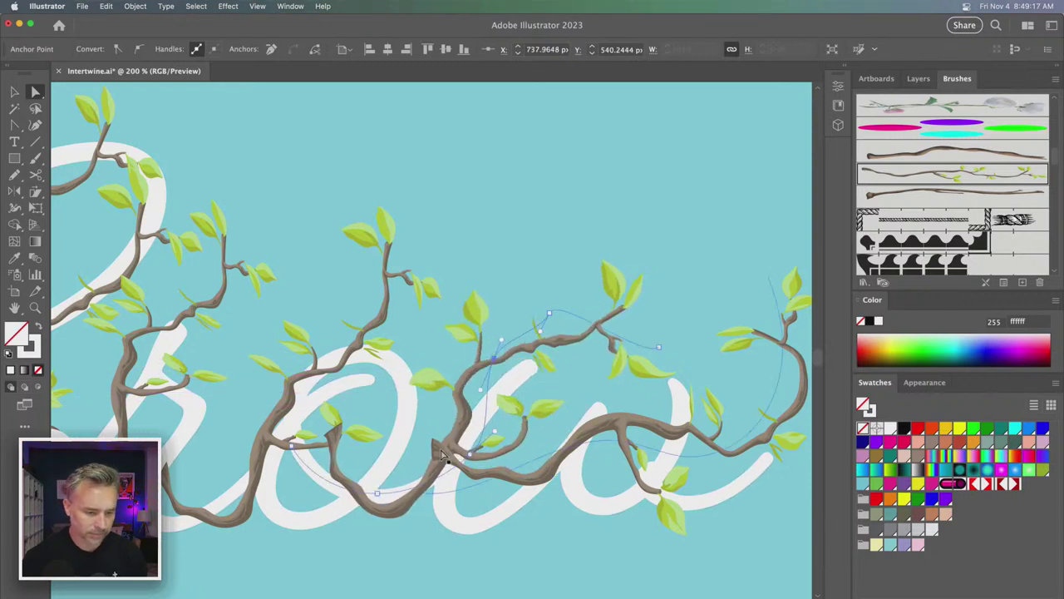
- Nudge the long lower vine's anchor, zoom out to 150% and dismiss the Delete Anchor alert
left_click(441, 495)
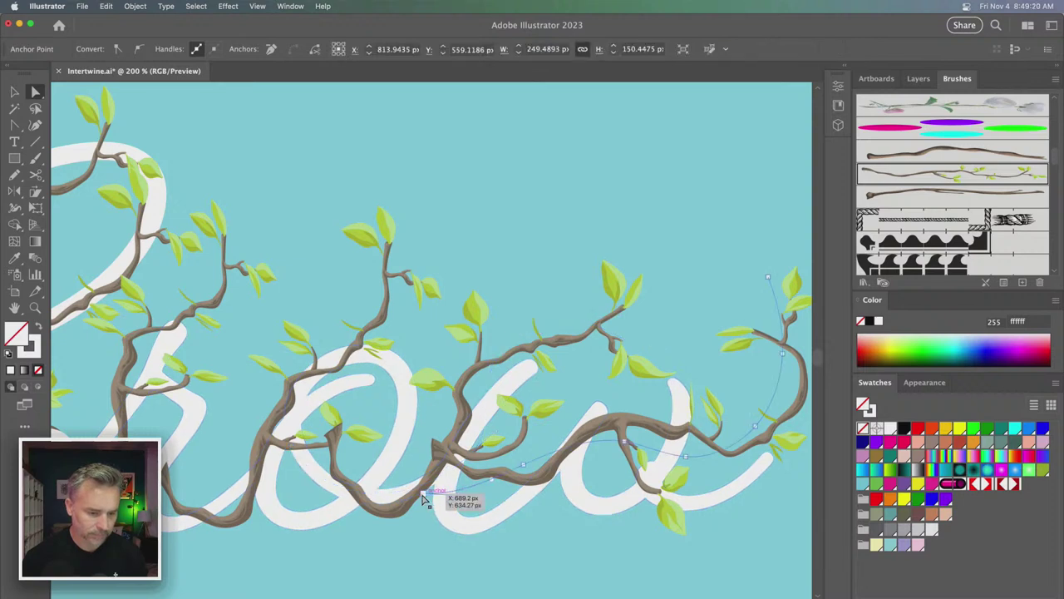
left_click_drag(422, 497, 447, 506)
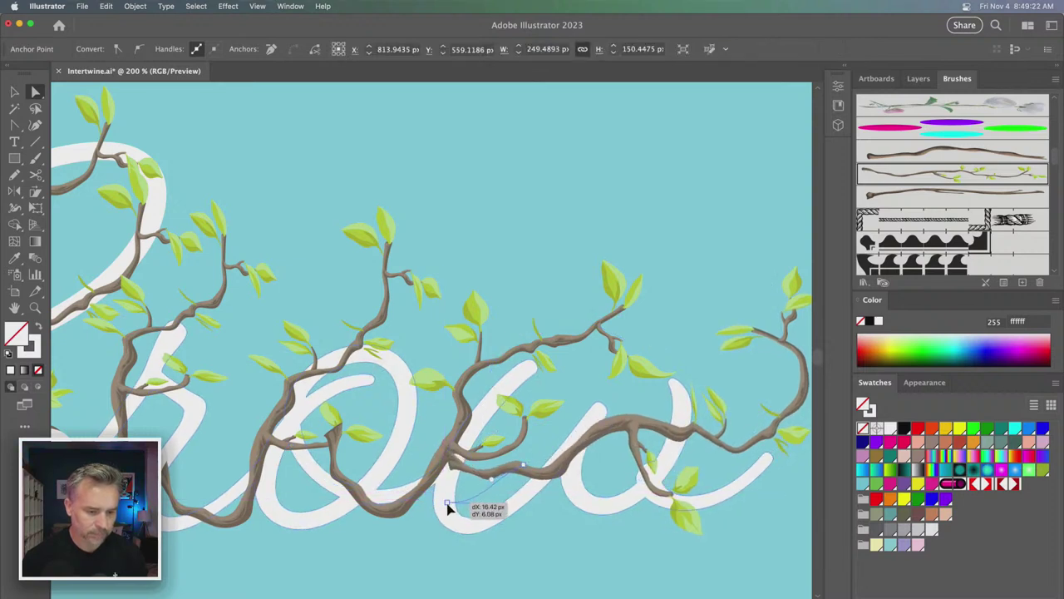
scroll(374, 304, "left", 5)
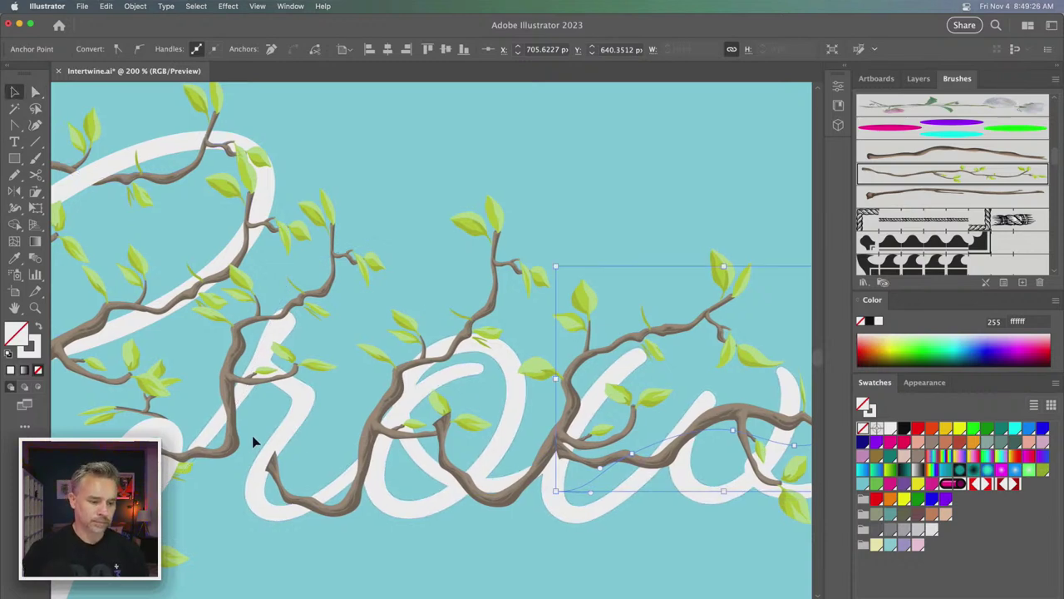
key("ctrl+minus")
key("minus")
left_click(697, 408)
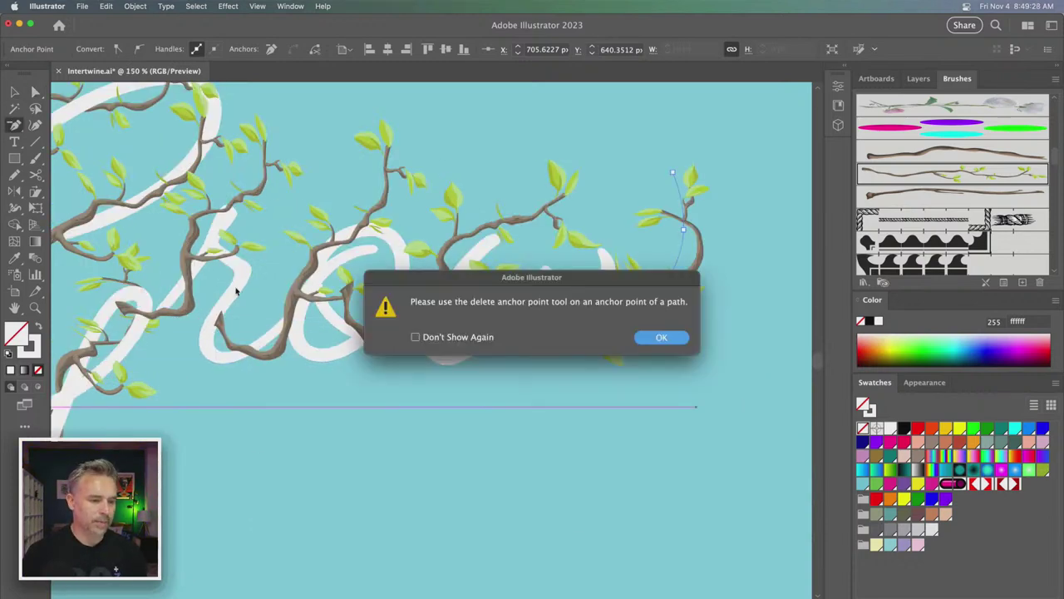
left_click(660, 337)
- Select all the lettering and vines and make an Intertwine from them
key("v")
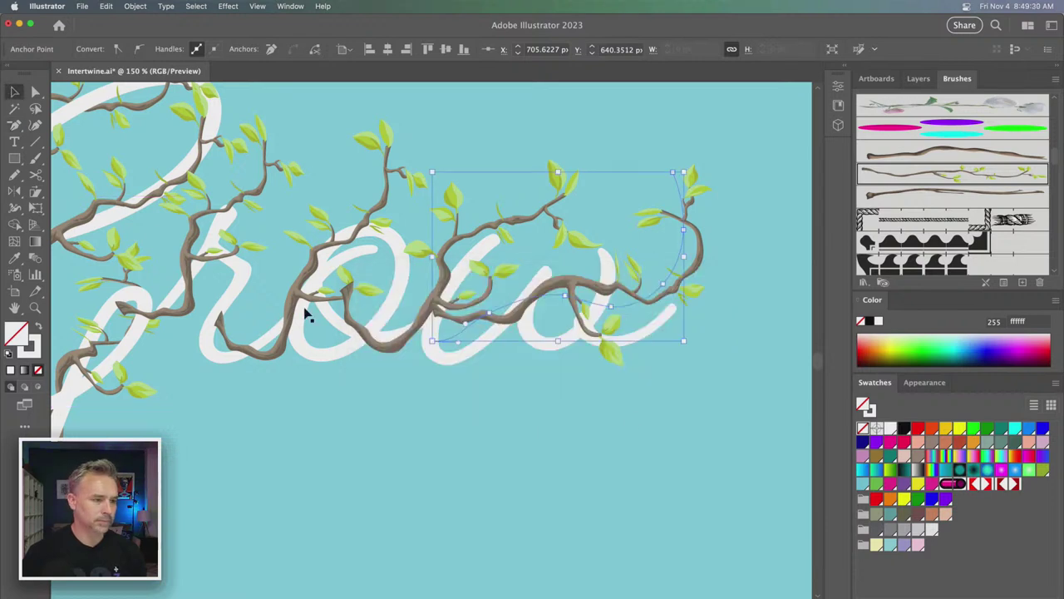
key("ctrl+a")
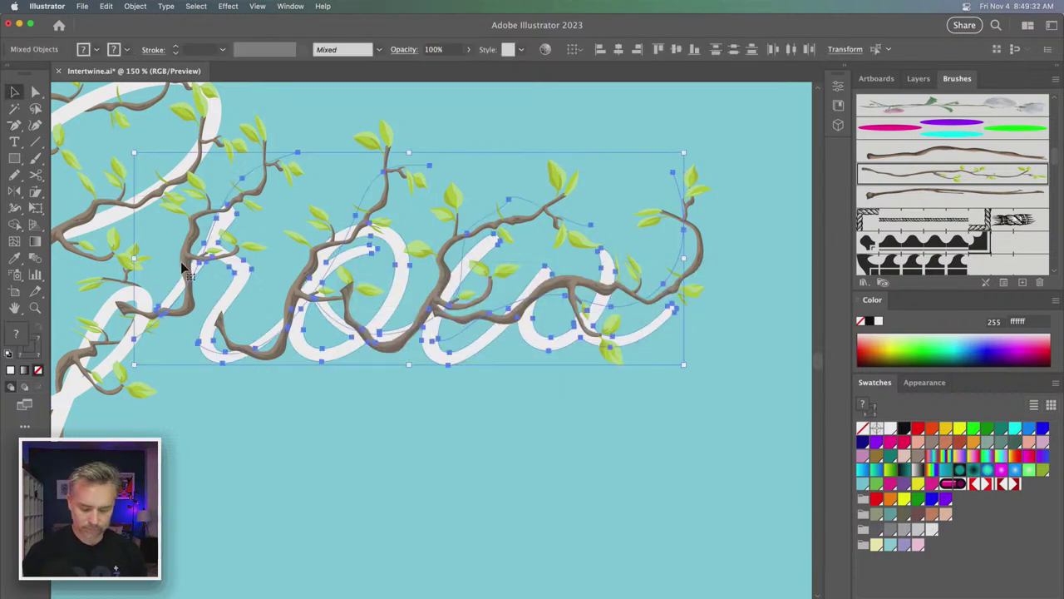
scroll(193, 263, "left", 3)
scroll(193, 263, "up", 1)
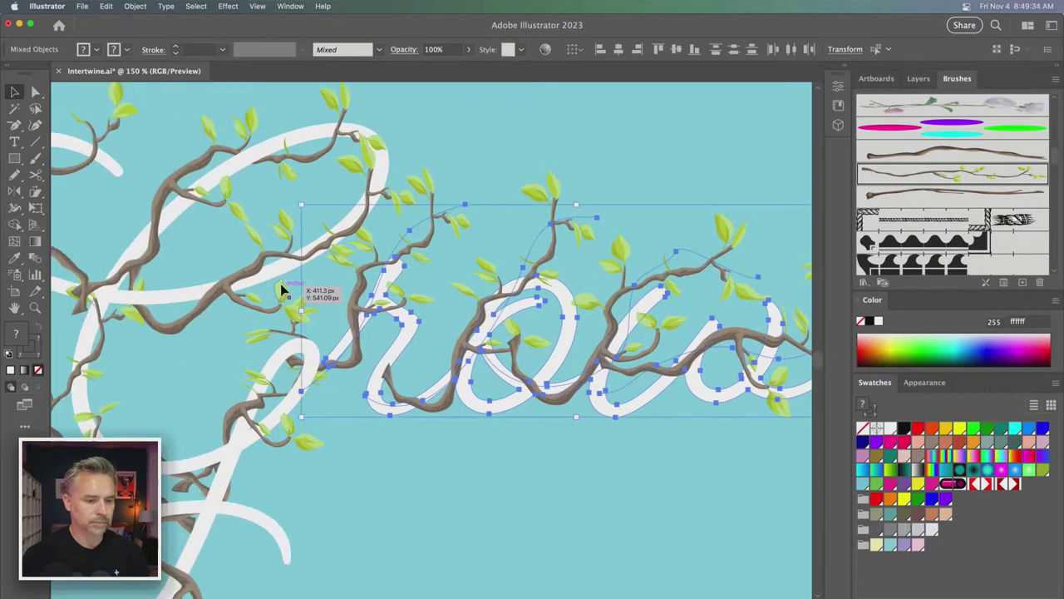
left_click(136, 7)
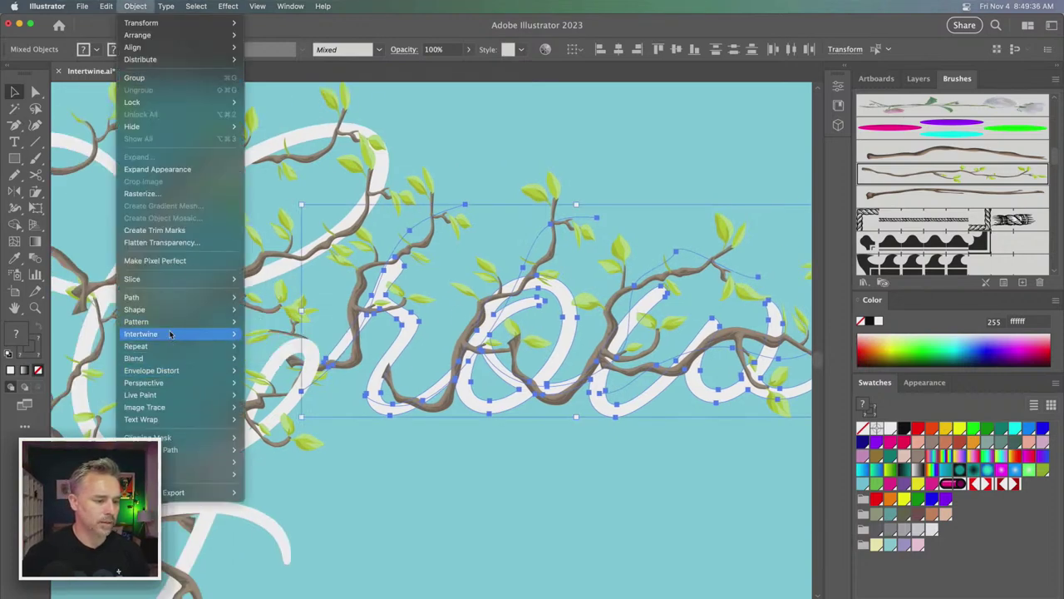
left_click(259, 337)
- Lasso the crossing on the r so the white letter stroke passes over the branch
scroll(260, 337, "up", 3)
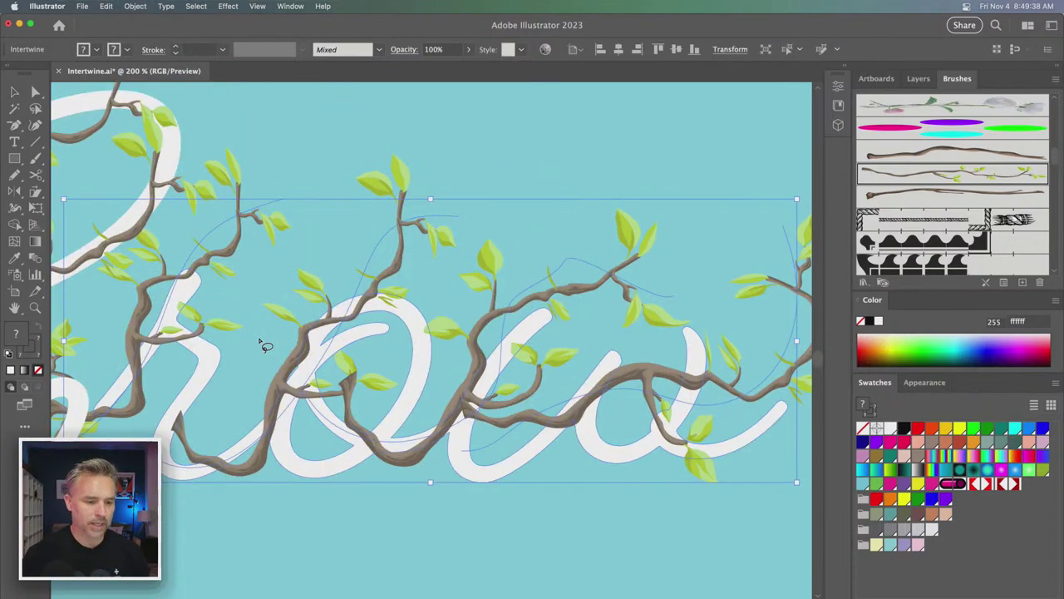
scroll(261, 344, "left", 2)
left_click_drag(284, 348, 440, 358)
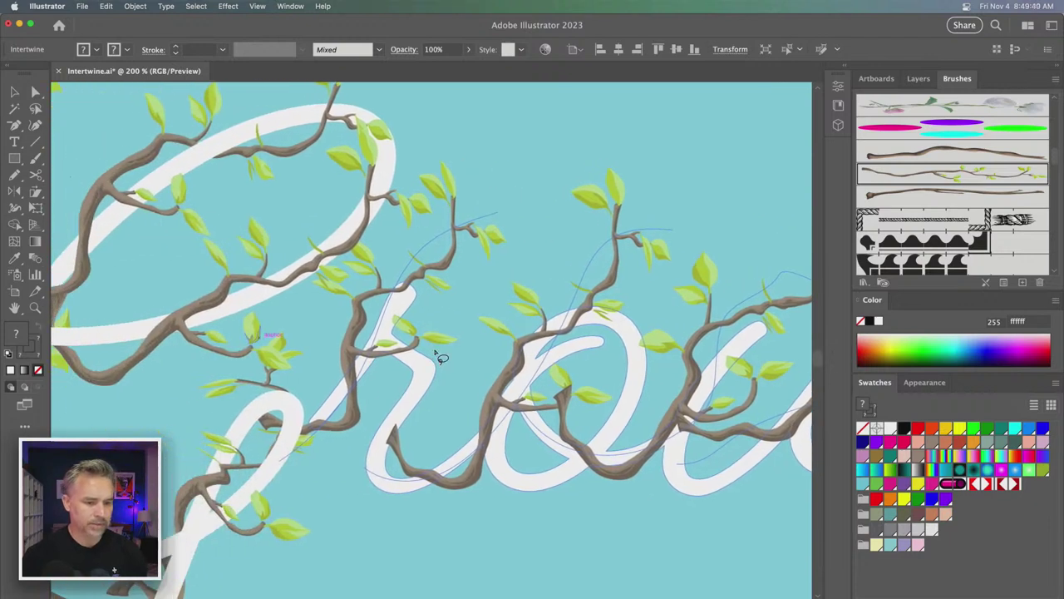
mouse_move(325, 362)
left_mouse_down()
mouse_move(407, 341)
mouse_move(377, 400)
left_mouse_up()
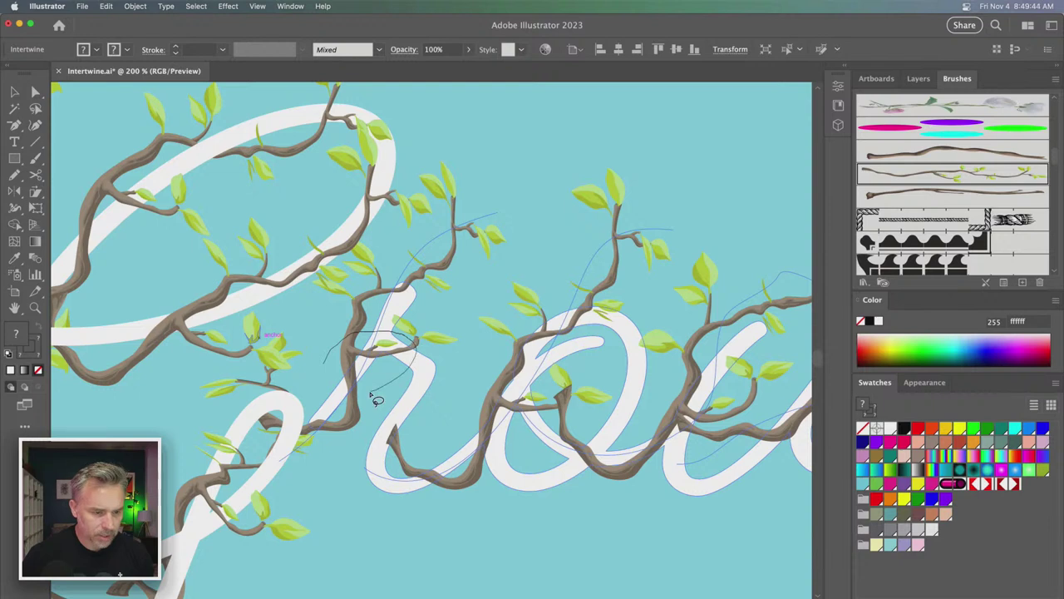
left_click_drag(330, 374, 325, 363)
key("v")
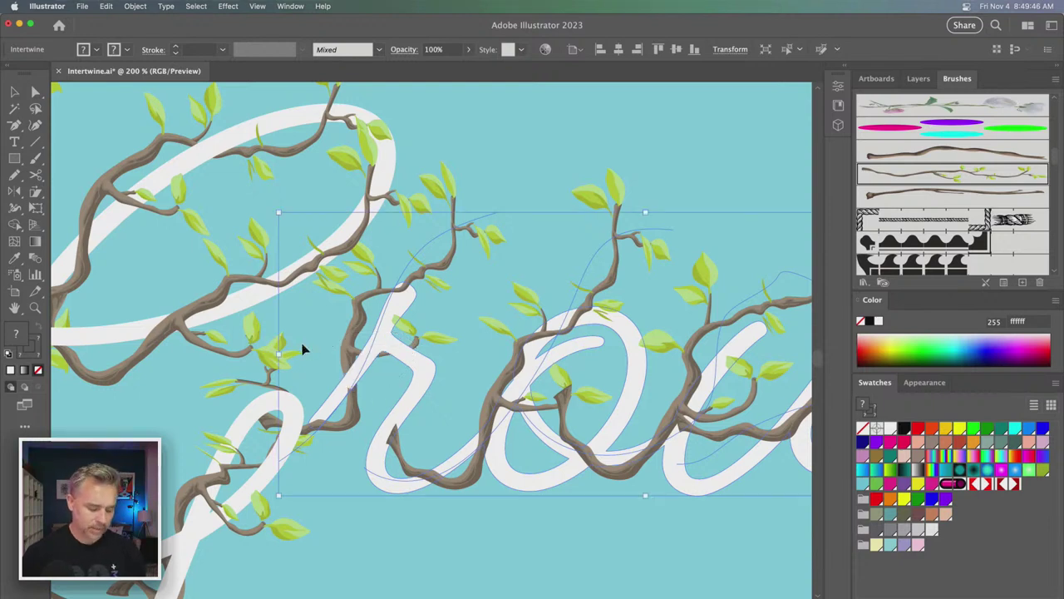
left_click(326, 360)
- Select the intertwined lettering, zoom out and enter Intertwine edit mode
left_click(135, 6)
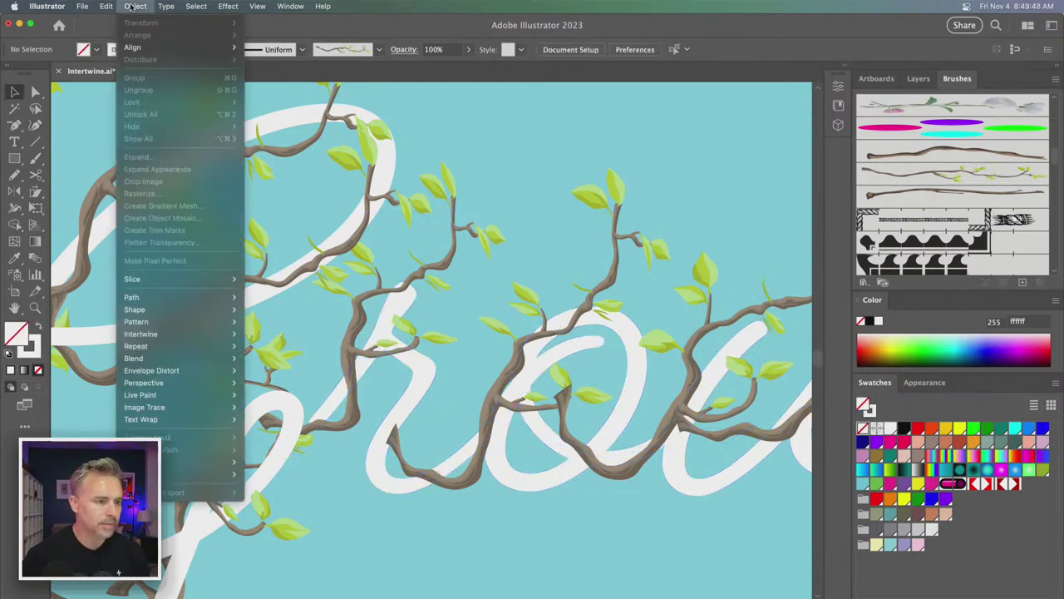
left_click(129, 6)
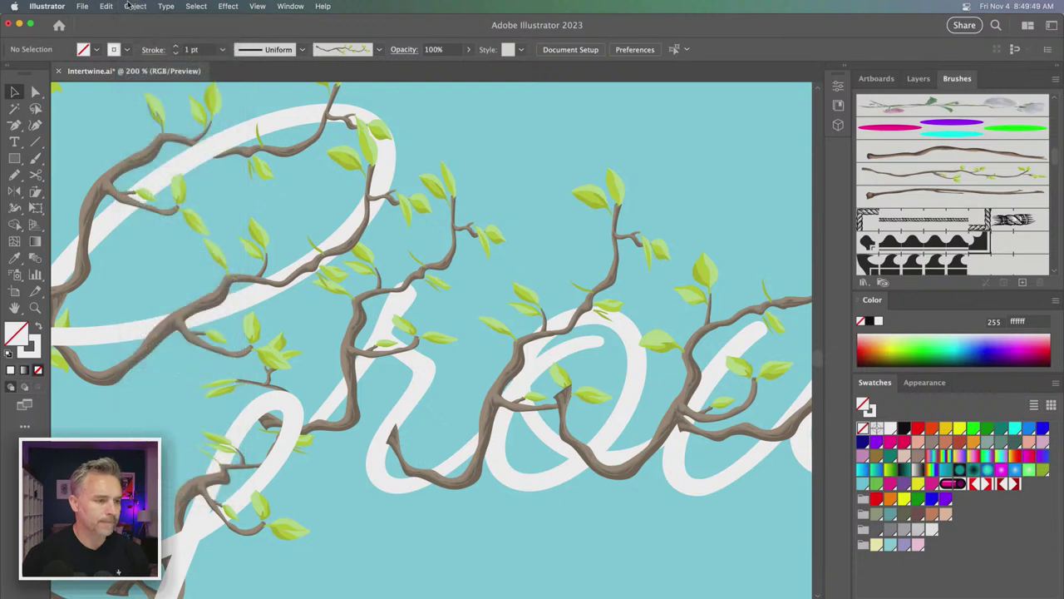
left_click(357, 330)
key("super+minus")
key("super+minus")
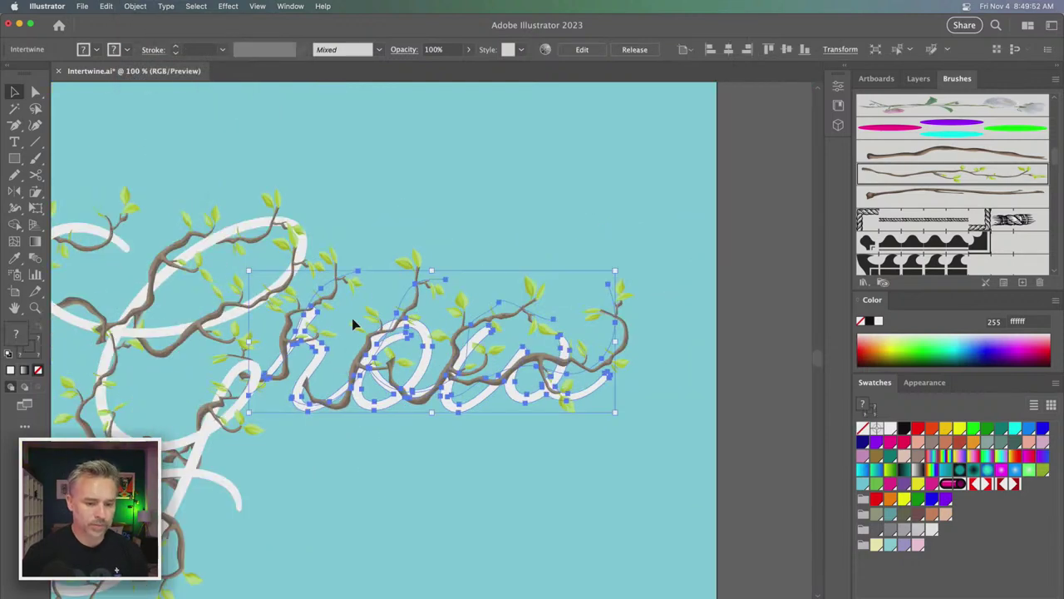
left_click(134, 5)
mouse_move(140, 333)
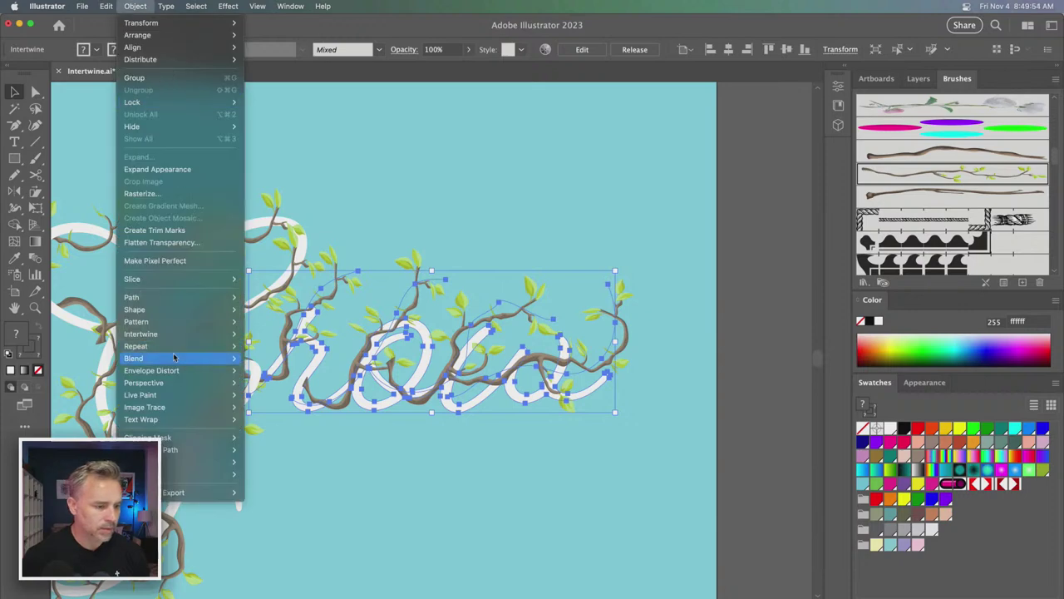
left_click(256, 359)
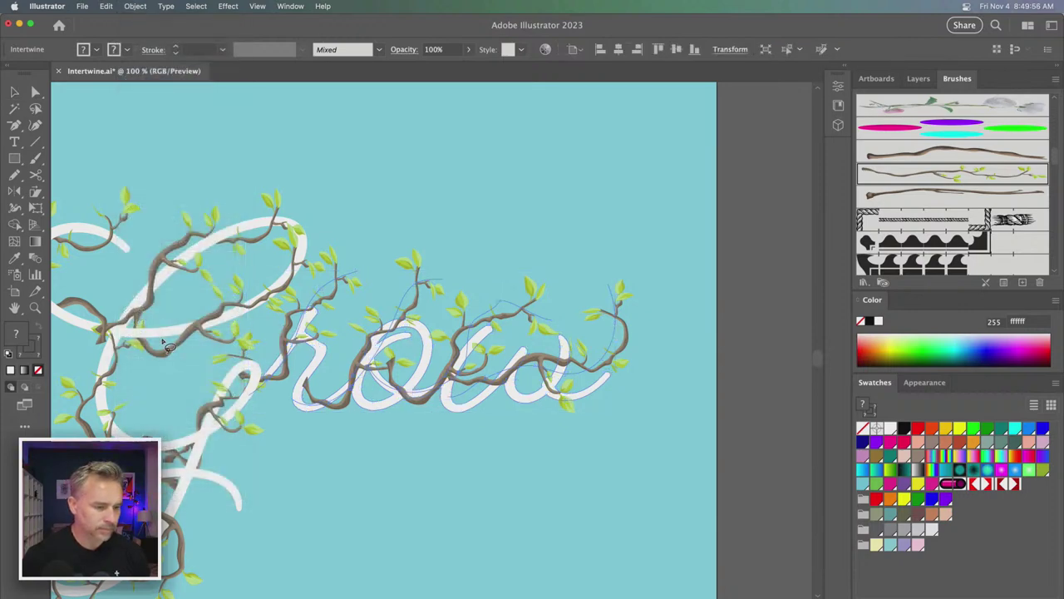
- Lasso two vine/letter overlaps so the vine passes over the white letter stroke
mouse_move(164, 343)
left_mouse_down()
mouse_move(750, 376)
mouse_move(378, 449)
left_mouse_up()
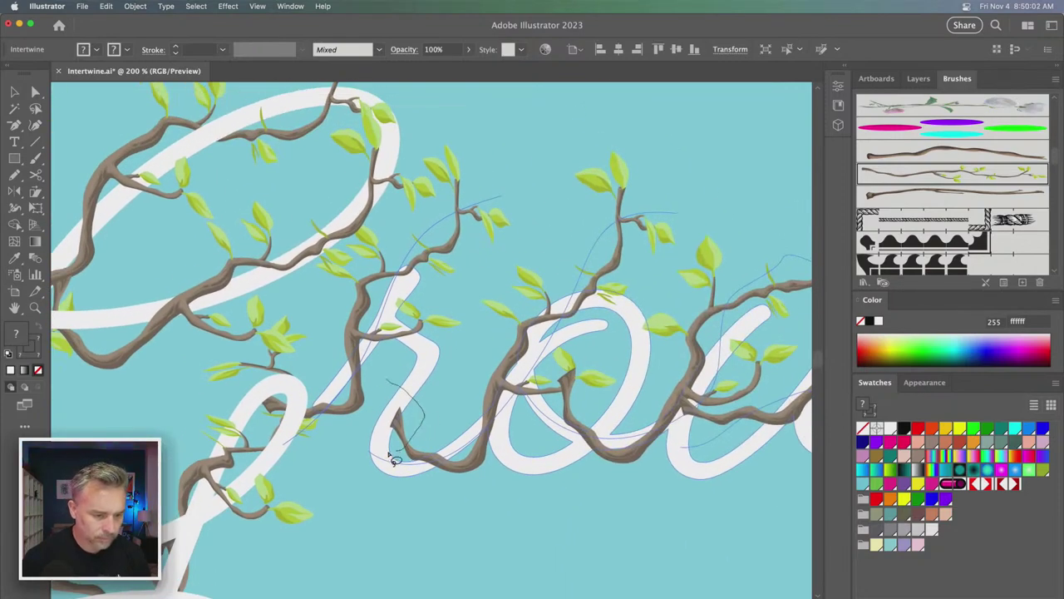
left_click_drag(431, 425, 388, 394)
left_click_drag(489, 367, 391, 383)
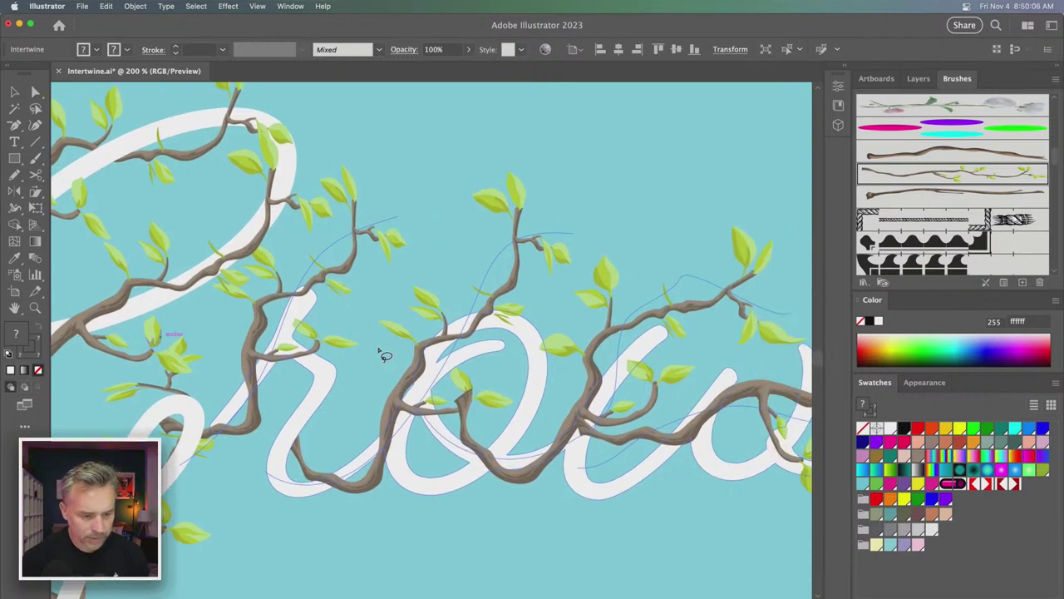
mouse_move(411, 382)
left_mouse_down()
mouse_move(397, 487)
mouse_move(332, 435)
mouse_move(349, 395)
left_mouse_up()
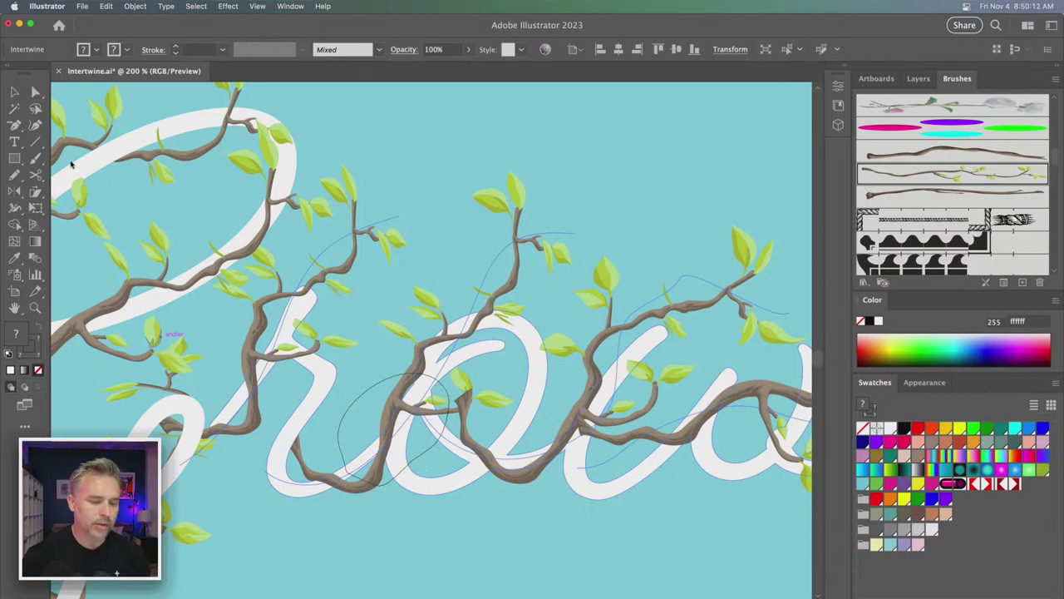
key("v")
- Ungroup the intertwined artwork and move one vine branch up and to the right
left_click(416, 261)
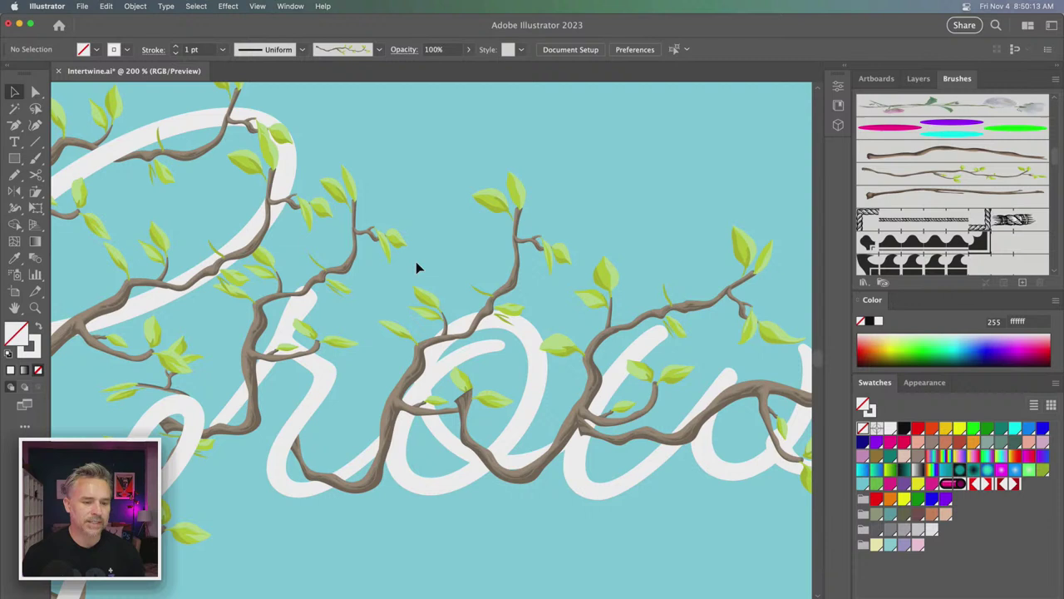
left_click(430, 349)
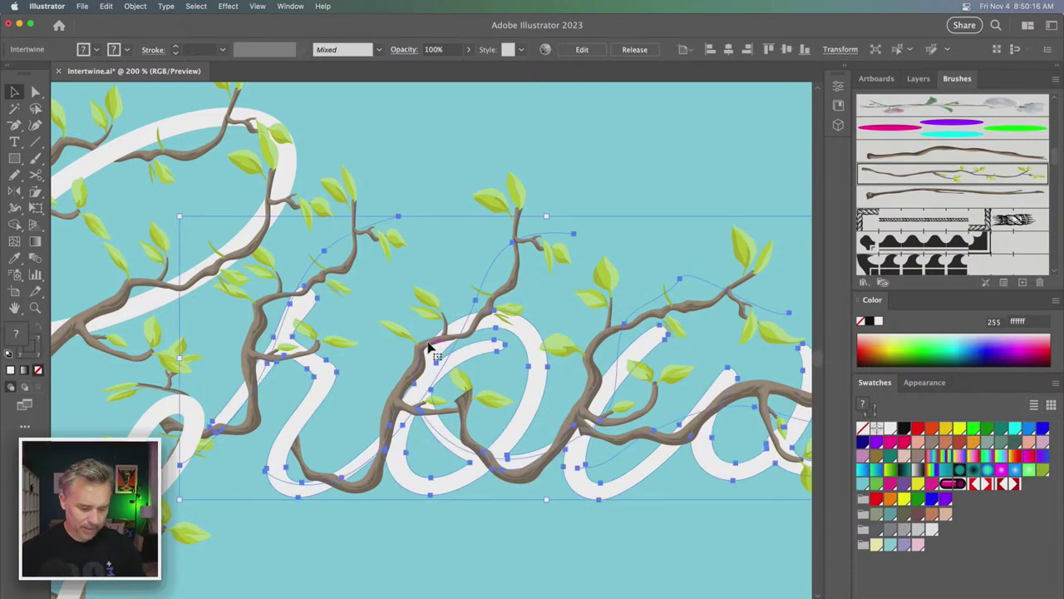
key("ctrl+shift+g")
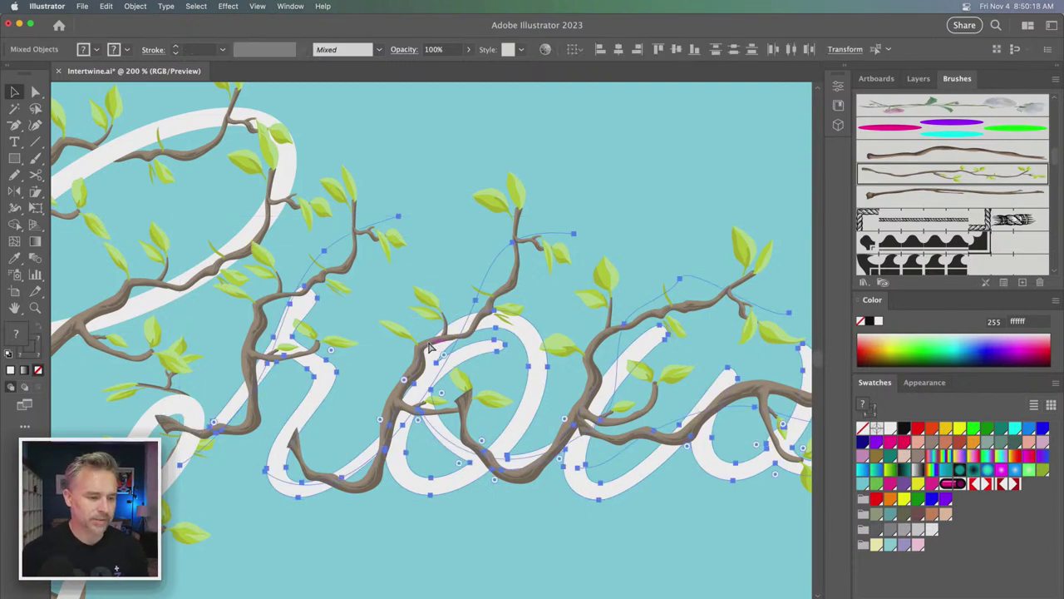
left_click(429, 348)
left_click(411, 171)
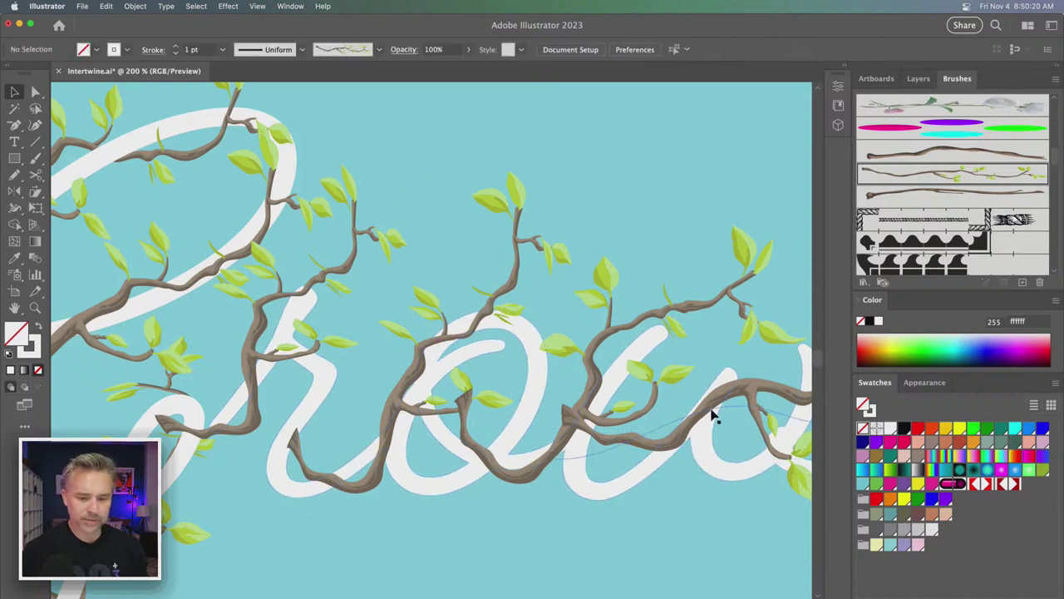
left_click(599, 350)
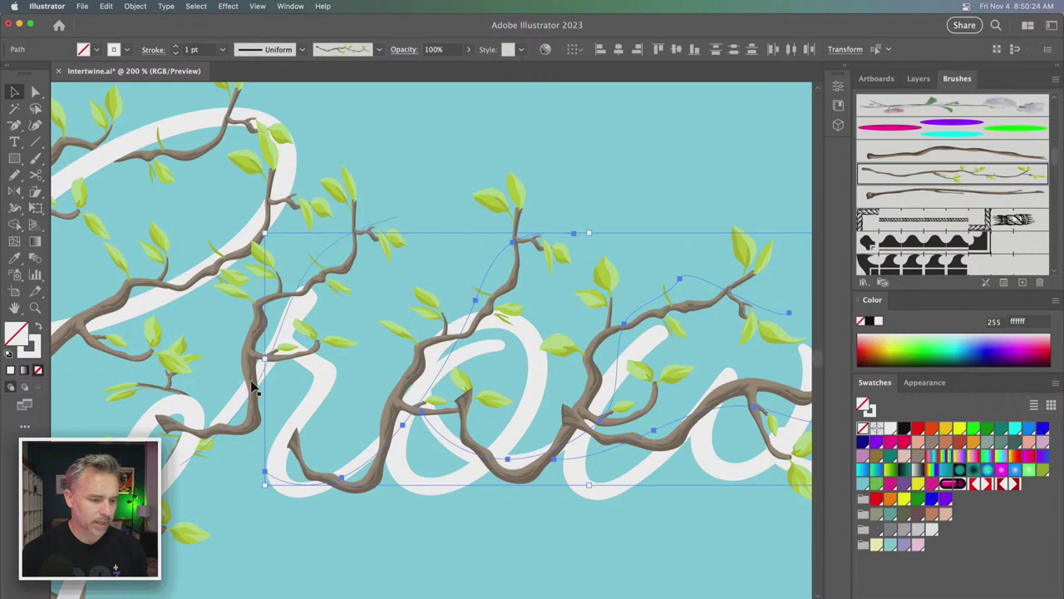
mouse_move(251, 386)
left_mouse_down()
mouse_move(341, 345)
mouse_move(352, 230)
left_mouse_up()
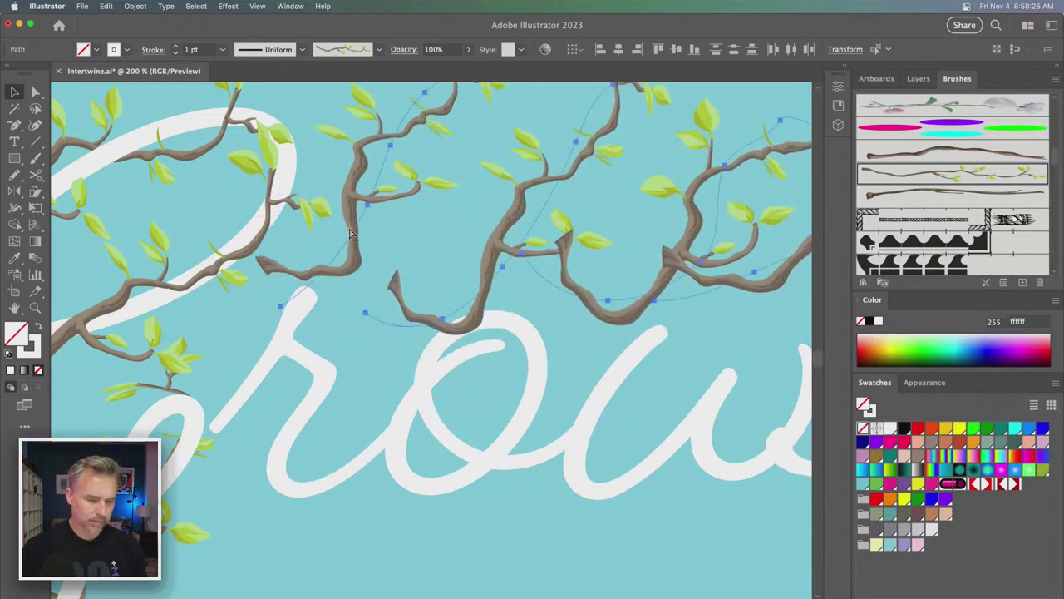
left_click(135, 6)
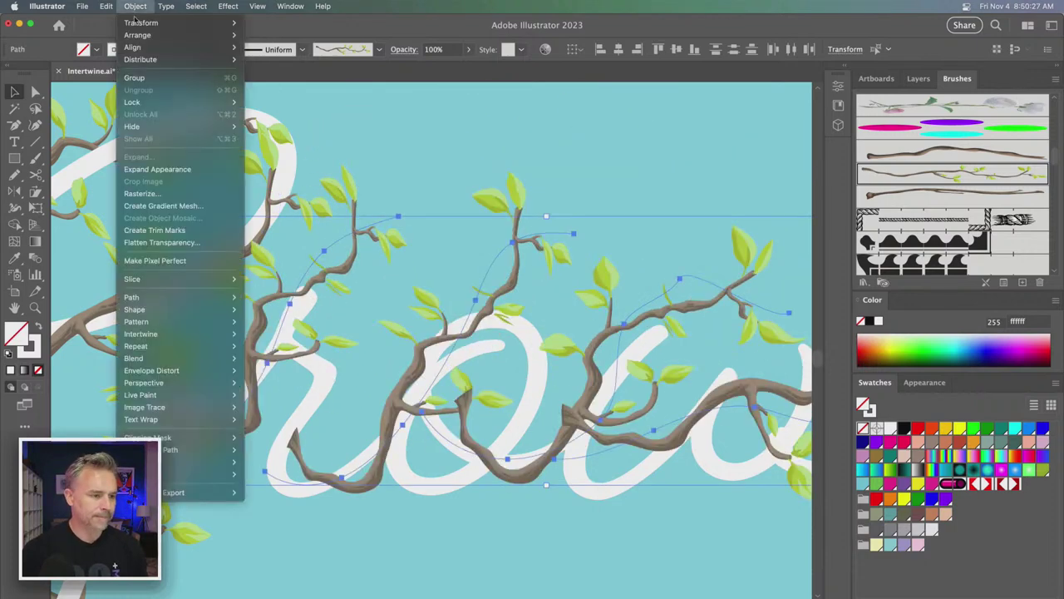
- Expand the vine brush strokes, make a new Intertwine and lasso one branch overlap
left_click(151, 169)
scroll(332, 315, "left", 5)
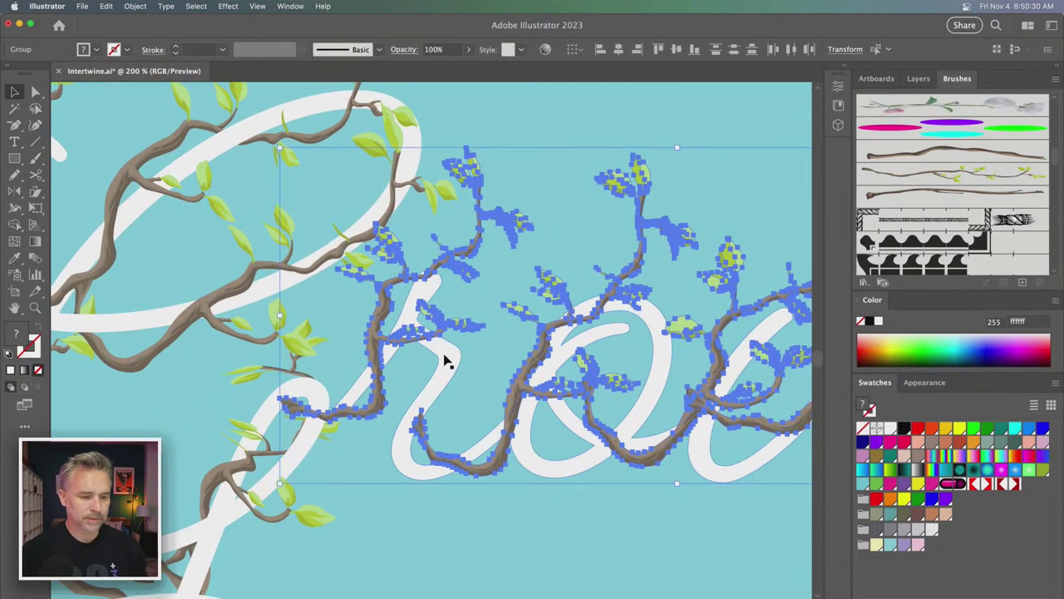
left_click(134, 6)
mouse_move(141, 334)
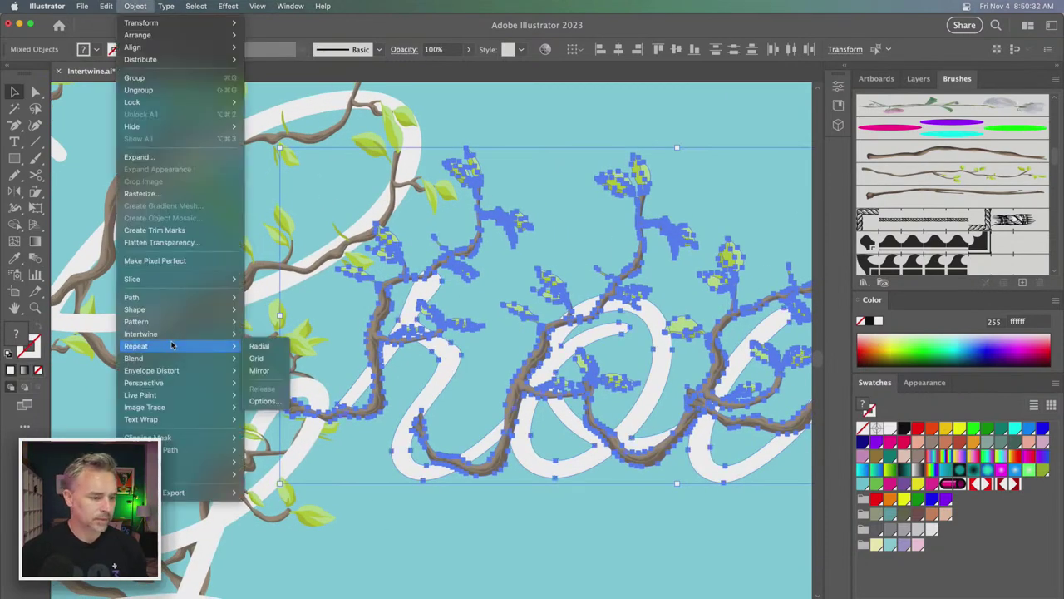
left_click(258, 334)
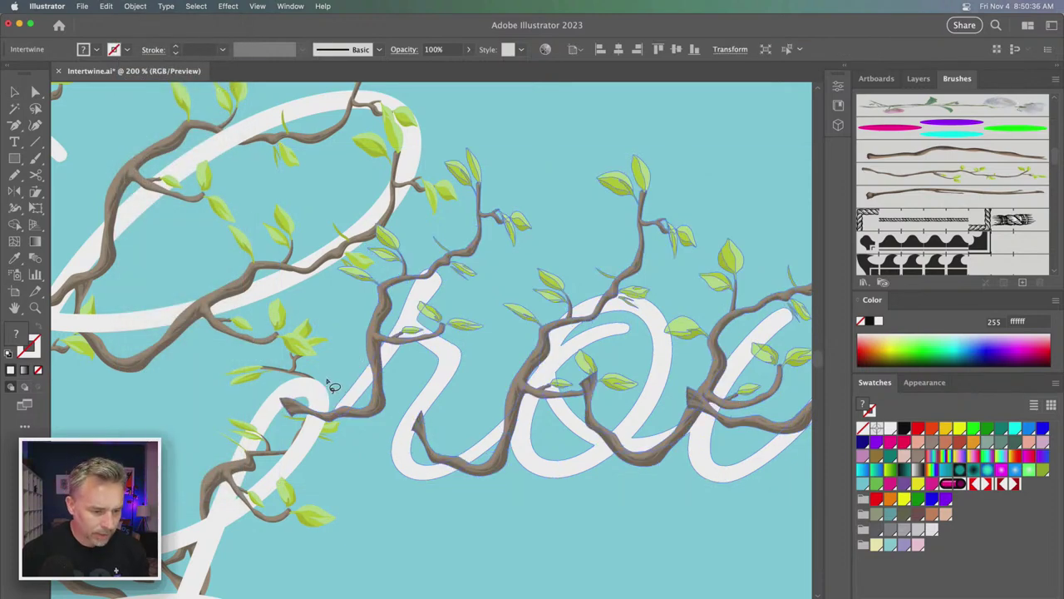
left_click_drag(402, 402, 397, 411)
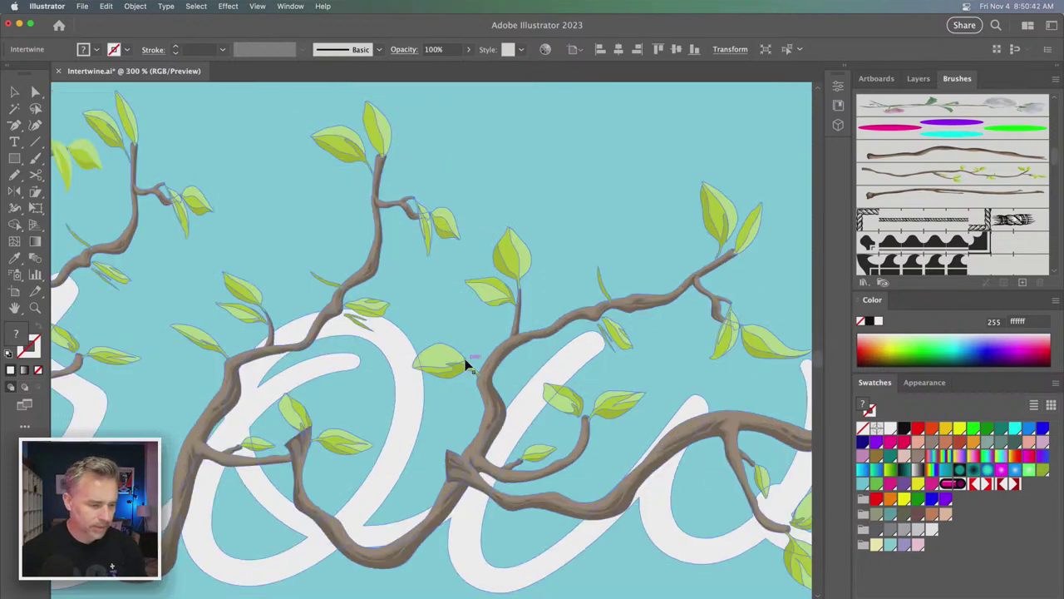
mouse_move(470, 368)
left_mouse_down()
mouse_move(311, 400)
mouse_move(514, 401)
left_mouse_up()
key("v")
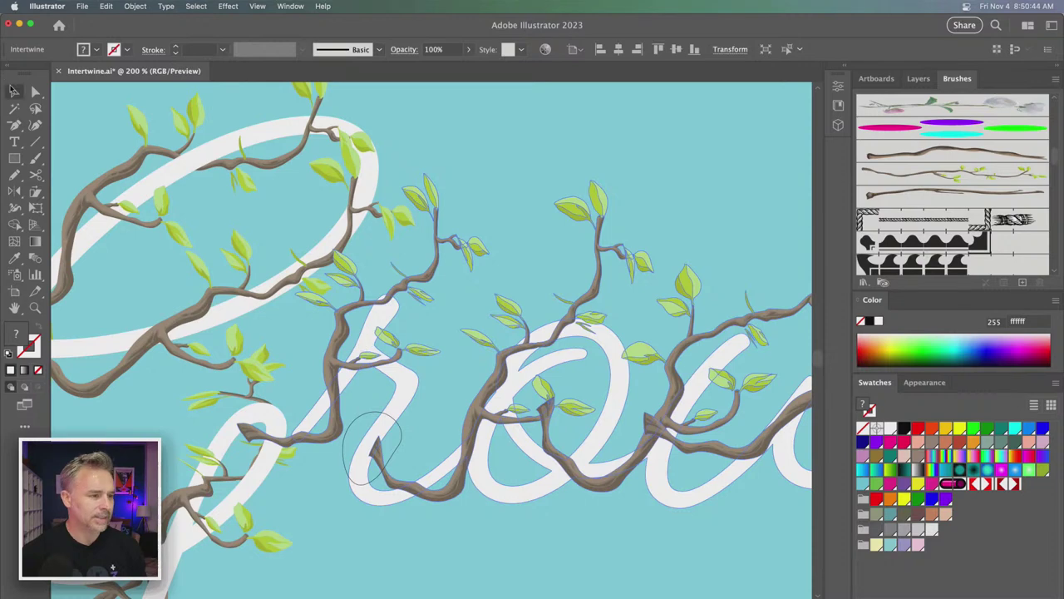
- Select the intertwined vine artwork and release the Intertwine
left_click(450, 220)
left_click(391, 297)
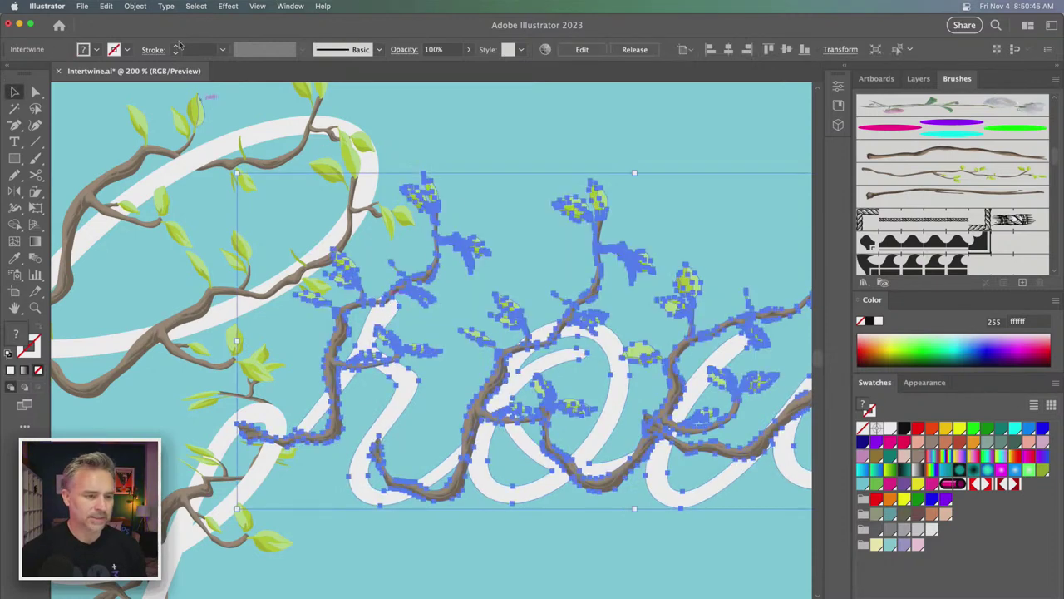
left_click(147, 8)
mouse_move(166, 333)
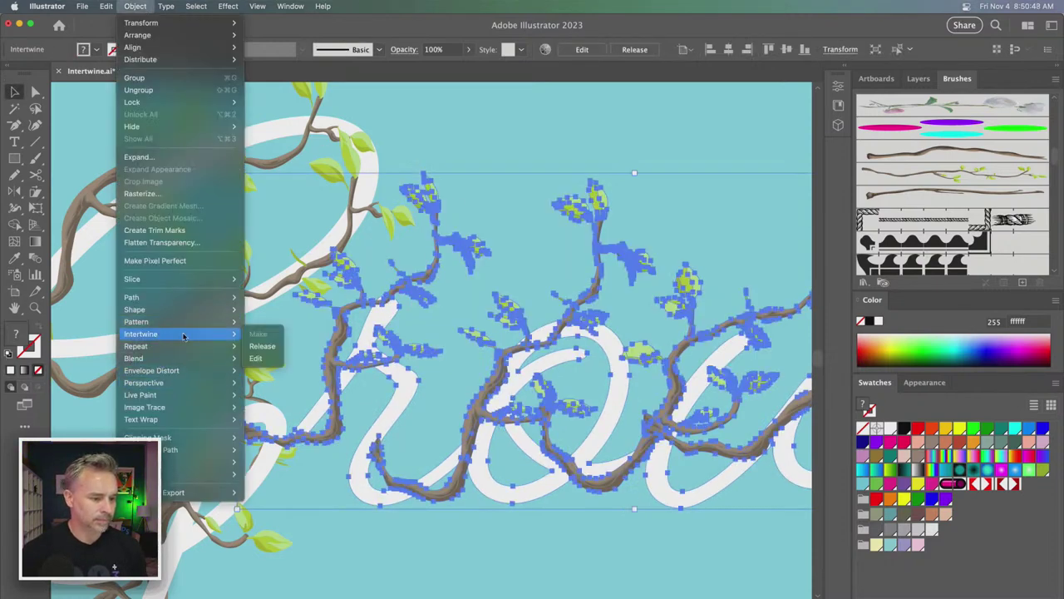
left_click(262, 347)
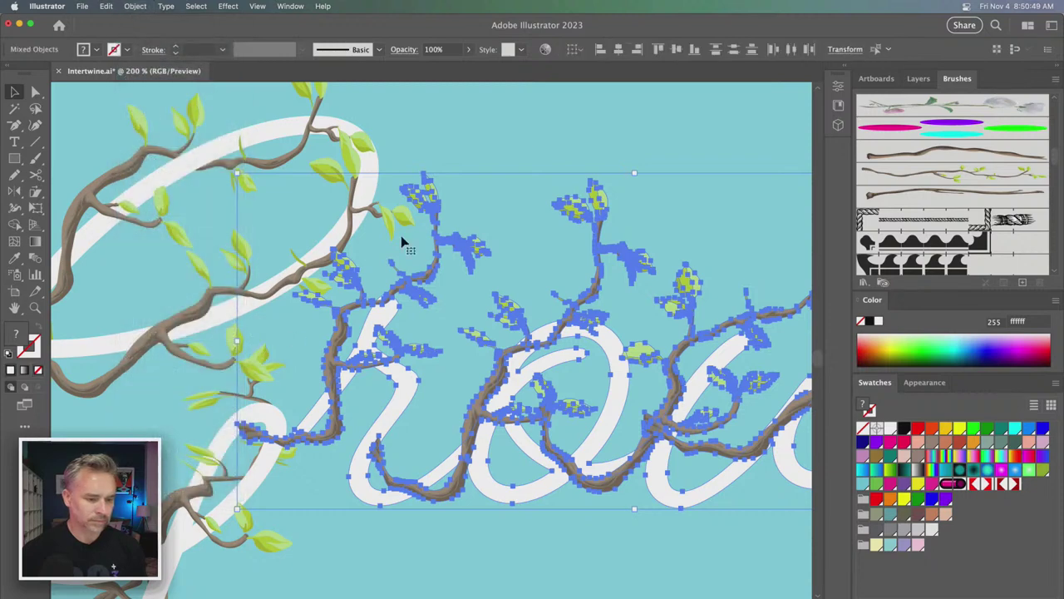
- Group the white lettering path with three vine branches
left_click(522, 148)
left_click(399, 413)
left_click(334, 364, "shift")
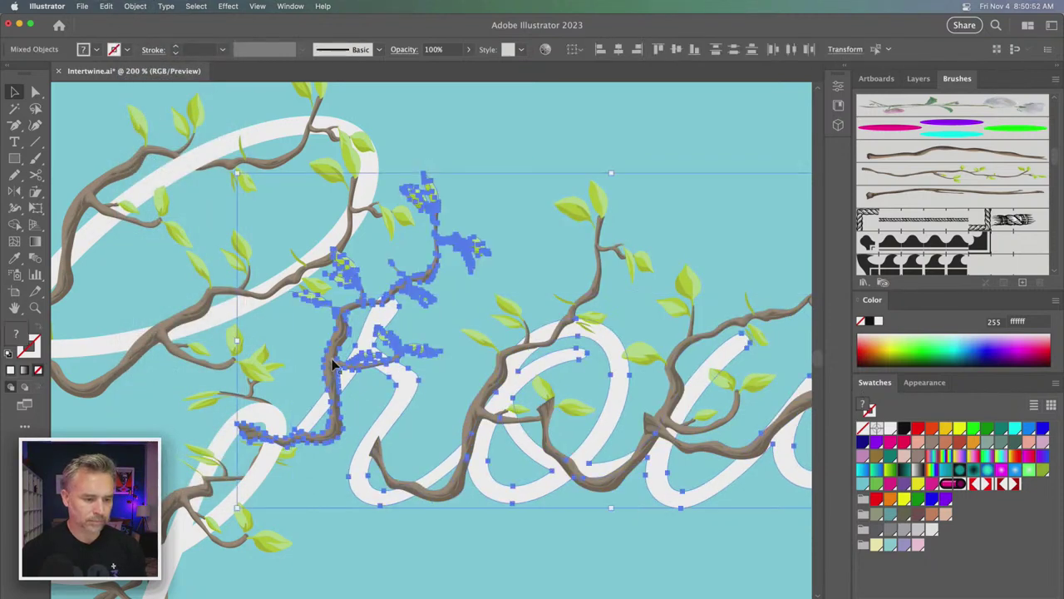
left_click(474, 409, "shift")
left_click(582, 470, "shift")
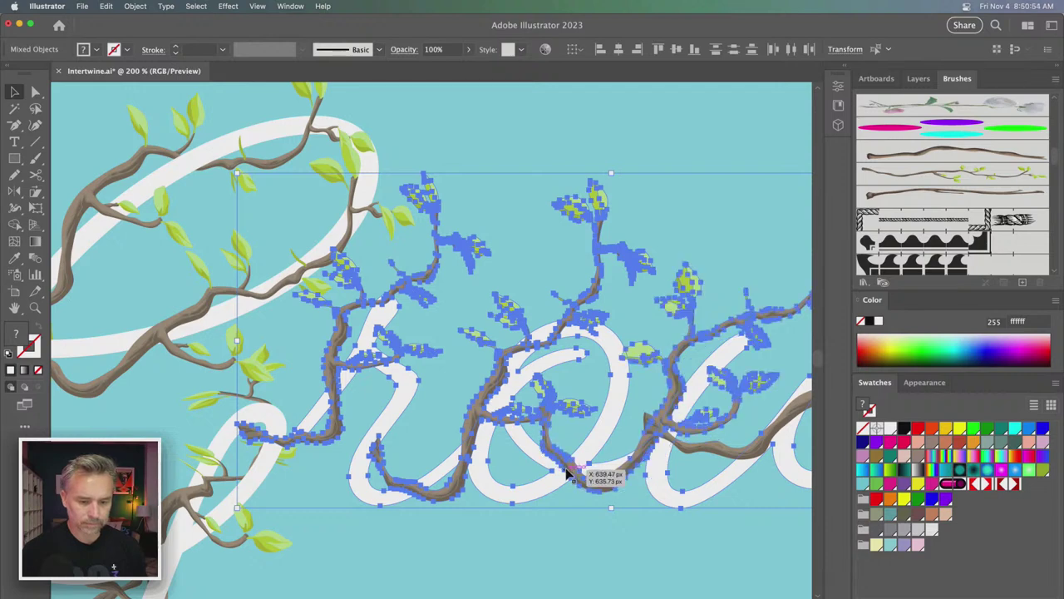
key("super+g")
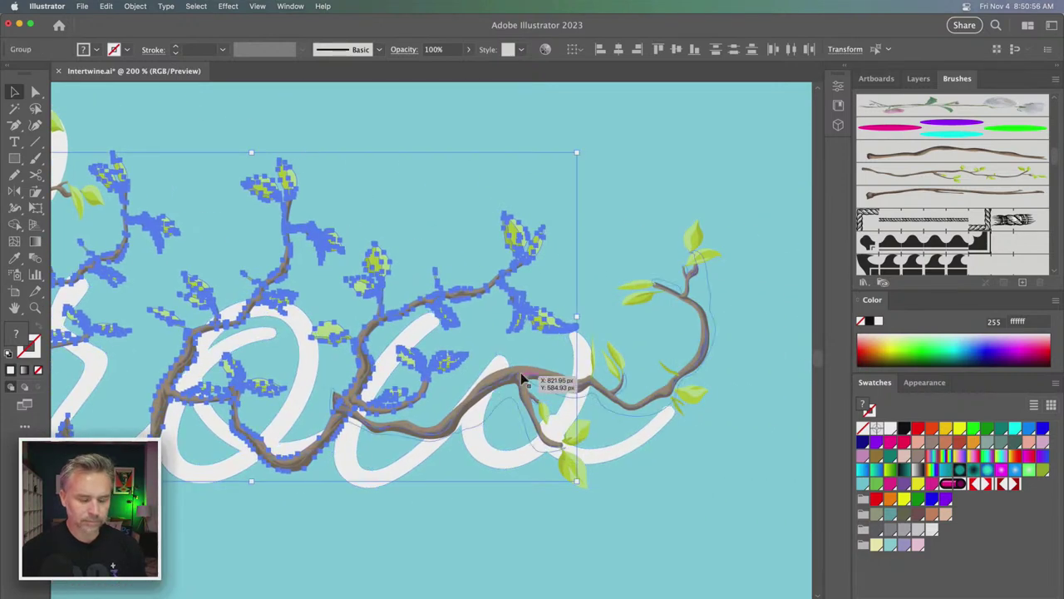
- Select the remaining vines, move them up and left, and add the white script path
left_click(632, 225)
left_click(658, 288)
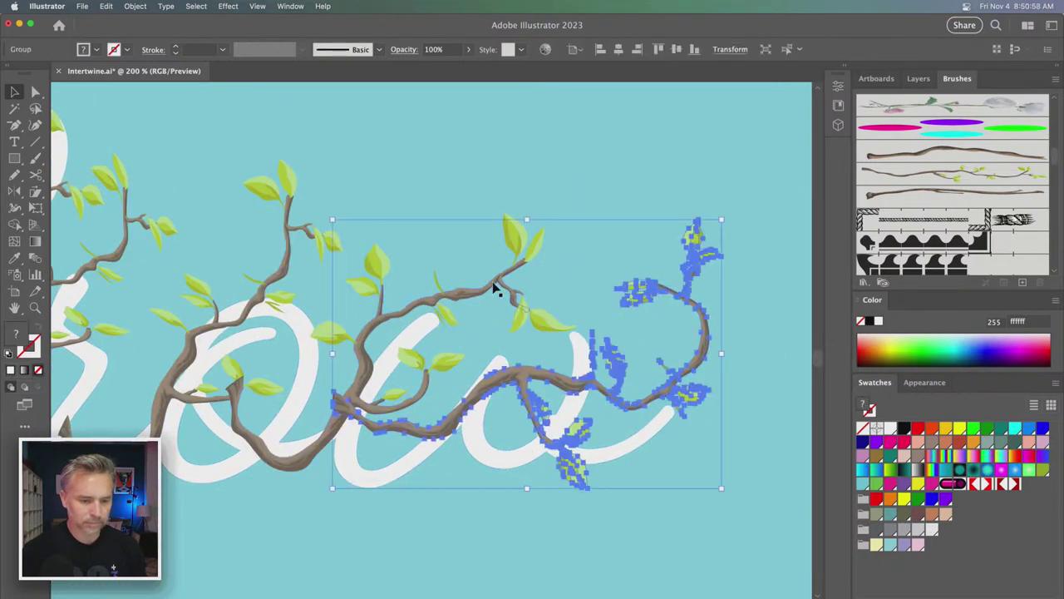
left_click(291, 331, "shift")
left_click(257, 303, "shift")
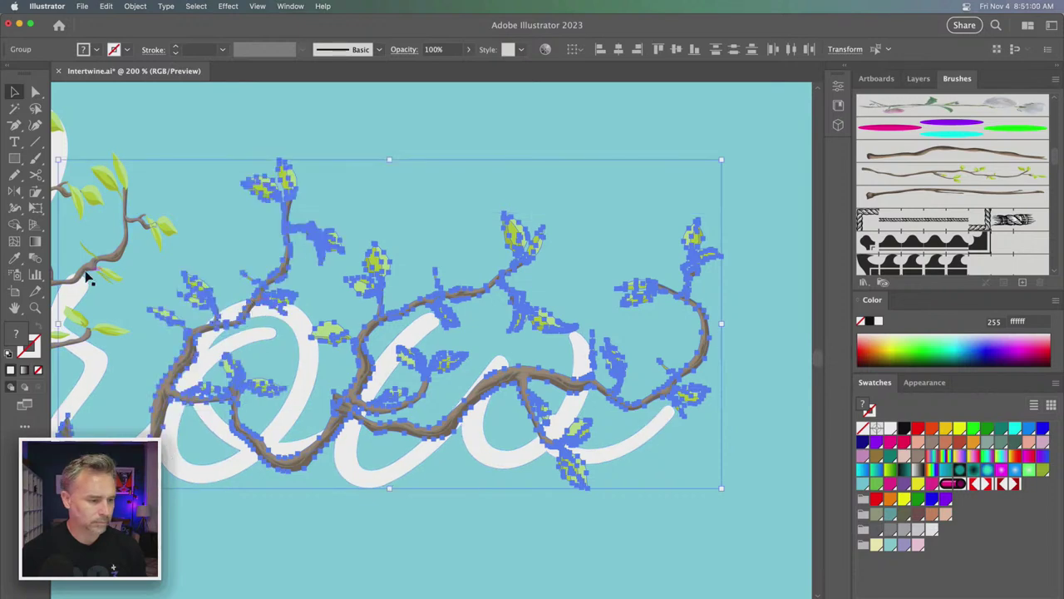
left_click(96, 277, "shift")
left_click_drag(97, 277, 172, 71)
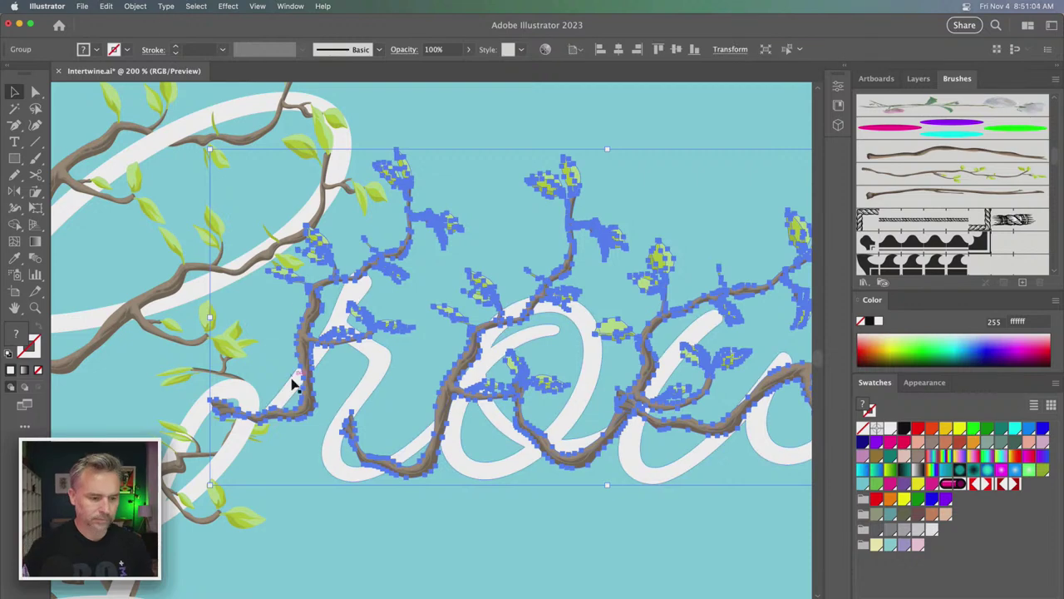
left_click(323, 409, "shift")
left_click(135, 6)
mouse_move(140, 334)
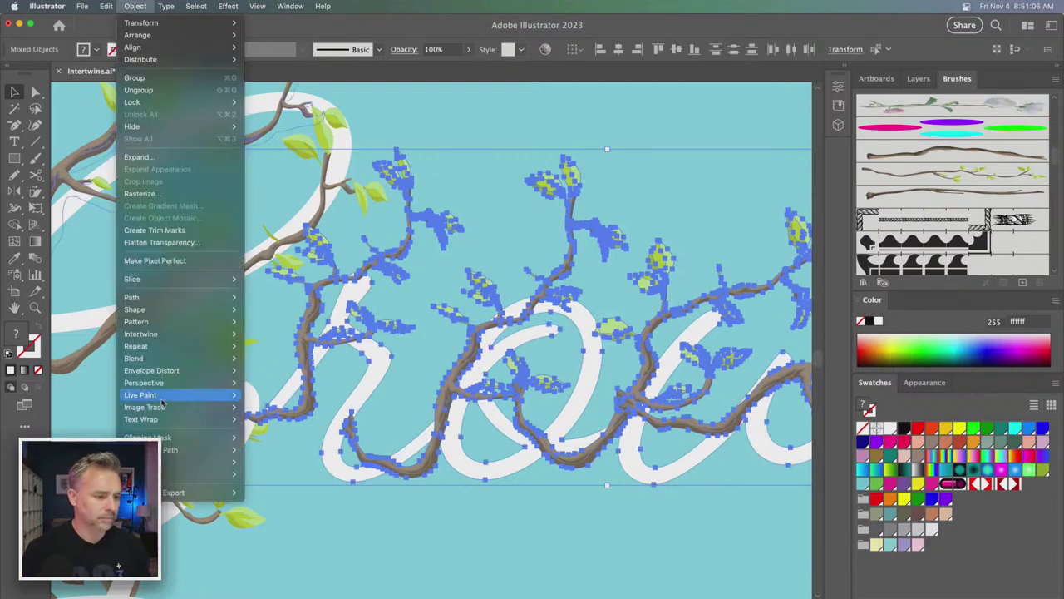
- Make the Intertwine and lasso the first branch crossing to swap its overlap
left_click(258, 333)
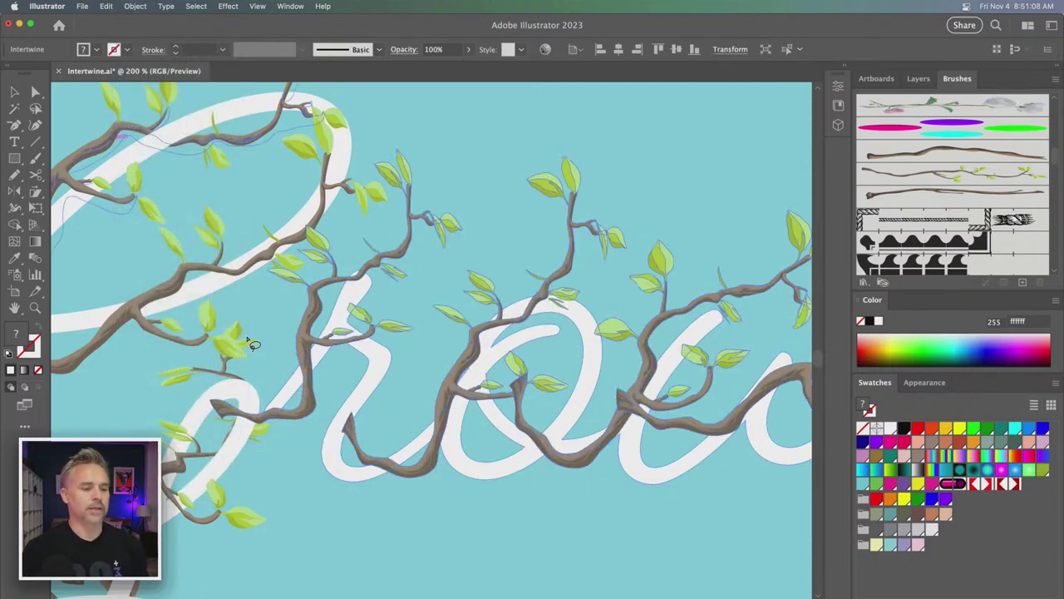
scroll(247, 341, "up", 3)
scroll(266, 345, "down", 5)
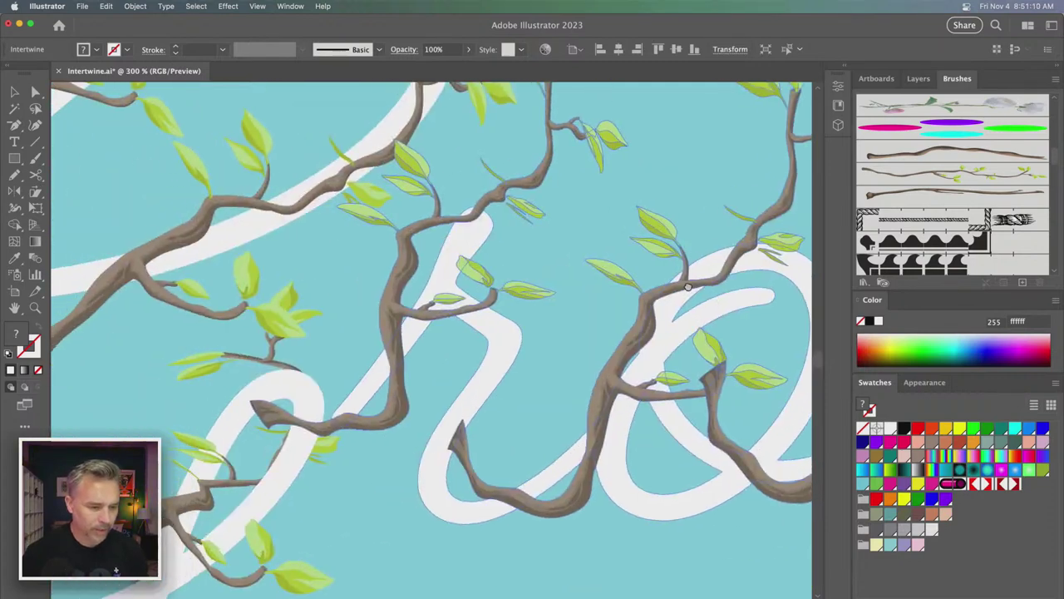
mouse_move(513, 406)
left_mouse_down()
mouse_move(510, 486)
mouse_move(480, 391)
left_mouse_up()
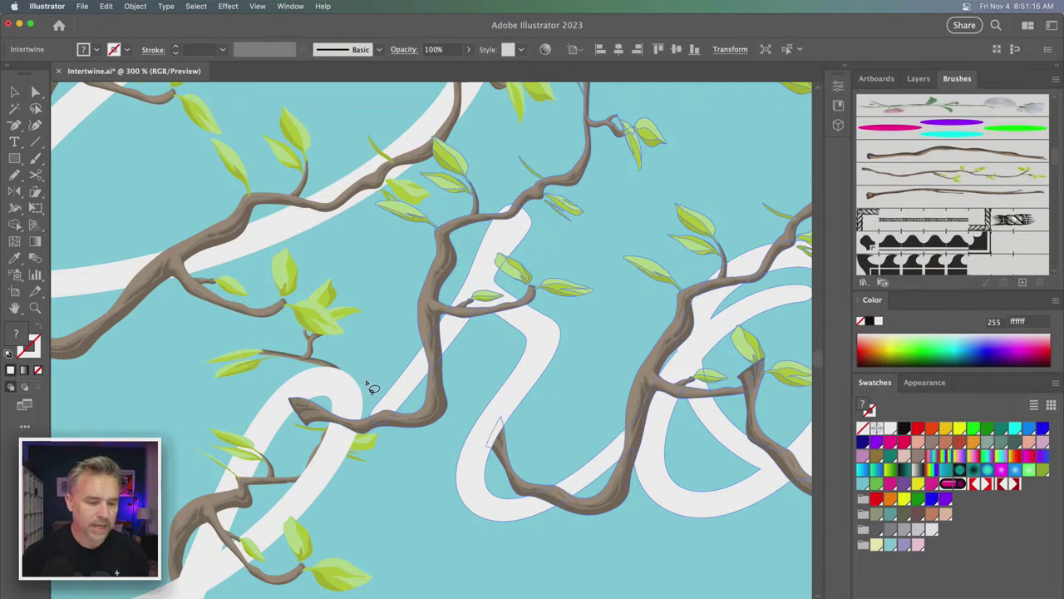
left_click_drag(386, 380, 377, 382)
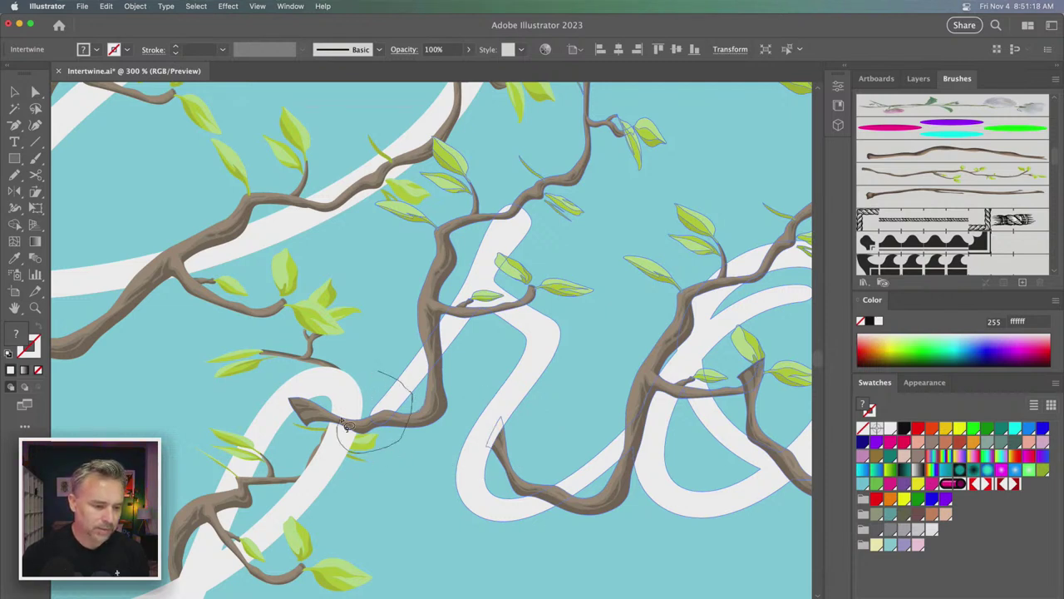
left_click_drag(496, 388, 241, 403)
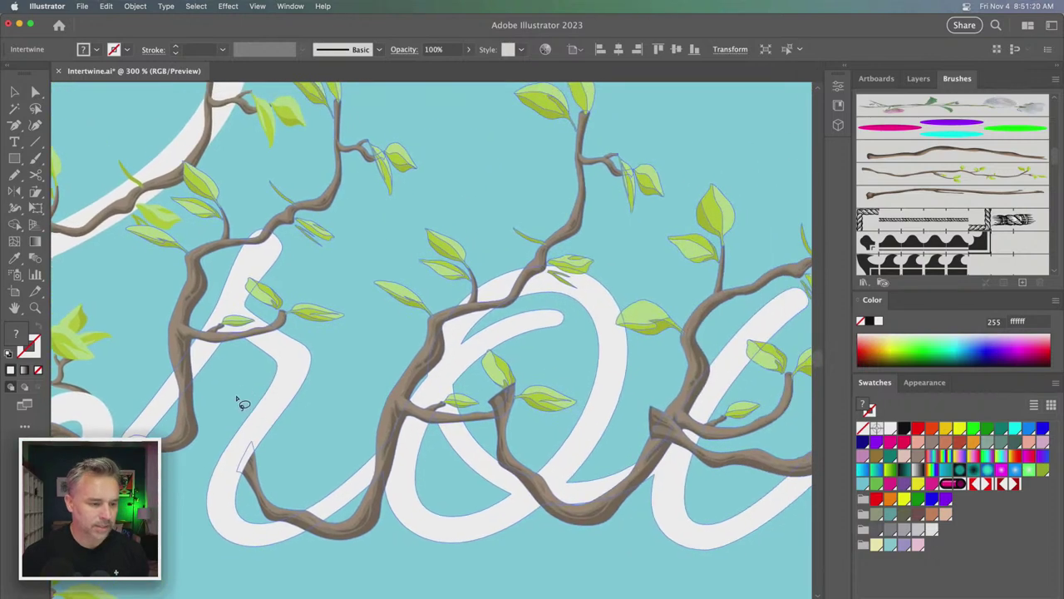
mouse_move(391, 379)
left_mouse_down()
mouse_move(359, 321)
mouse_move(299, 304)
left_mouse_up()
mouse_move(484, 370)
left_mouse_down()
mouse_move(509, 463)
mouse_move(595, 420)
mouse_move(615, 456)
mouse_move(608, 467)
left_mouse_up()
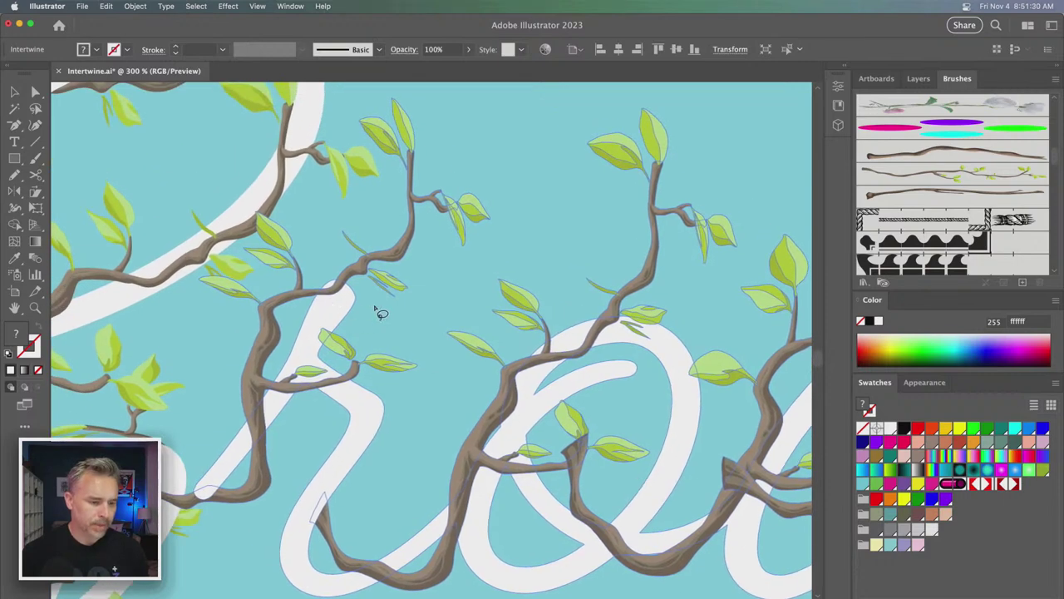
- Lasso the crossings on the r, w and last letter so the lettering comes forward
mouse_move(375, 308)
left_mouse_down()
mouse_move(314, 311)
mouse_move(376, 322)
left_mouse_up()
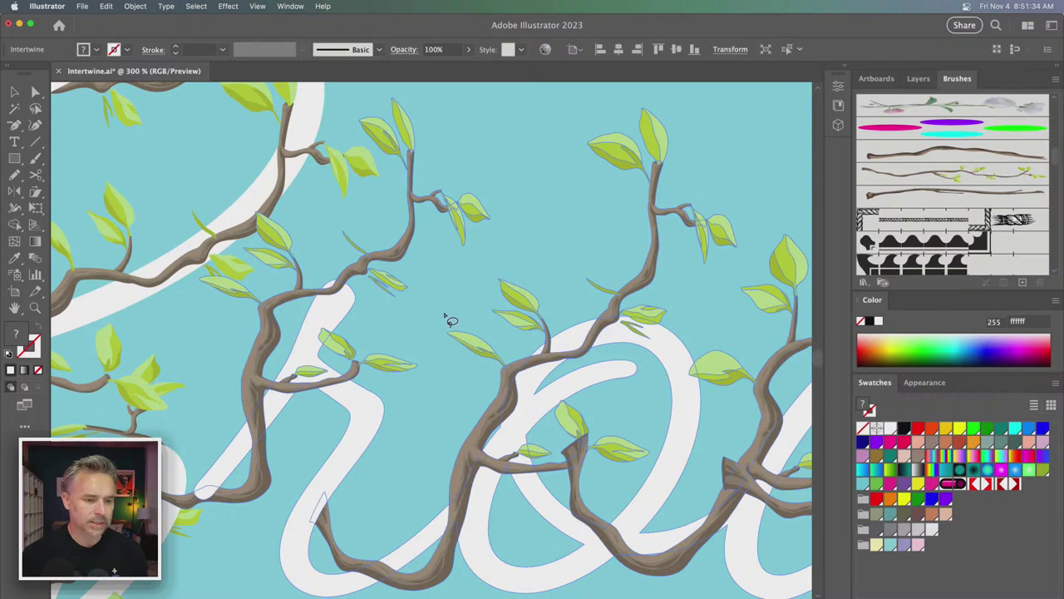
left_click_drag(456, 298, 137, 255)
left_click_drag(536, 399, 420, 371)
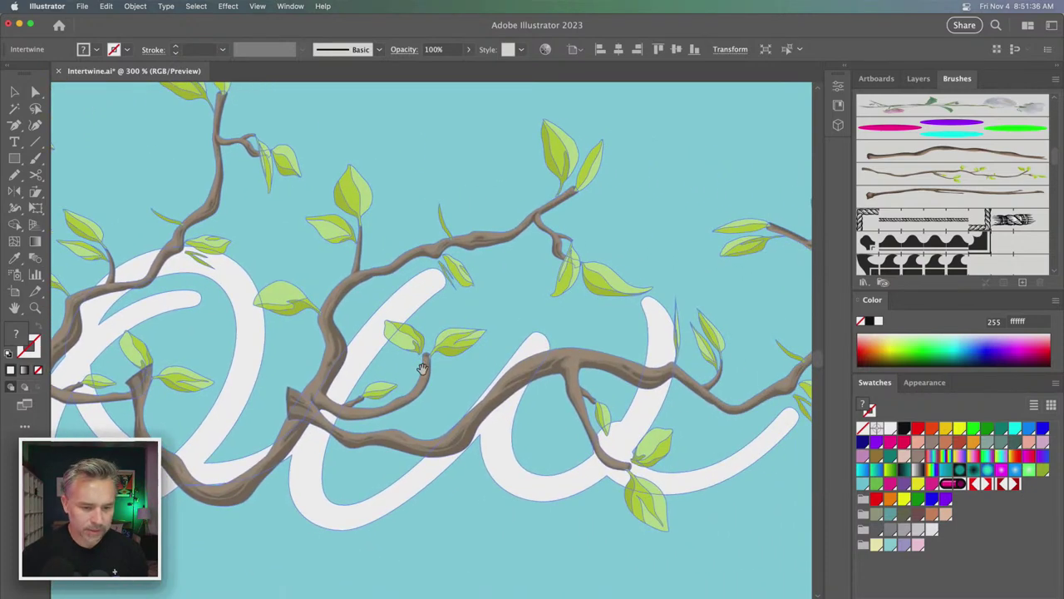
mouse_move(496, 347)
left_mouse_down()
mouse_move(422, 496)
mouse_move(491, 336)
left_mouse_up()
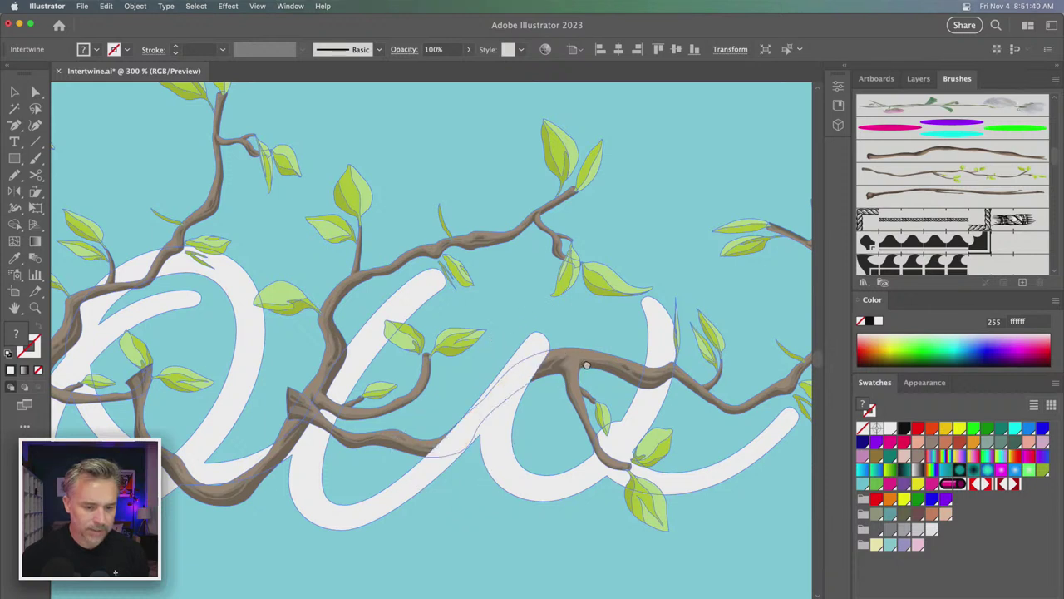
left_click_drag(586, 365, 388, 350)
left_click_drag(431, 304, 510, 284)
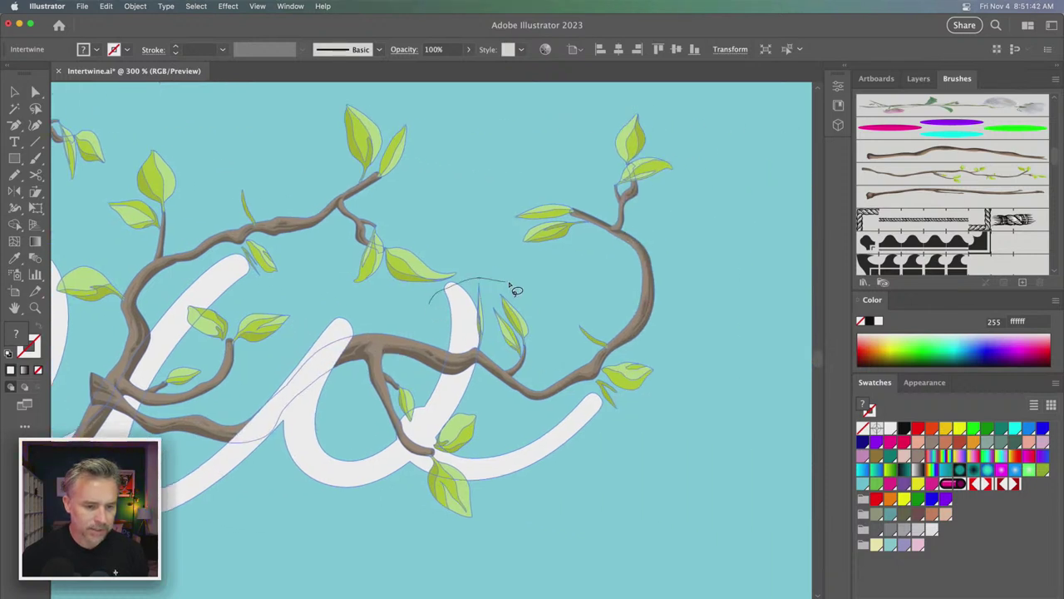
left_click_drag(546, 360, 409, 341)
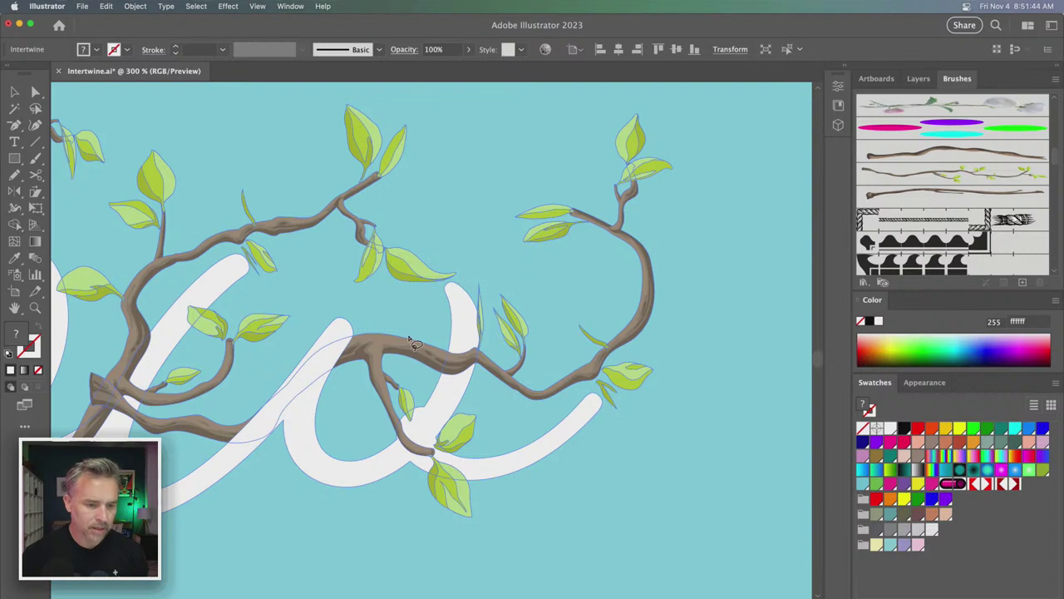
left_click_drag(450, 308, 414, 313)
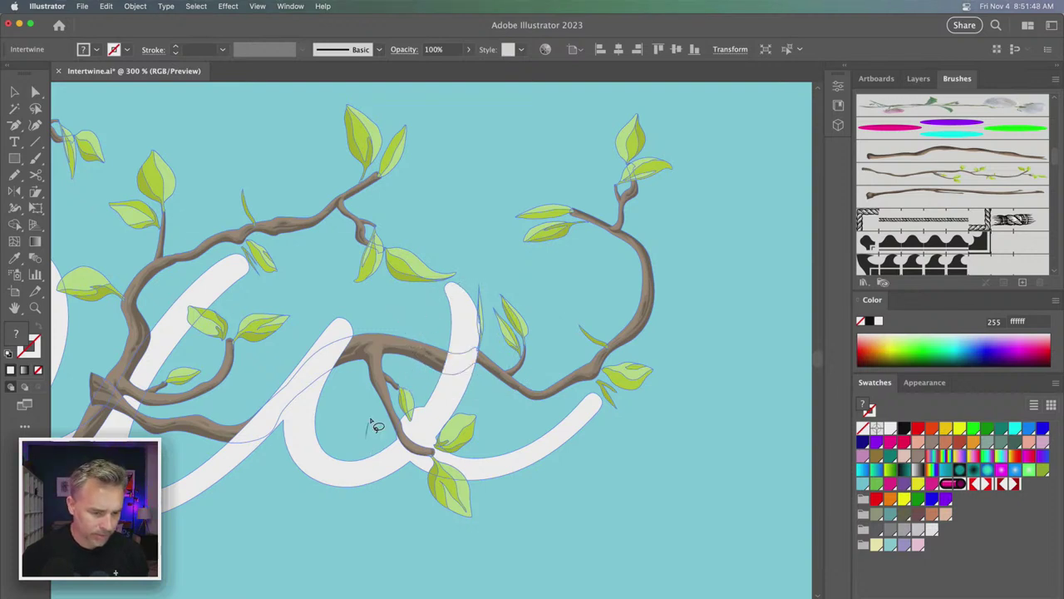
left_click_drag(372, 422, 361, 417)
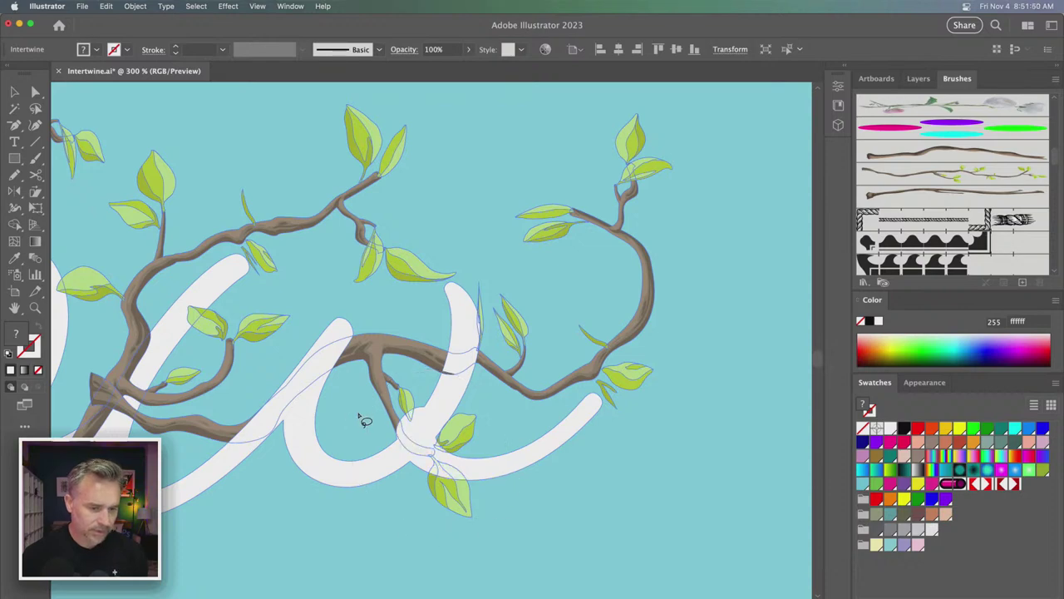
- Loop another crossing on the o so its white stroke passes in front
scroll(361, 420, "up", 5)
scroll(416, 358, "left", 5)
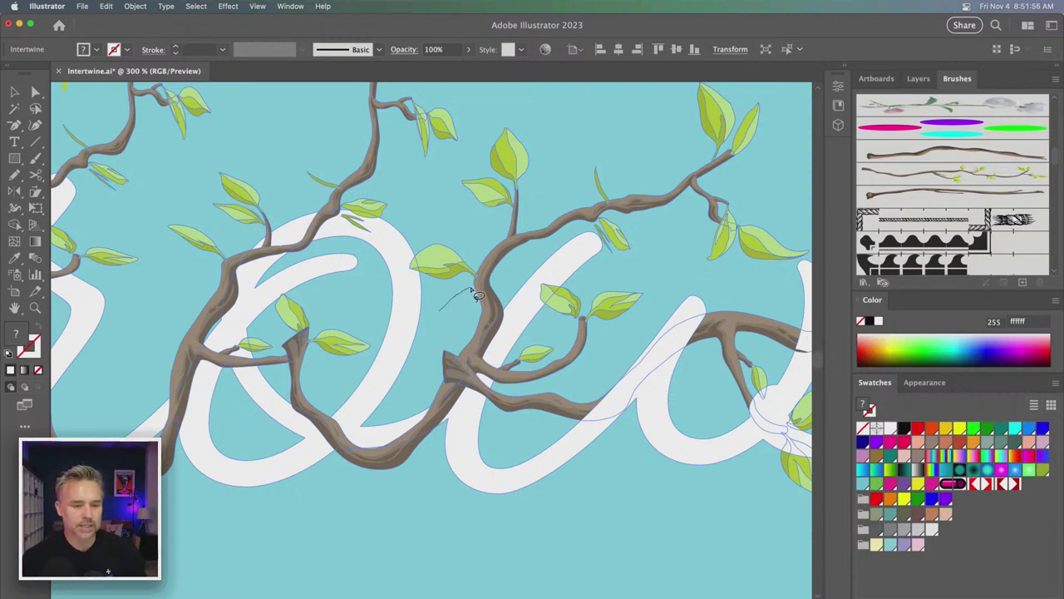
mouse_move(477, 295)
left_mouse_down()
mouse_move(524, 305)
mouse_move(542, 339)
mouse_move(508, 449)
mouse_move(438, 459)
left_mouse_up()
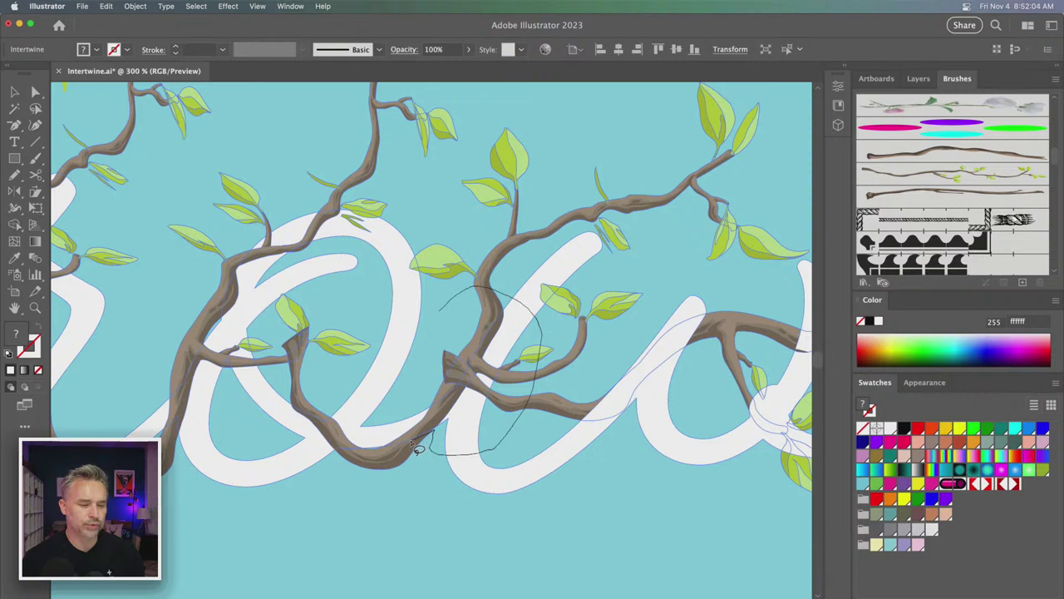
left_click_drag(385, 453, 424, 343)
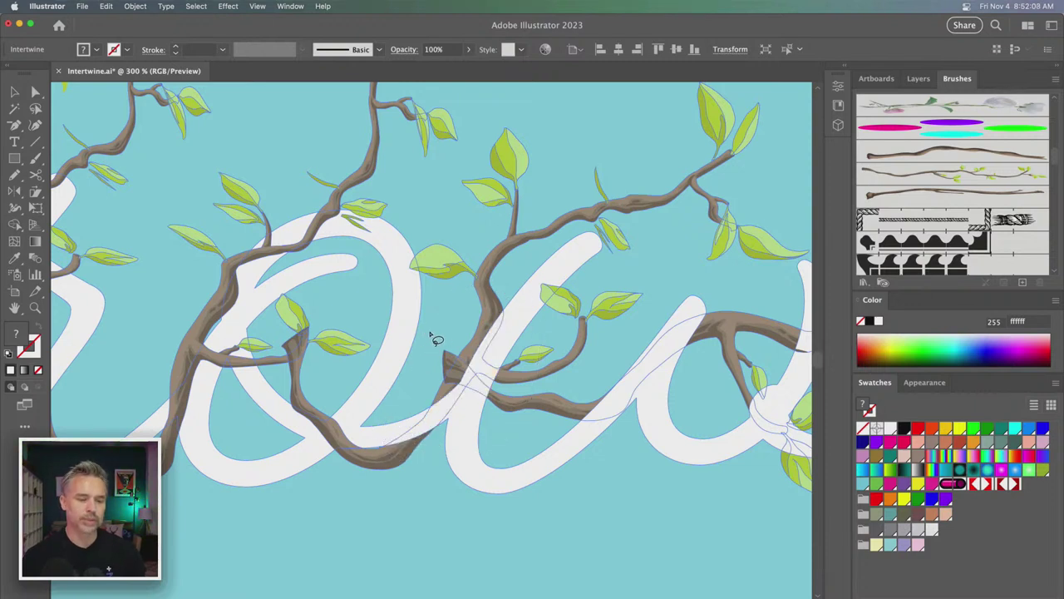
key("ctrl+minus")
key("ctrl+minus")
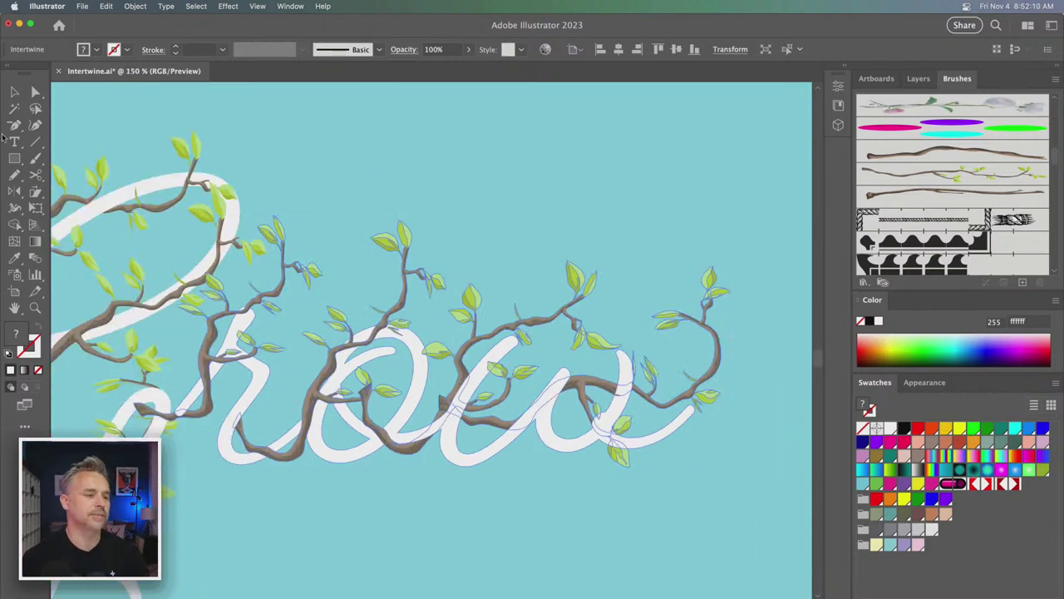
- Clear the selection and collapse the docked panels to widen the canvas
left_click(14, 92)
key("ctrl+a")
left_click(307, 135)
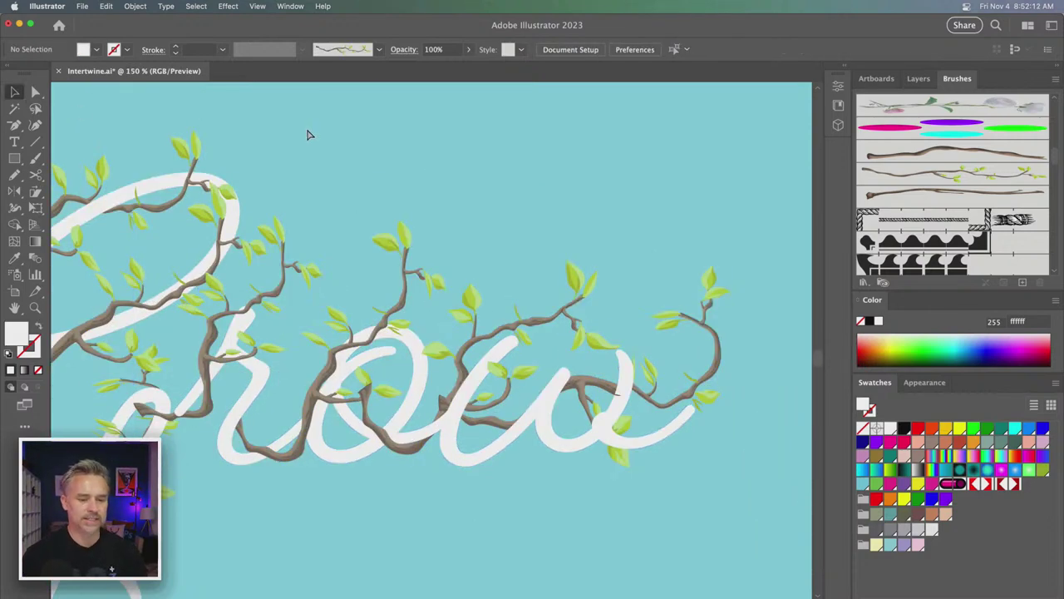
left_click_drag(301, 138, 416, 114)
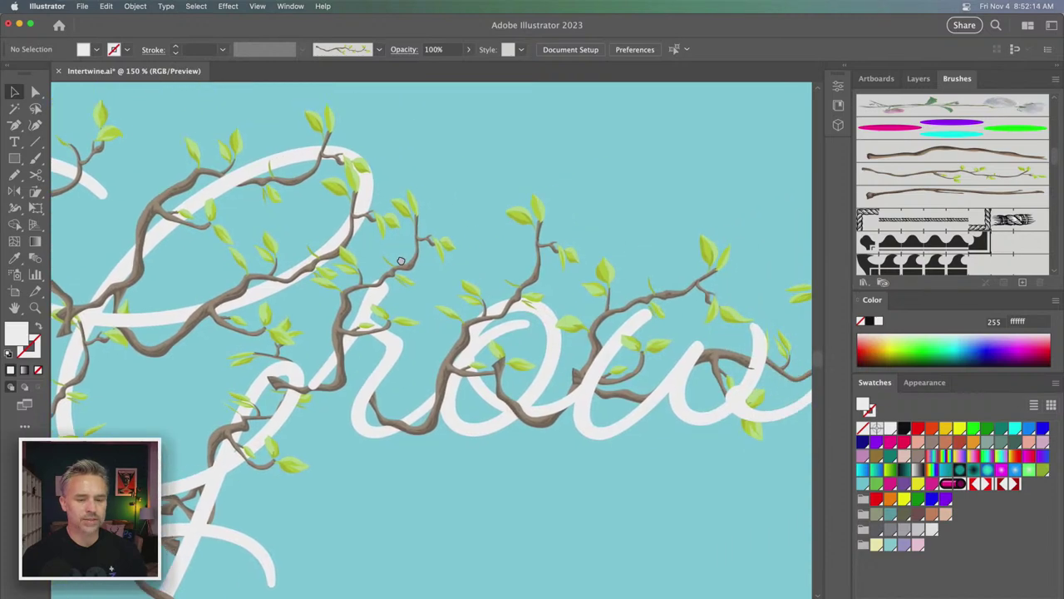
left_click(1059, 67)
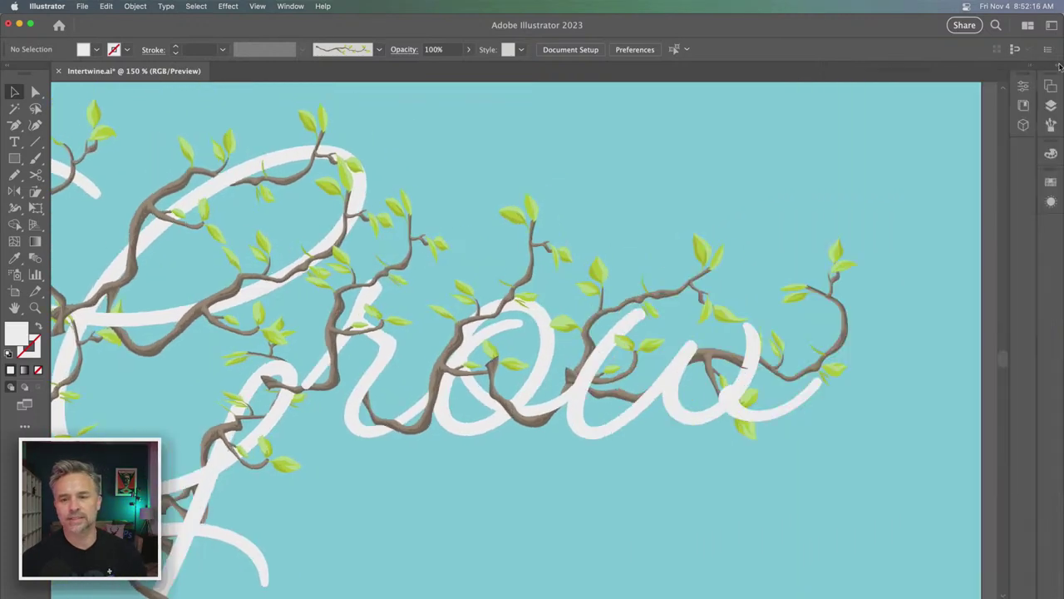
left_click_drag(554, 166, 699, 169)
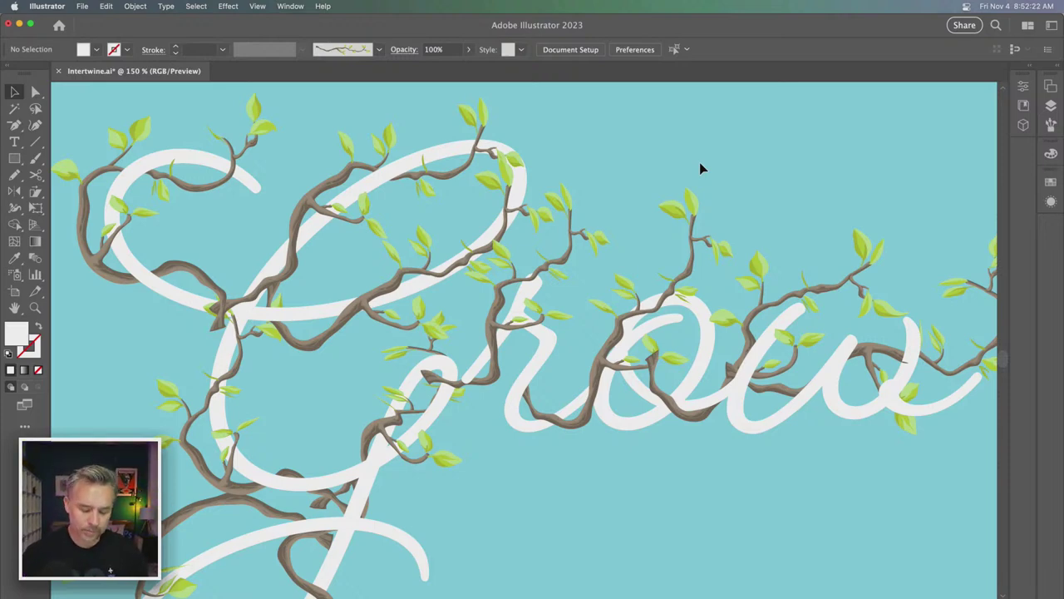
- Check the artwork in Outline mode, then return to colour preview and readjust the zoom
key("ctrl+y")
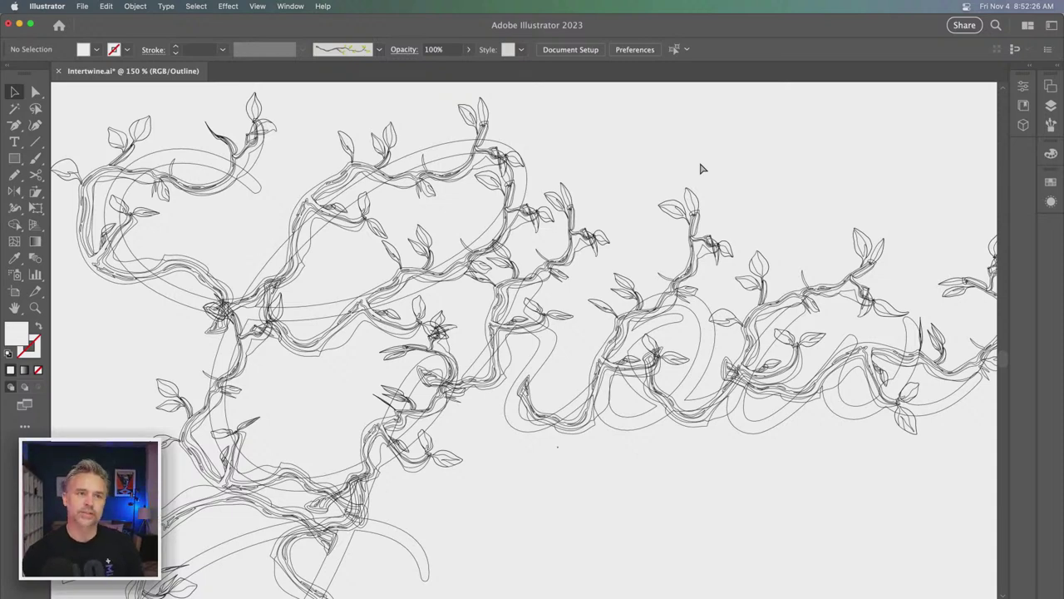
key("ctrl+y")
key("ctrl+minus")
key("ctrl+minus")
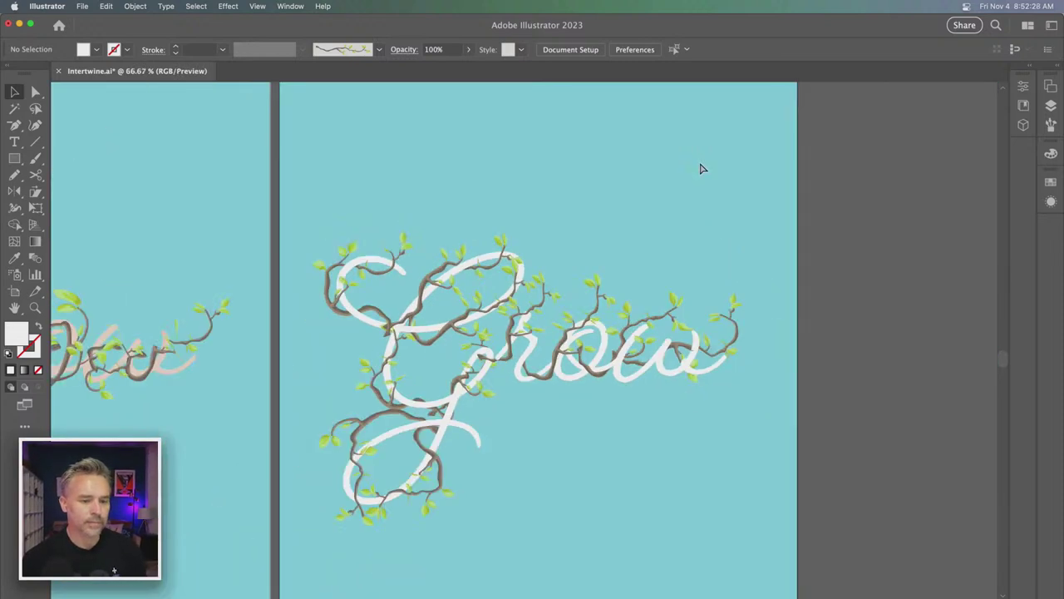
key("ctrl+plus")
key("ctrl+plus")
key("ctrl+plus")
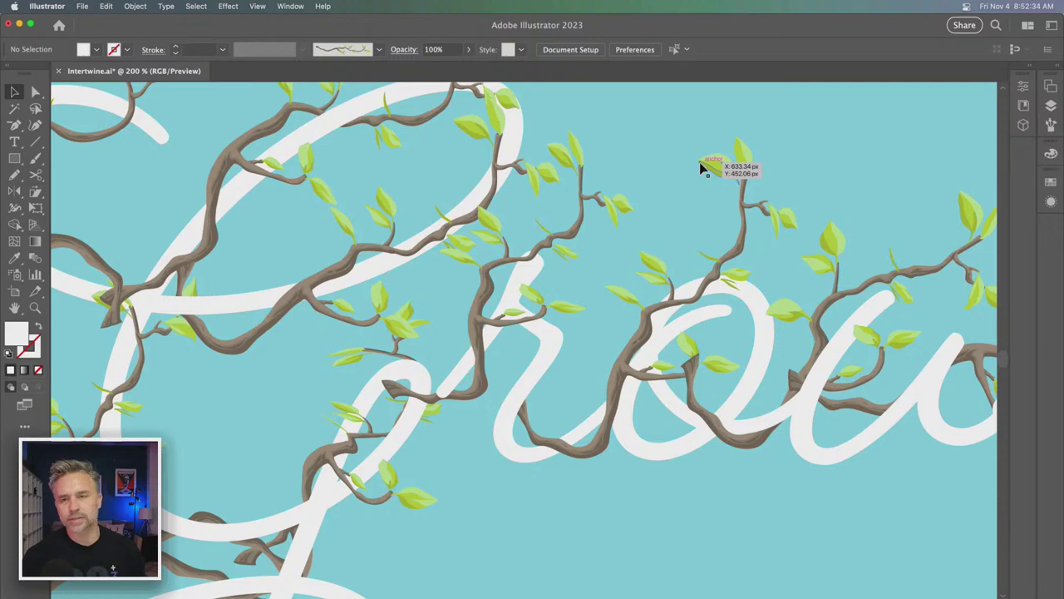
- Select the right-hand intertwine and expand it with Object and Fill checked
left_click(333, 306)
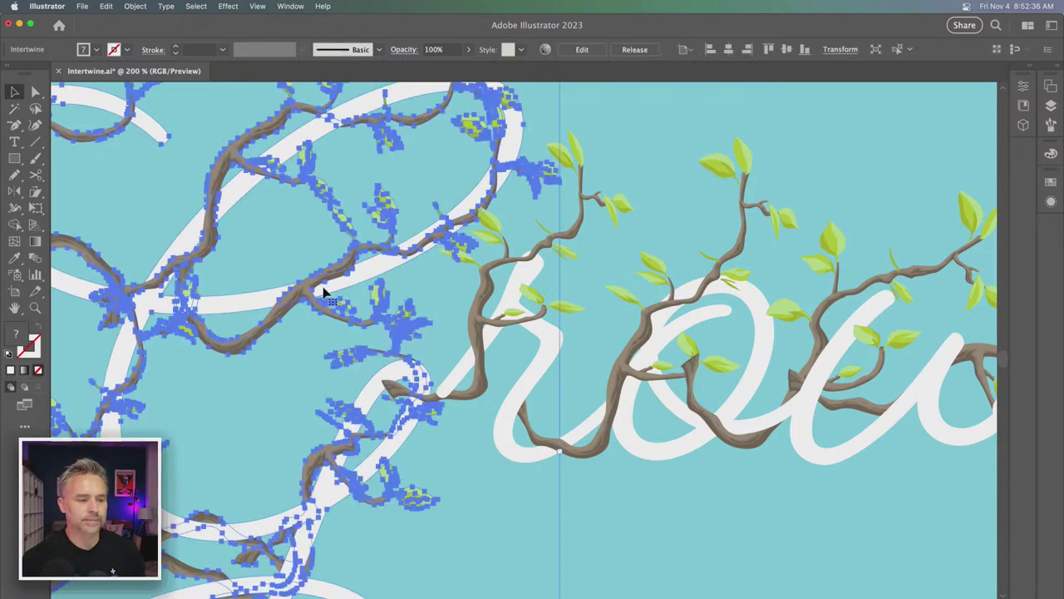
left_click(643, 335)
scroll(587, 344, "right", 3)
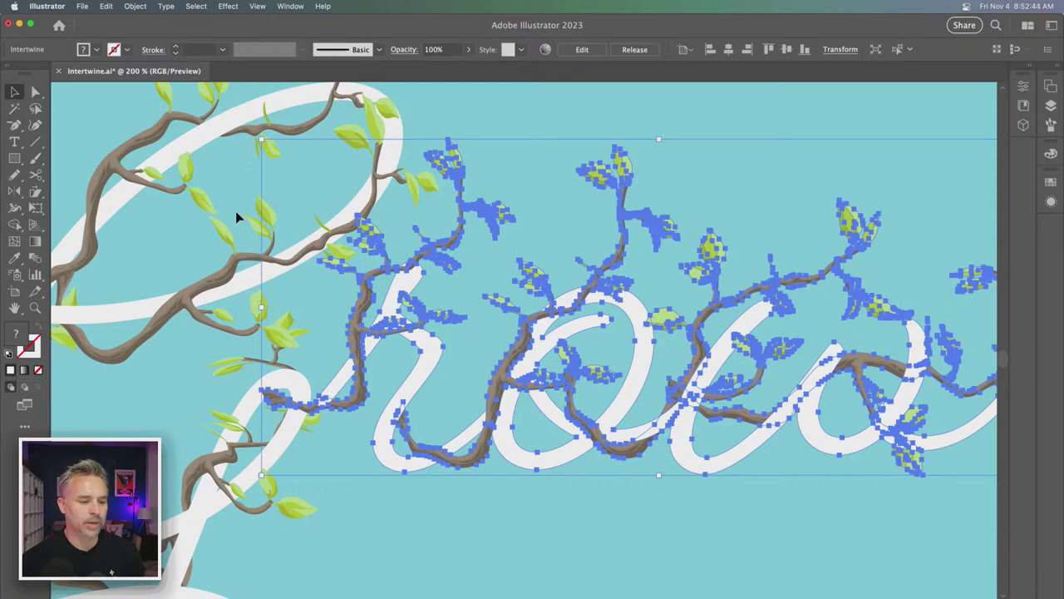
left_click(133, 7)
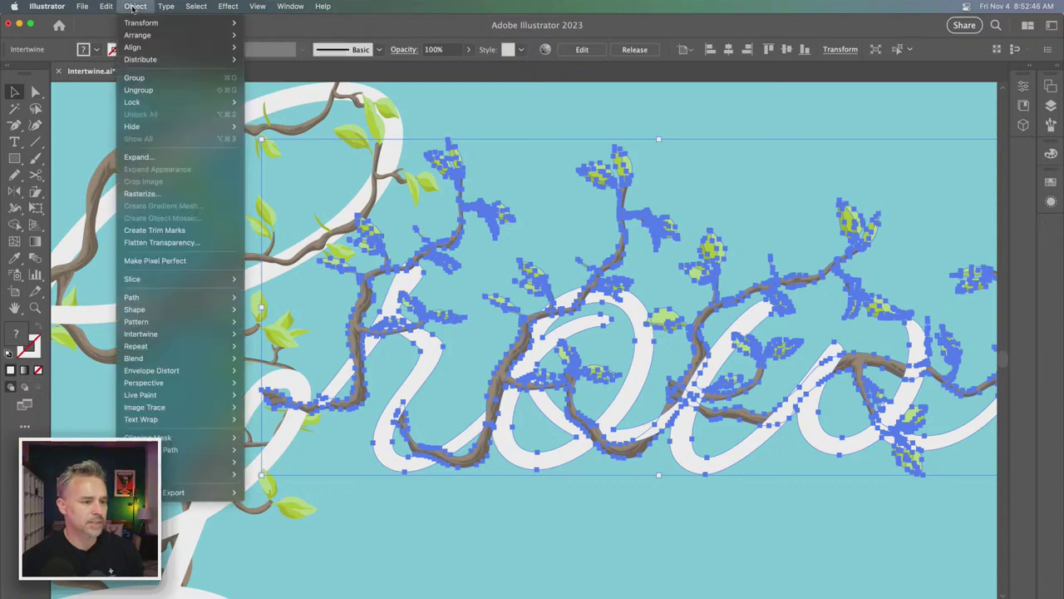
left_click(152, 158)
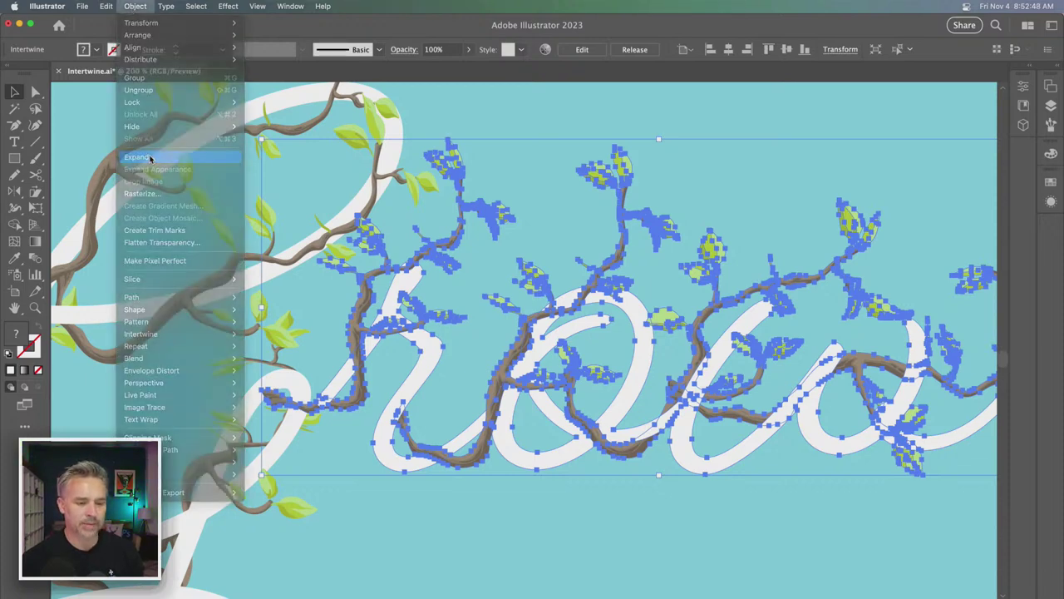
left_click(381, 469)
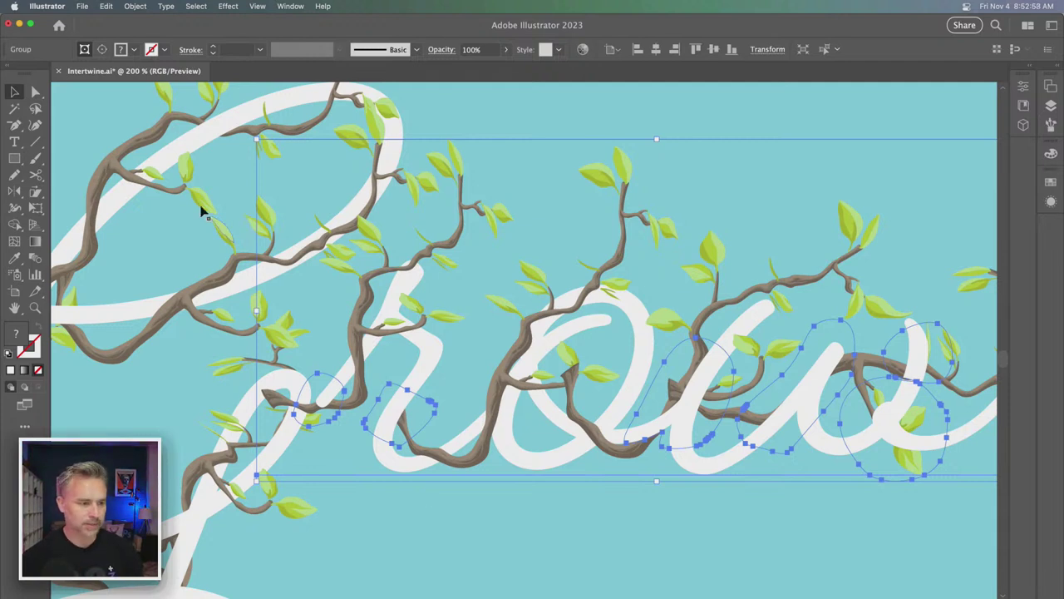
- Reshape the Intertwine overlap zone near the r with Direct Selection
left_click(35, 91)
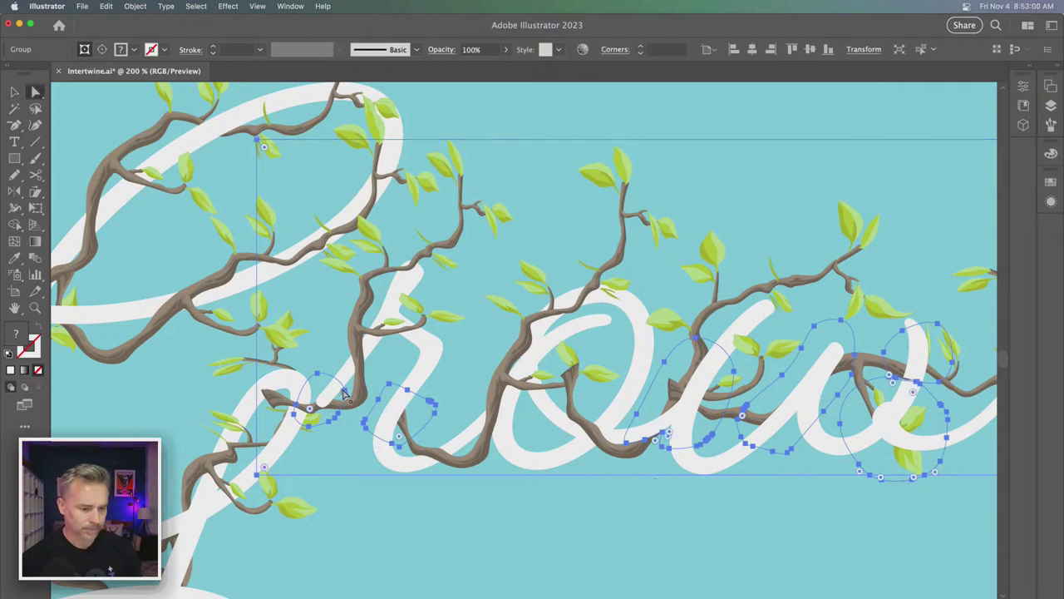
mouse_move(345, 394)
left_mouse_down()
mouse_move(368, 413)
mouse_move(338, 388)
left_mouse_up()
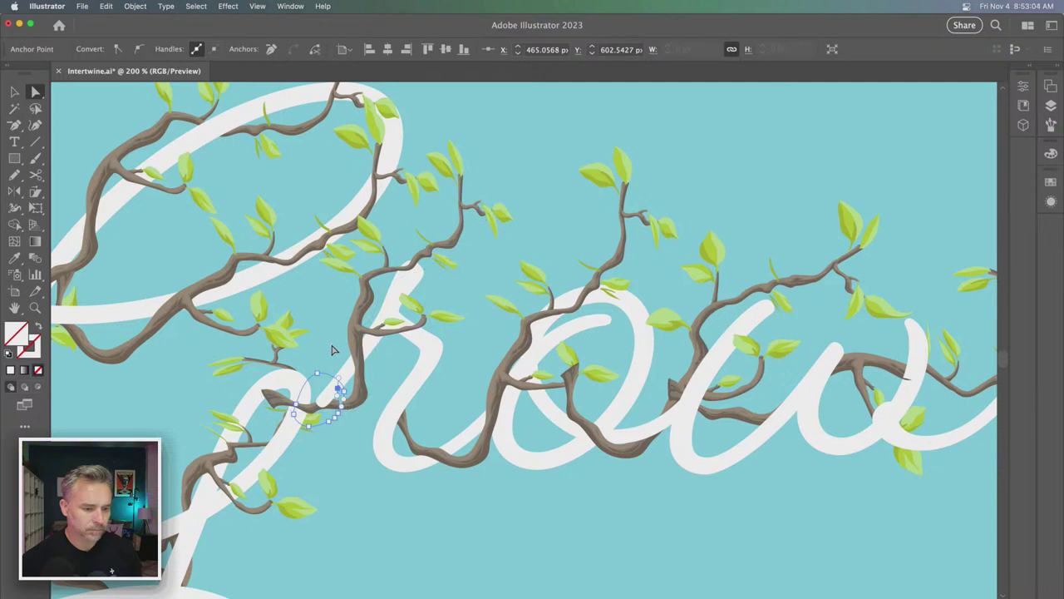
left_click(343, 376)
left_click(323, 332)
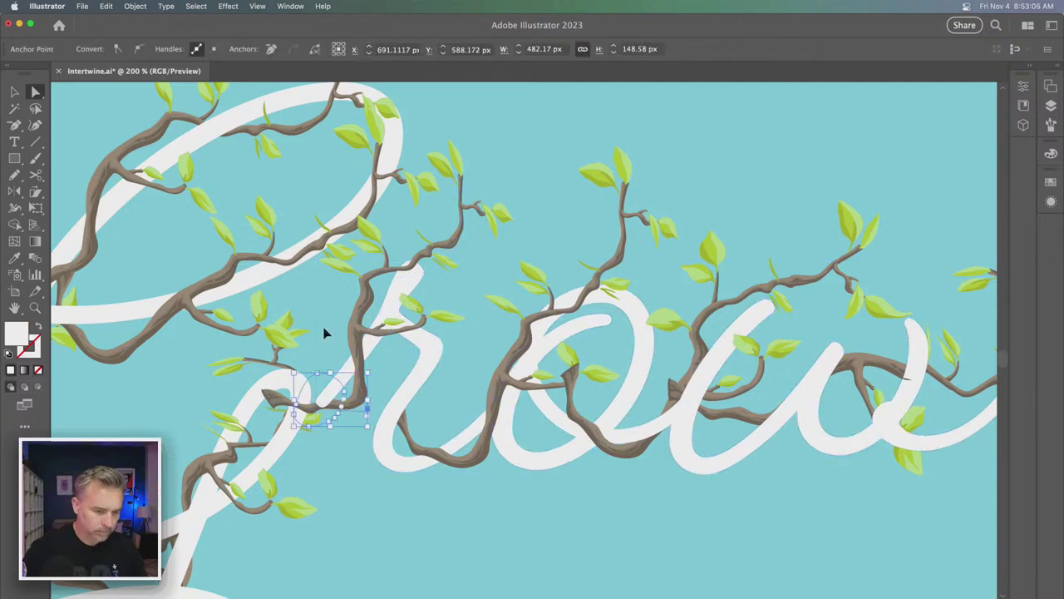
left_click(429, 389)
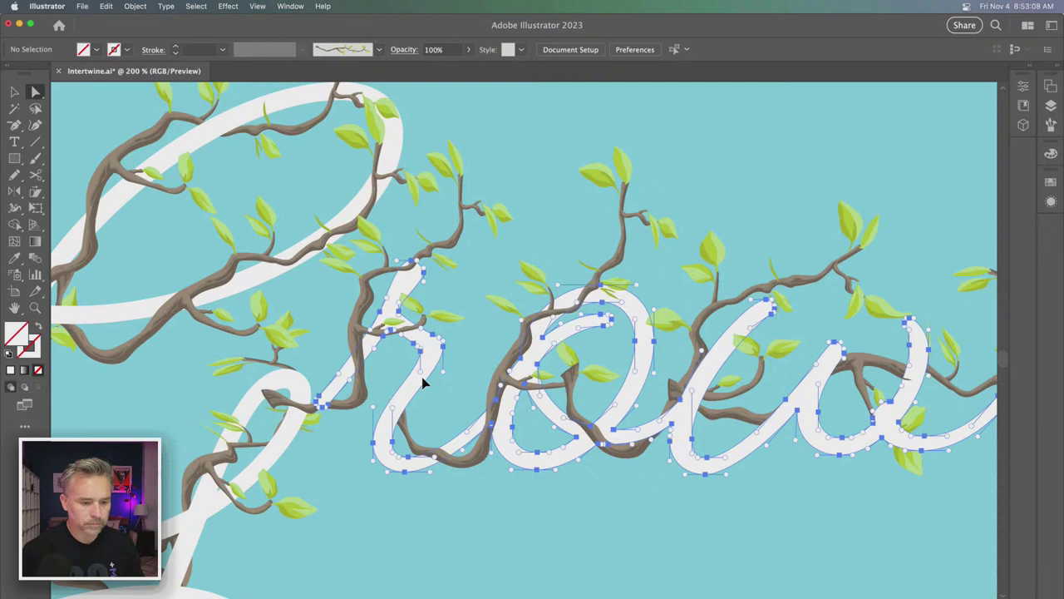
left_click(504, 444)
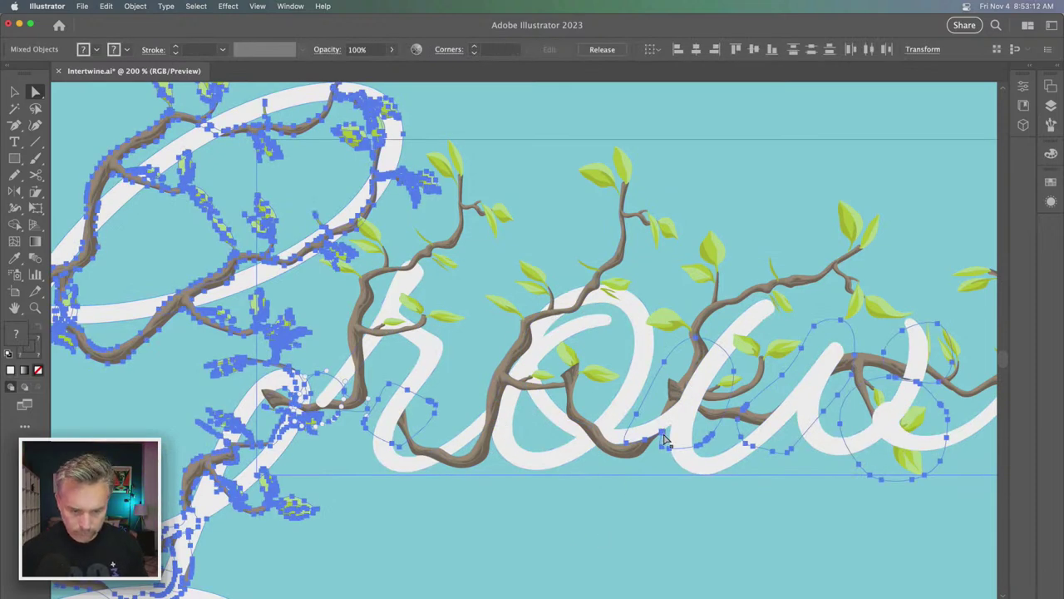
- Reshape the zone where o meets w, check it zoomed in, then reselect the lettering group
left_click_drag(668, 434, 647, 463)
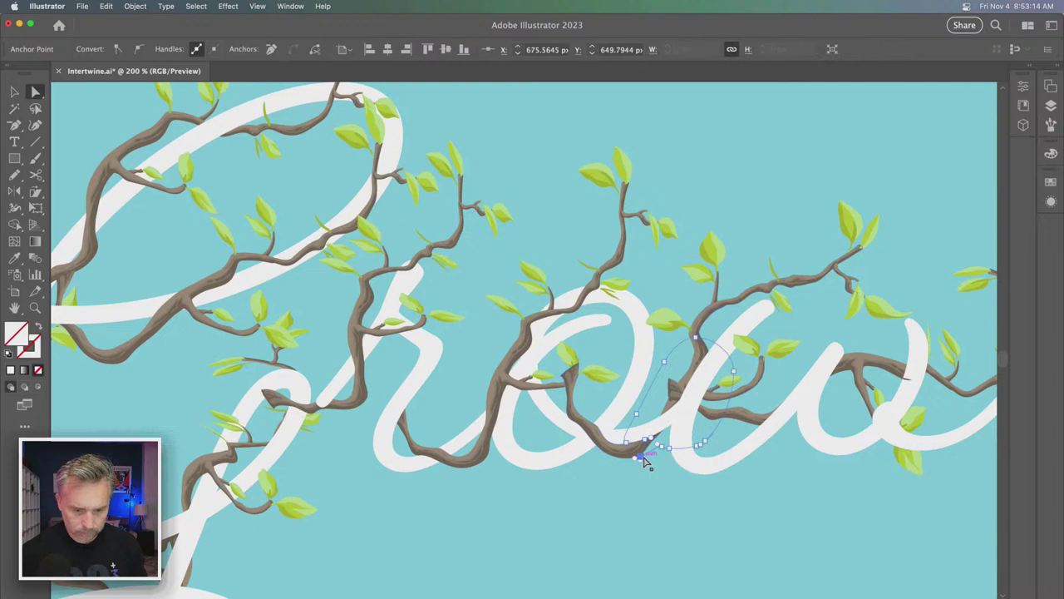
key("super+equal")
key("super+equal")
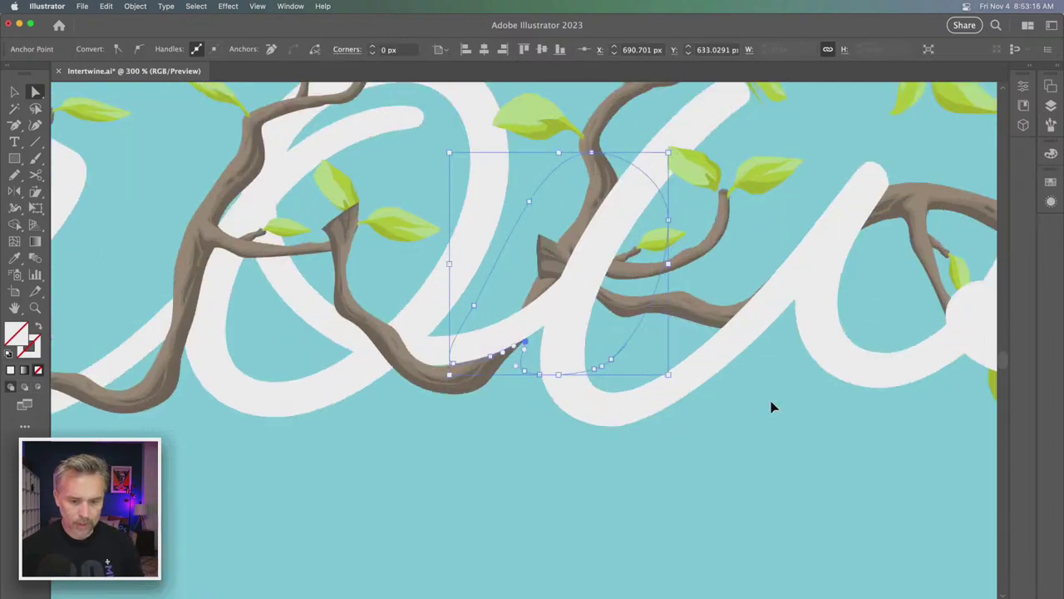
key("super+equal")
left_click(532, 328)
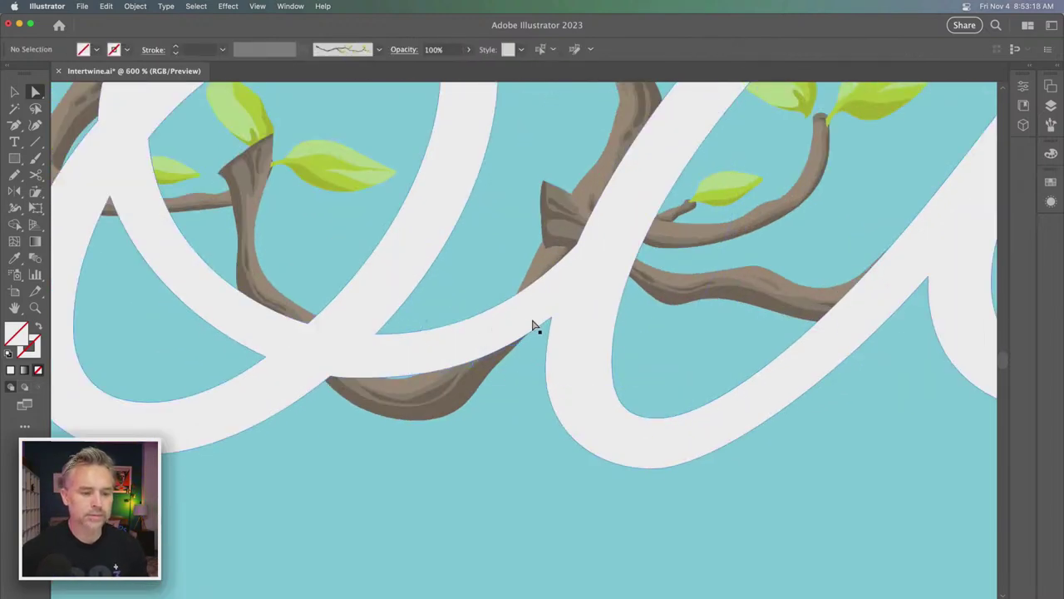
key("super+minus")
key("super+minus")
key("super+minus")
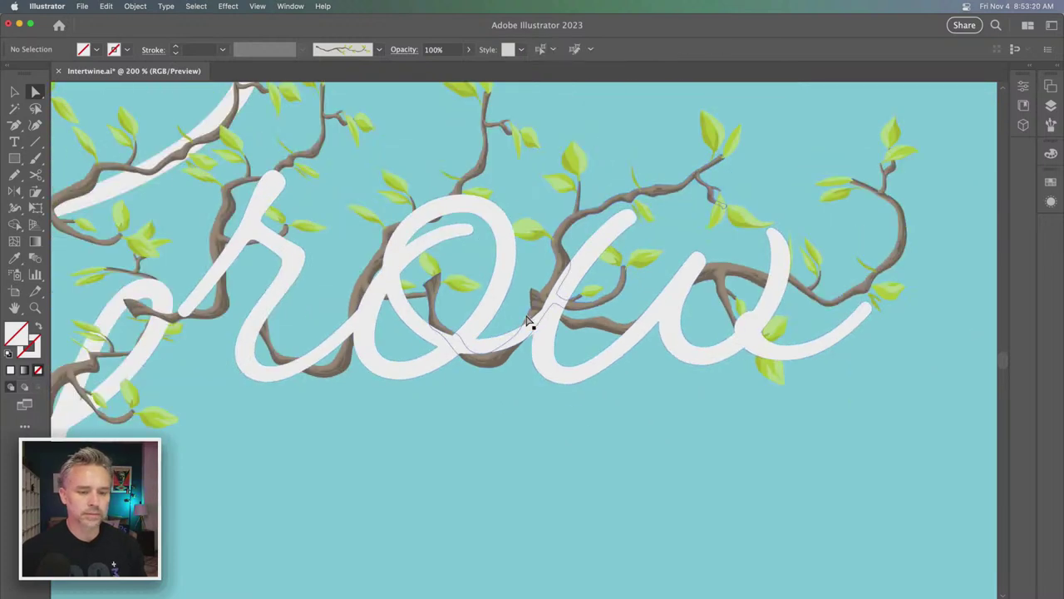
left_click(562, 291)
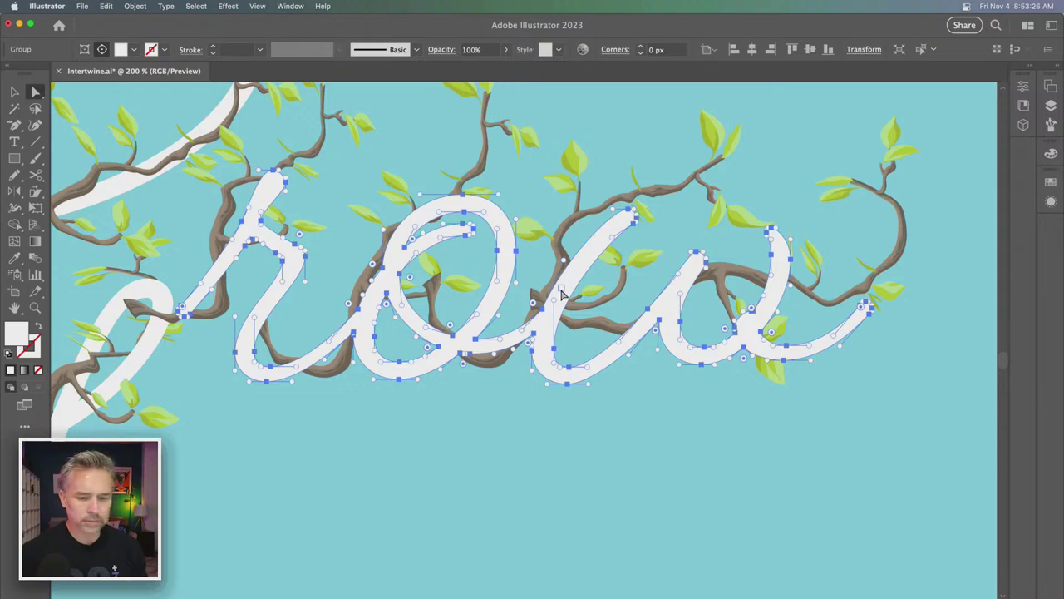
- Select the 'row' Intertwine group, then deselect to preview the woven lettering
left_click(14, 91)
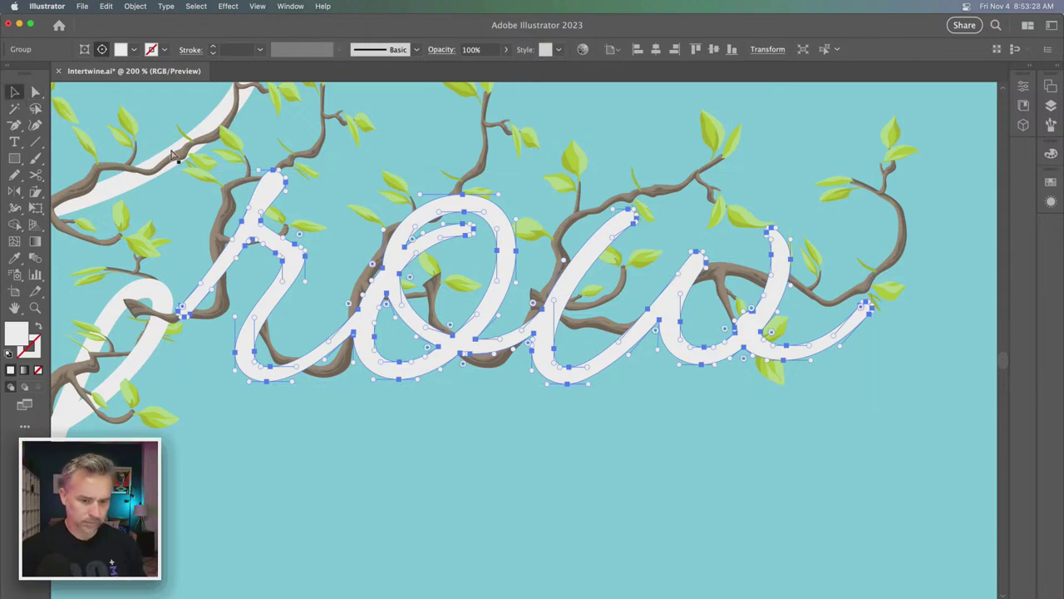
left_click(387, 269)
left_click(386, 269)
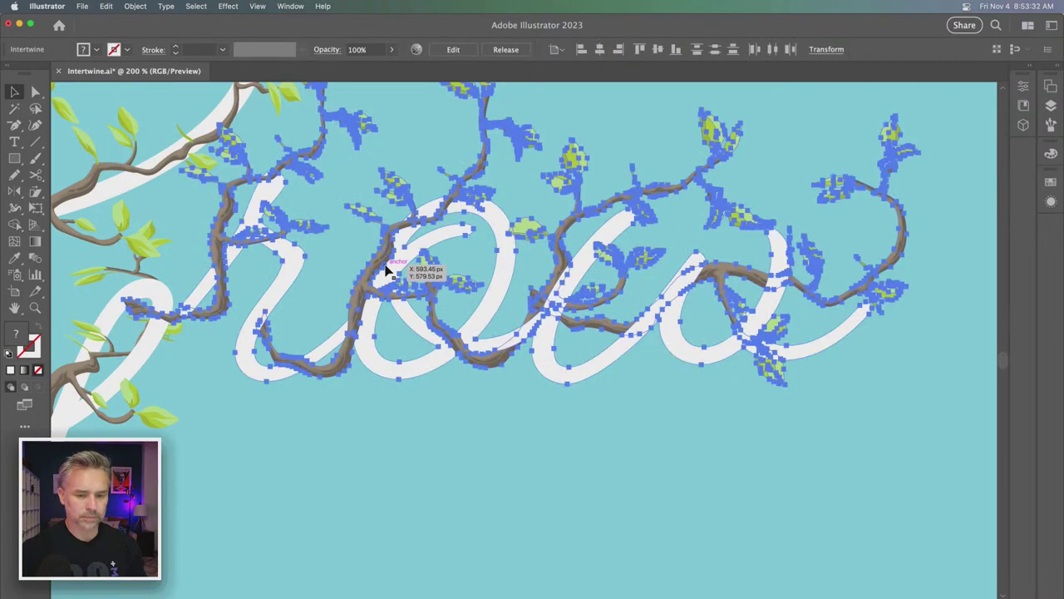
left_click(562, 425)
left_click(374, 295)
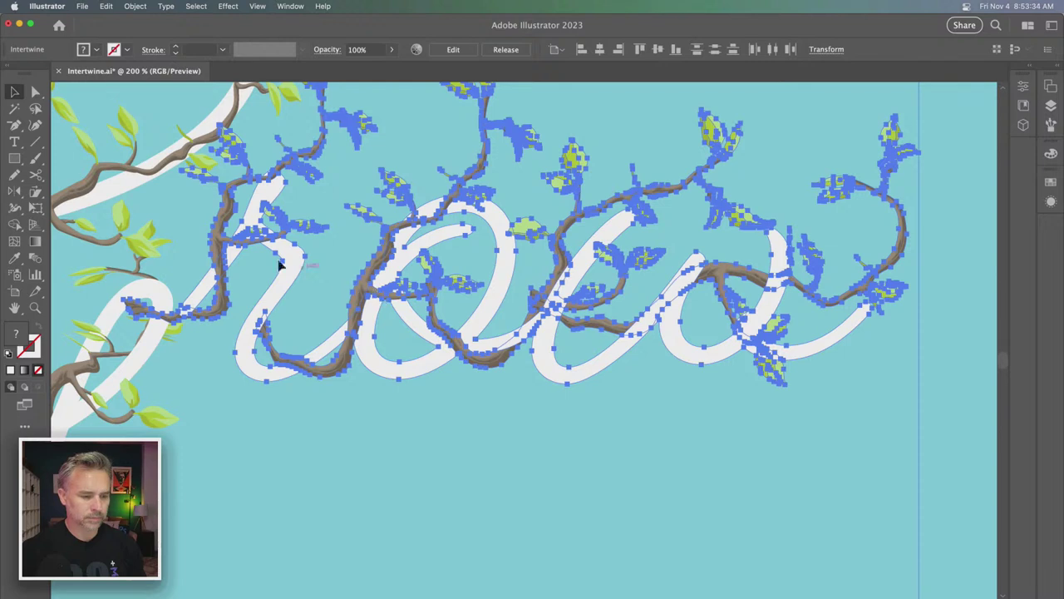
scroll(287, 299, "up", 5)
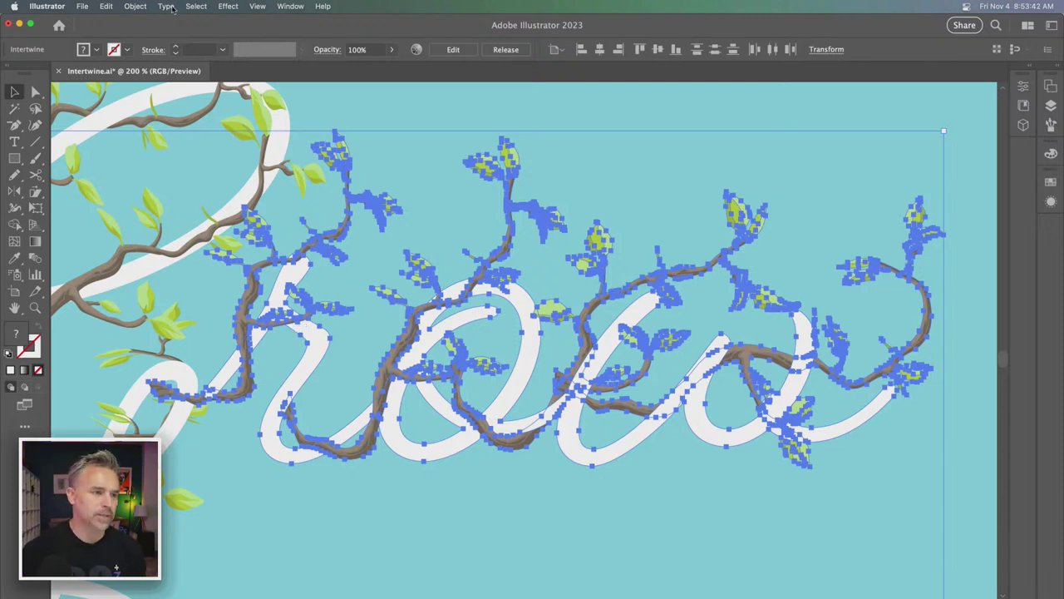
left_click(386, 111)
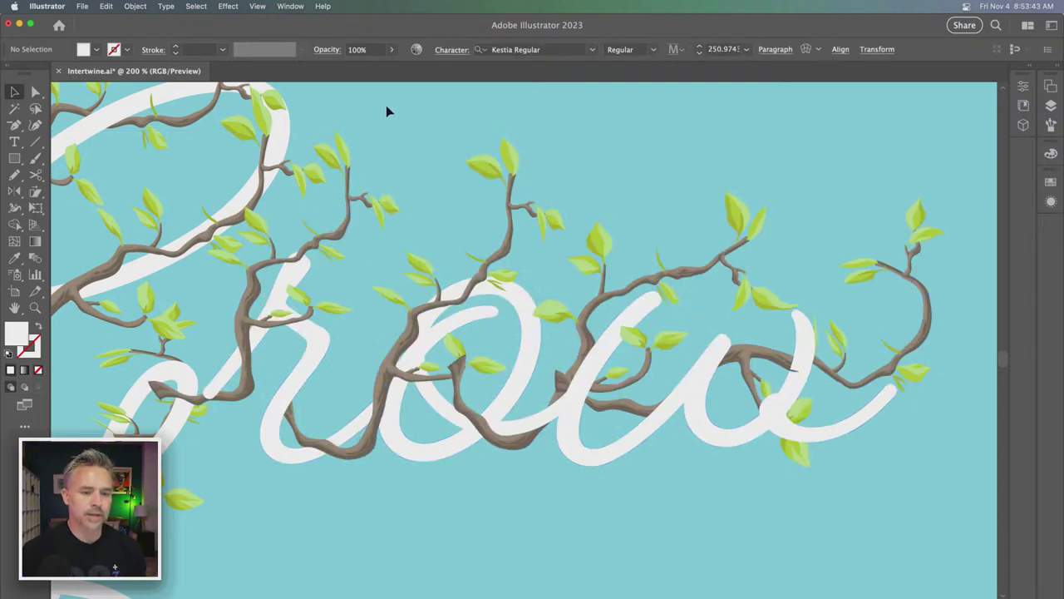
left_click(311, 250)
mouse_move(292, 219)
left_mouse_down()
mouse_move(60, 202)
mouse_move(363, 240)
mouse_move(291, 243)
left_mouse_up()
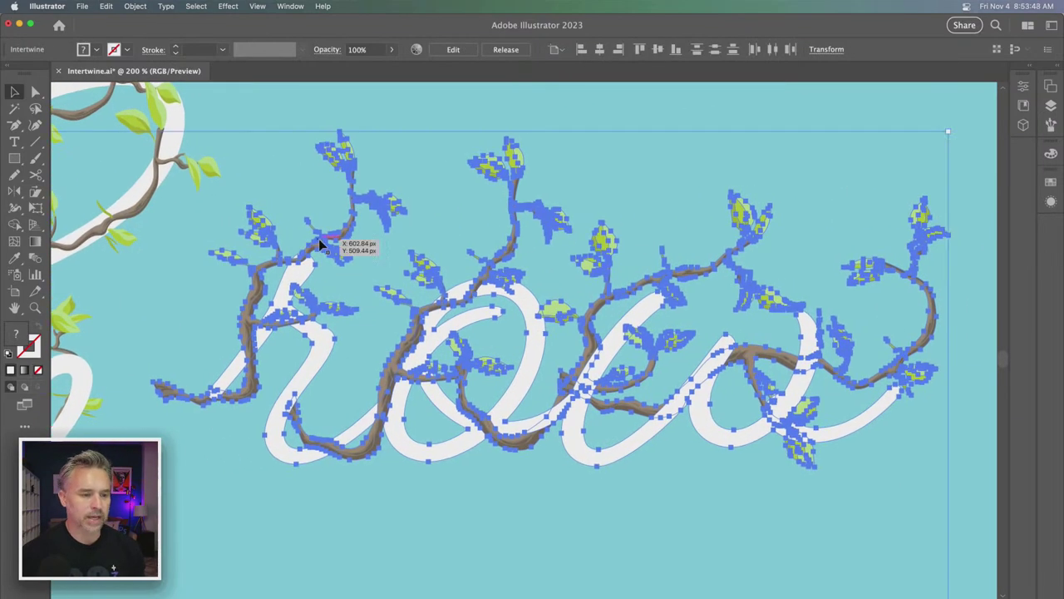
left_click(281, 121)
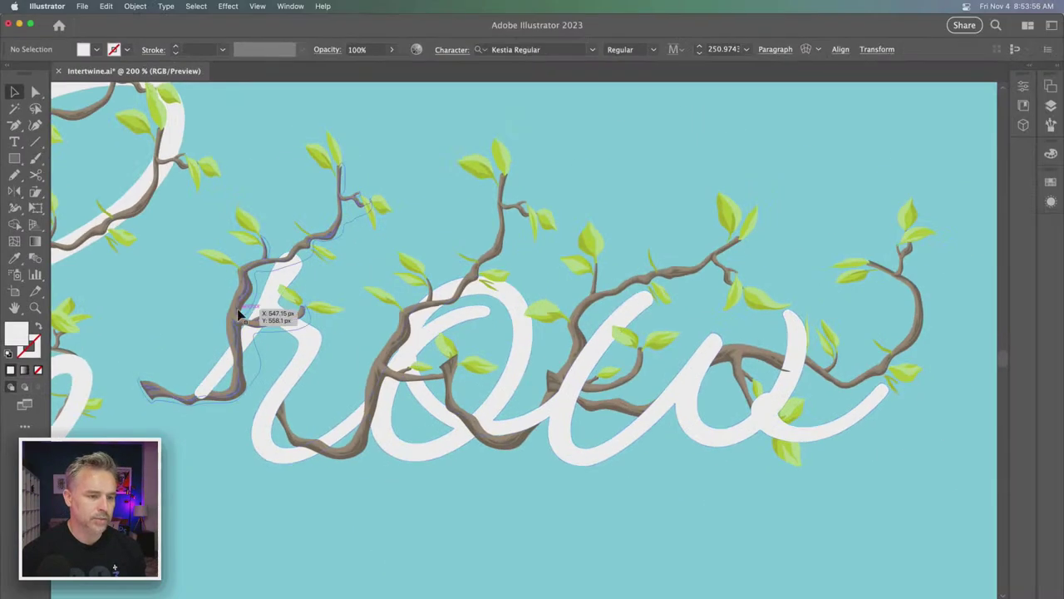
- Expand the appearance of the vine artwork via Object > Expand Appearance
left_click(264, 306)
left_click(134, 7)
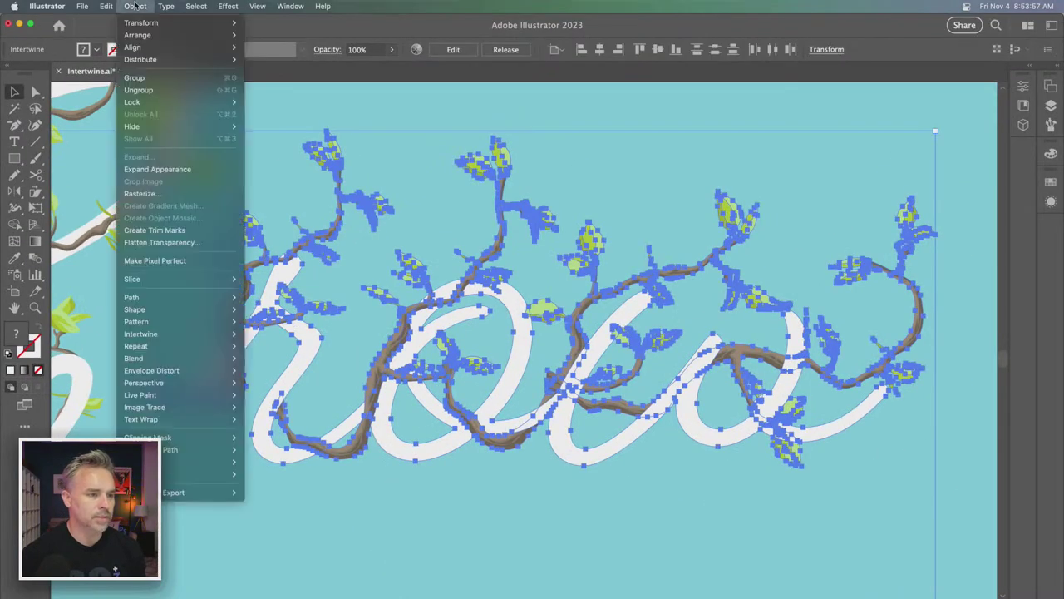
left_click(135, 172)
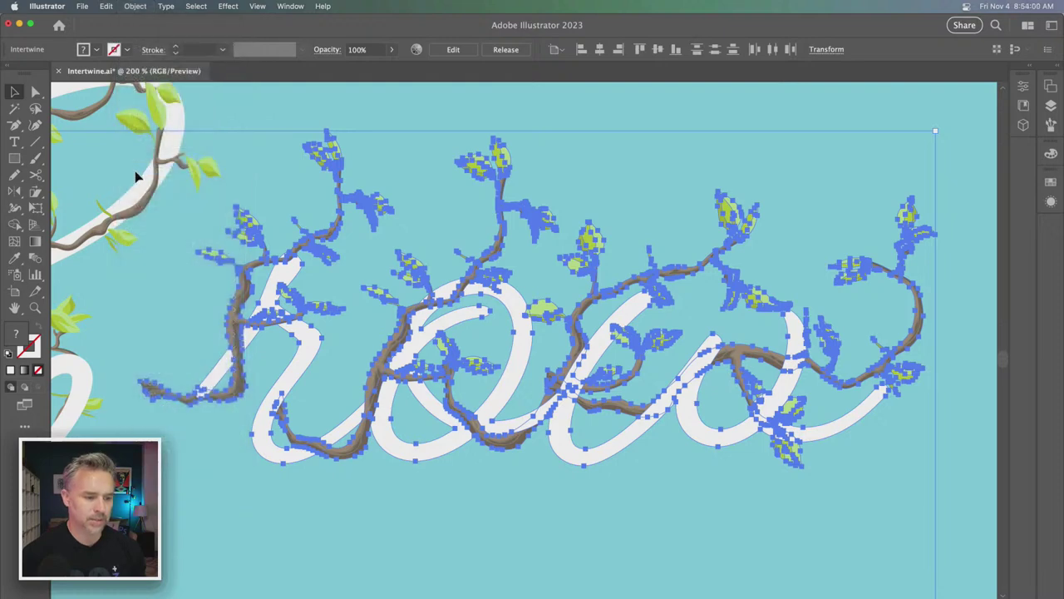
left_click(154, 308)
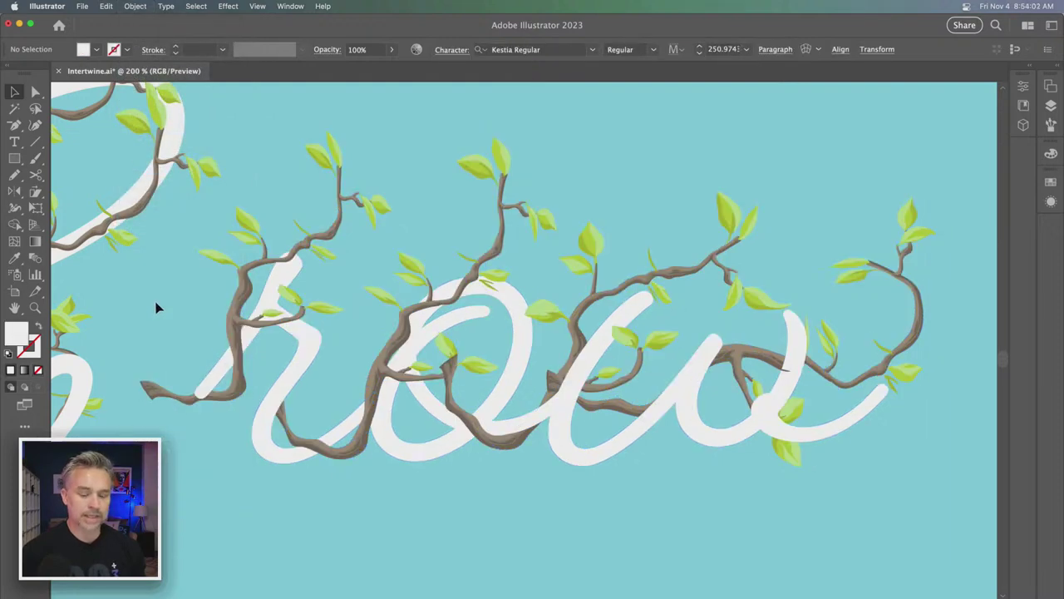
- With Direct Selection, pick out the white letterform and the brown vine on the r
left_click(202, 389)
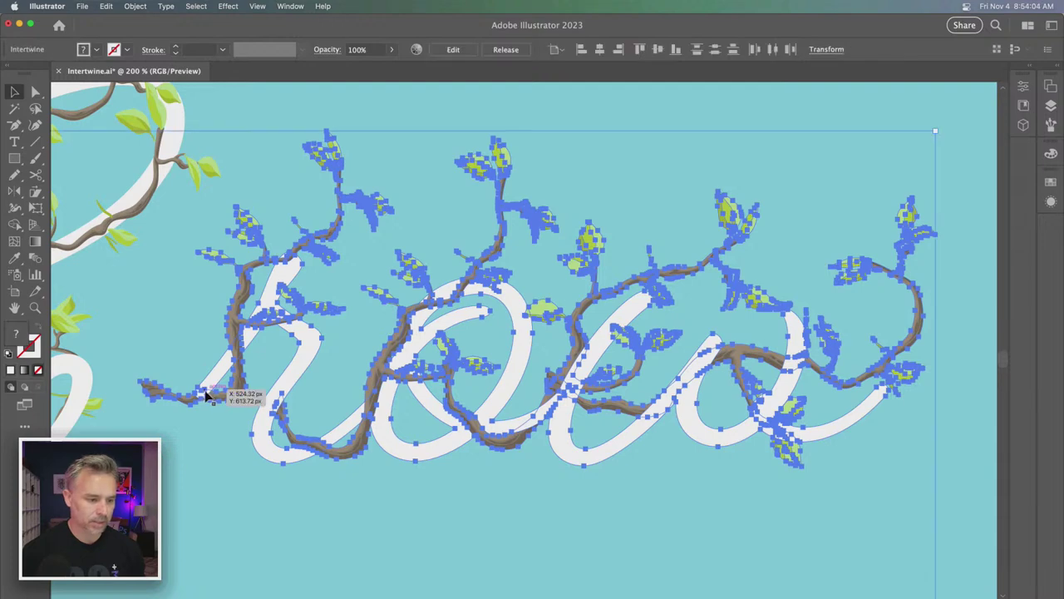
left_click(36, 91)
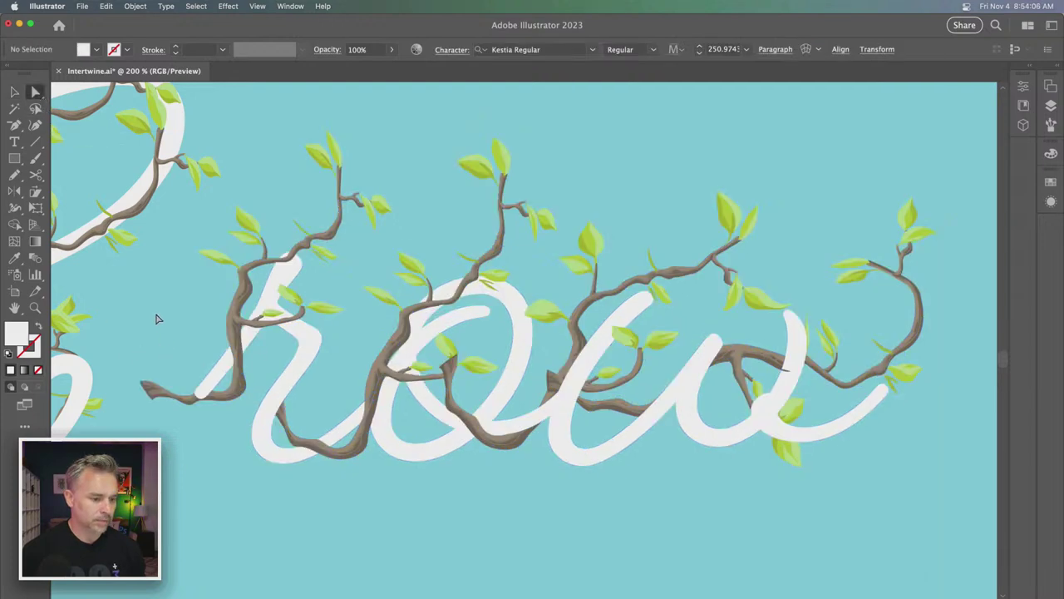
left_click_drag(154, 319, 275, 443)
left_click(197, 333)
left_click(218, 372)
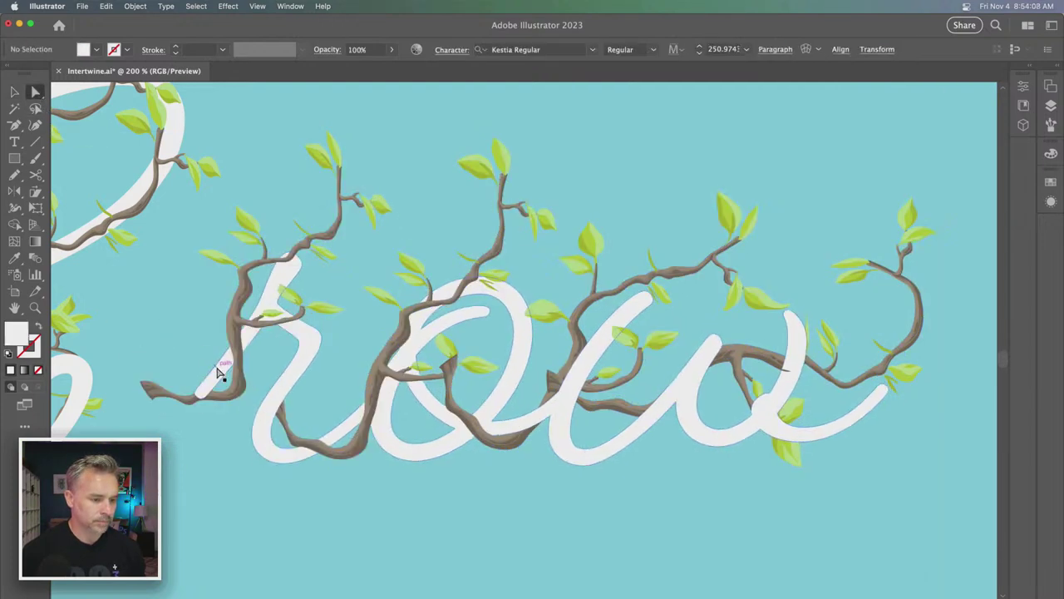
left_click(176, 400)
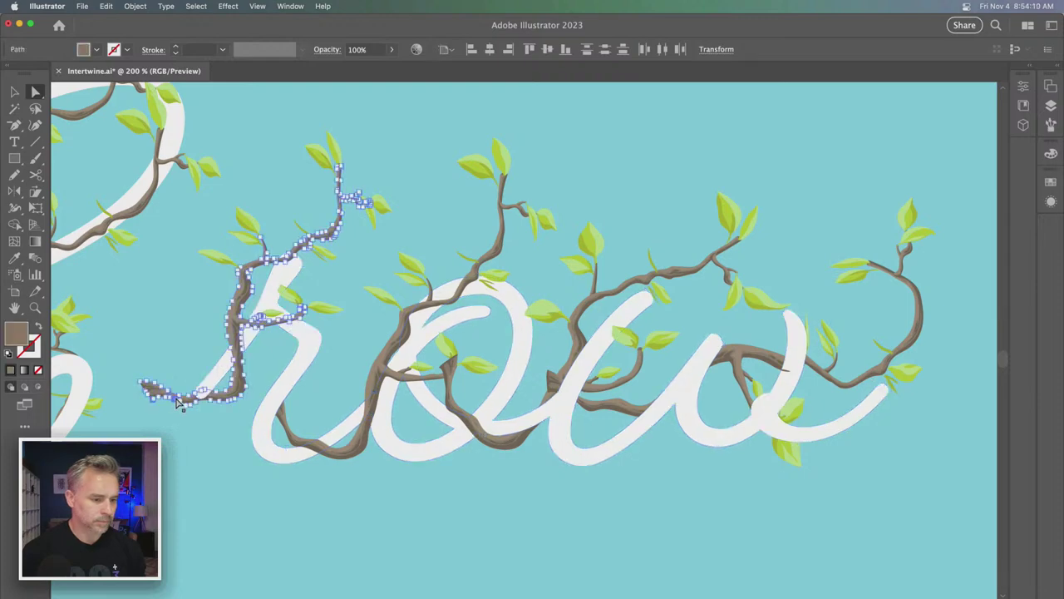
- Zoom in on the vine and r letter curve, then zoom back out
key("ctrl+plus")
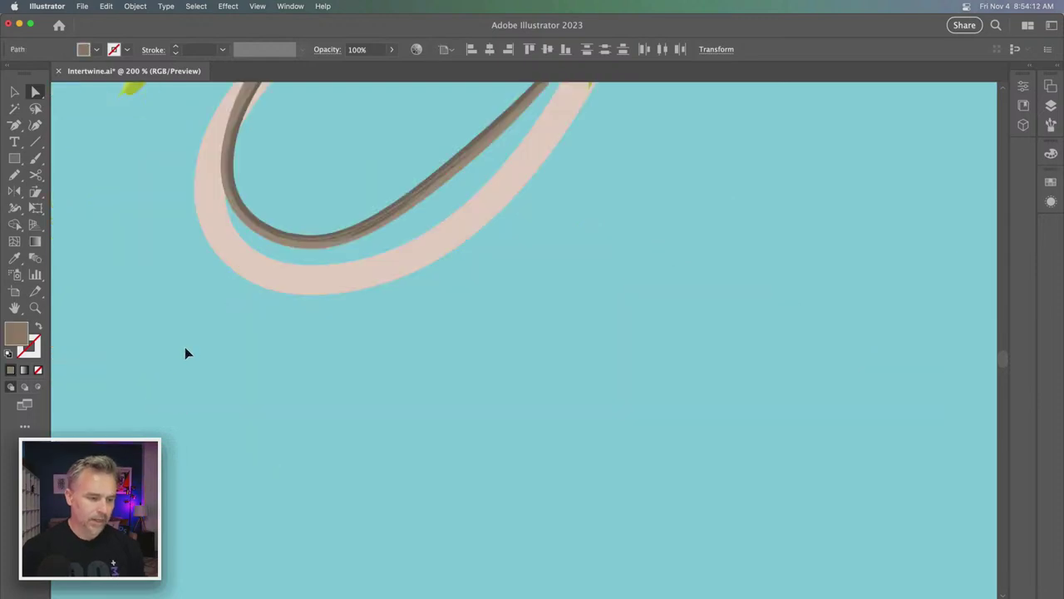
key("ctrl+plus")
left_click_drag(178, 247, 710, 557)
key("ctrl+minus")
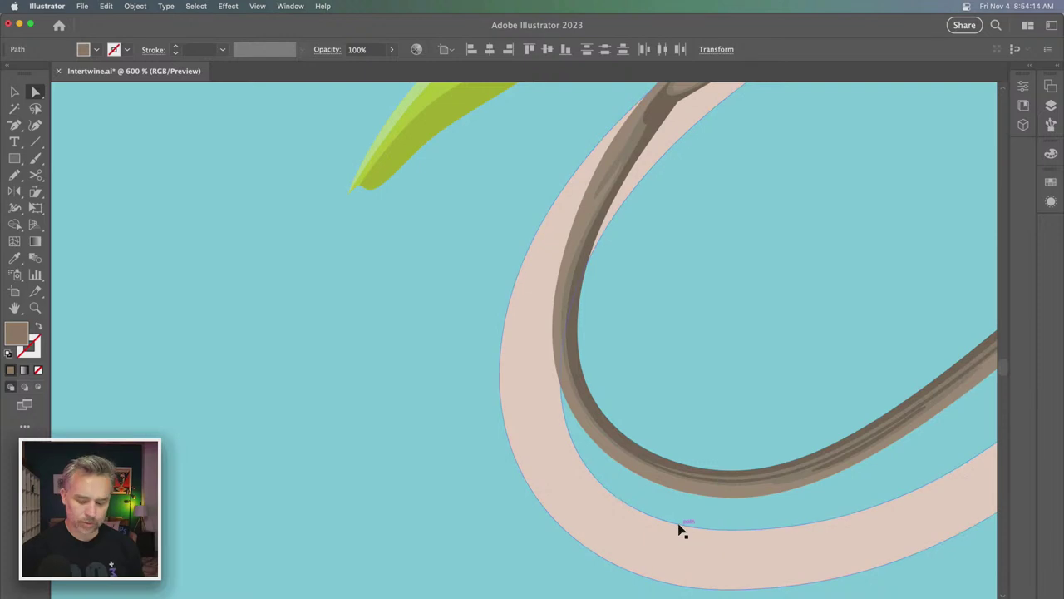
key("ctrl+minus")
key("ctrl+minus")
key("ctrl+minus")
key("ctrl+minus")
key("ctrl+minus")
key("ctrl+minus")
key("ctrl+minus")
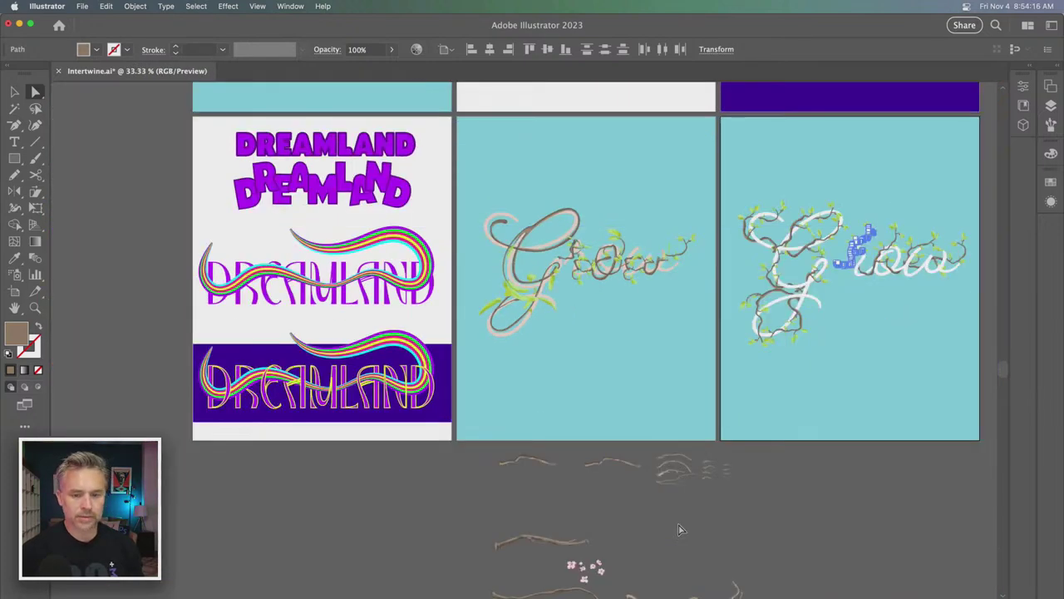
scroll(694, 446, "right", 10)
scroll(694, 445, "up", 2)
- Preview the intertwined Grow artwork and select the right-hand Grow artwork
left_click(15, 92)
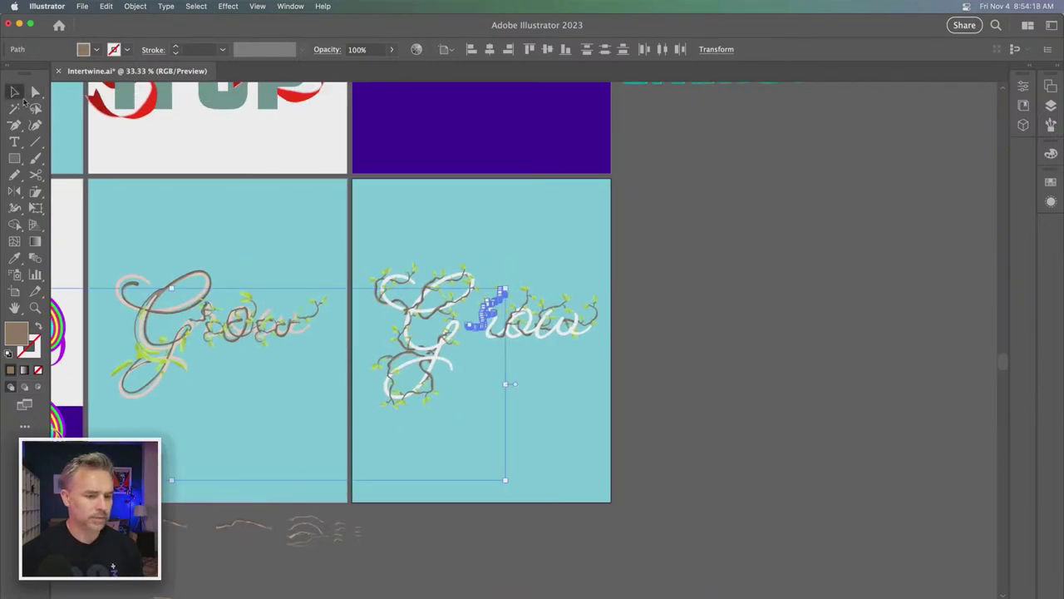
left_click(499, 316)
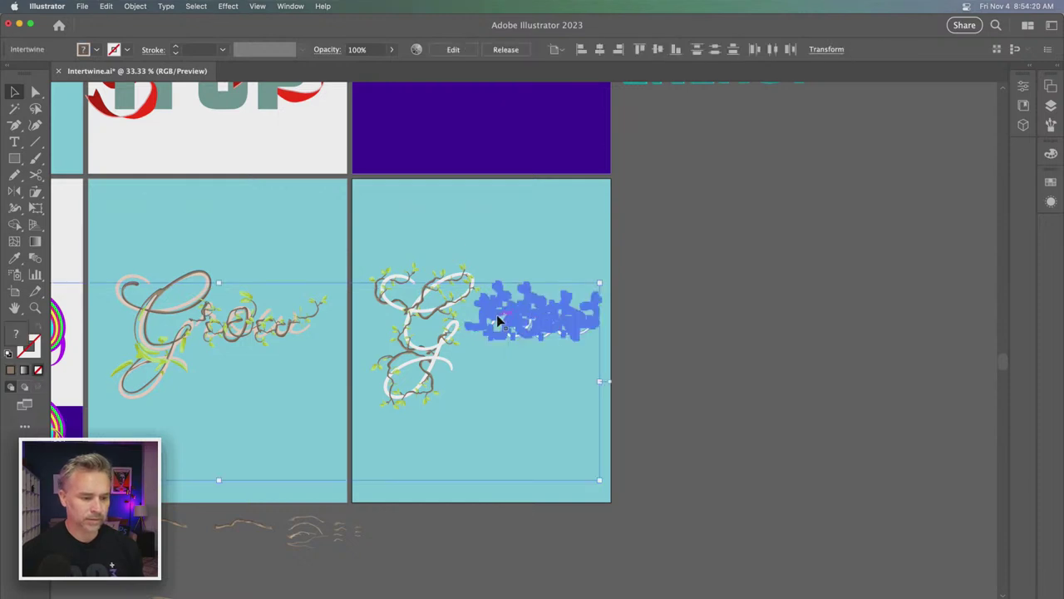
scroll(251, 296, "left", 12)
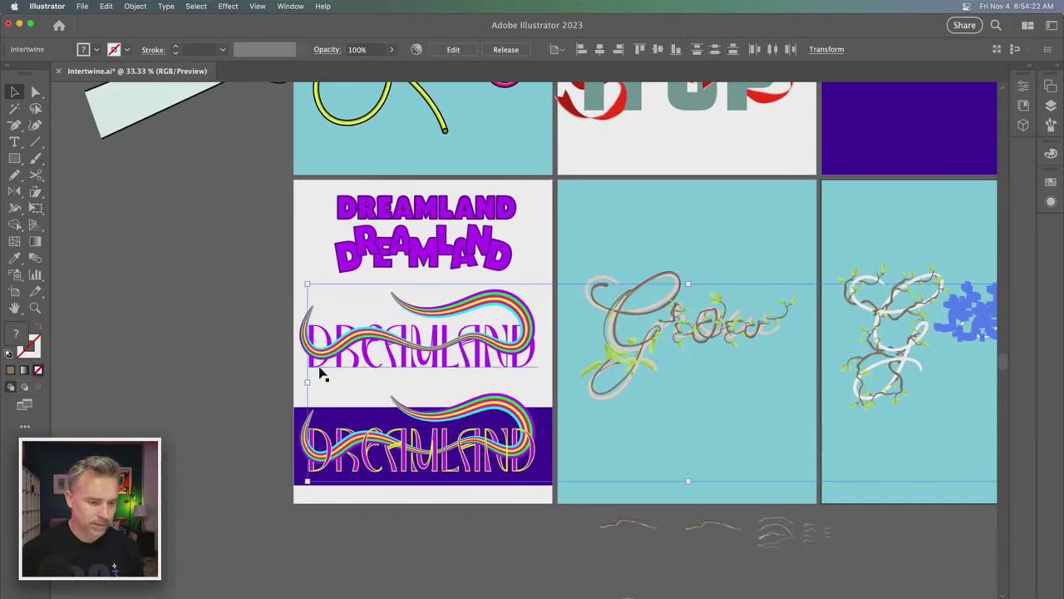
left_click(233, 370)
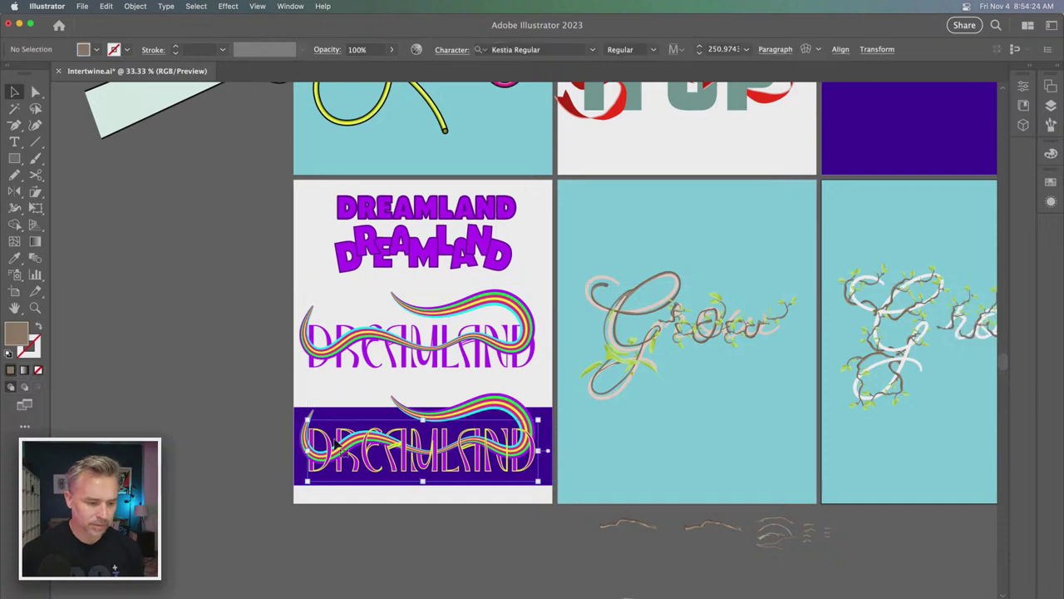
scroll(698, 415, "right", 15)
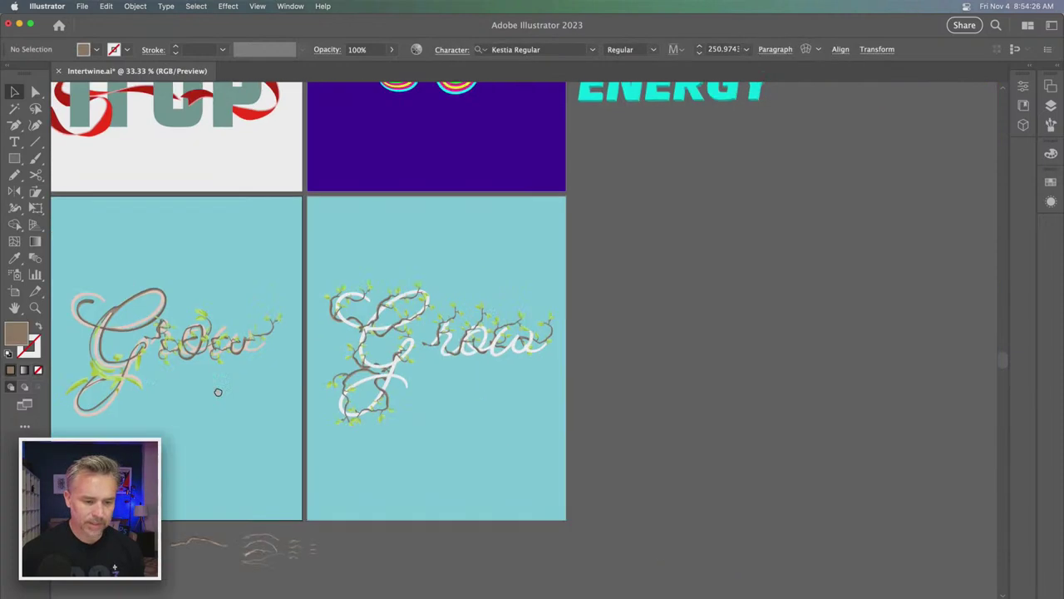
left_click(377, 341)
- Shift the vine-wrapped 'row' letters slightly left
key("super+plus")
key("super+plus")
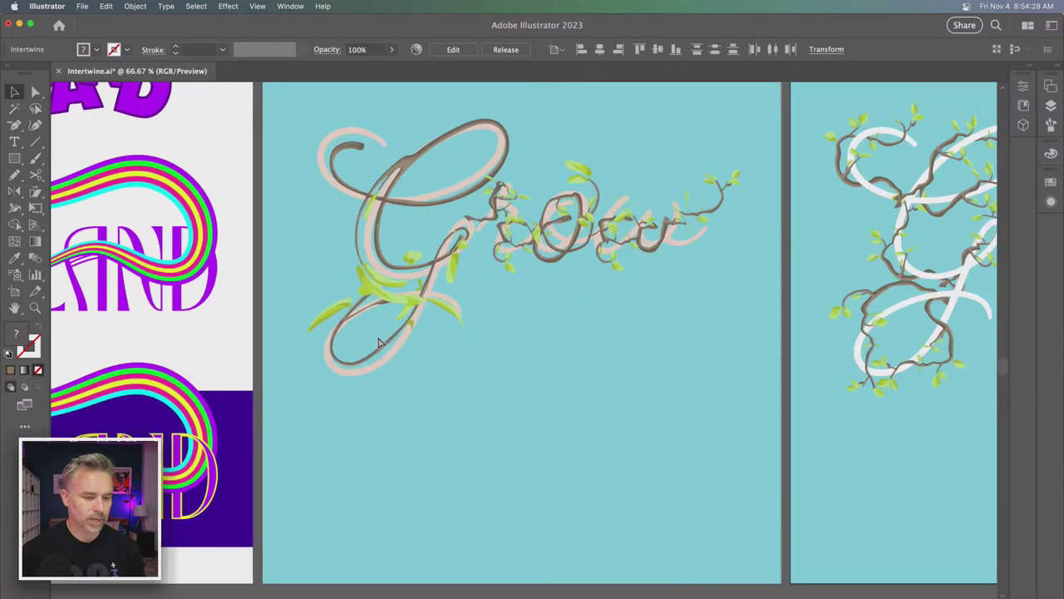
key("super+plus")
scroll(335, 442, "right", 10)
scroll(422, 395, "right", 8)
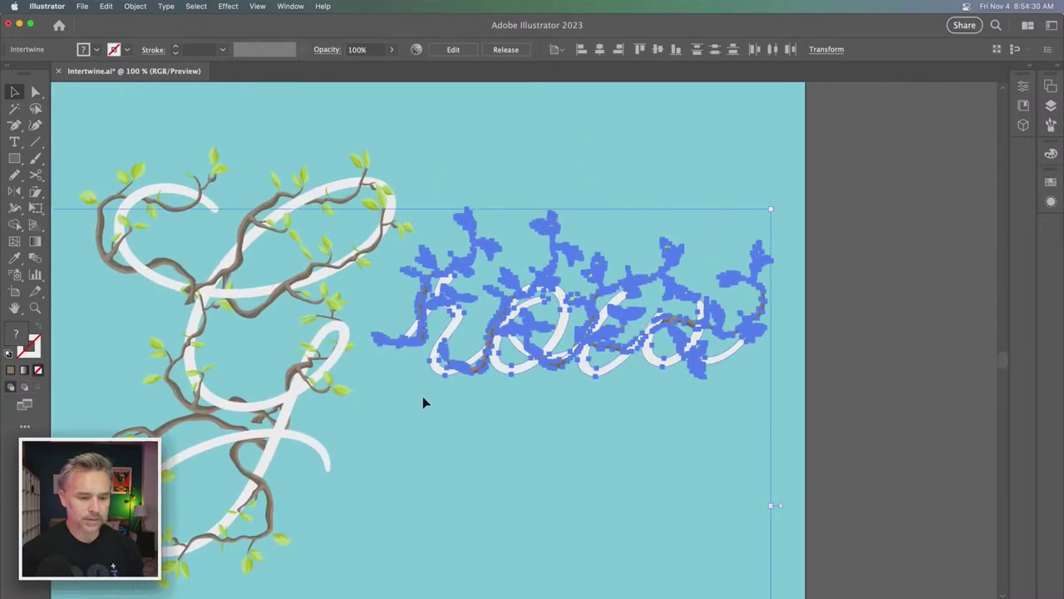
left_click(423, 396)
left_click(413, 339)
left_click_drag(413, 337, 388, 333)
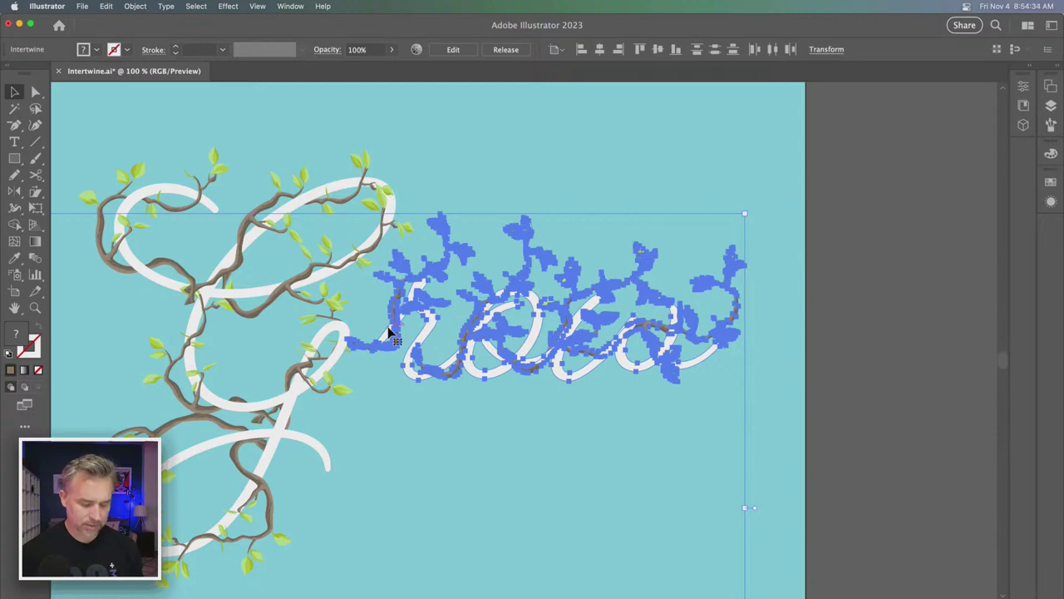
- Reposition the 'row' letters group back onto the right Grow artboard
key("ctrl+minus")
key("ctrl+minus")
key("ctrl+minus")
key("ctrl+minus")
key("ctrl+minus")
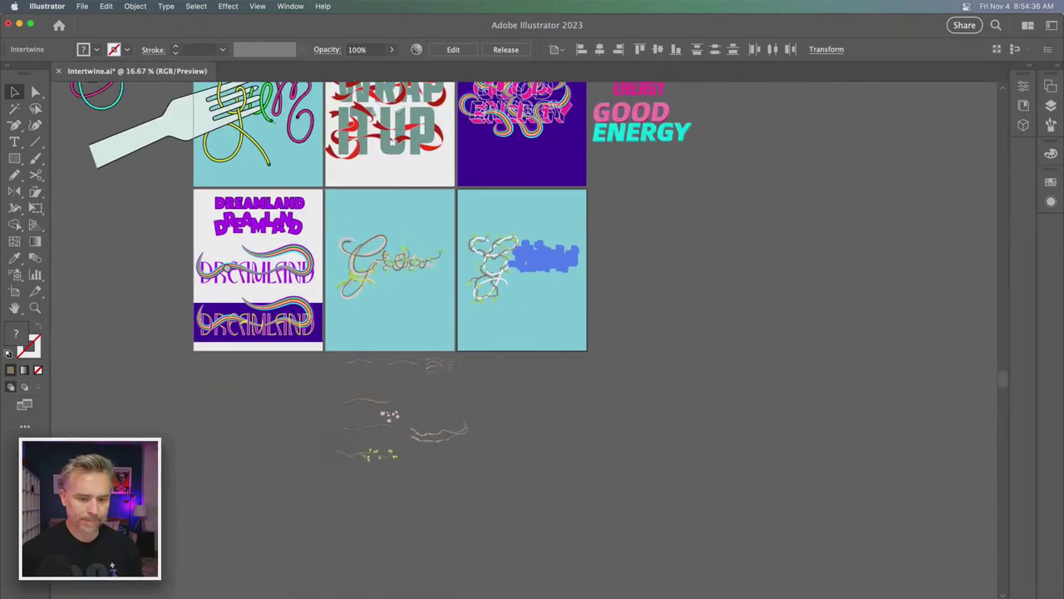
mouse_move(499, 236)
left_mouse_down()
mouse_move(850, 399)
mouse_move(178, 434)
mouse_move(629, 407)
left_mouse_up()
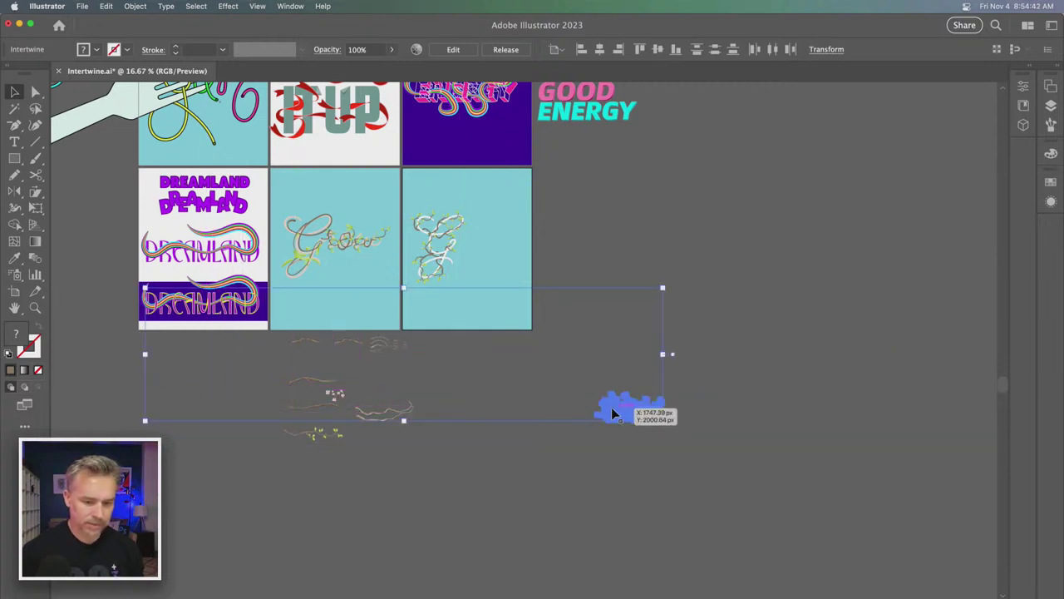
left_click(515, 350)
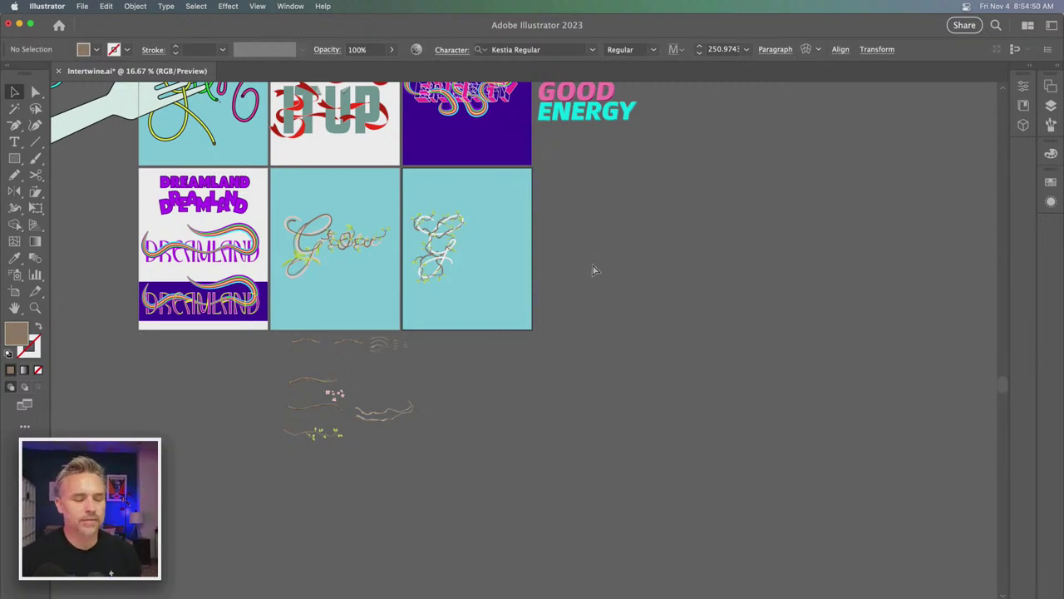
left_click_drag(523, 342, 480, 251)
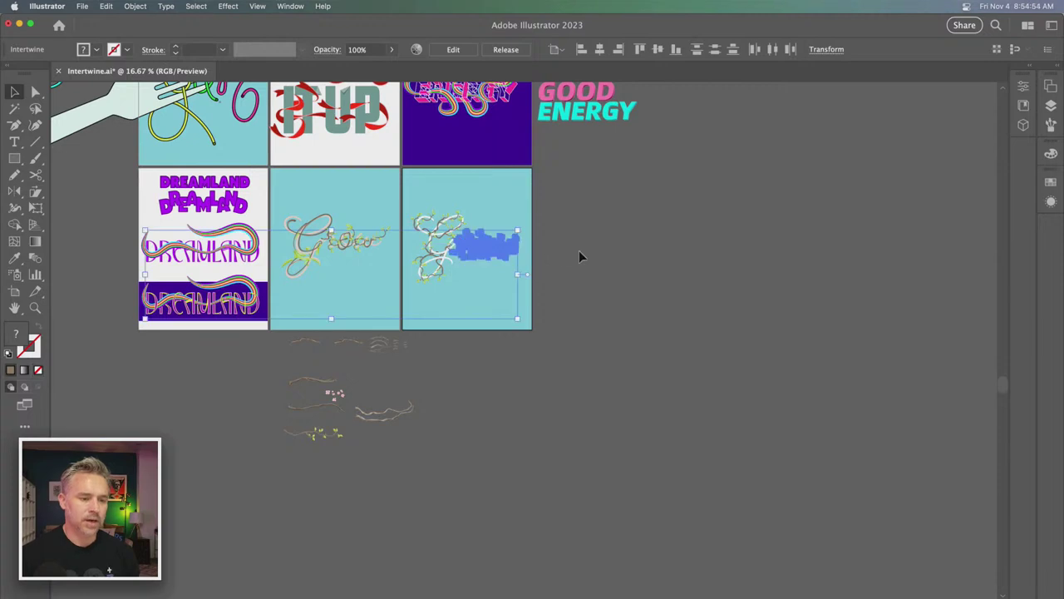
left_click(586, 255)
- Delete the older Grow artwork from the middle artboard
left_click_drag(280, 201, 388, 297)
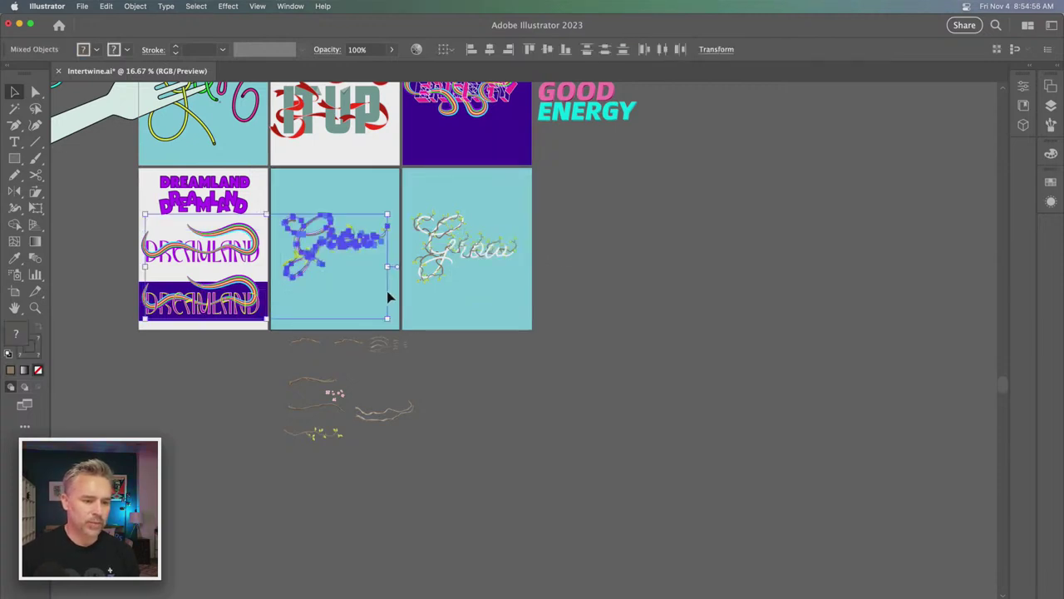
key("Delete")
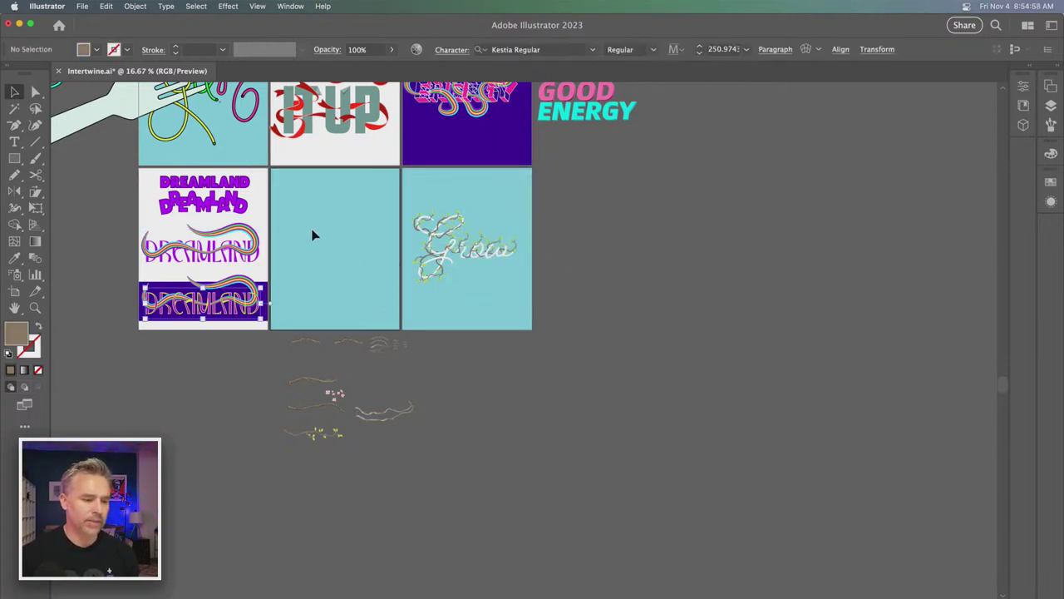
key("super+equal")
mouse_move(641, 261)
left_mouse_down()
mouse_move(328, 411)
mouse_move(394, 456)
left_mouse_up()
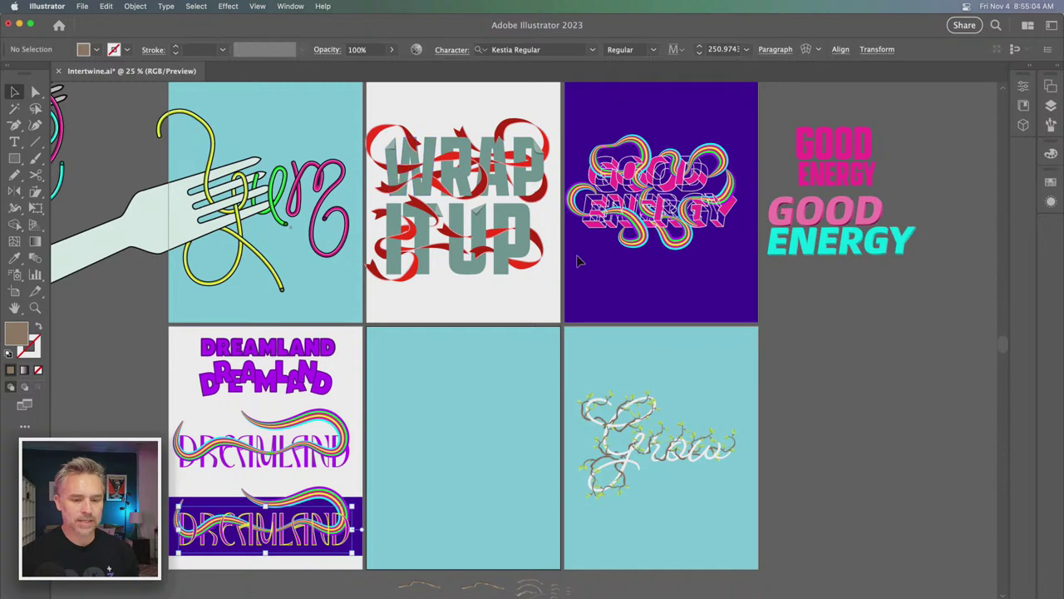
- Move the WRAP IT UP artwork down onto the bottom-middle artboard
left_click(719, 263)
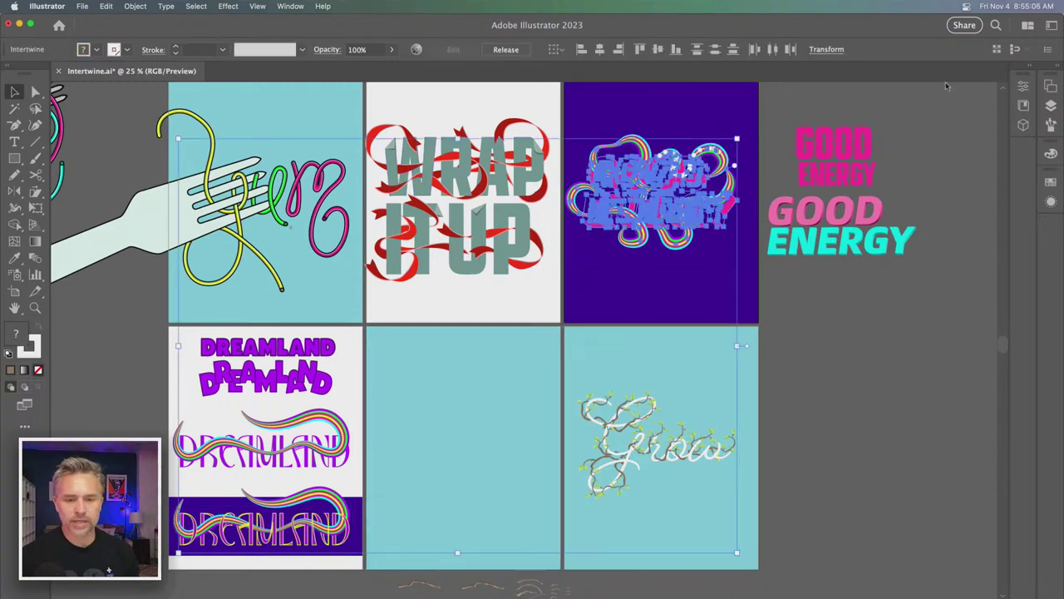
left_click(1059, 66)
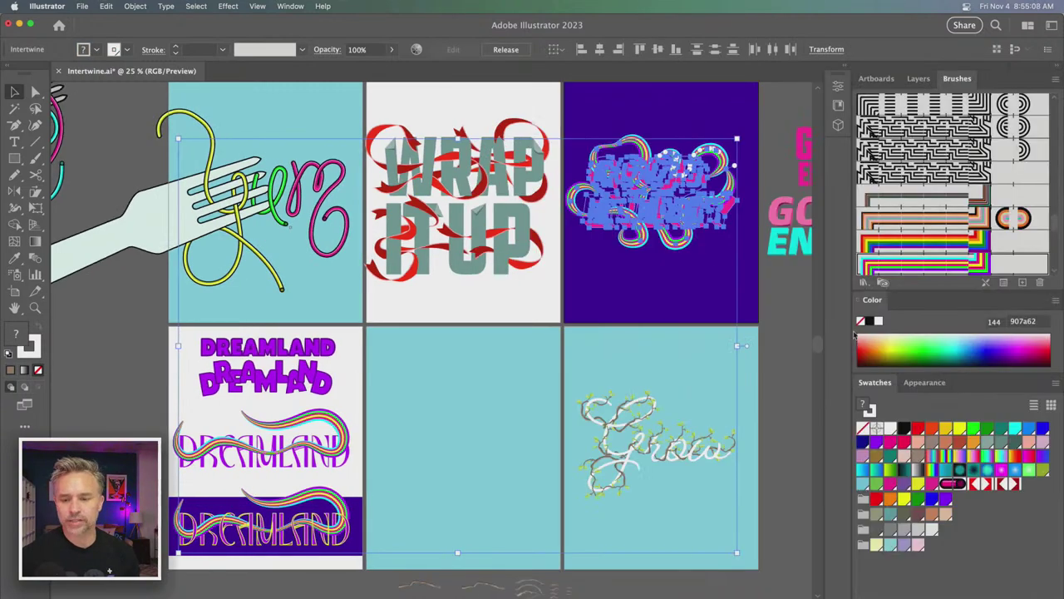
left_click(918, 78)
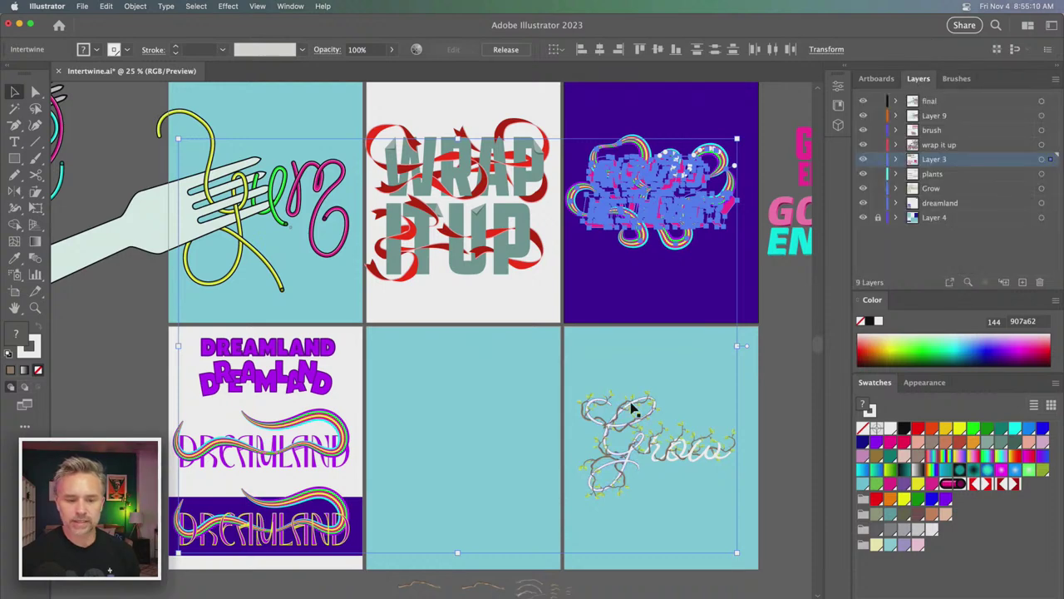
left_click(636, 335)
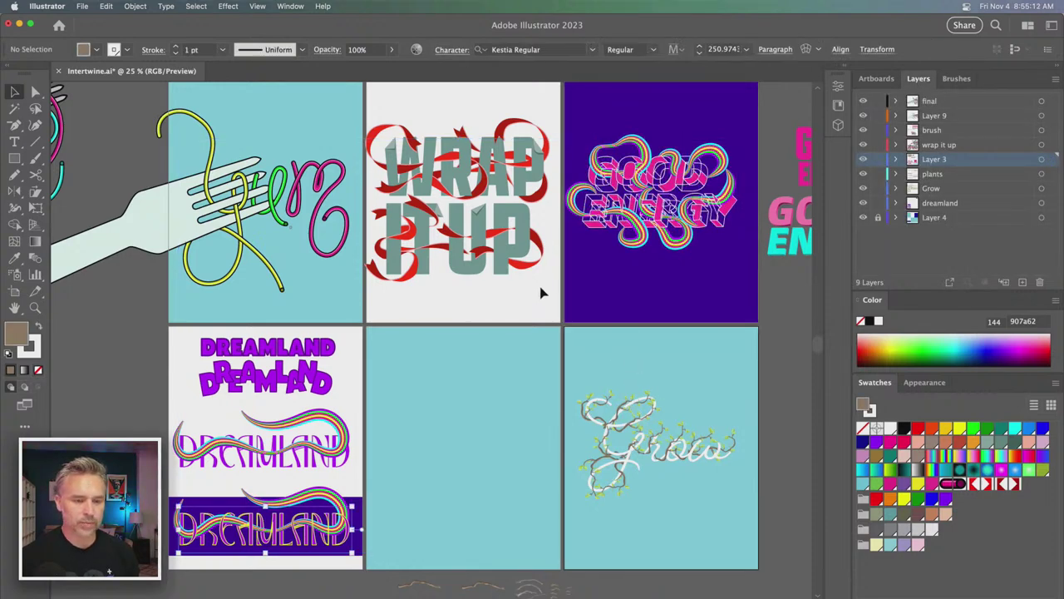
left_click(394, 119)
left_click_drag(402, 143, 407, 397)
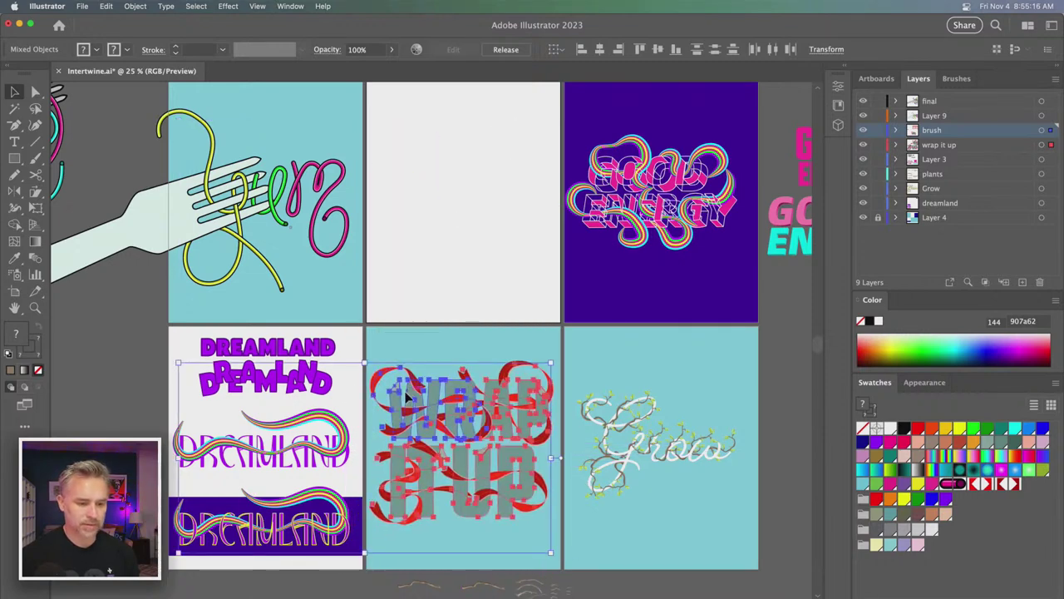
left_click(440, 322)
- Unlock Layer 4 and delete that artboard's teal background rectangle
left_click(877, 217)
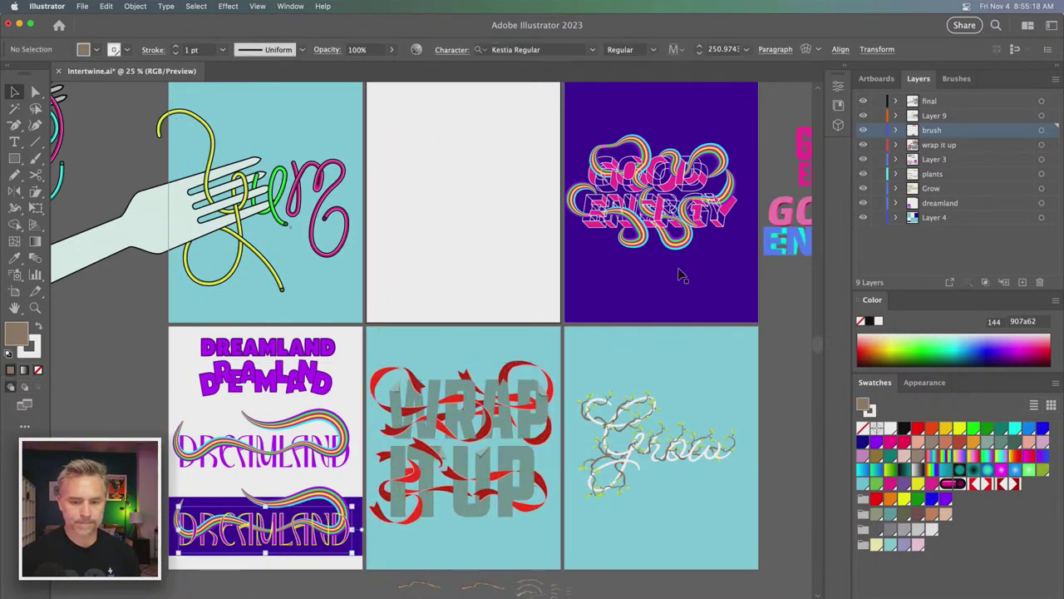
left_click(430, 344)
key("Delete")
scroll(432, 321, "down", 3)
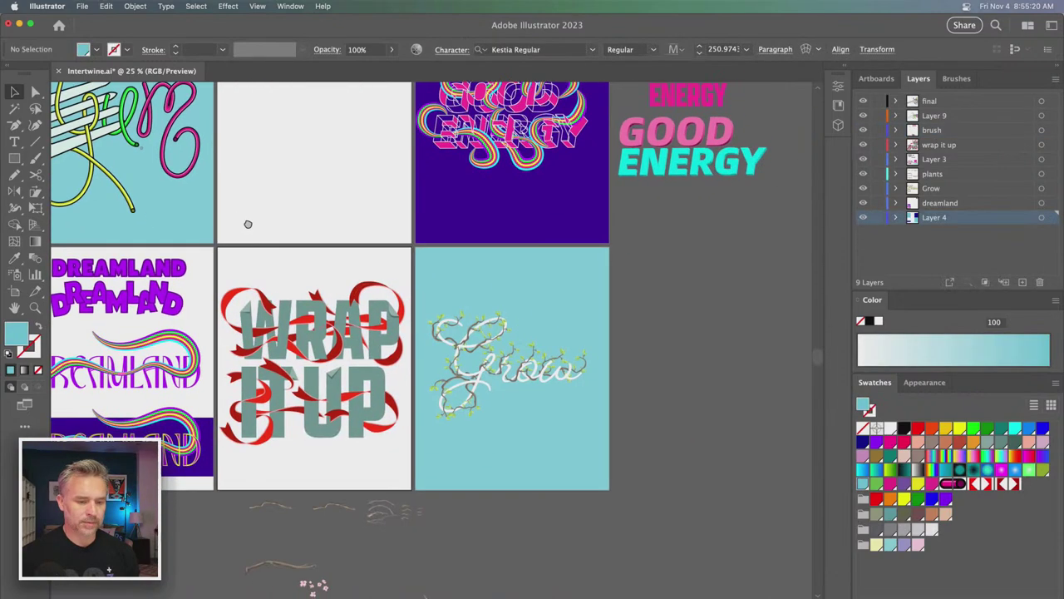
key("super+equal")
- Snap the Grow artboard's teal background flush with its artboard edges
scroll(245, 226, "right", 10)
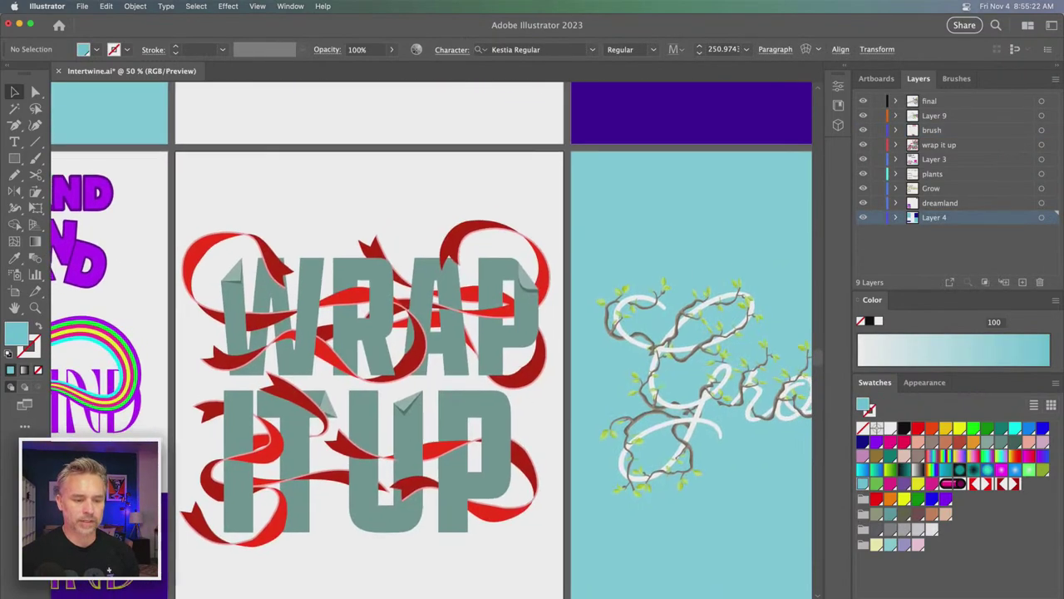
scroll(245, 226, "up", 3)
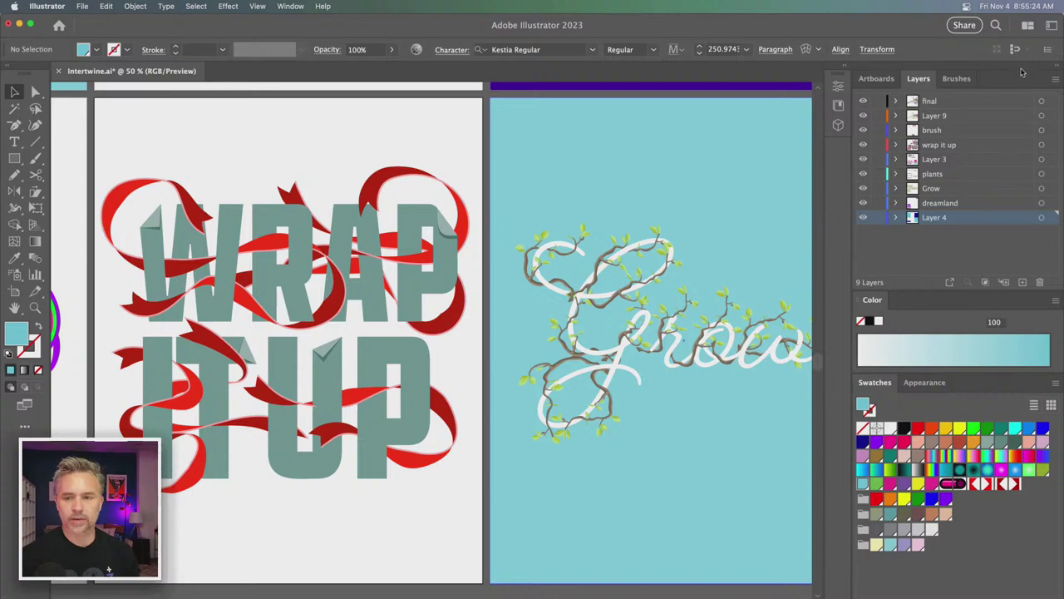
left_click(1055, 68)
left_click_drag(508, 165, 511, 155)
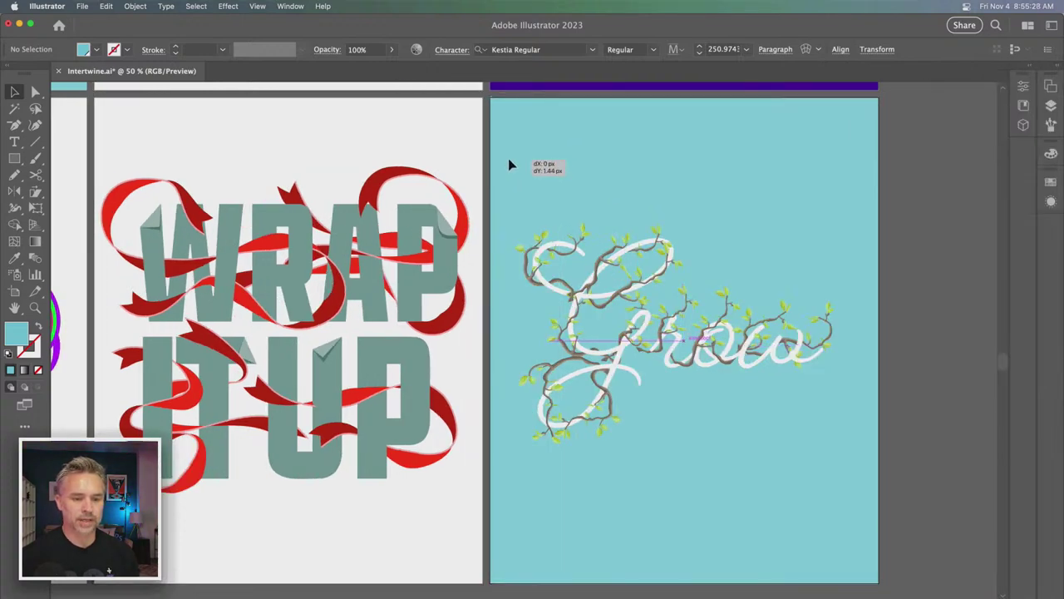
left_click_drag(511, 158, 508, 158)
left_click(458, 132)
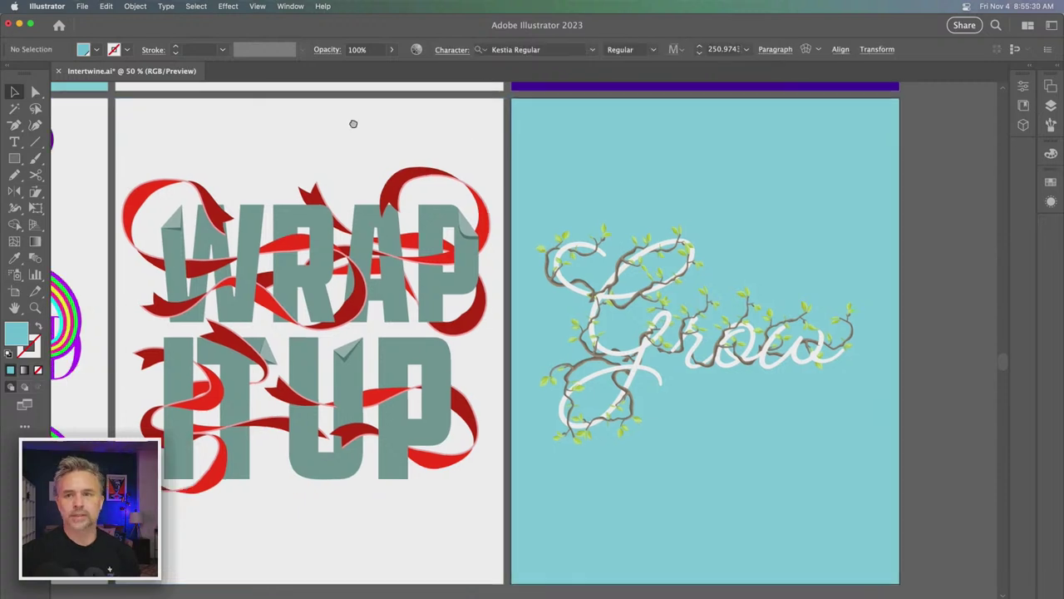
left_click_drag(332, 121, 381, 122)
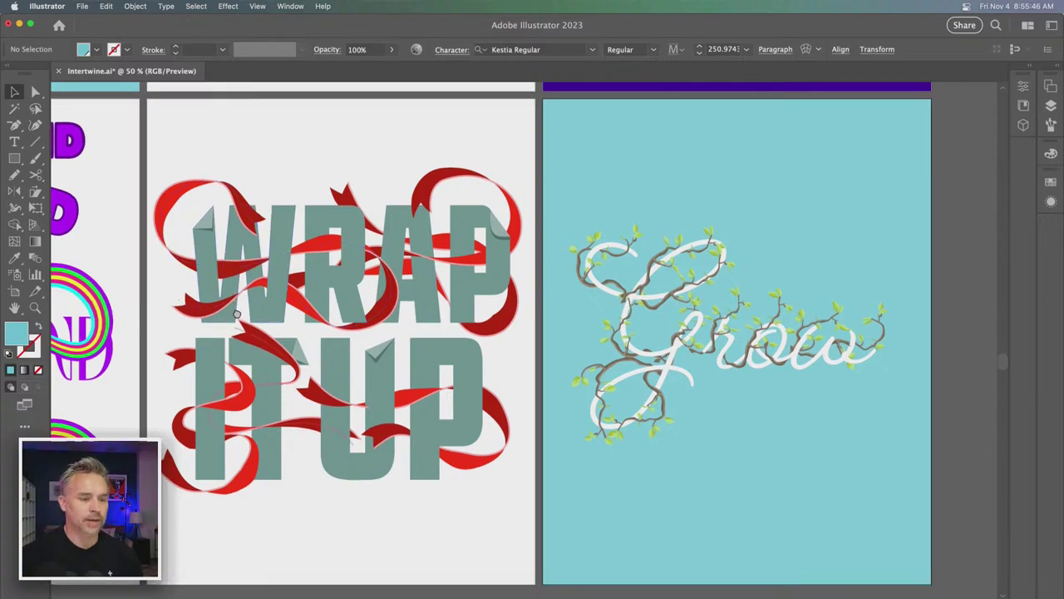
- Pan around the canvas to review the finished Grow and WRAP IT UP artboards
scroll(282, 336, "left", 5)
scroll(249, 316, "left", 2)
scroll(228, 302, "left", 5)
scroll(420, 275, "up", 3)
scroll(421, 275, "right", 5)
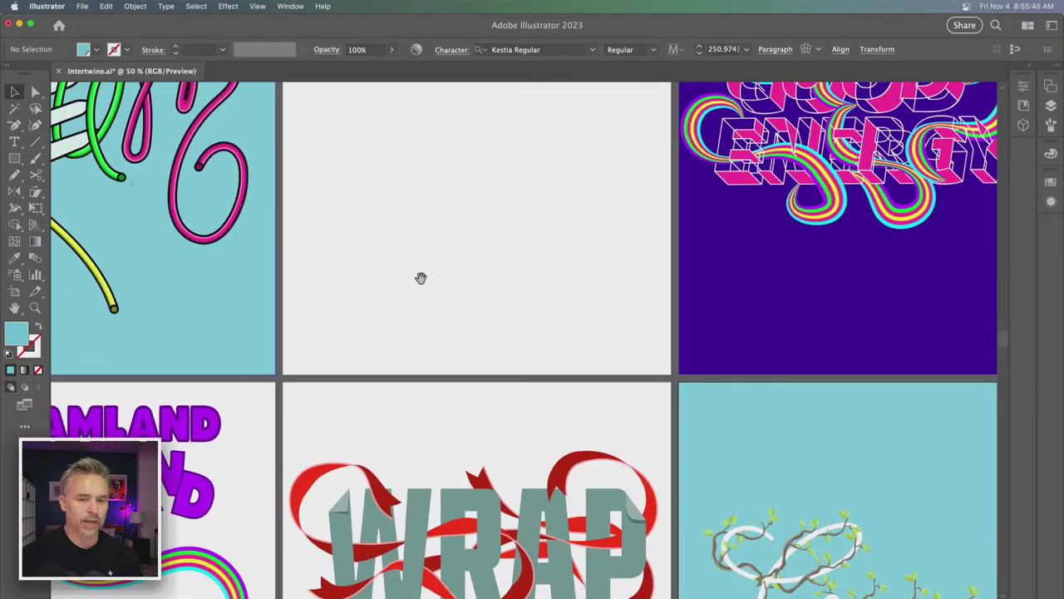
scroll(219, 475, "right", 3)
scroll(203, 406, "down", 10)
scroll(515, 374, "right", 3)
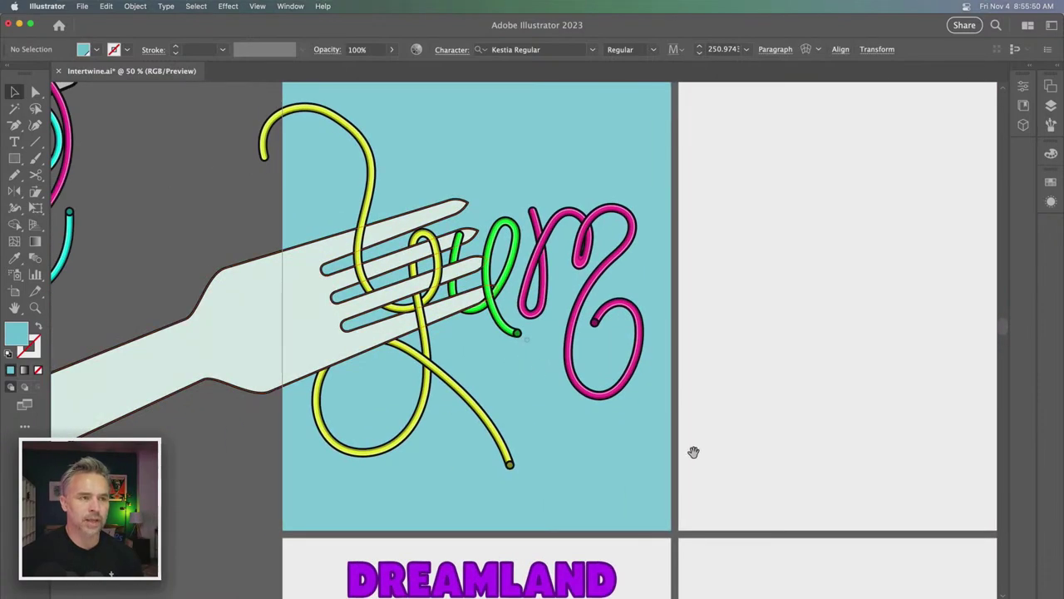
scroll(694, 451, "right", 10)
scroll(693, 452, "down", 8)
scroll(342, 230, "down", 3)
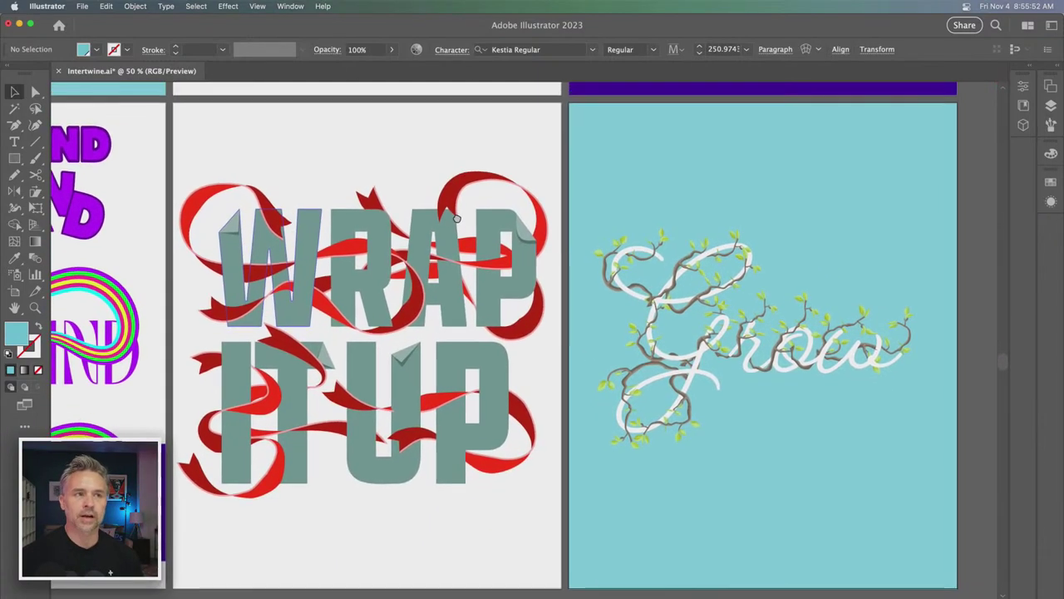
scroll(457, 218, "right", 1)
scroll(456, 218, "down", 1)
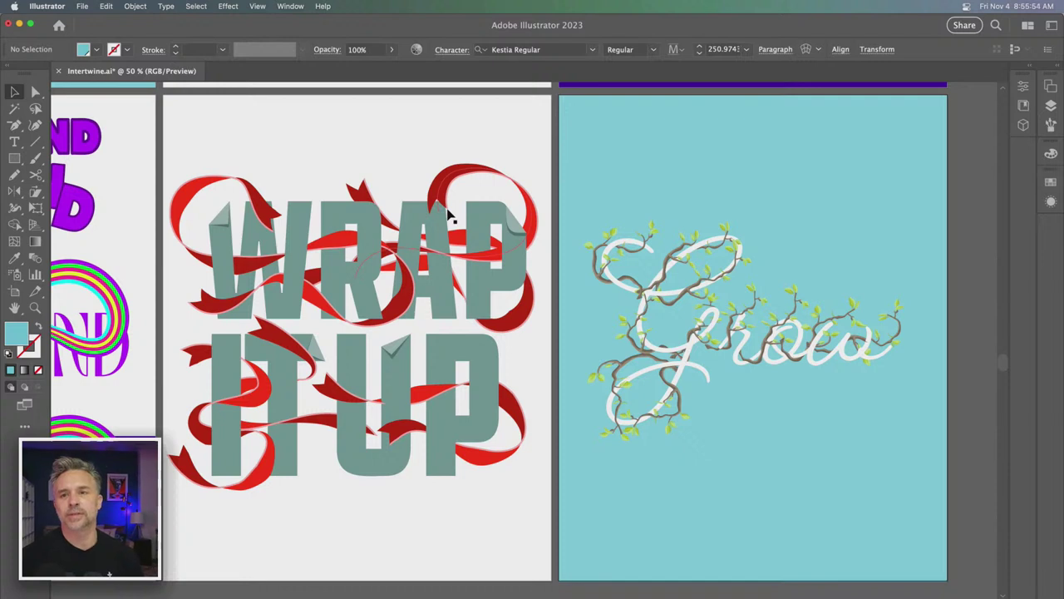